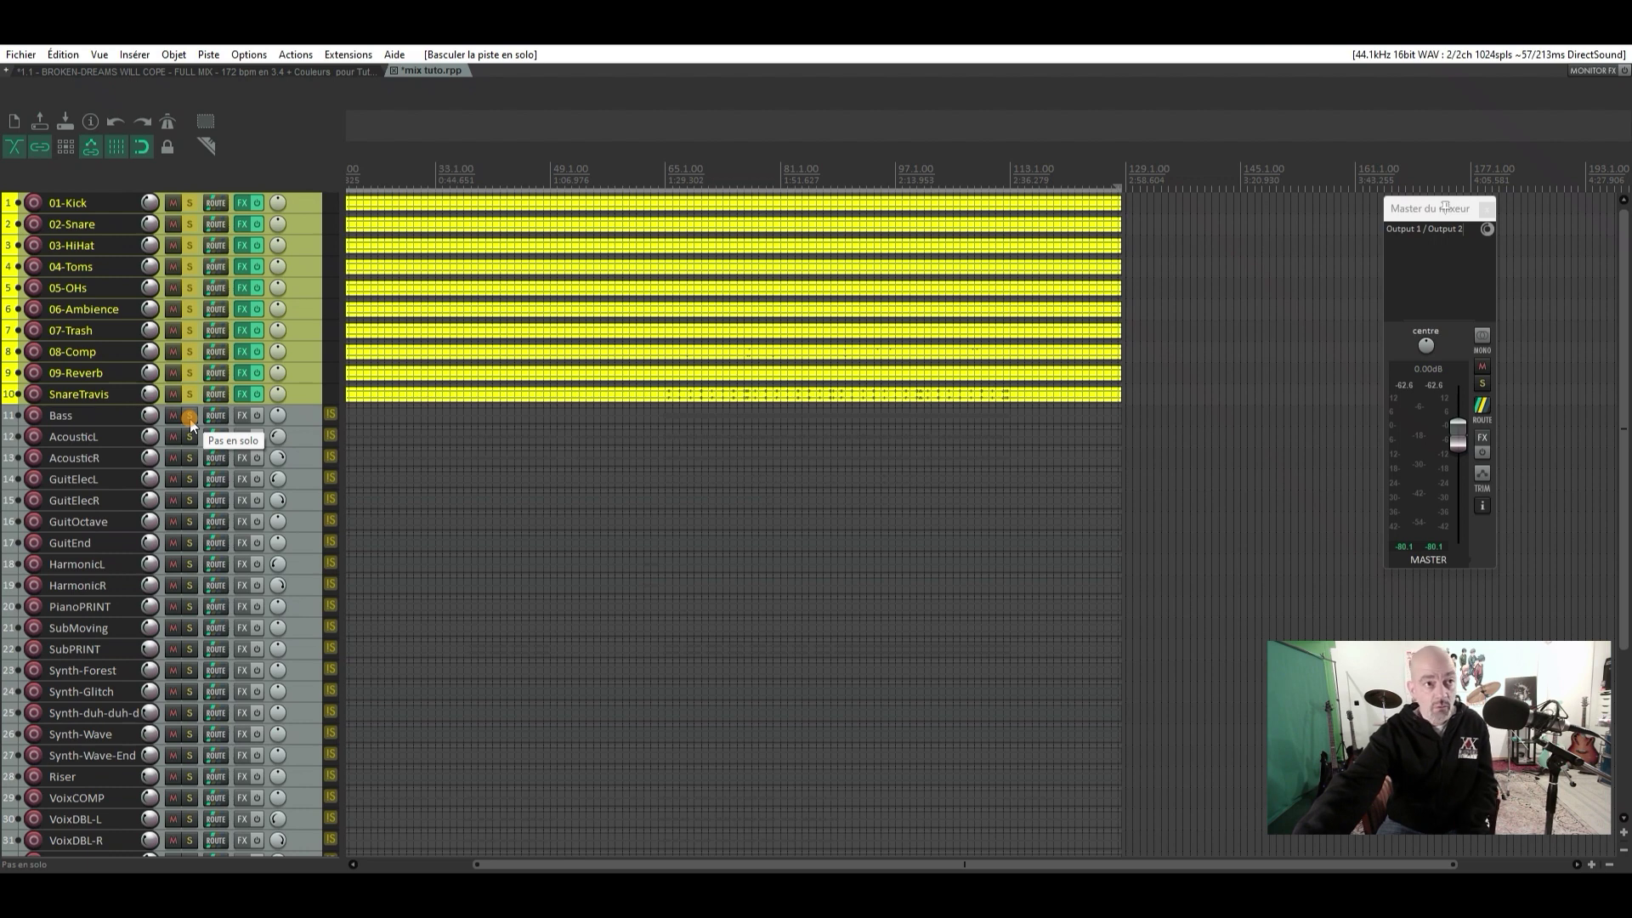
Solo the Bass track along with the drums, select the passage starting around bar 65 and play it
click(190, 418)
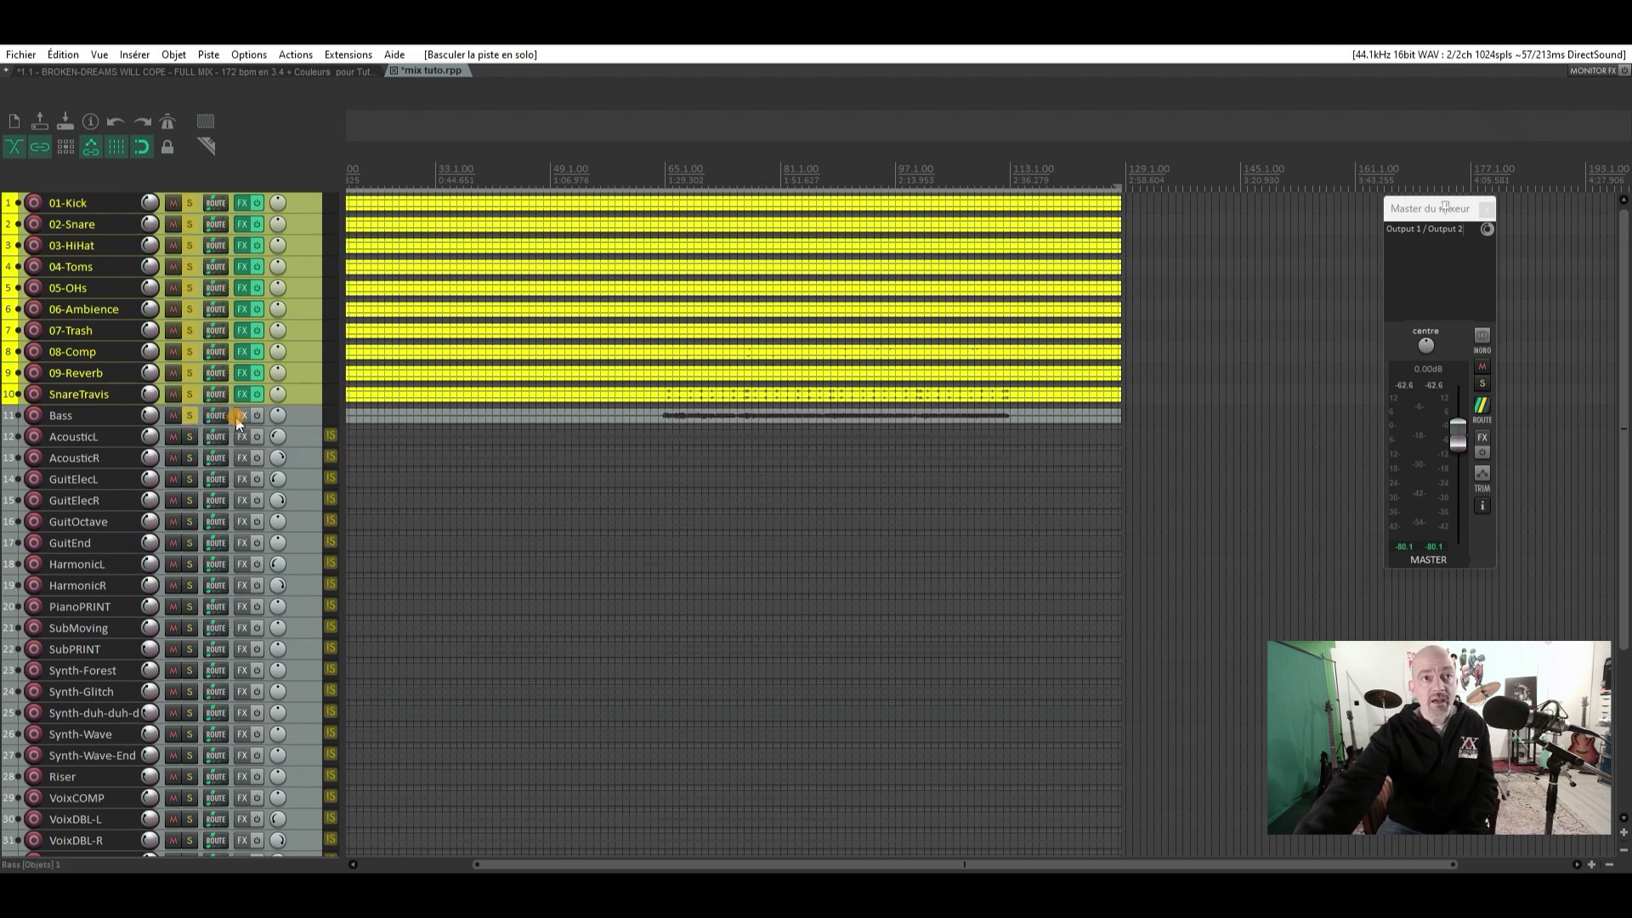
mouse_move(651, 175)
mouse_down()
mouse_move(742, 170)
mouse_move(659, 188)
mouse_up()
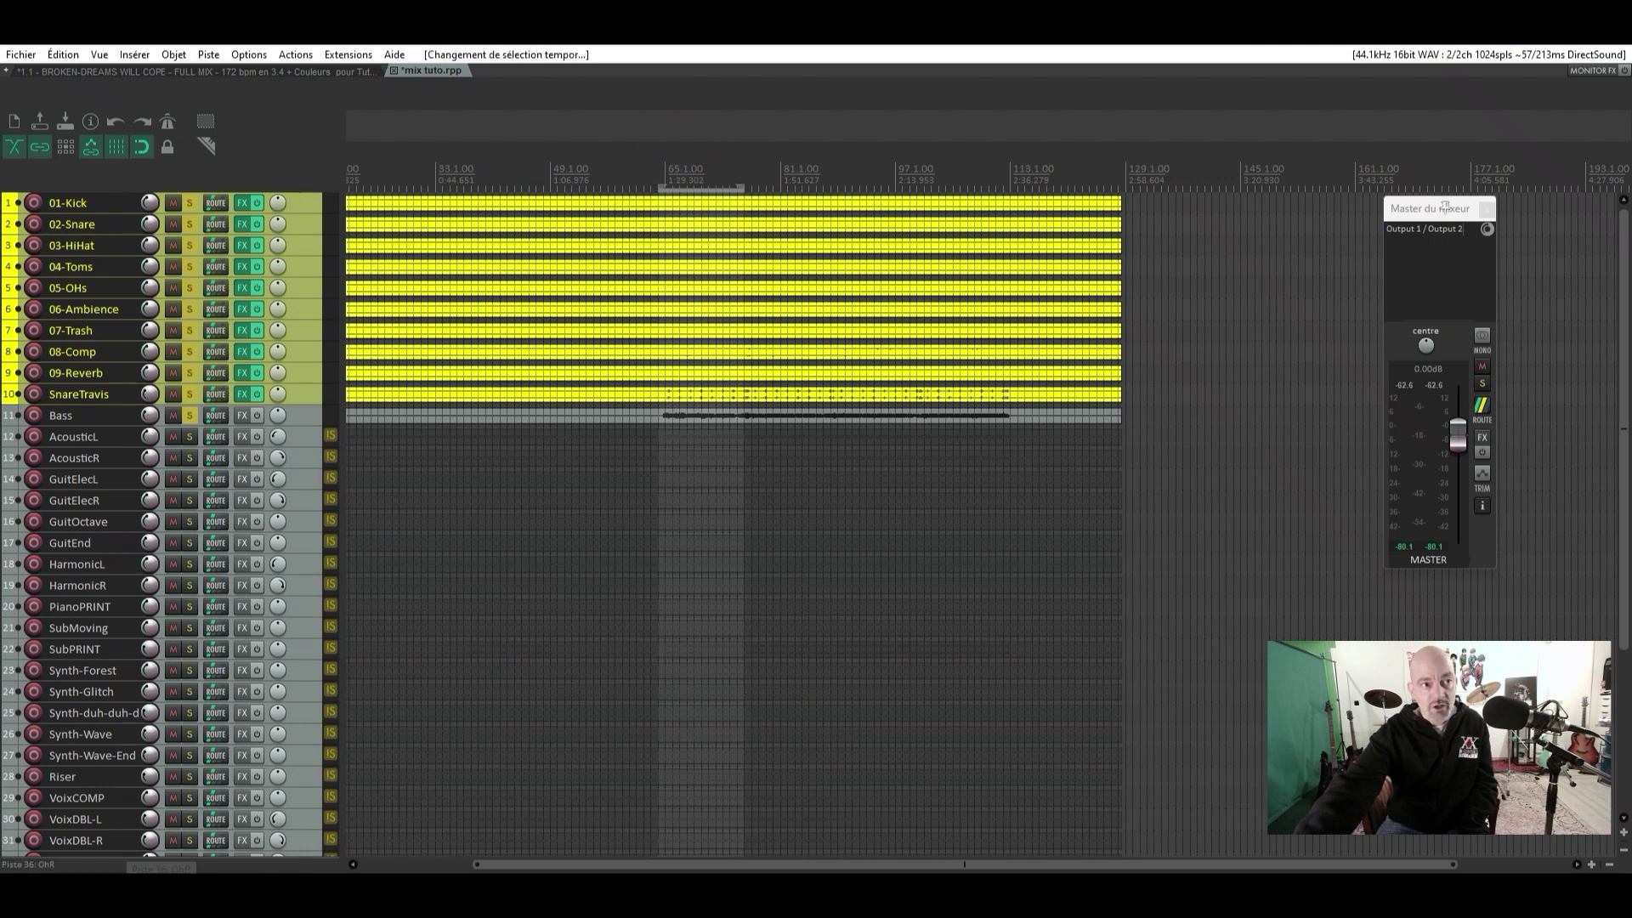
key(XF86AudioPlay)
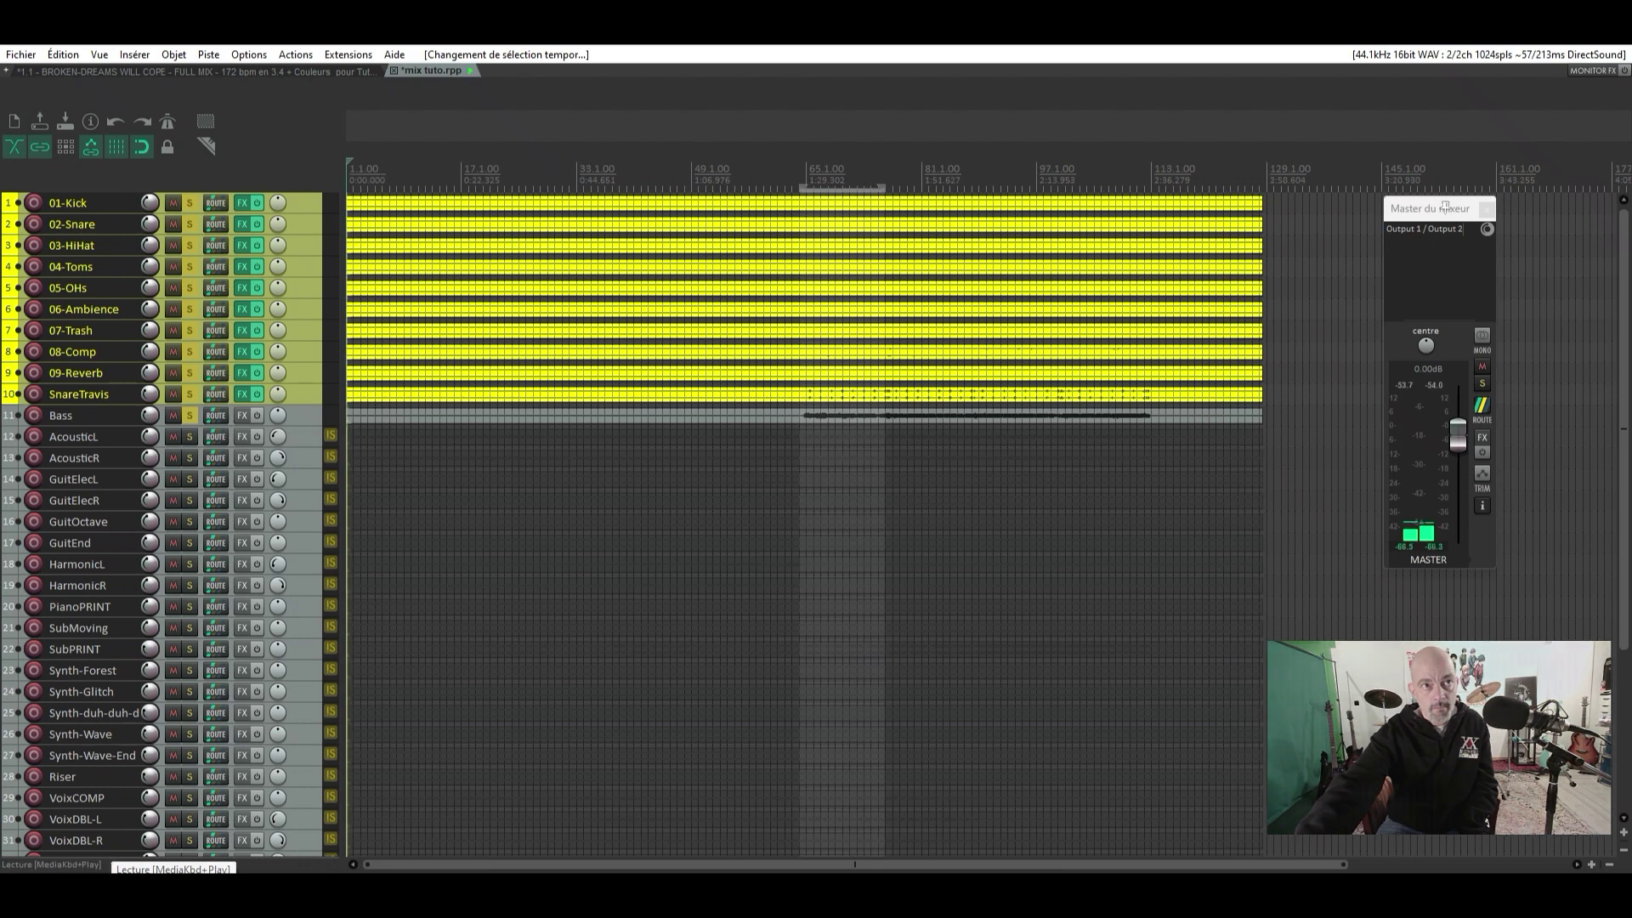
click(799, 183)
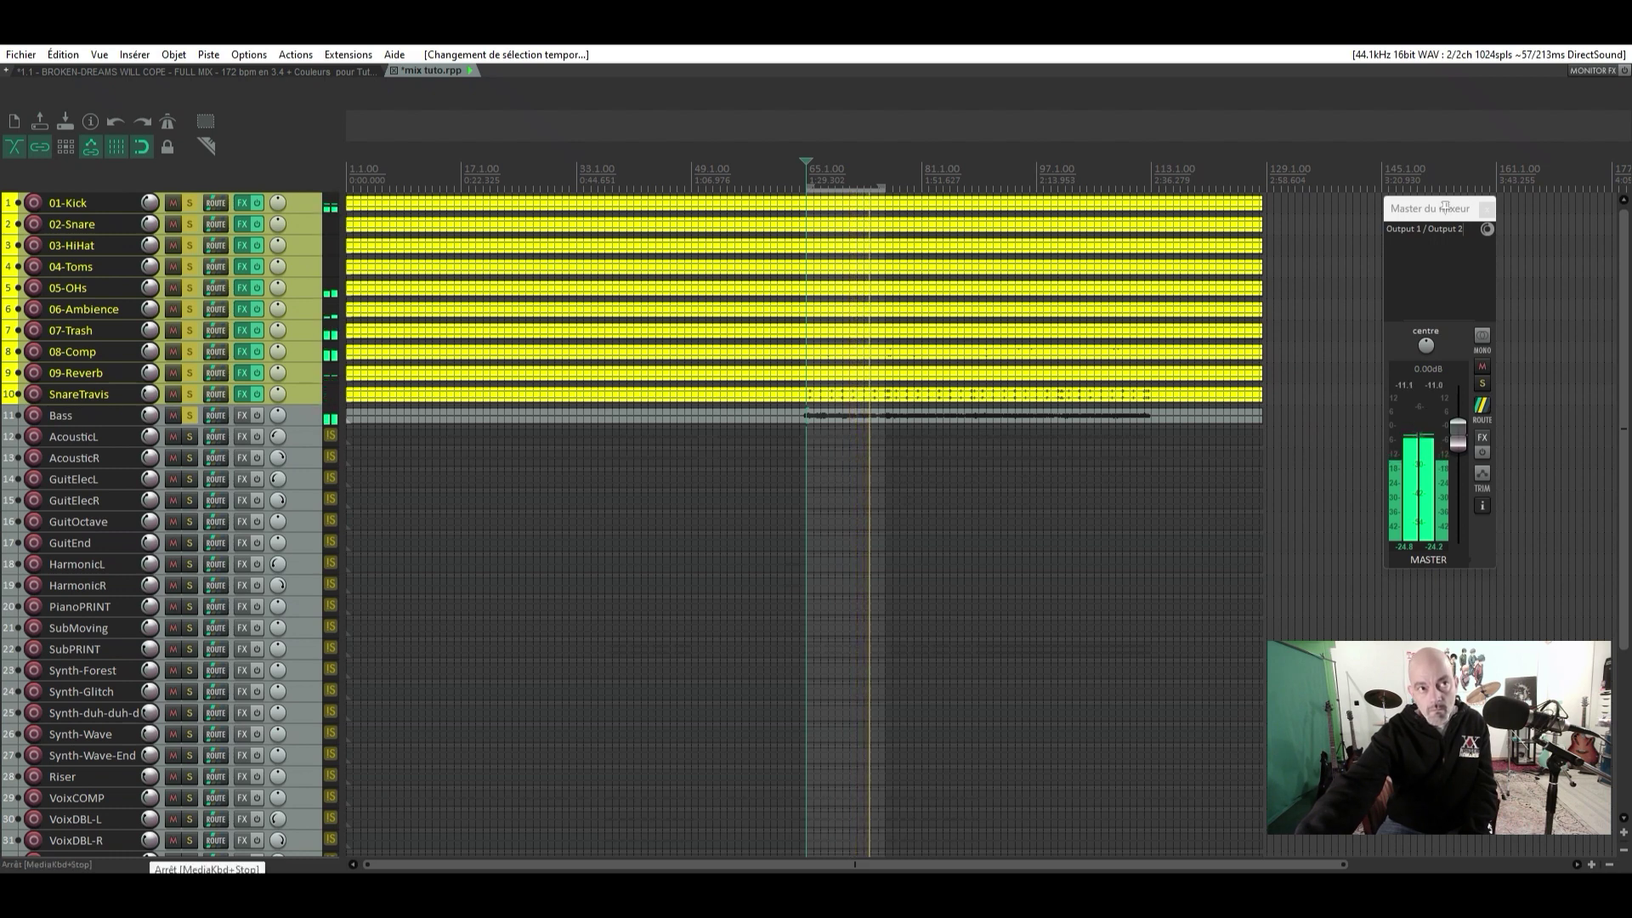
key(space)
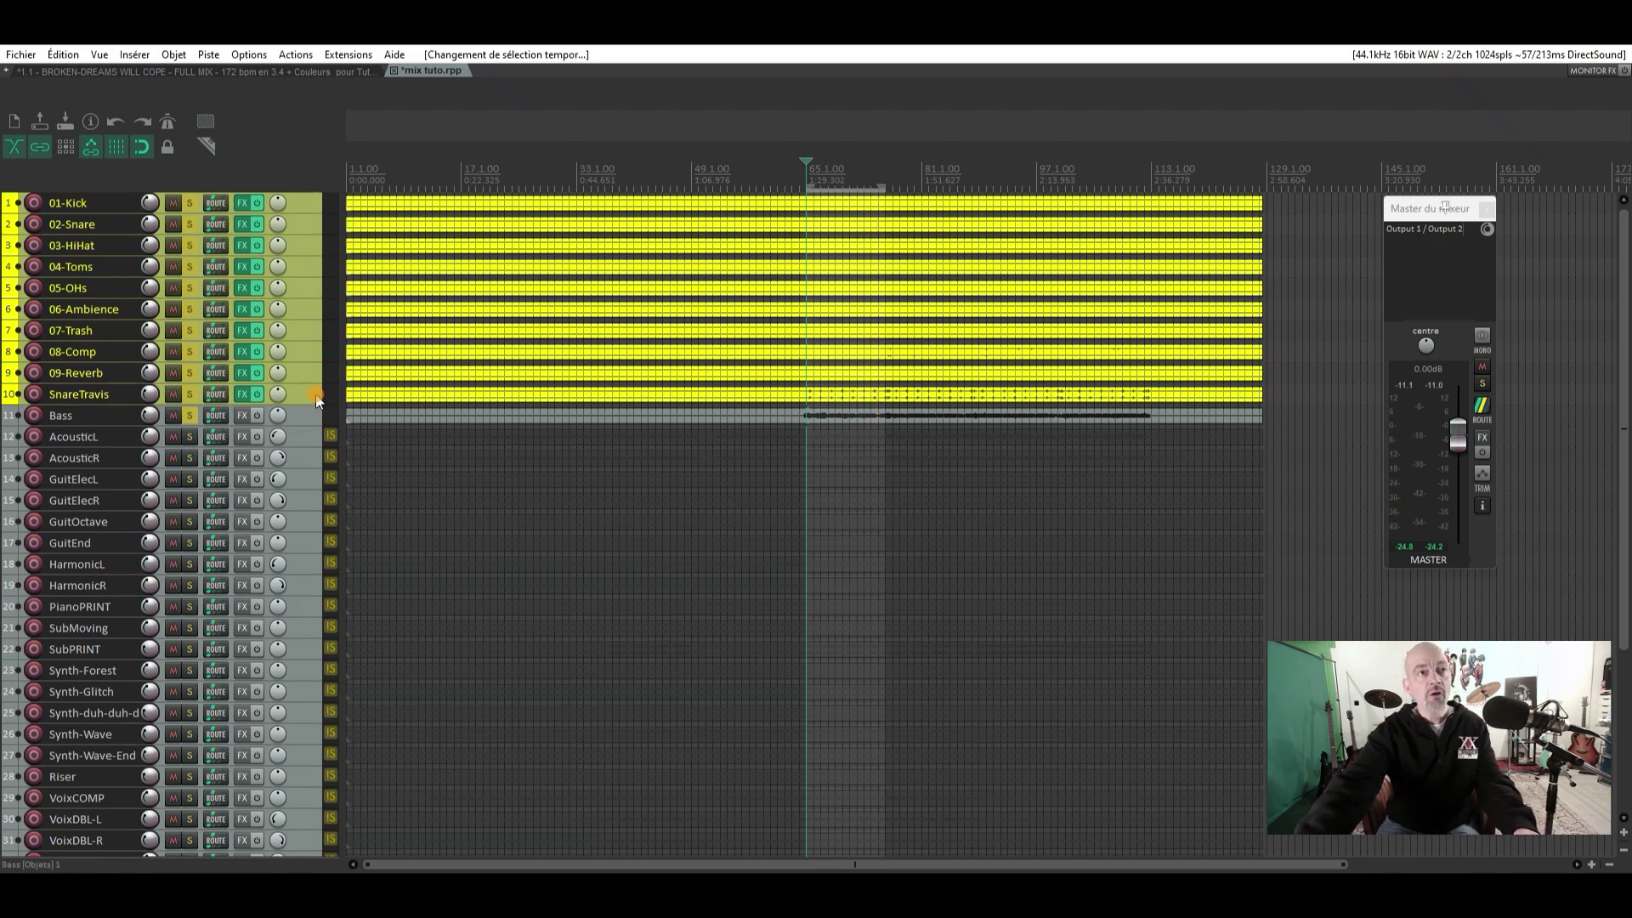
Take the ten drum tracks, 01-Kick through SnareTravis, out of solo so only the Bass remains soloed
click(315, 393)
shift+click(316, 374)
drag(316, 360, 198, 212)
click(194, 206)
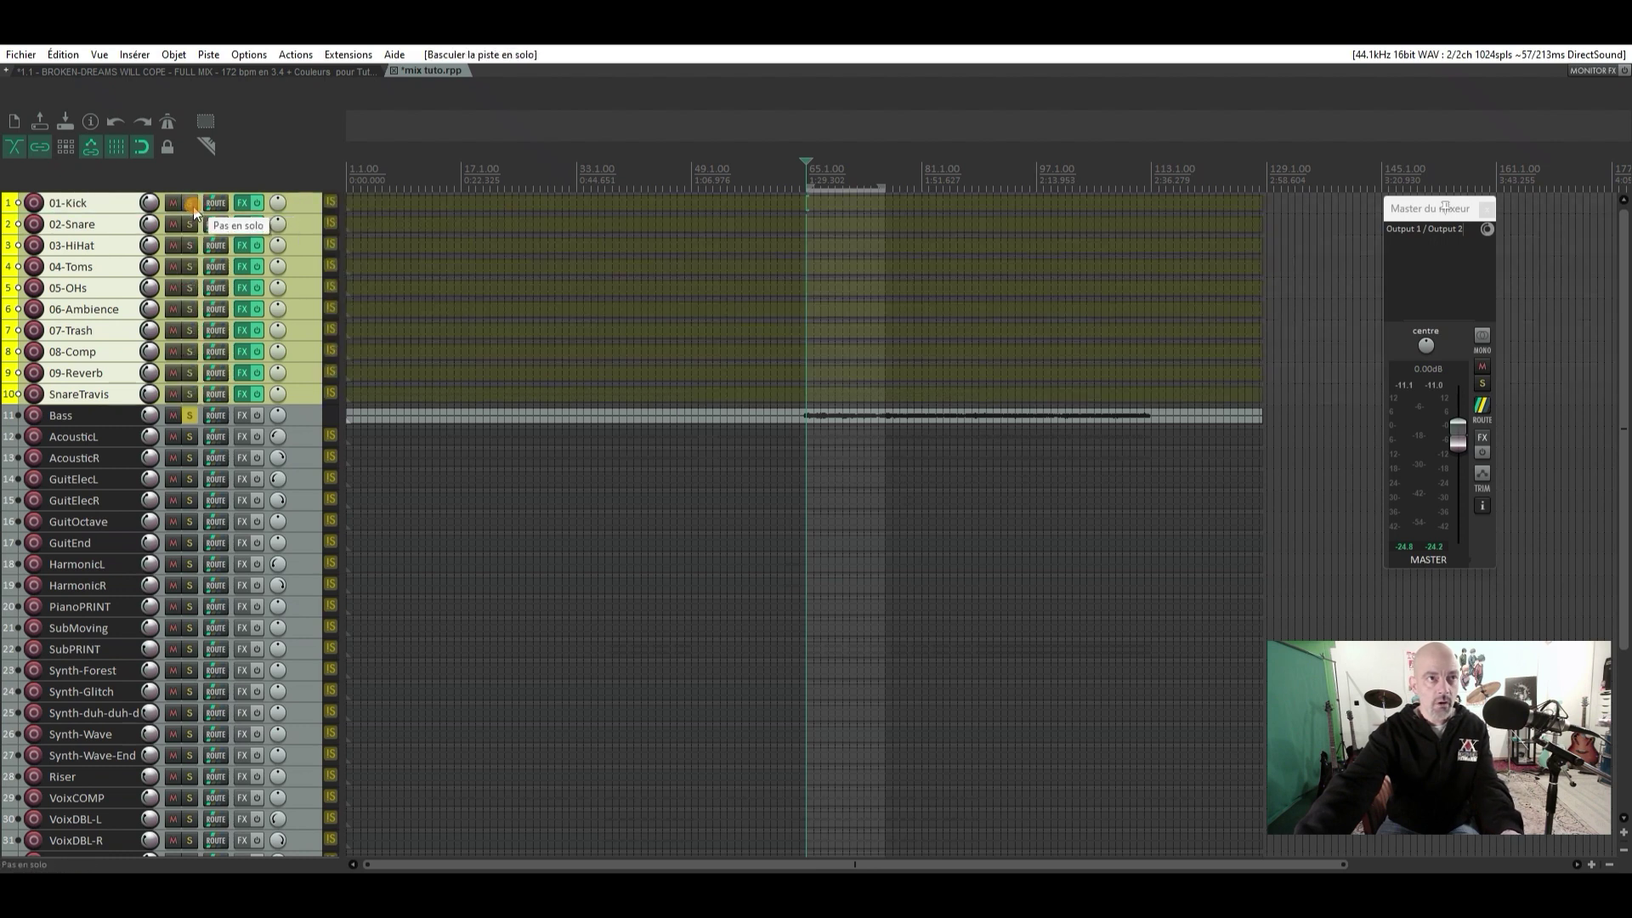
Add the iZotope VST3 Neutron 3 Elements effect to the Bass track
click(240, 419)
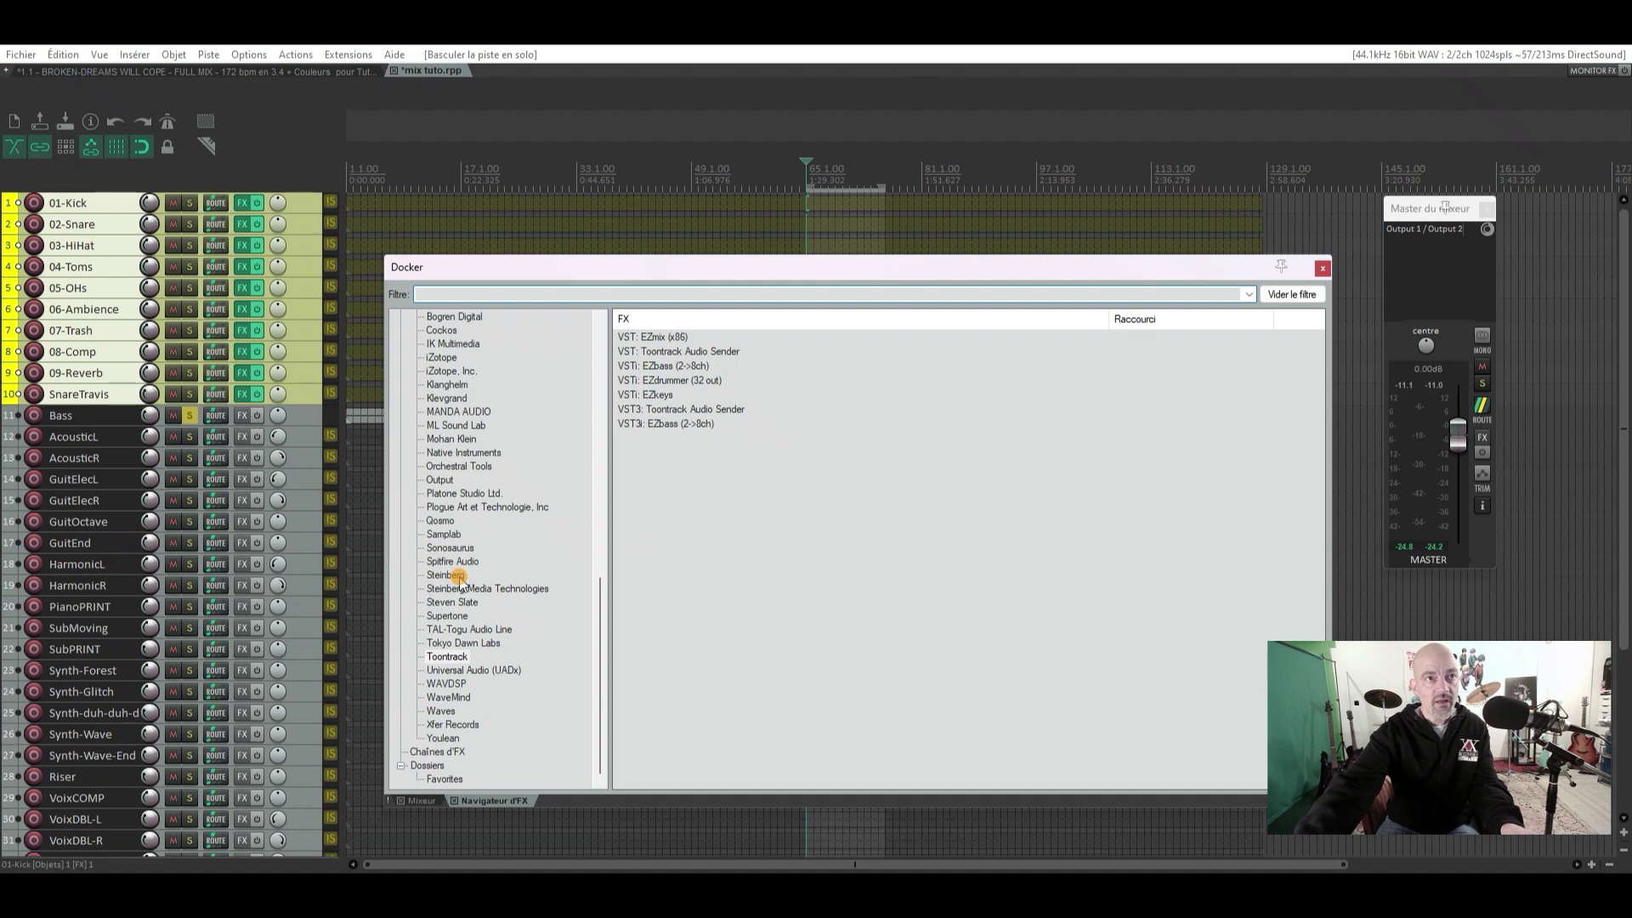
scroll(460, 584, up, 2)
click(441, 441)
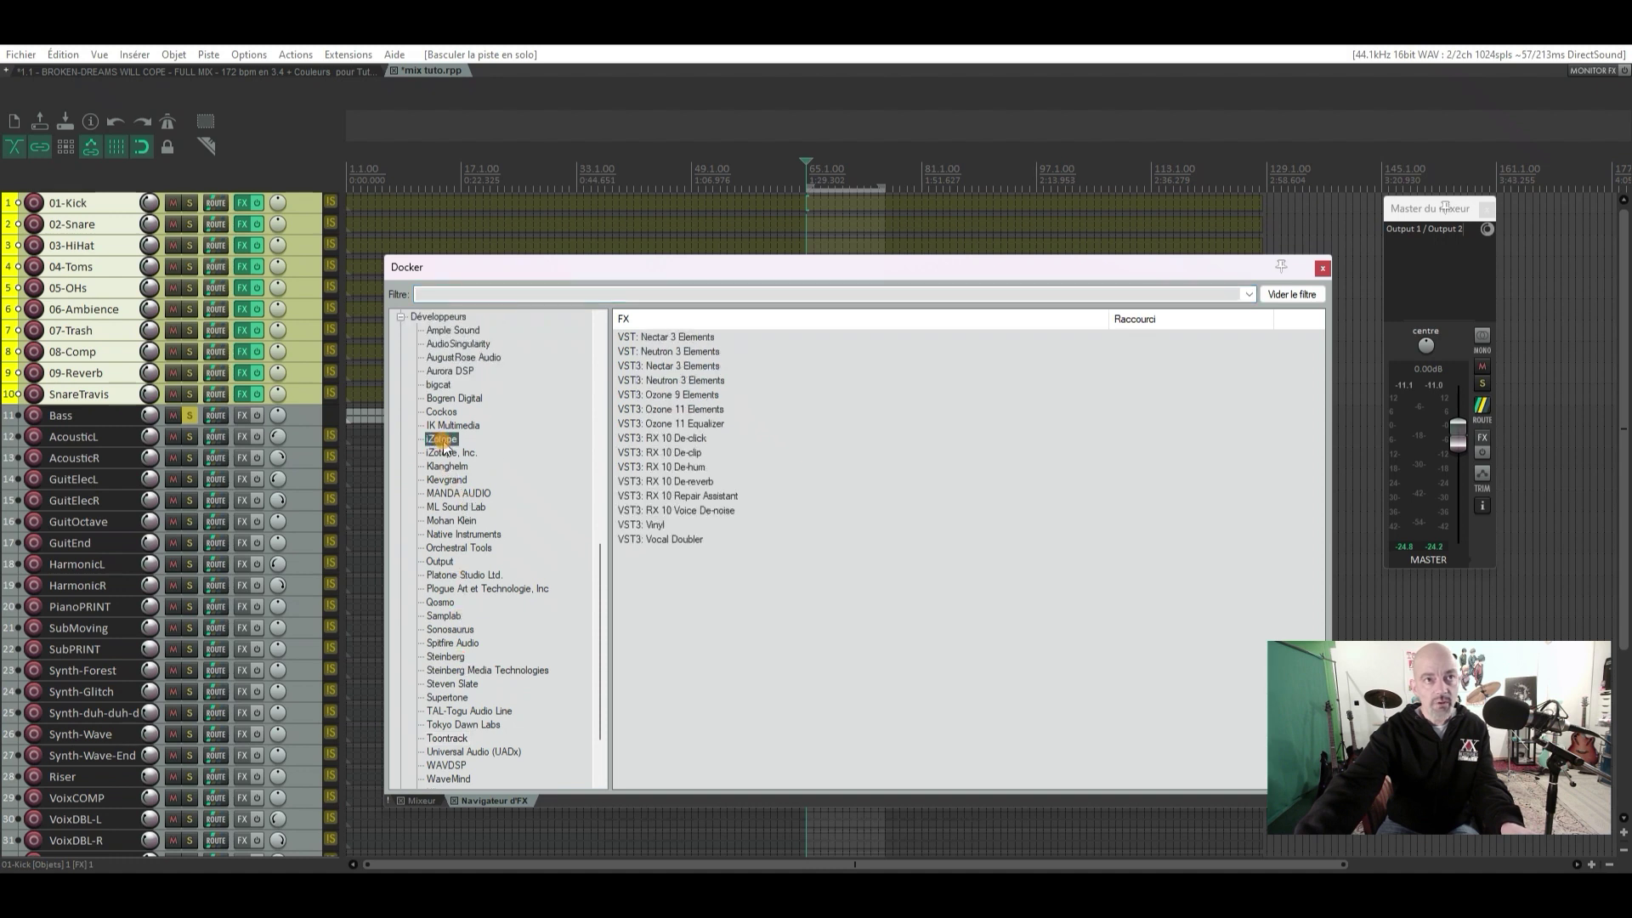
double_click(711, 382)
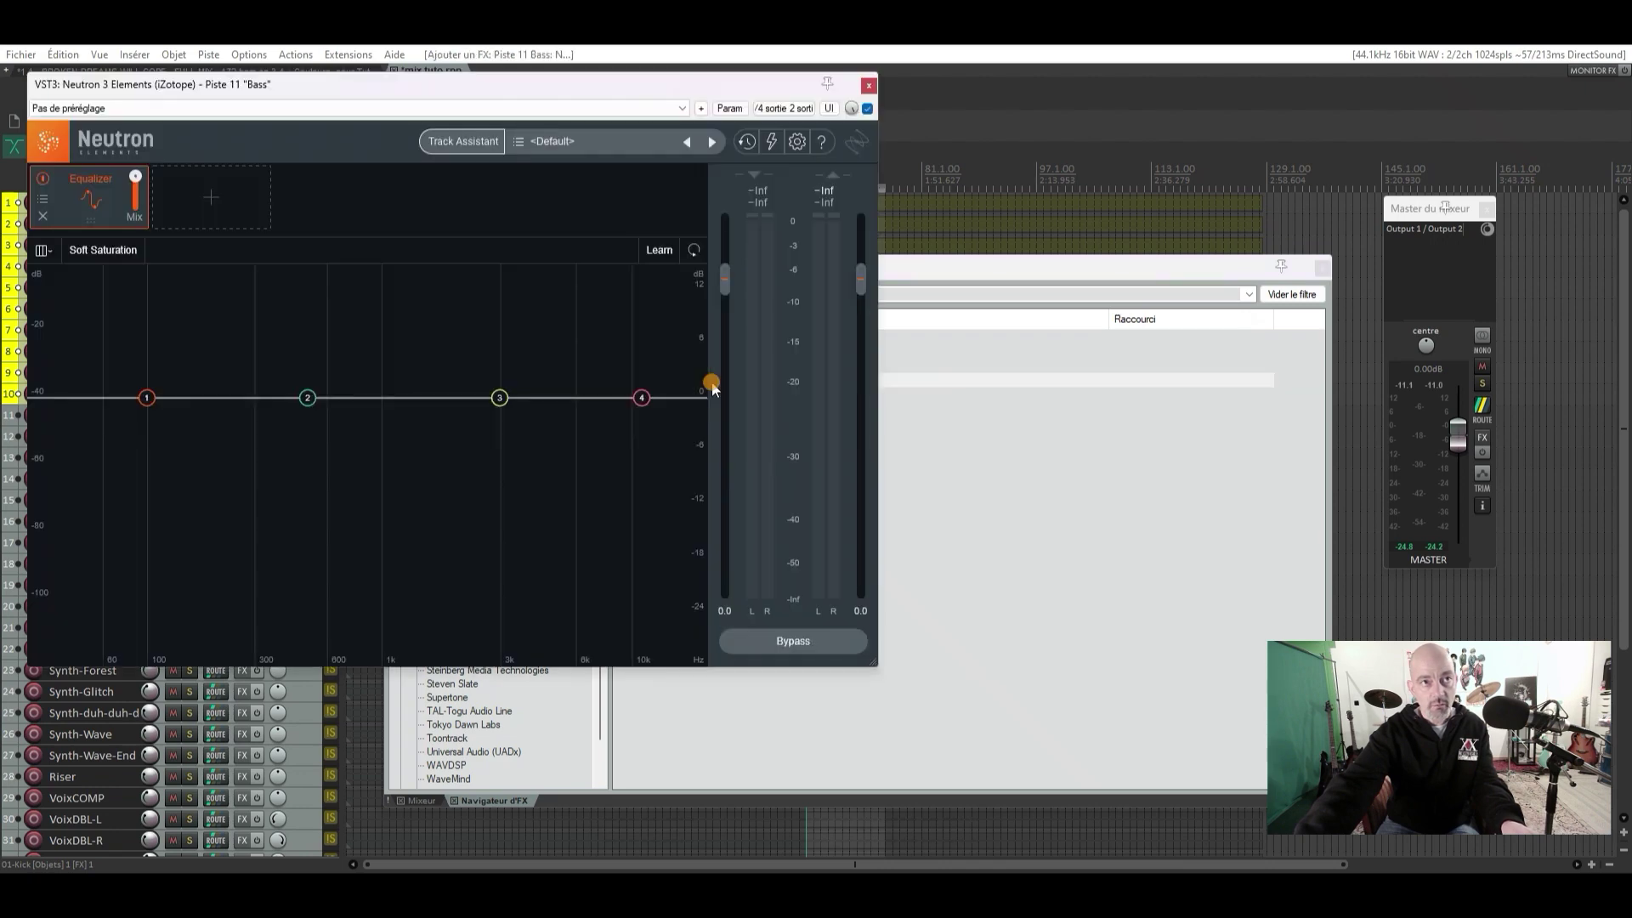
Add two equalizer nodes to the Neutron curve at about 1581 Hz and 6207 Hz
drag(703, 80, 1007, 109)
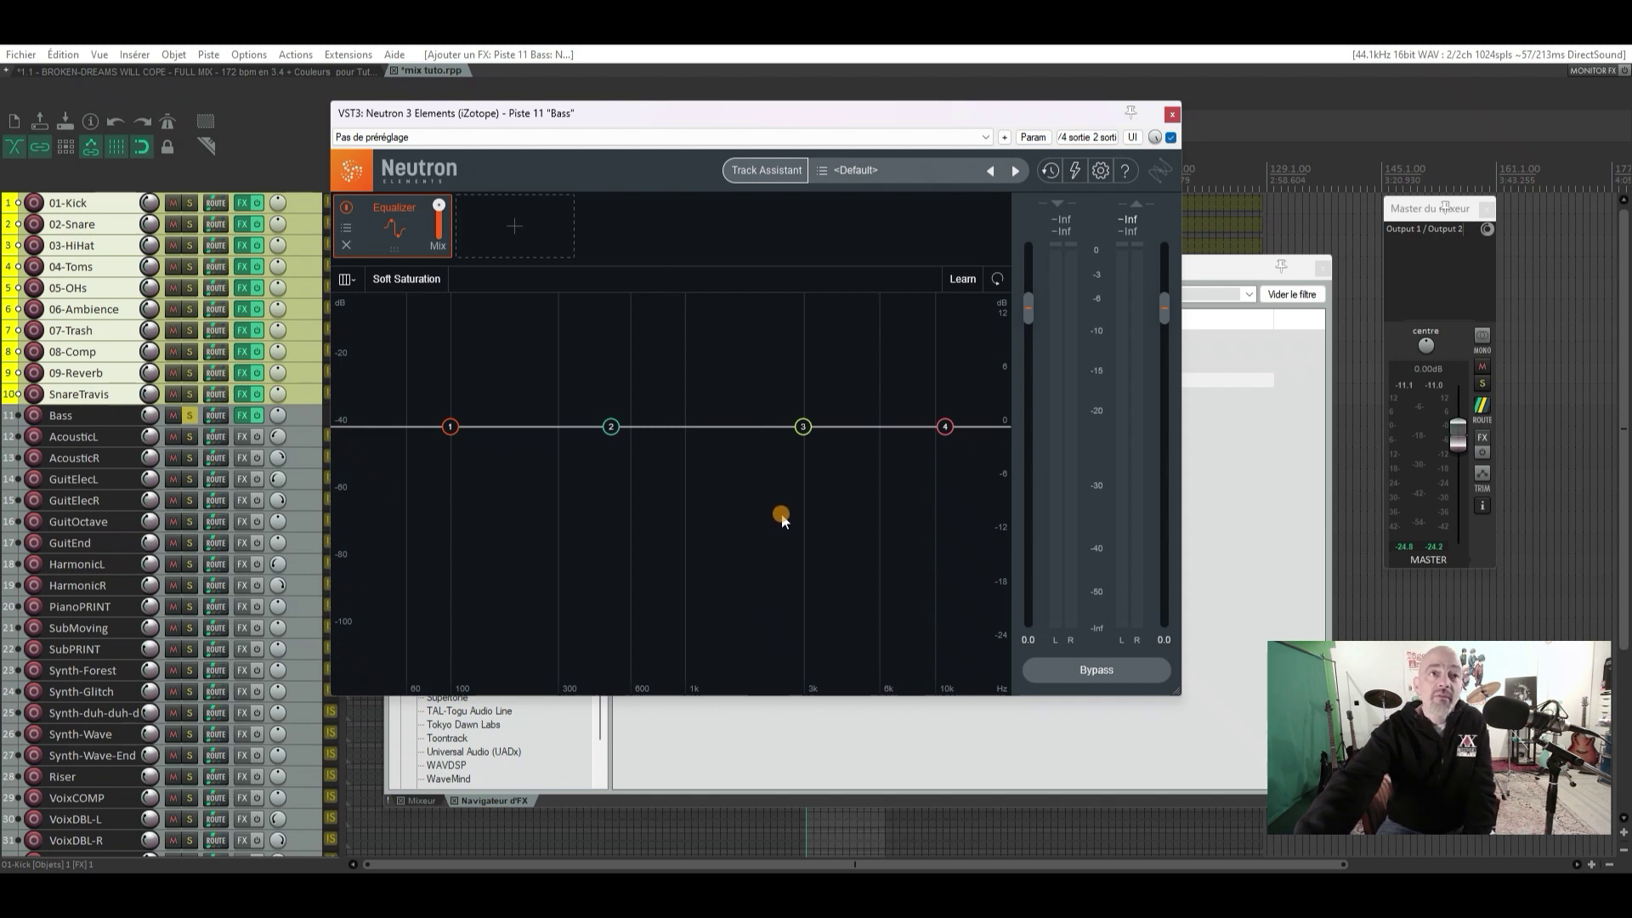
click(734, 426)
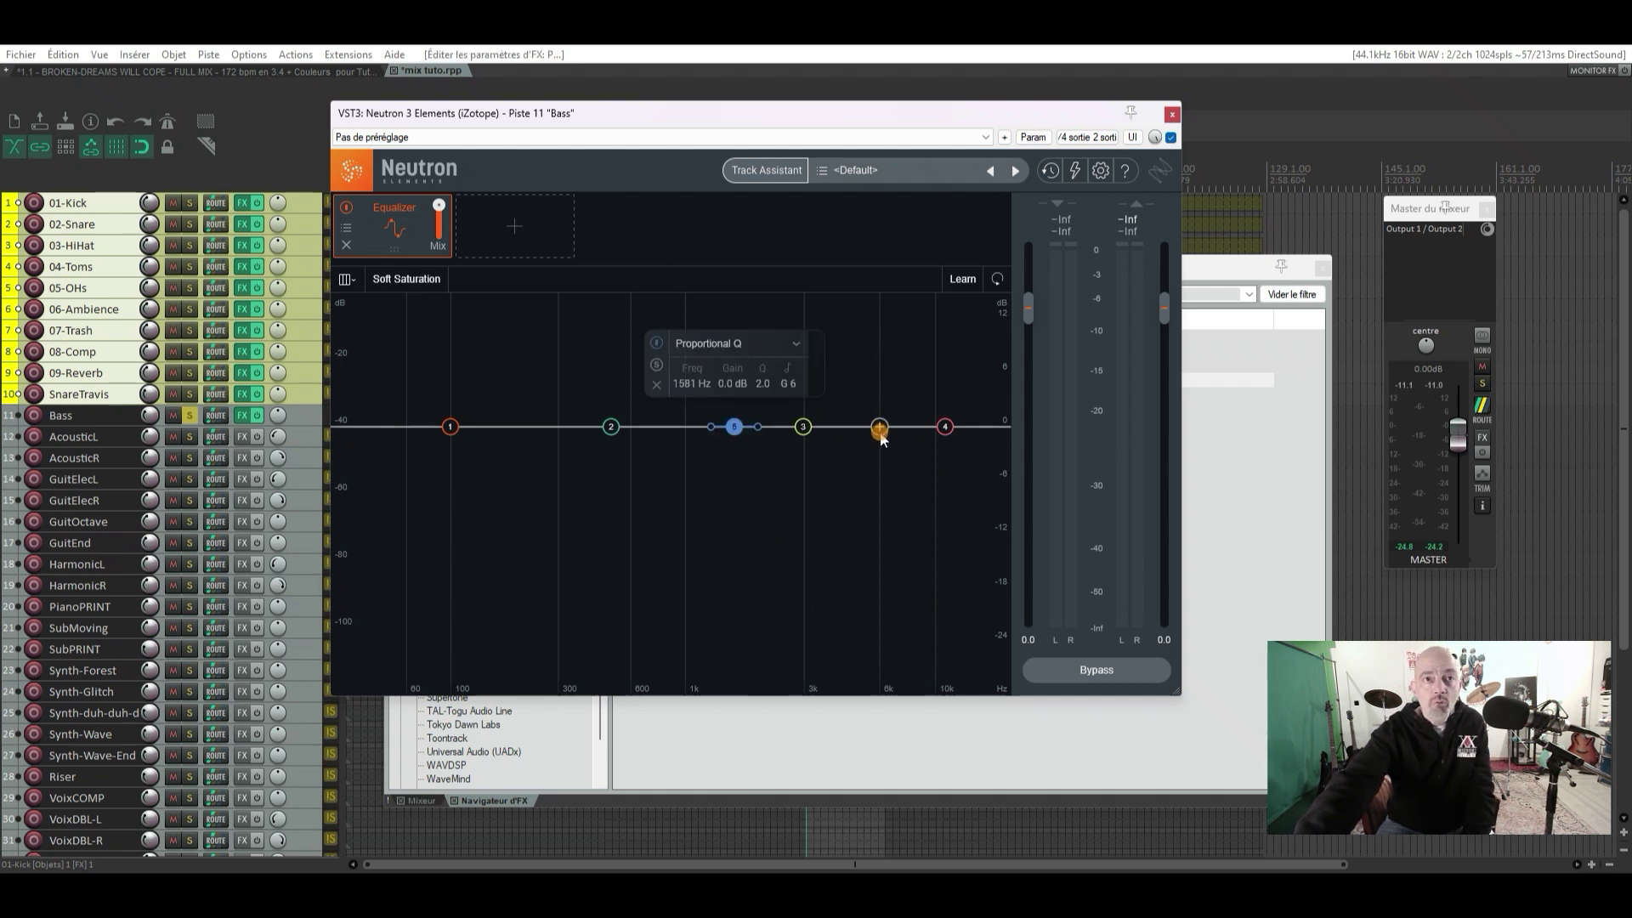
click(882, 426)
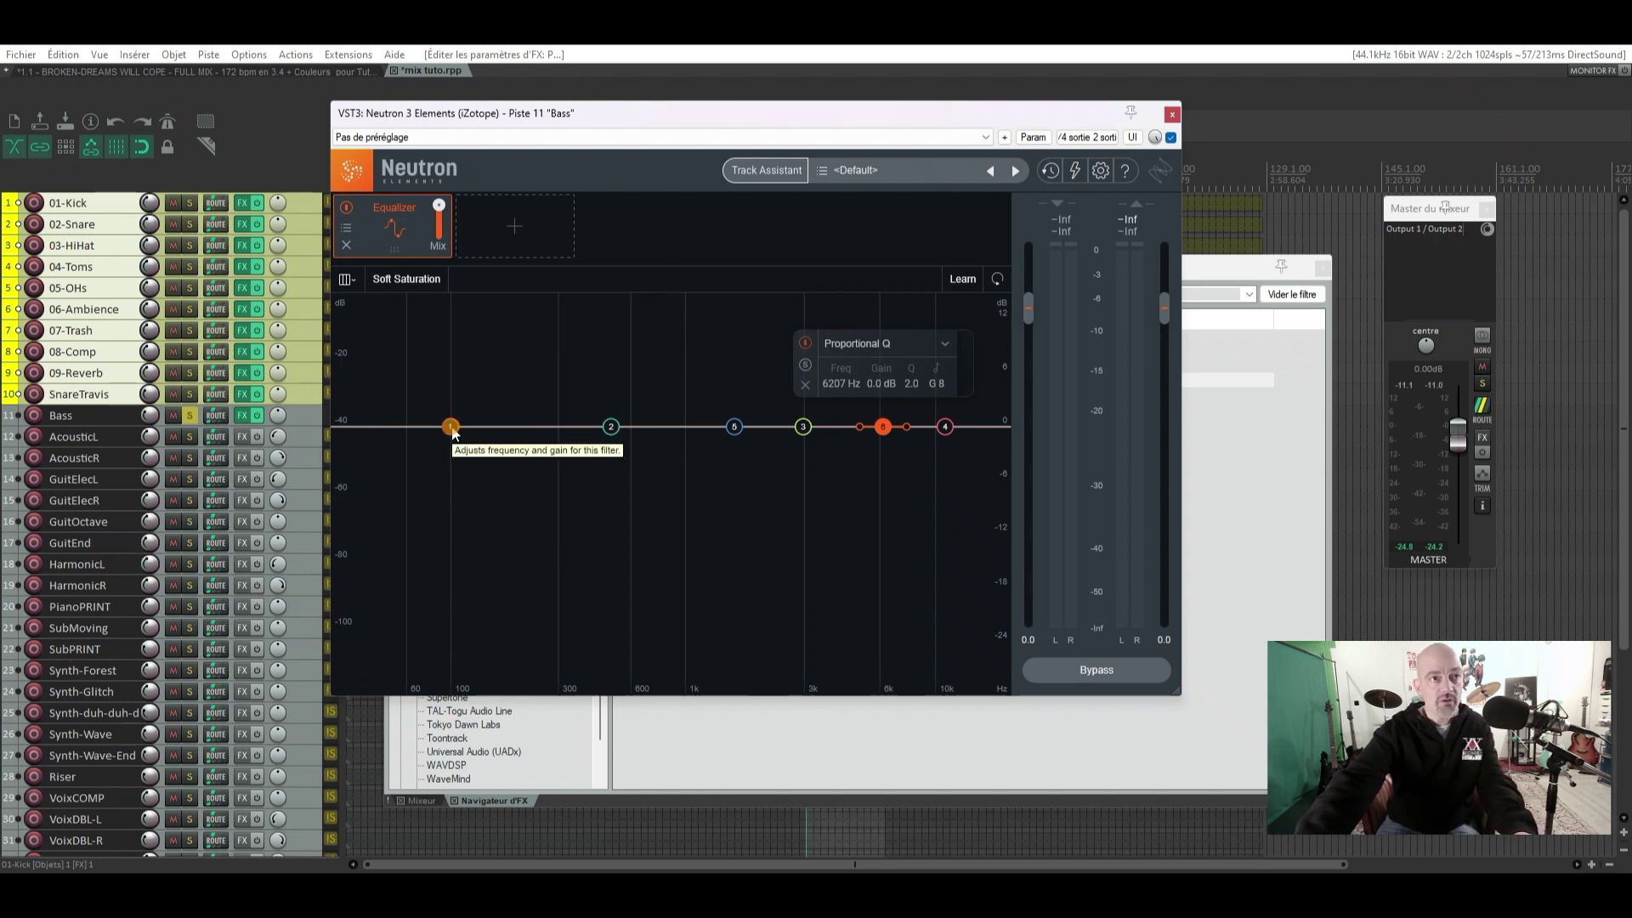
While the bass plays, make EQ band 1 a Flat Highpass at 43 Hz with a 24 dB/oct slope
key(space)
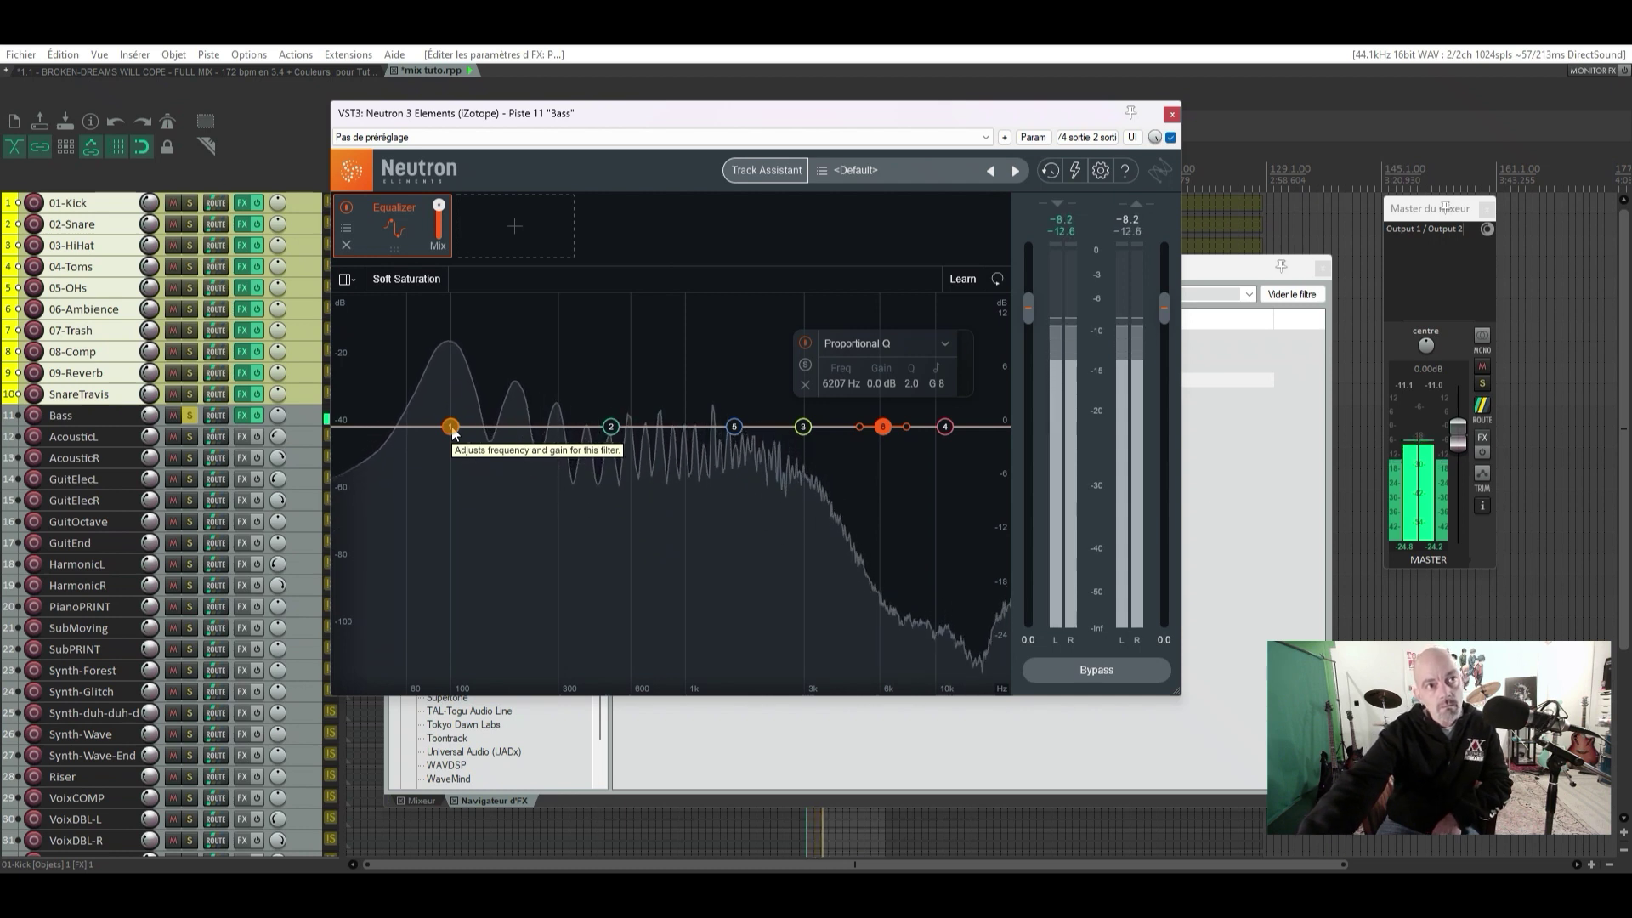
click(451, 428)
drag(453, 432, 453, 454)
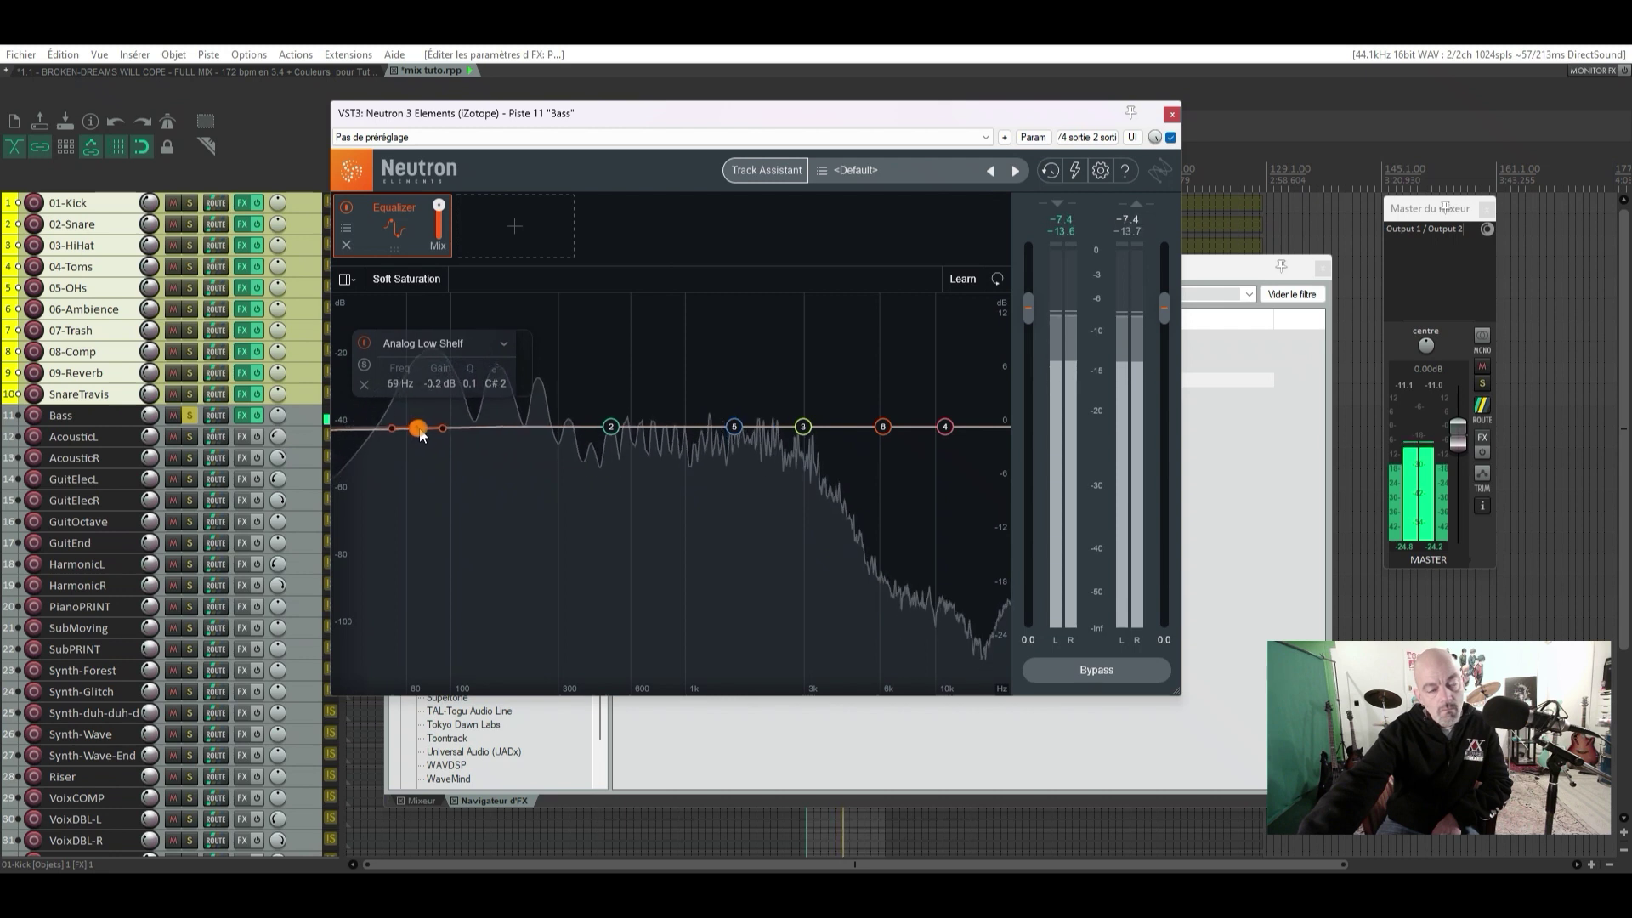
drag(423, 434, 400, 424)
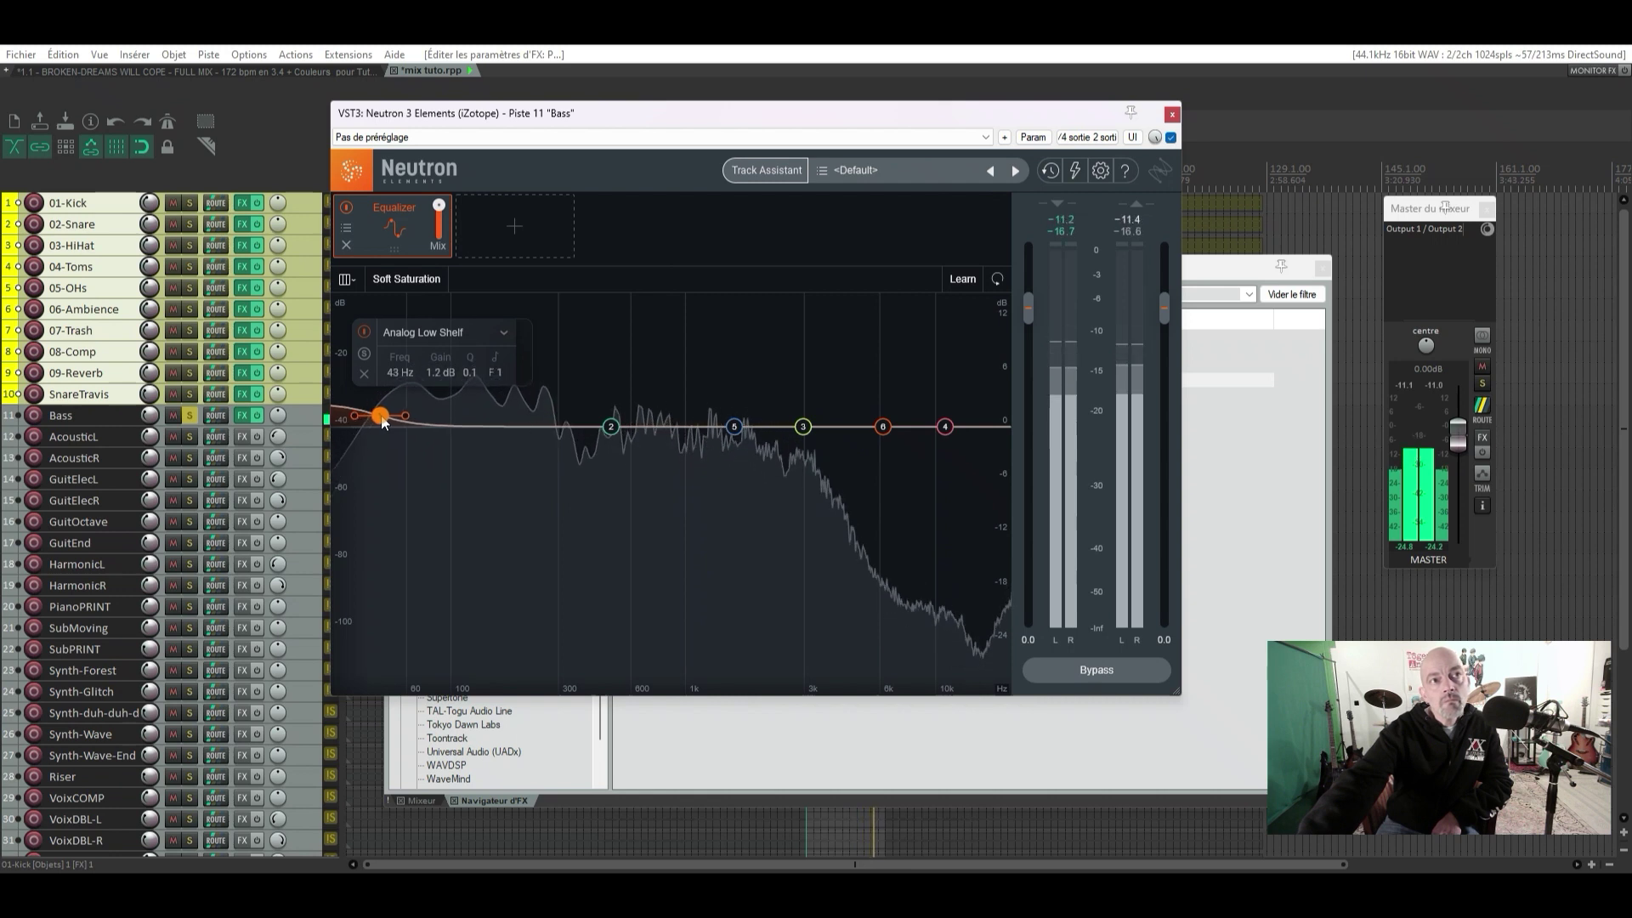
click(456, 336)
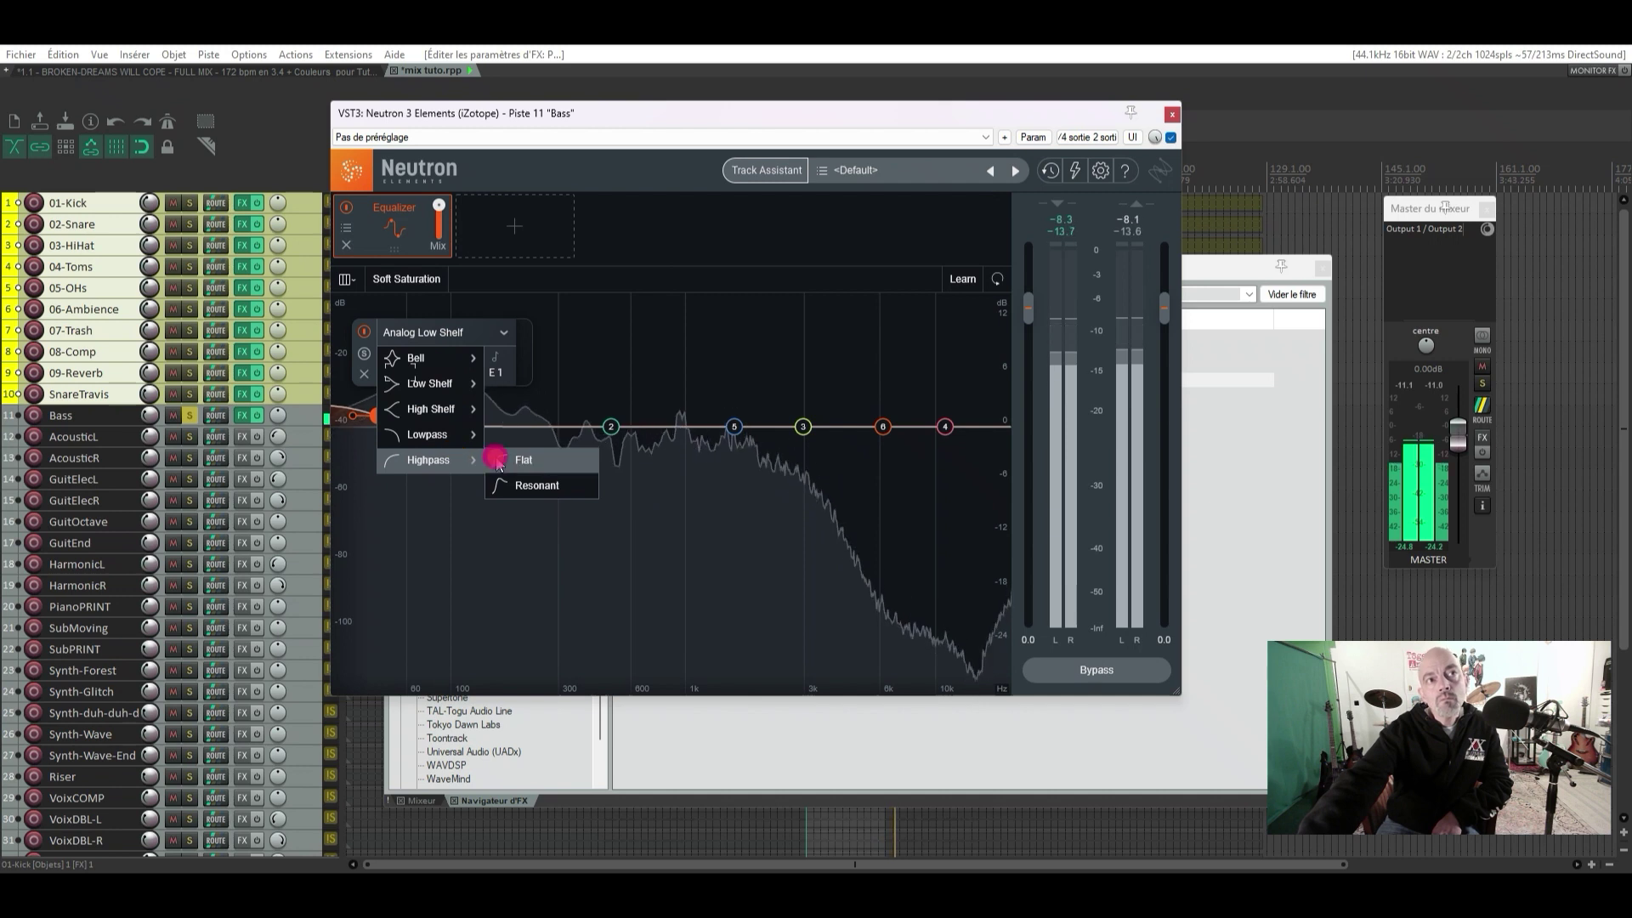
click(498, 460)
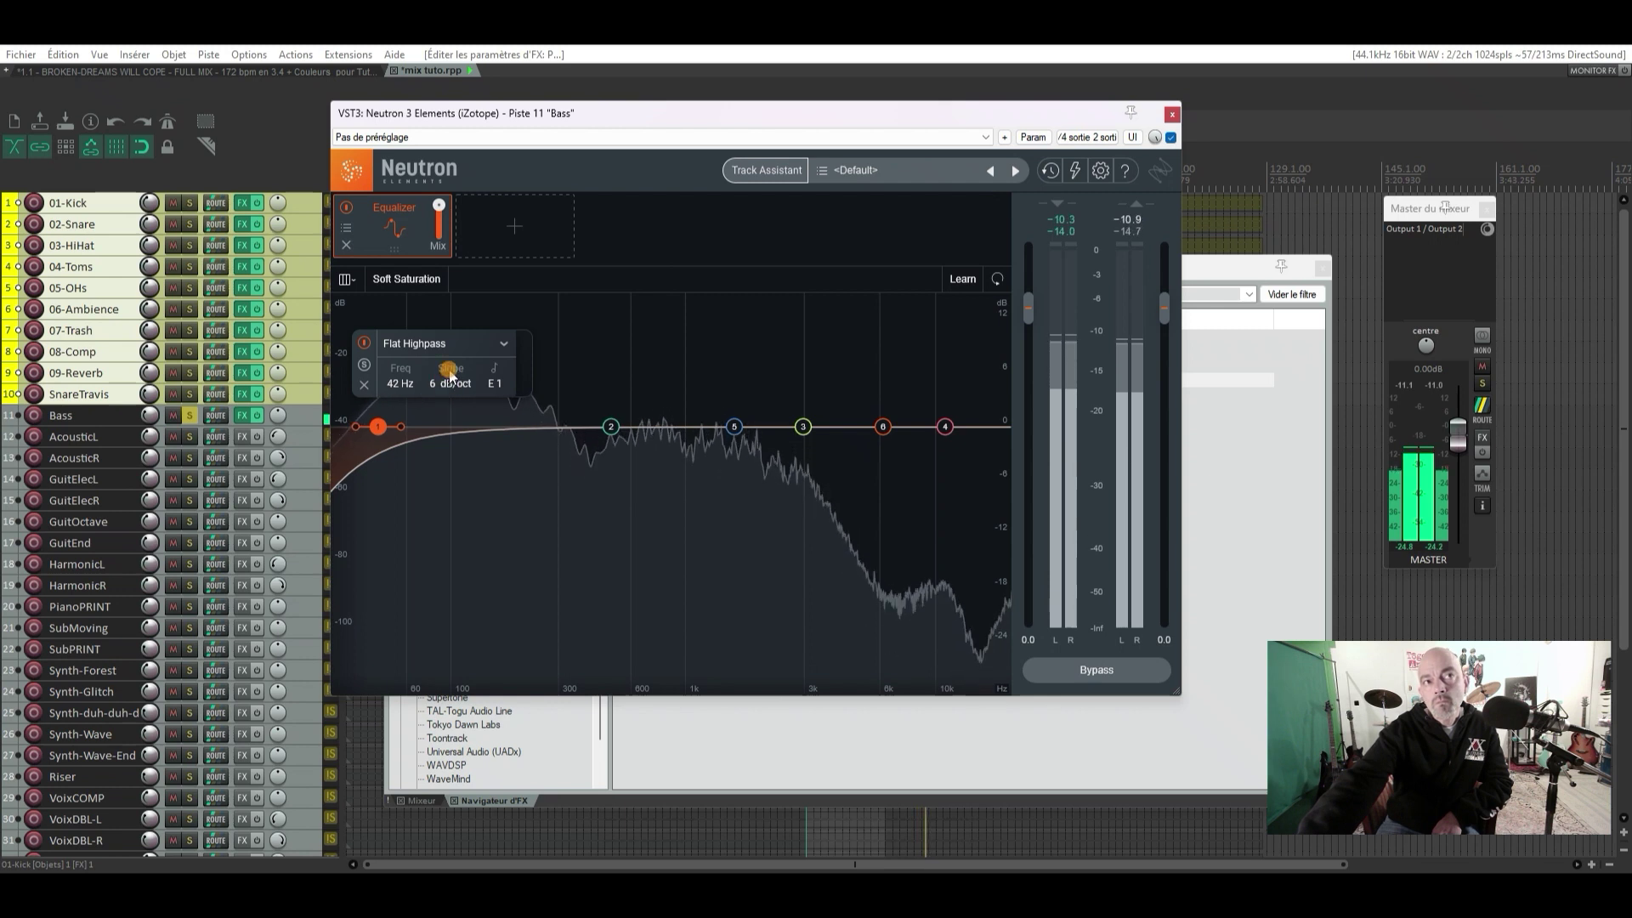
drag(454, 348, 452, 325)
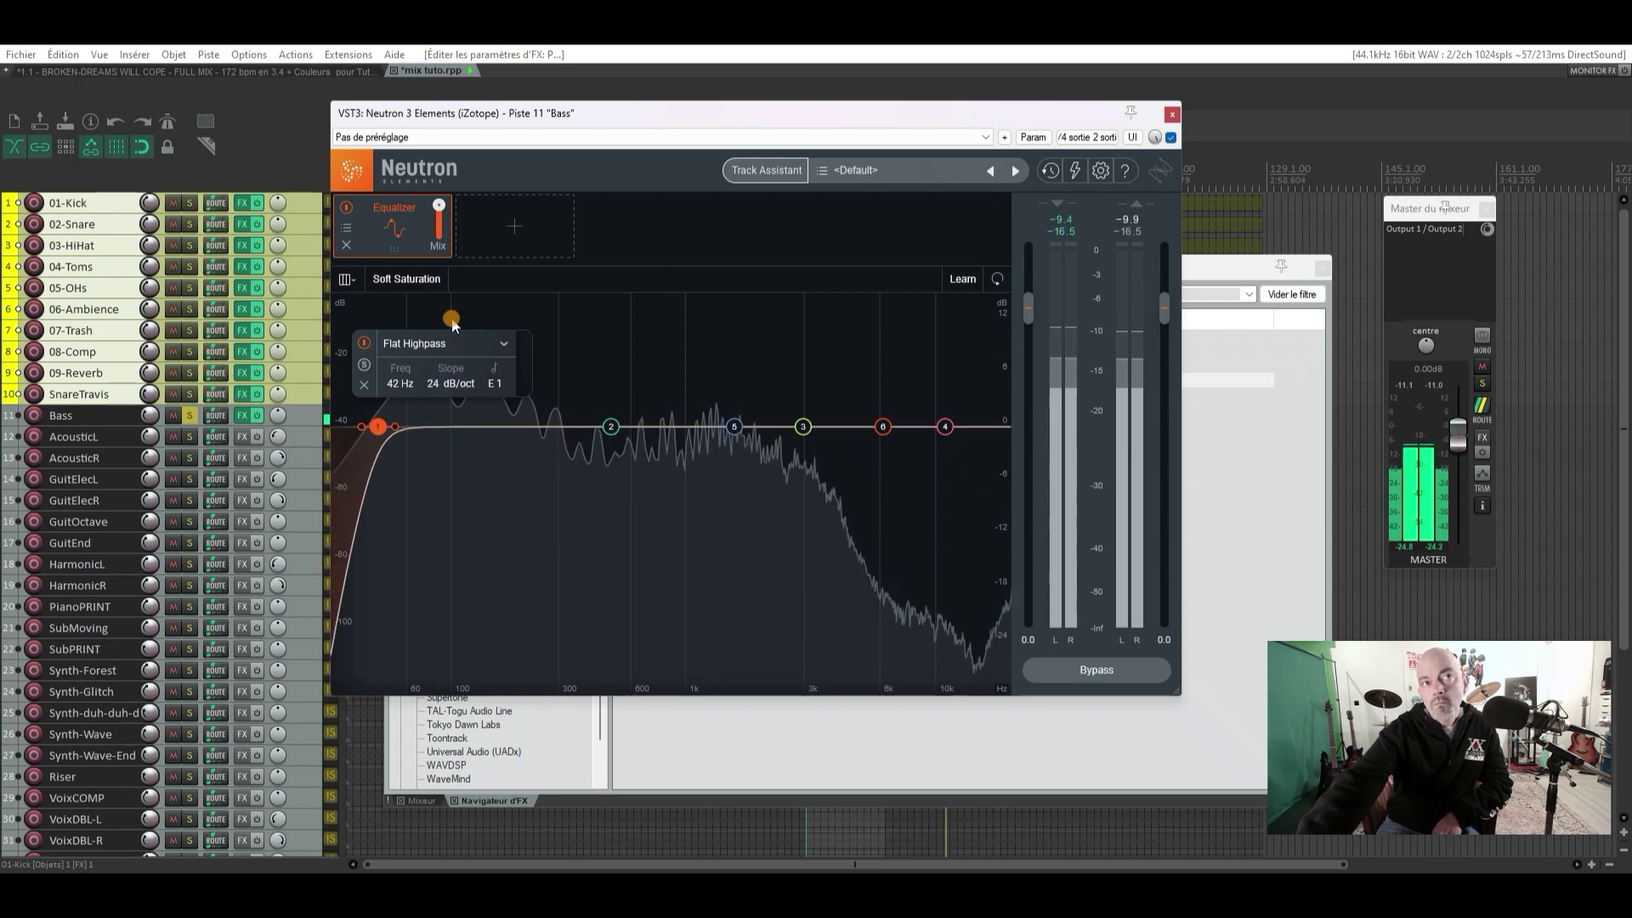
scroll(402, 387, up, 1)
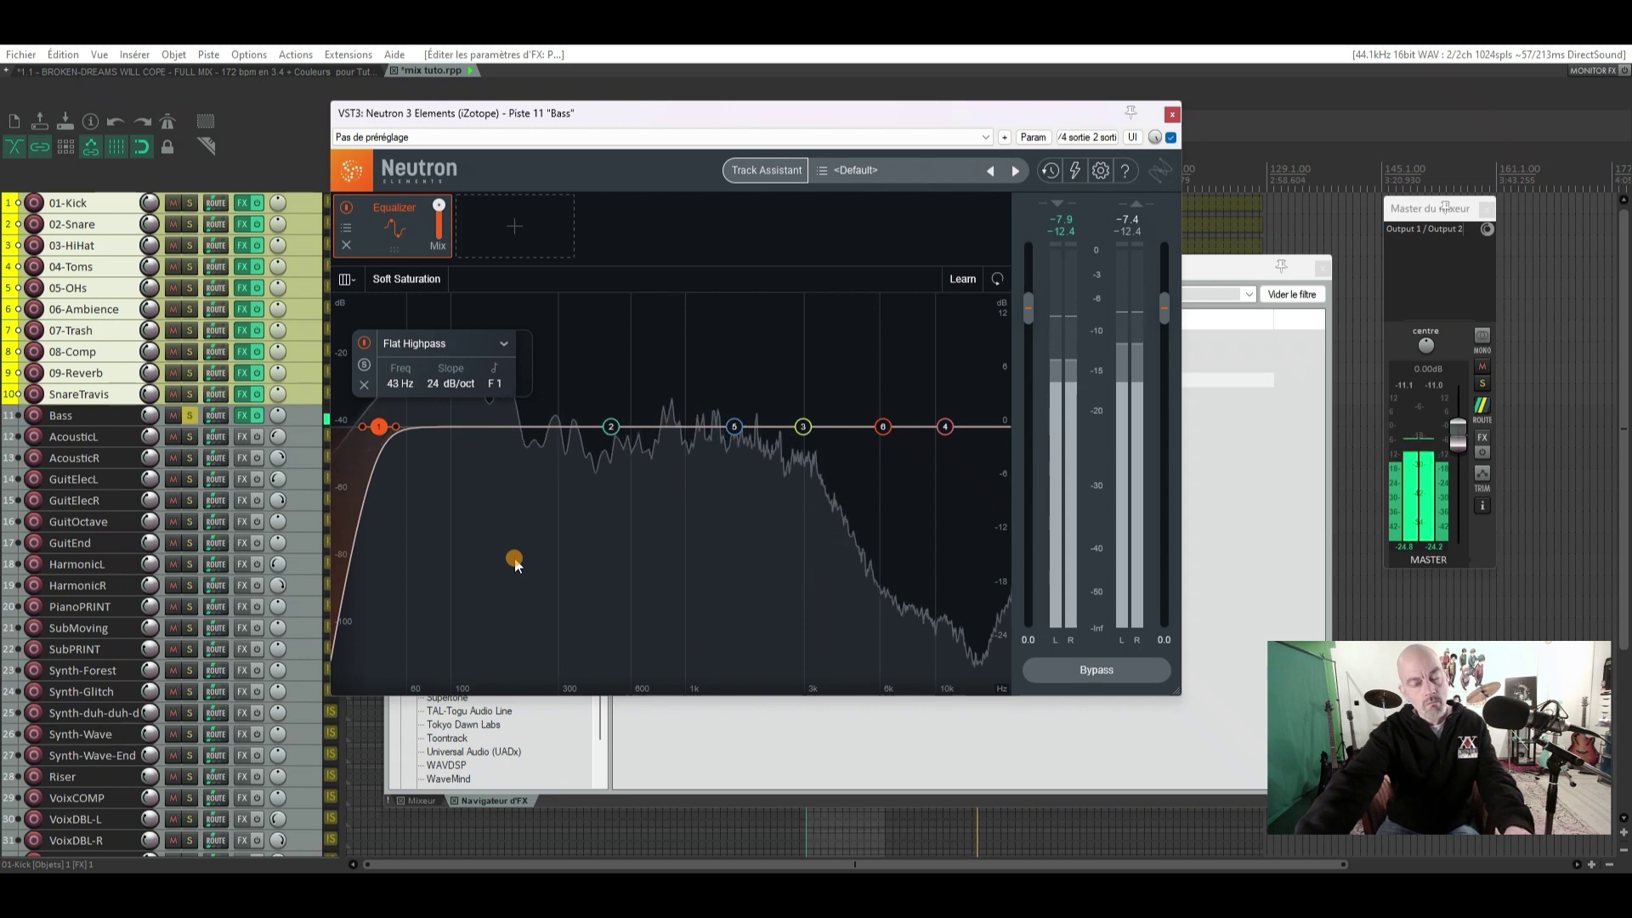
key(space)
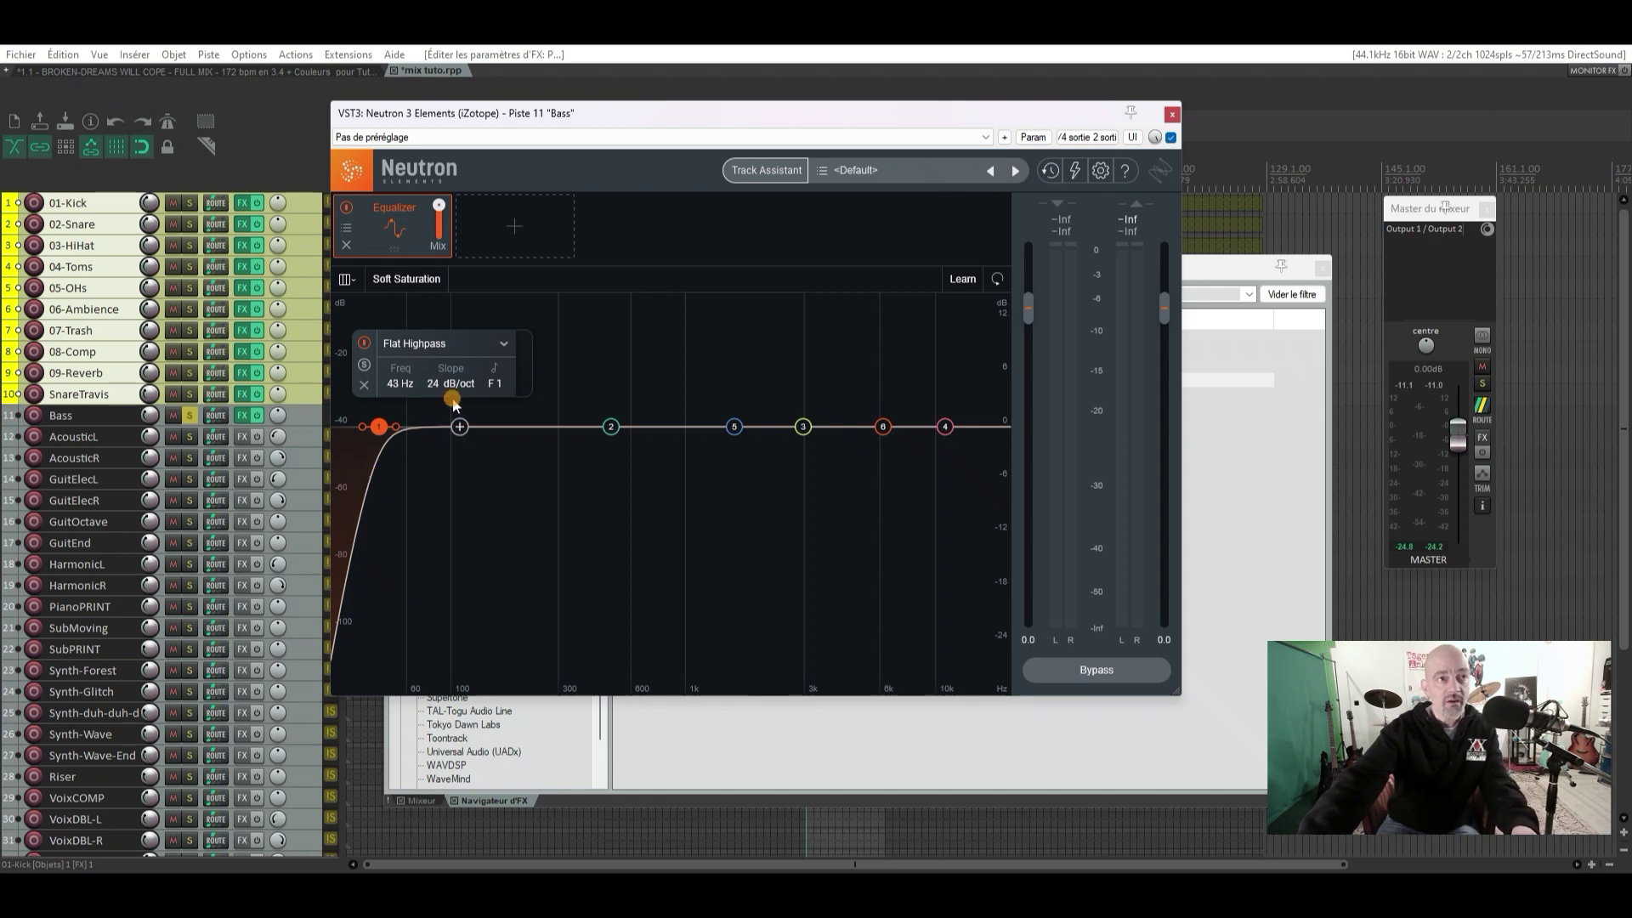
Play the bass and compare the sound with the band 1 highpass disabled and enabled
key(space)
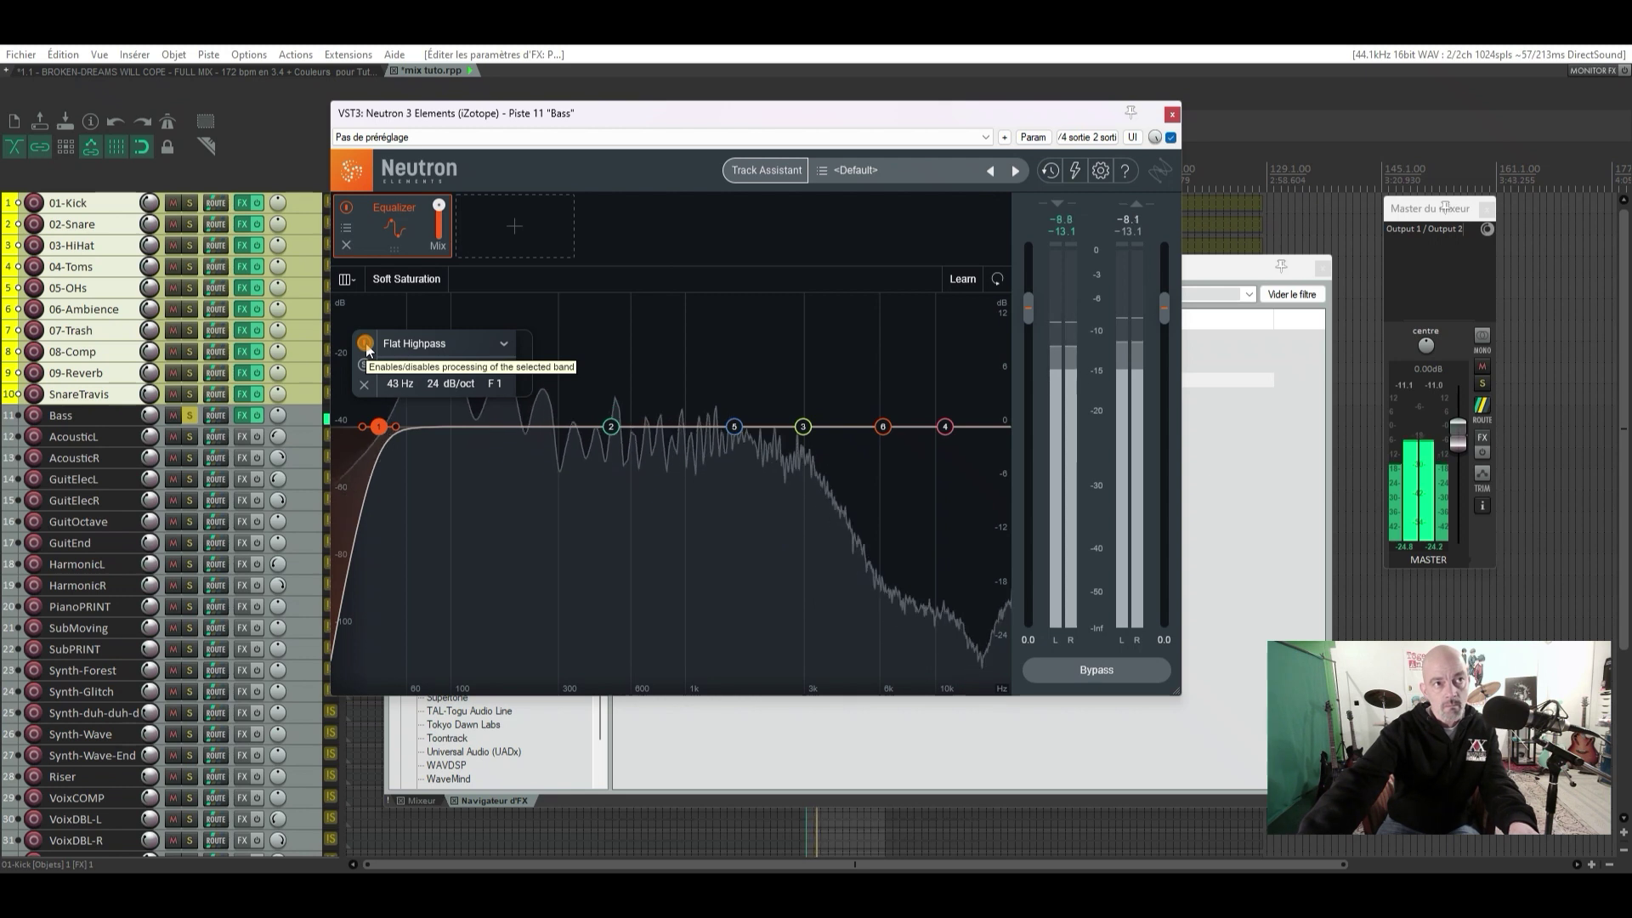
click(367, 348)
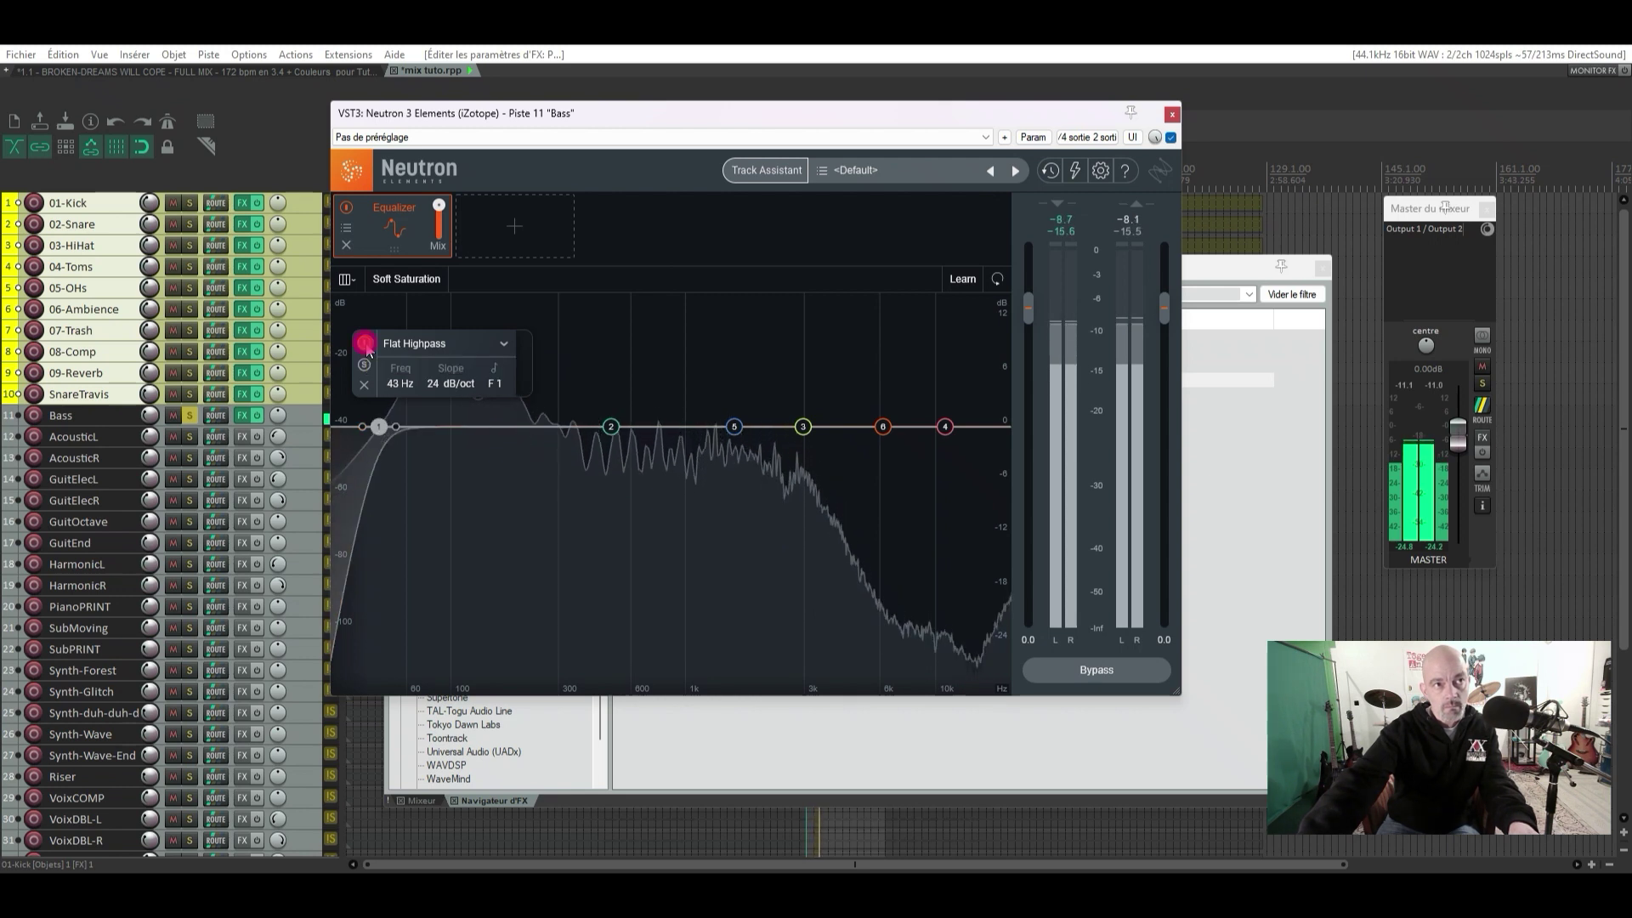
click(367, 349)
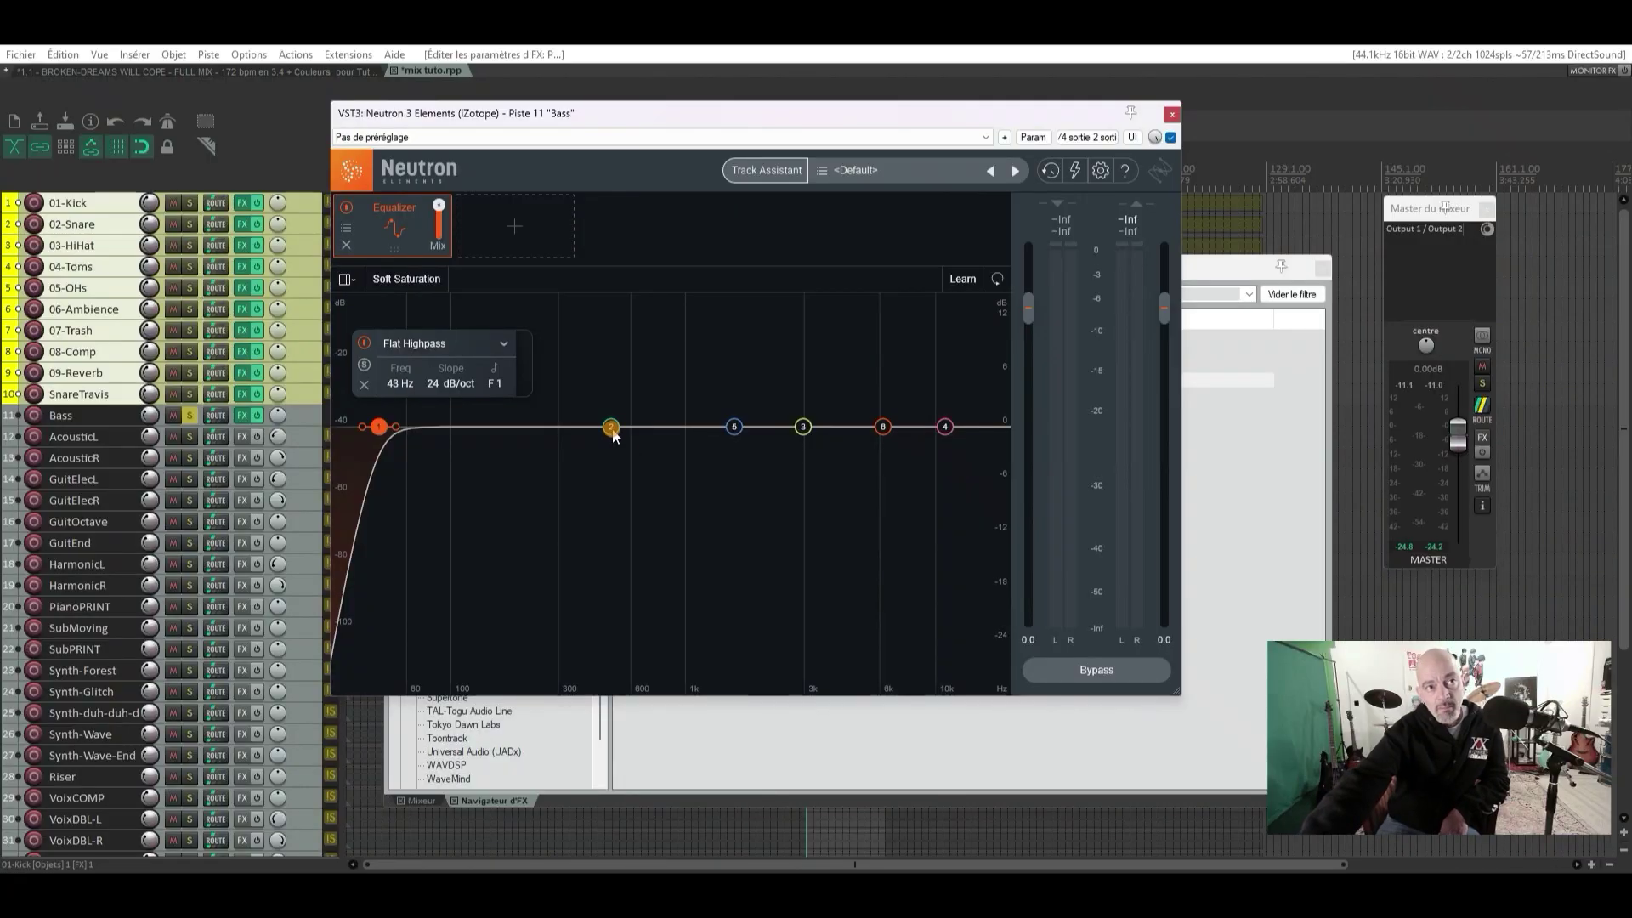
Sweep EQ band 2 during playback and set it to 87 Hz with 0.0 dB gain and a Q of 0.1
drag(610, 428, 524, 426)
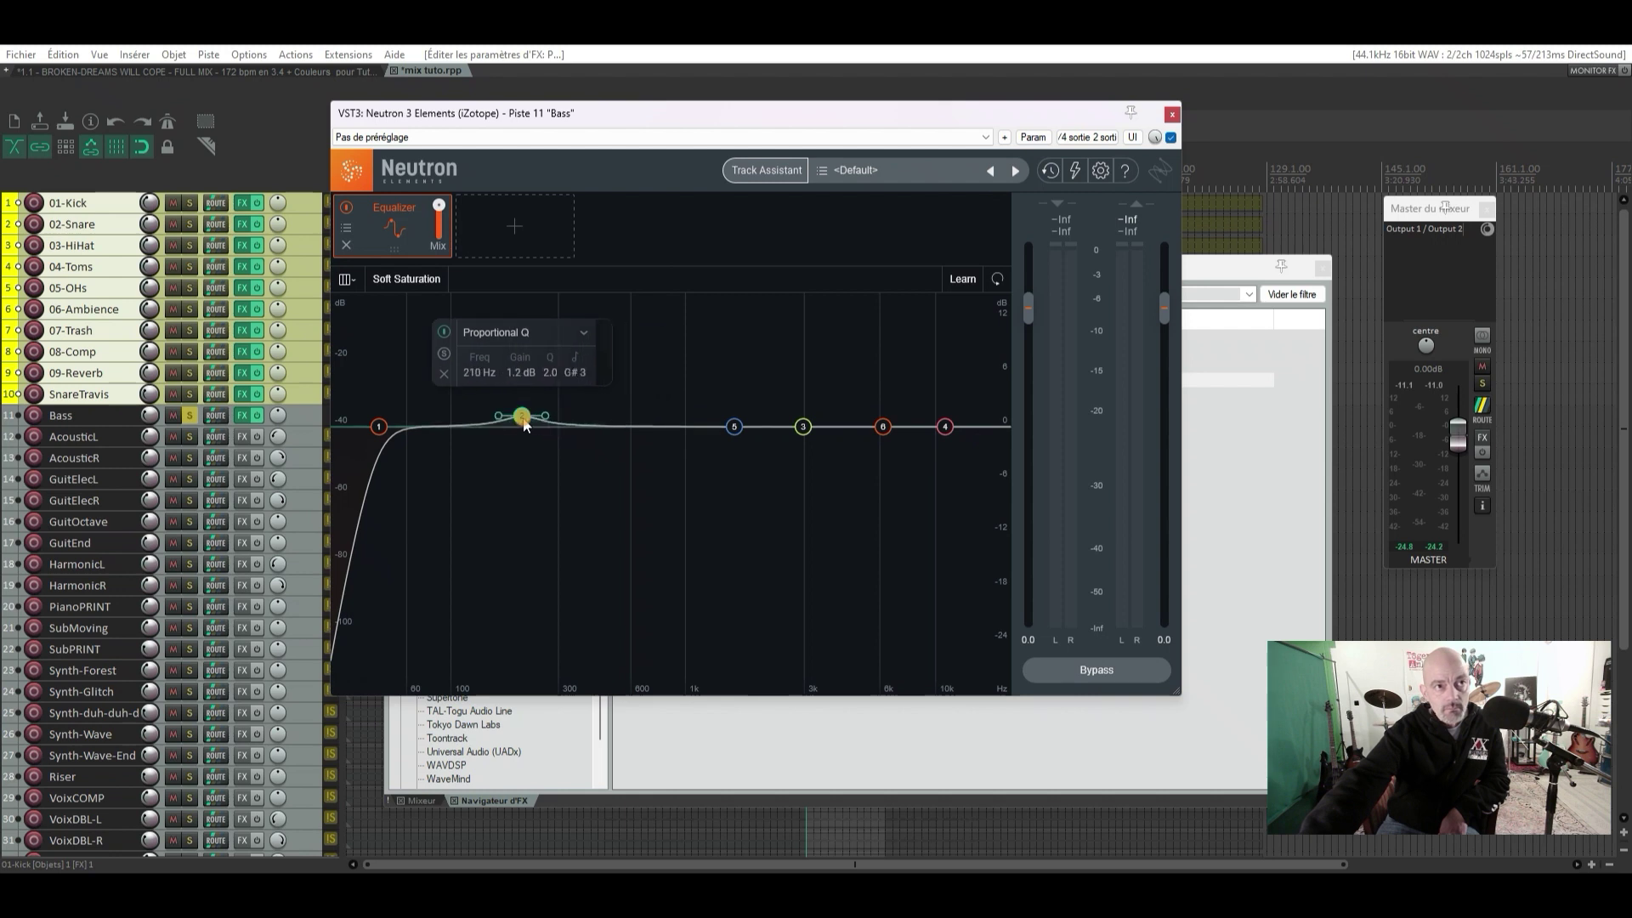
key(space)
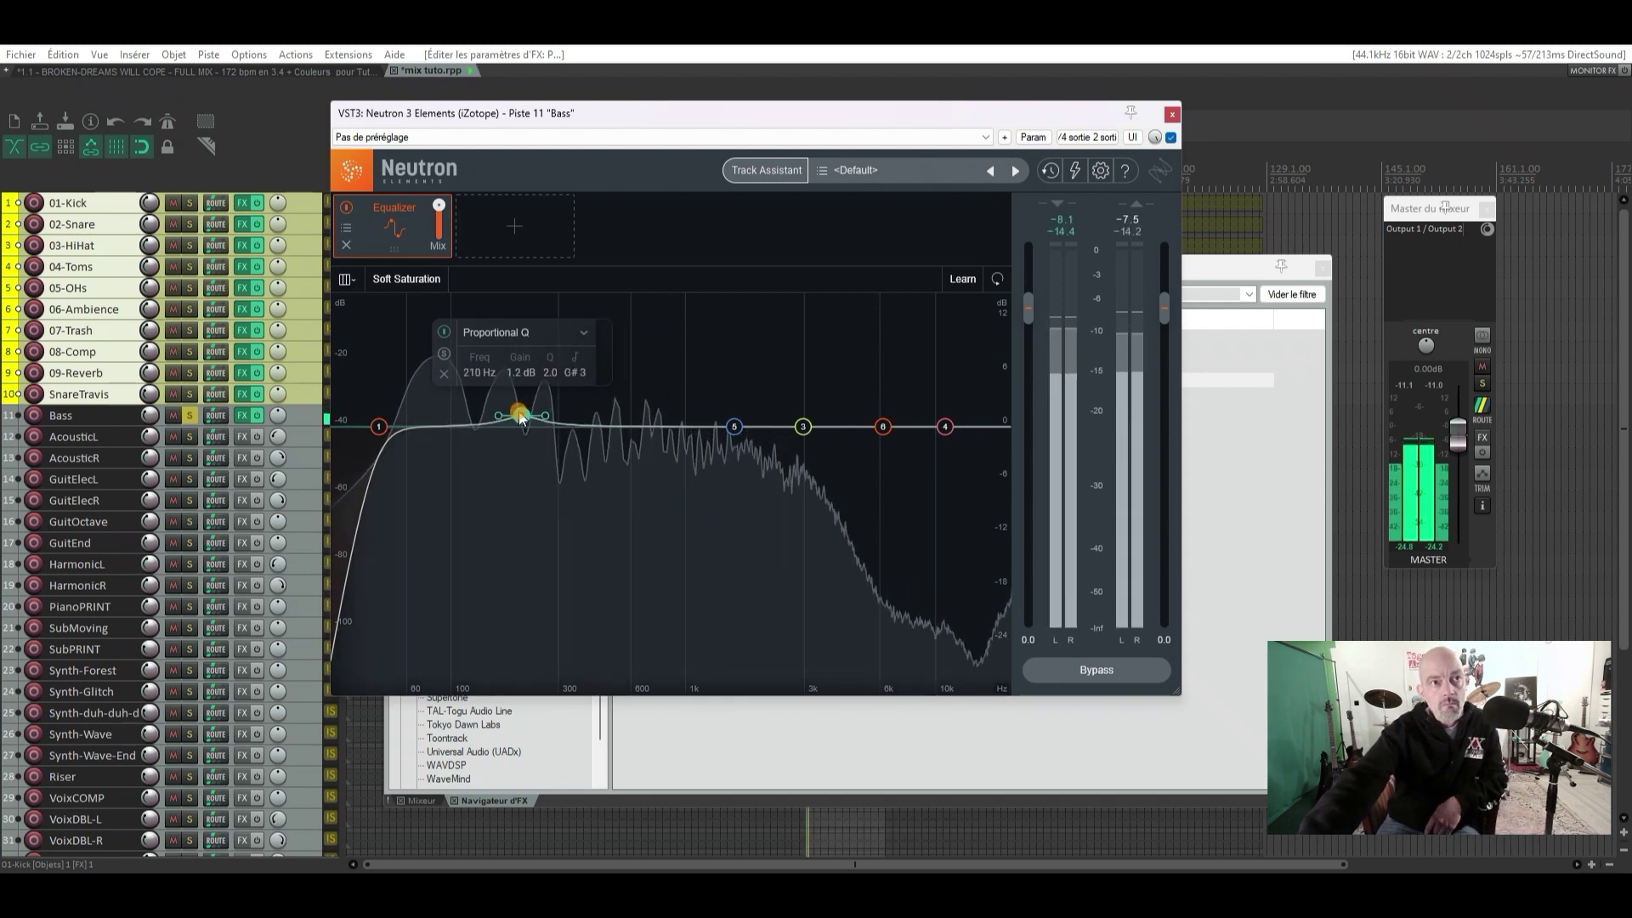
drag(521, 416, 436, 391)
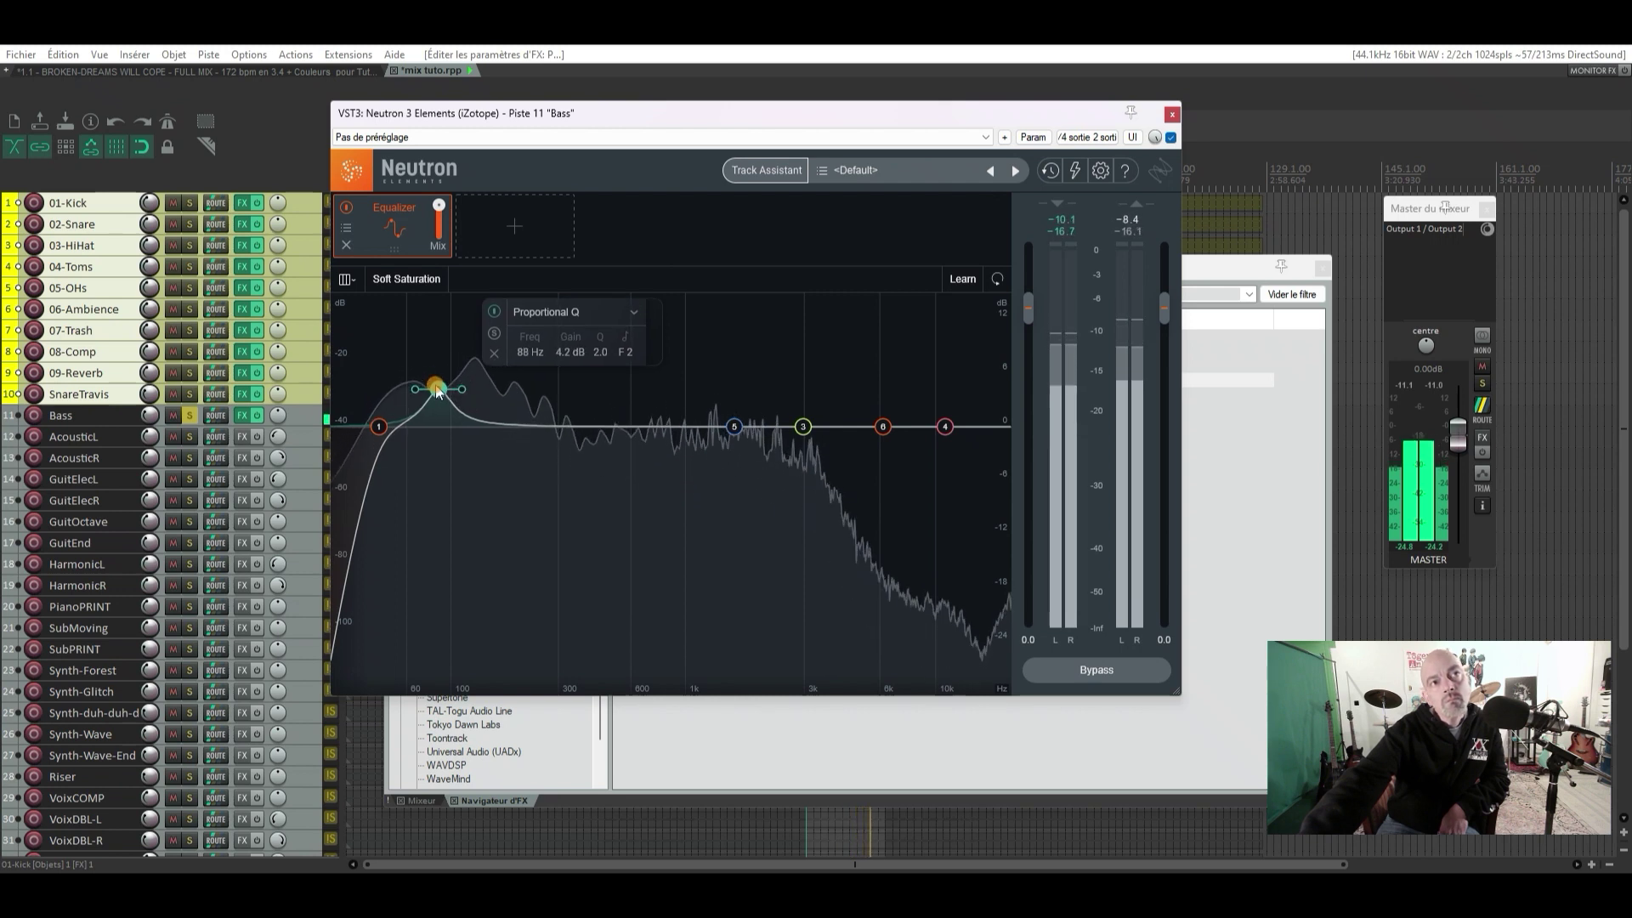
drag(438, 391, 435, 391)
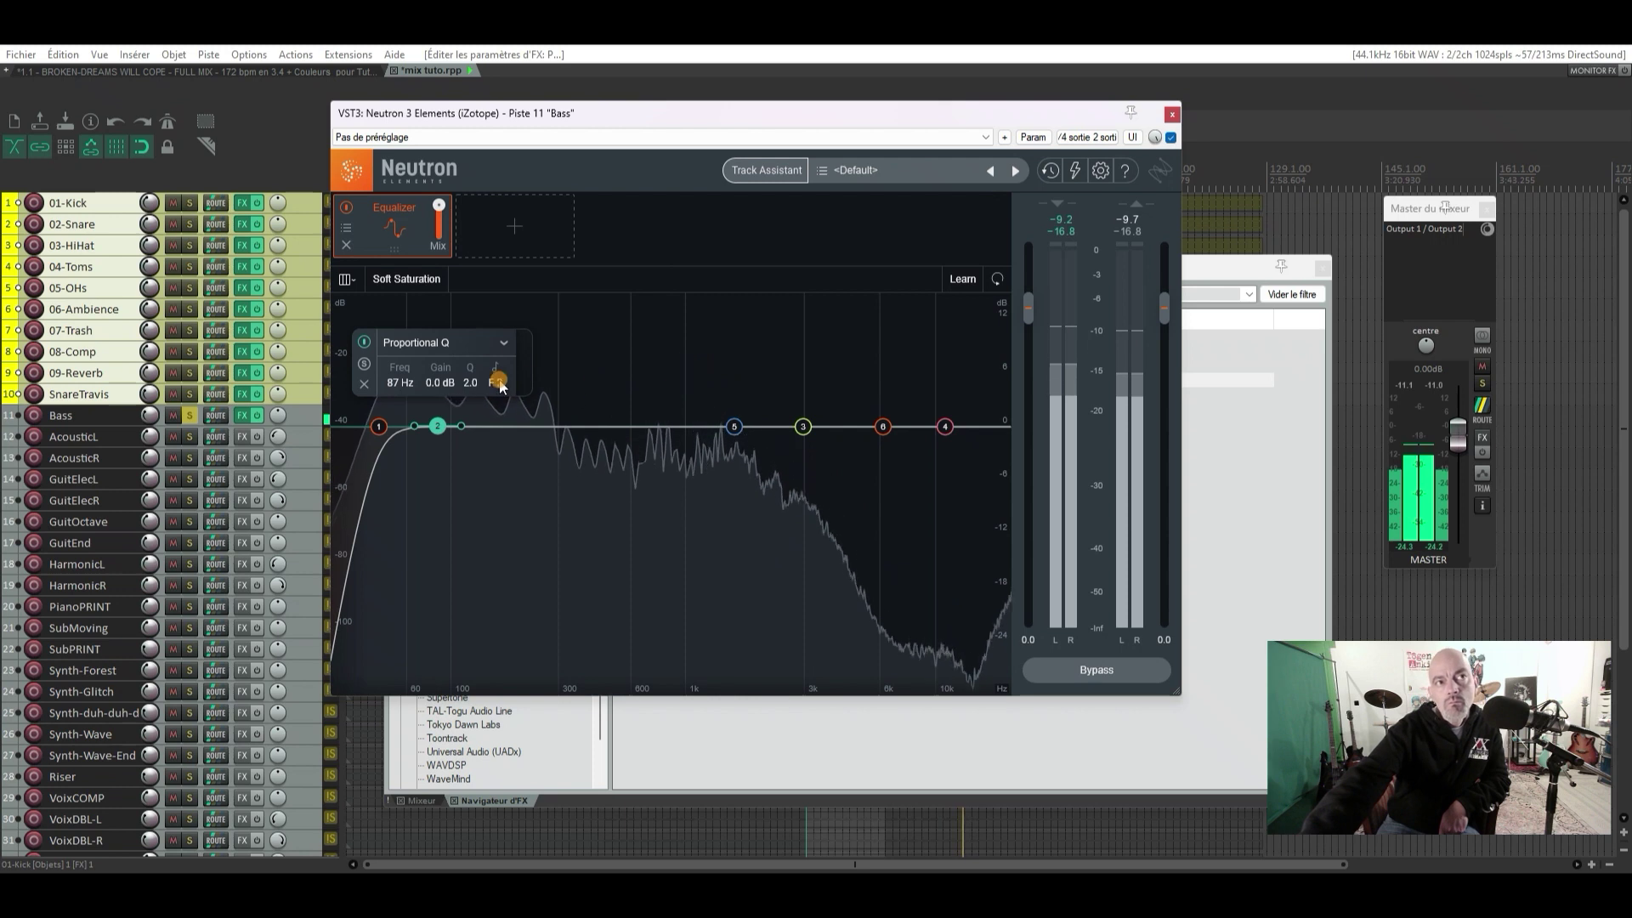
drag(477, 387, 476, 392)
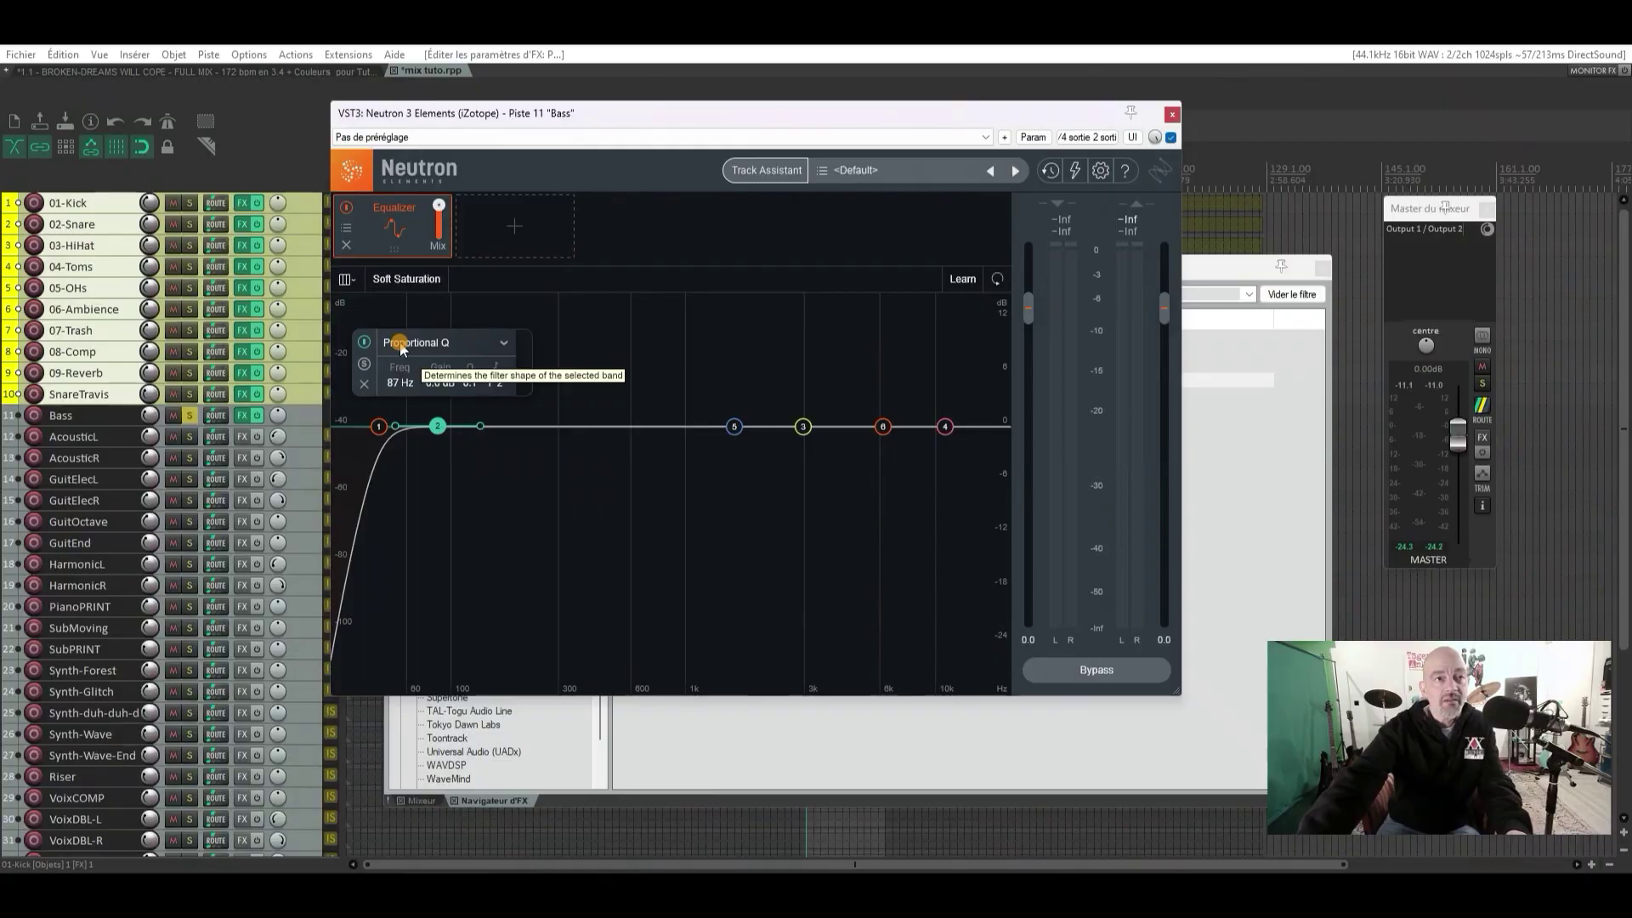
Play the bass and compare the sound with EQ band 2 disabled and enabled
key(space)
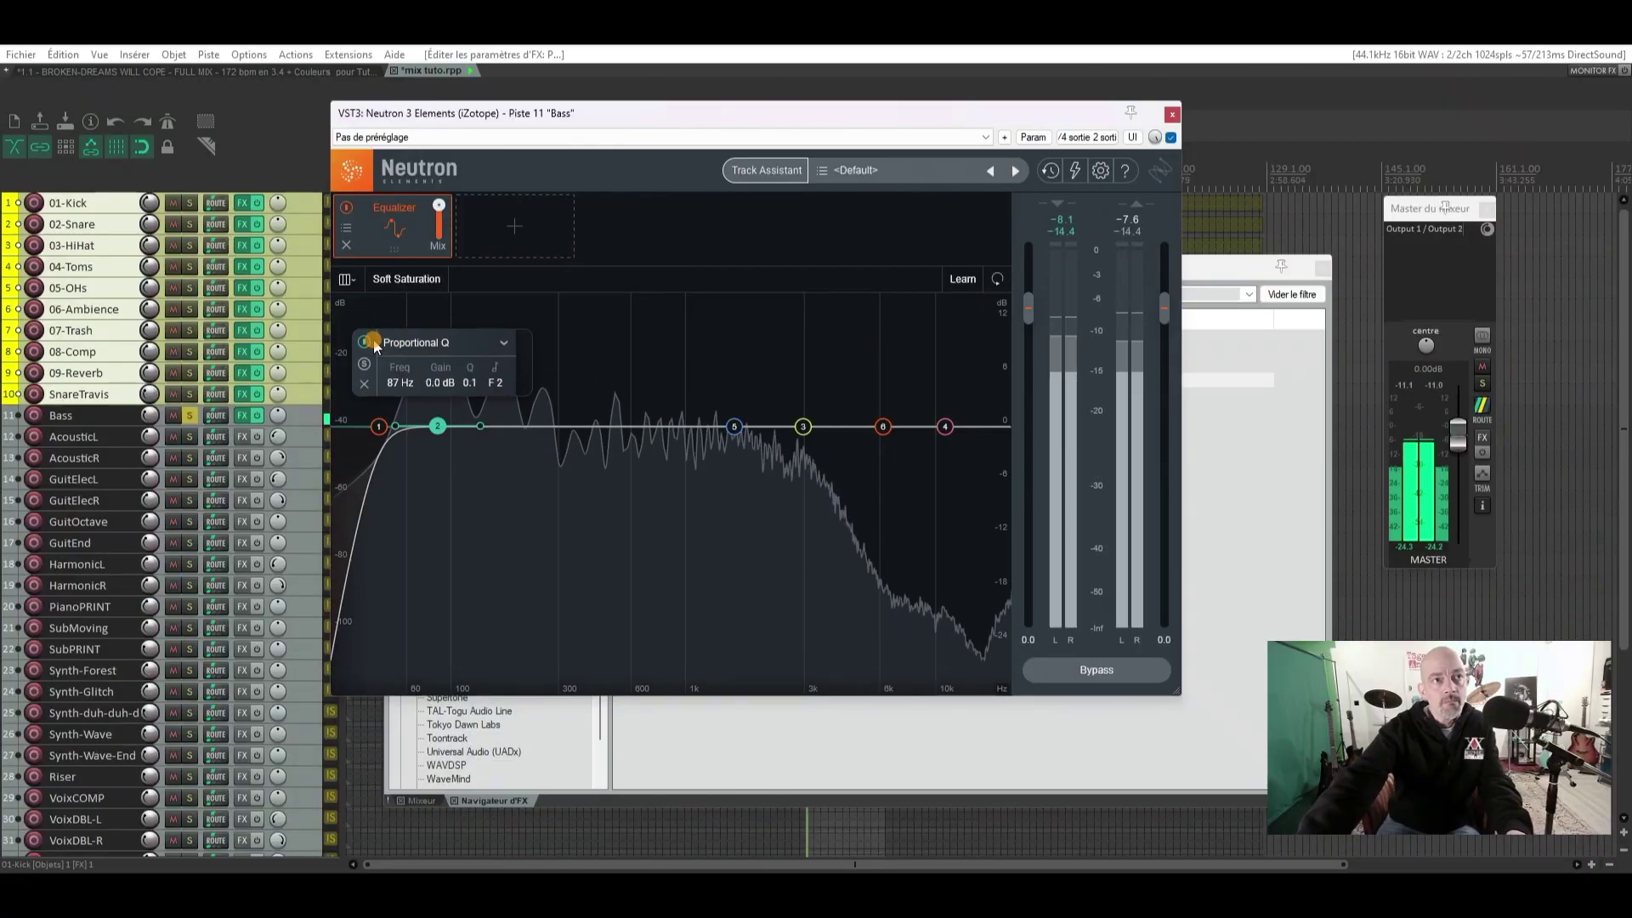
click(371, 346)
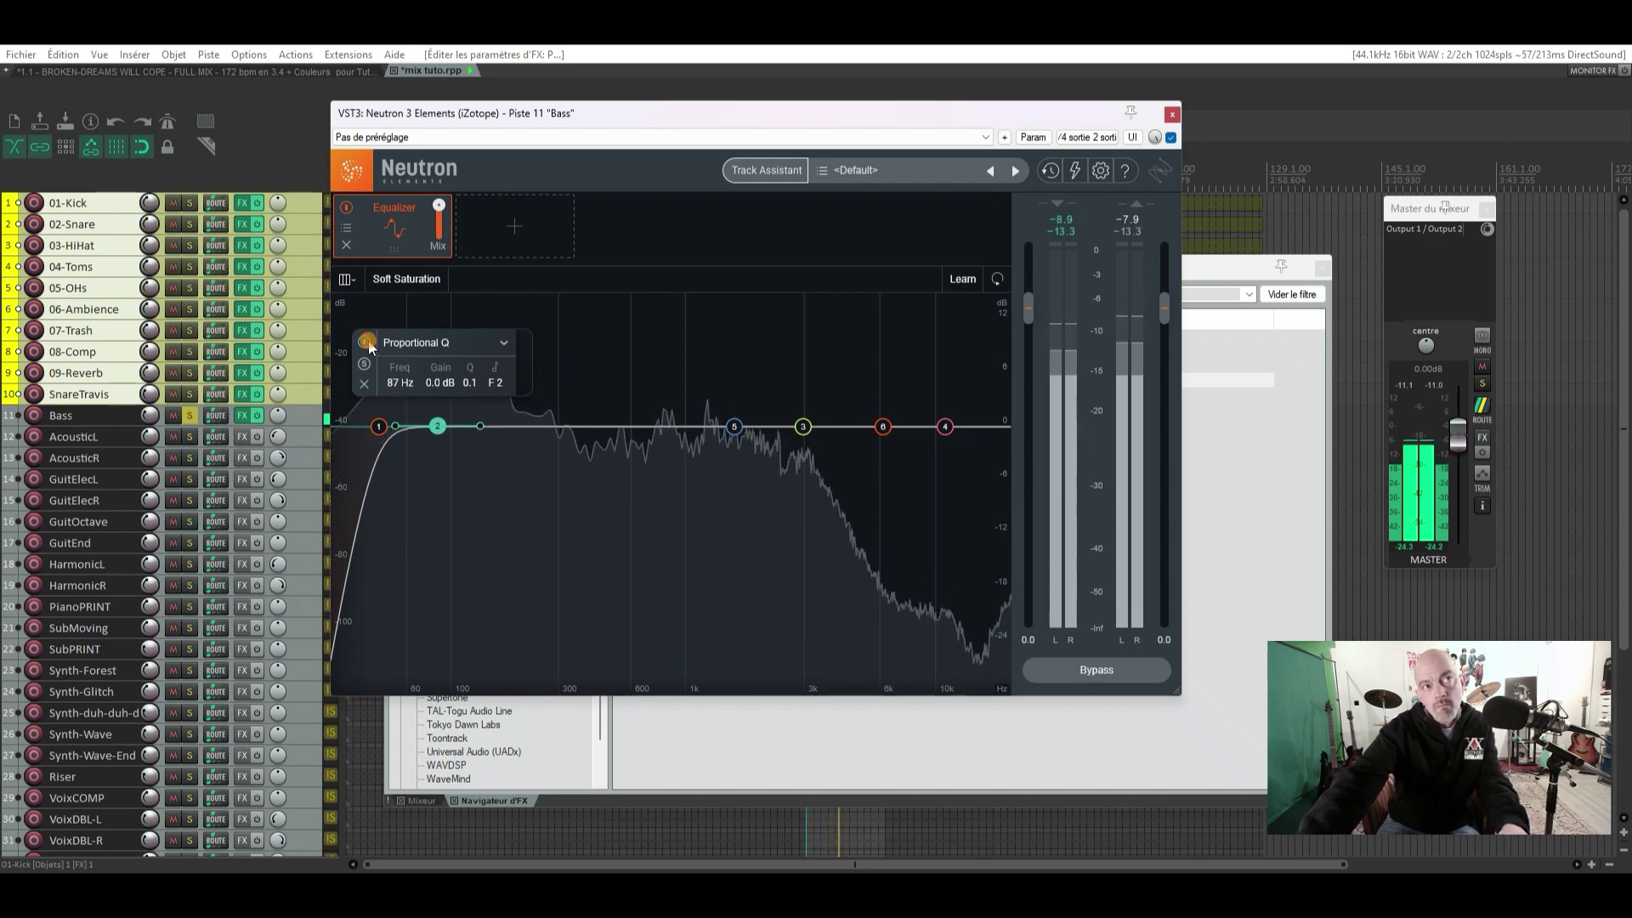
click(370, 346)
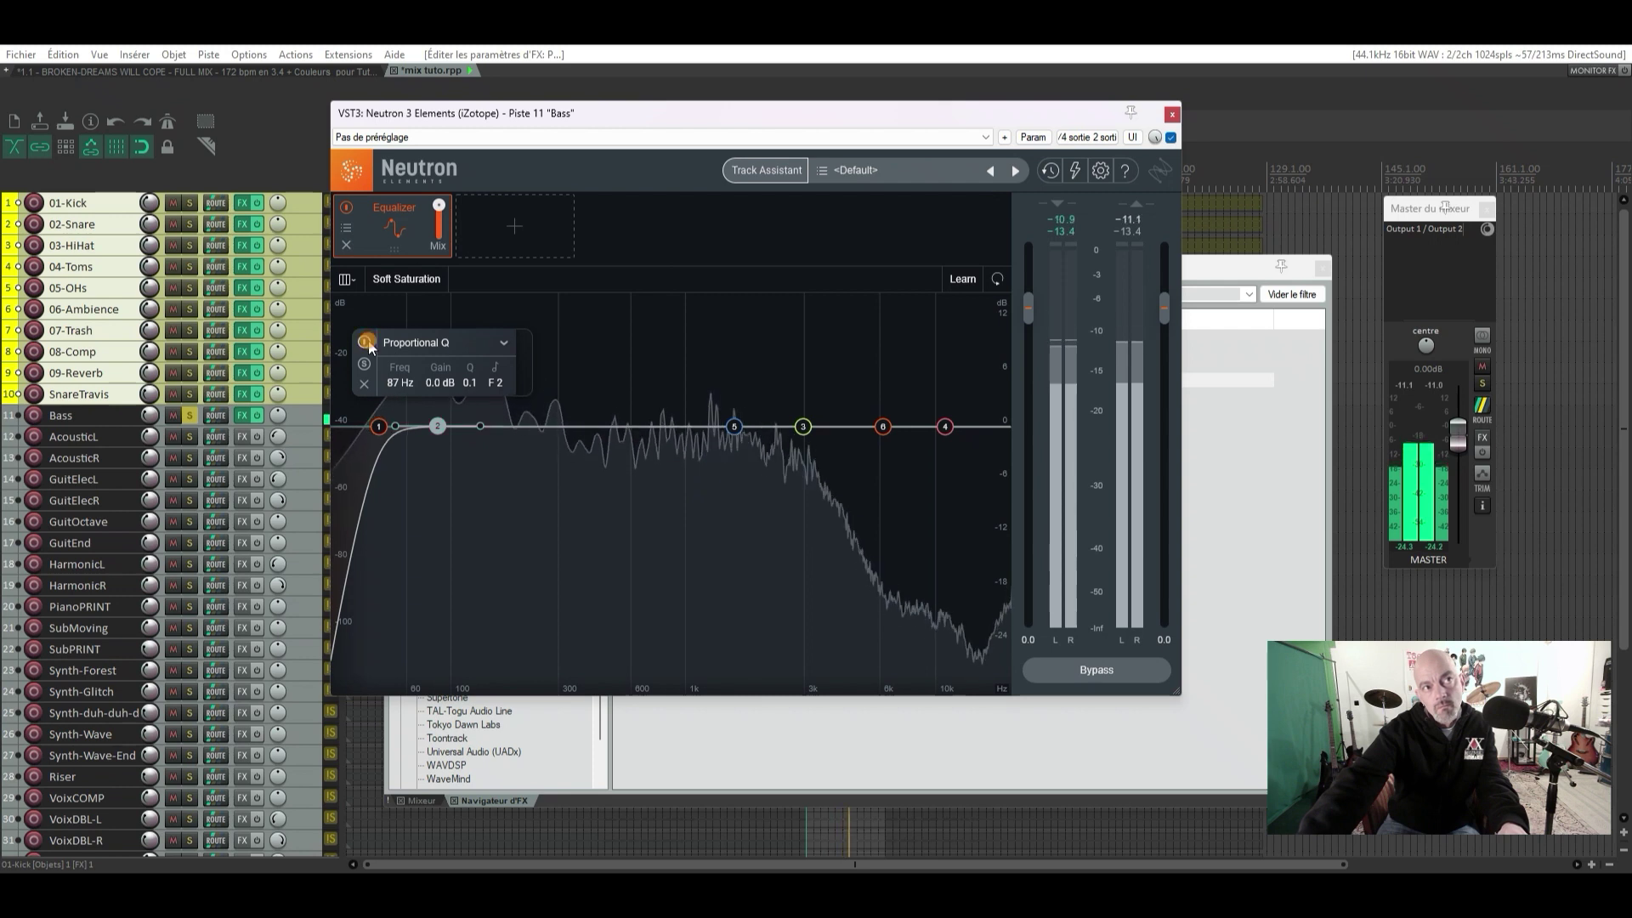
click(367, 342)
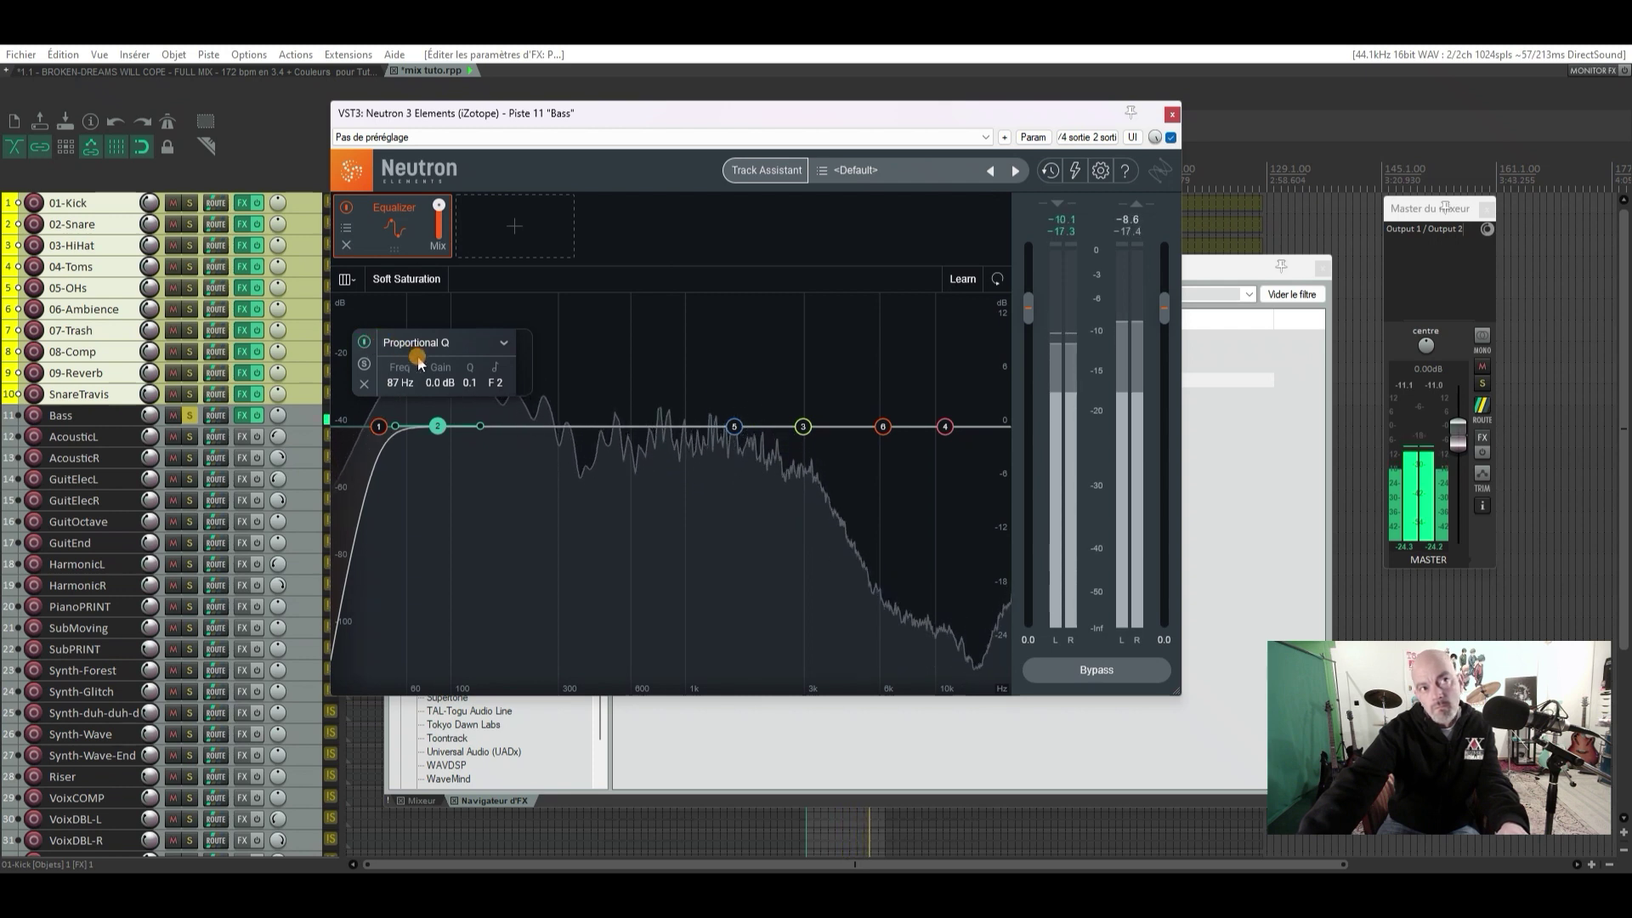
key(space)
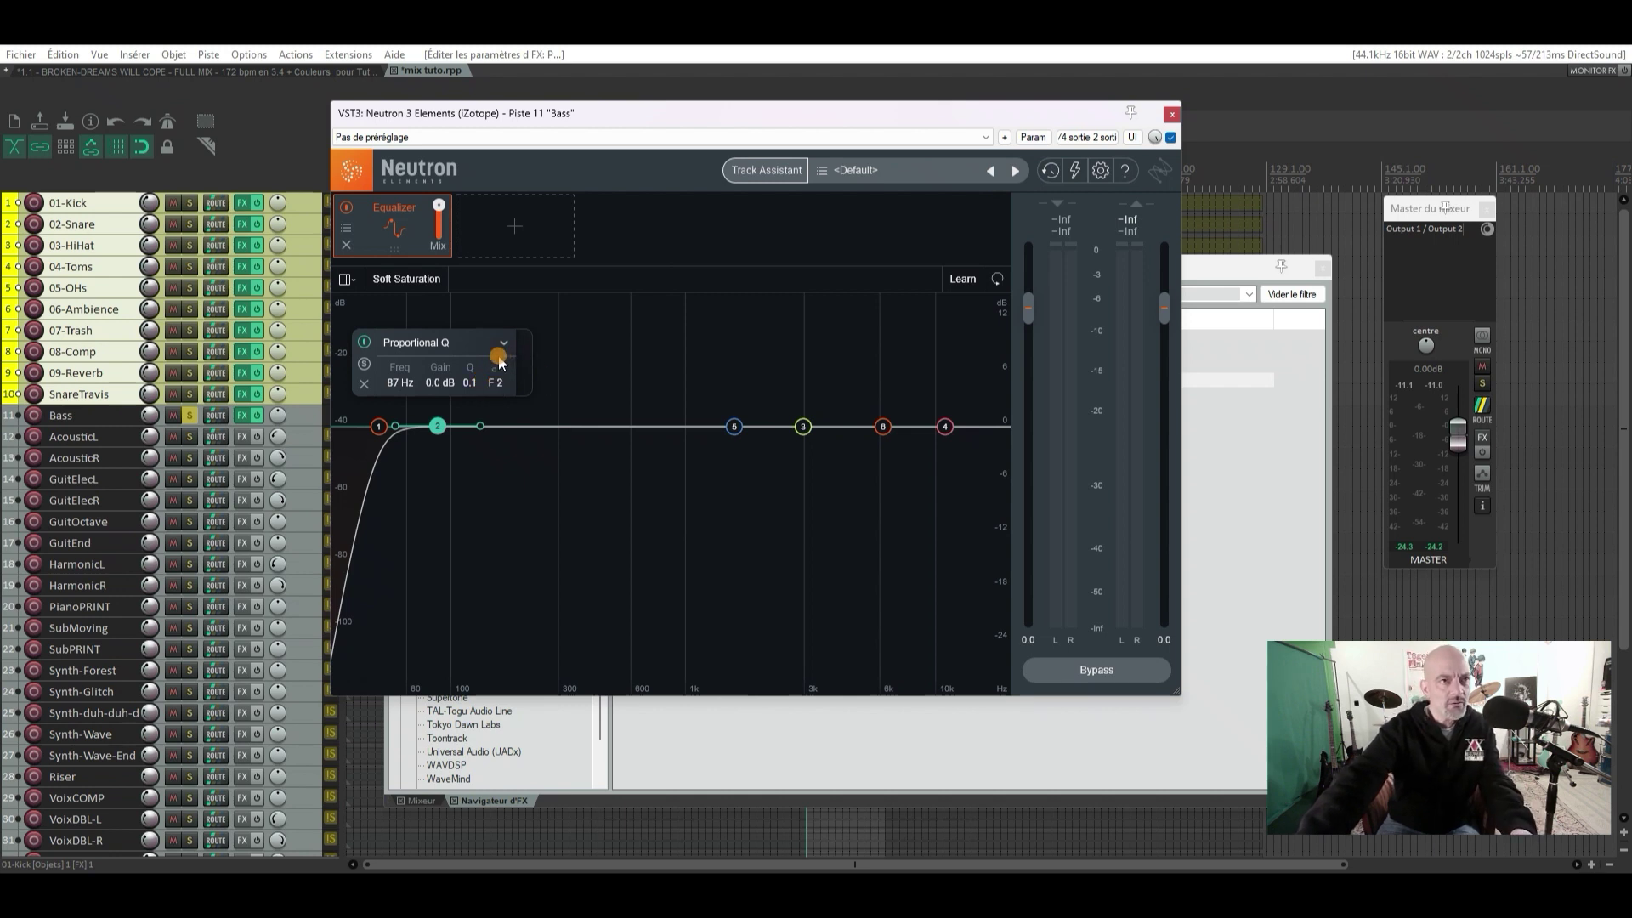
Change EQ band 2's filter shape to Analog Low Shelf while the bass plays
key(space)
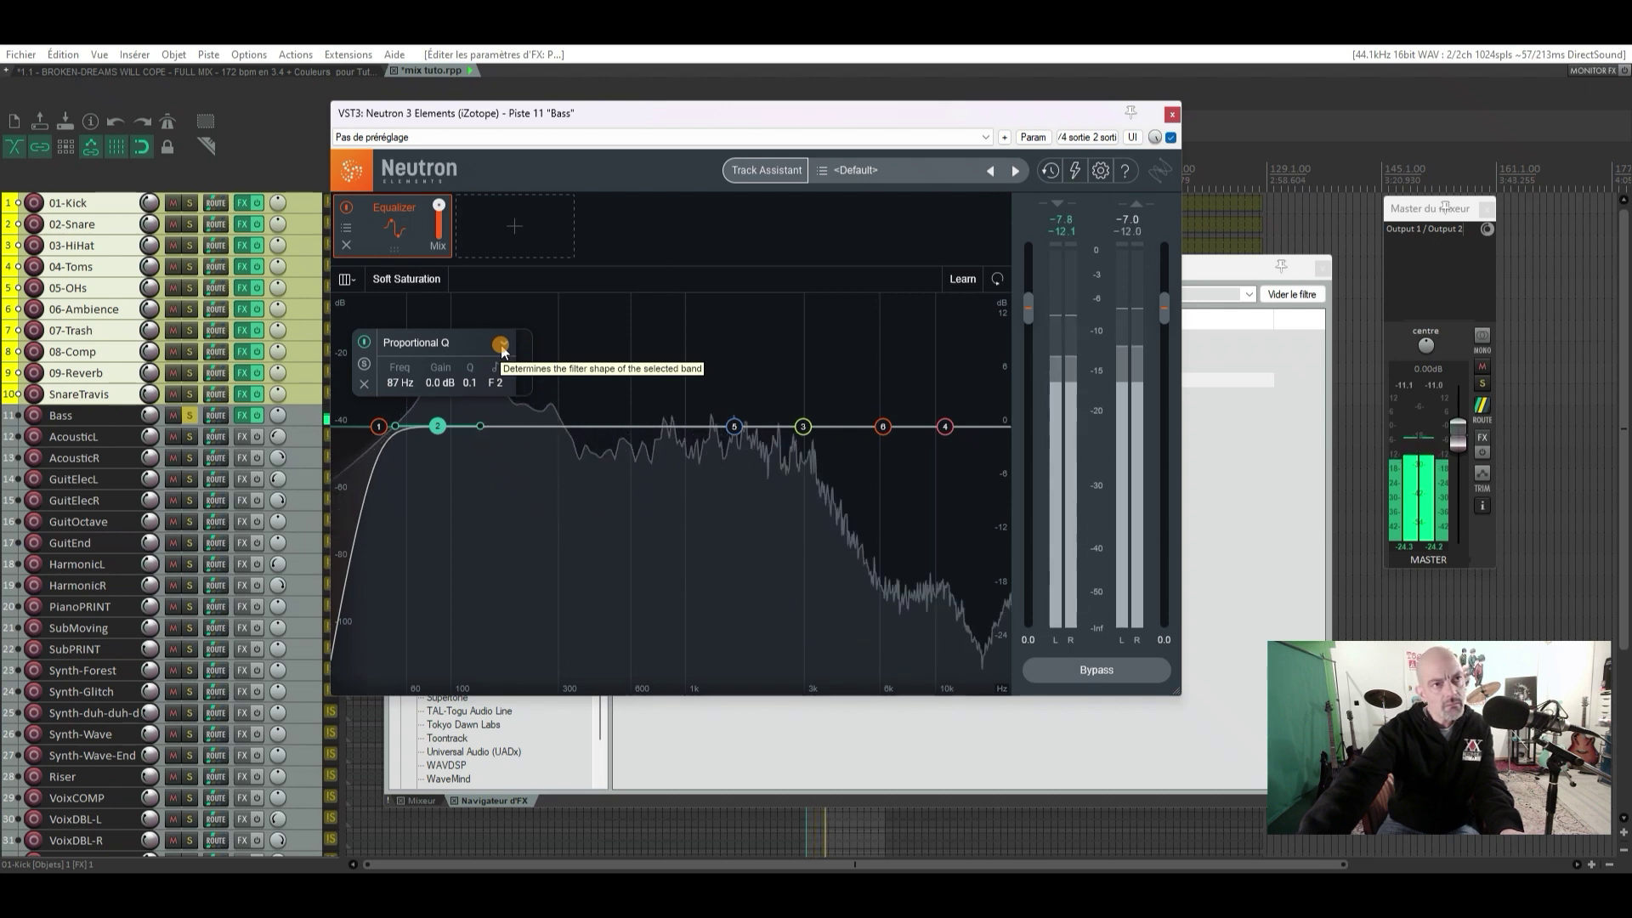
click(502, 347)
mouse_move(473, 398)
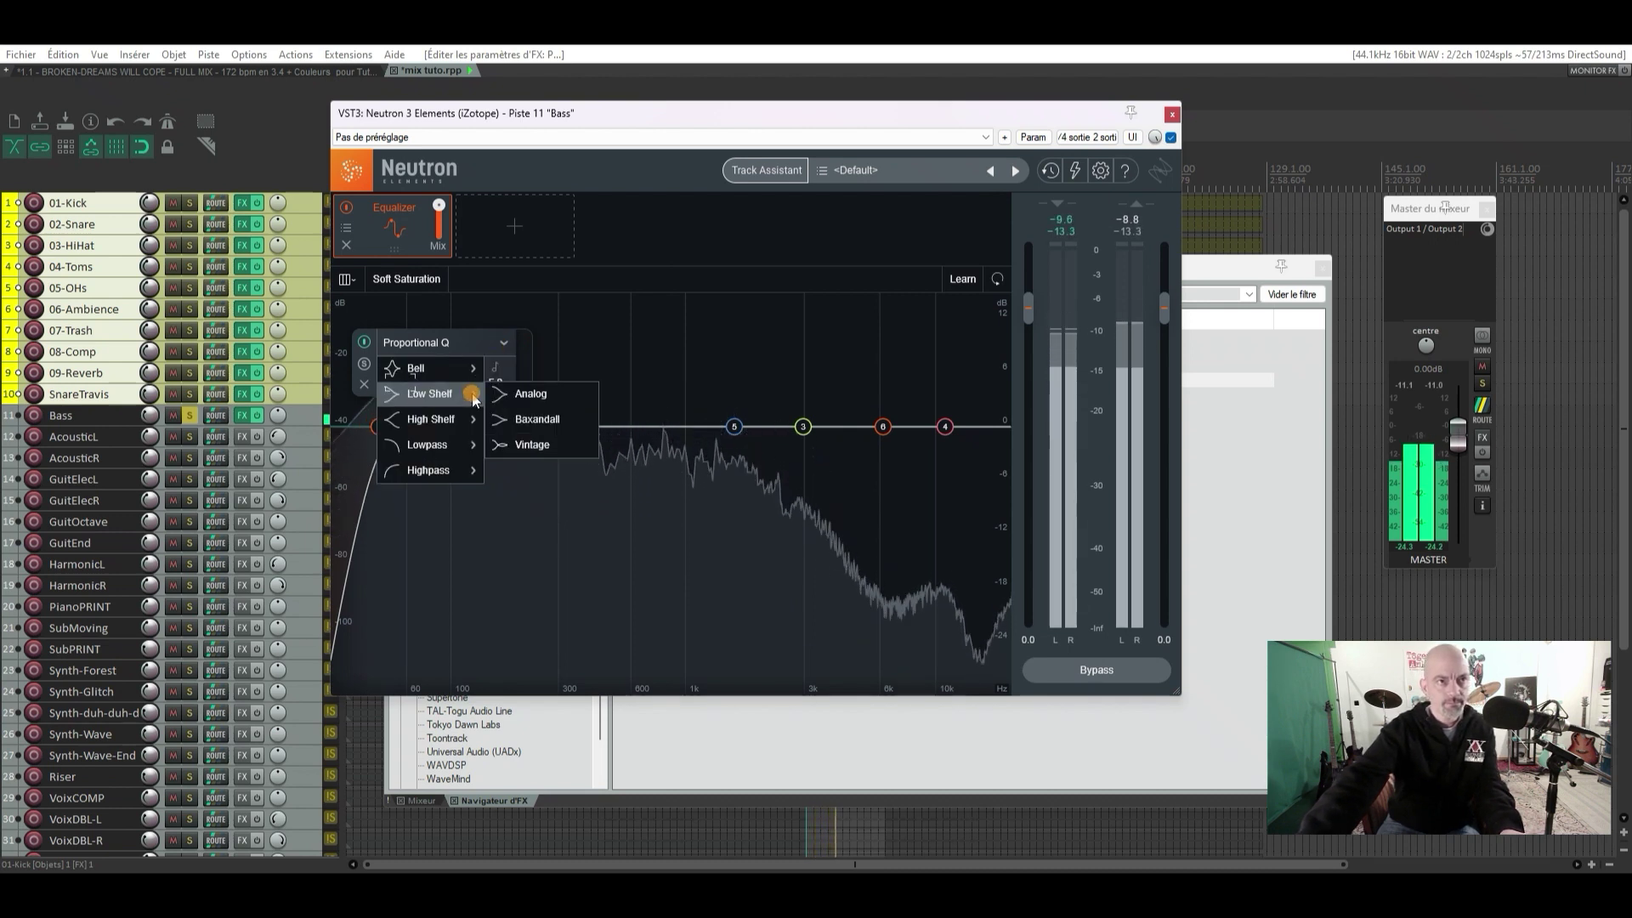
click(526, 394)
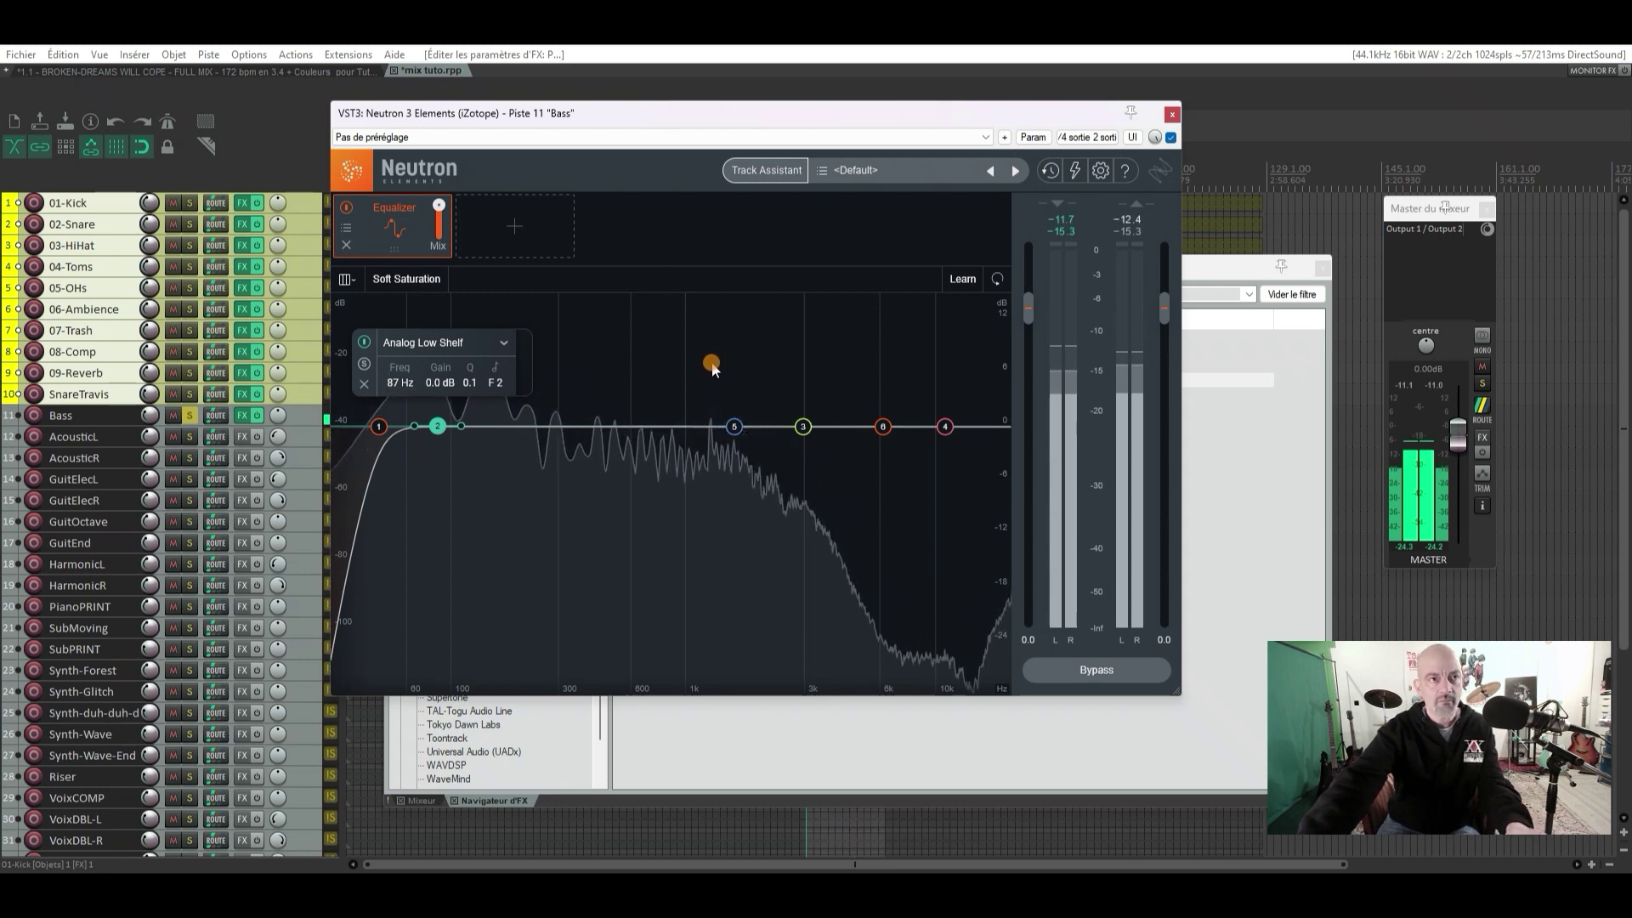
key(space)
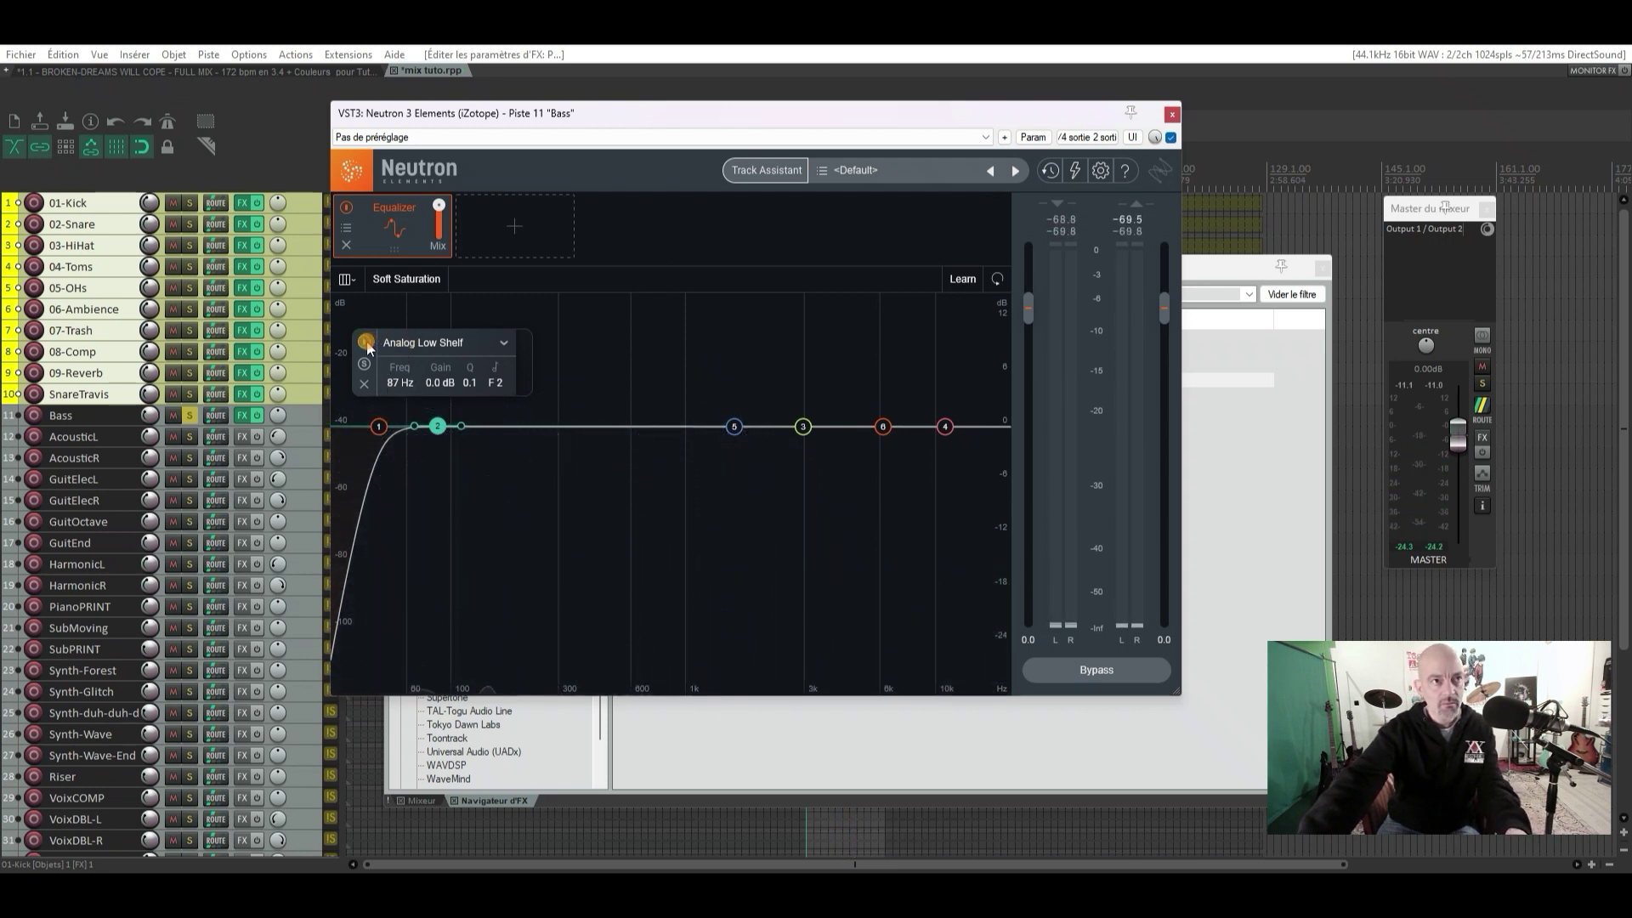
Play the bass and compare the sound with band 2's Analog Low Shelf disabled and enabled
click(367, 343)
key(space)
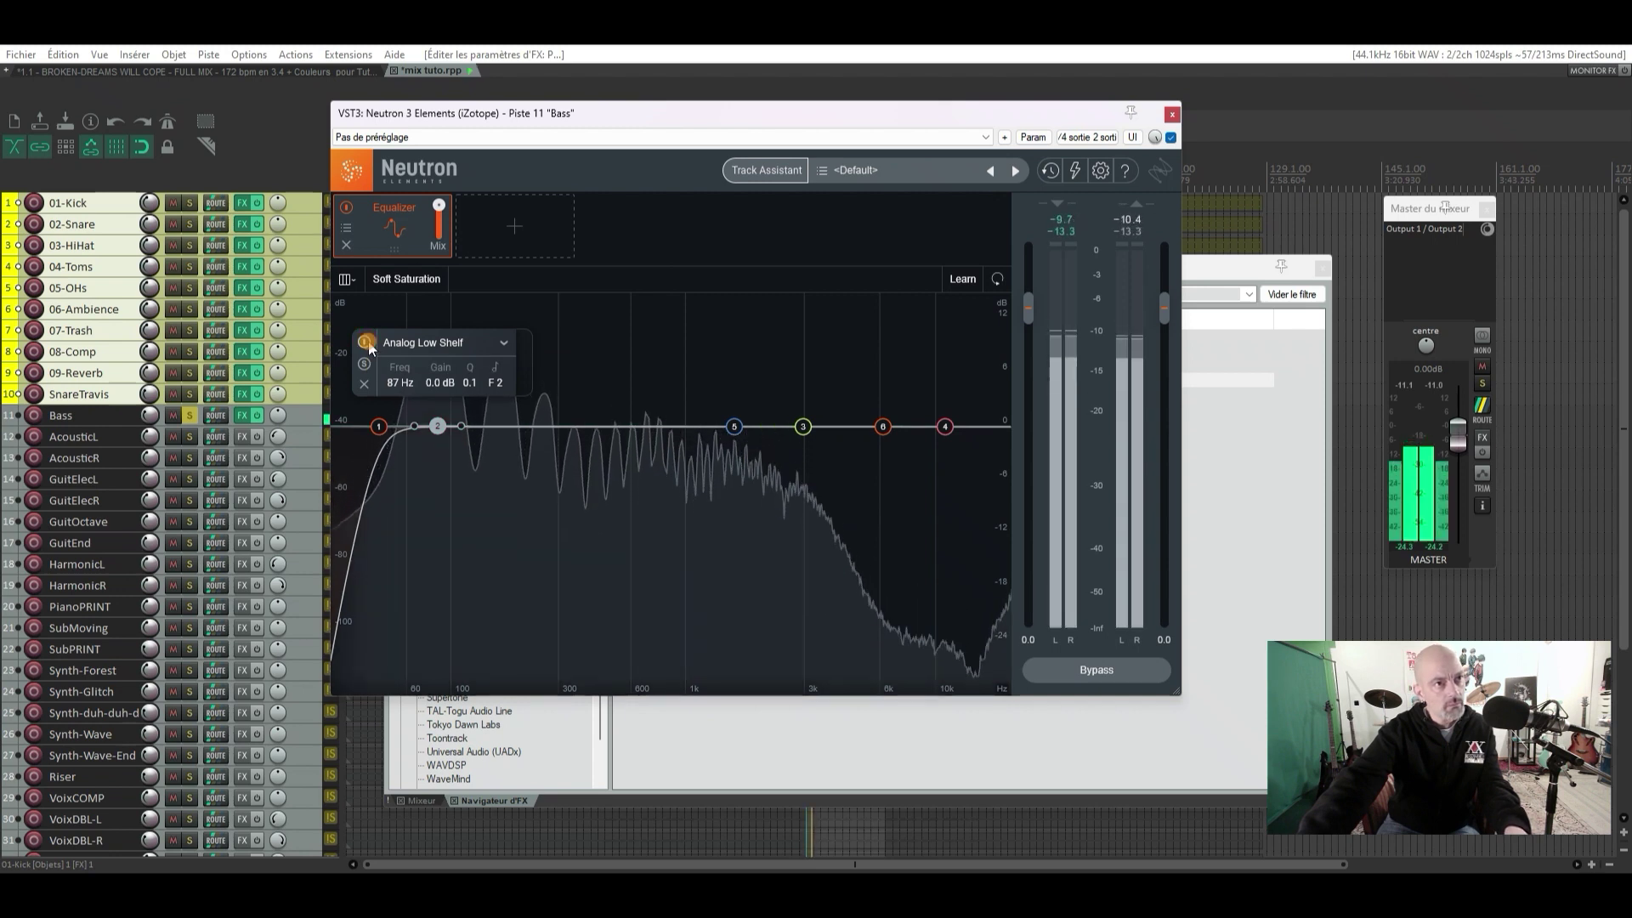
click(366, 343)
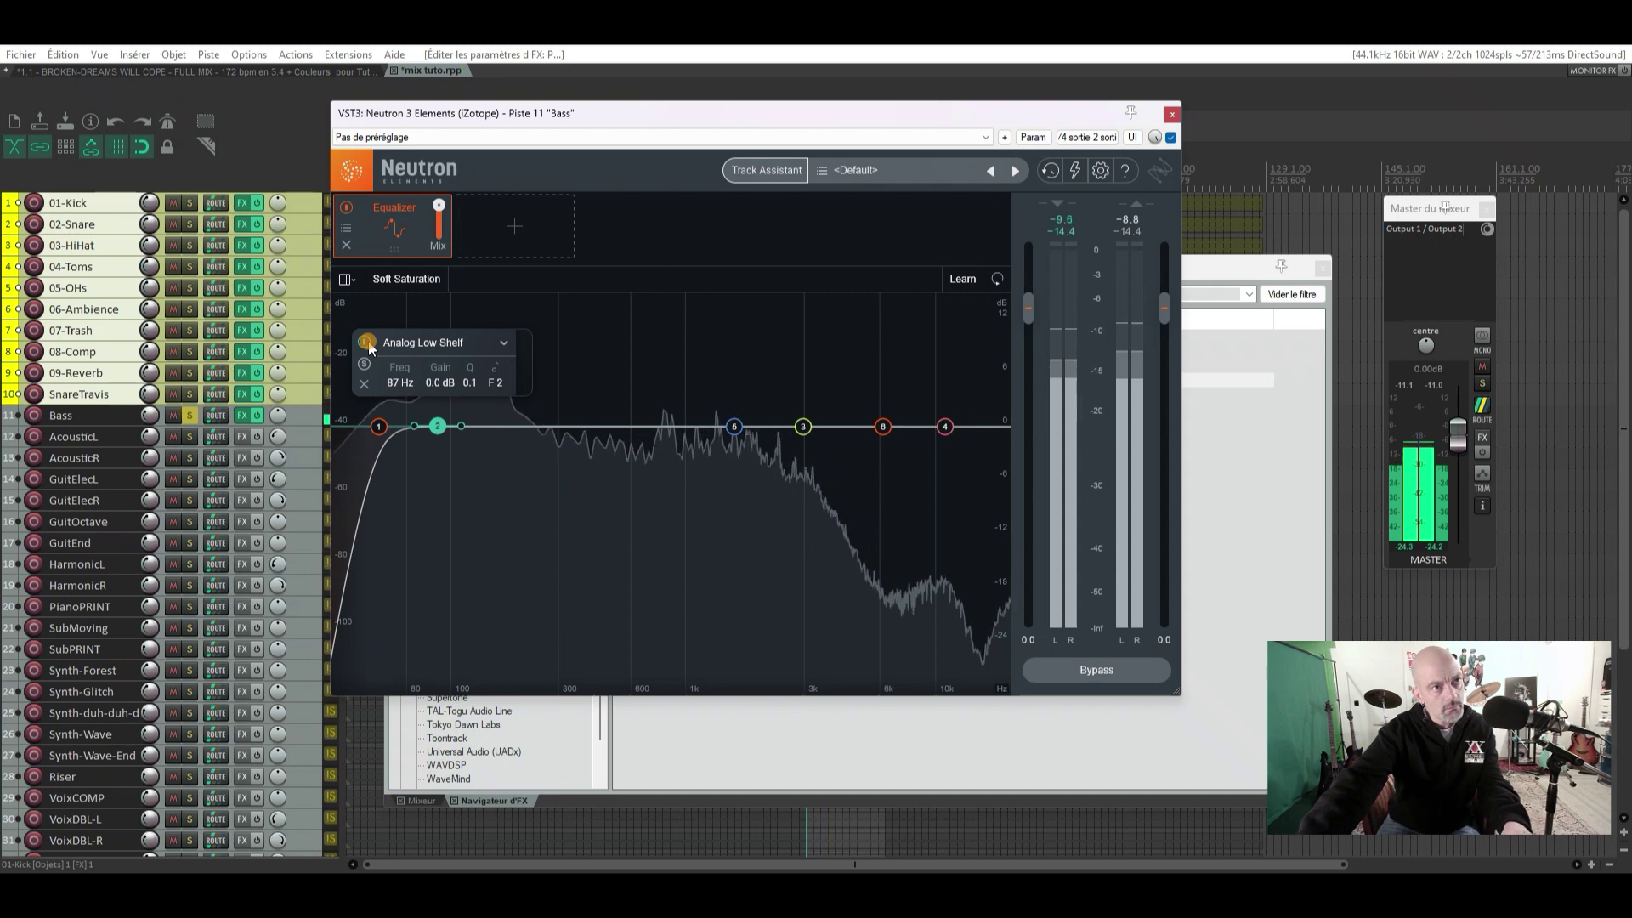
key(space)
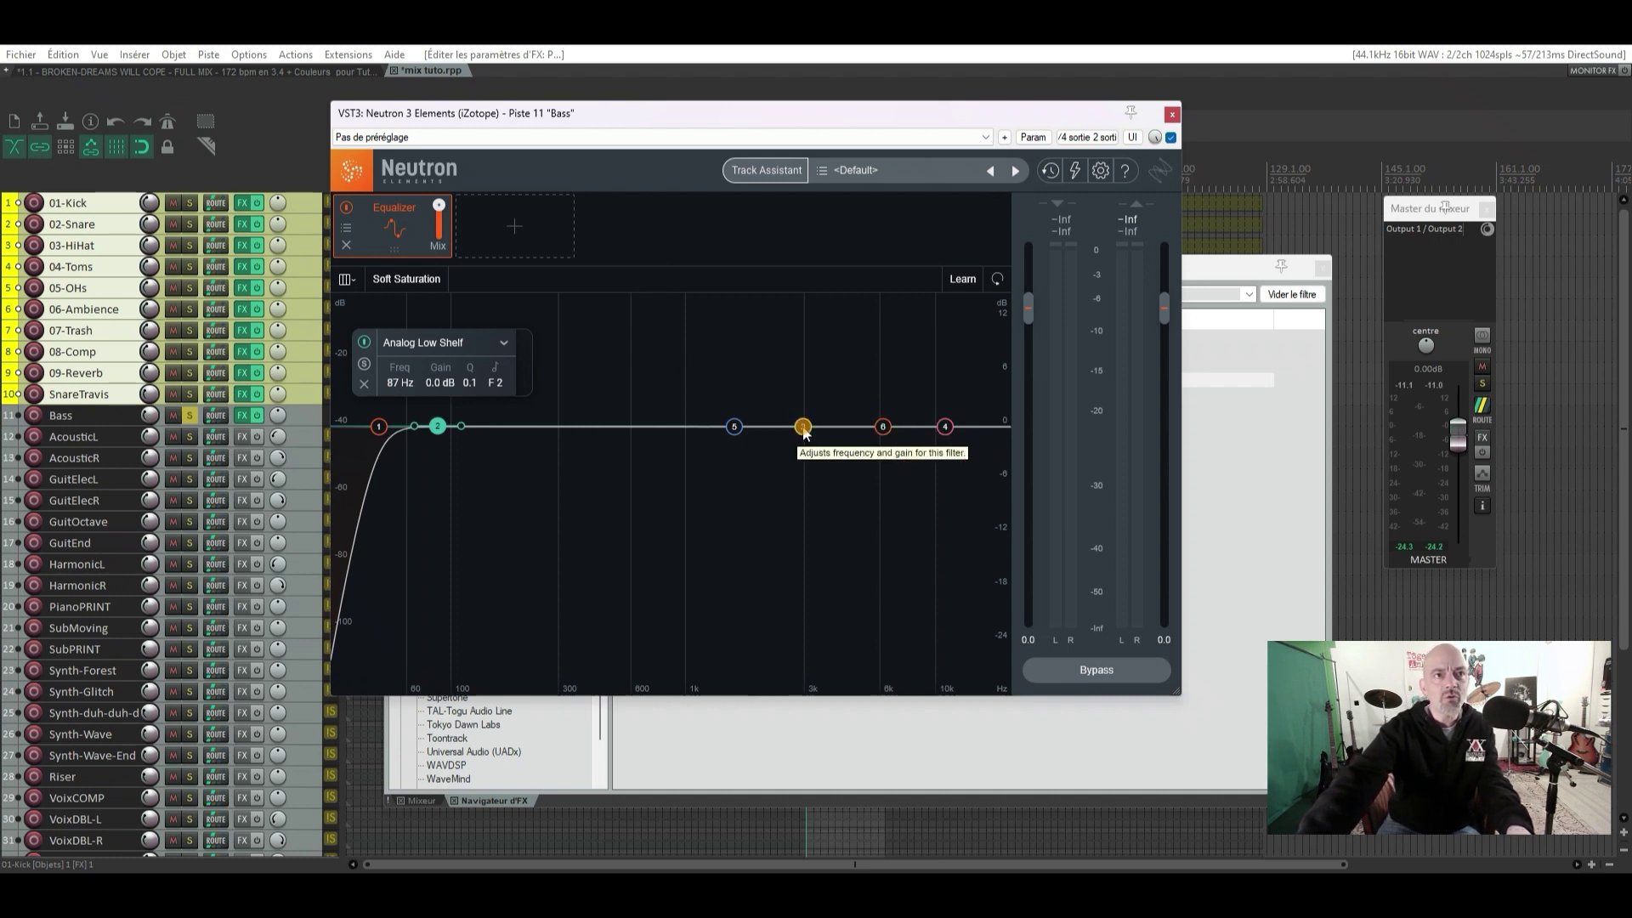
Sweep EQ band 3 during playback and set it to 397 Hz with -3.0 dB gain and a Q of 3.0
key(space)
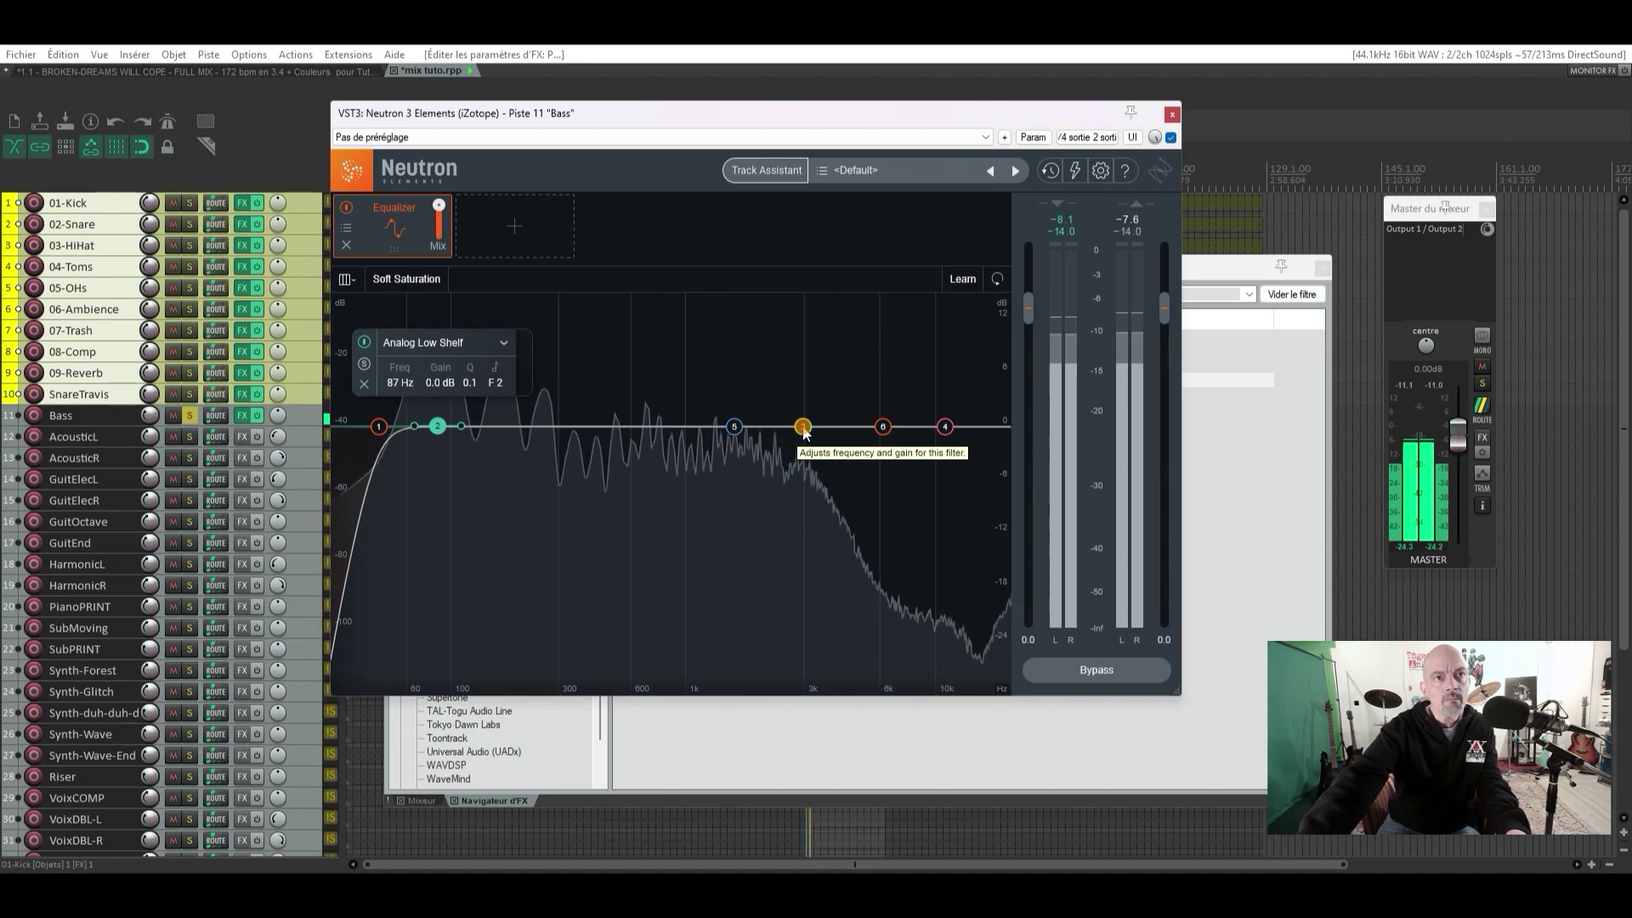
drag(803, 427, 586, 317)
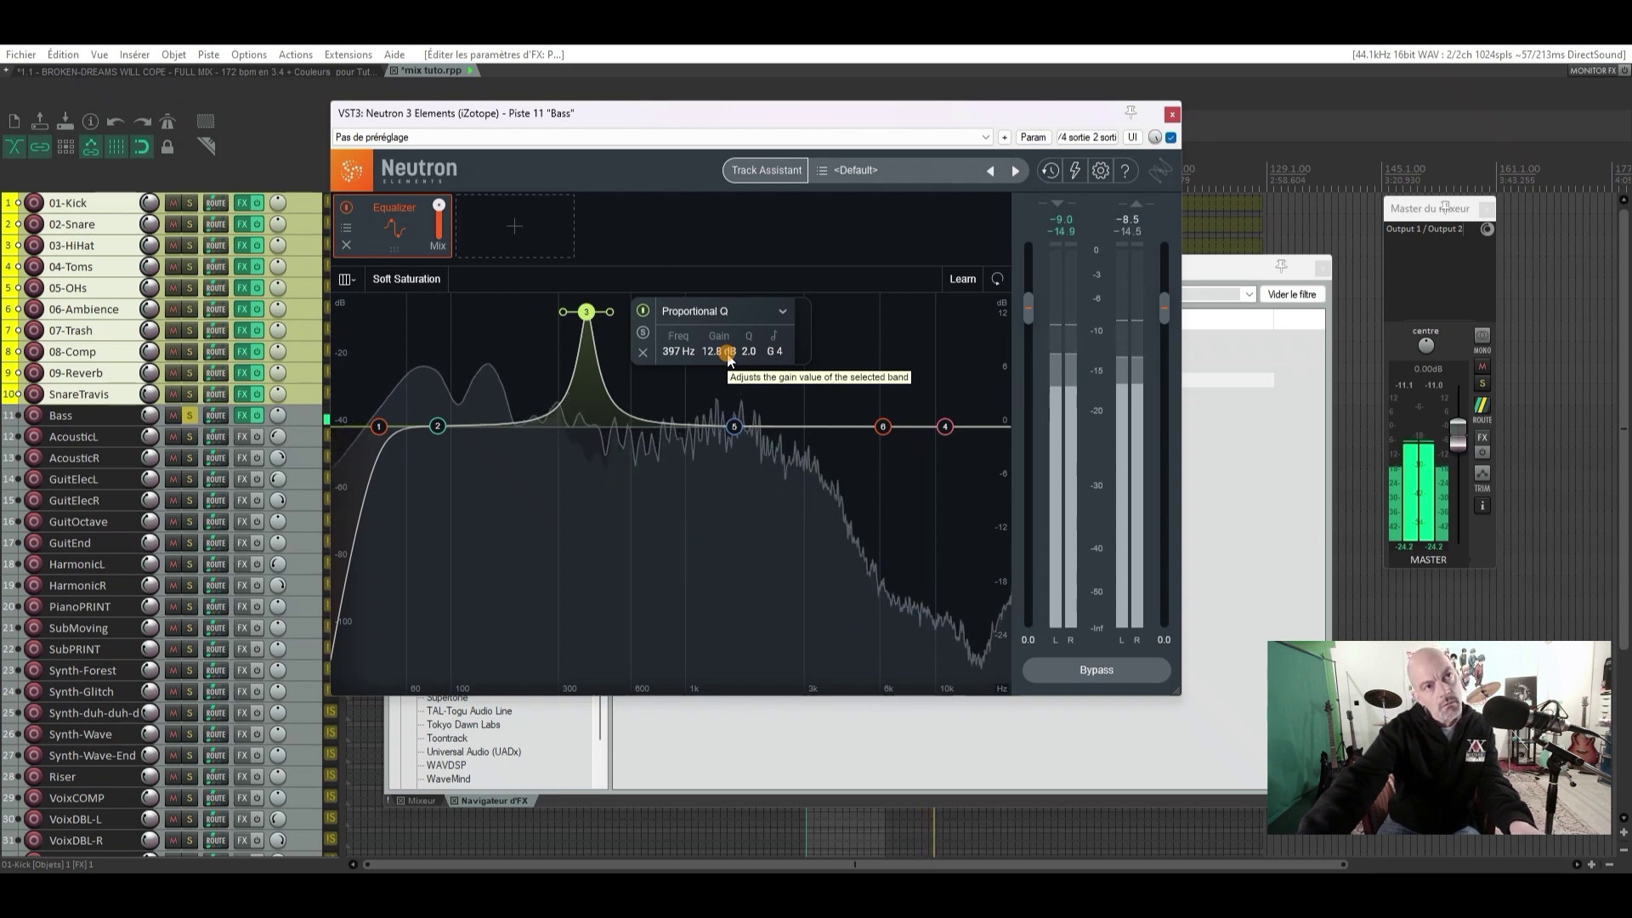
drag(728, 358, 731, 431)
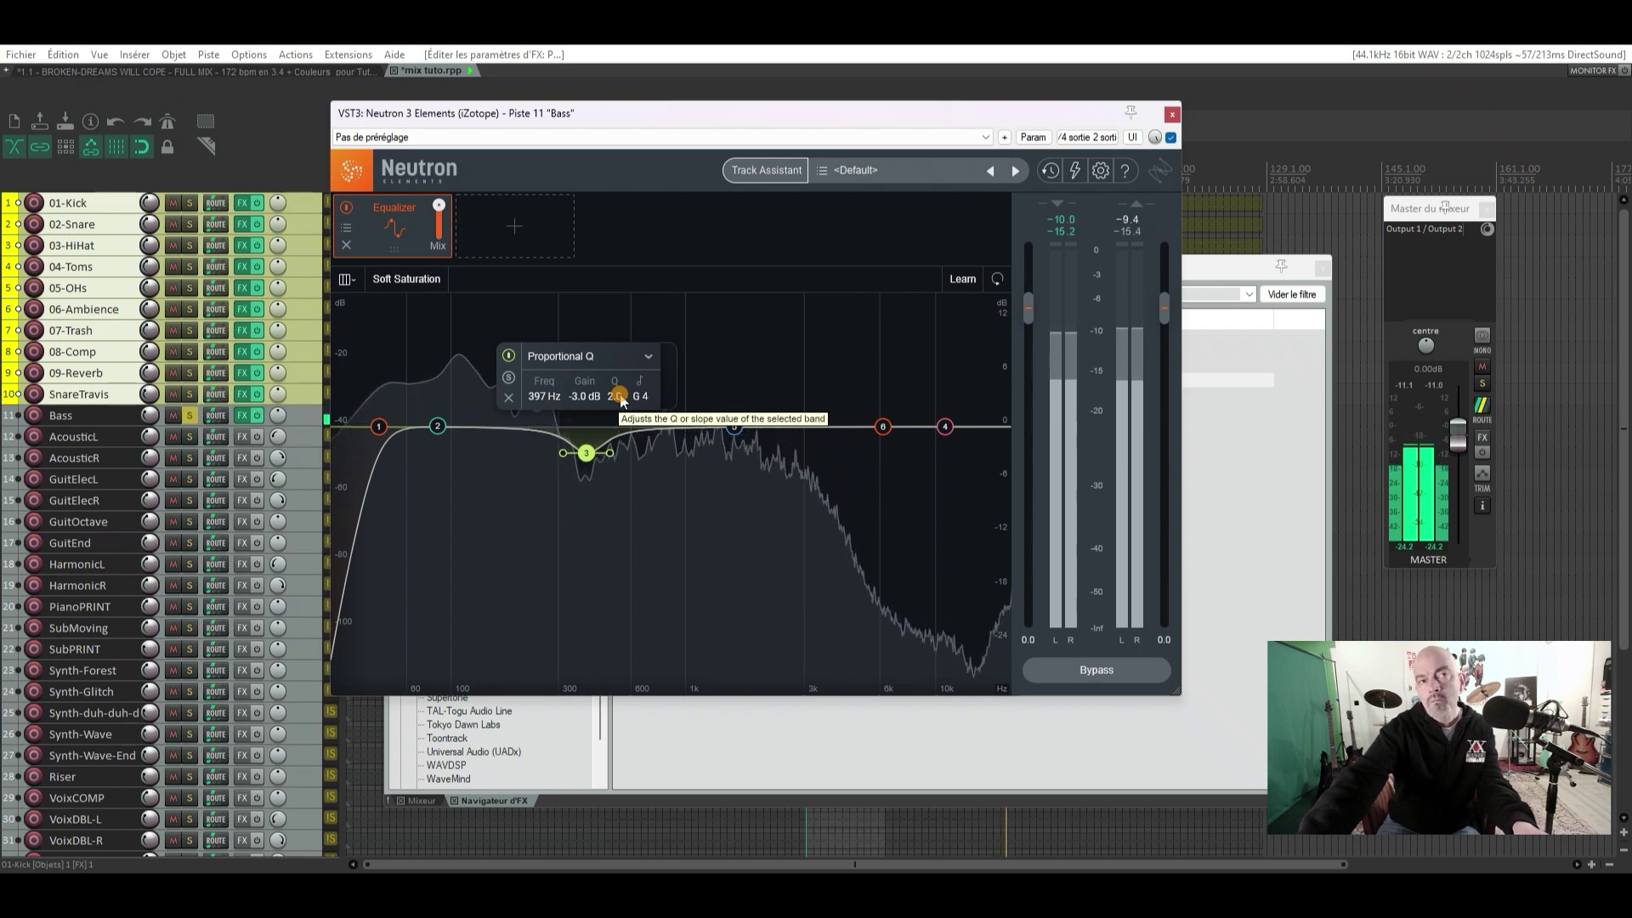
click(618, 399)
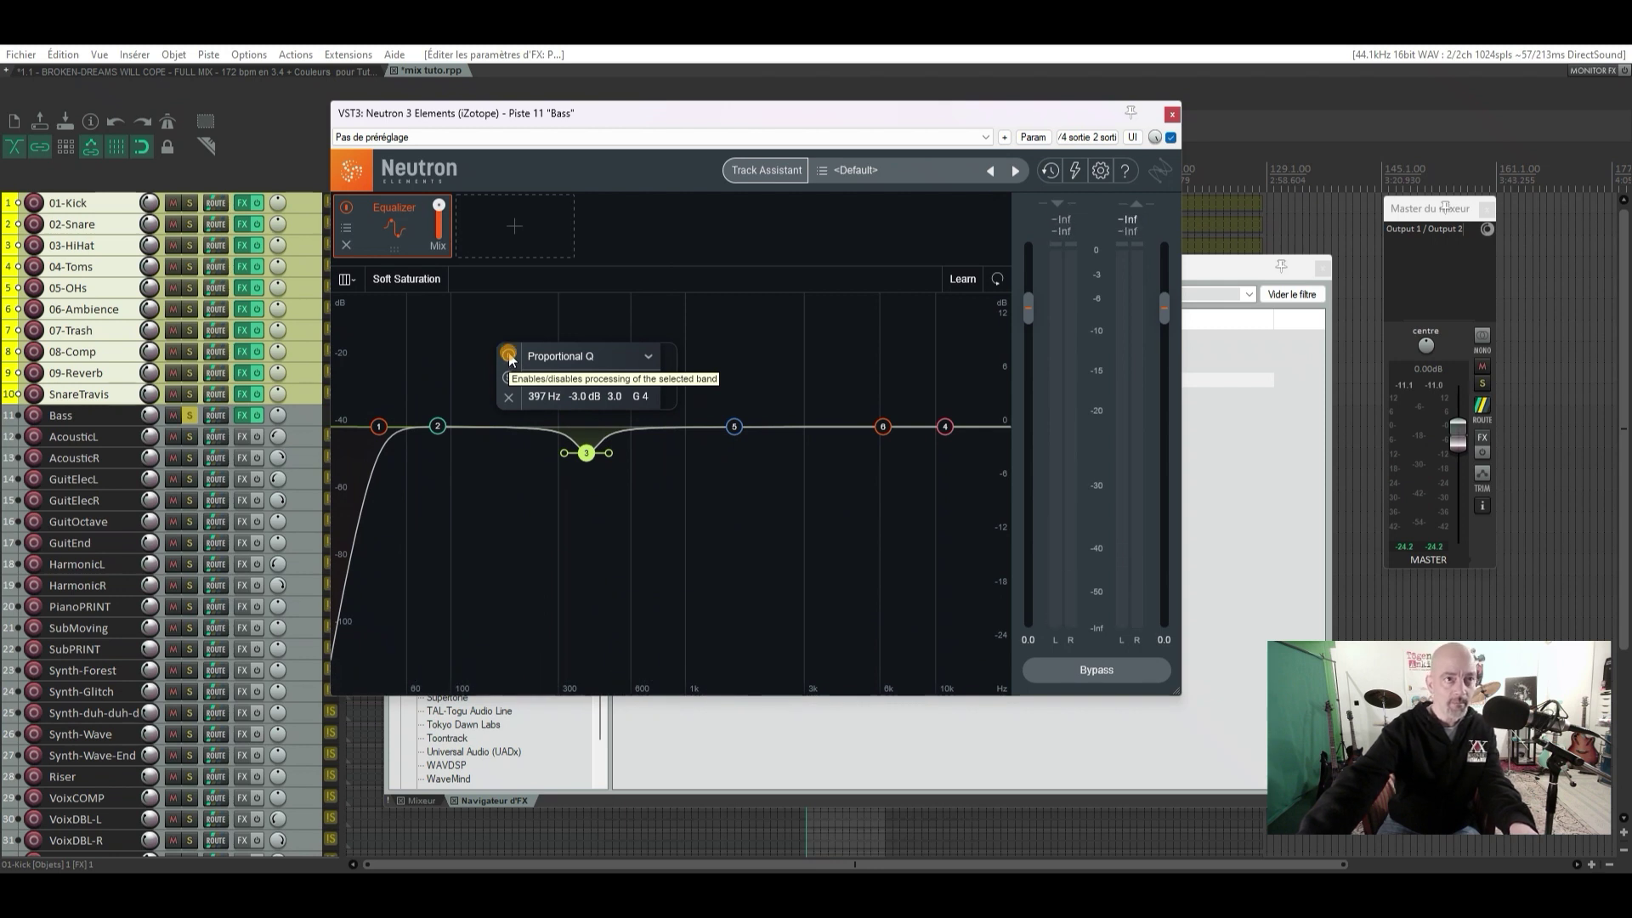
Play the bass and compare the sound with the EQ band 3 cut disabled and enabled
key(space)
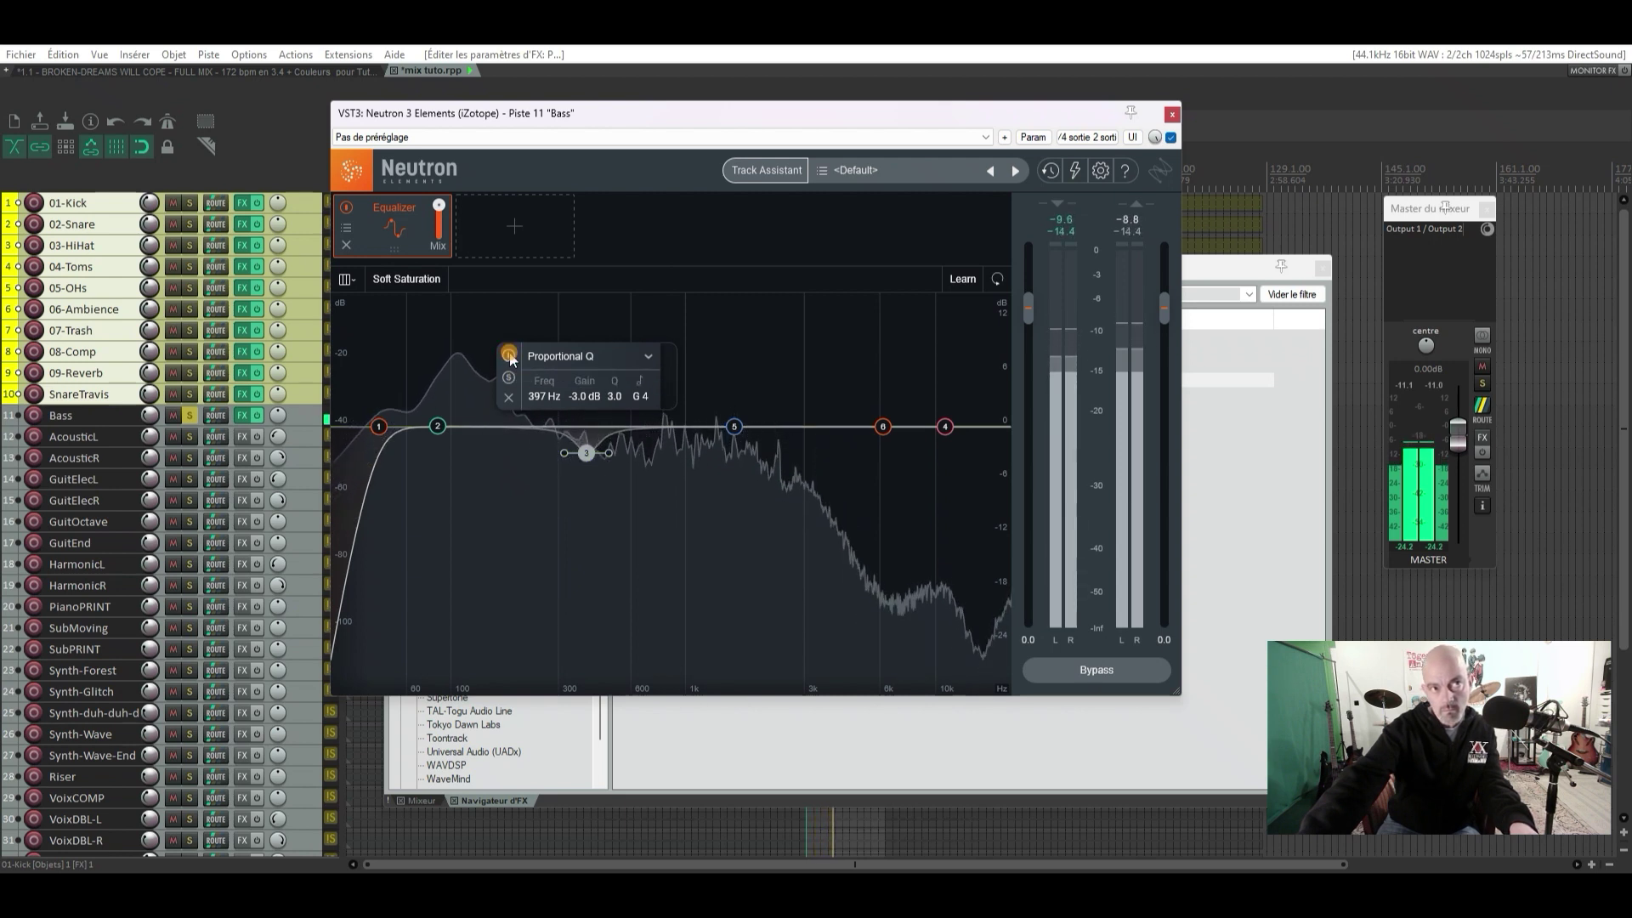
click(509, 355)
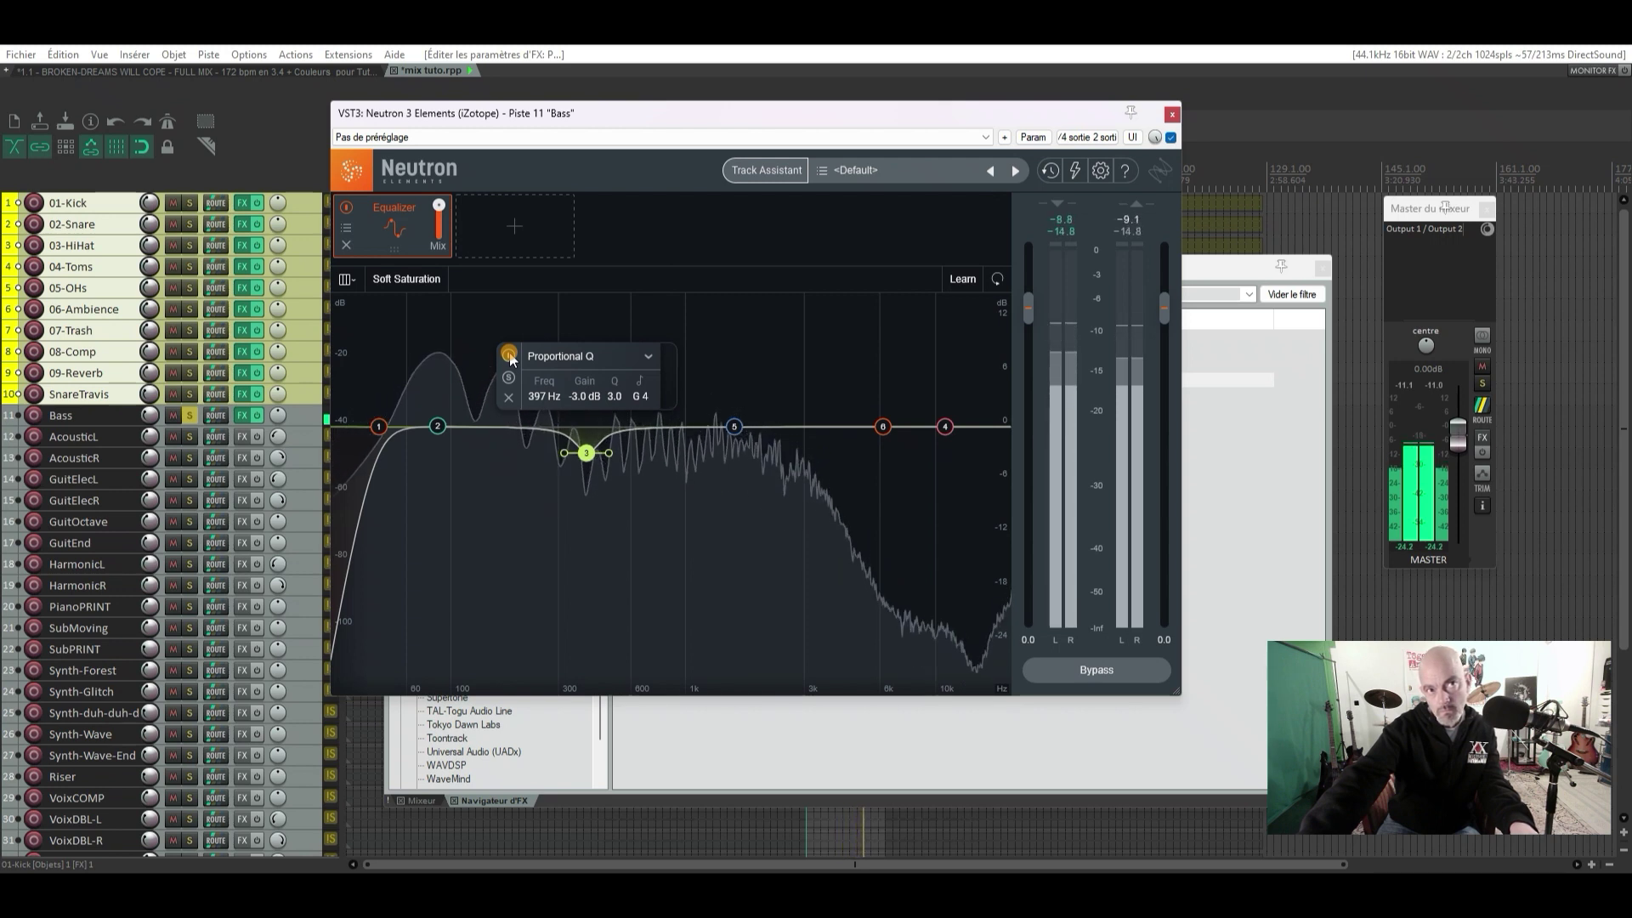
key(space)
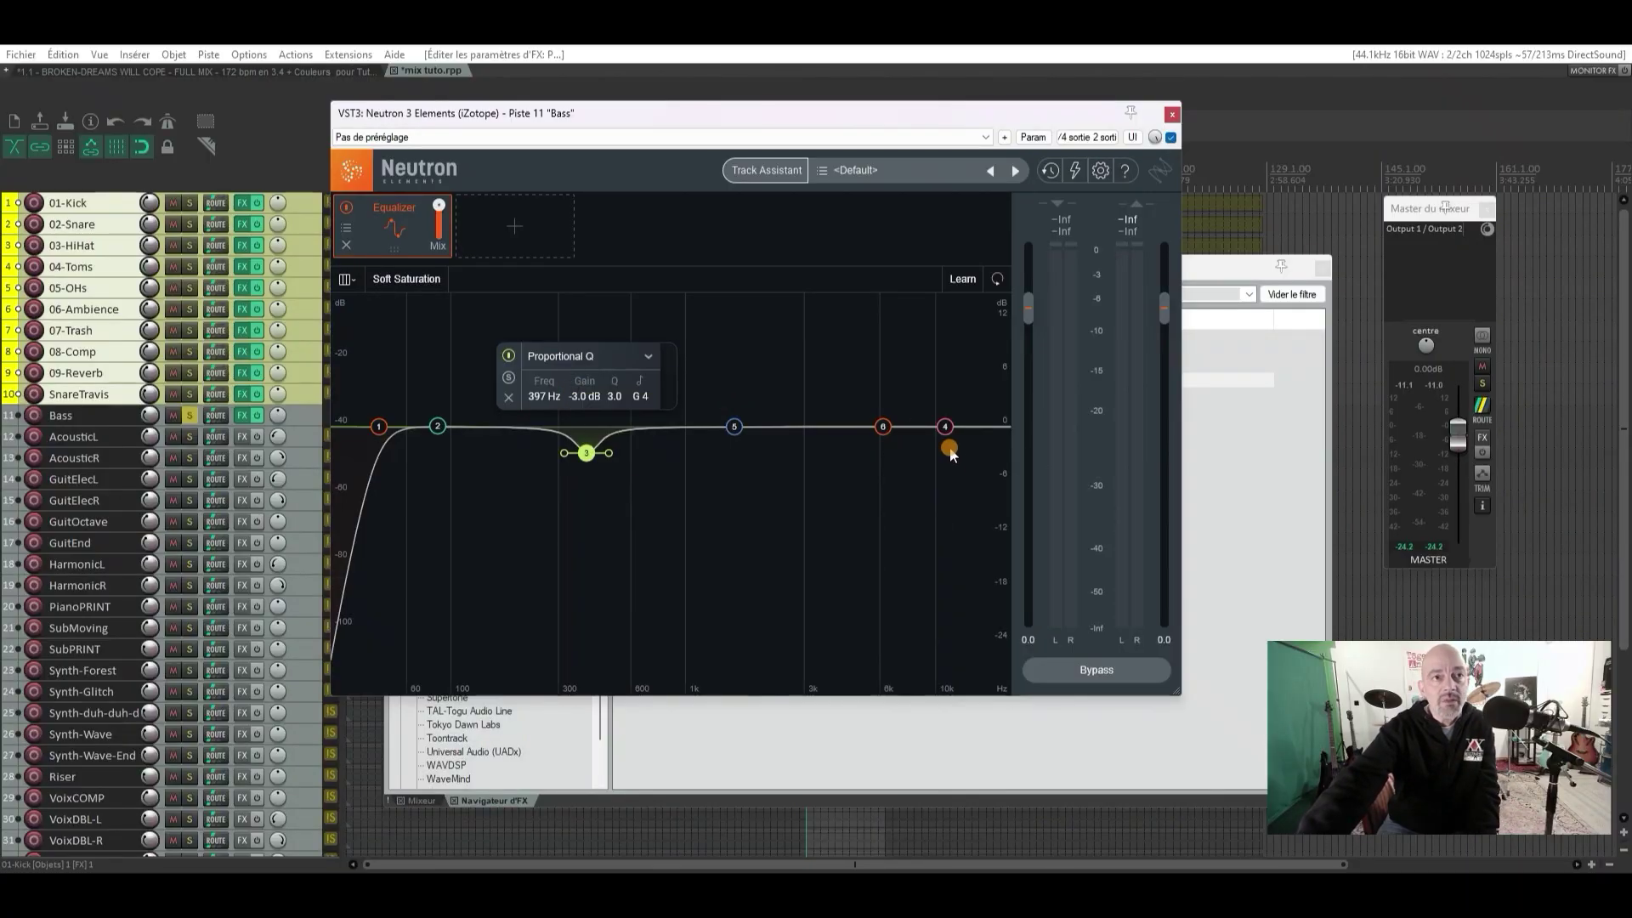
Sweep EQ band 5 during playback with a boost of about 10.6 dB and set its frequency to 1257 Hz
click(735, 427)
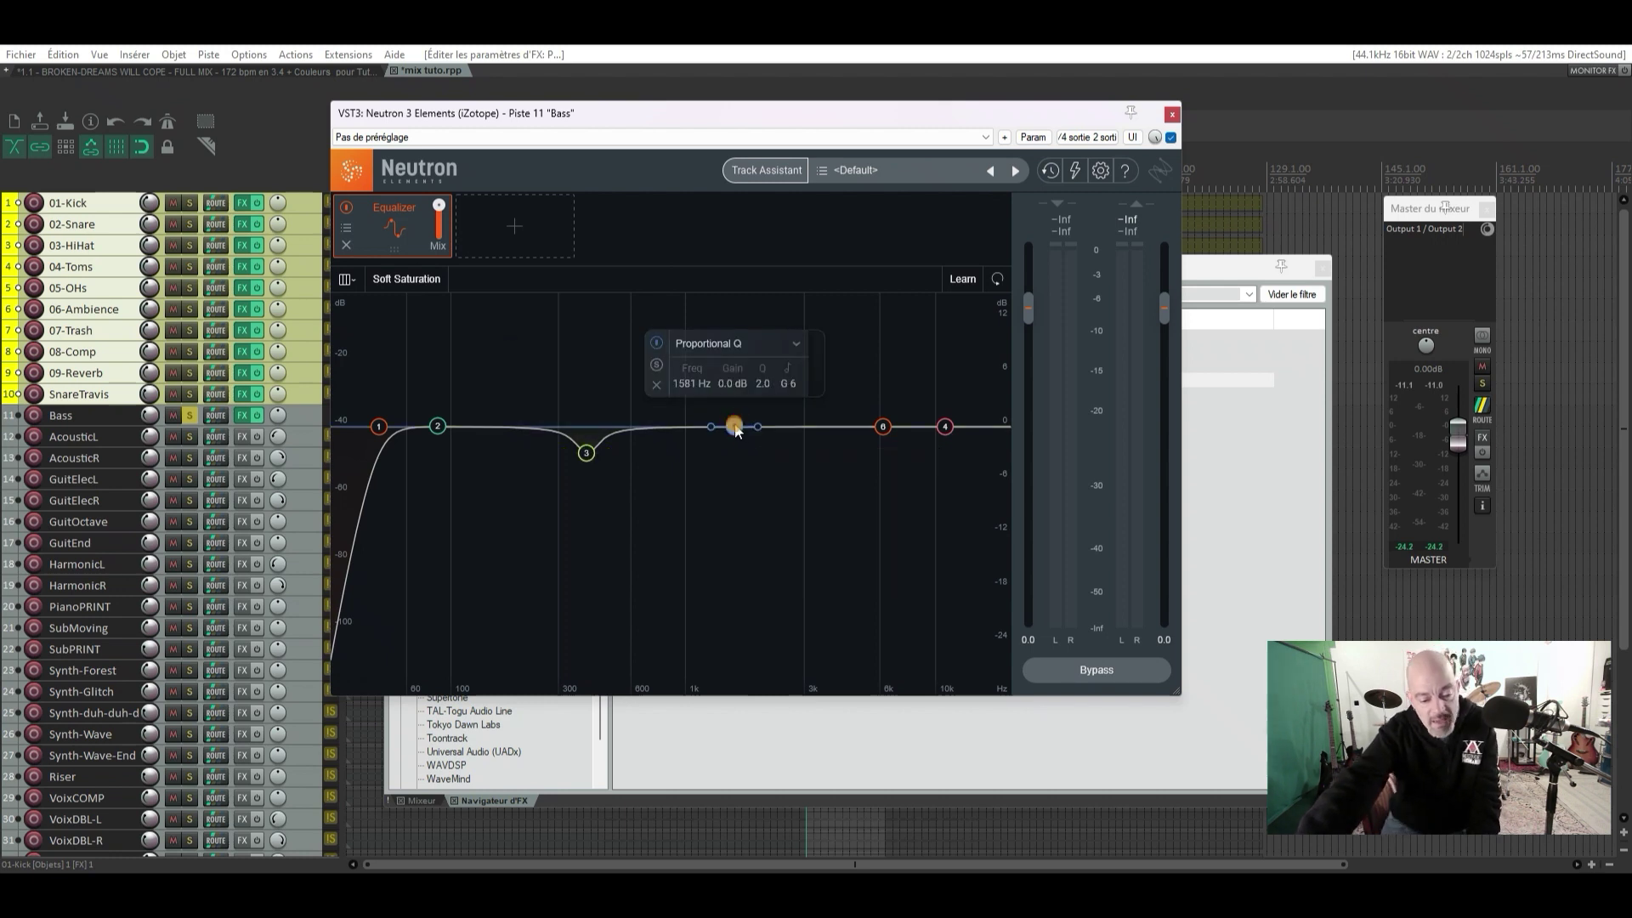
drag(735, 429, 713, 335)
key(space)
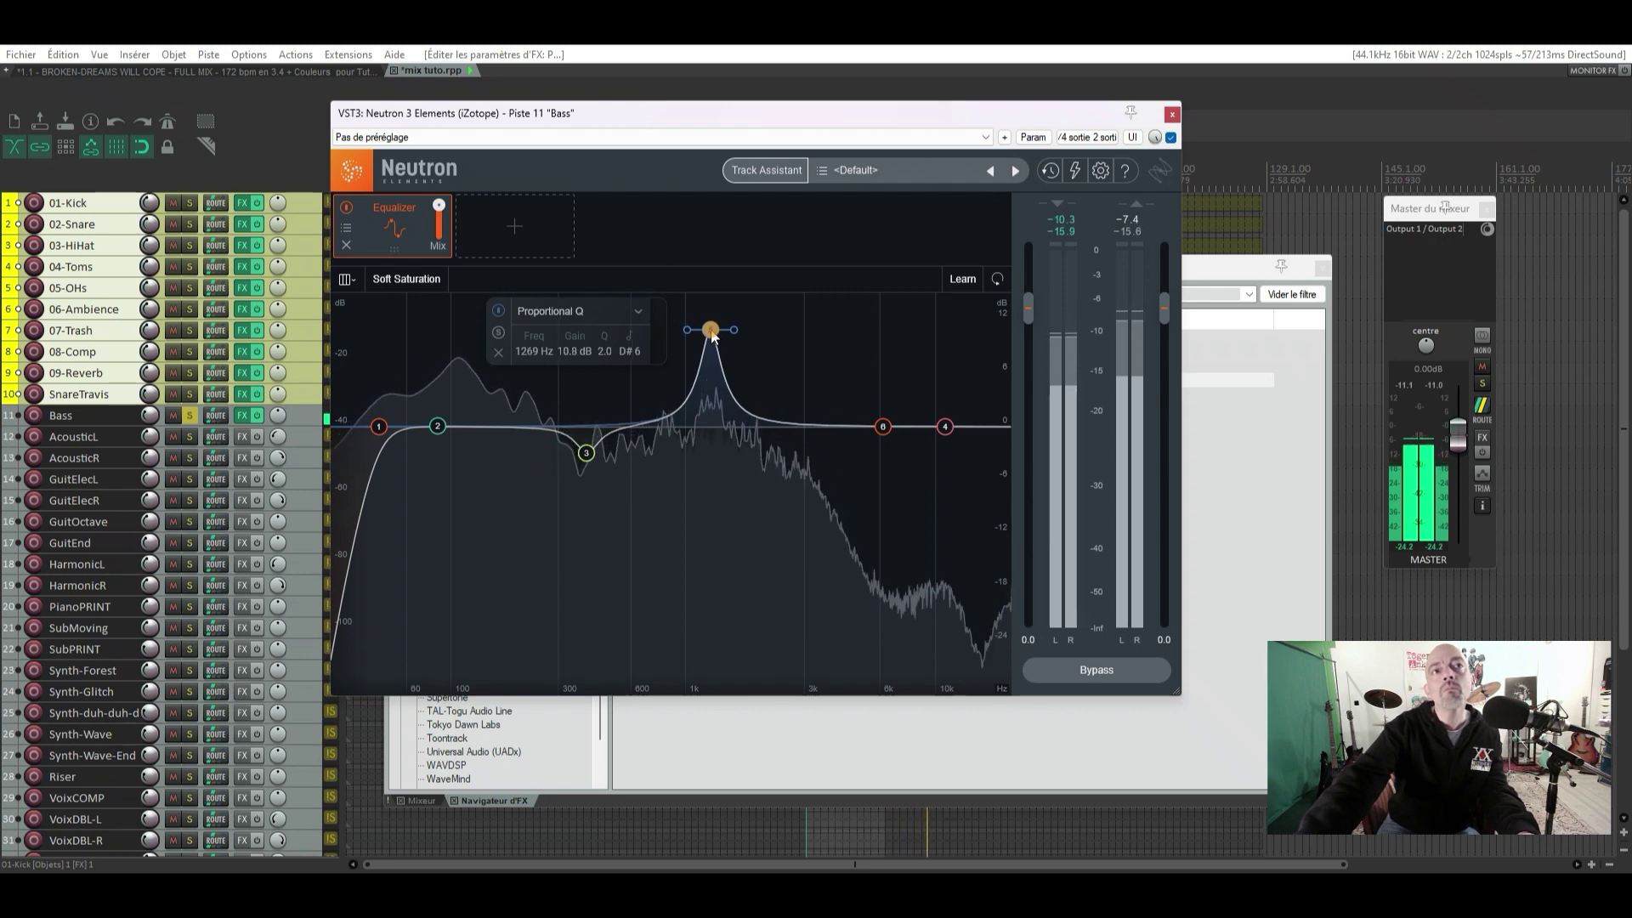
drag(713, 335, 712, 338)
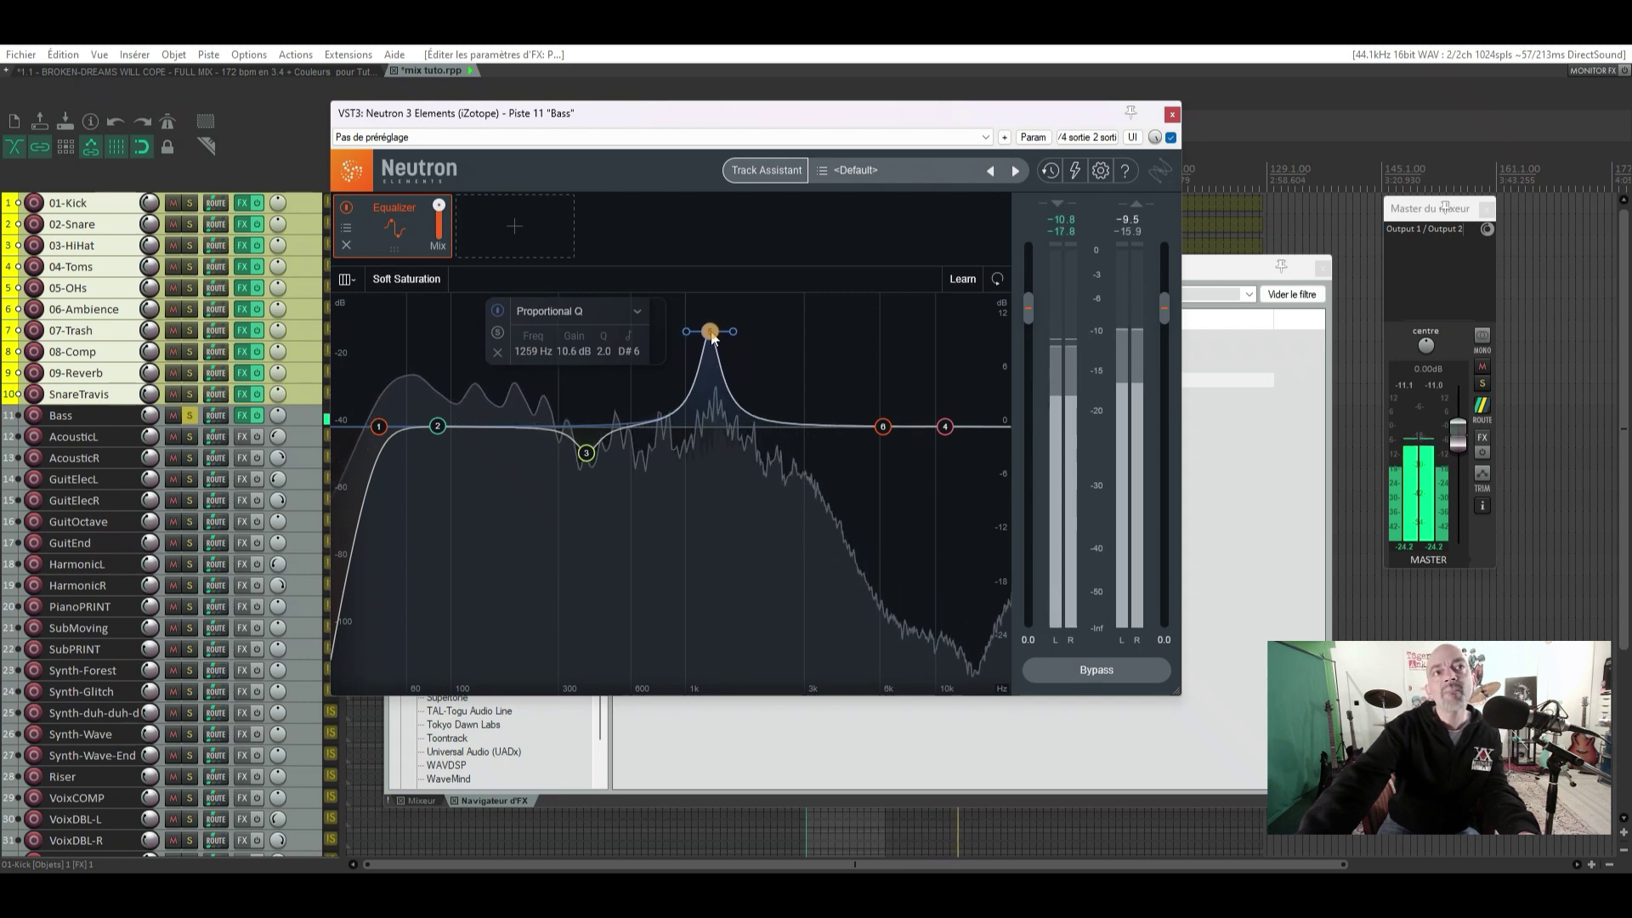
click(538, 361)
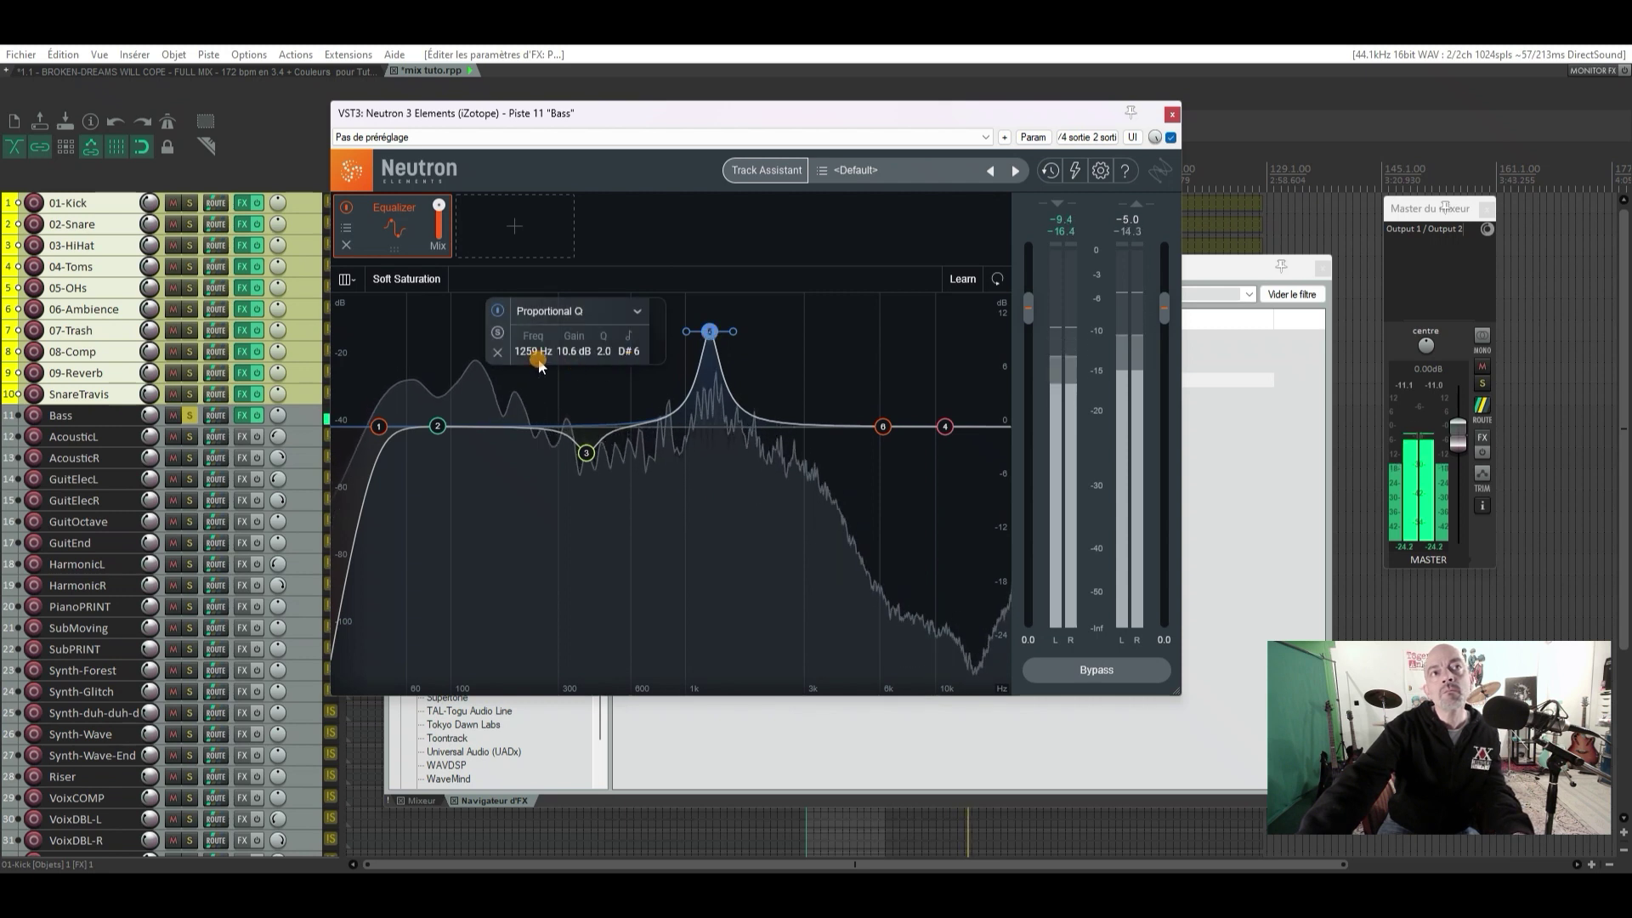
key(space)
double_click(538, 360)
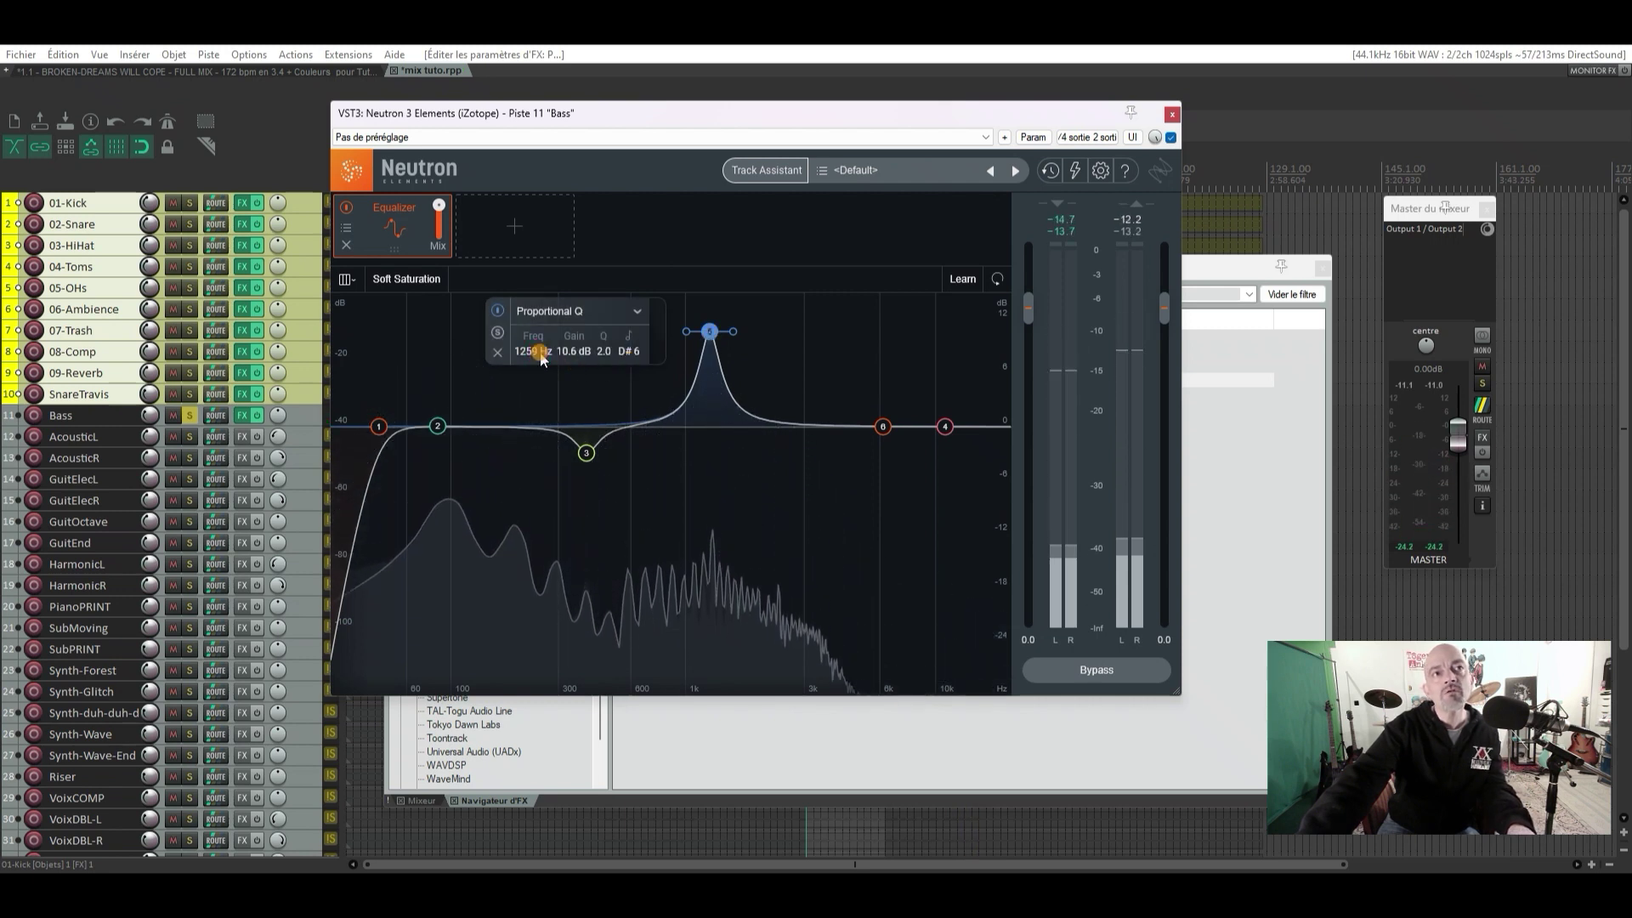
text(12)
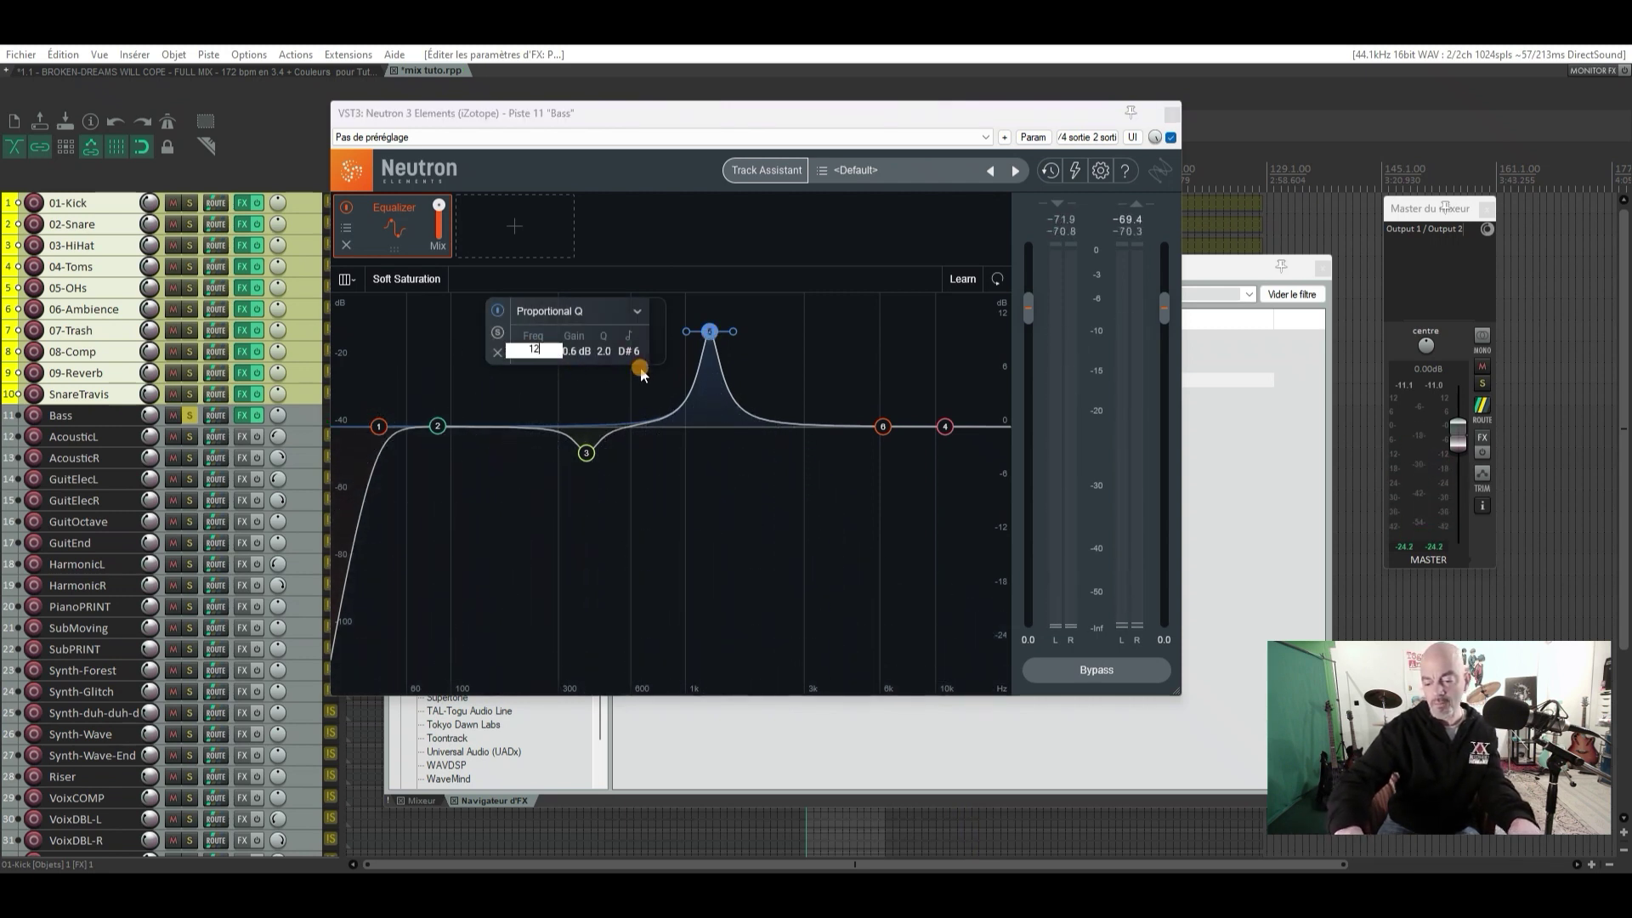
text(57)
key(Return)
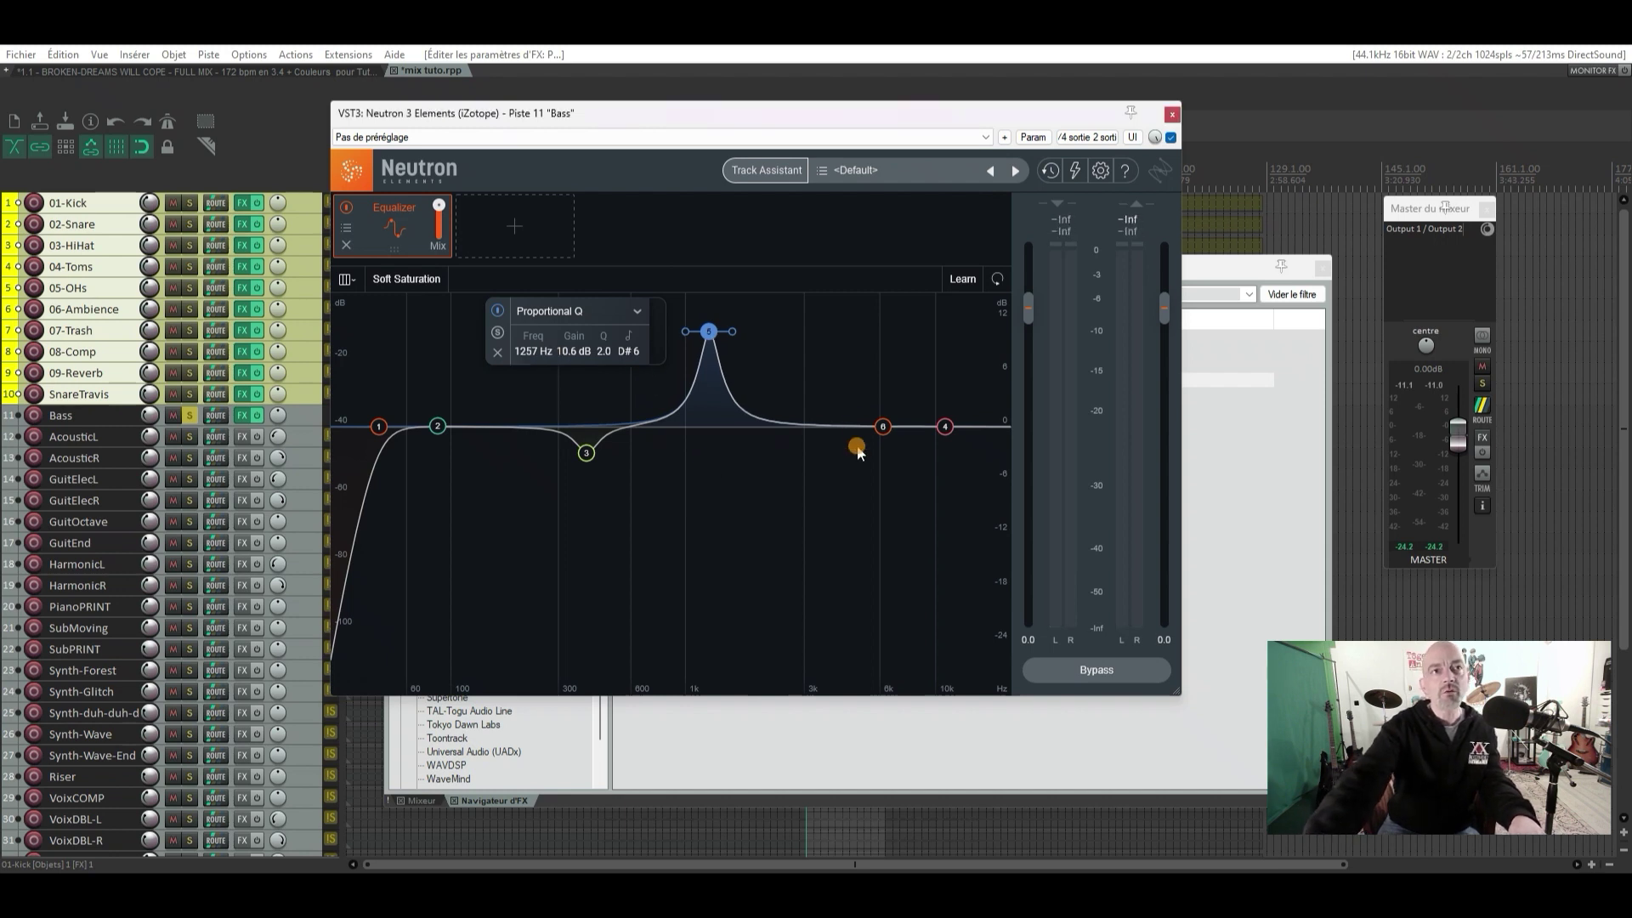
While the bass plays, set EQ band 5's gain to 2.0 dB and its Q to 2.5
key(space)
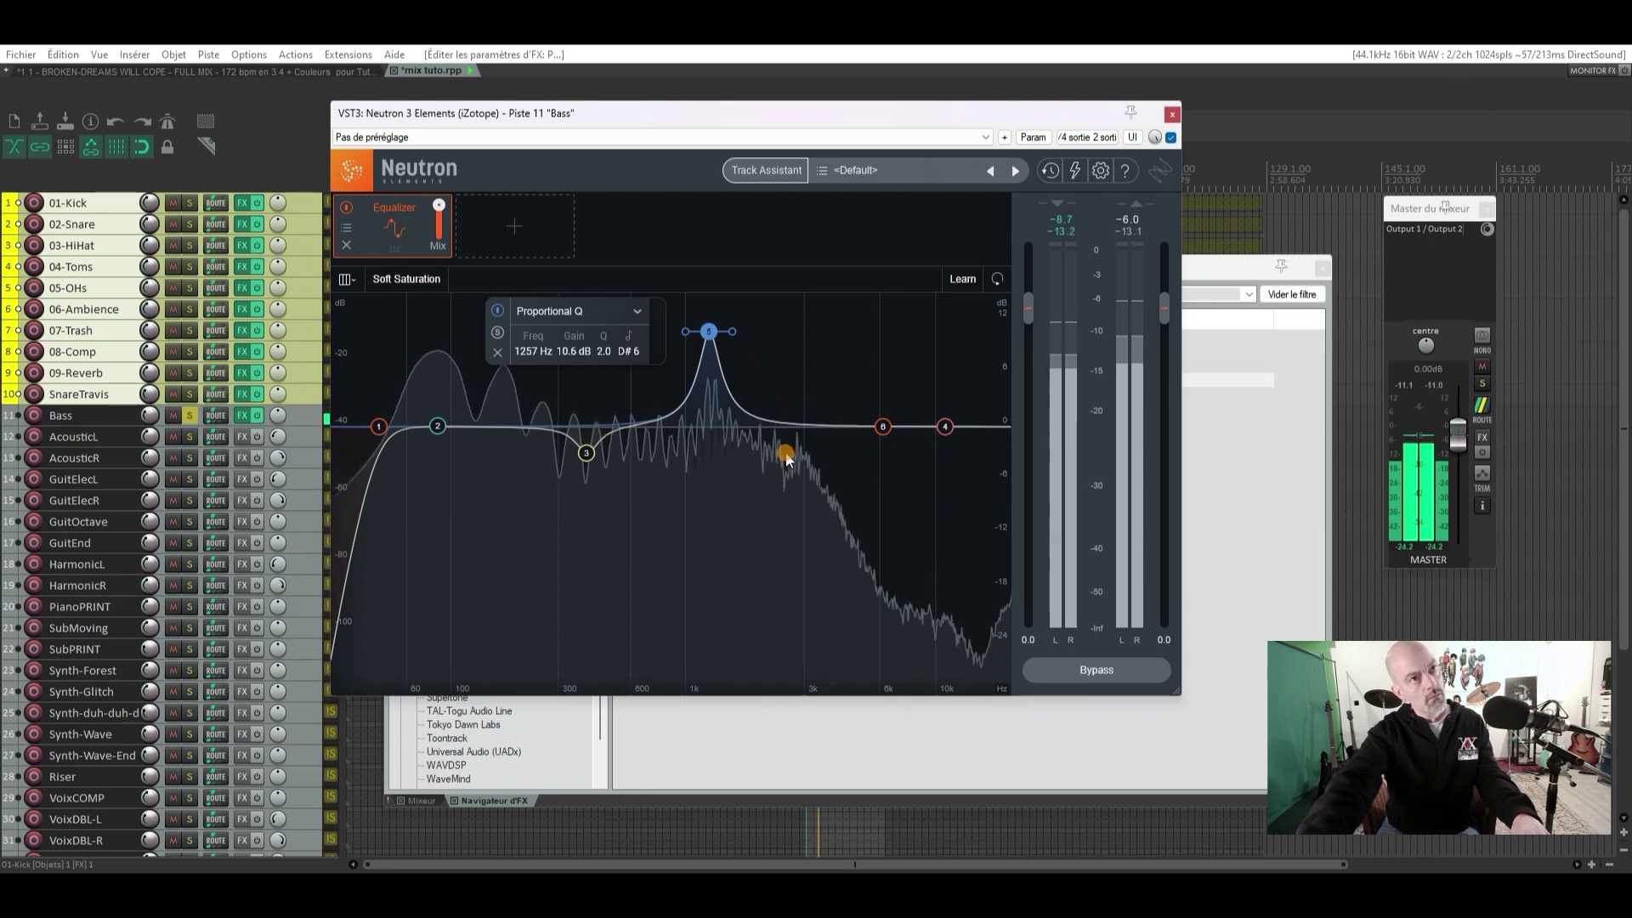
click(502, 313)
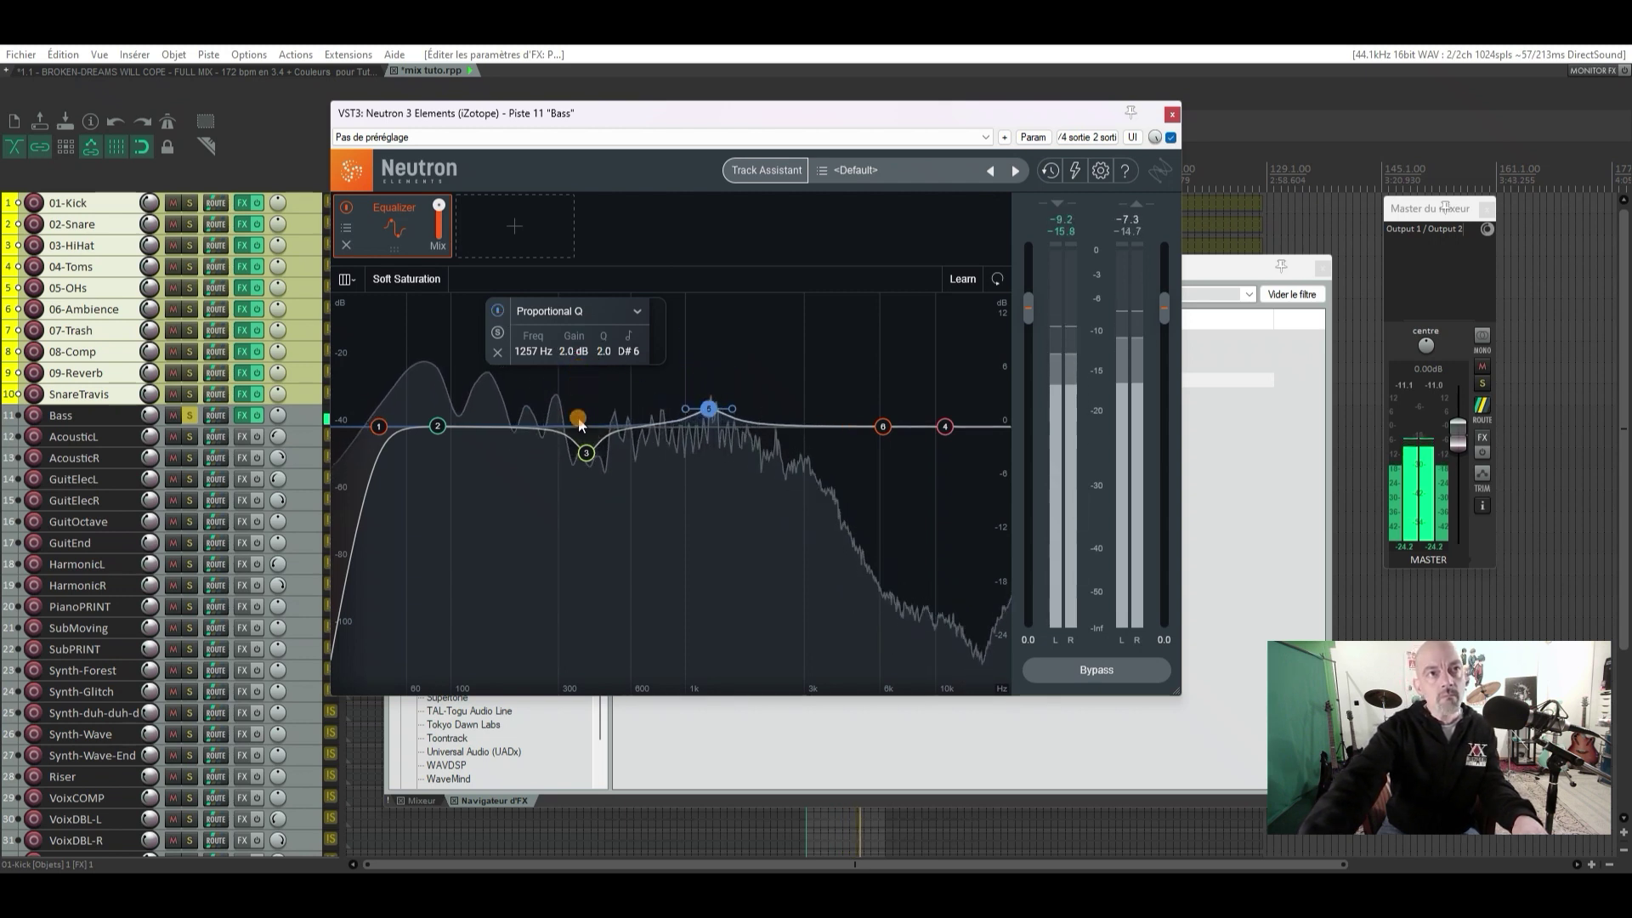
drag(578, 466, 589, 425)
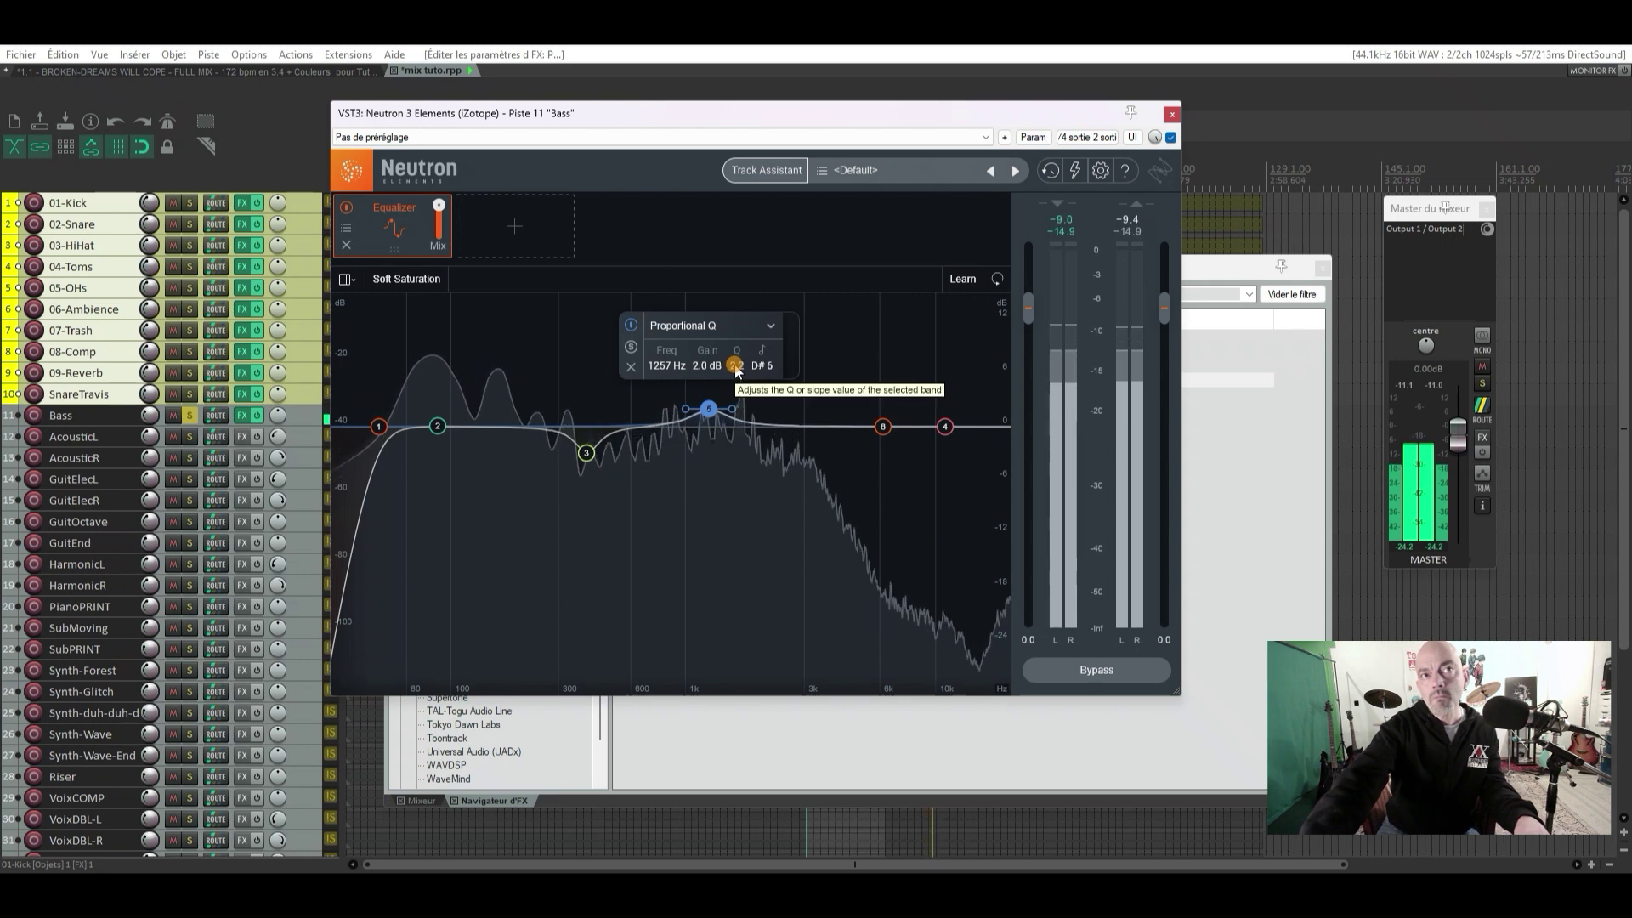
drag(736, 372, 740, 391)
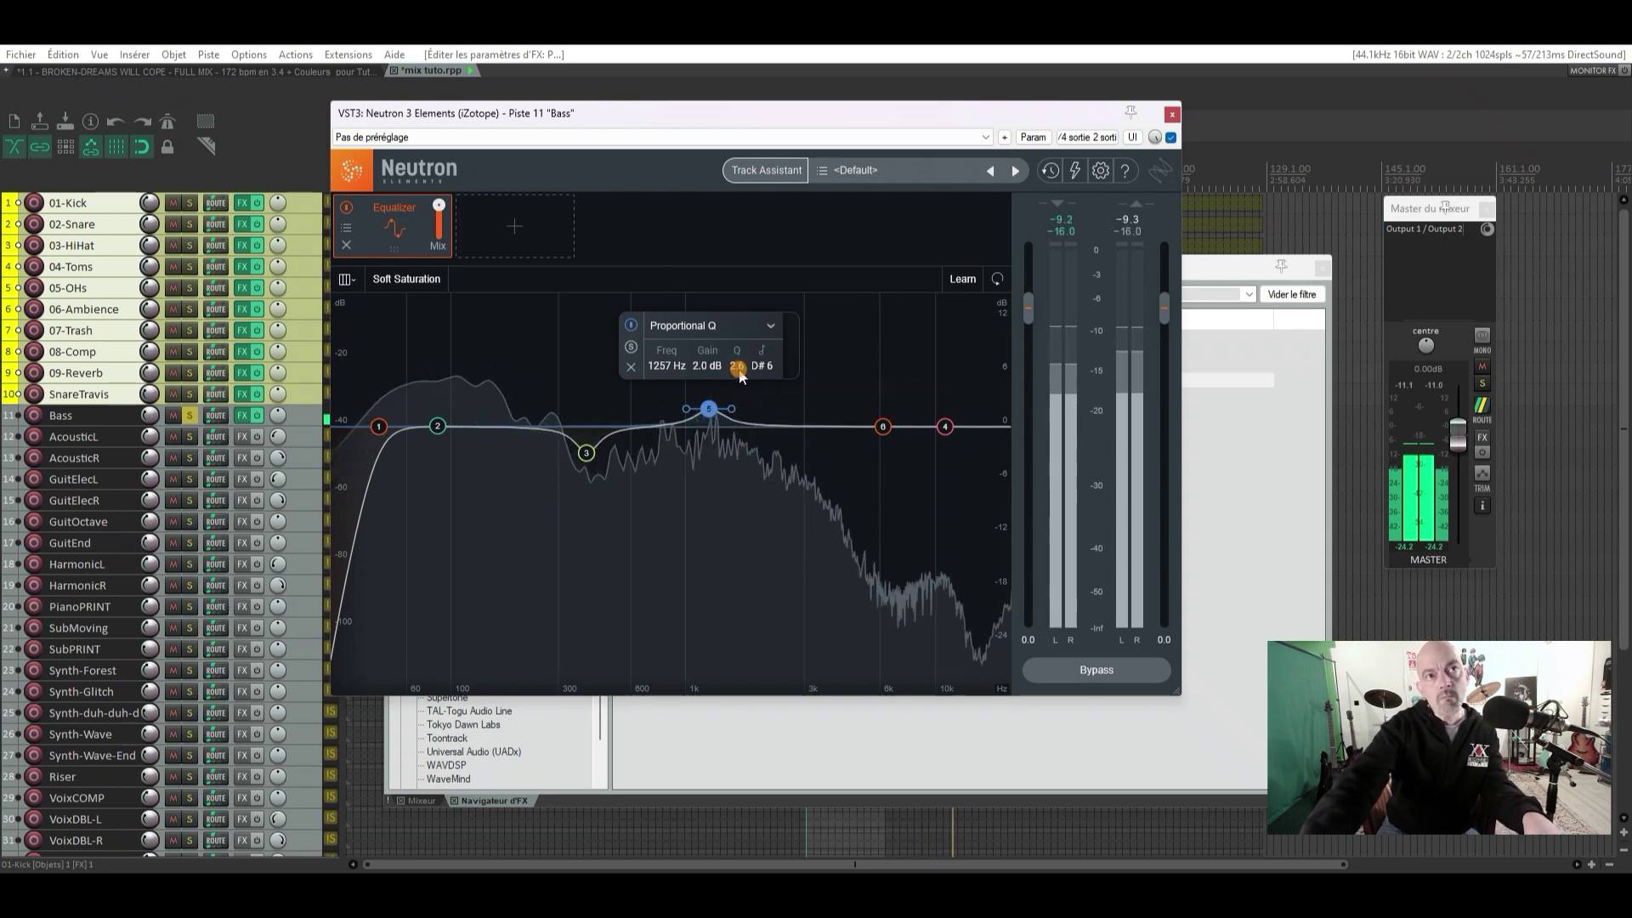
scroll(739, 377, down, 1)
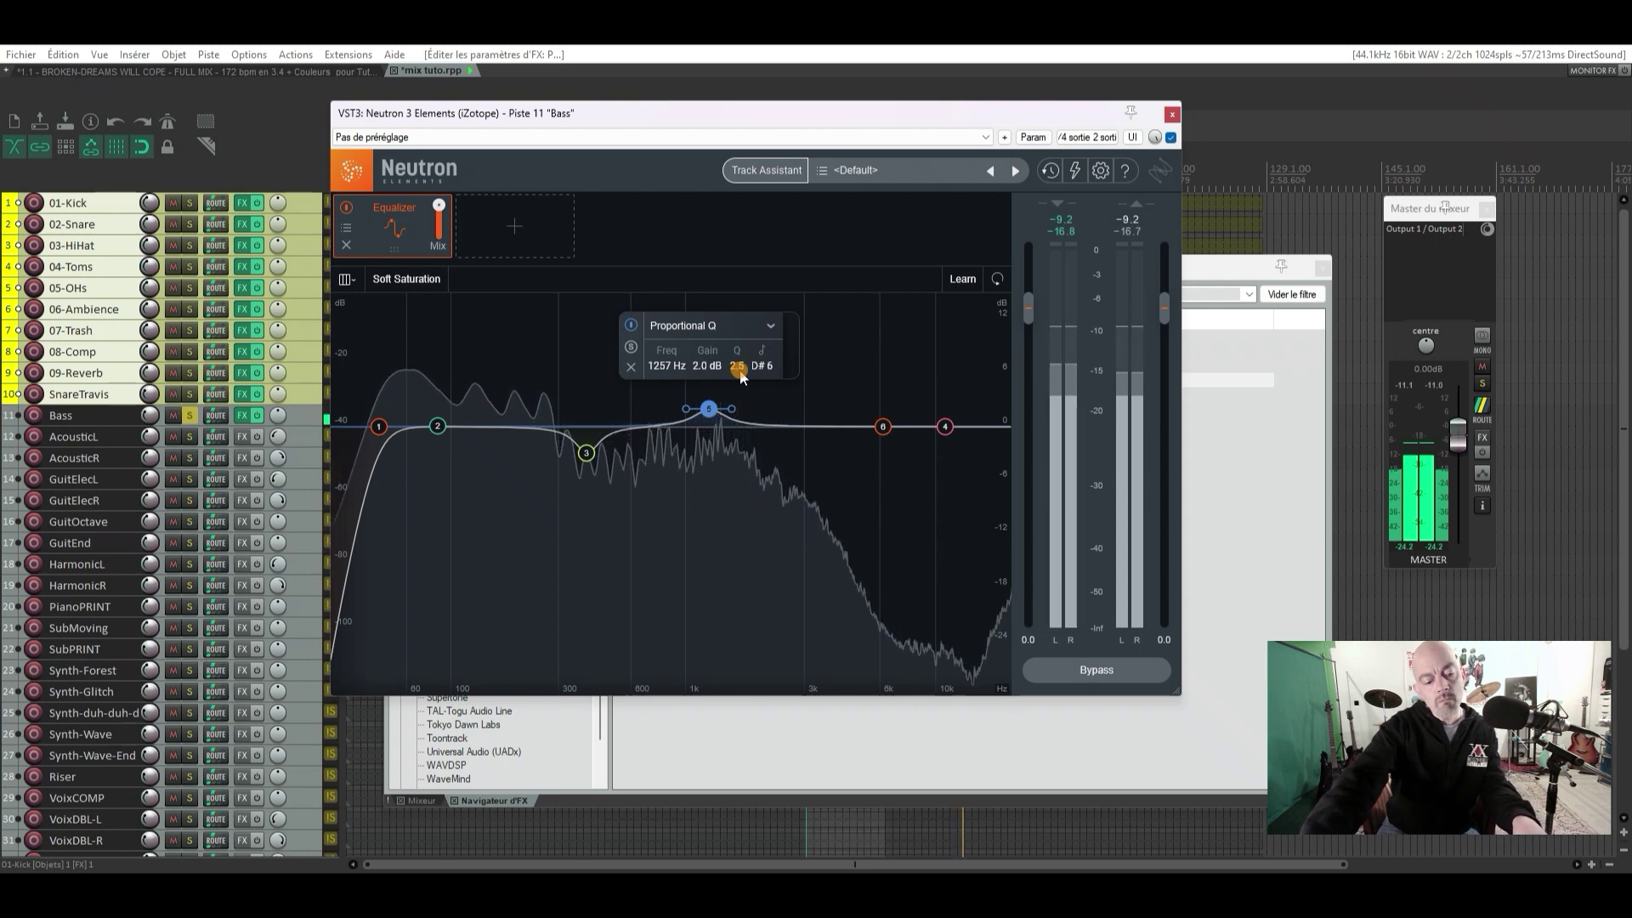
key(space)
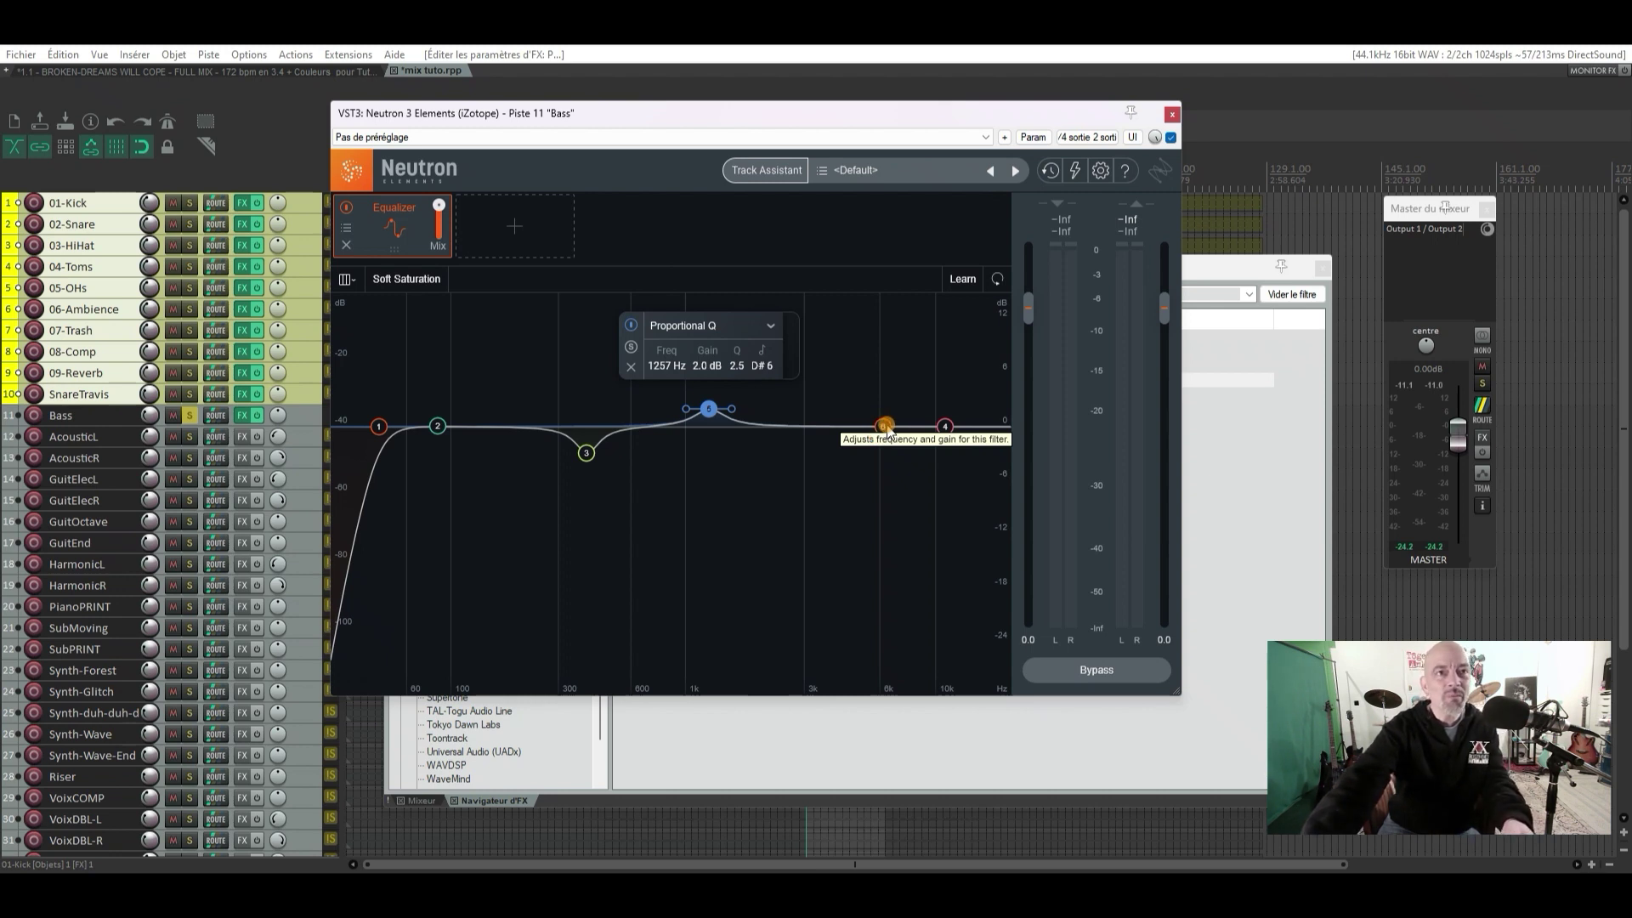
Sweep EQ band 6 during playback with a boost of about 14.1 dB and set its frequency to 7800 Hz
key(space)
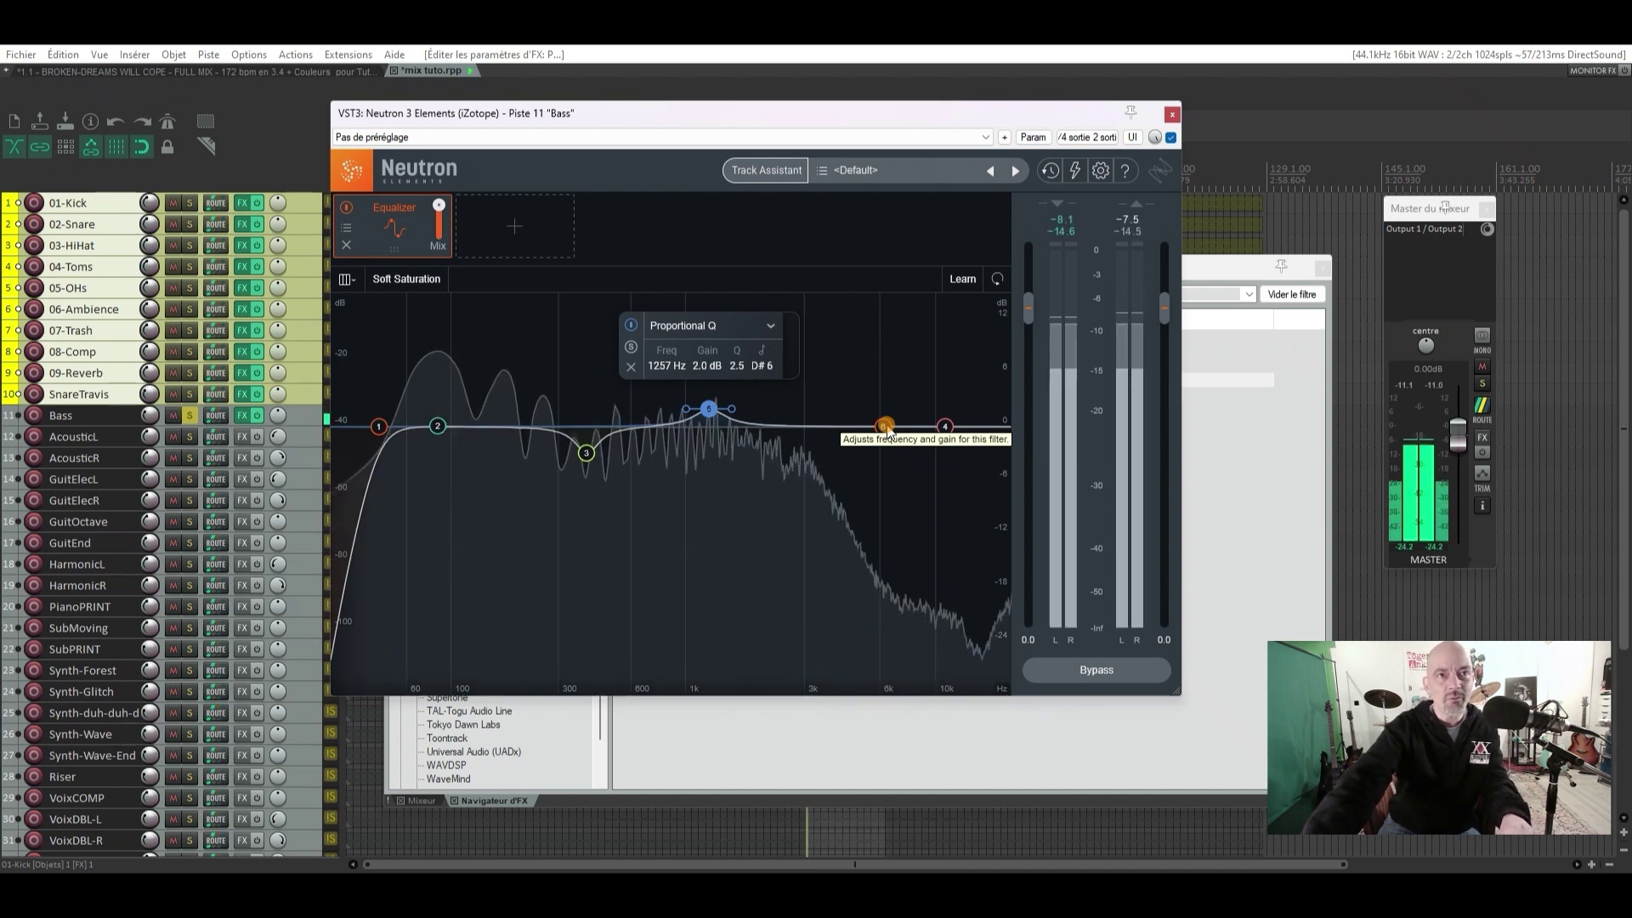
drag(886, 429, 915, 332)
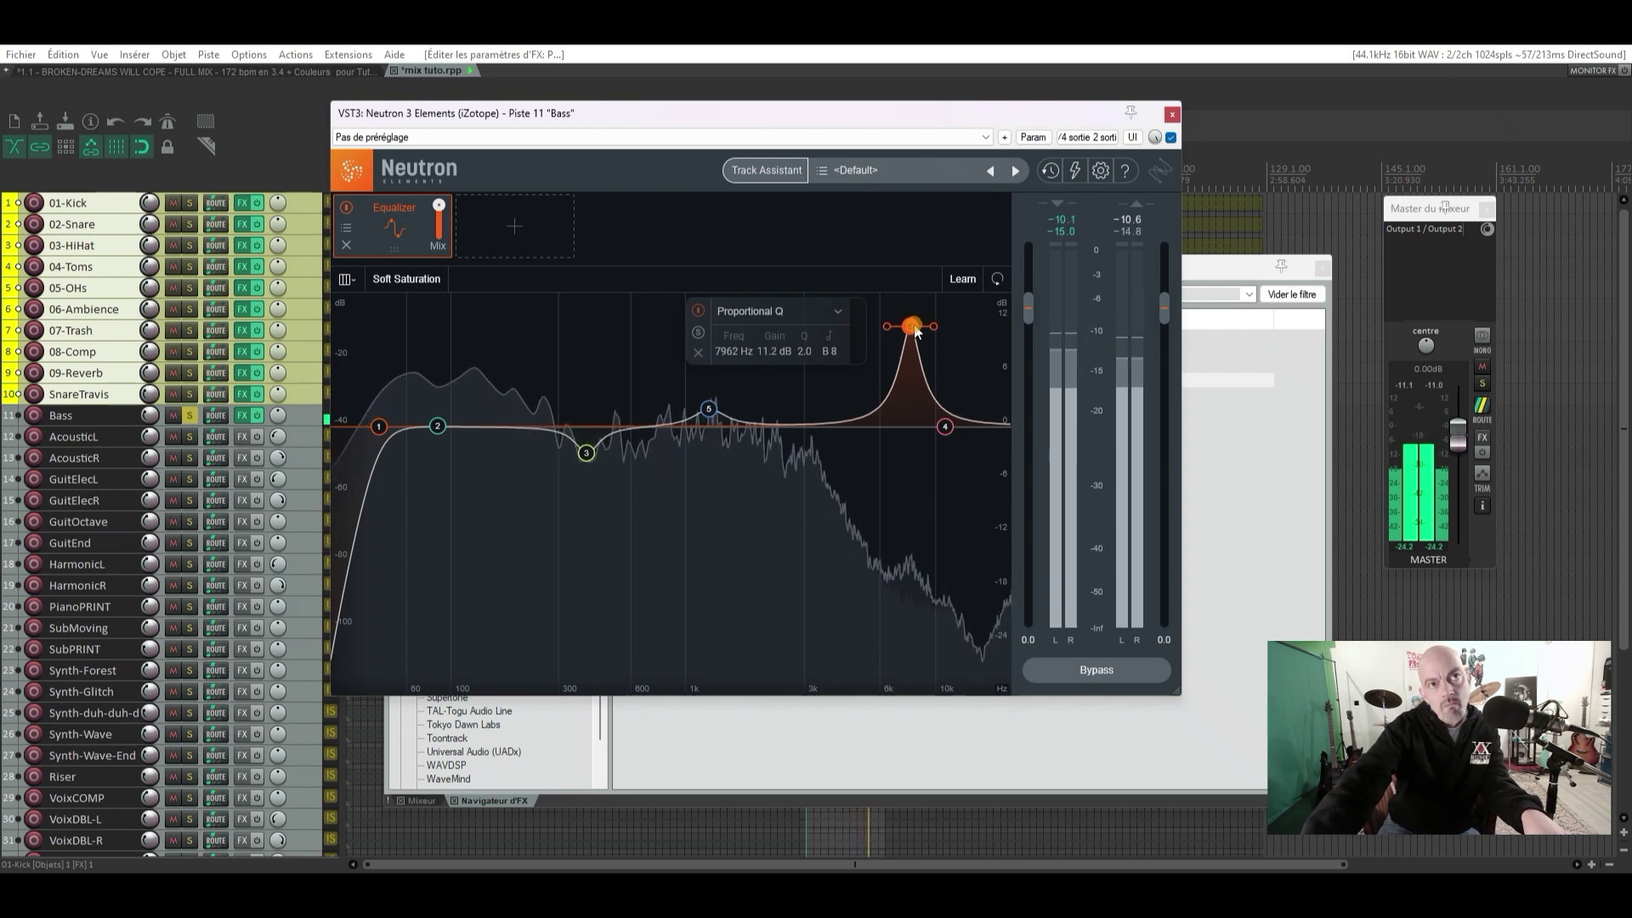
drag(915, 332, 912, 332)
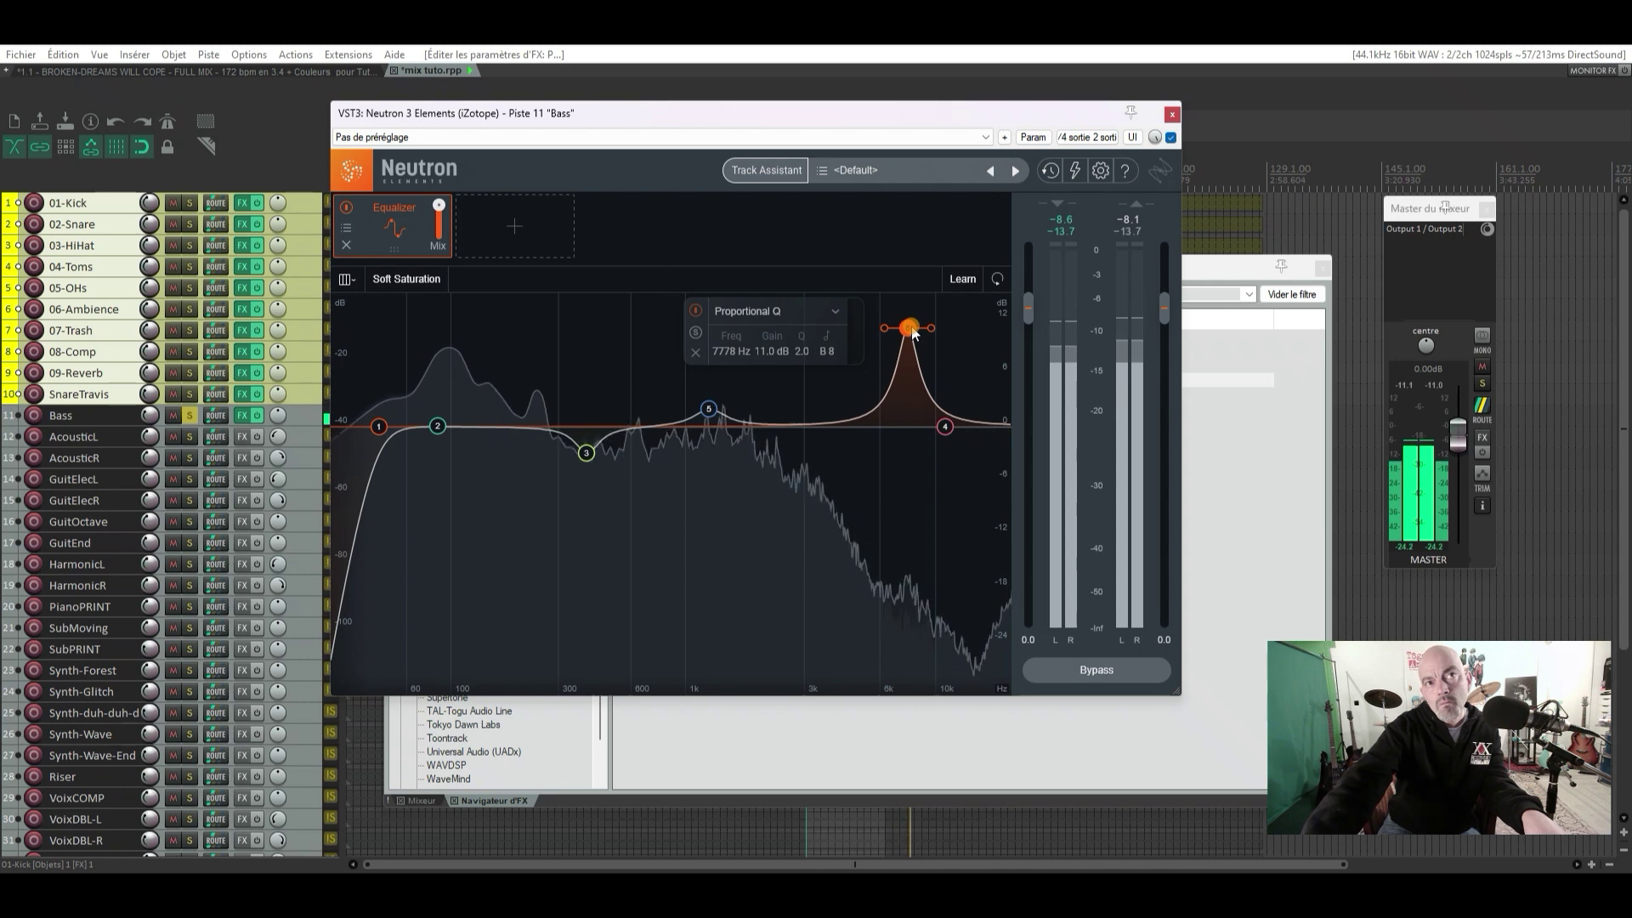
drag(911, 332, 914, 306)
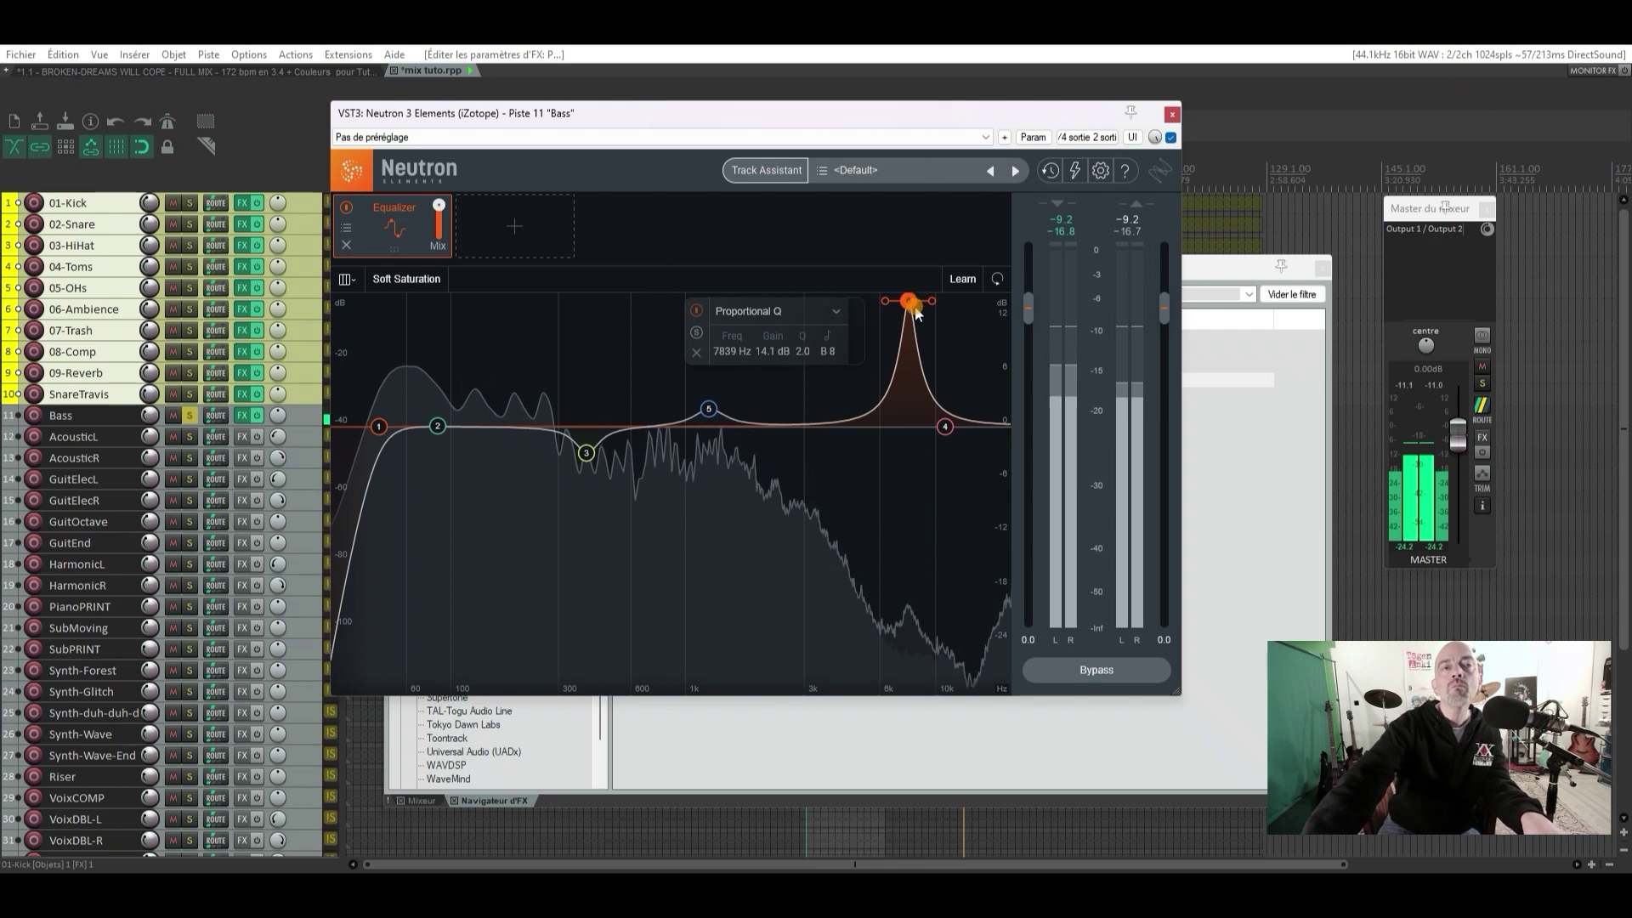
double_click(742, 364)
text(7800)
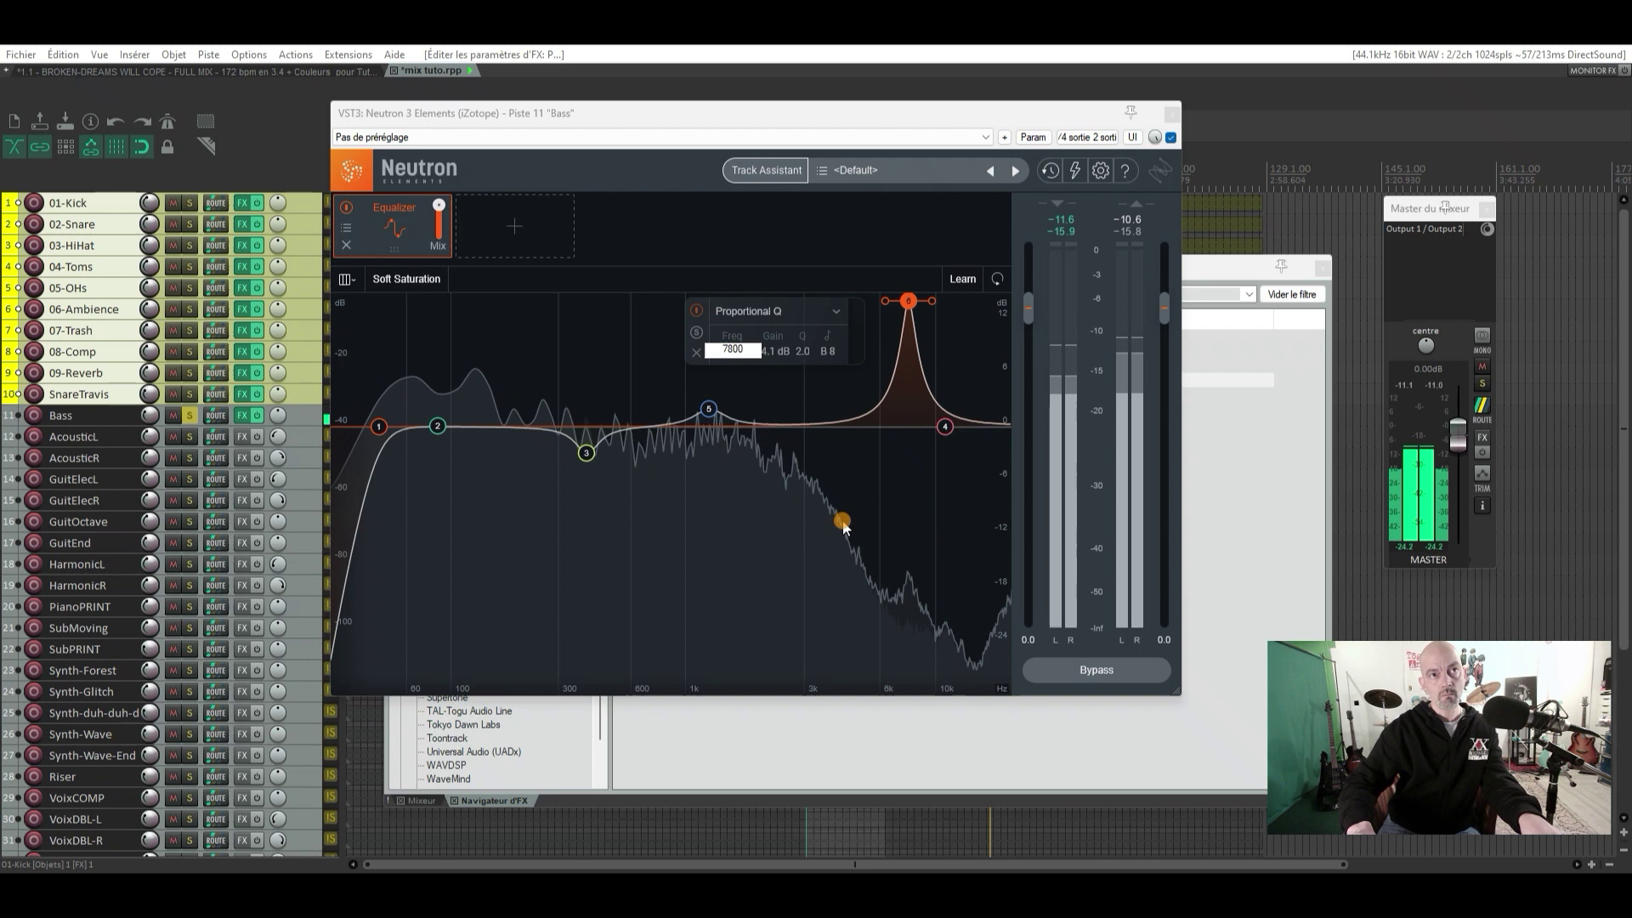
key(Return)
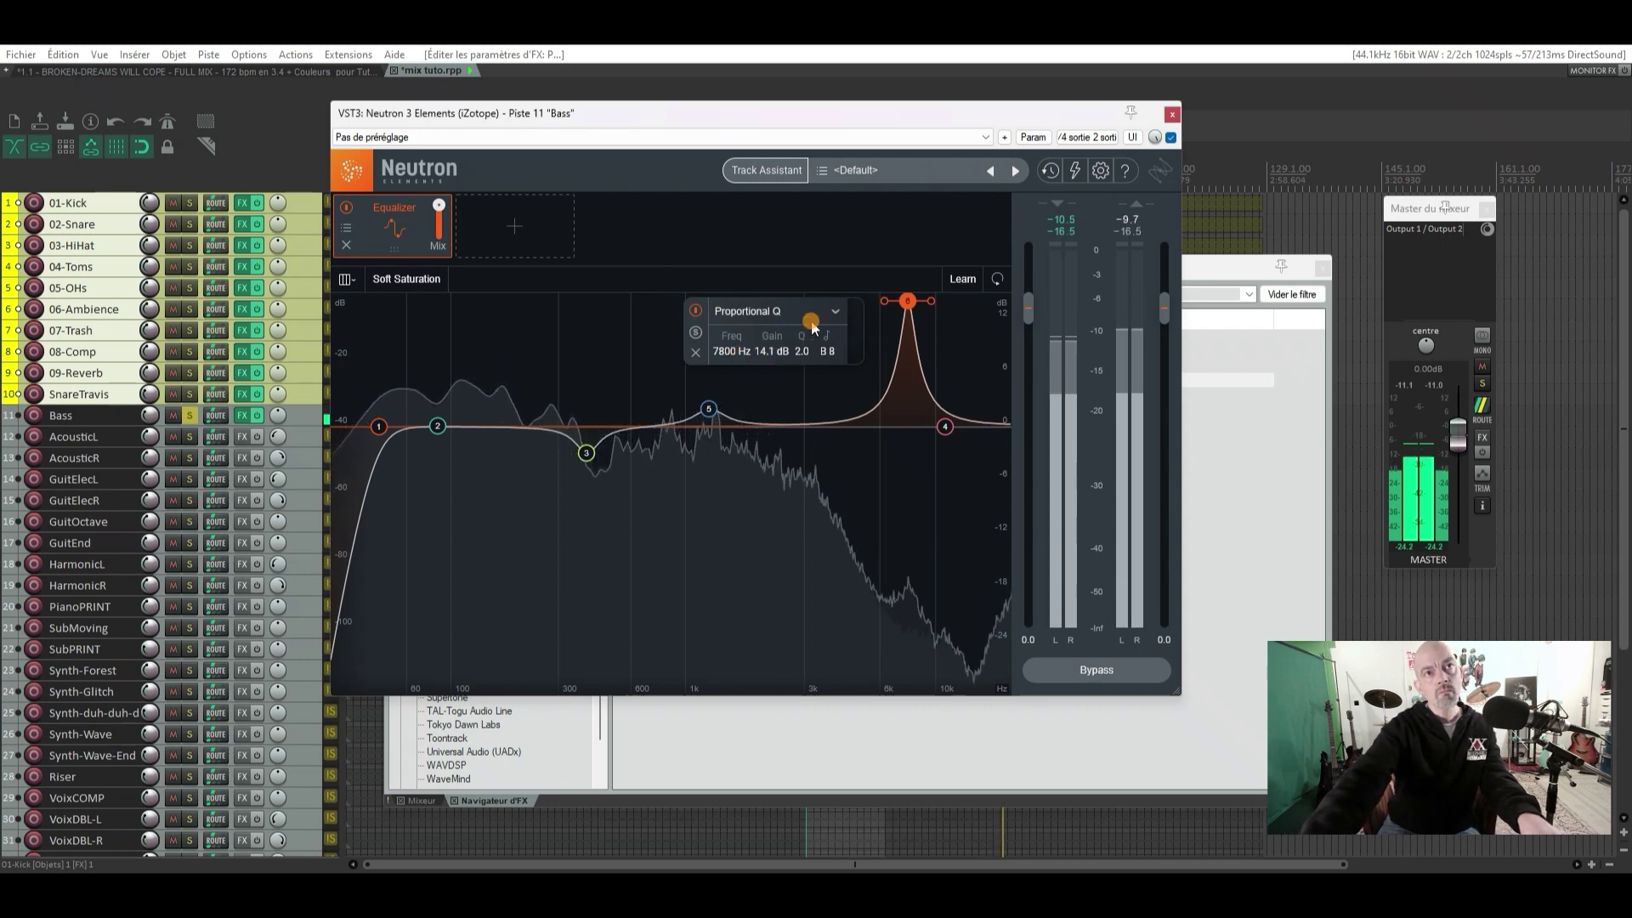
click(907, 304)
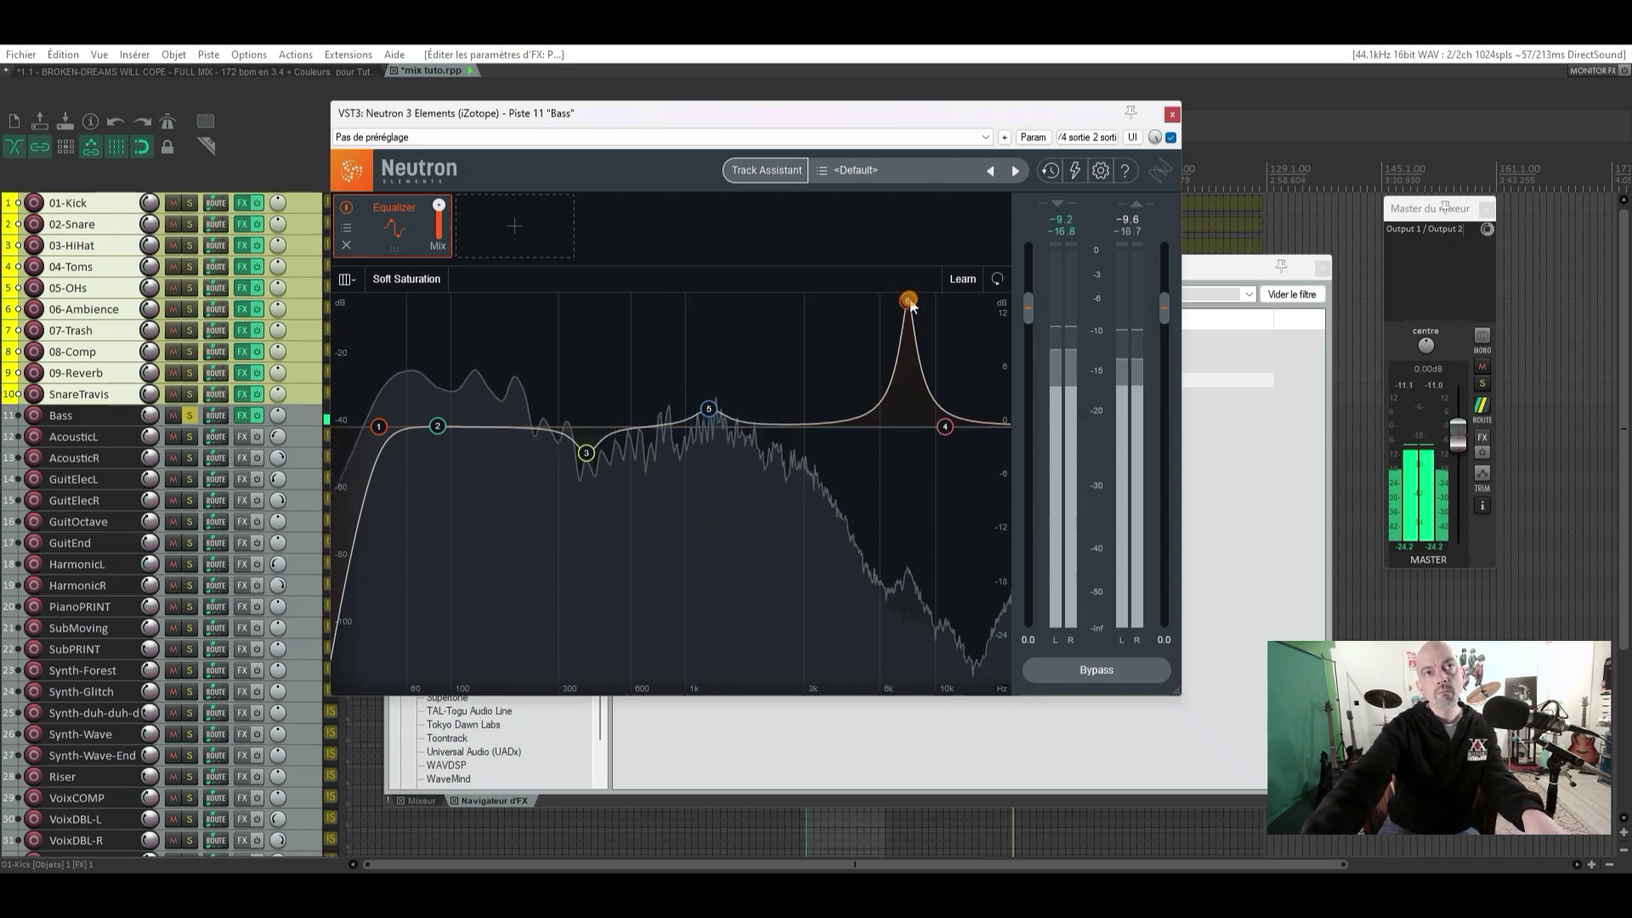
click(904, 302)
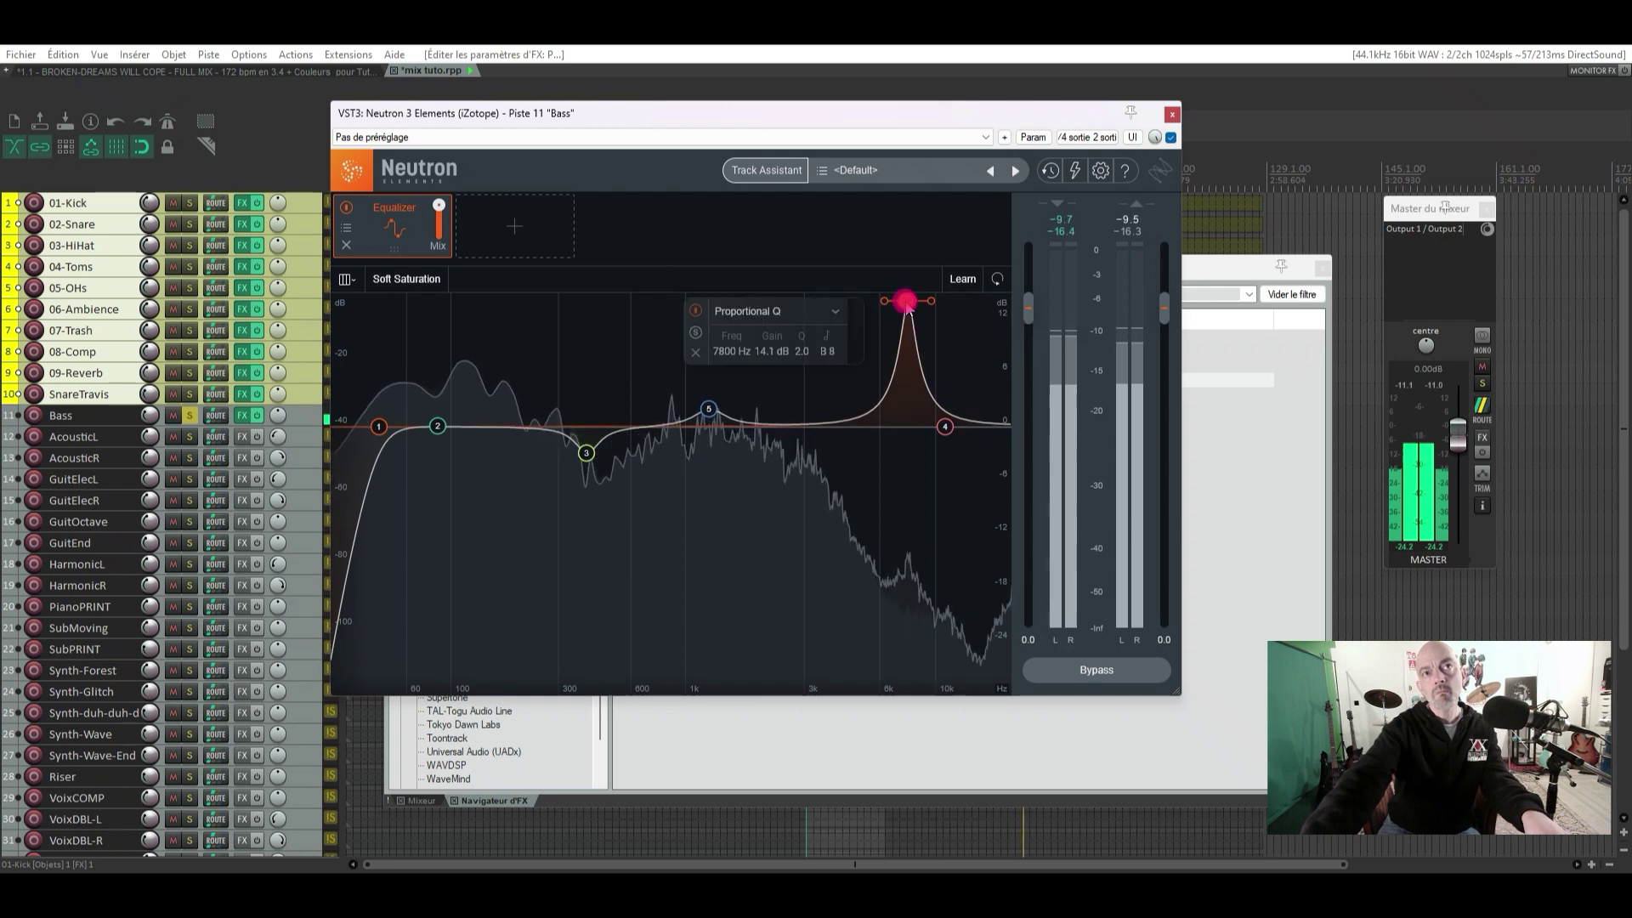
Set EQ band 6's frequency to exactly 7810 Hz while the bass keeps playing
drag(723, 357, 738, 360)
click(739, 359)
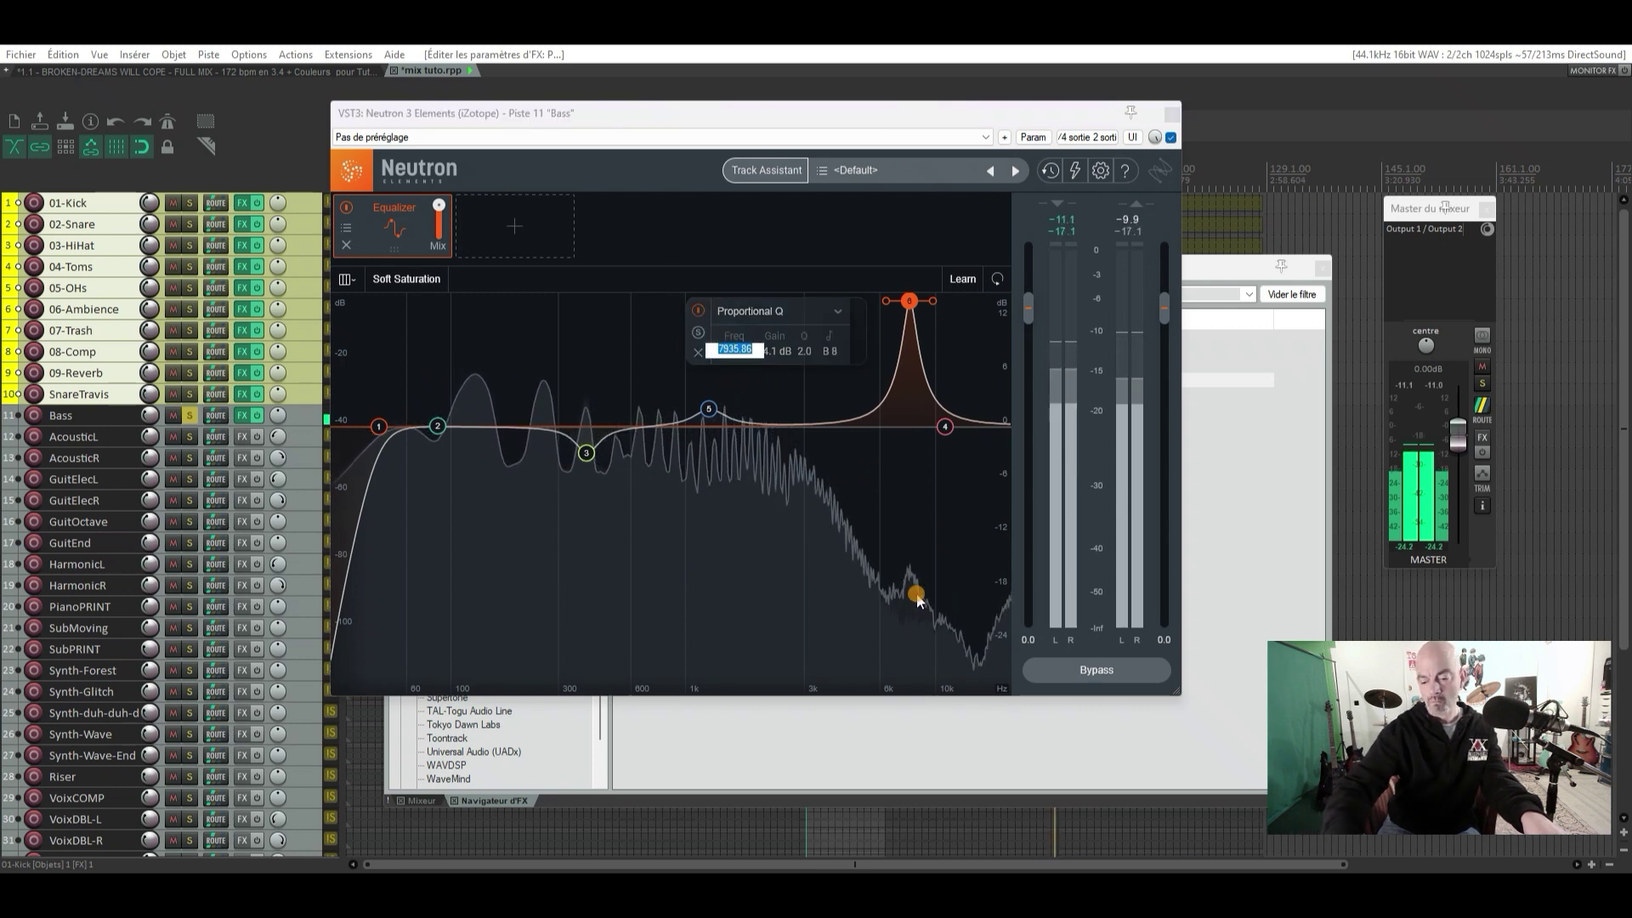
text(7810)
key(Return)
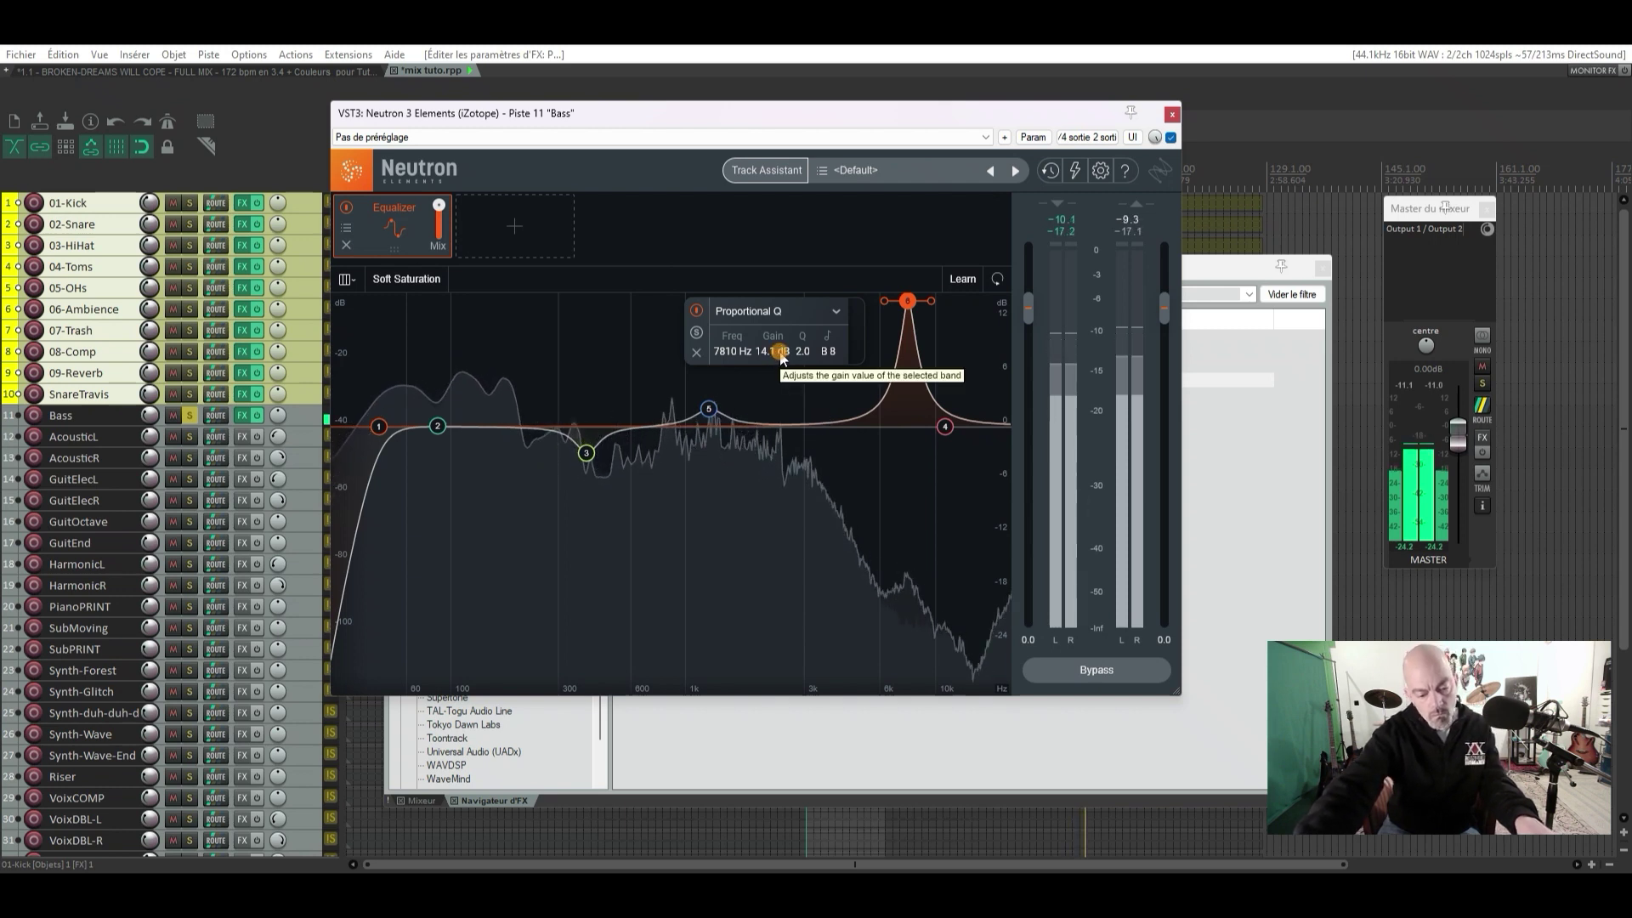
Turn EQ band 6 into a -7.5 dB cut with a Q of 1.8 and stop playback
drag(783, 358, 782, 459)
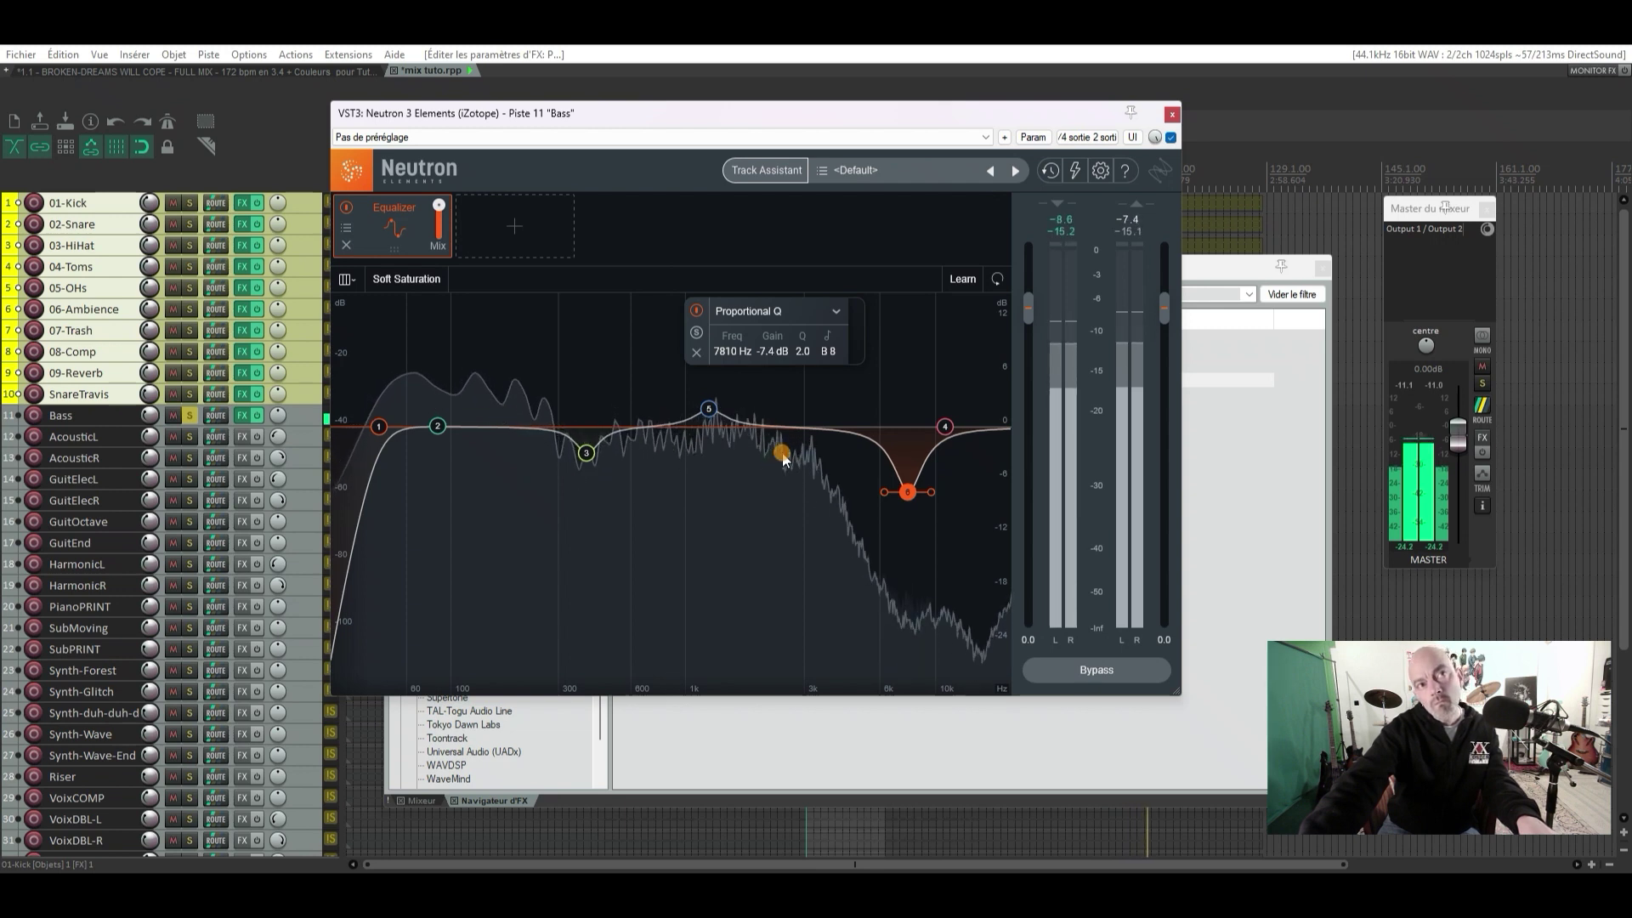
drag(782, 458, 782, 460)
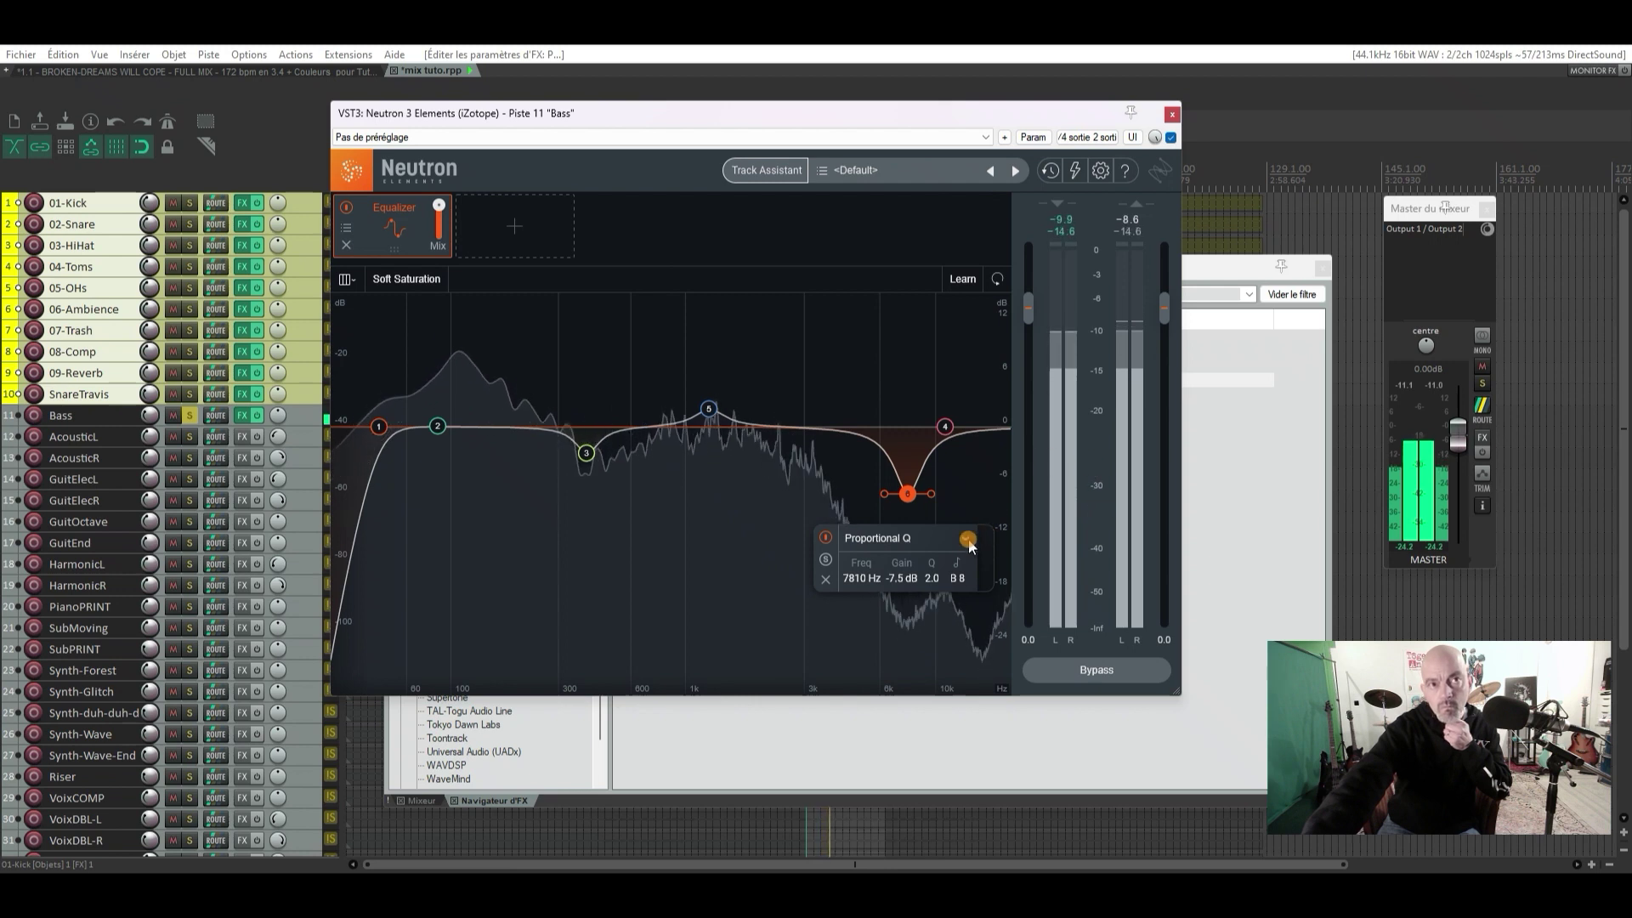
scroll(938, 583, down, 3)
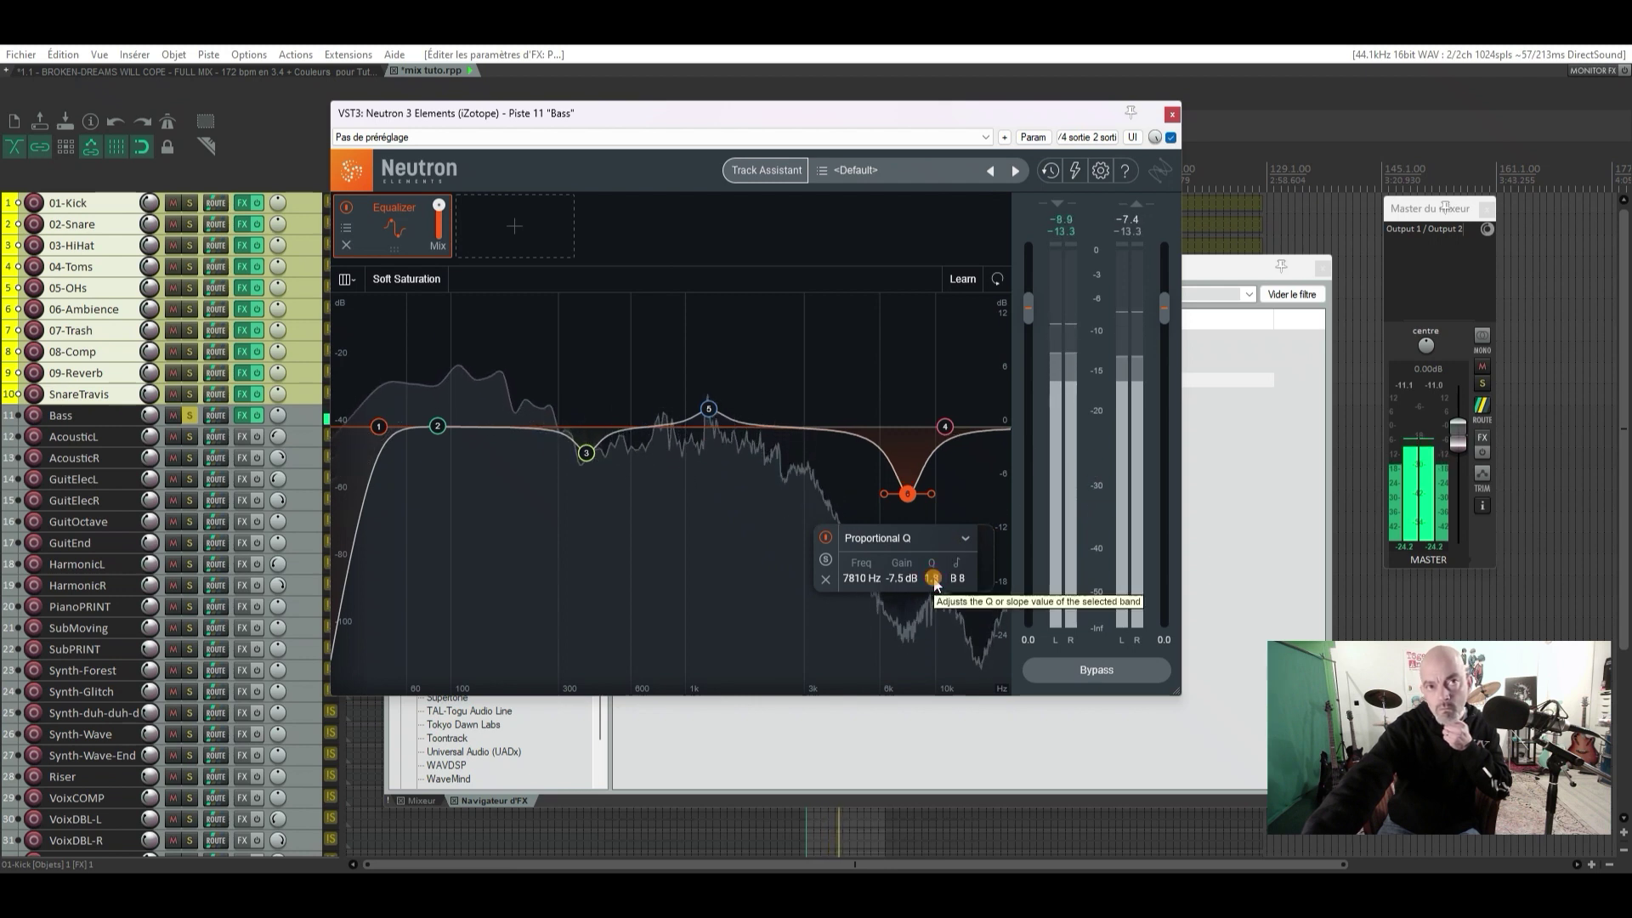
key(space)
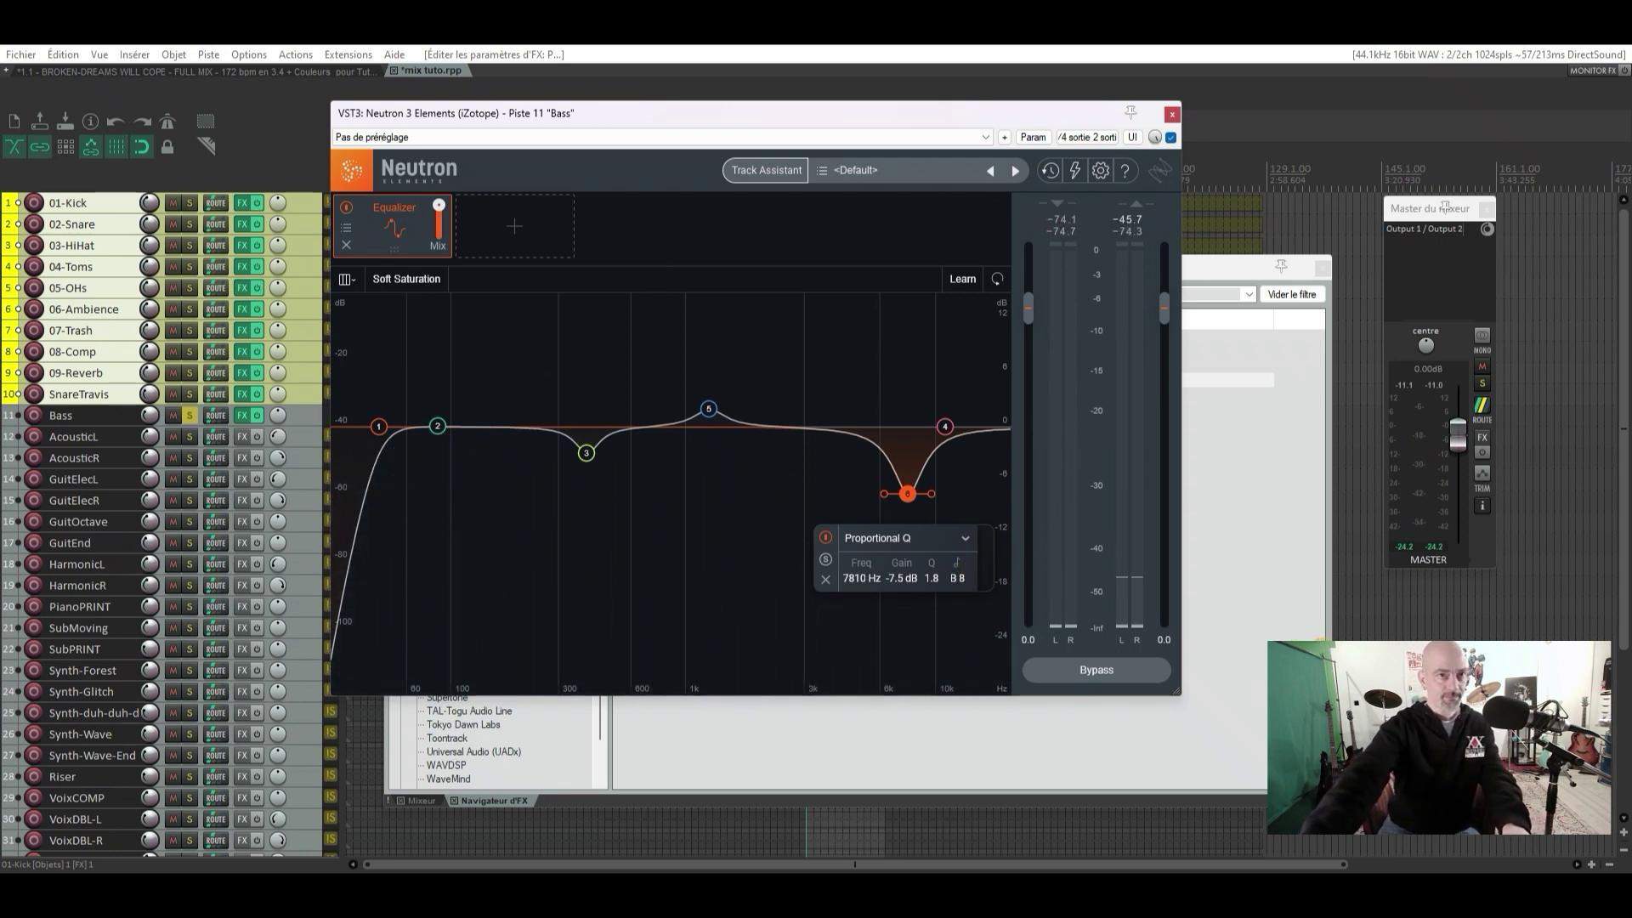
Play the bass and compare the sound with EQ band 6's cut disabled and enabled
key(space)
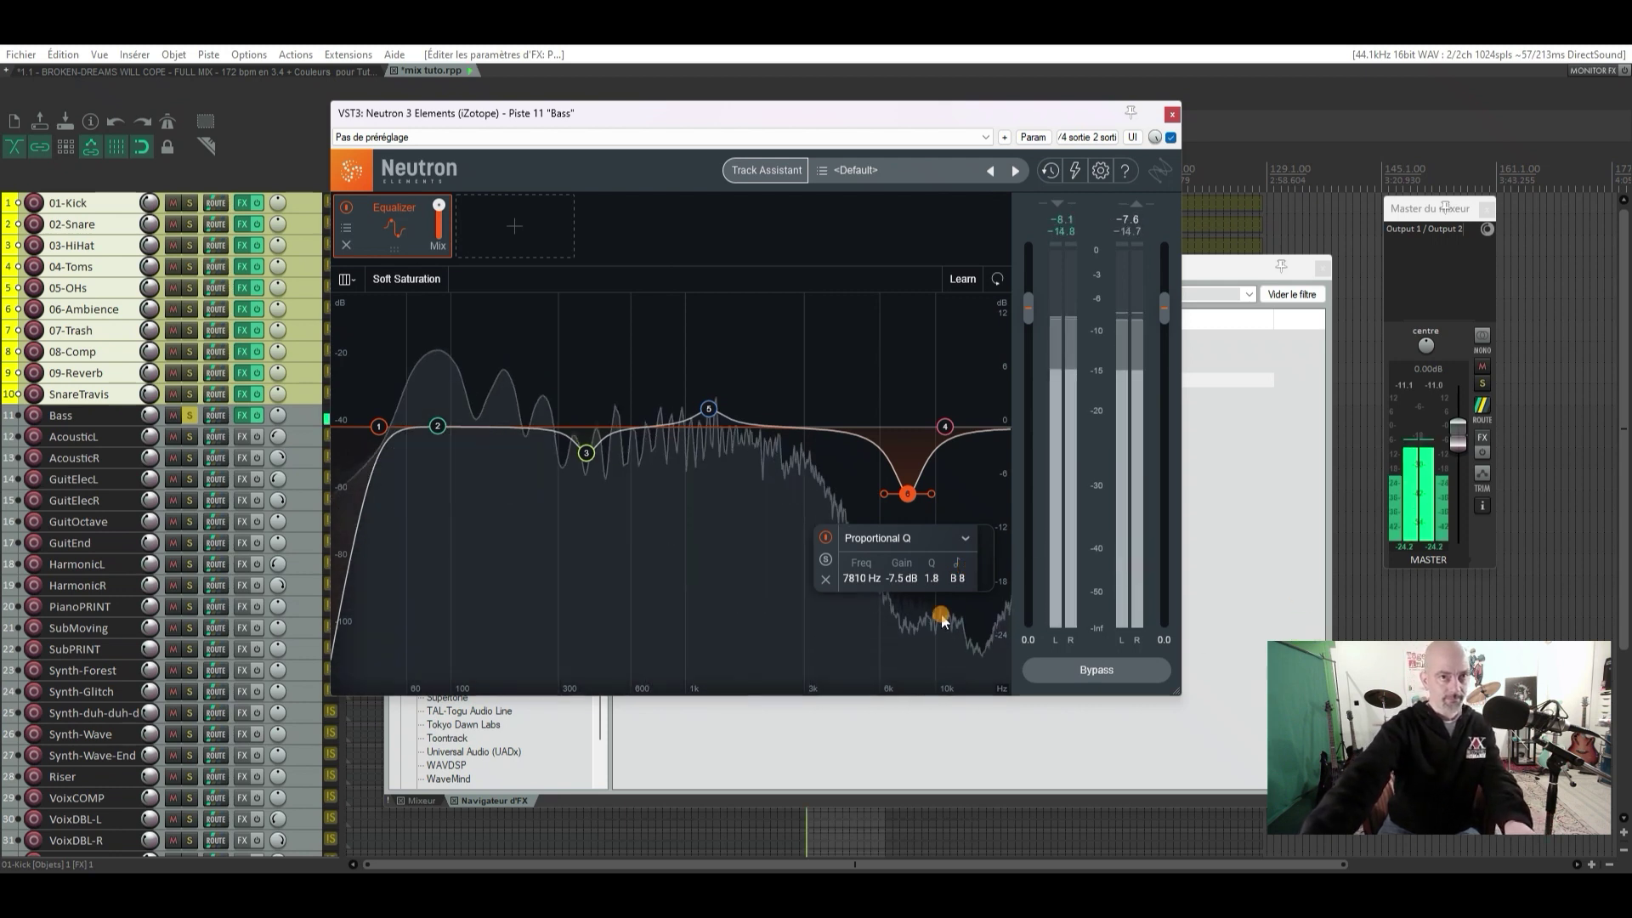
click(827, 539)
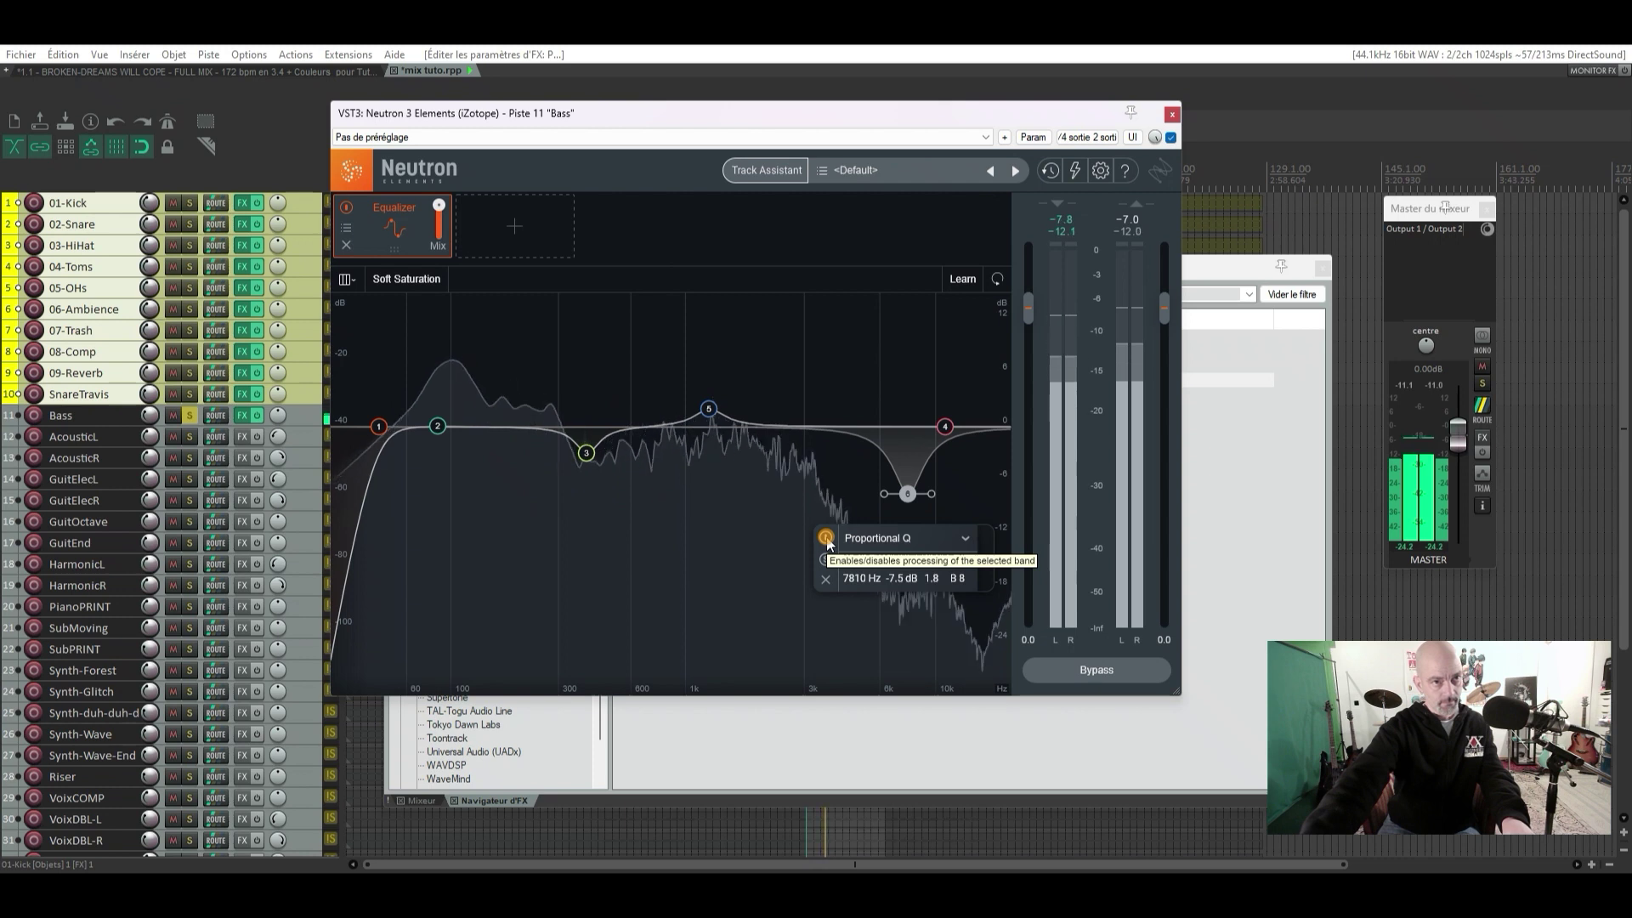
click(826, 539)
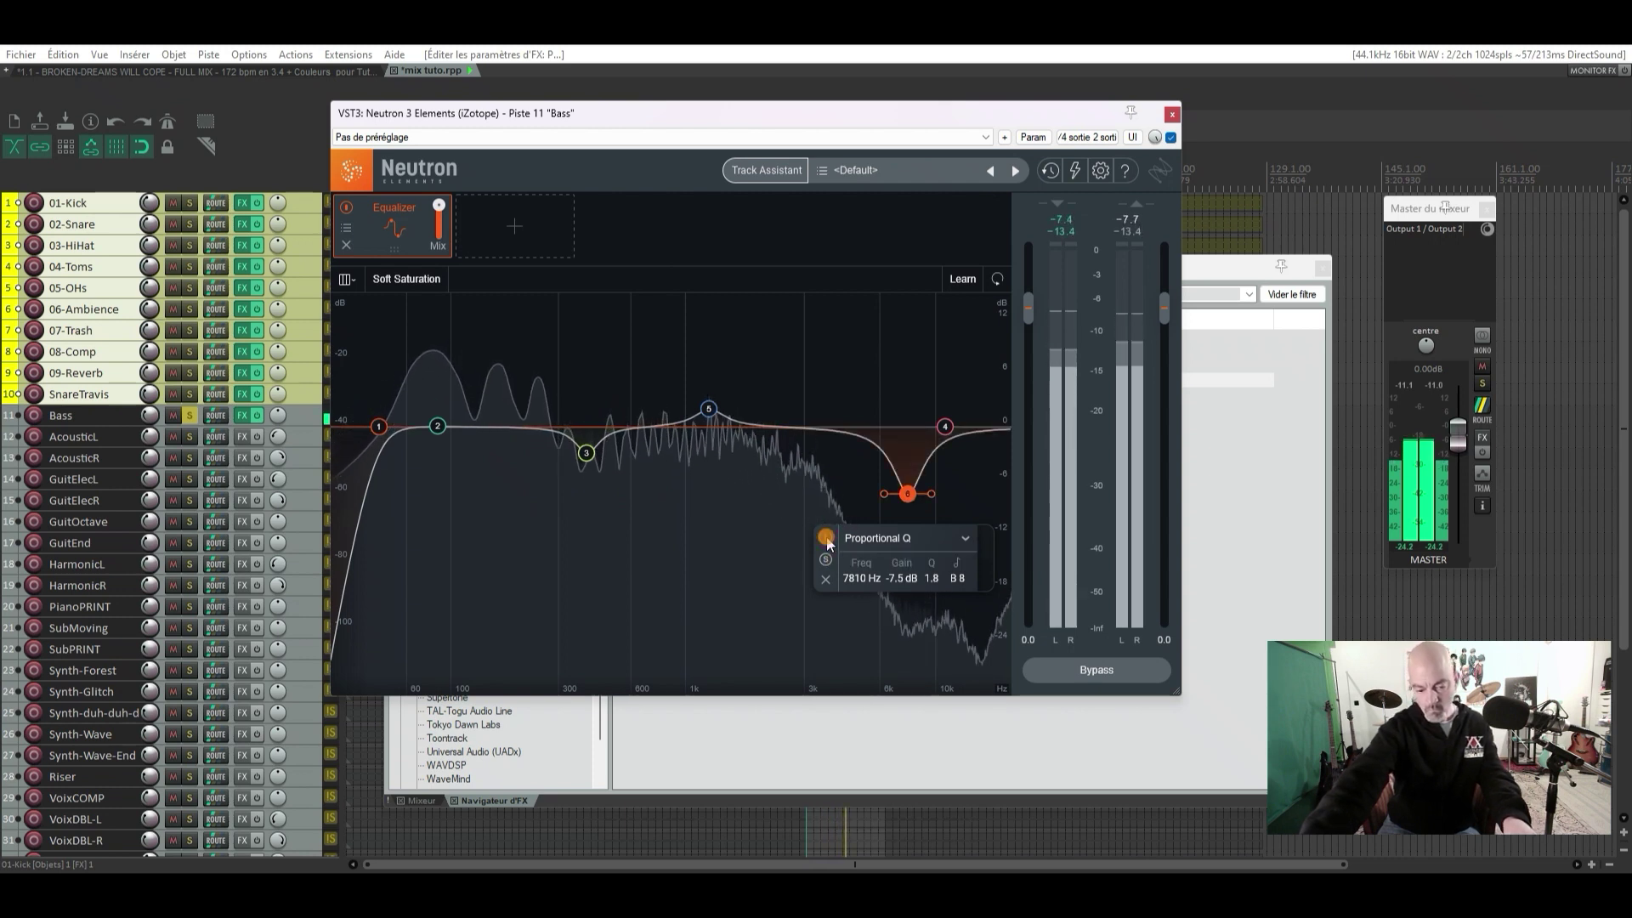
click(826, 539)
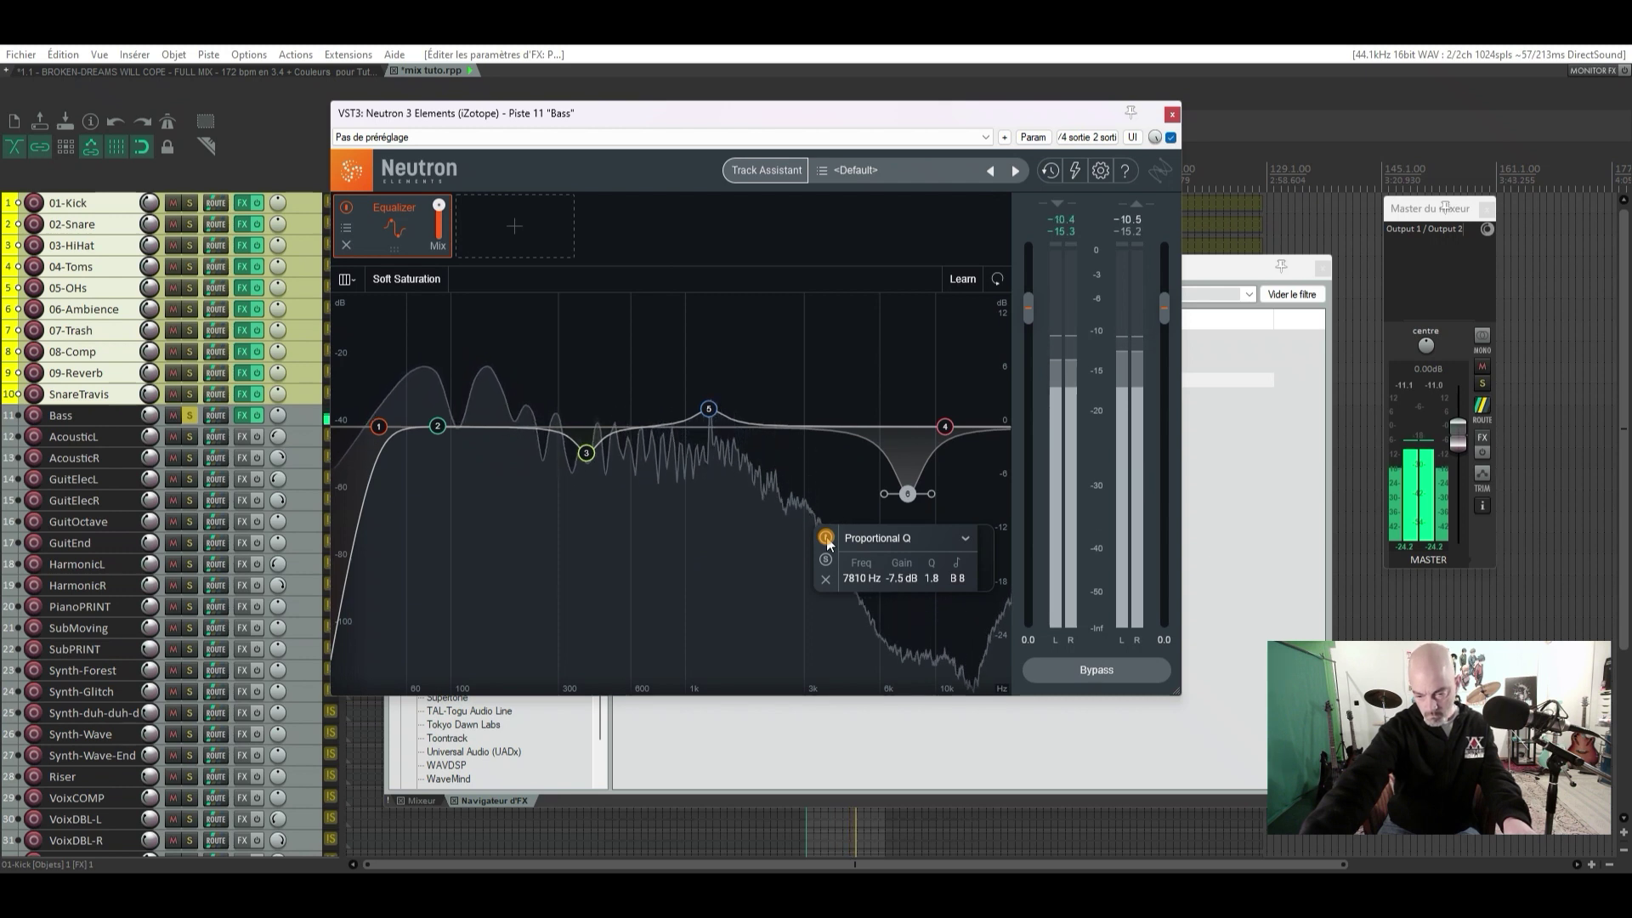
click(826, 539)
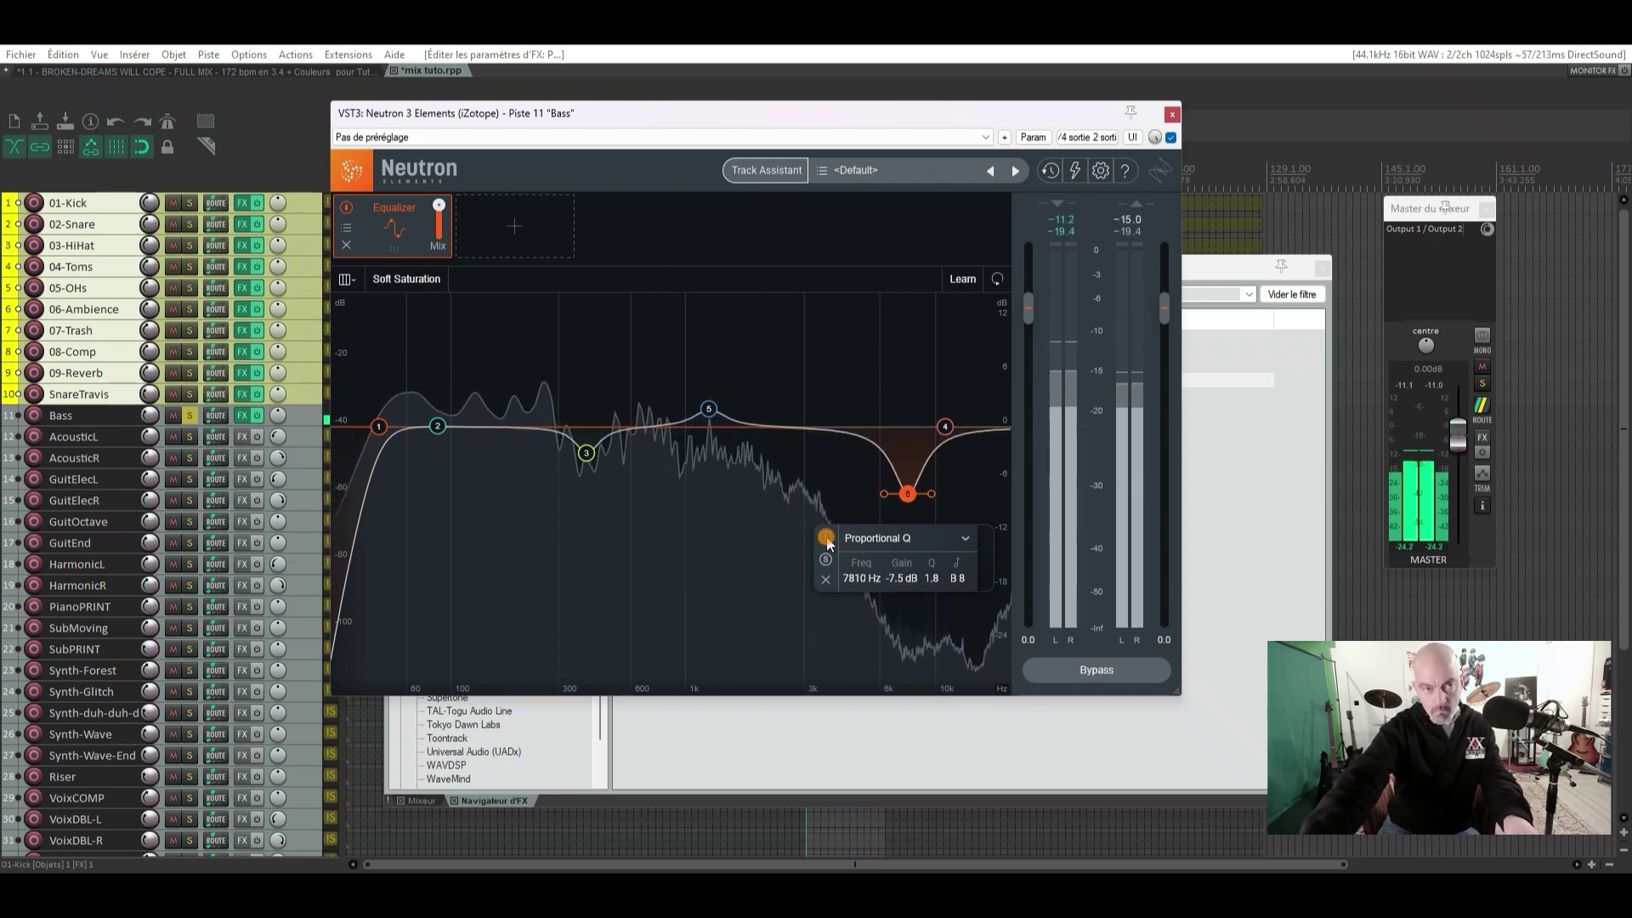
key(space)
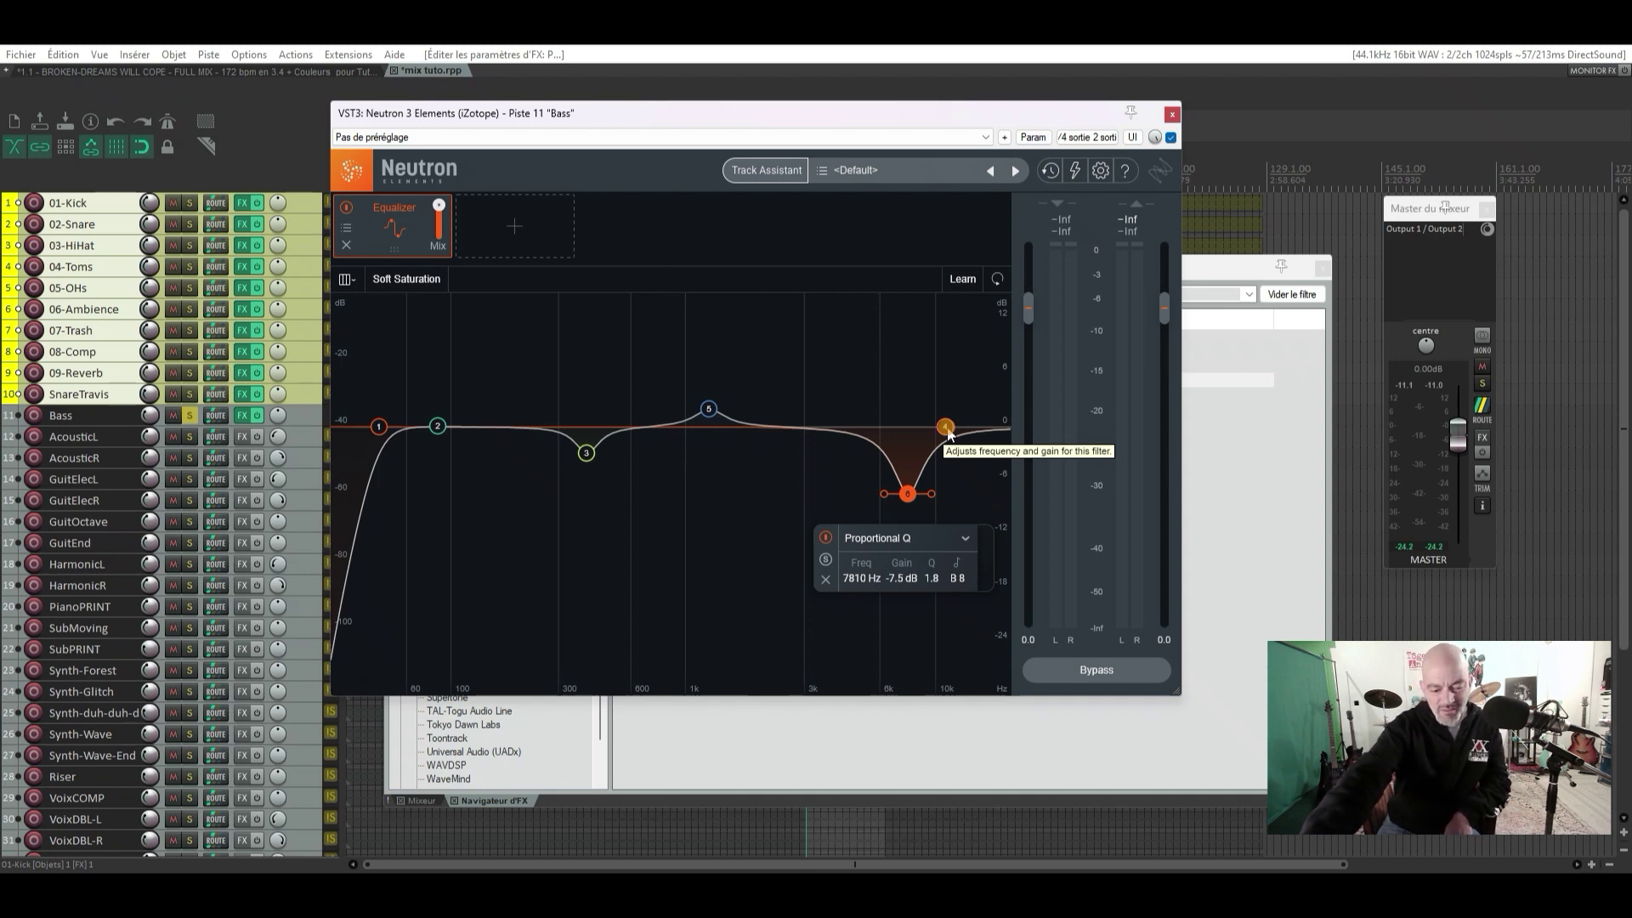
During playback, raise EQ band 4's gain to 3.7 dB and change its filter shape to Baxandall High Shelf
click(946, 429)
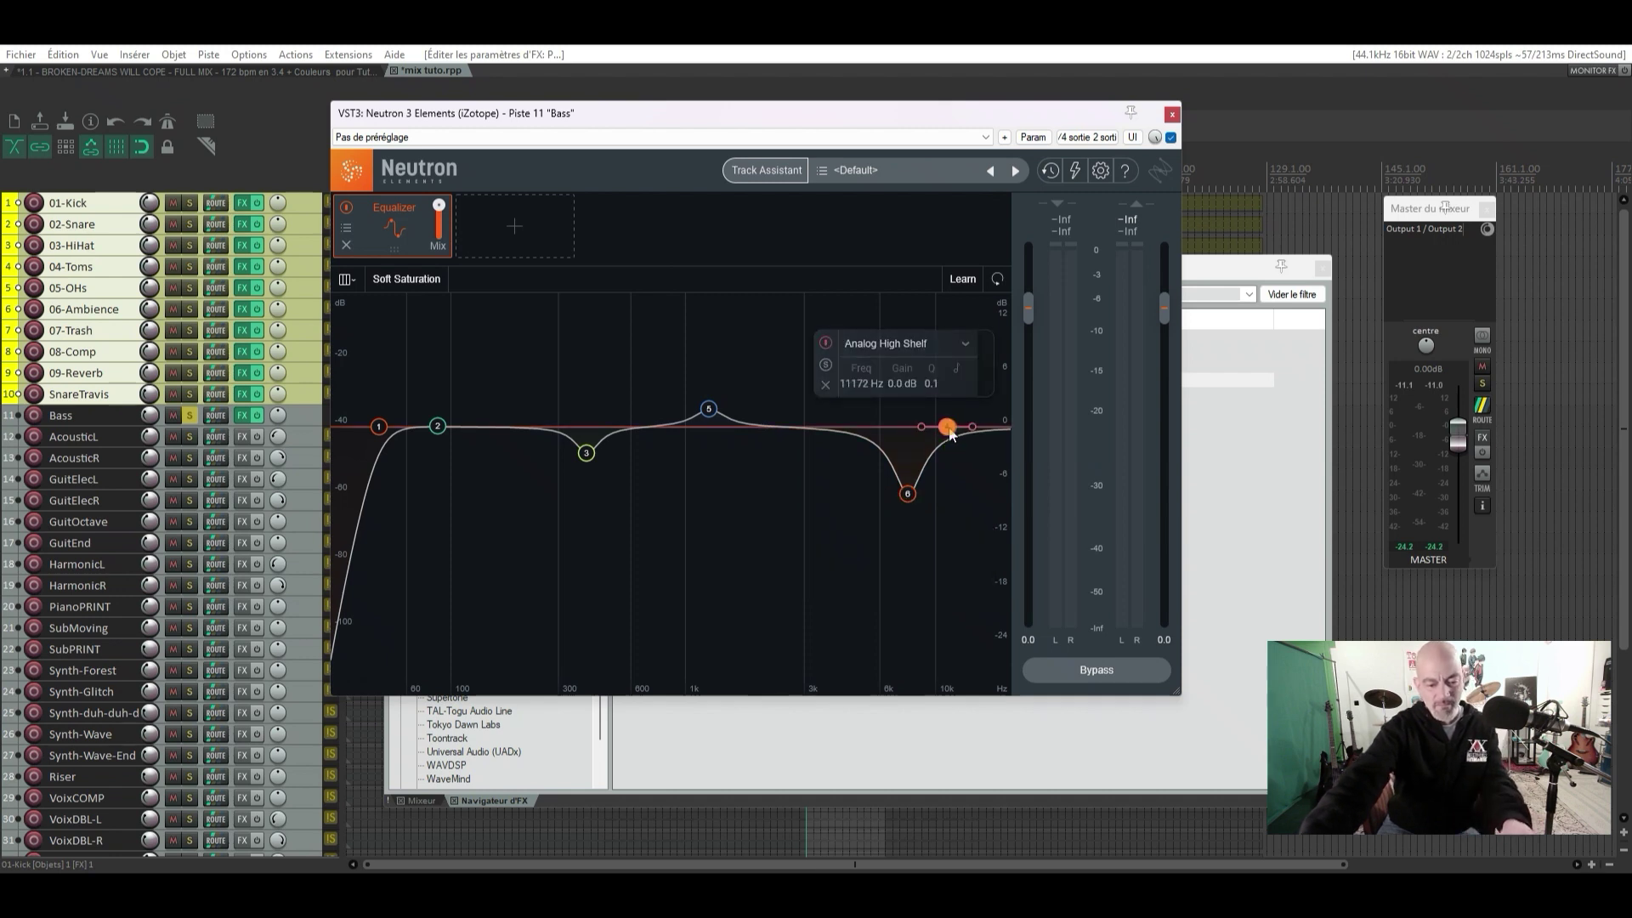
key(space)
drag(950, 430, 978, 391)
click(965, 315)
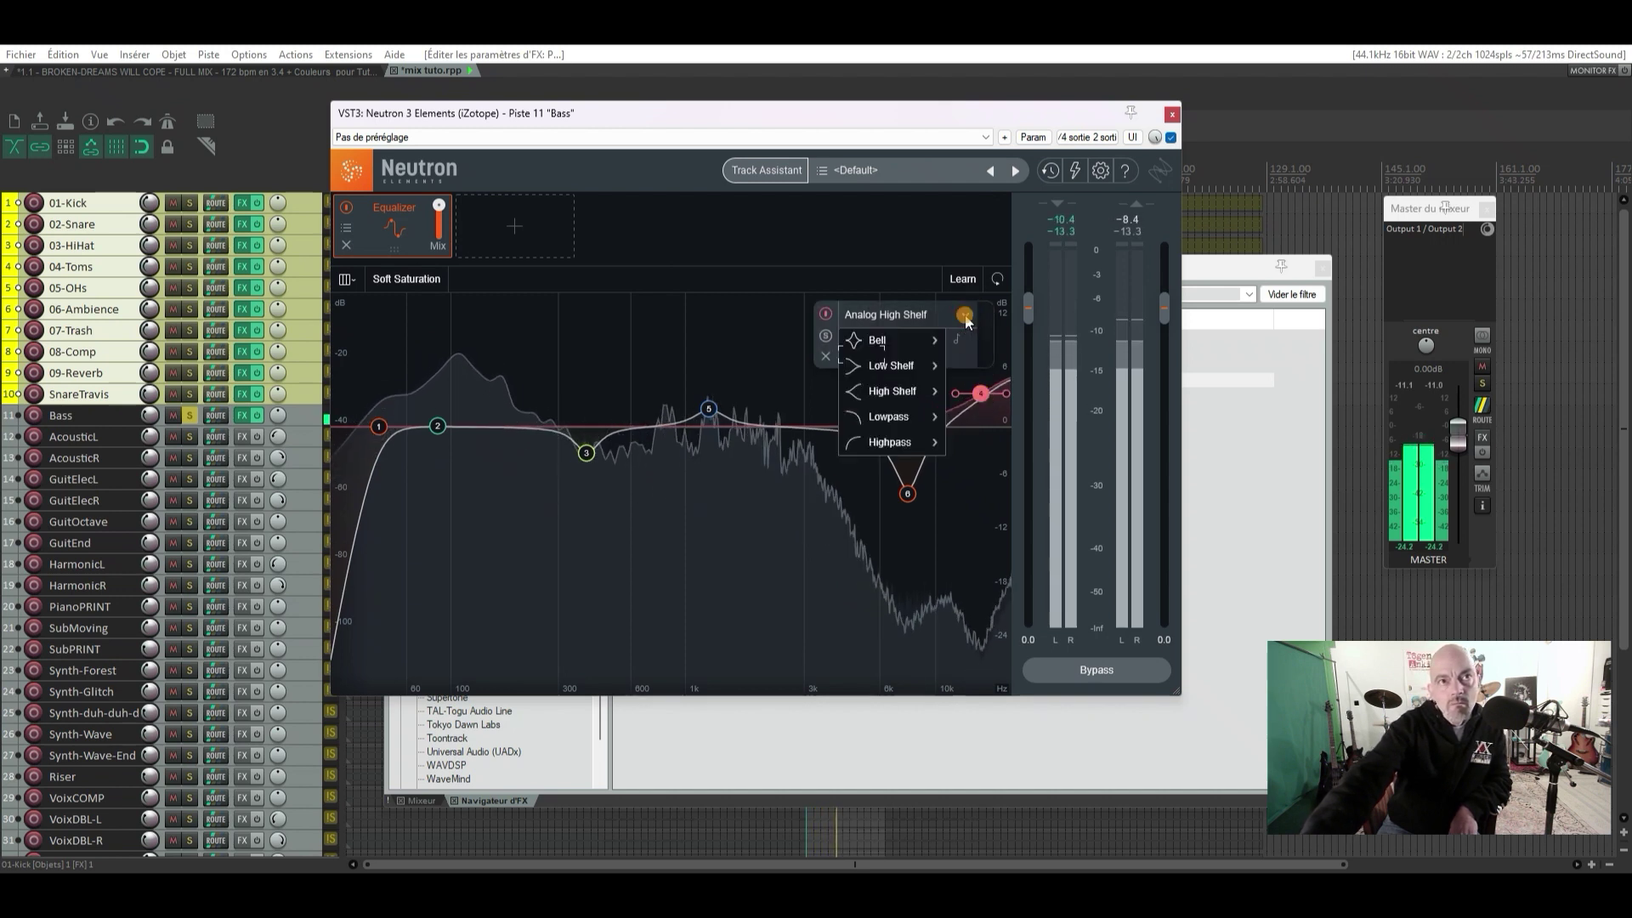
mouse_move(917, 396)
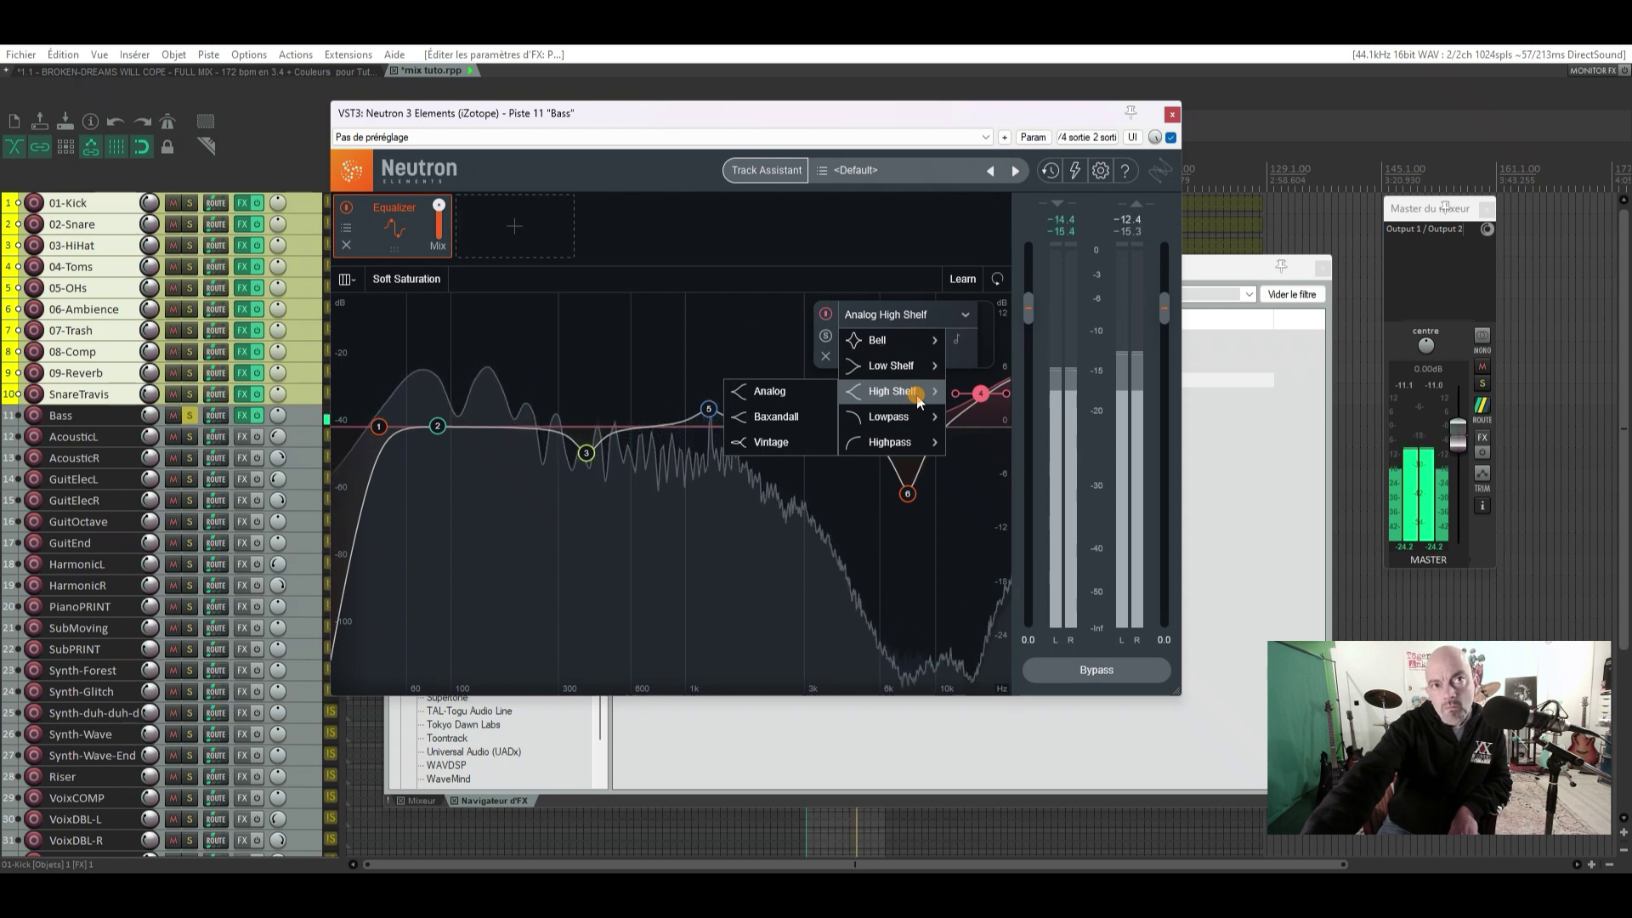
mouse_move(933, 348)
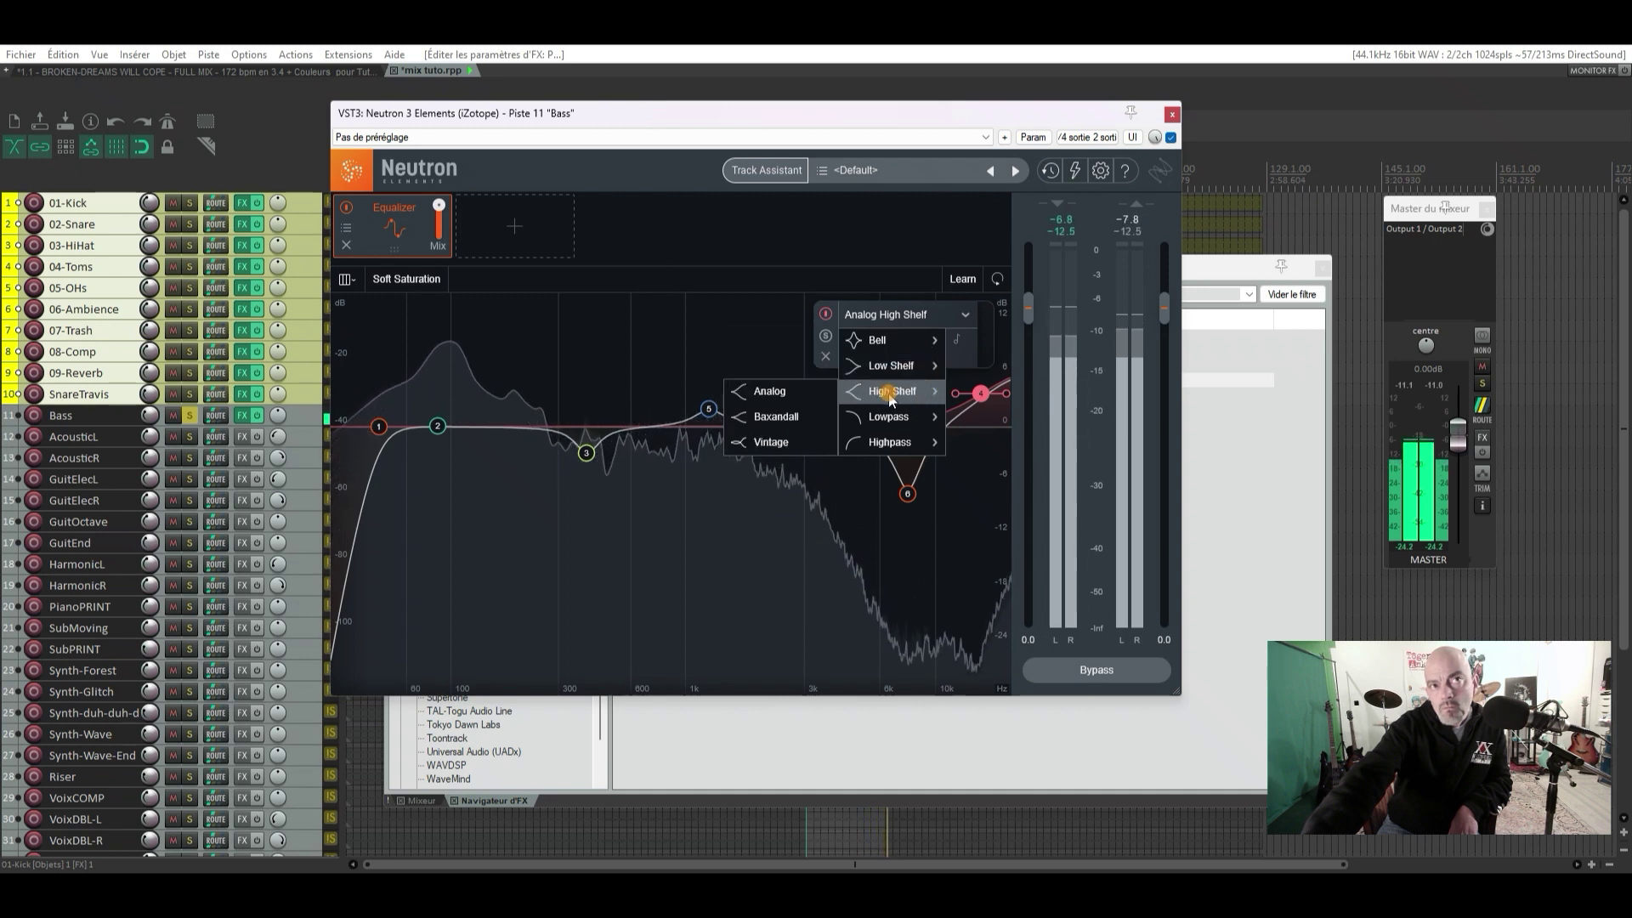
click(774, 417)
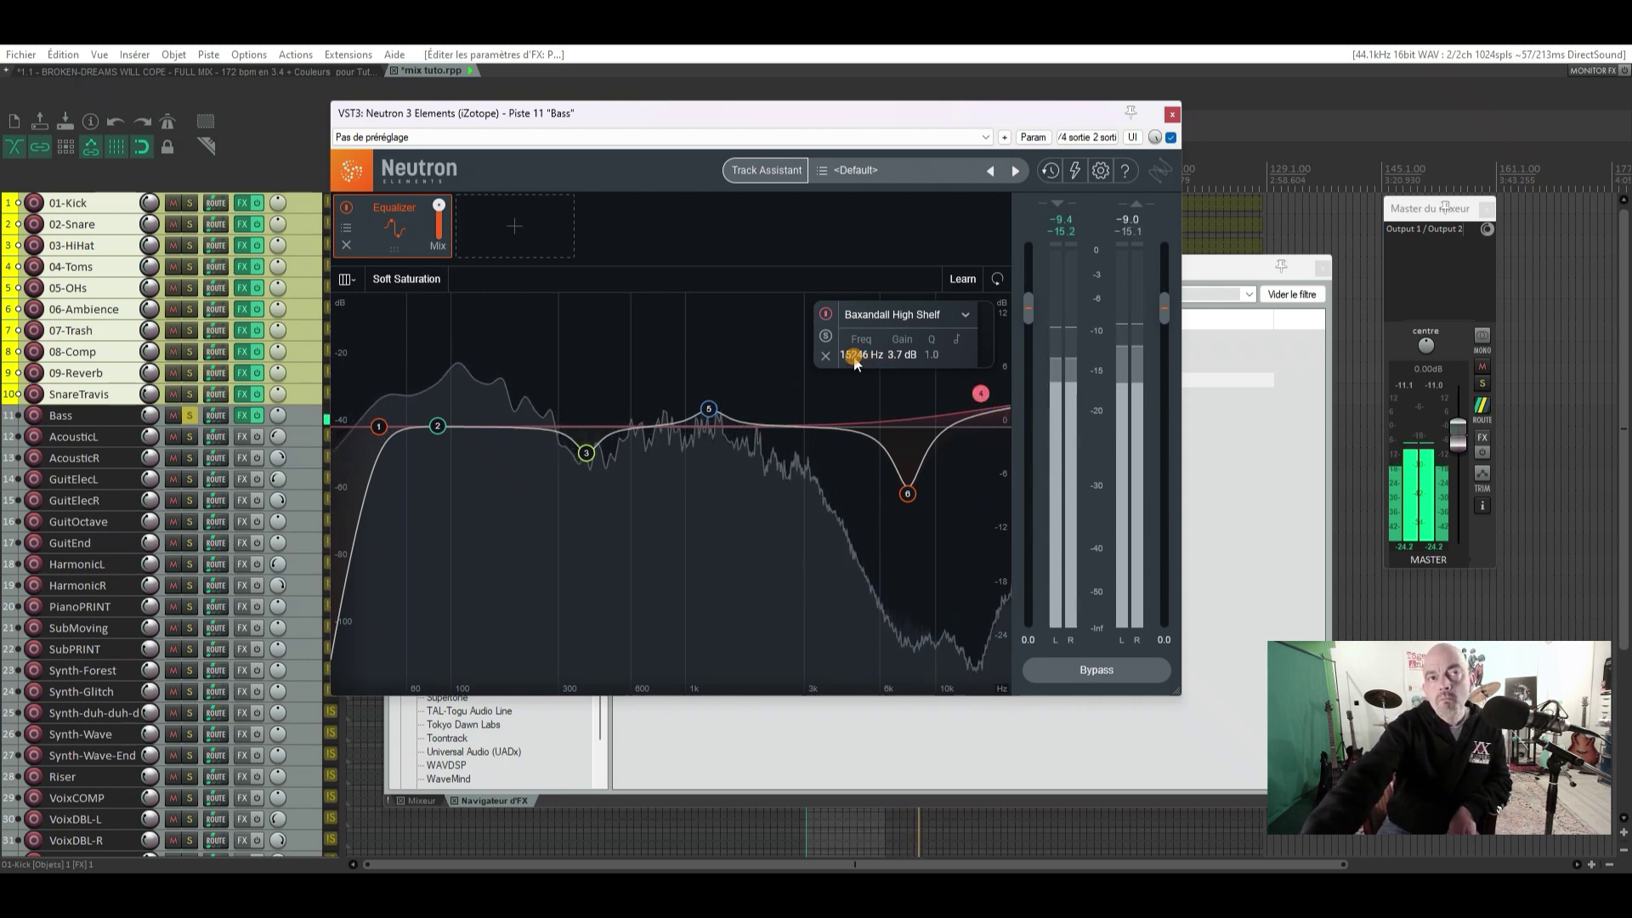
Set the Baxandall high shelf's frequency to 11045 Hz and its gain to 1.0 dB
scroll(854, 364, down, 3)
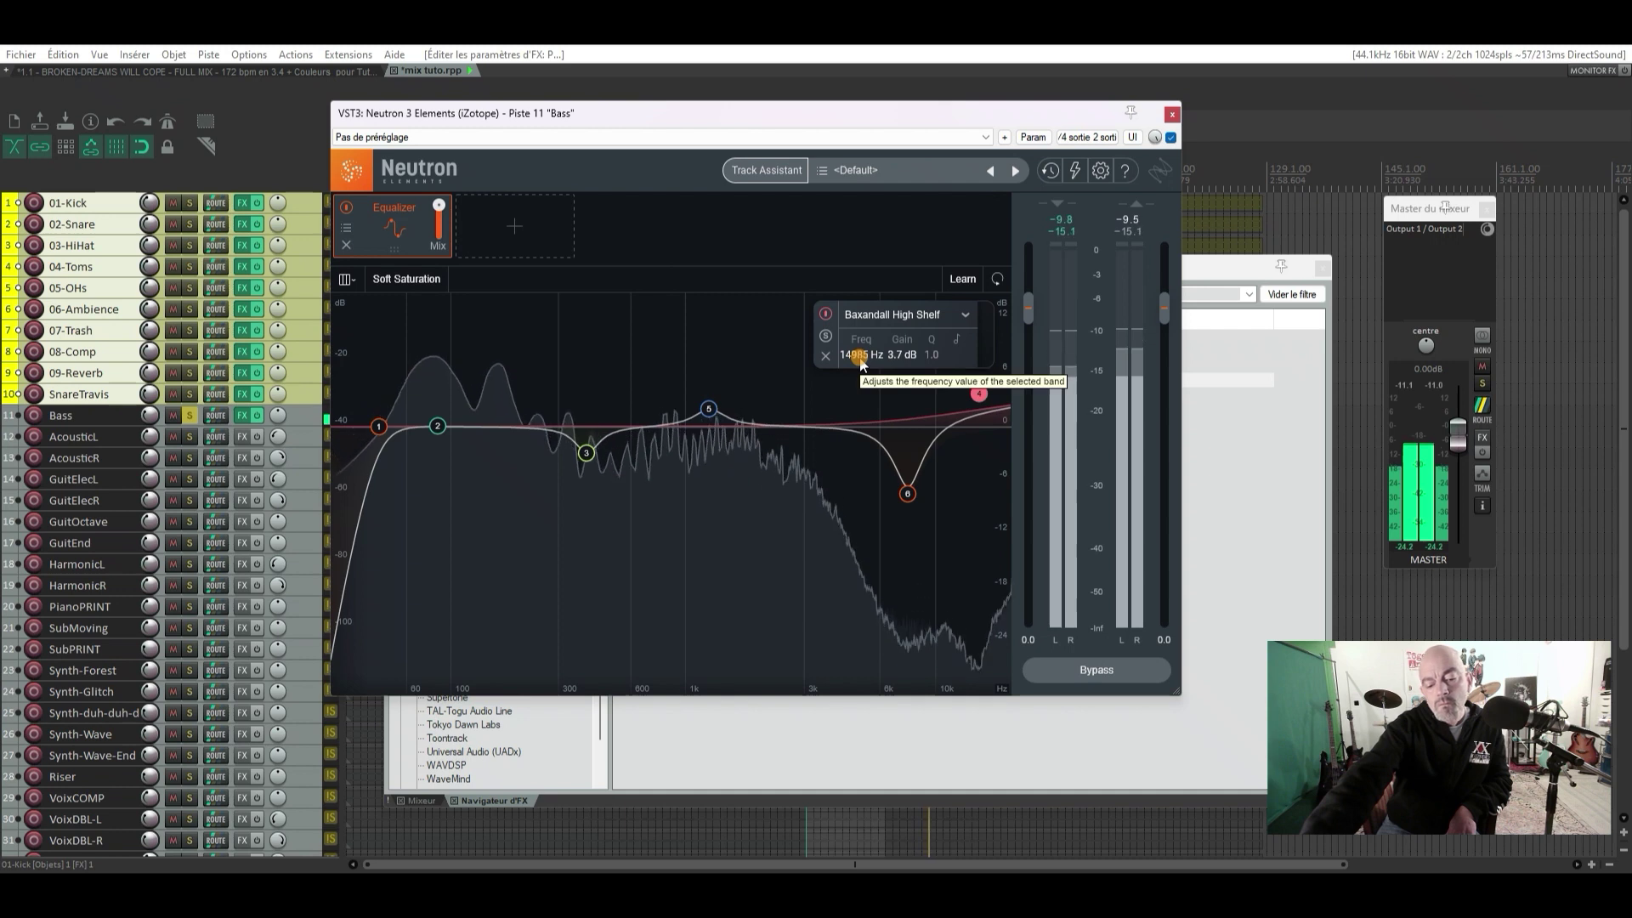
scroll(858, 363, down, 1)
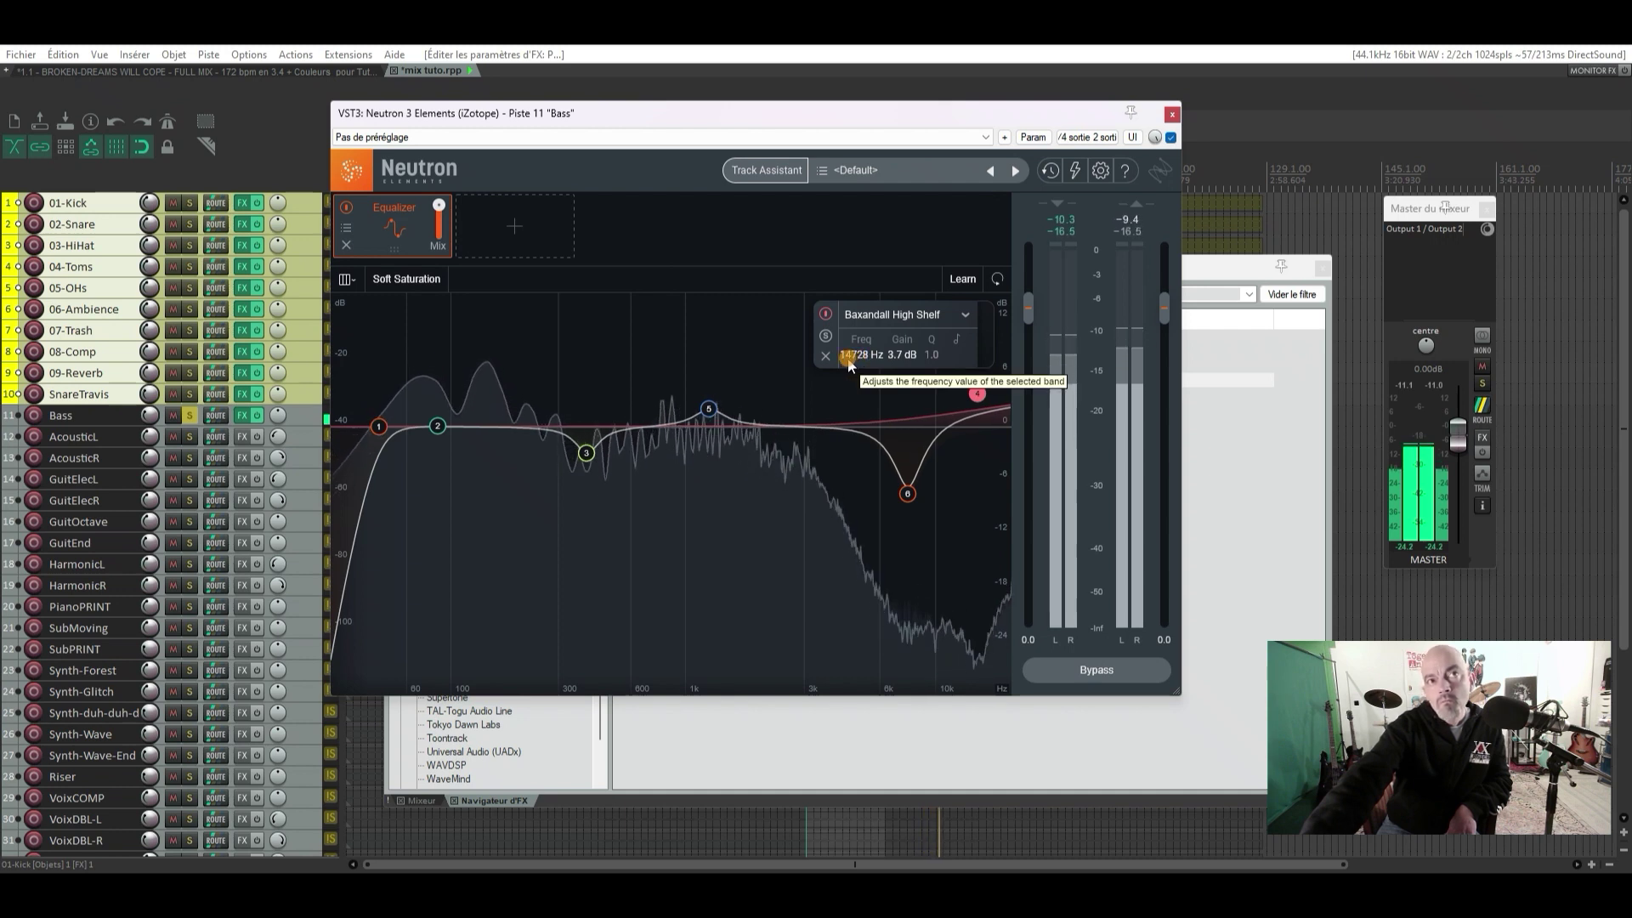
drag(843, 366, 843, 379)
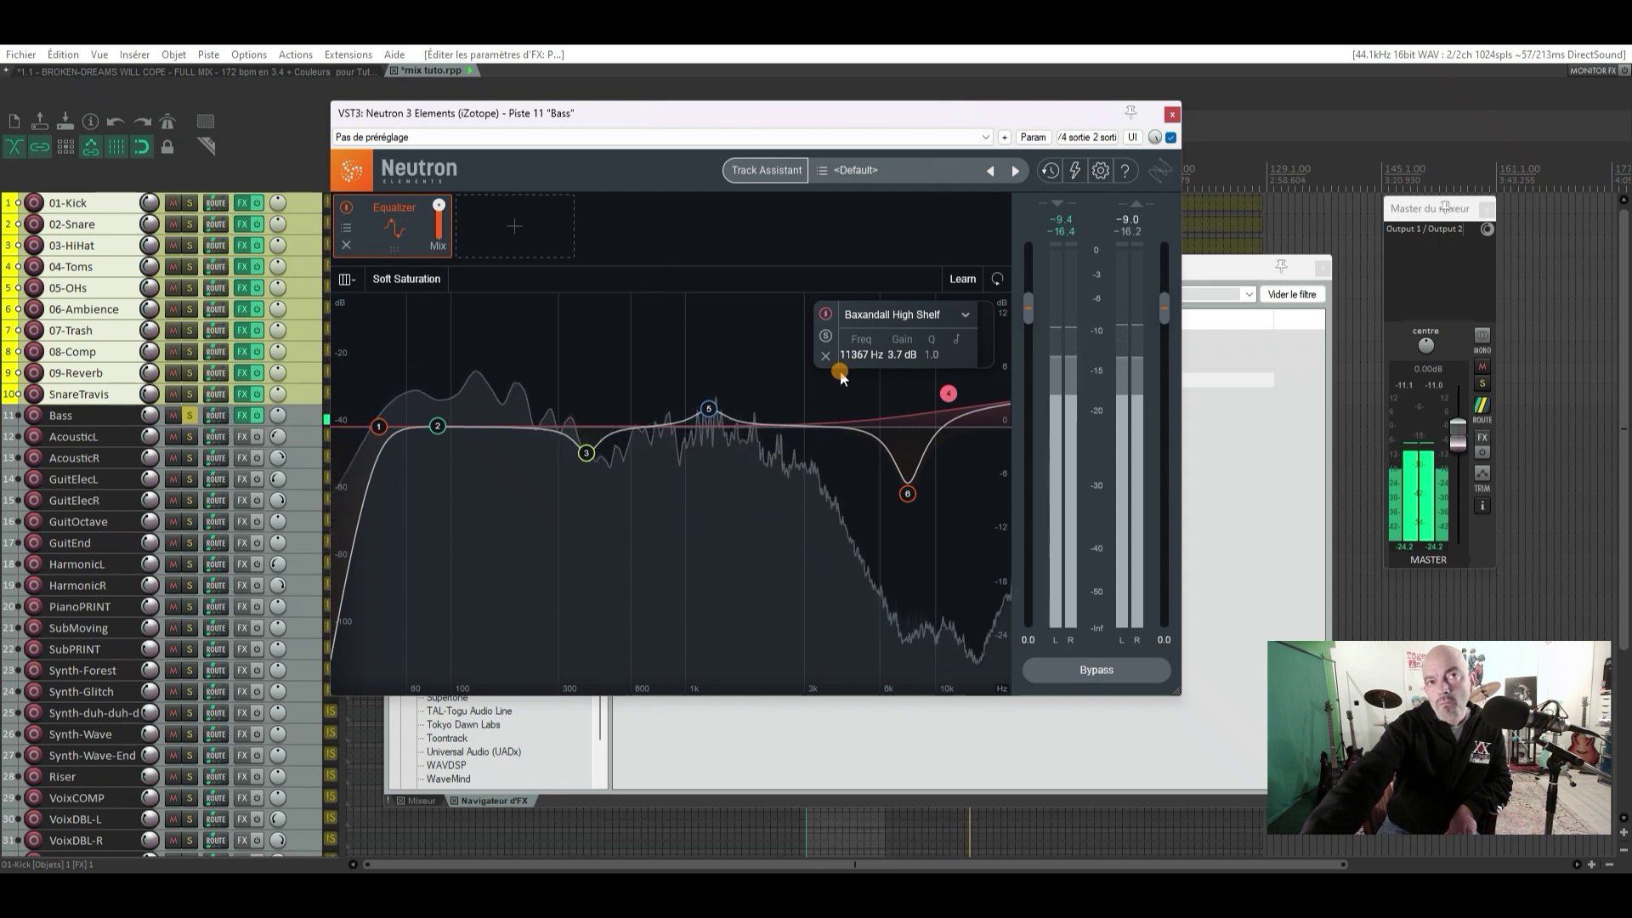
drag(841, 378, 844, 380)
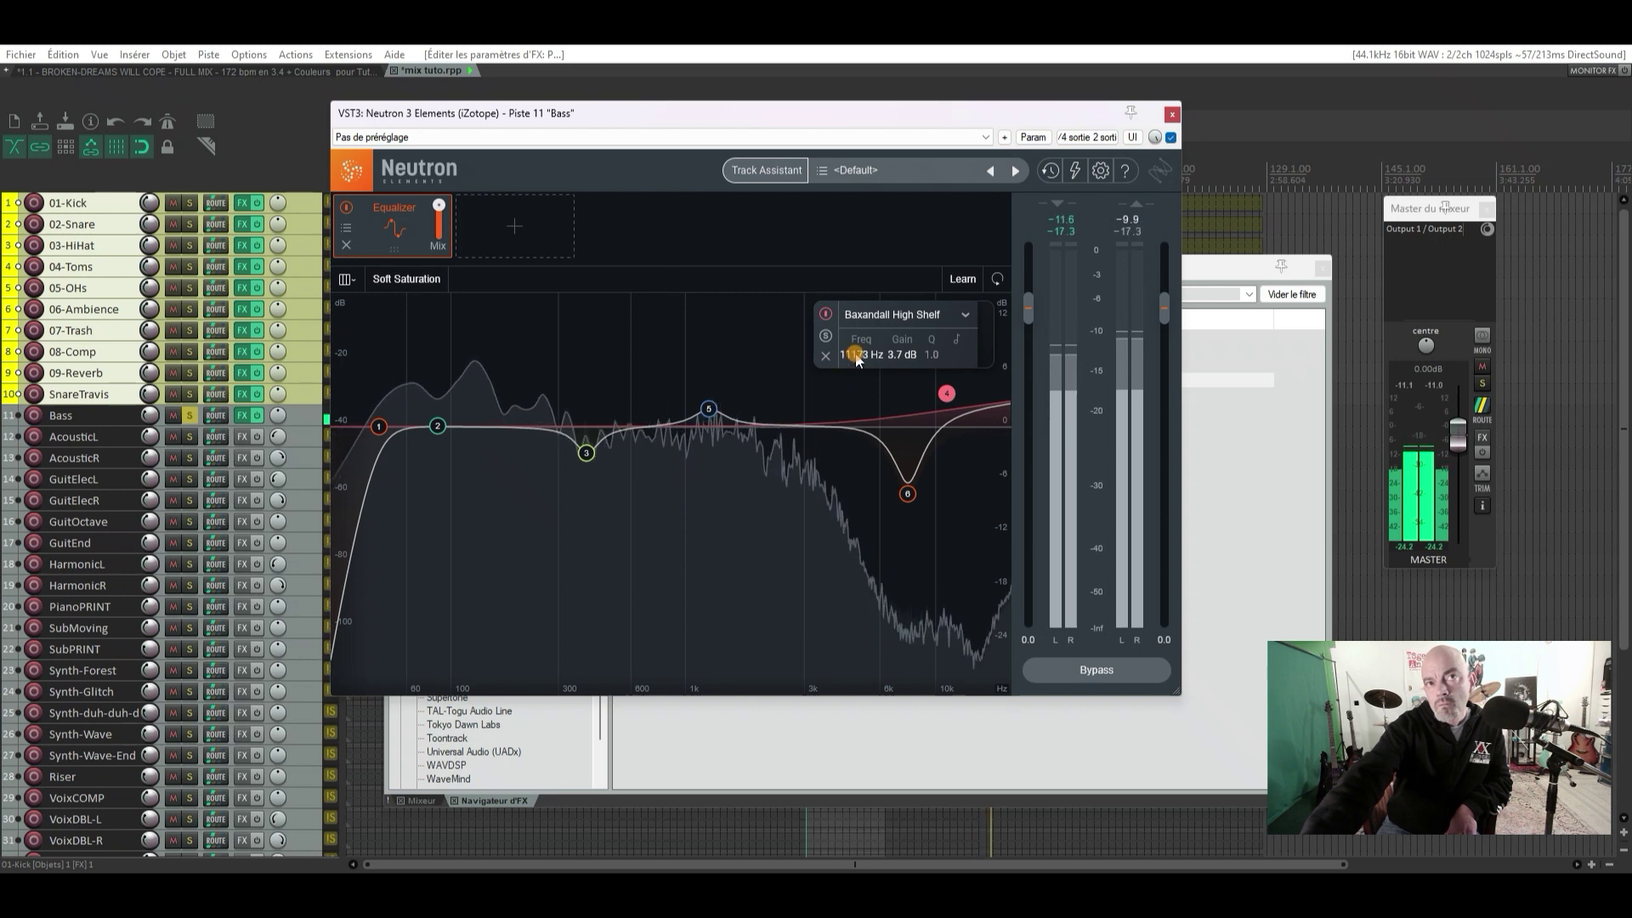
double_click(857, 355)
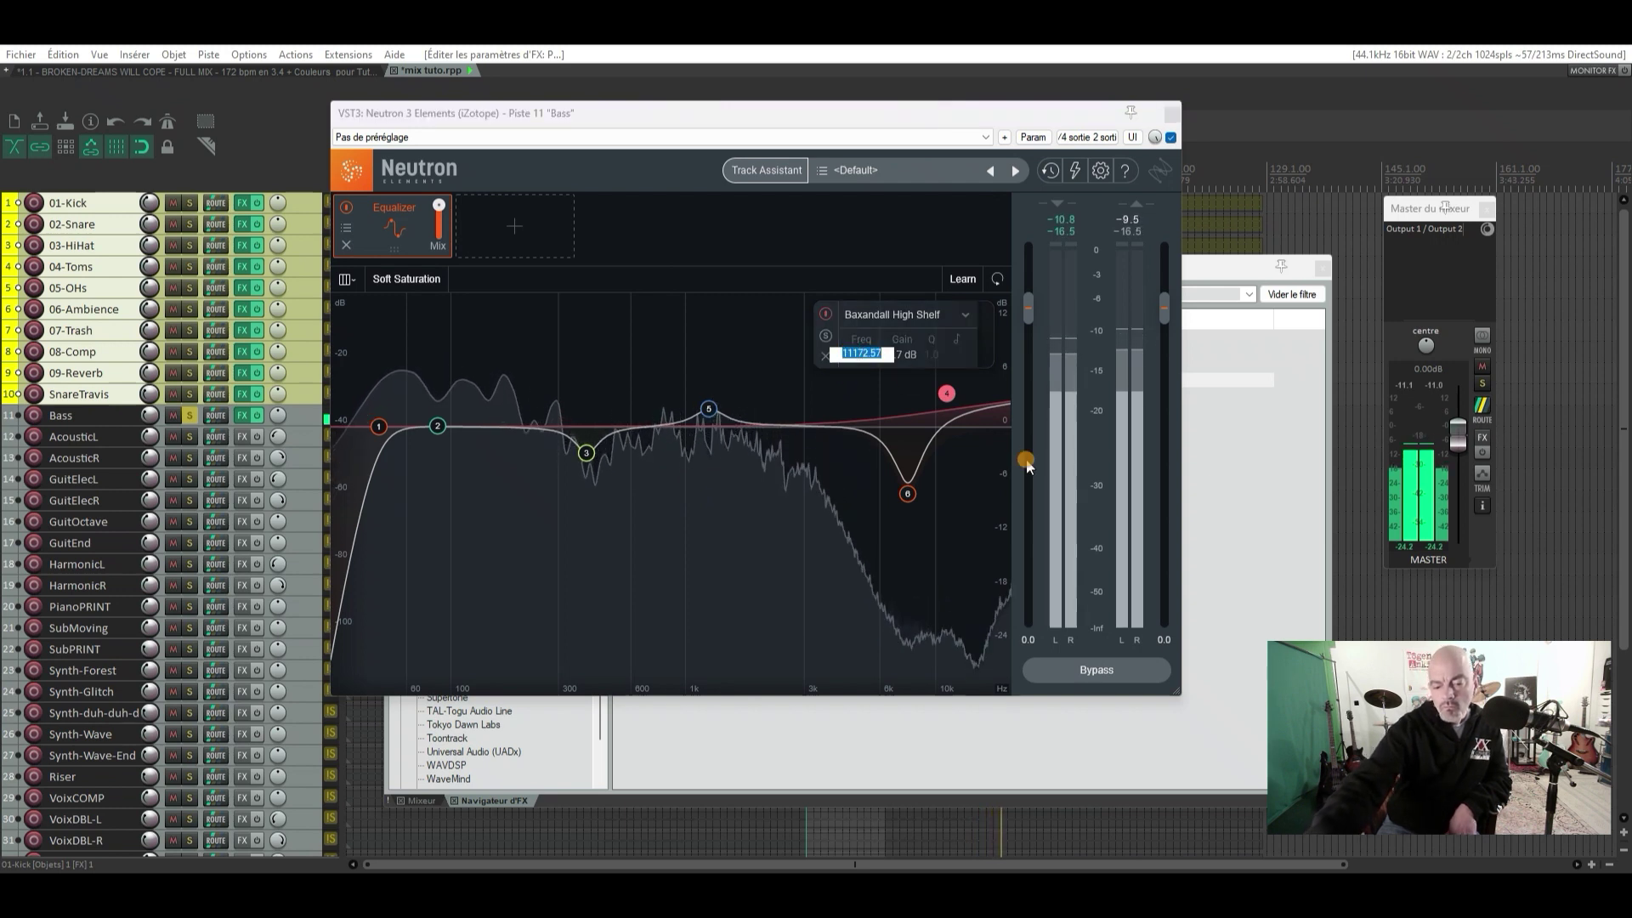
text(1)
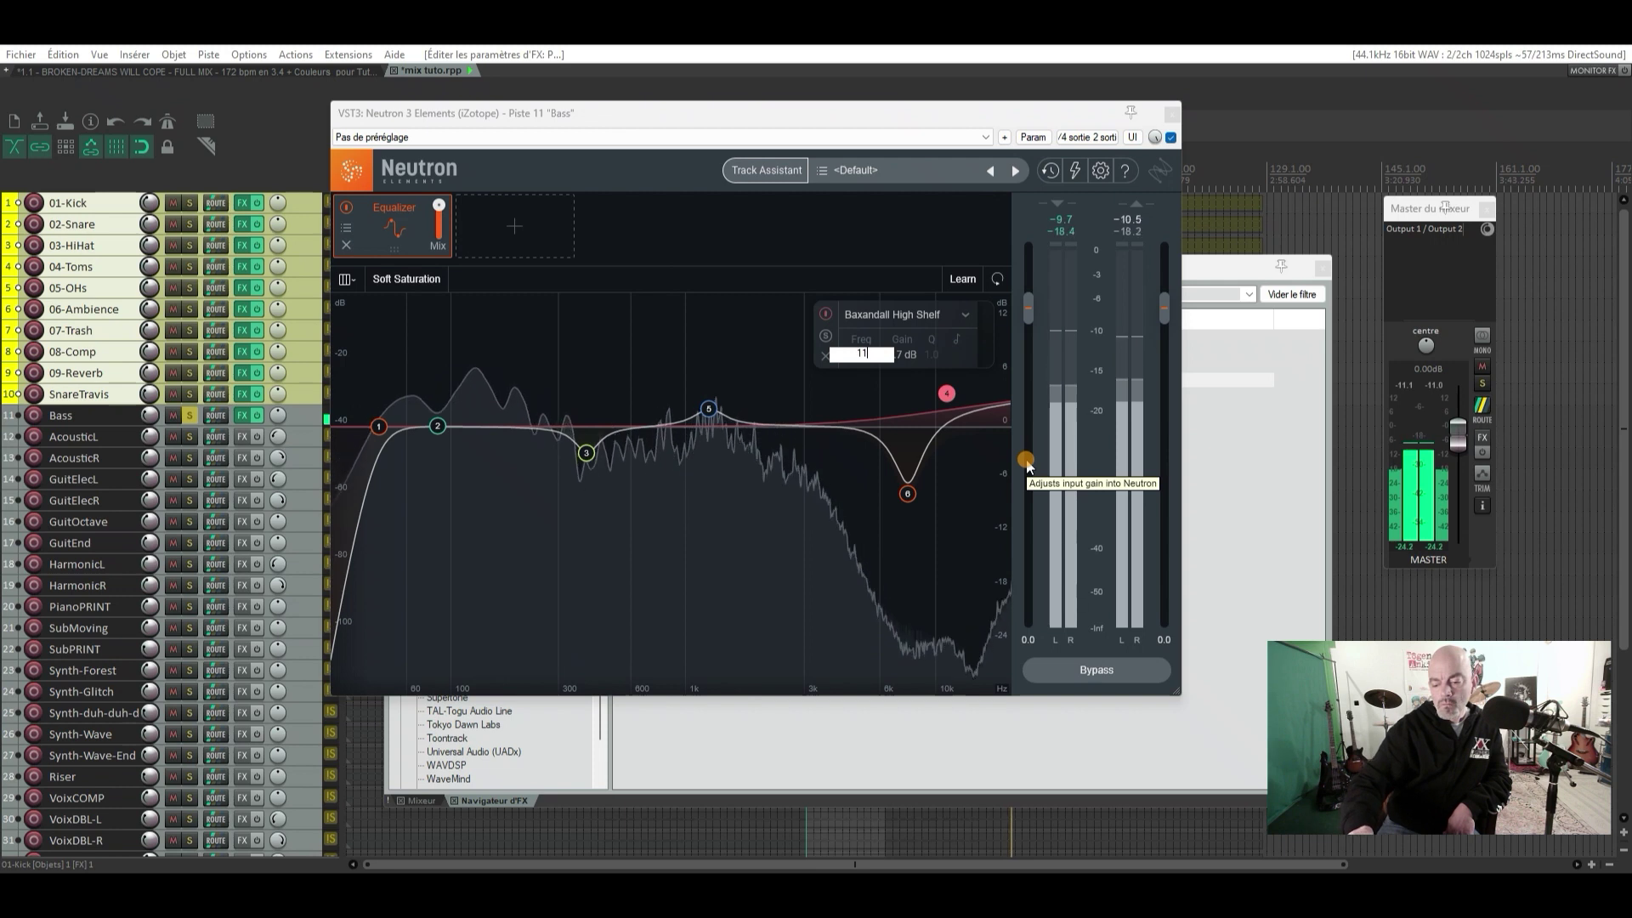
text(1)
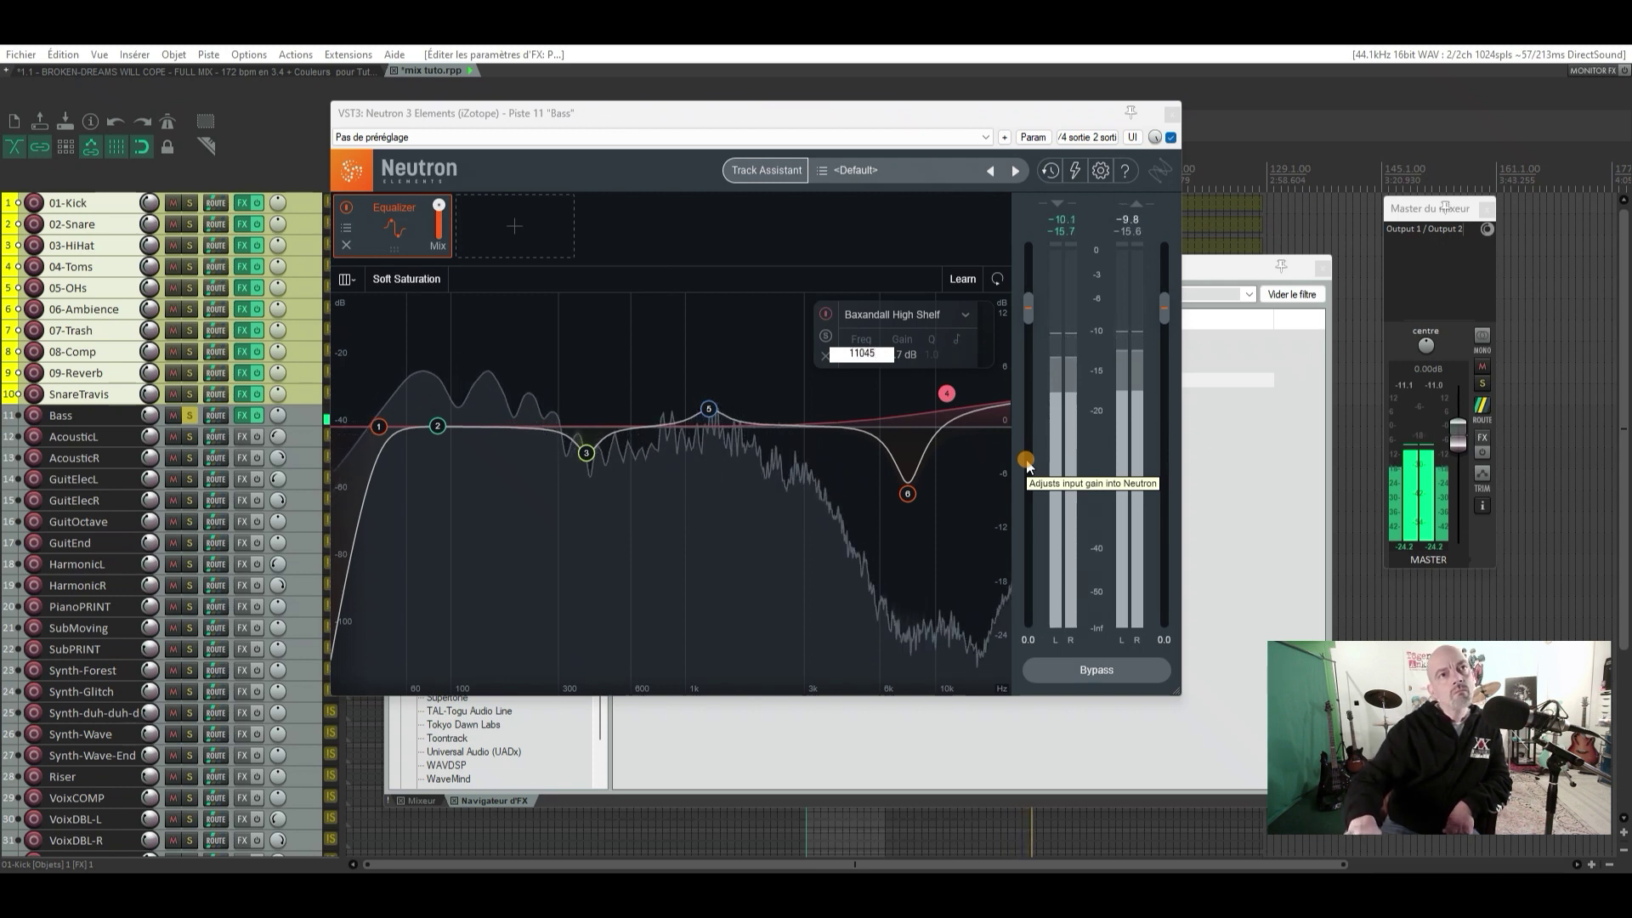
text(045)
key(Return)
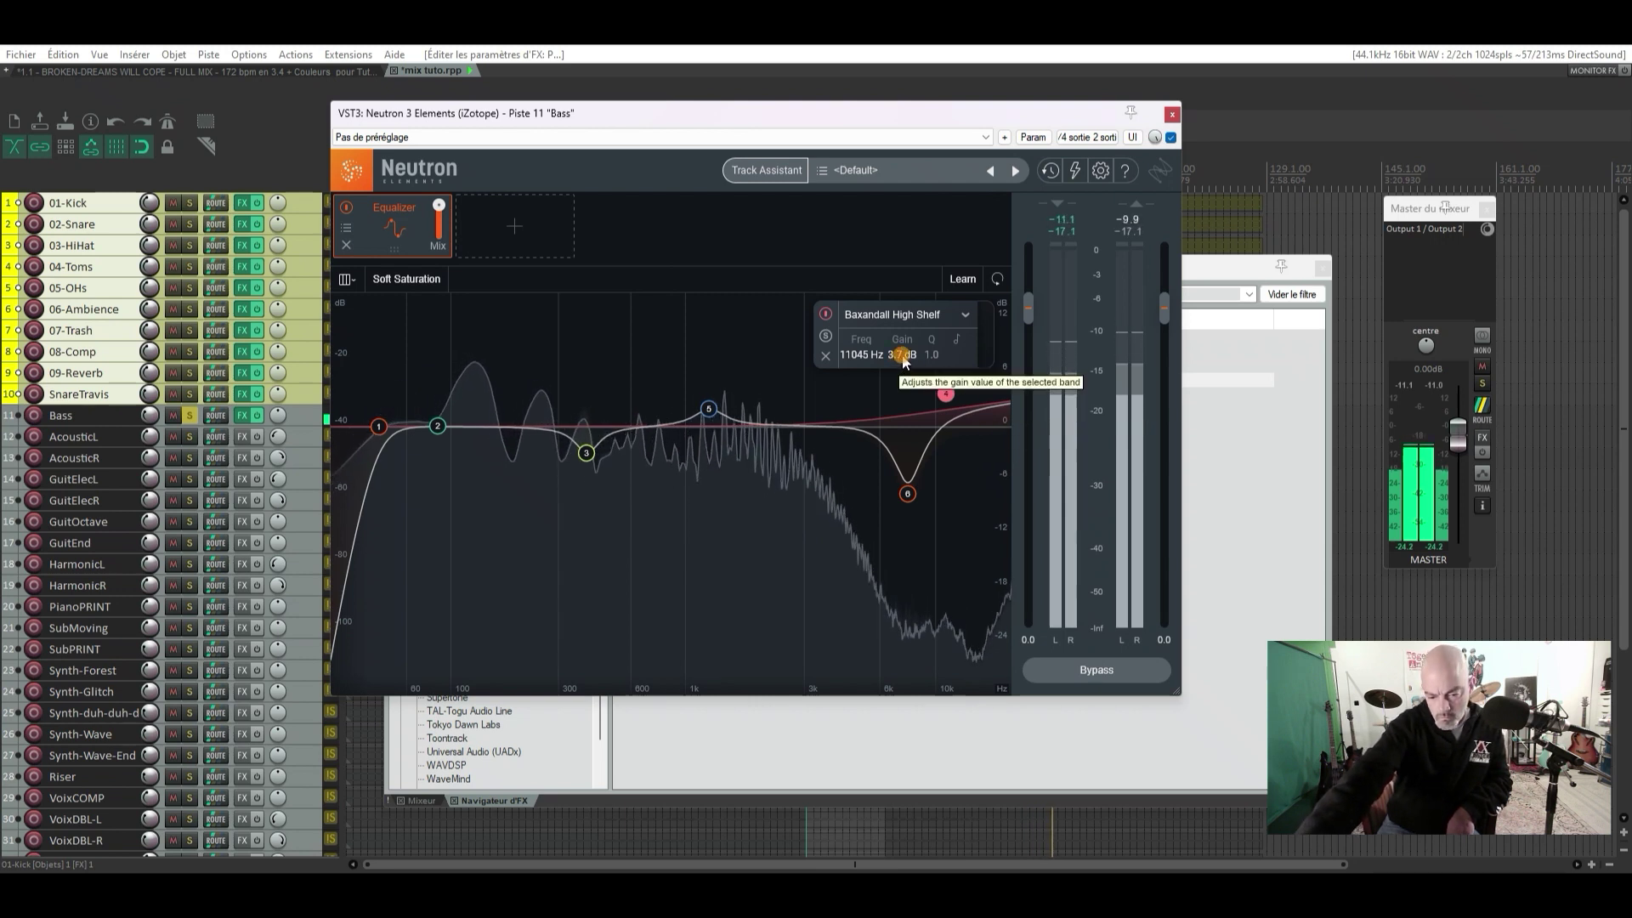
drag(904, 362, 907, 374)
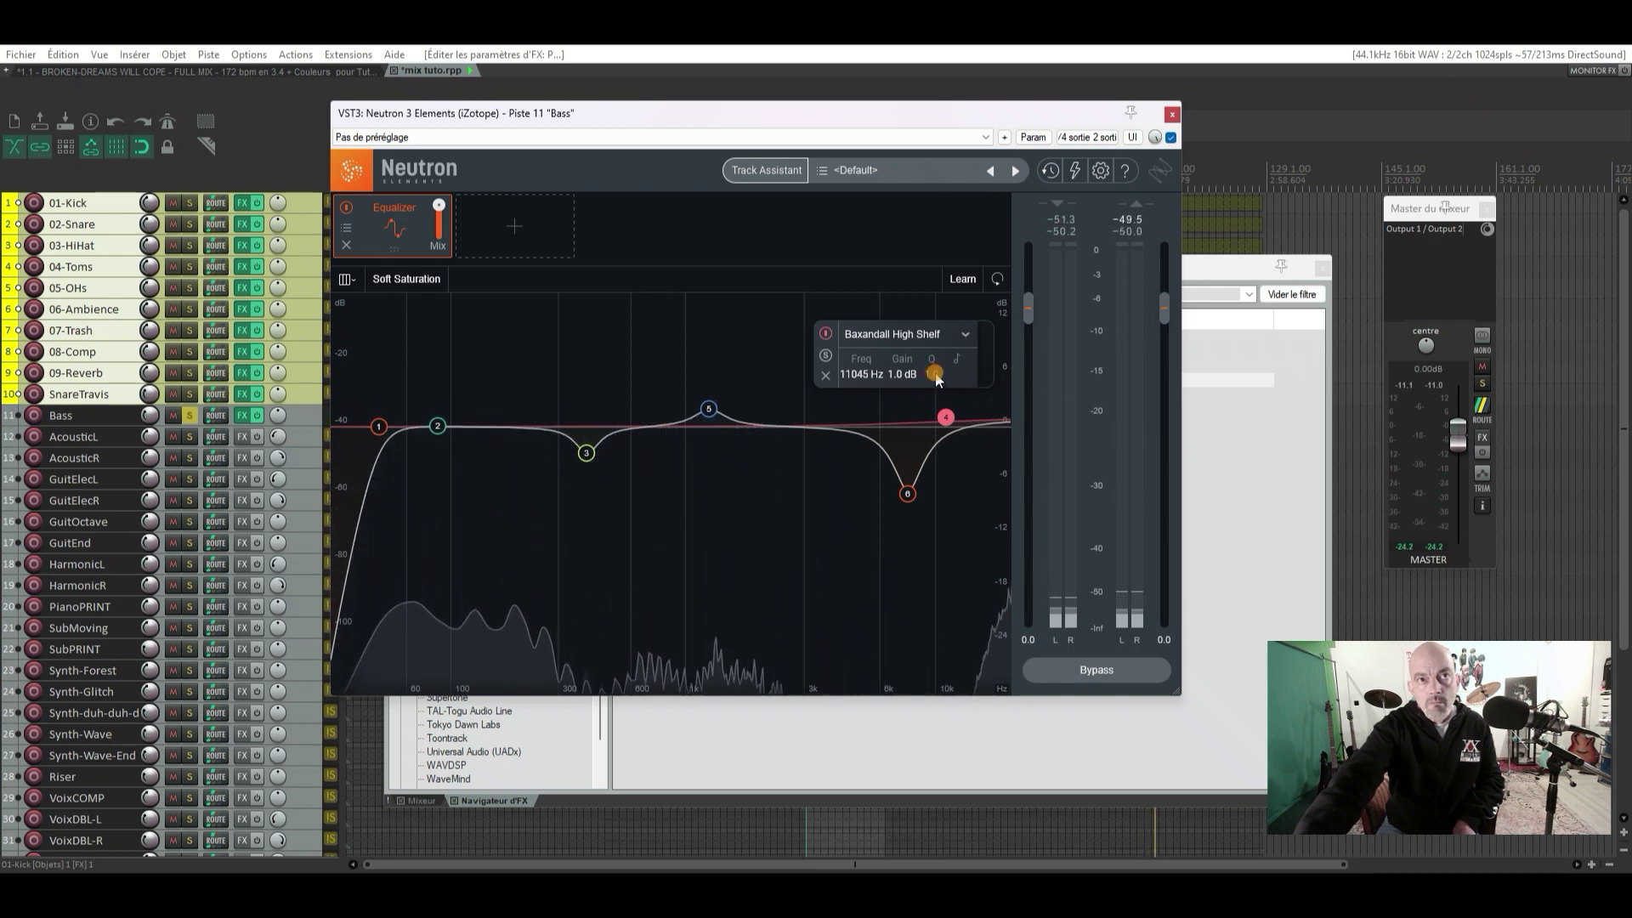
Play the bass and compare the sound with EQ band 4's high shelf disabled and enabled
key(space)
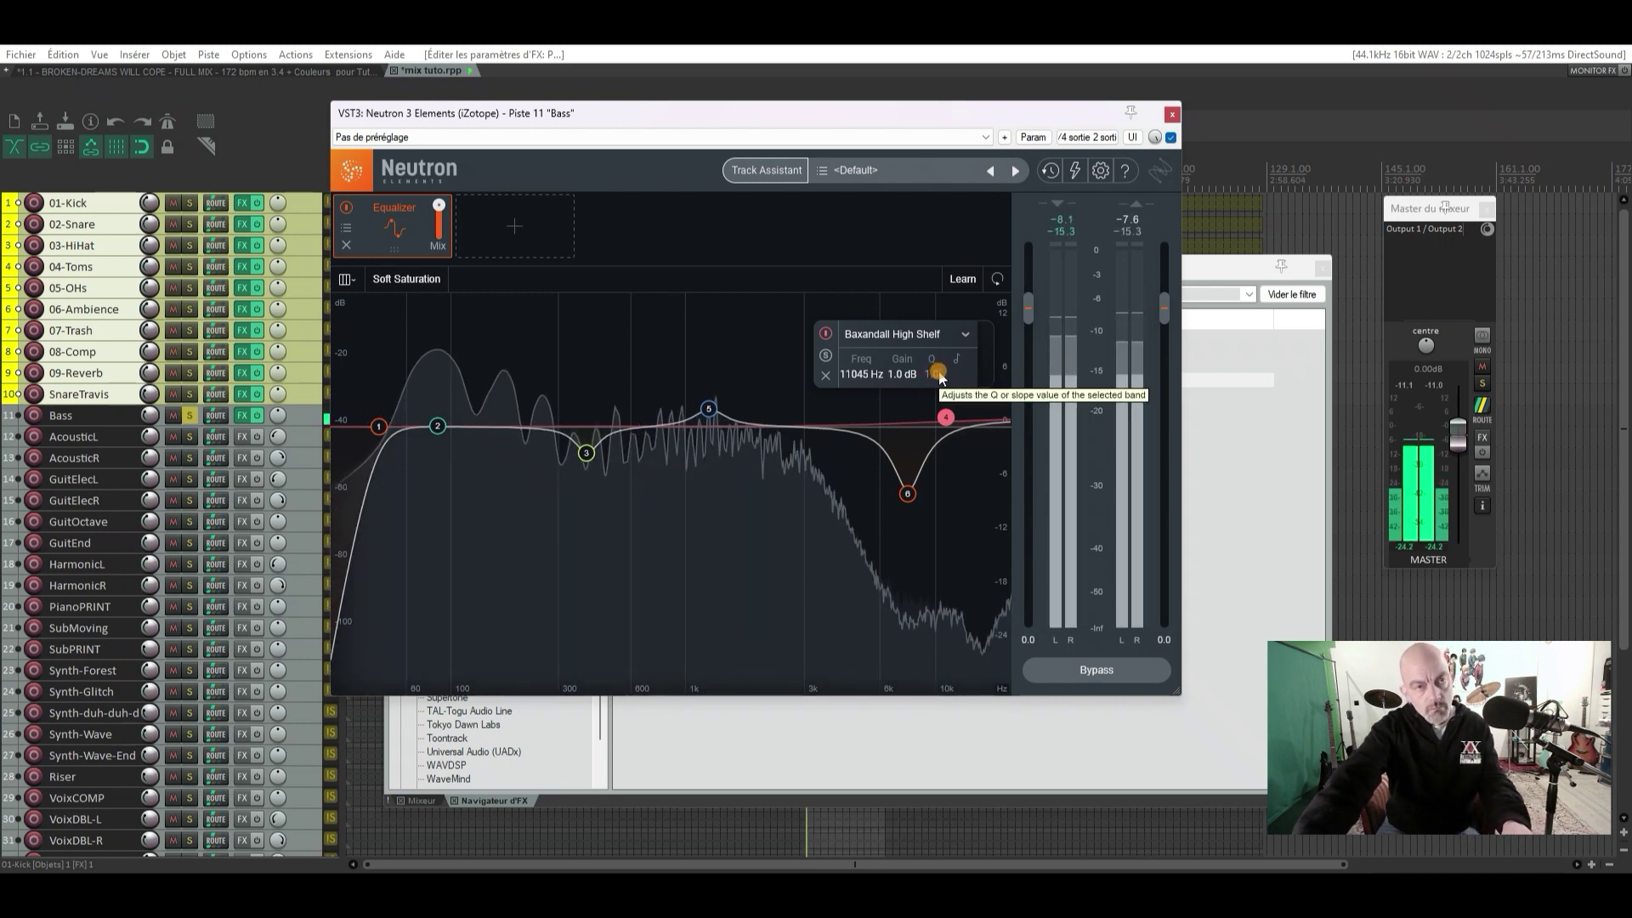
click(826, 332)
click(826, 333)
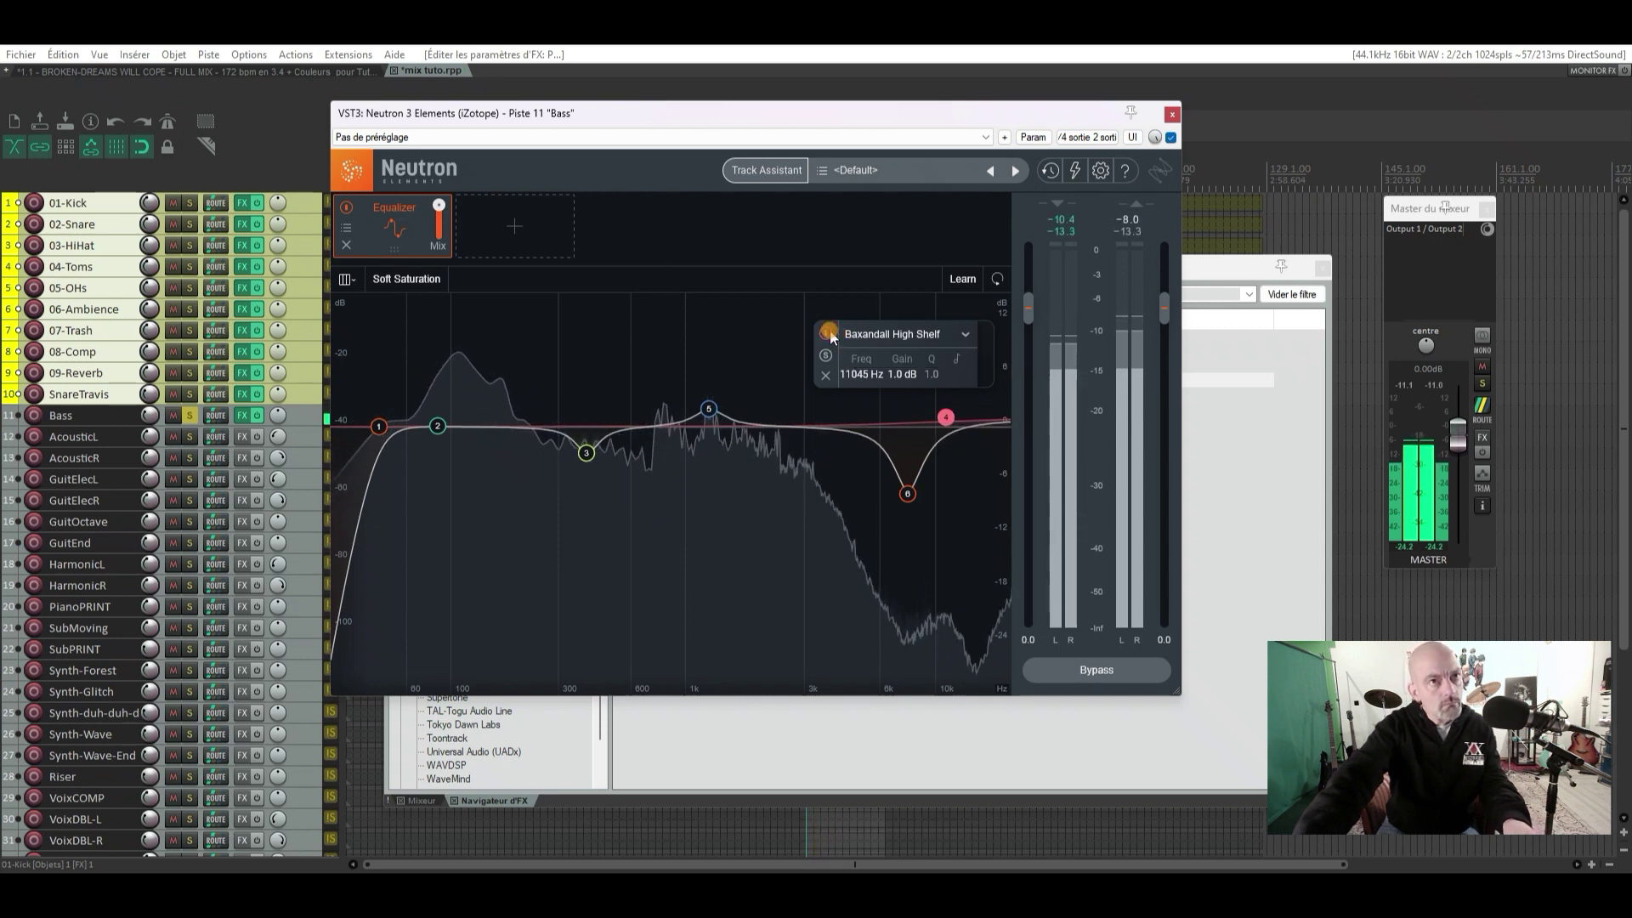
key(space)
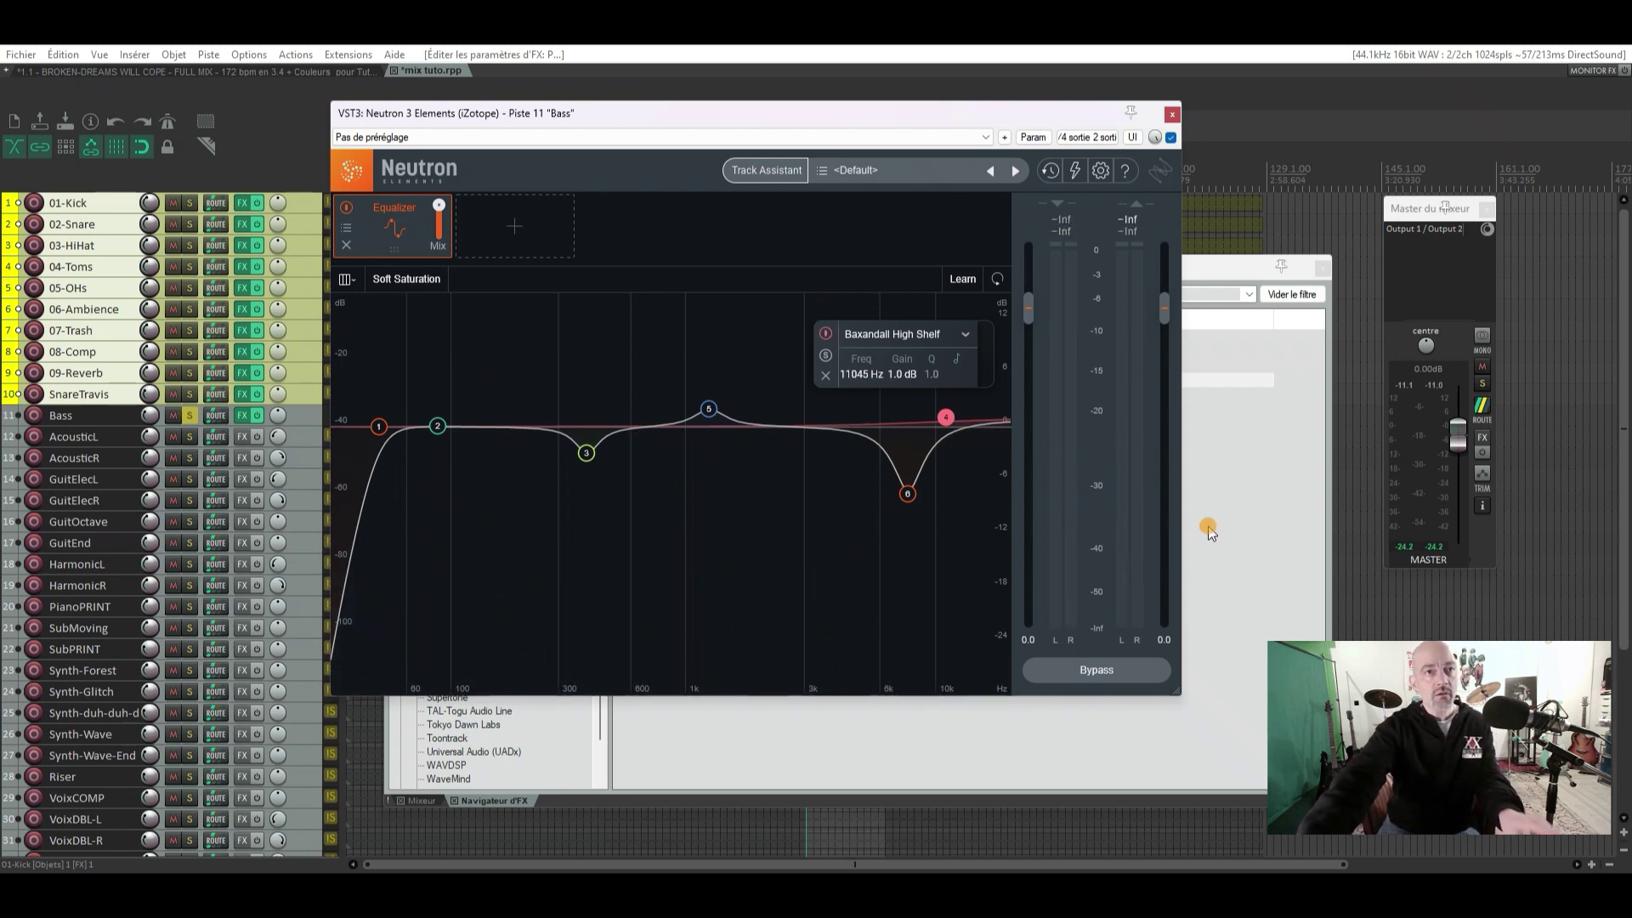
Add a Compressor module after the Equalizer, set its threshold to -20.0 dB during playback, and audition the bass
click(526, 240)
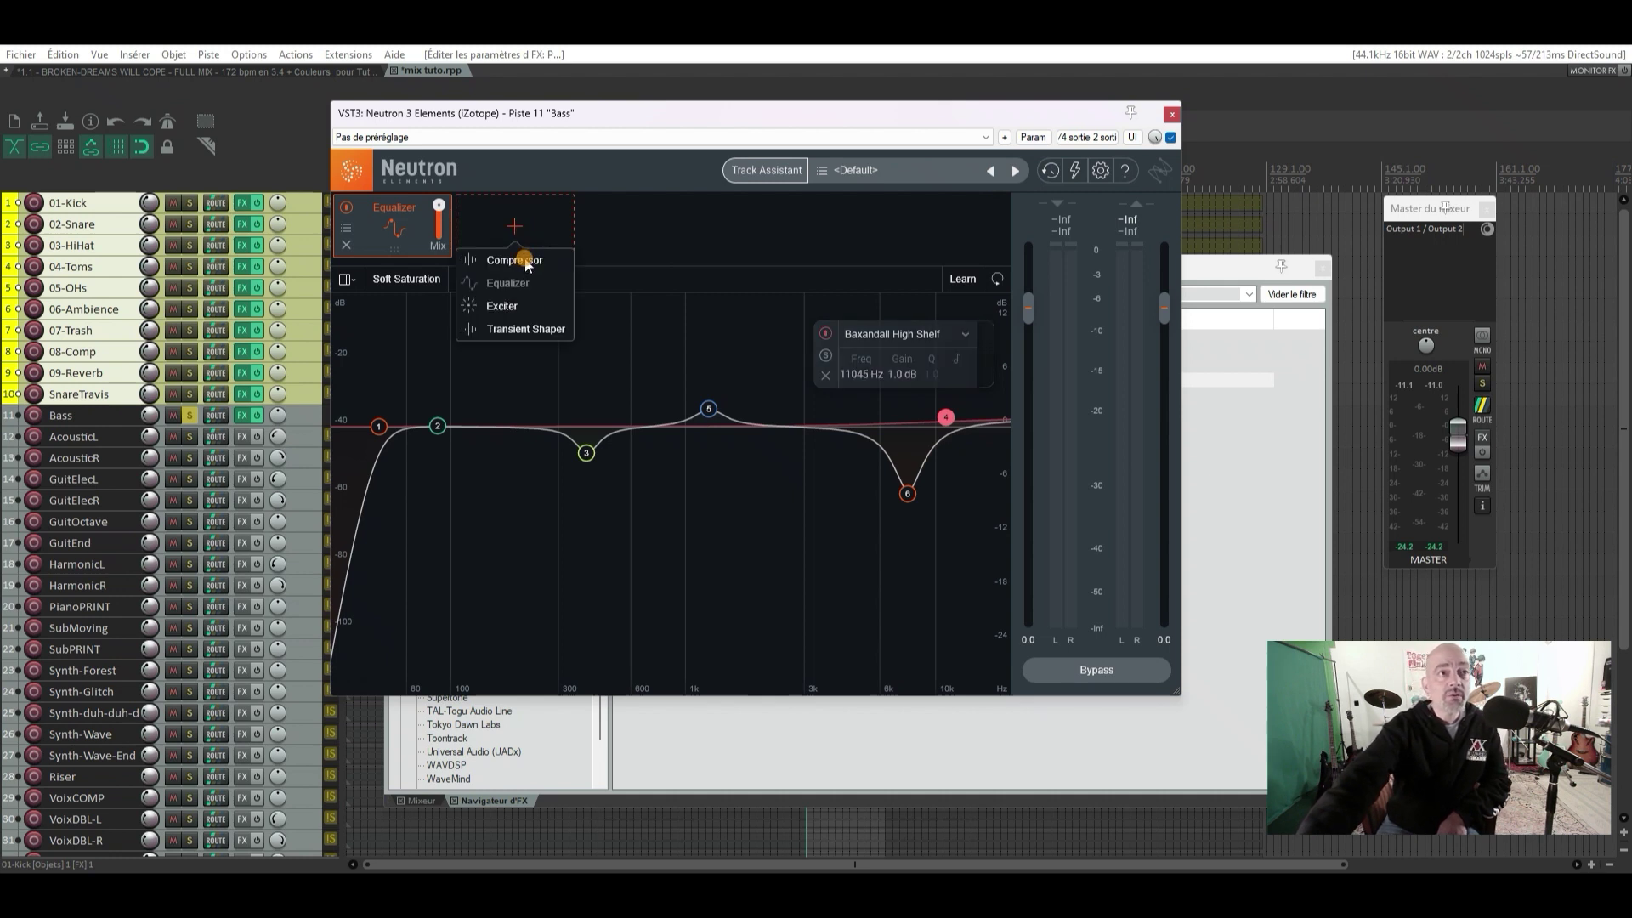
click(527, 262)
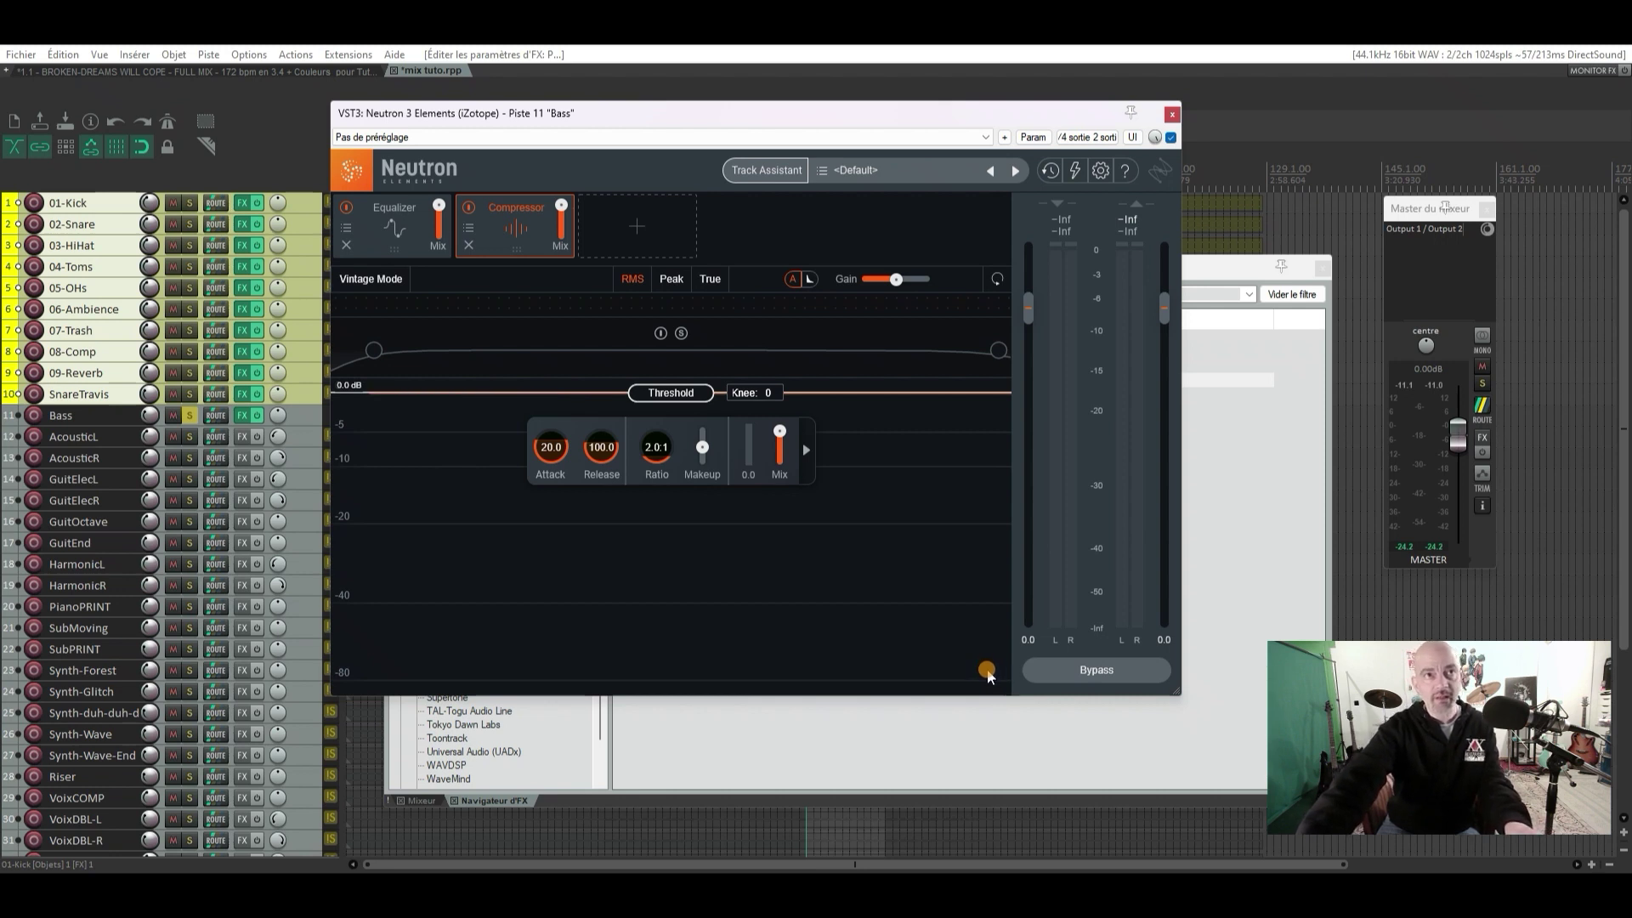
key(space)
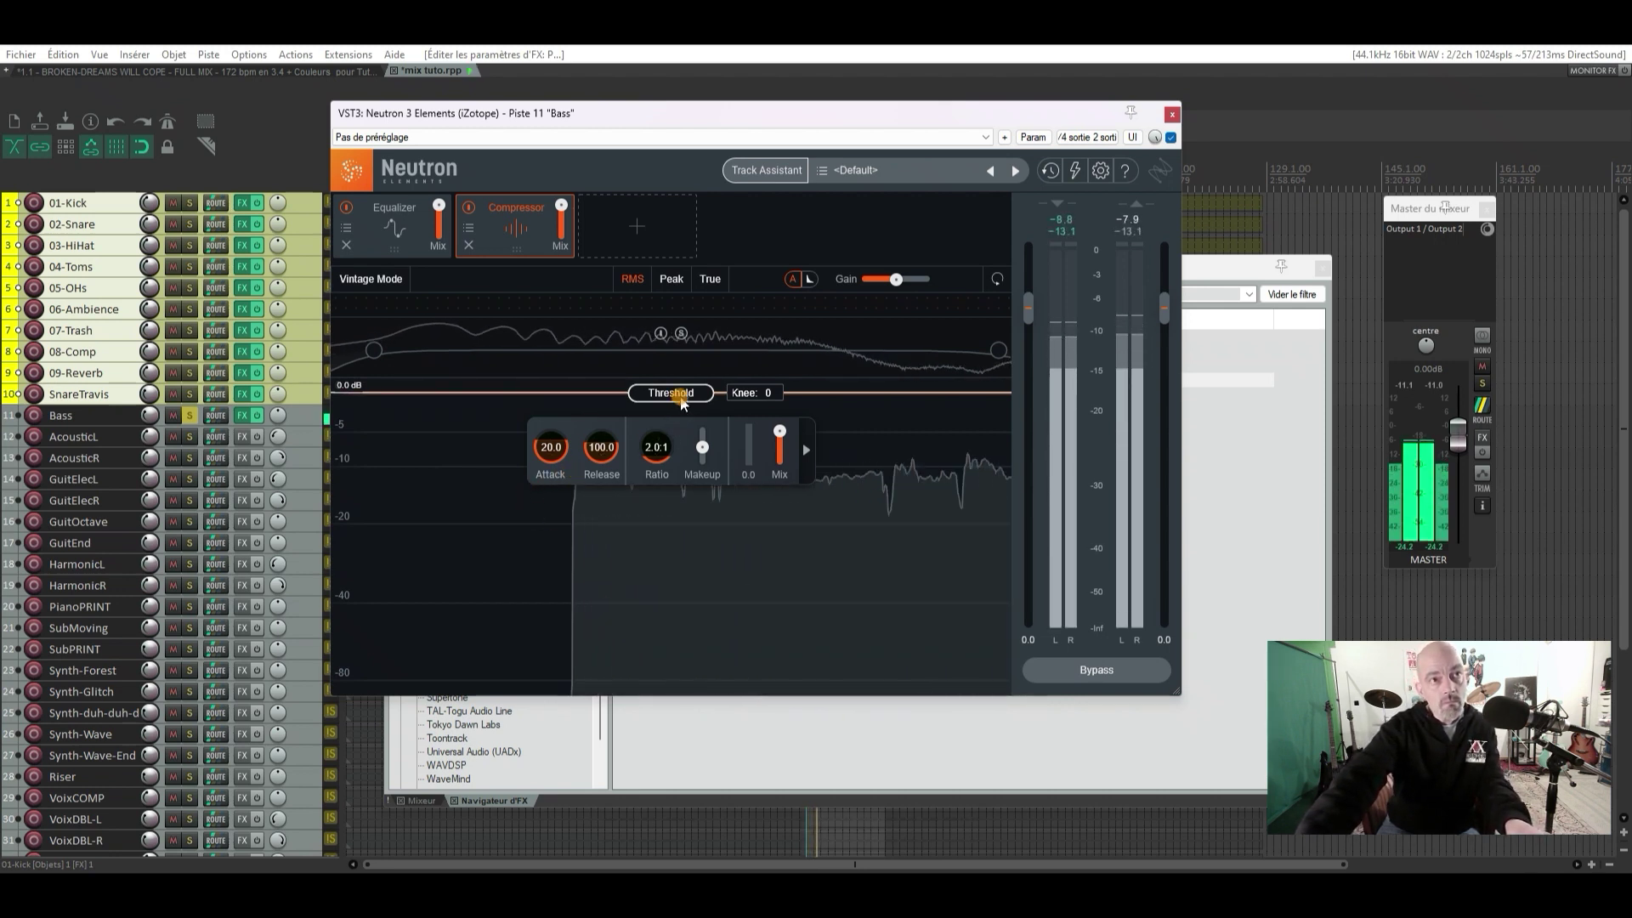
drag(685, 396, 685, 532)
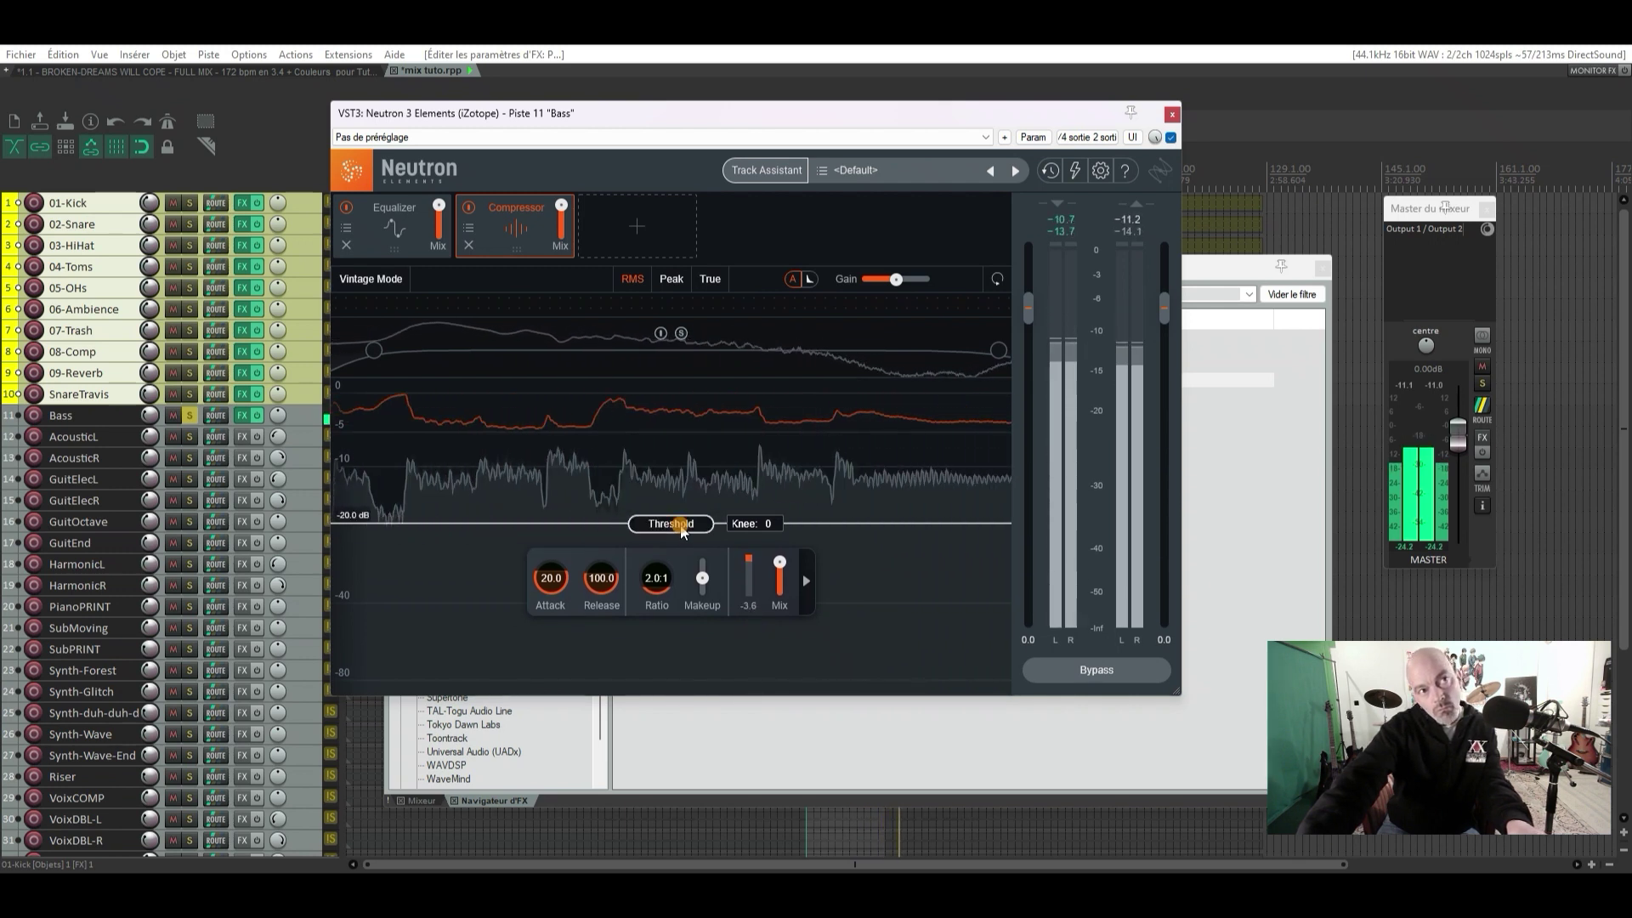
key(space)
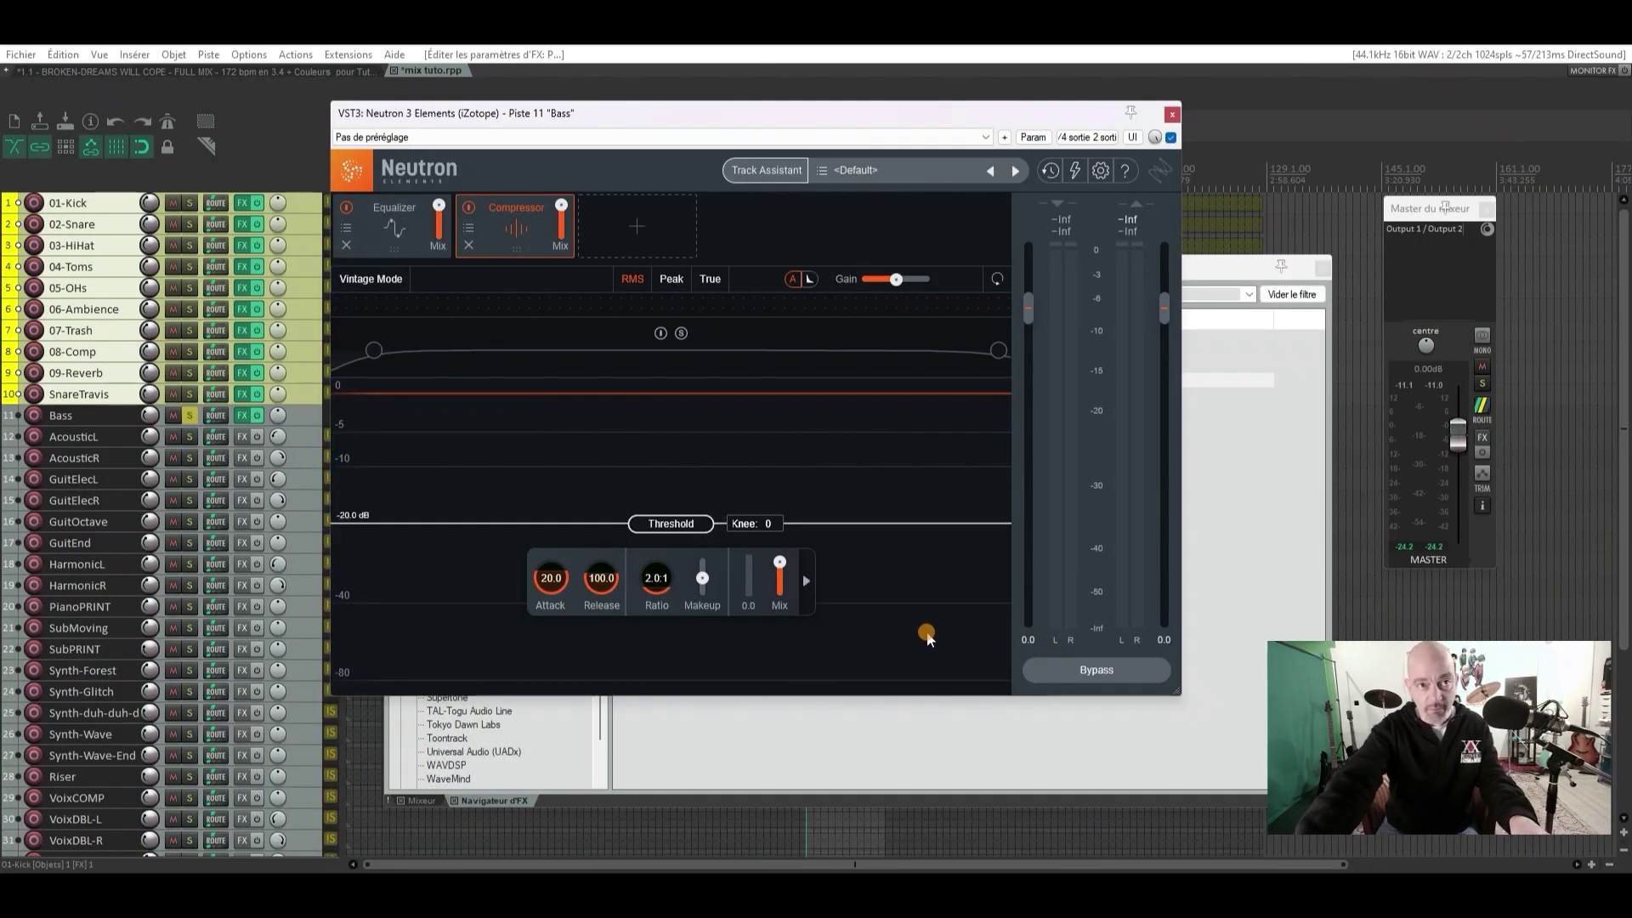
key(space)
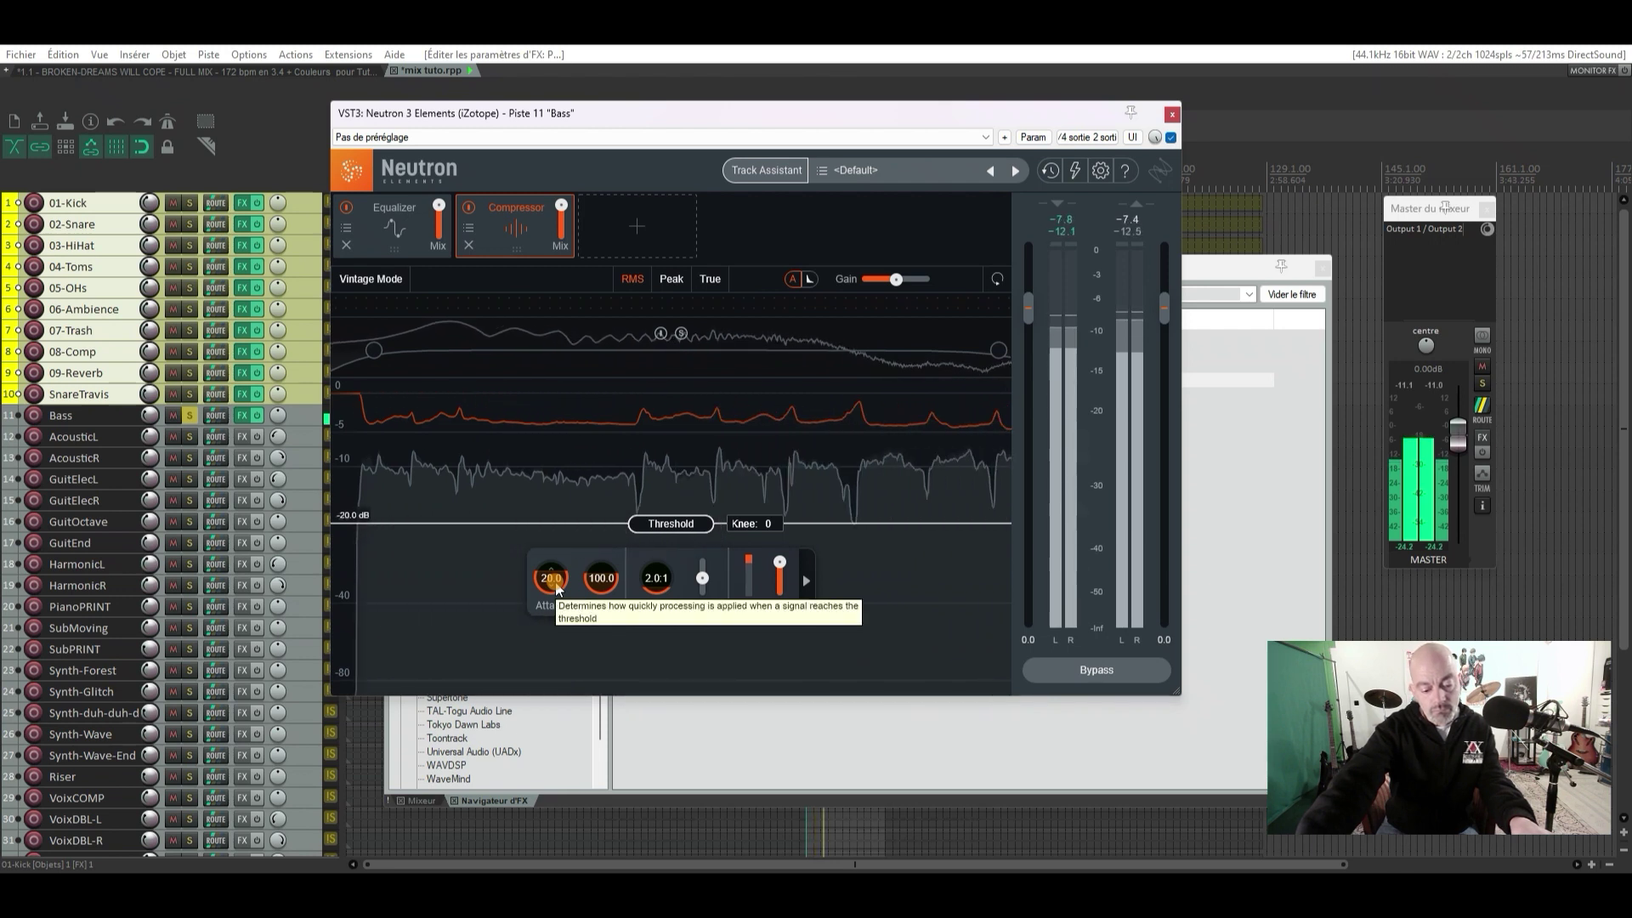
Set the compressor's attack to 24.9 ms and its release to 149.2 ms while the bass plays
scroll(557, 589, down, 3)
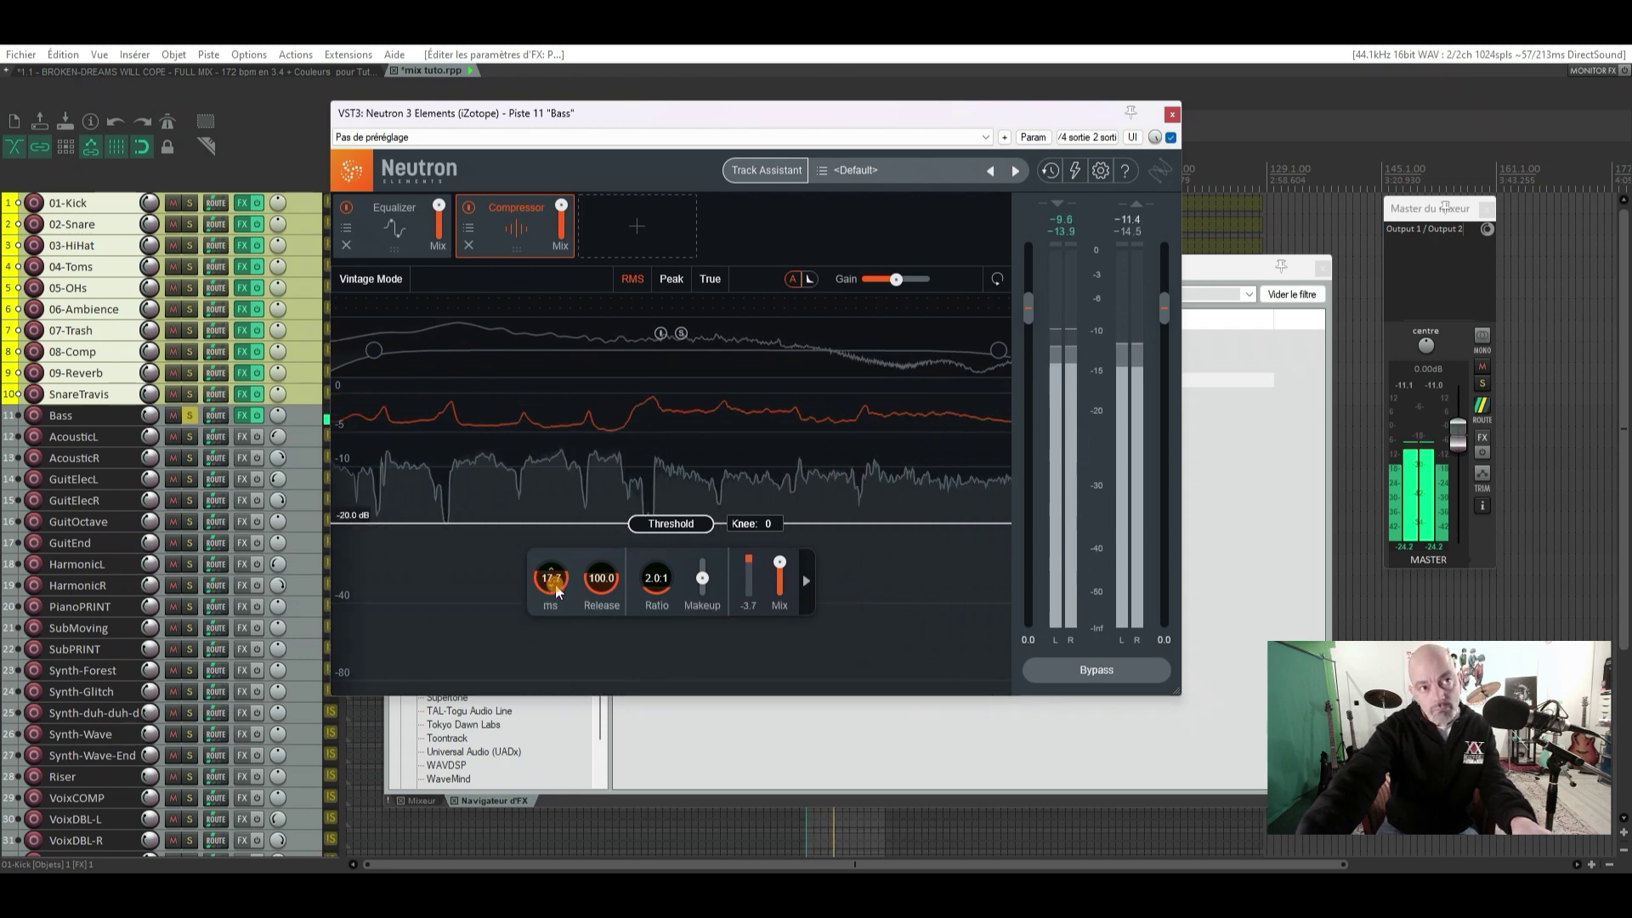
scroll(557, 589, up, 4)
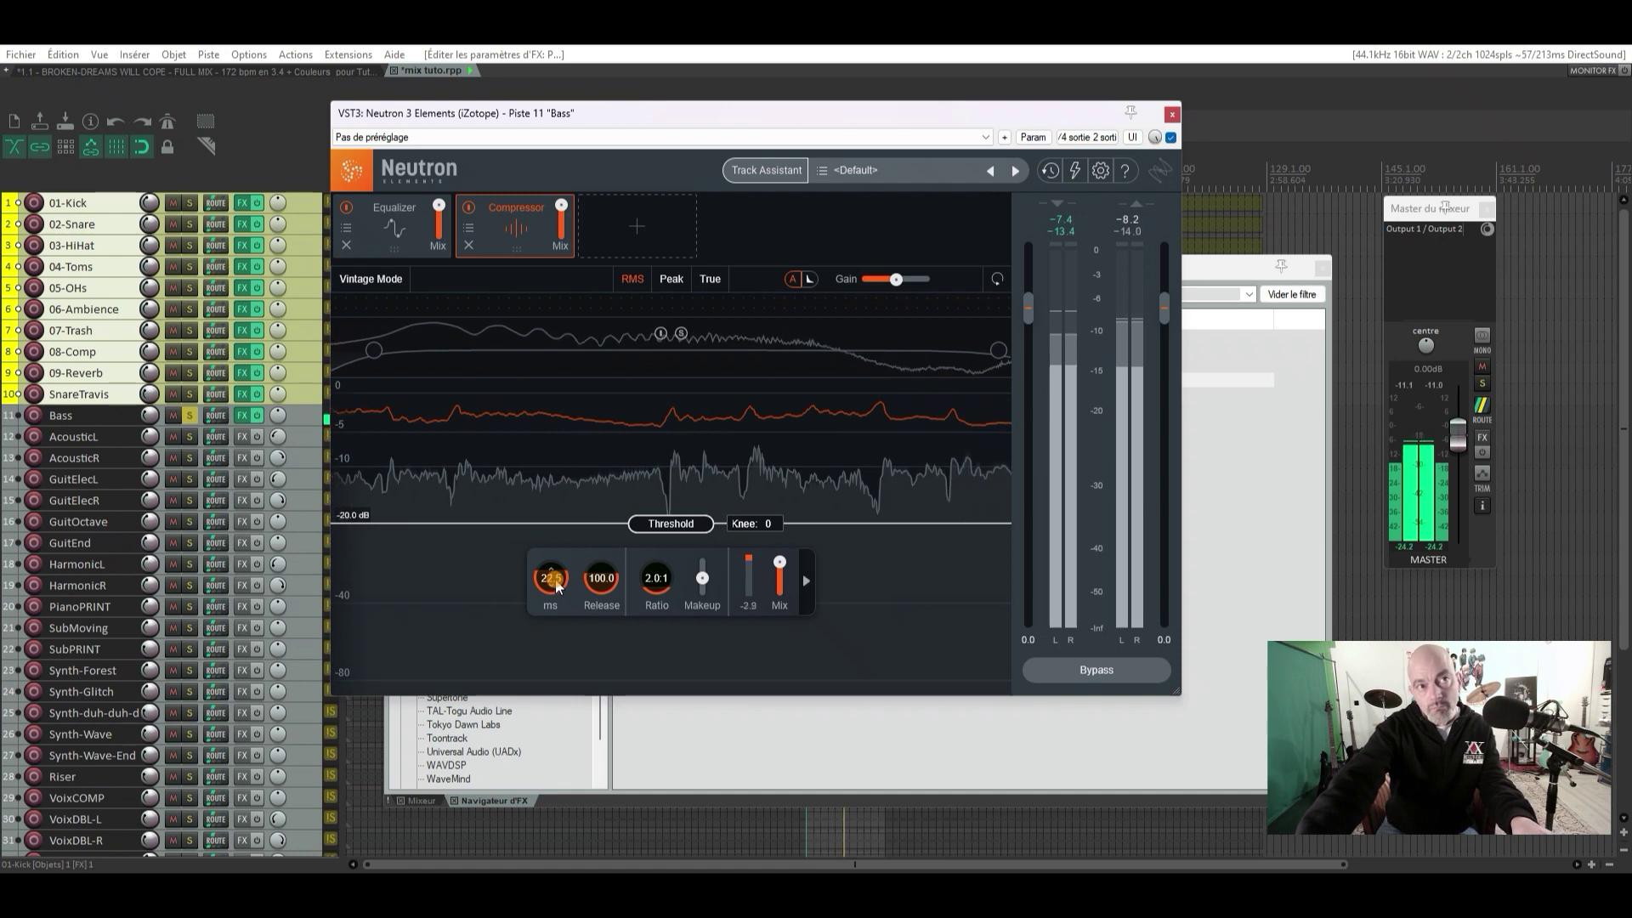
scroll(557, 586, up, 2)
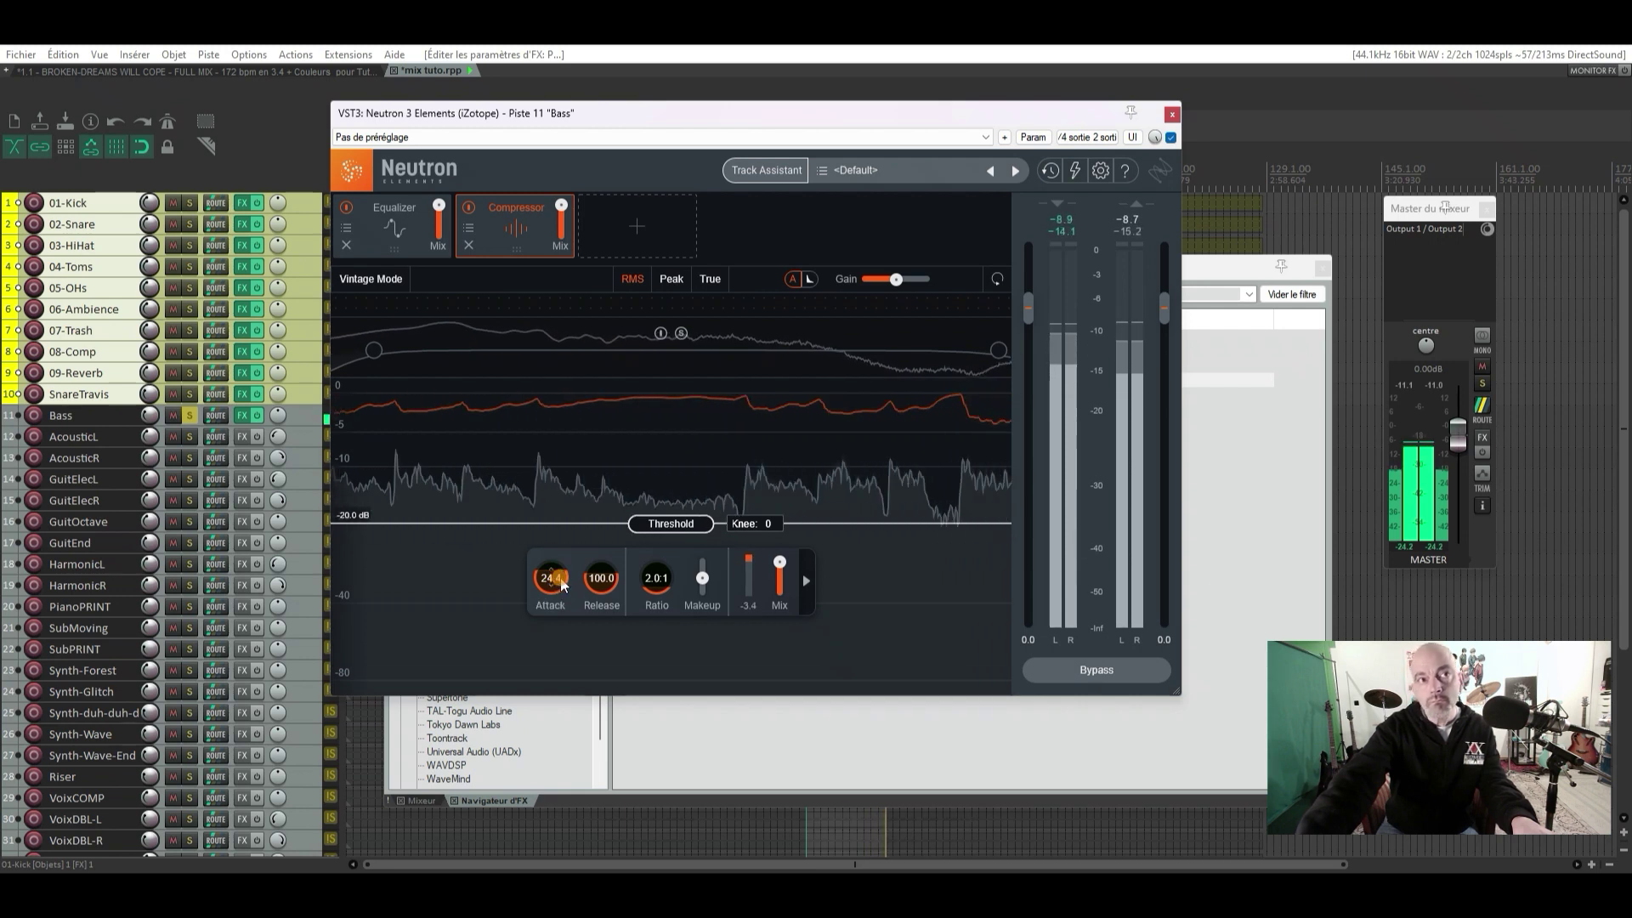
double_click(564, 586)
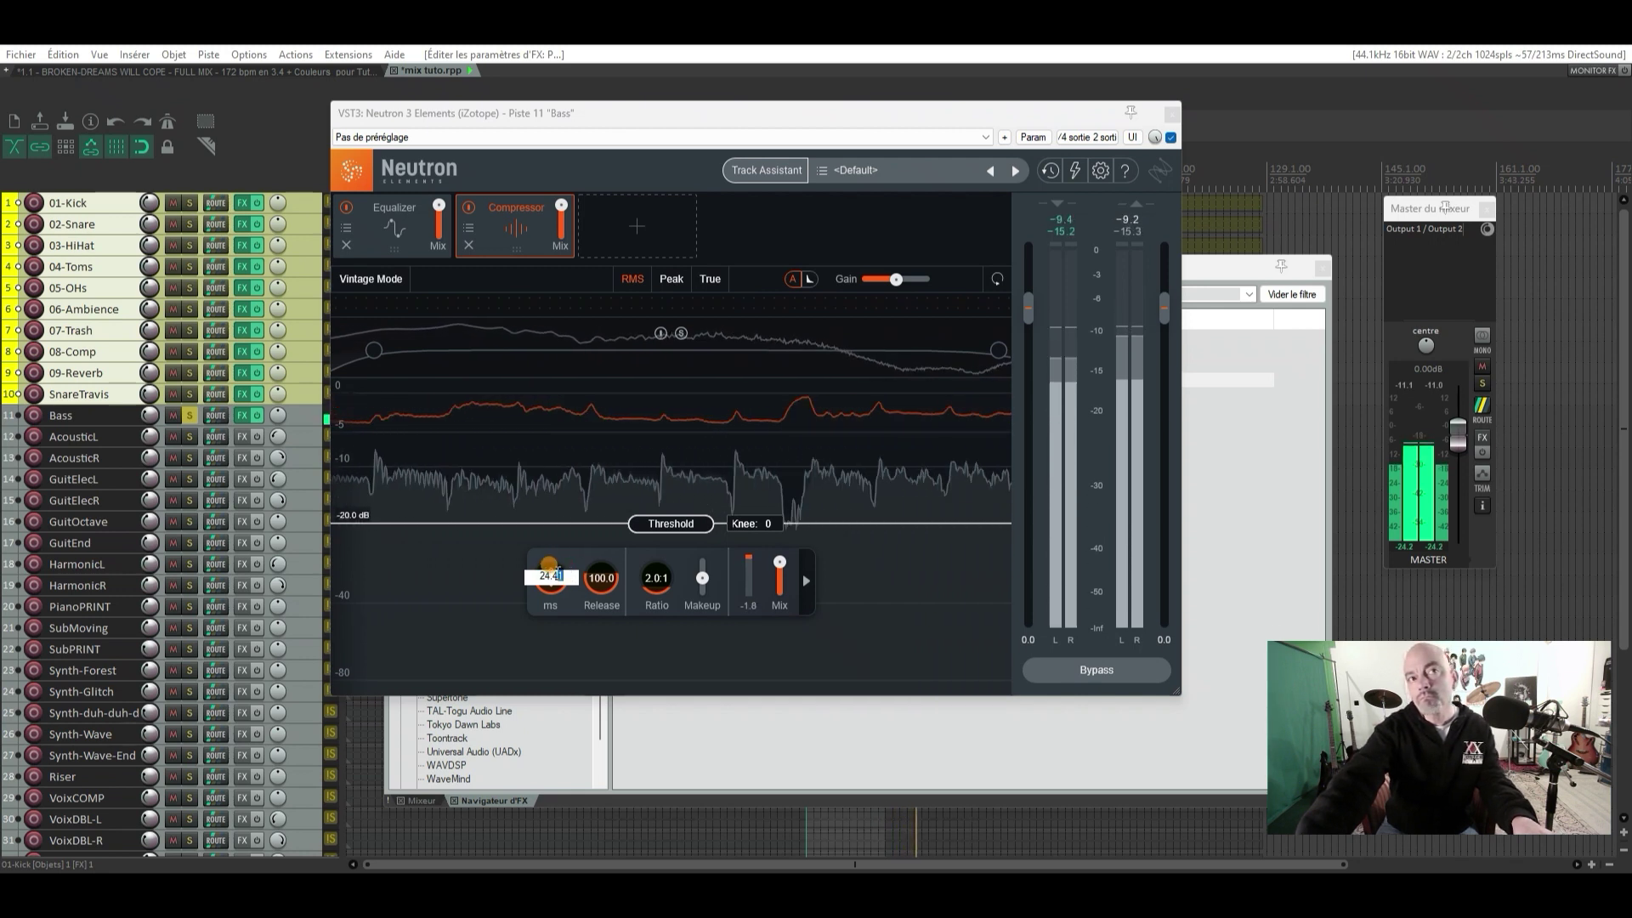
text(9)
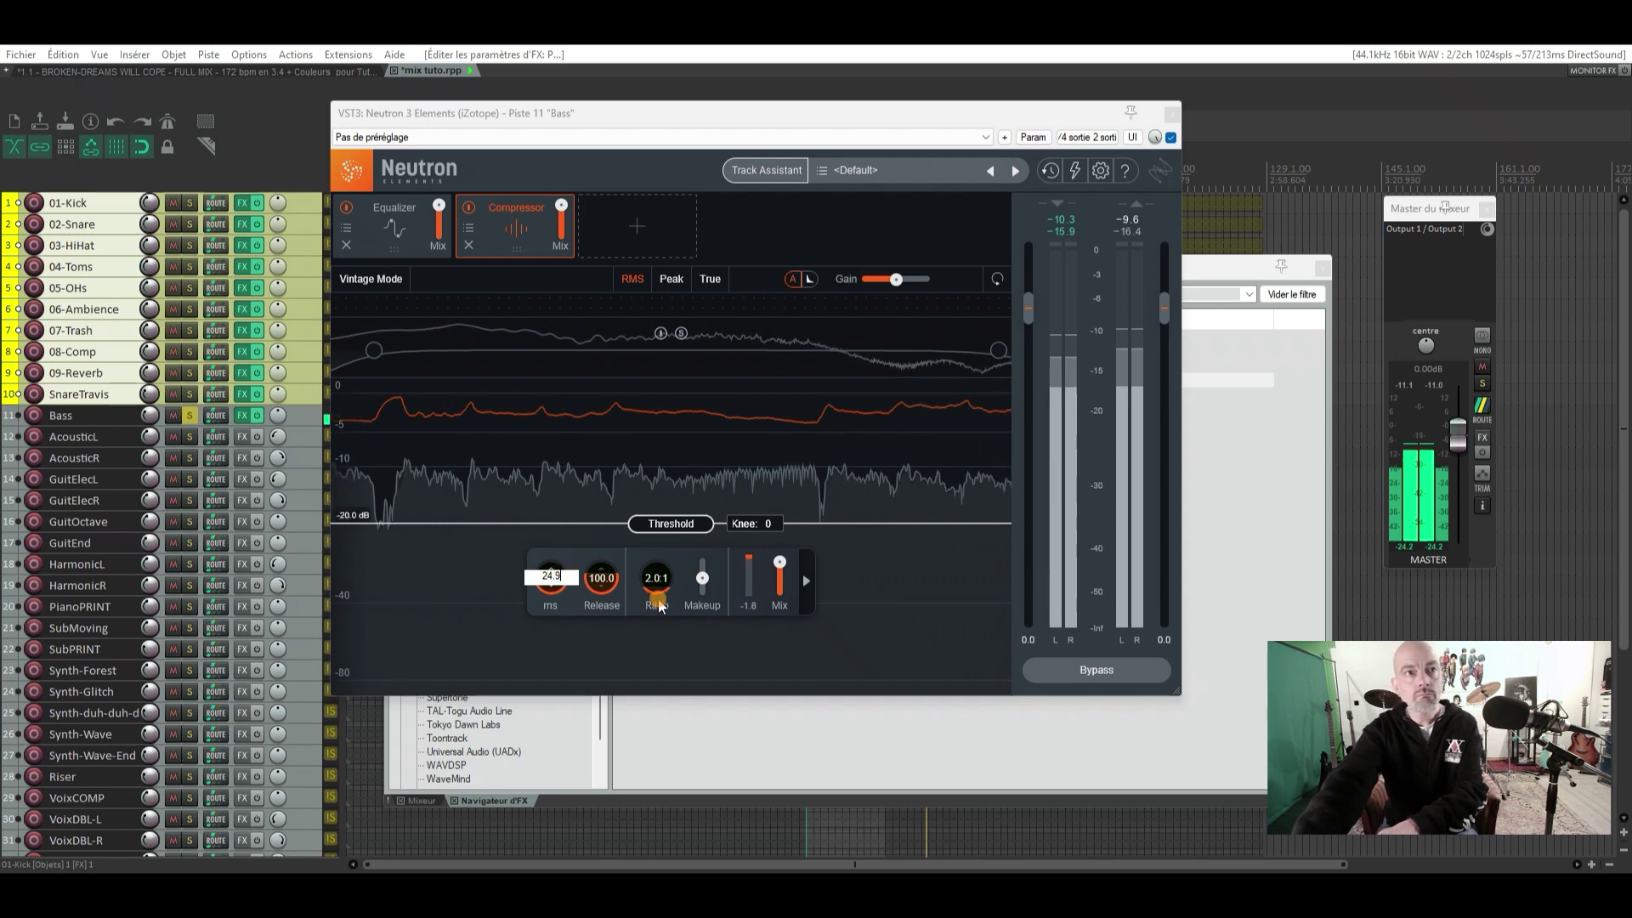
key(Return)
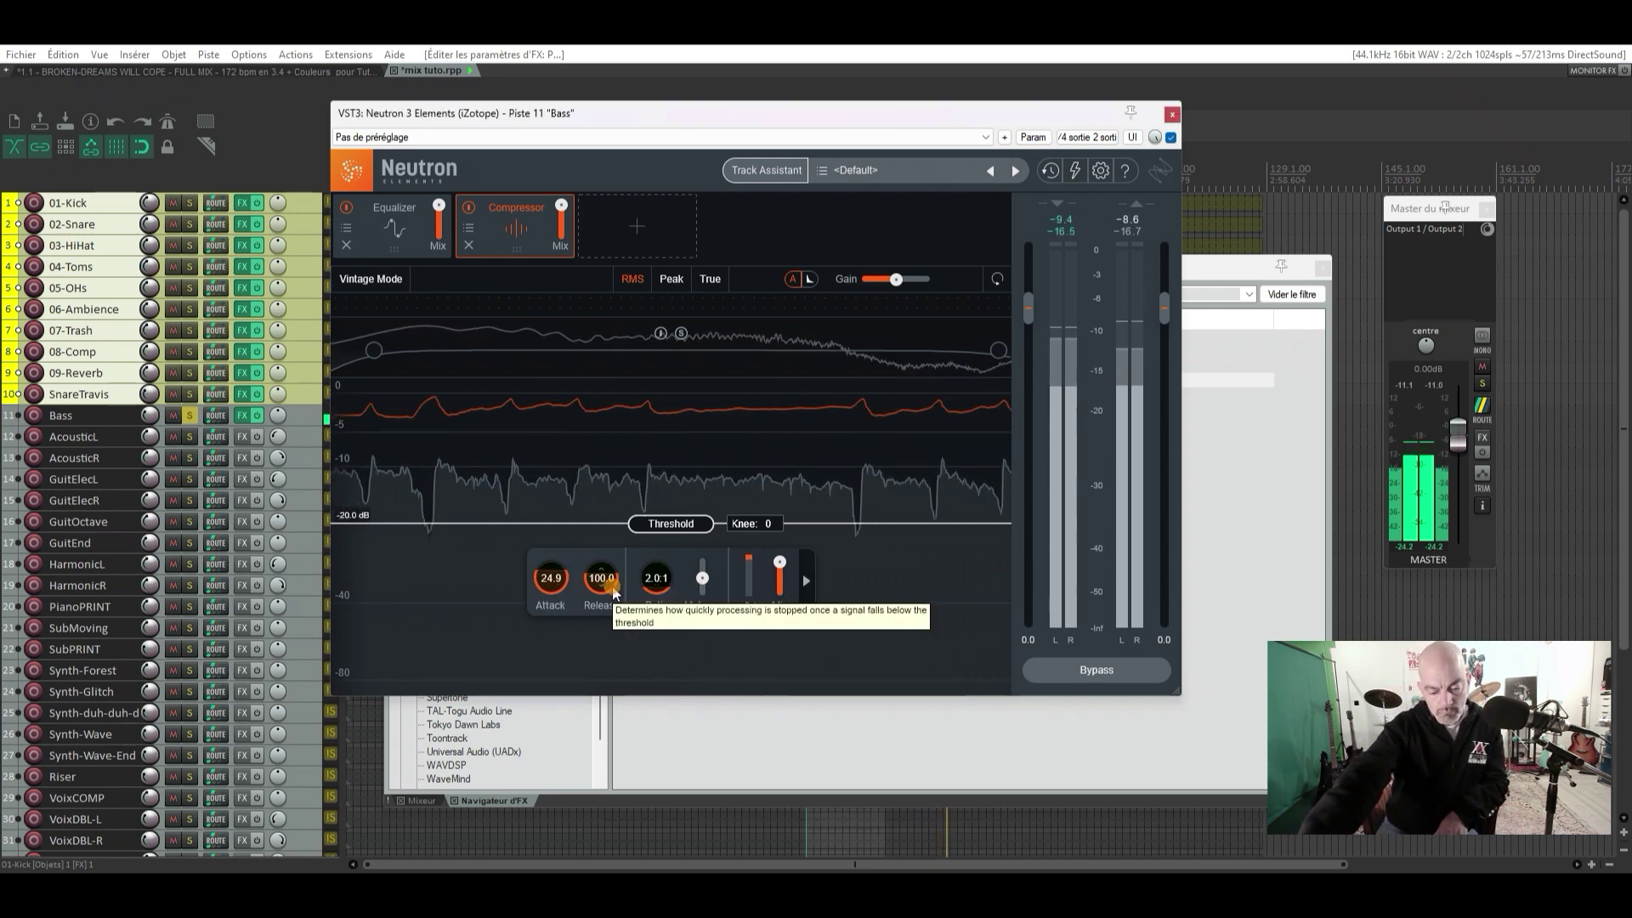
drag(610, 590, 609, 577)
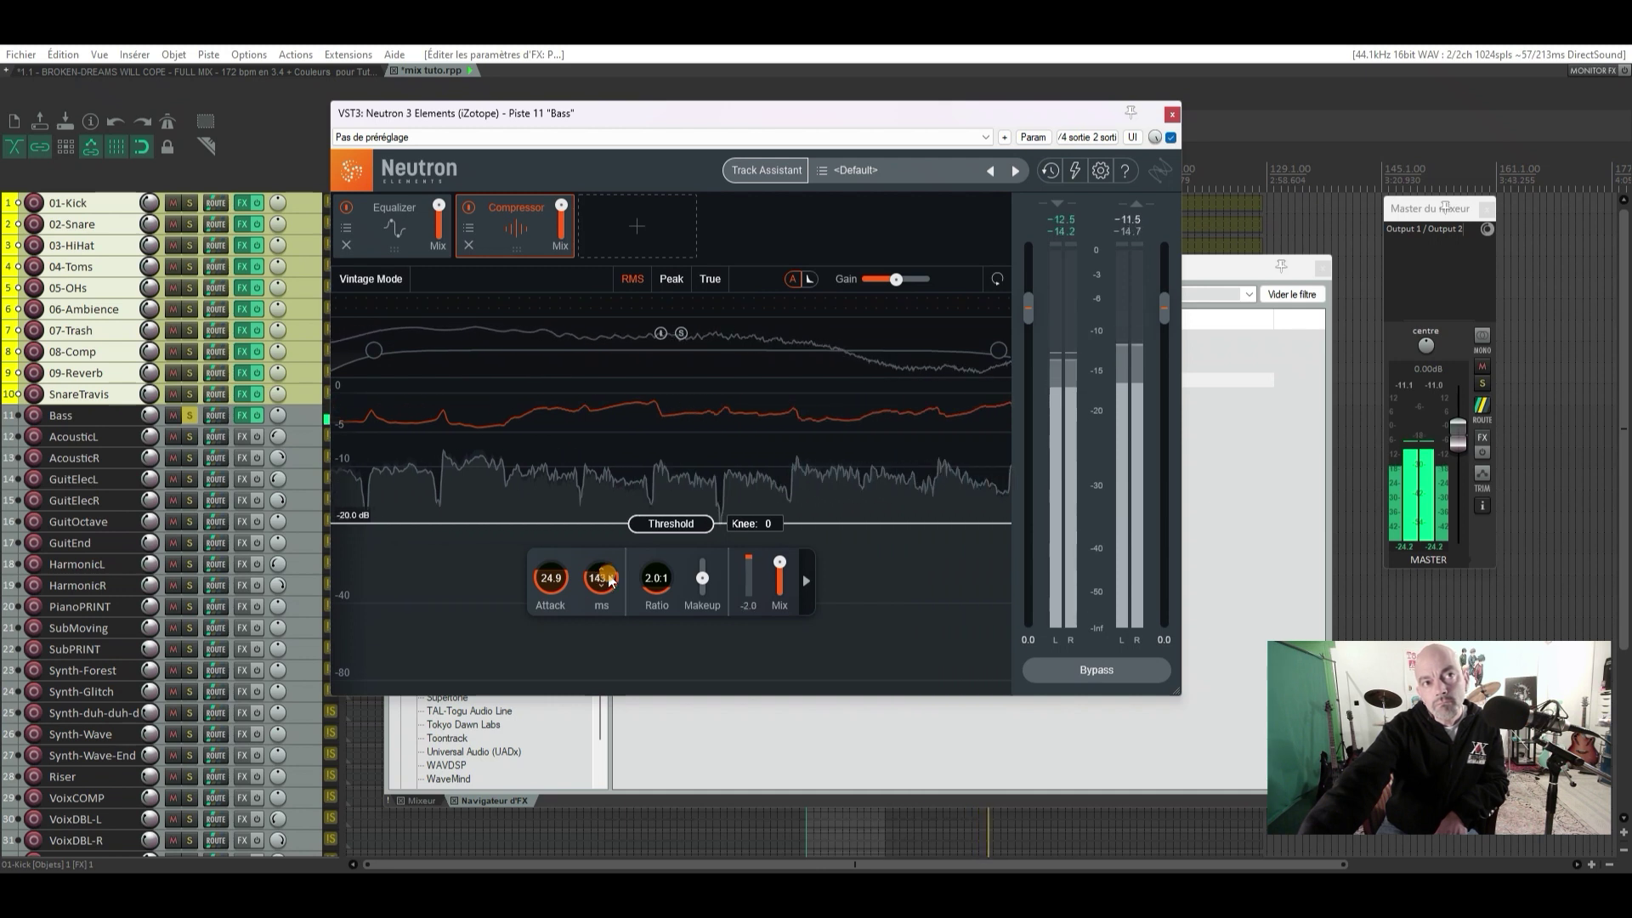
drag(609, 580, 610, 580)
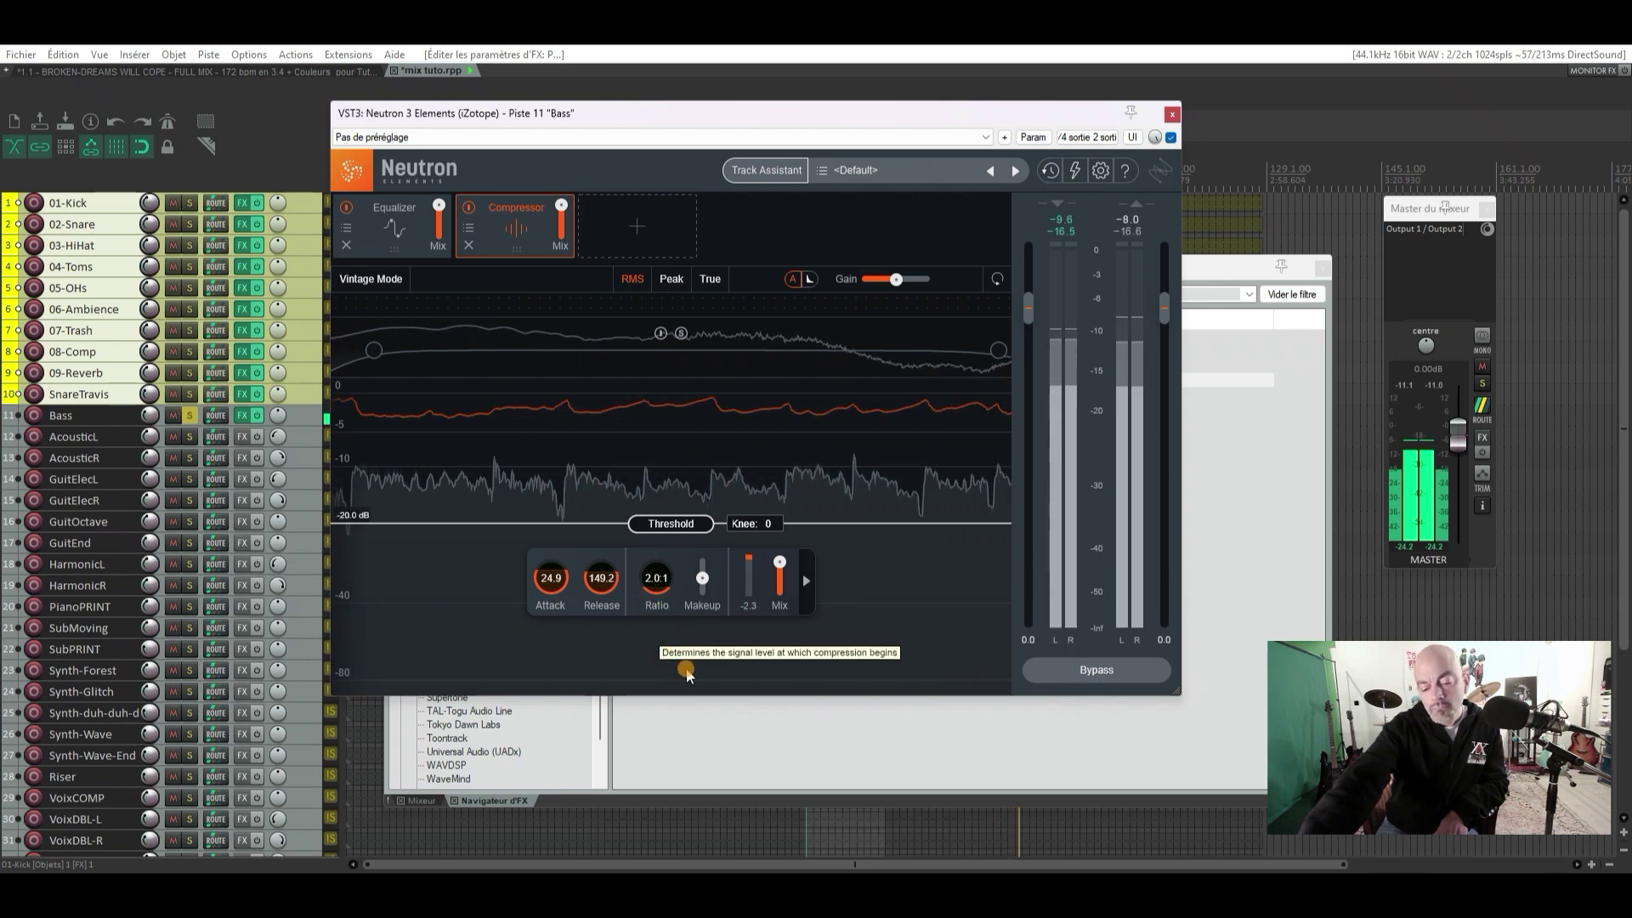
Lower the compressor's own mix slightly below 100% to blend some unprocessed bass with the compressed signal
click(710, 607)
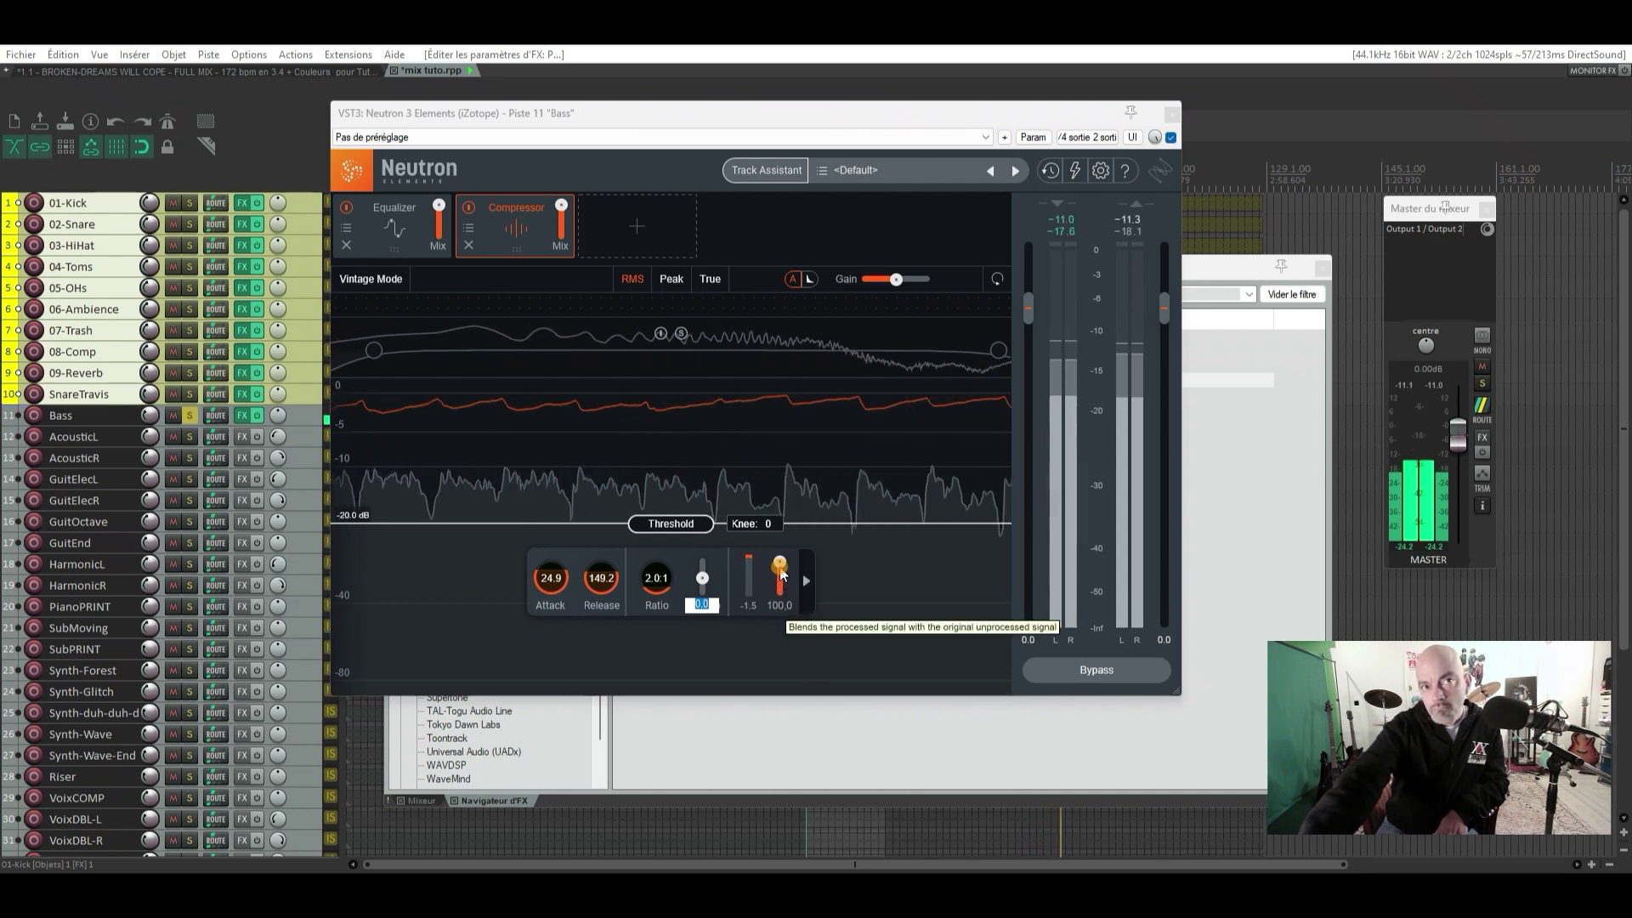
click(781, 566)
drag(782, 574, 785, 619)
click(783, 605)
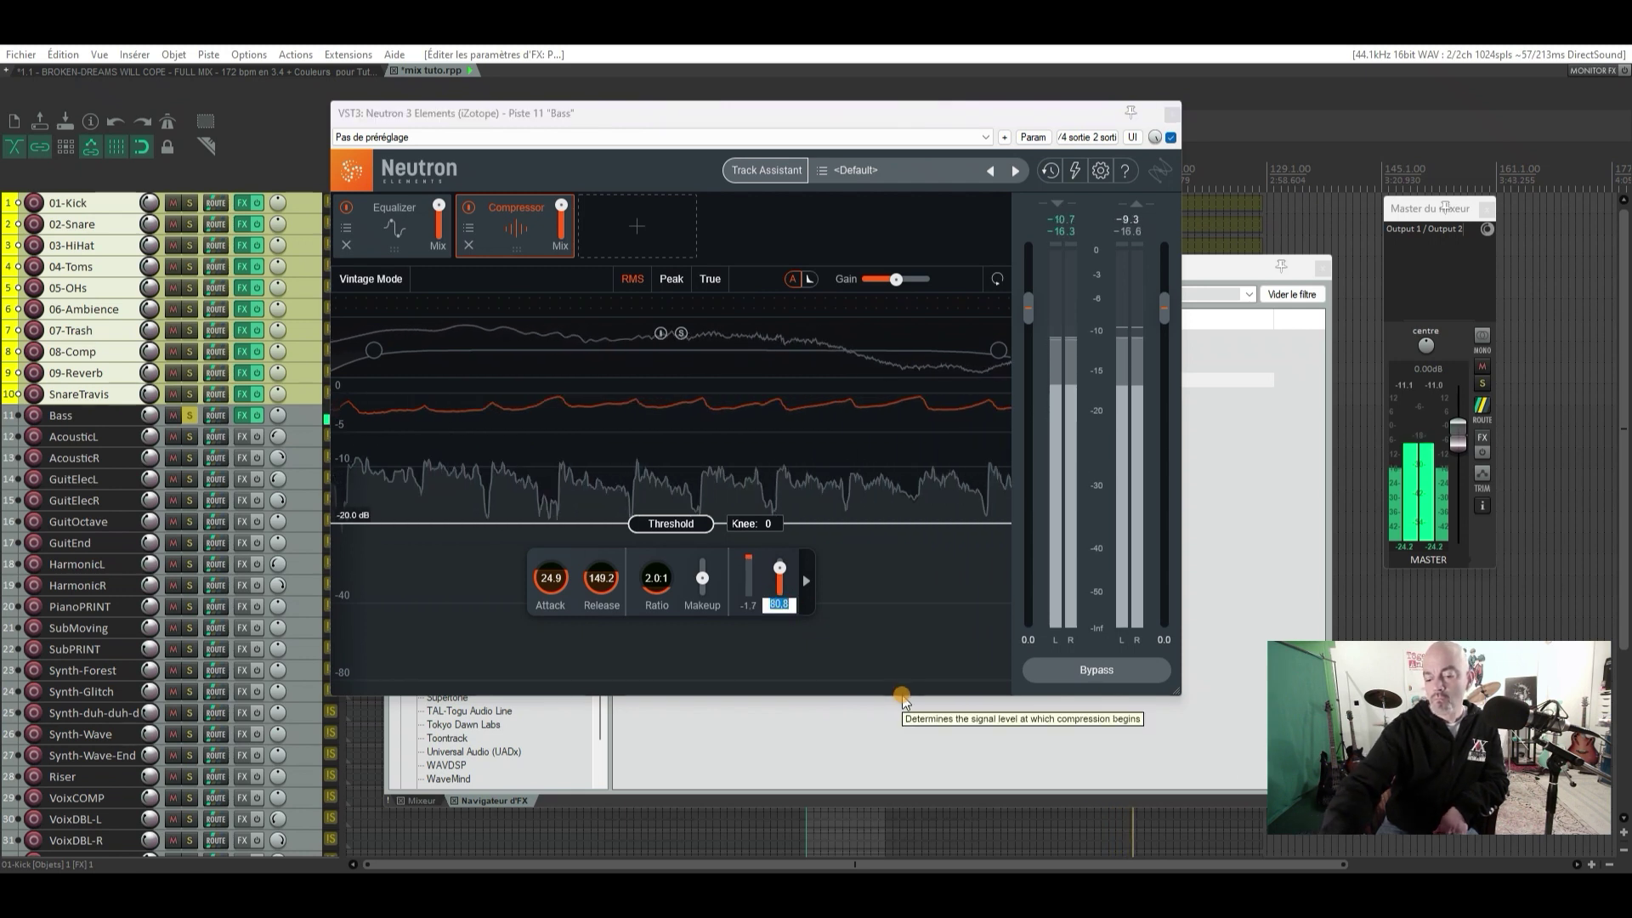
key(Return)
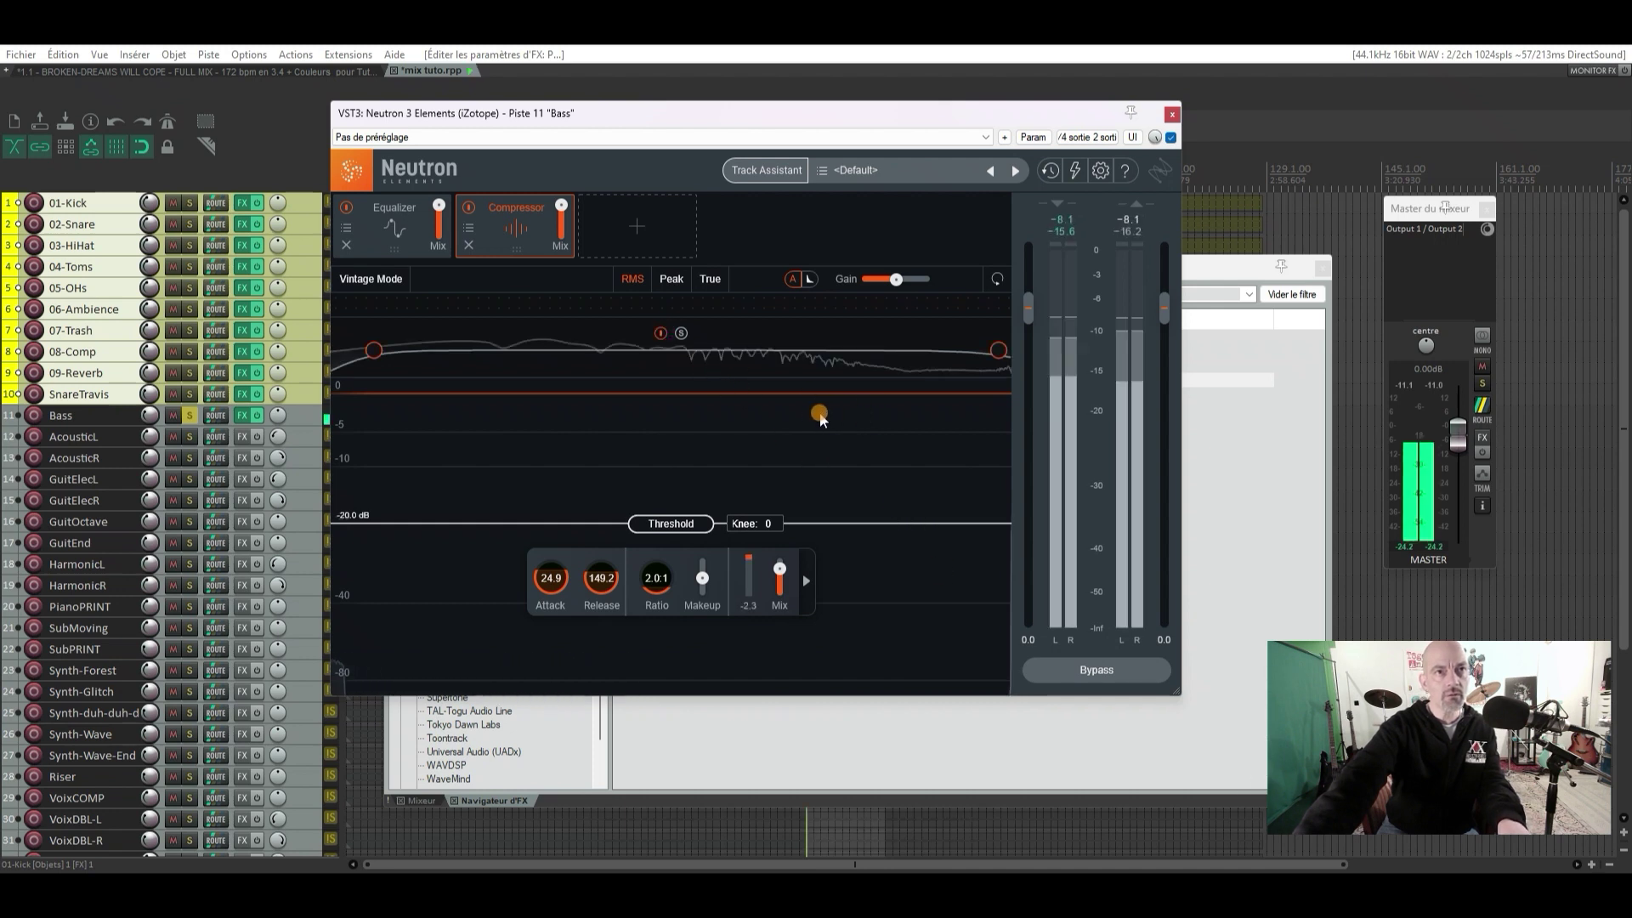
Set the low-frequency filter of the compressor's detection circuit to 240 Hz, trying 300 Hz and 250 Hz first
drag(397, 351, 384, 367)
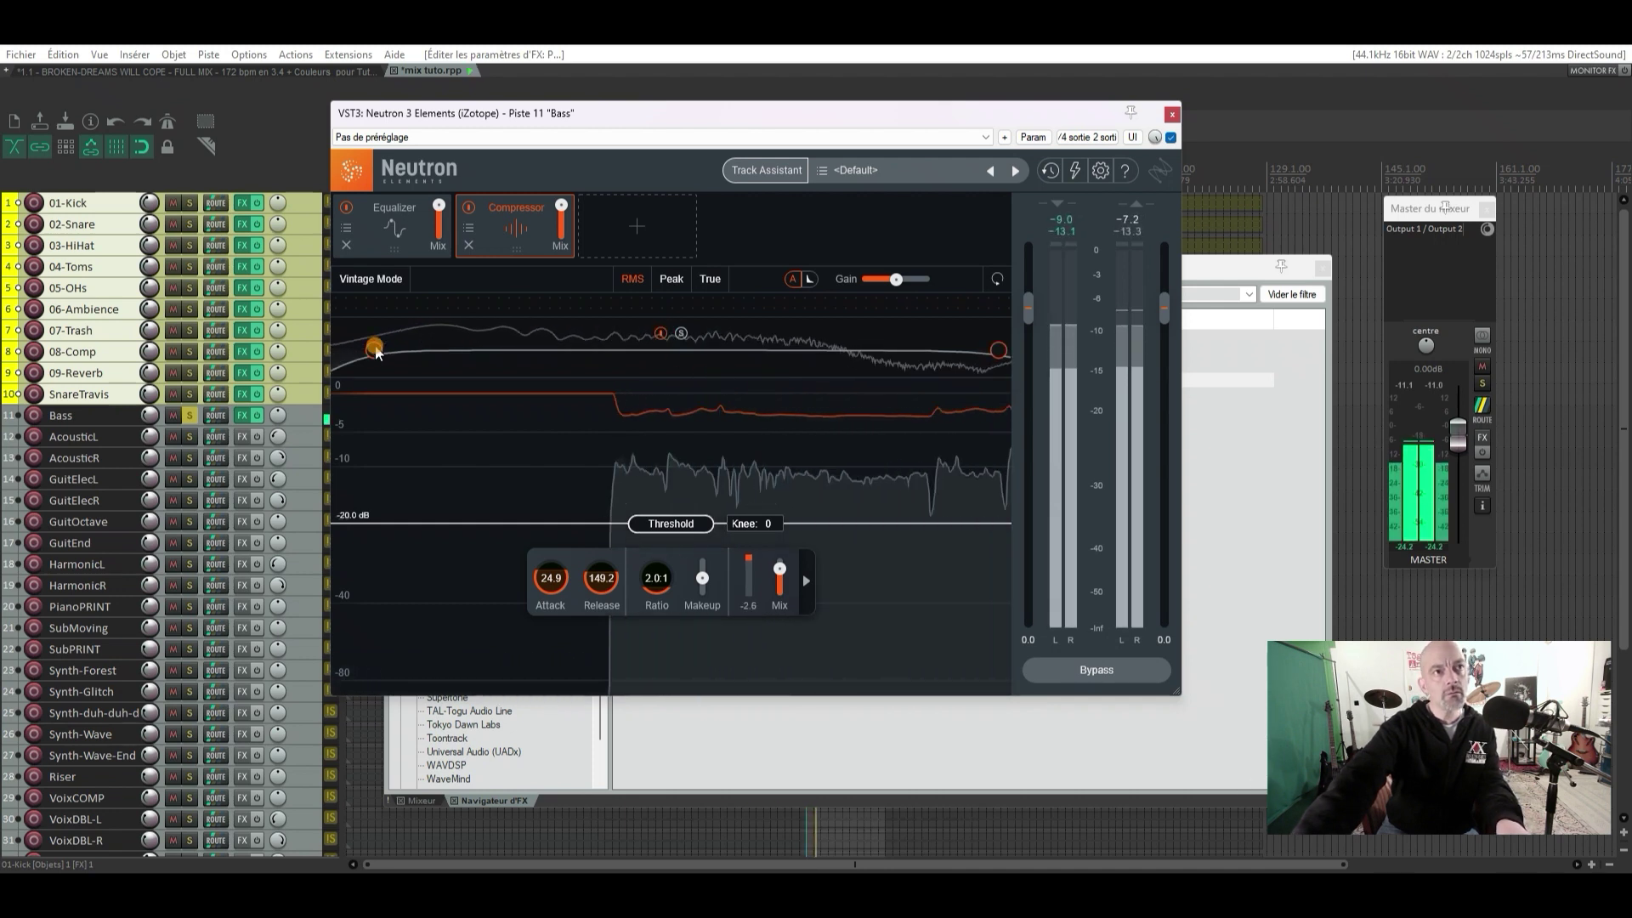
double_click(384, 369)
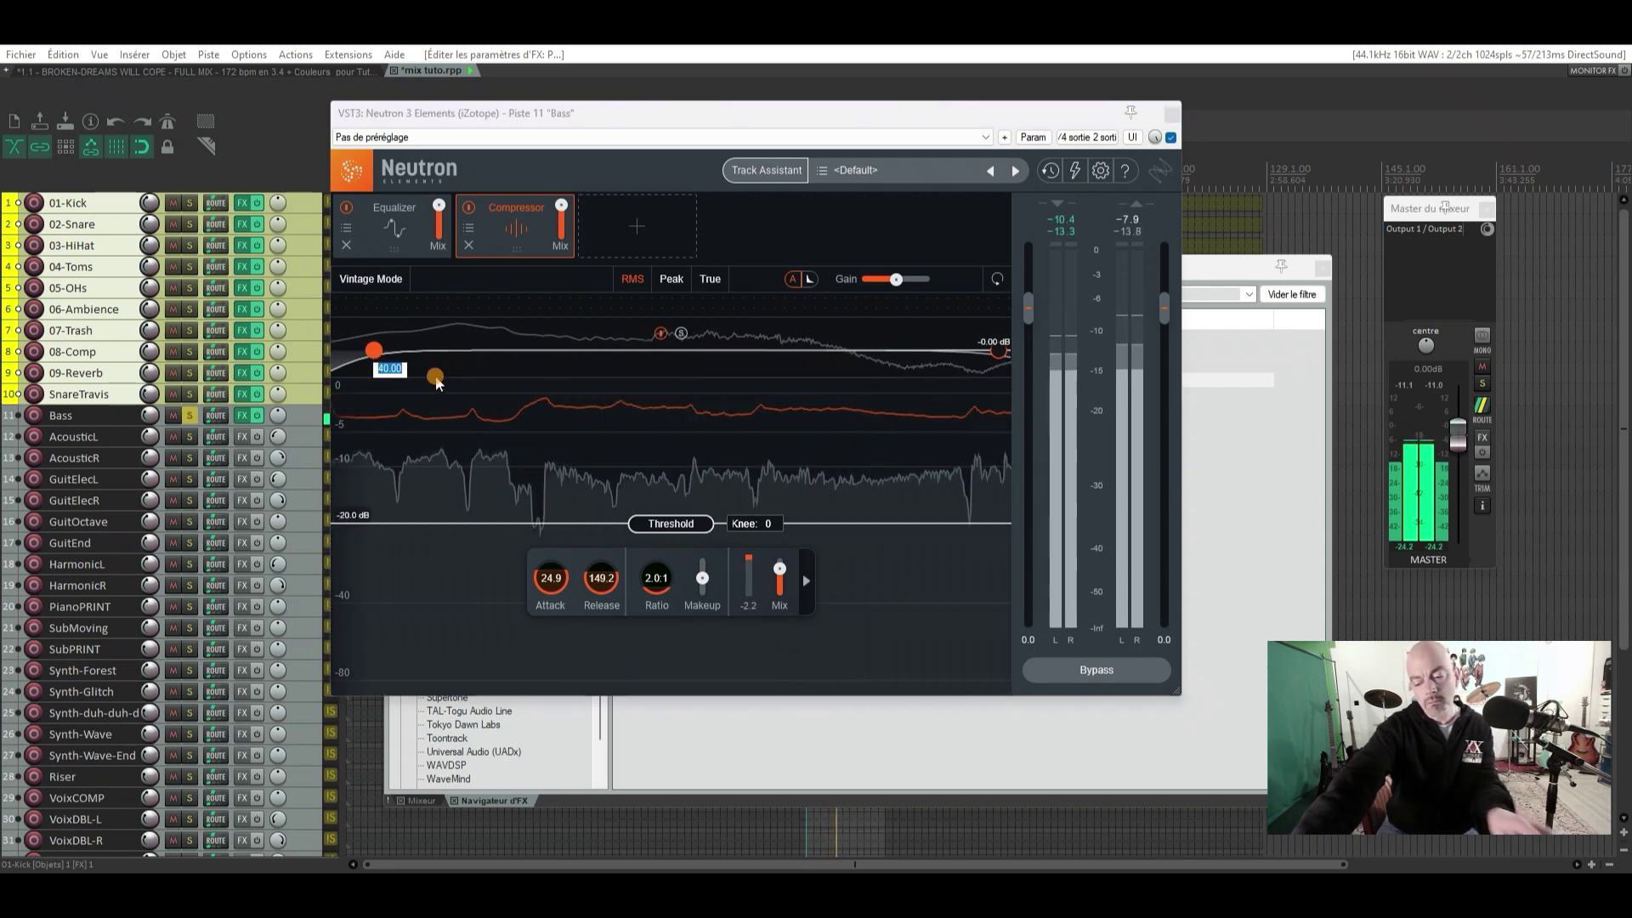
text(300)
key(Return)
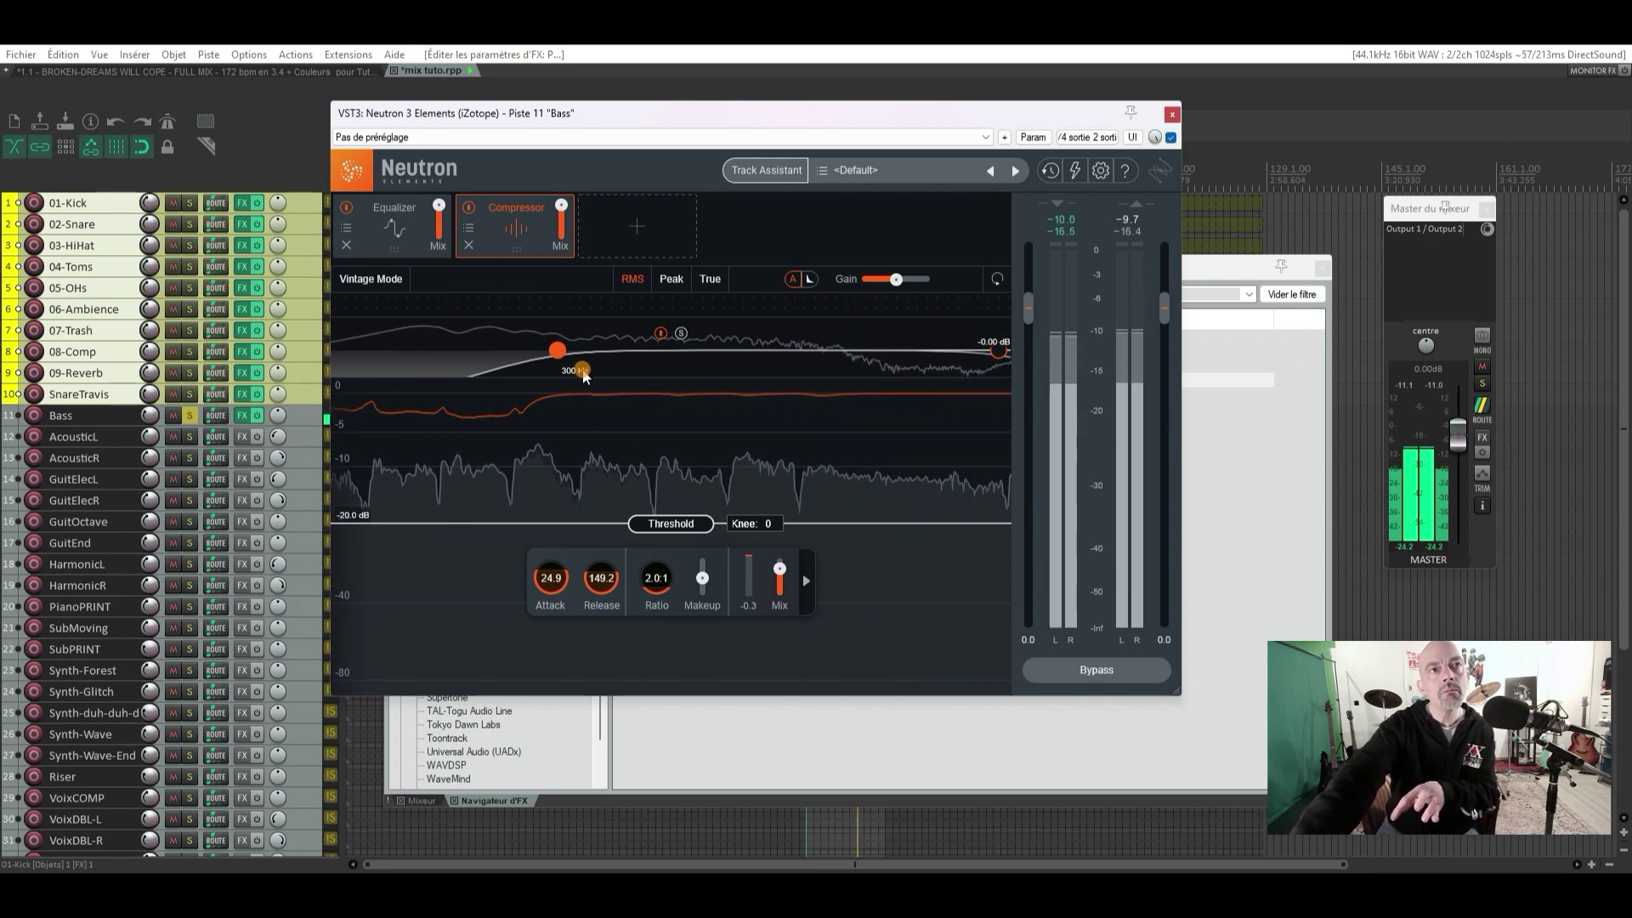
double_click(582, 371)
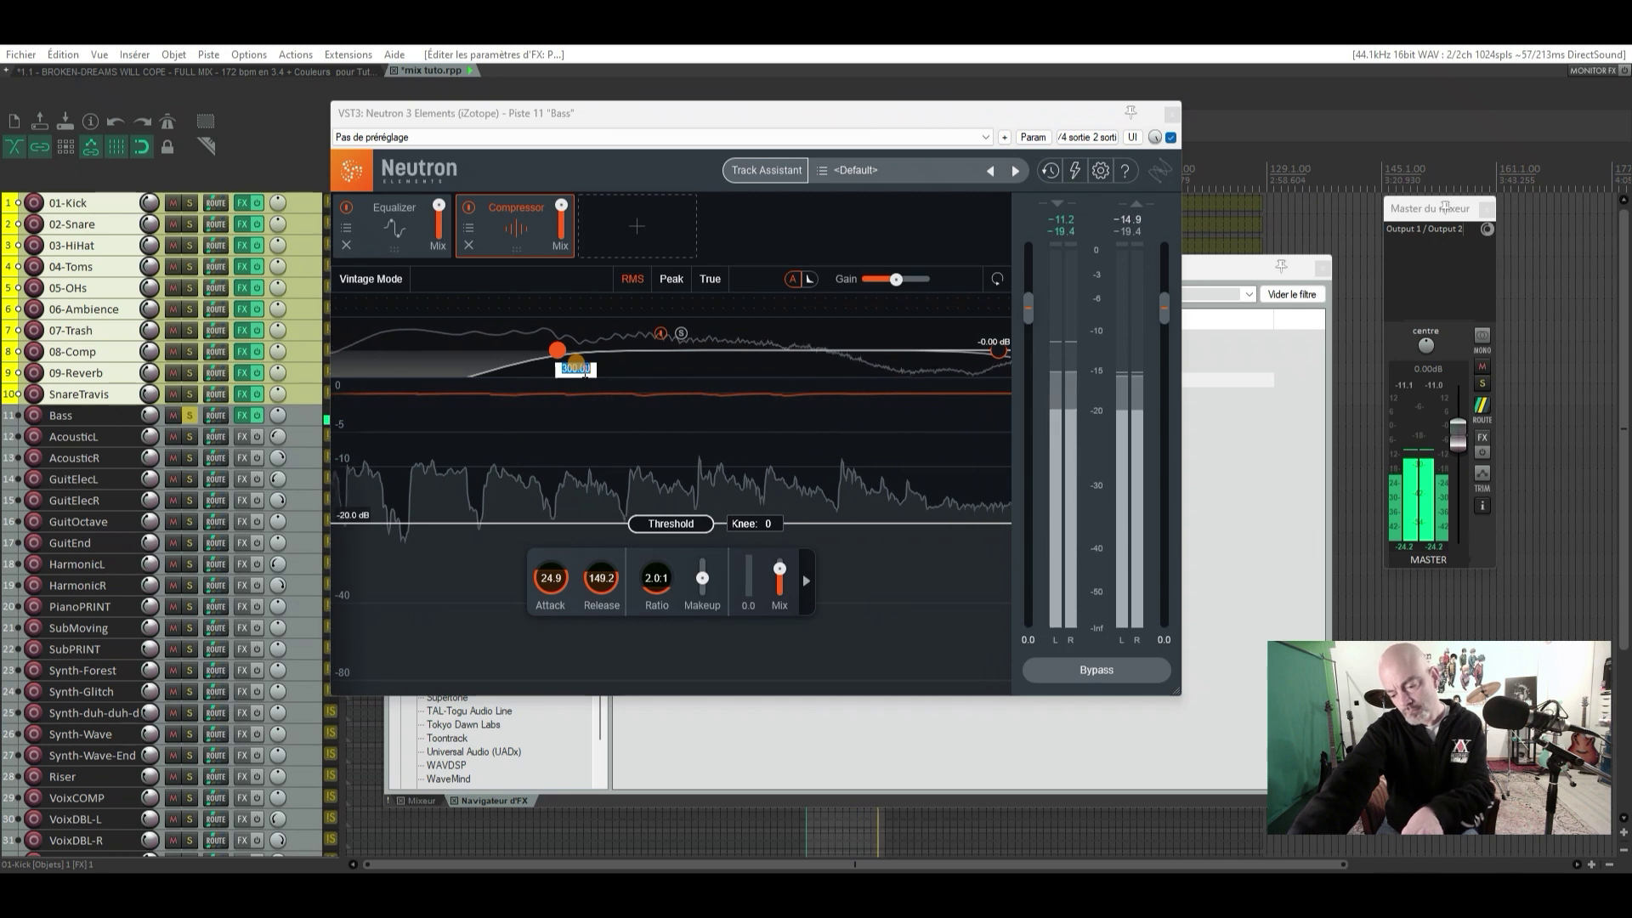
key(Escape)
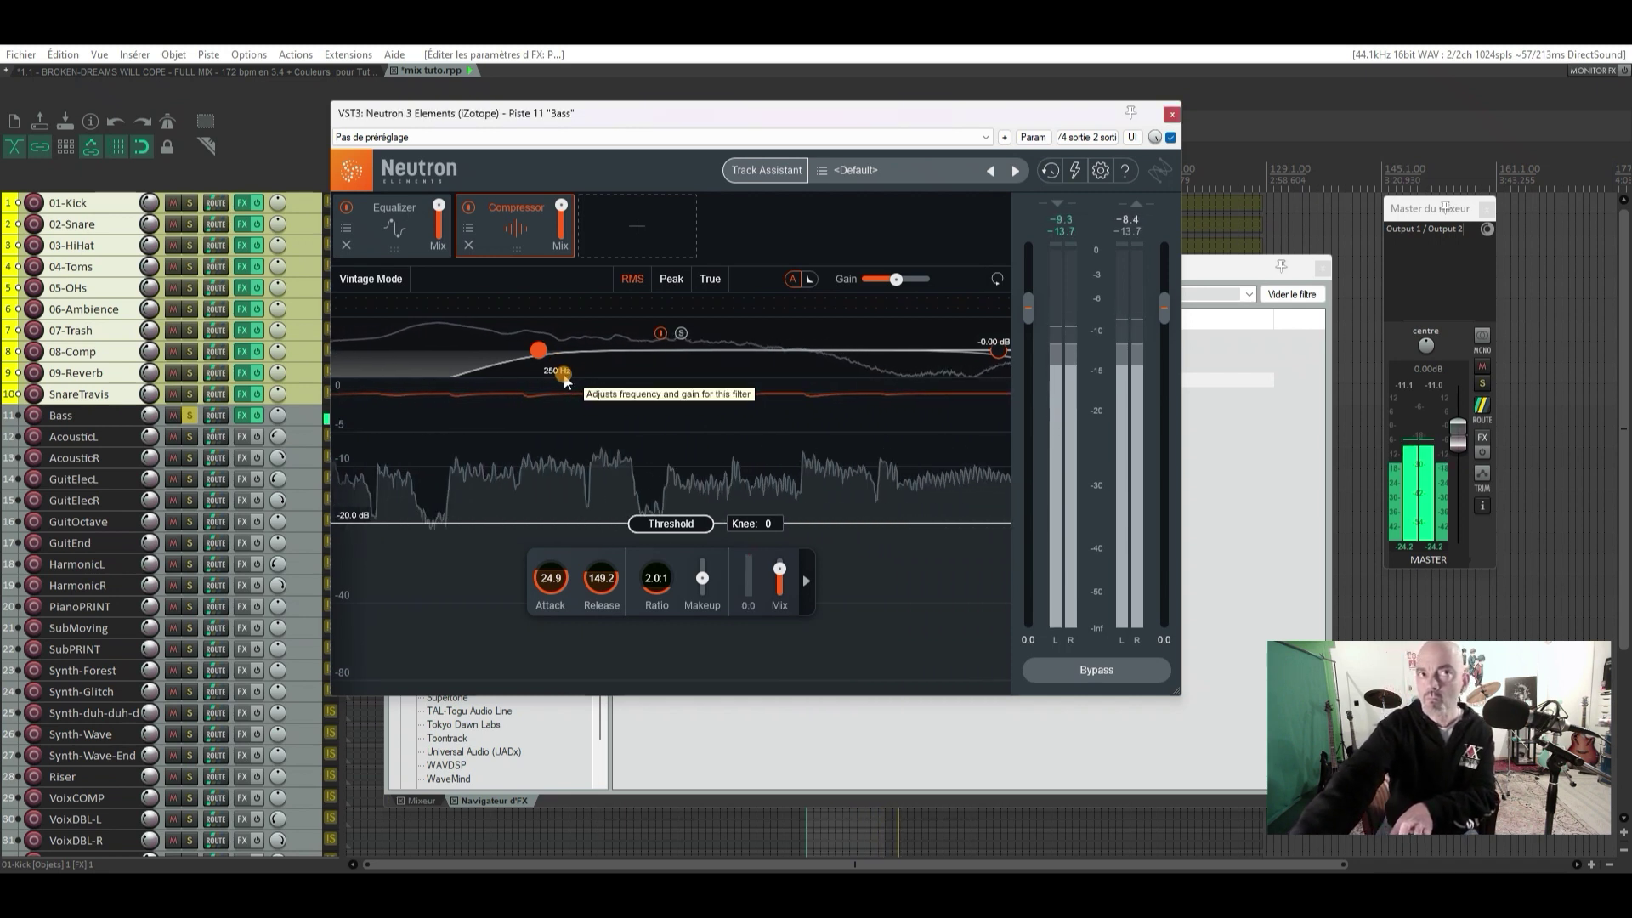
double_click(566, 380)
text(24)
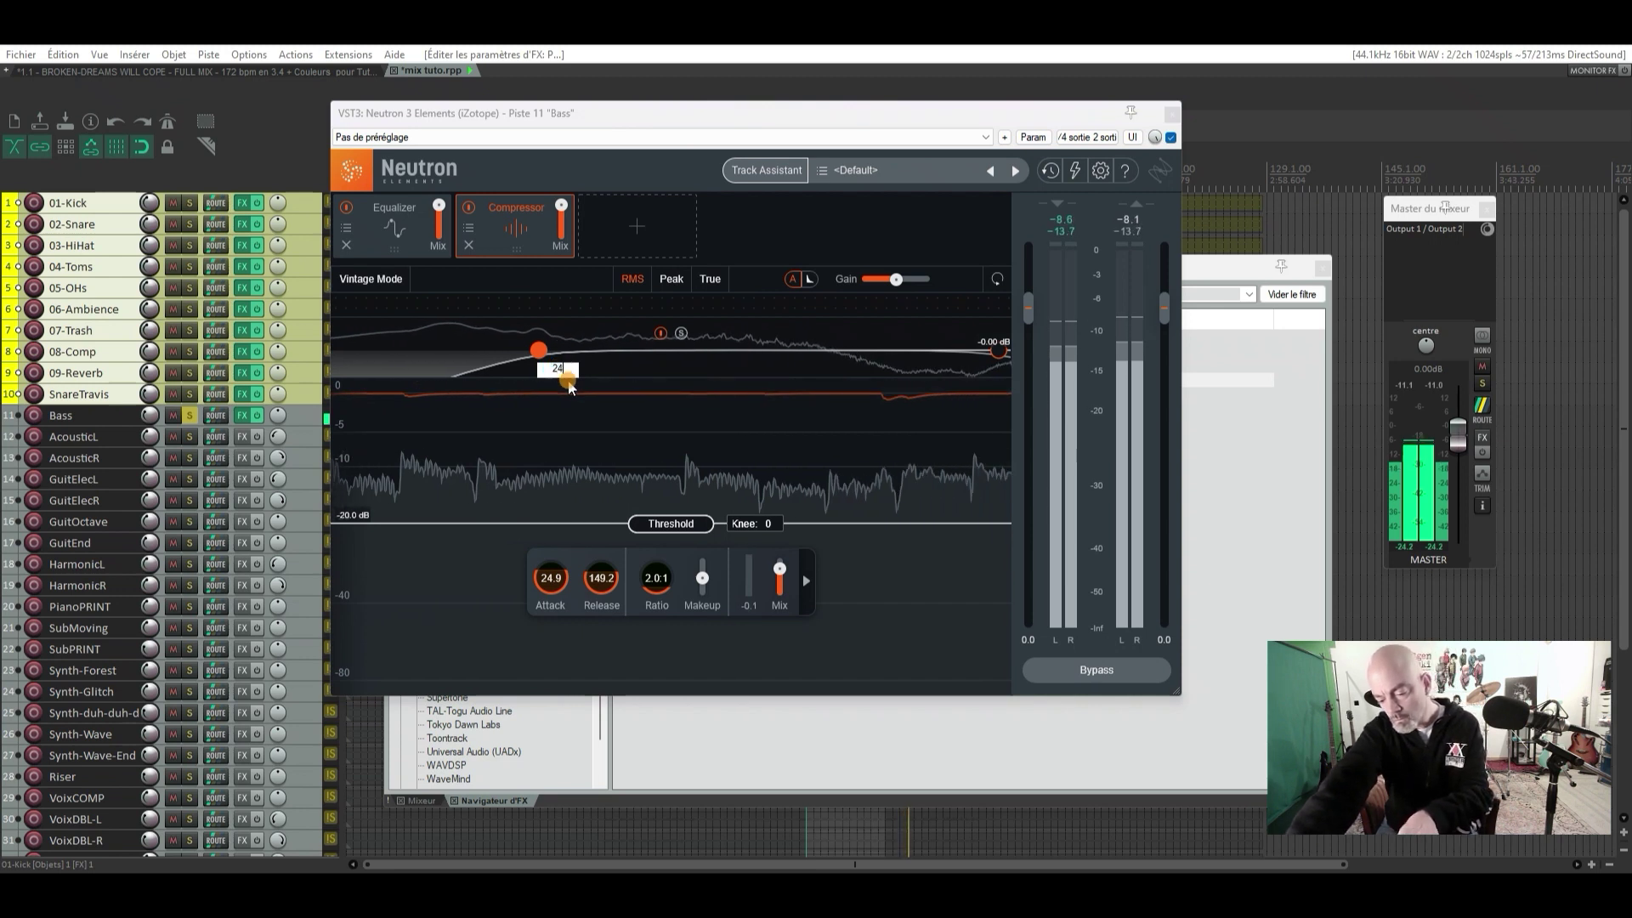
text(0)
key(Return)
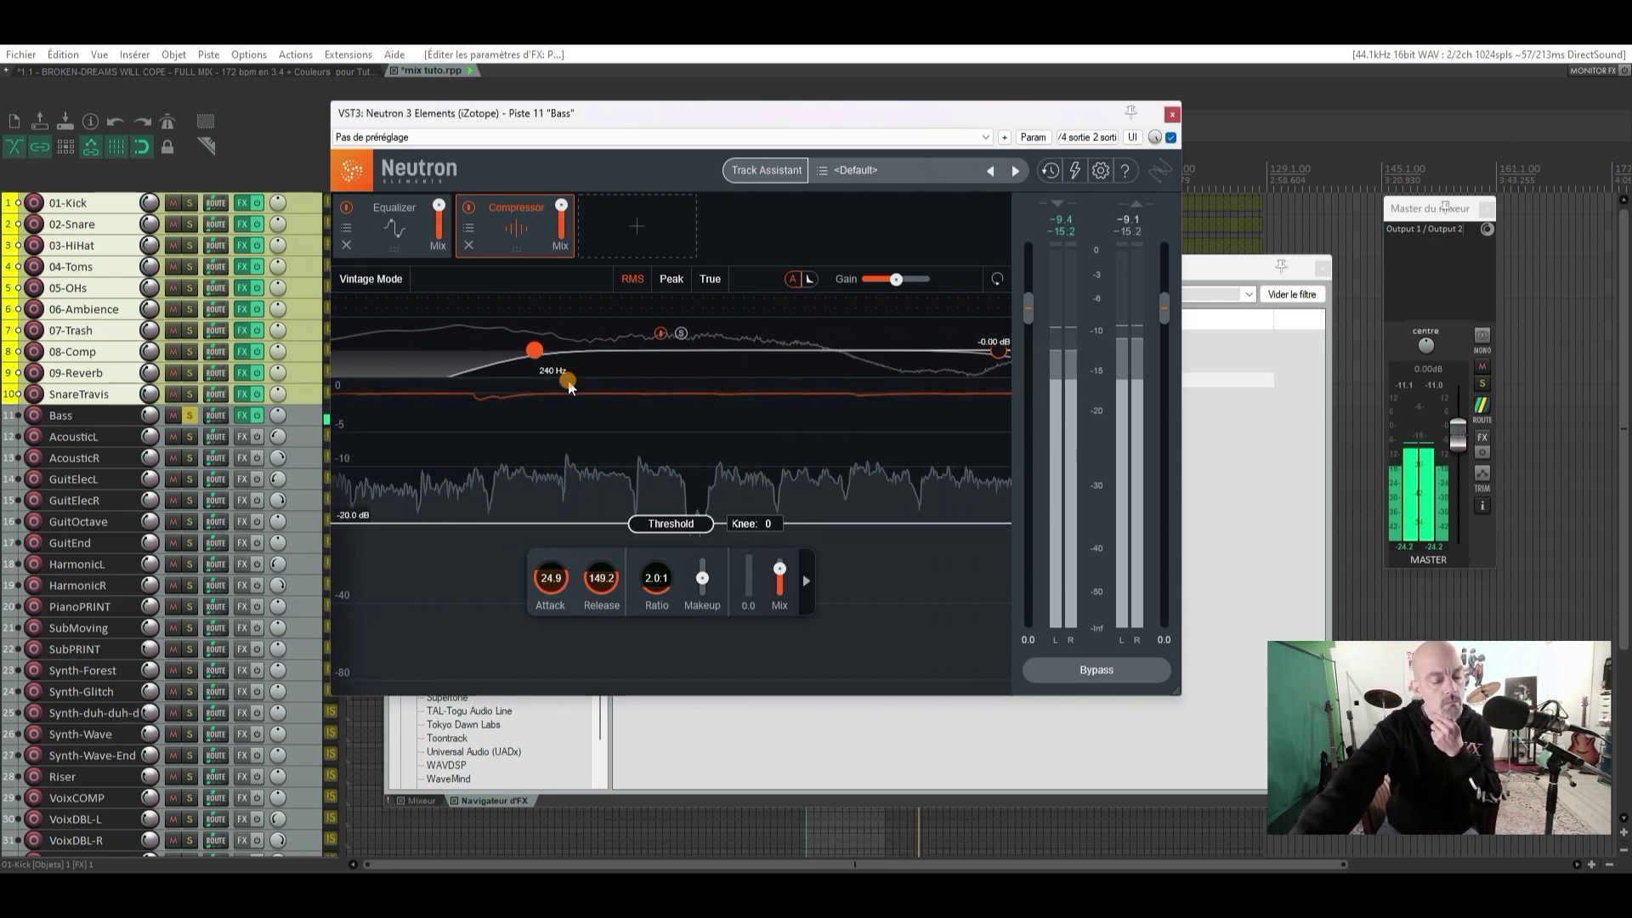
click(992, 350)
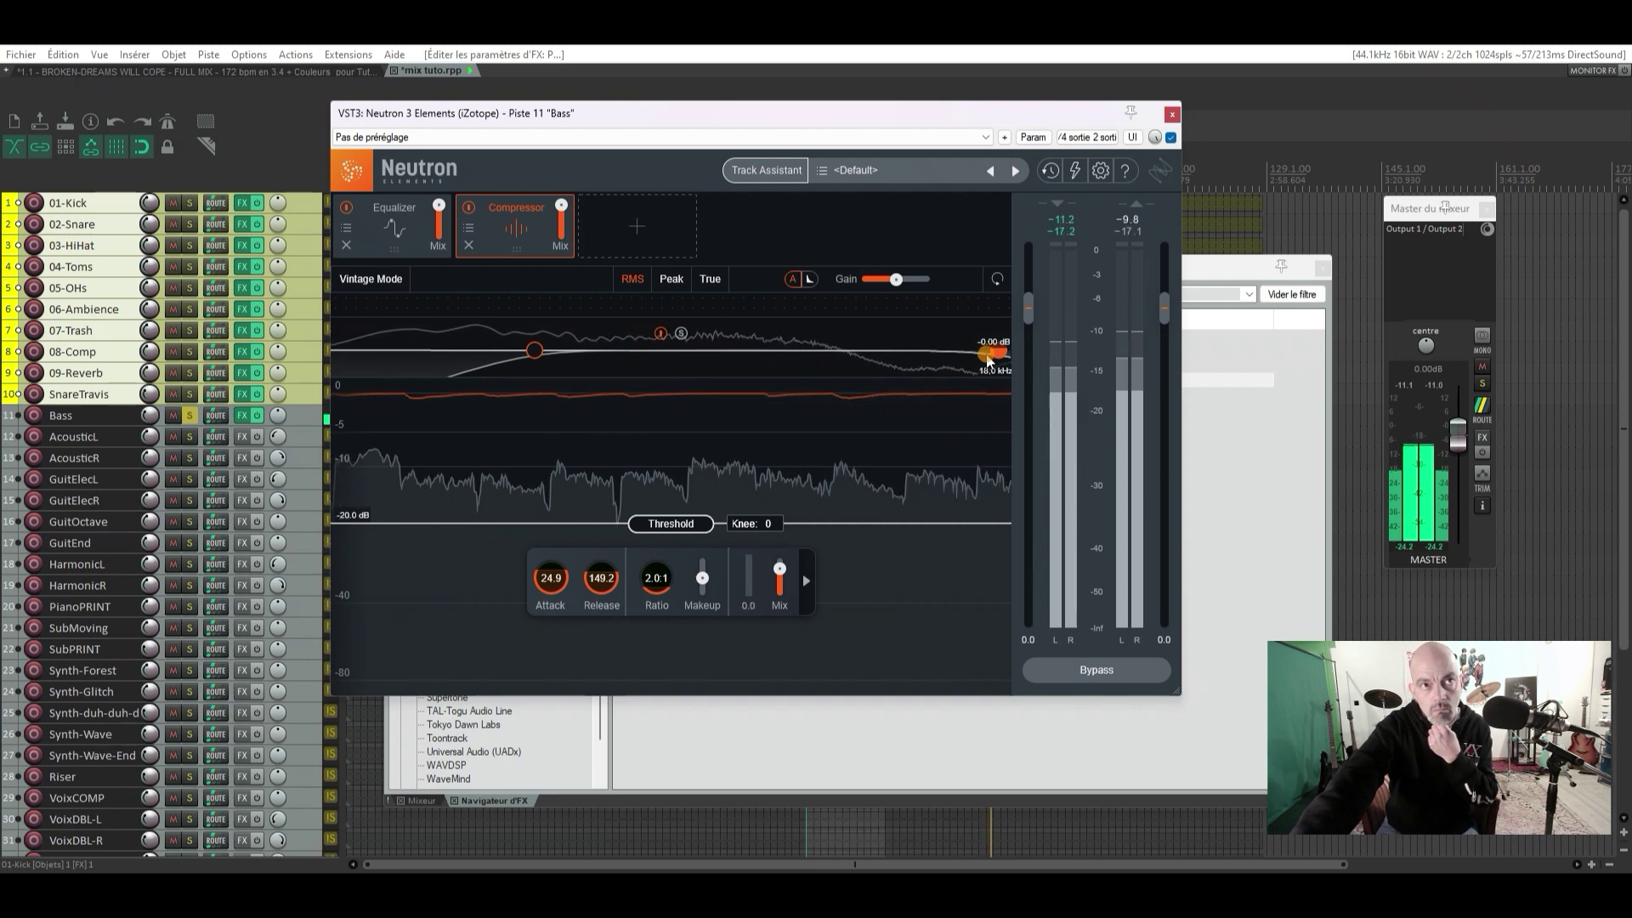
Replay the bass and compare the sound with the Compressor module disabled and enabled
key(space)
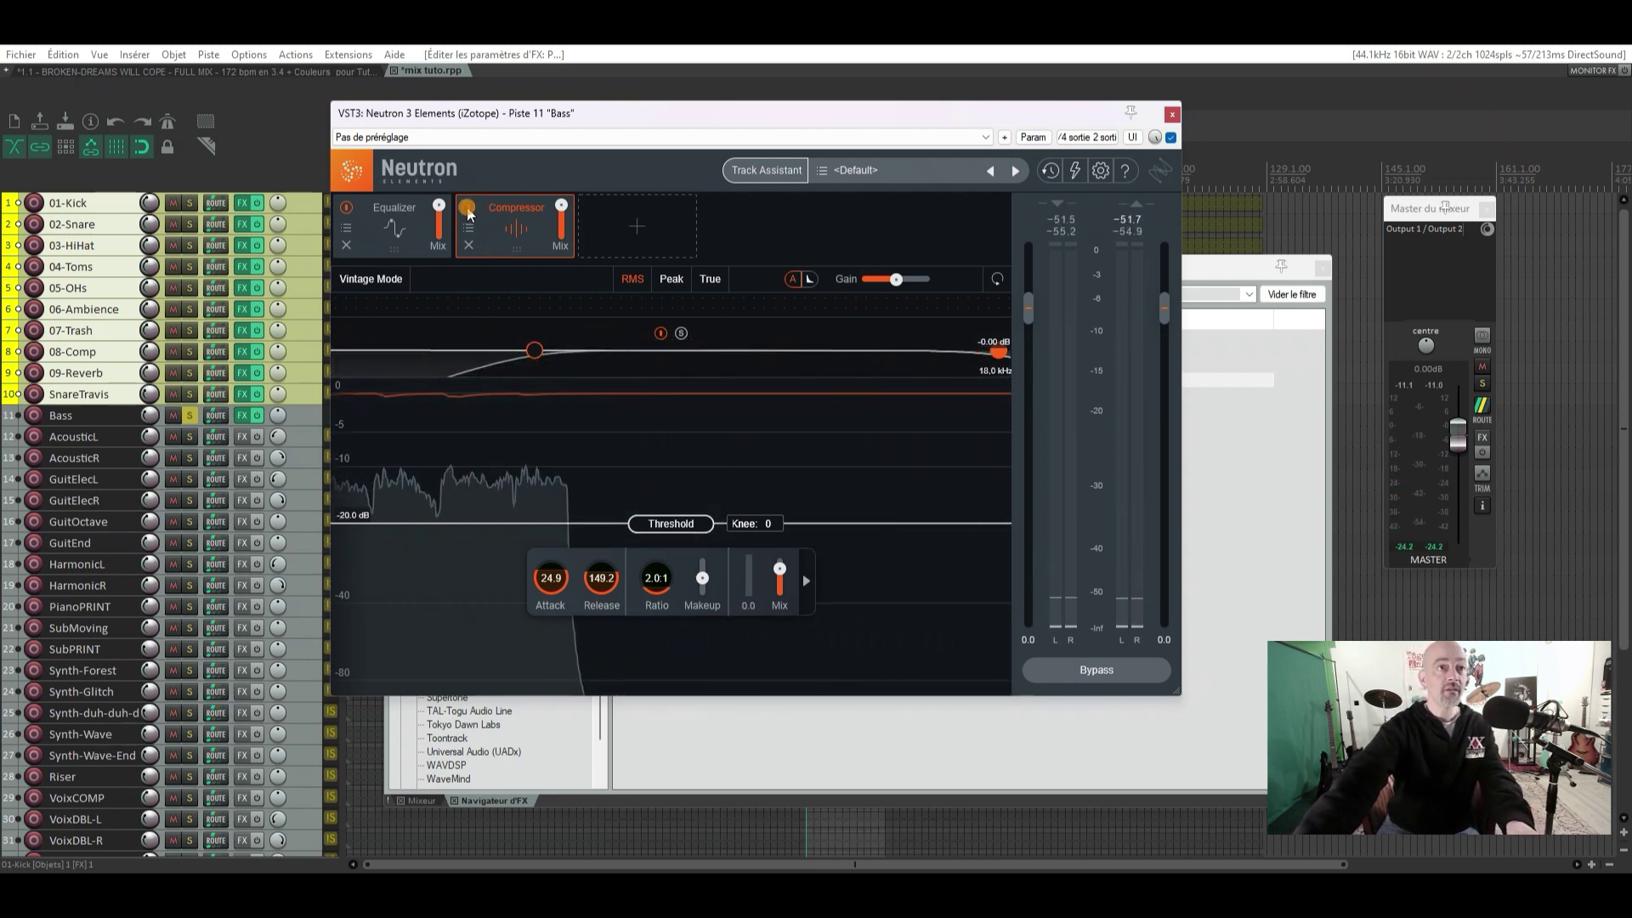
key(space)
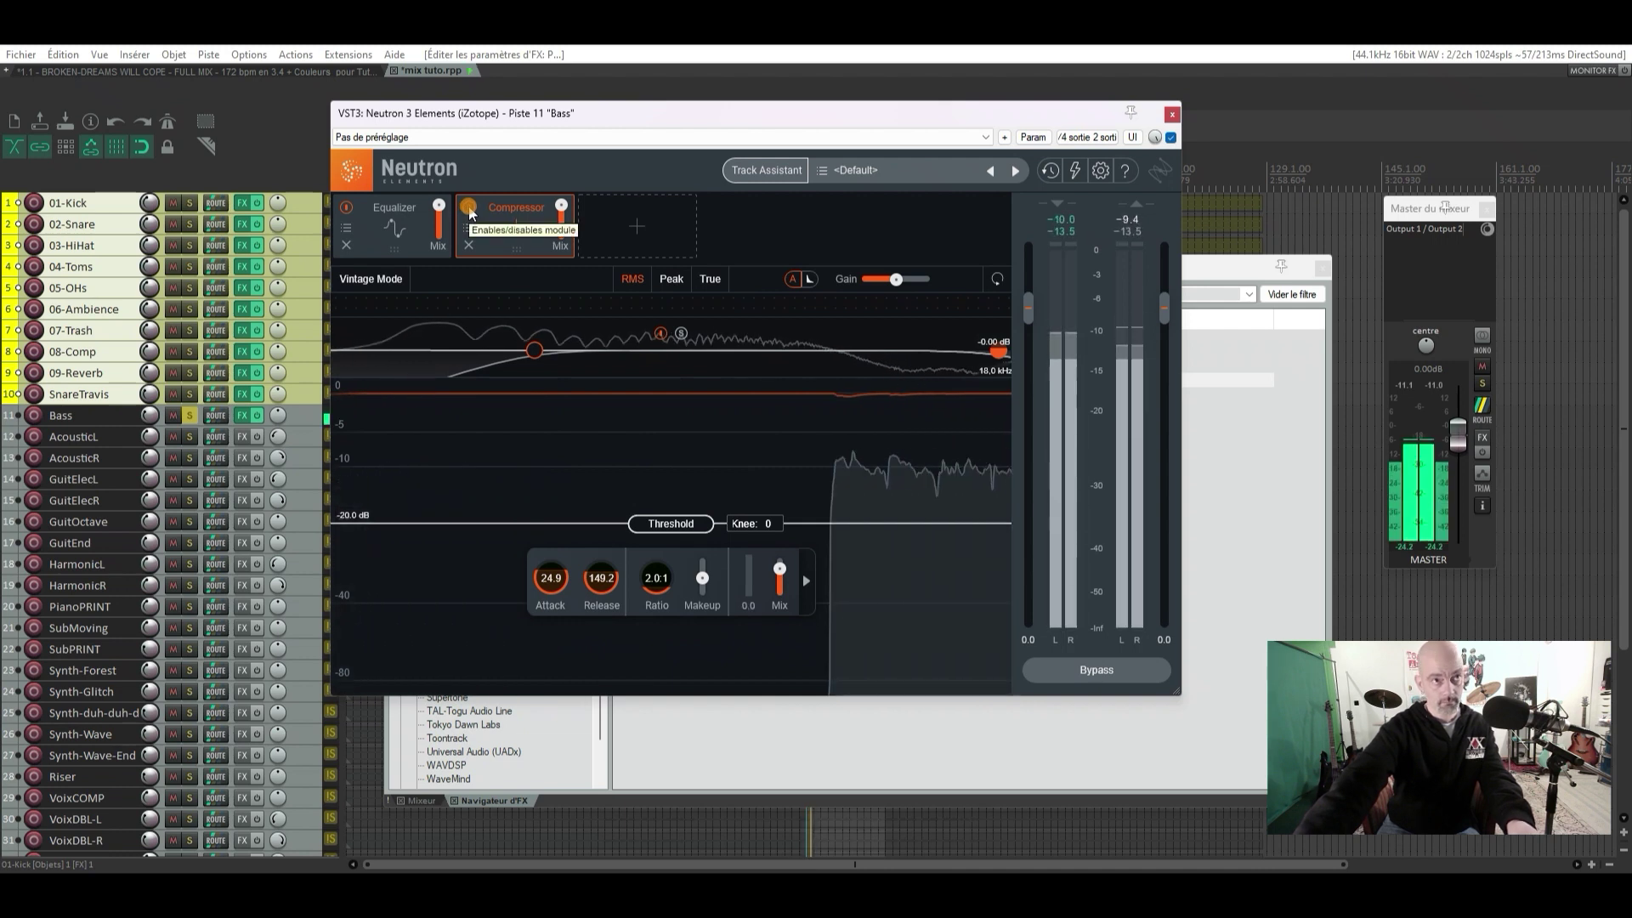
click(469, 208)
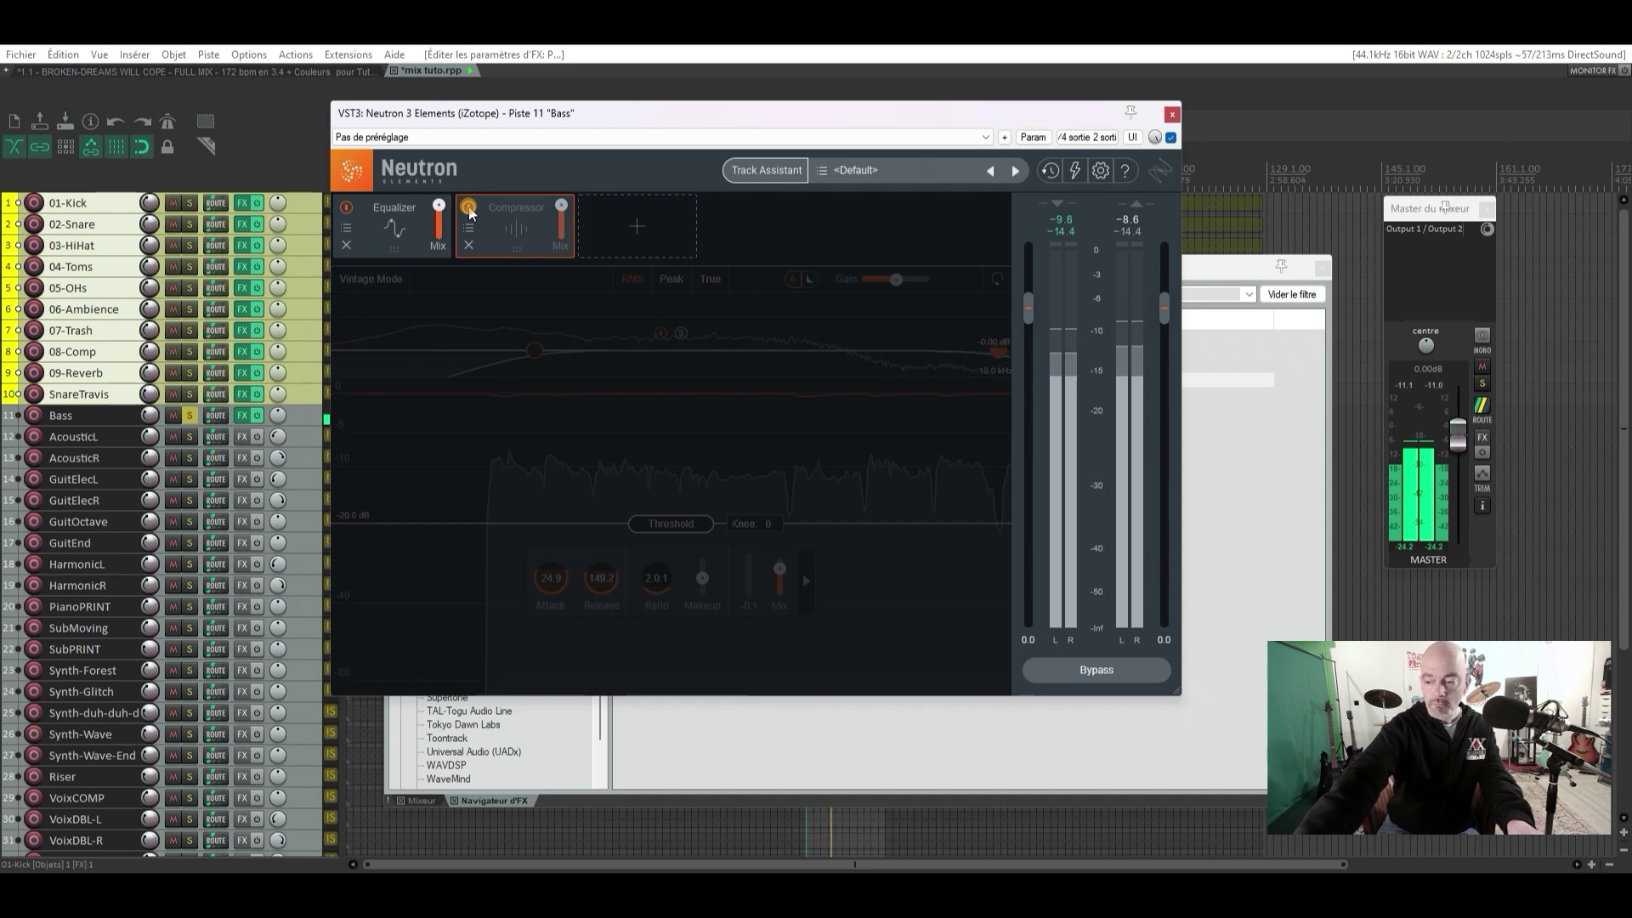
click(468, 208)
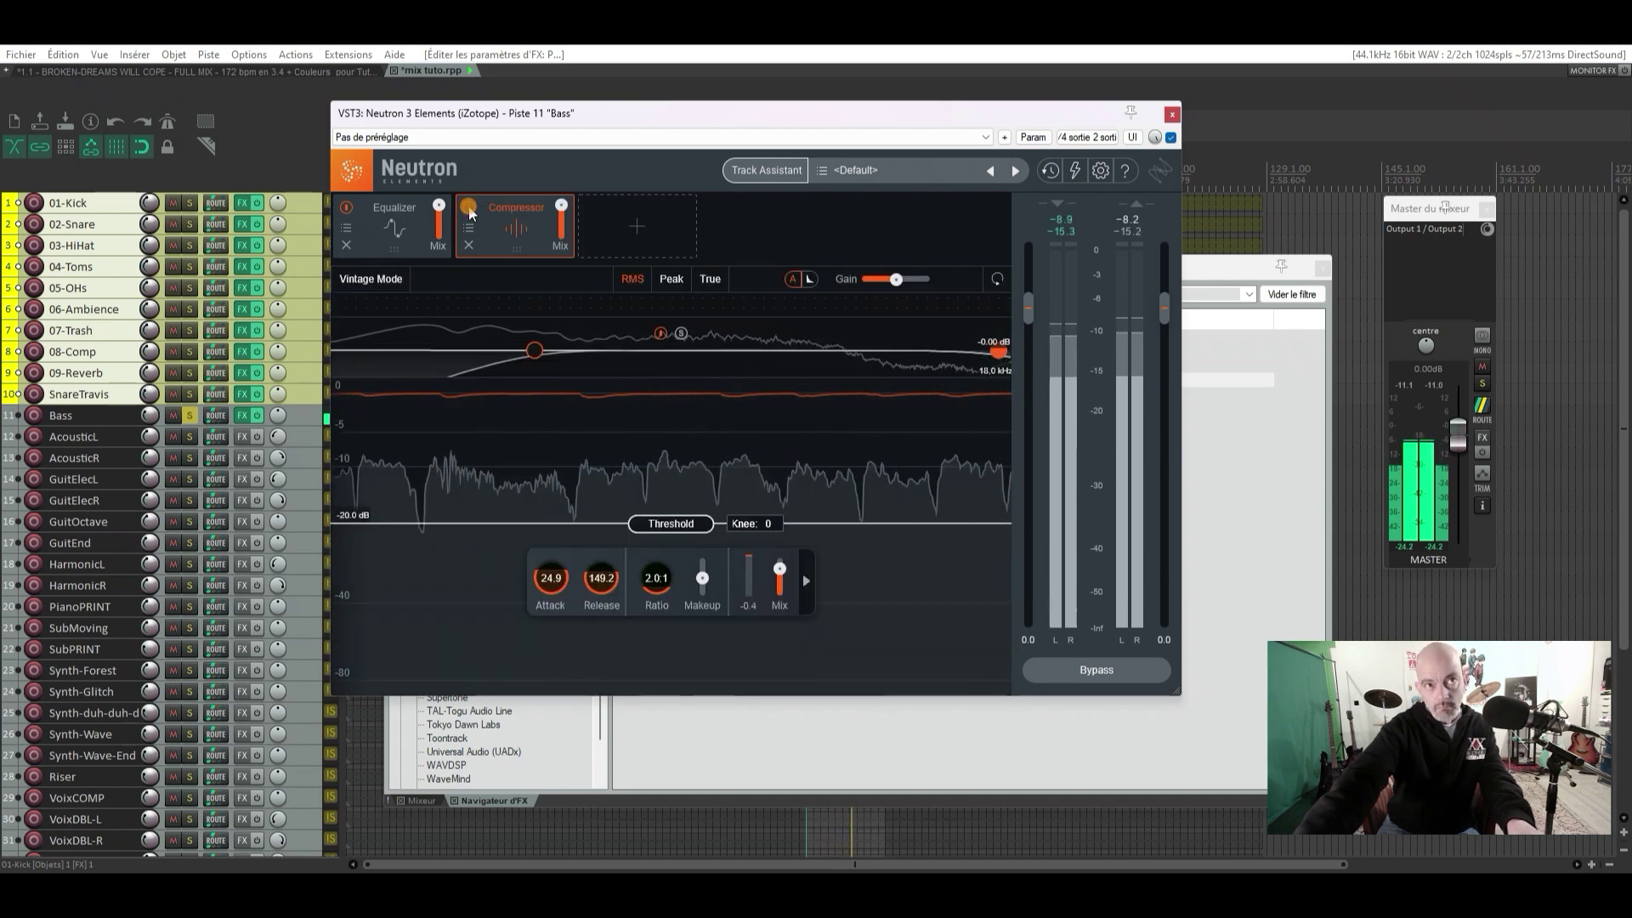
key(space)
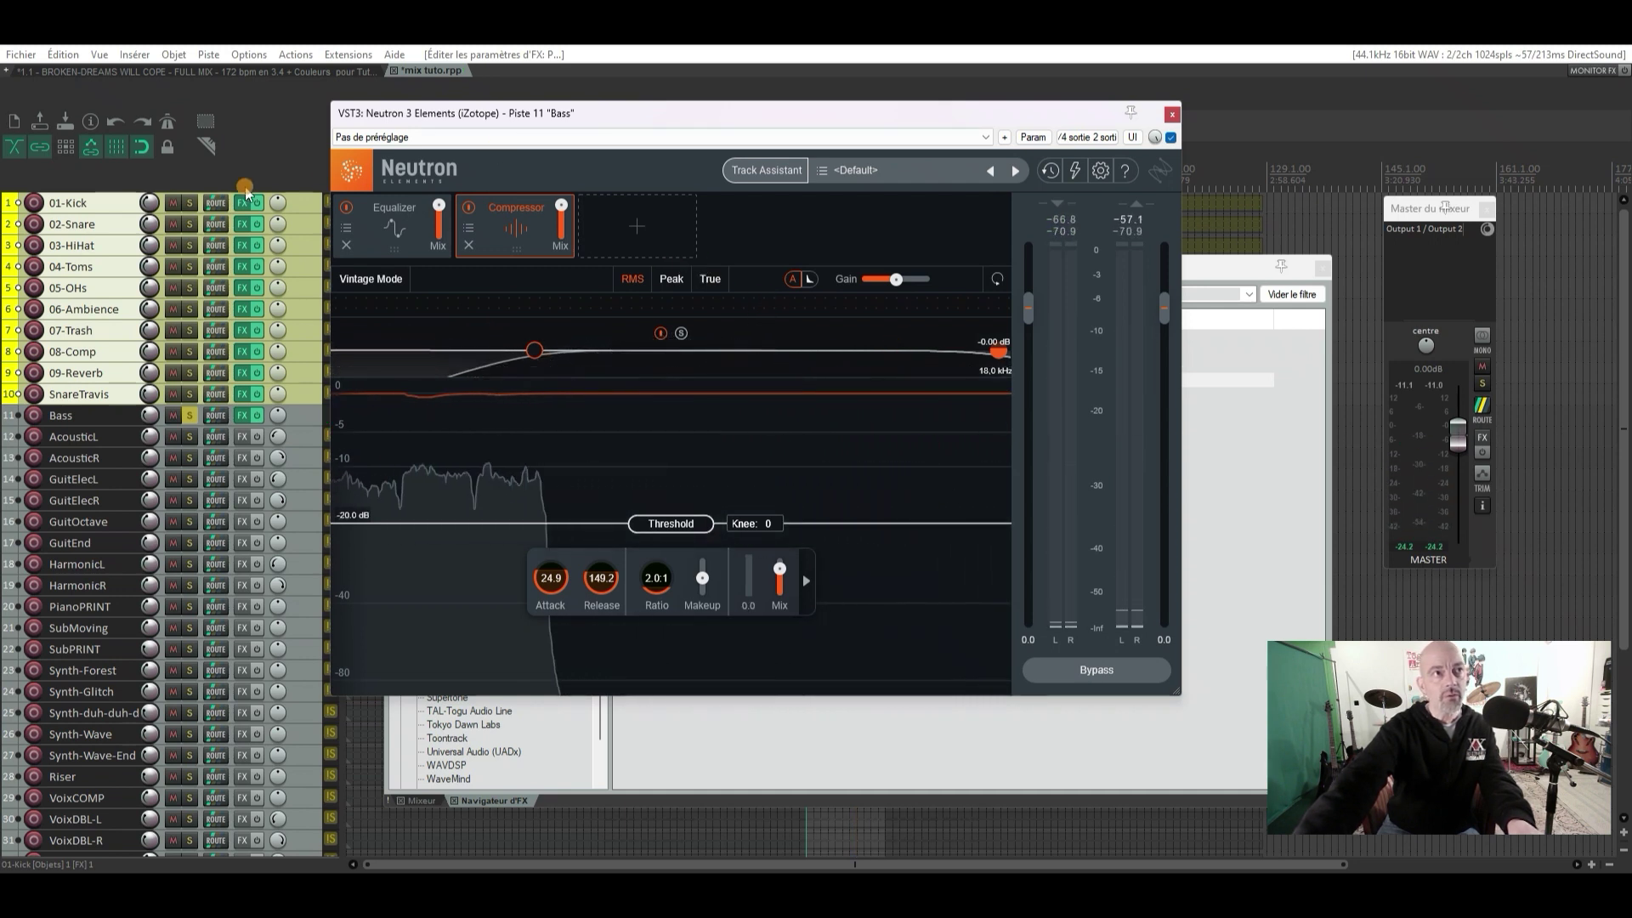
Solo only the 01-Kick track alongside the Bass, leaving the other drum tracks out of solo
click(191, 205)
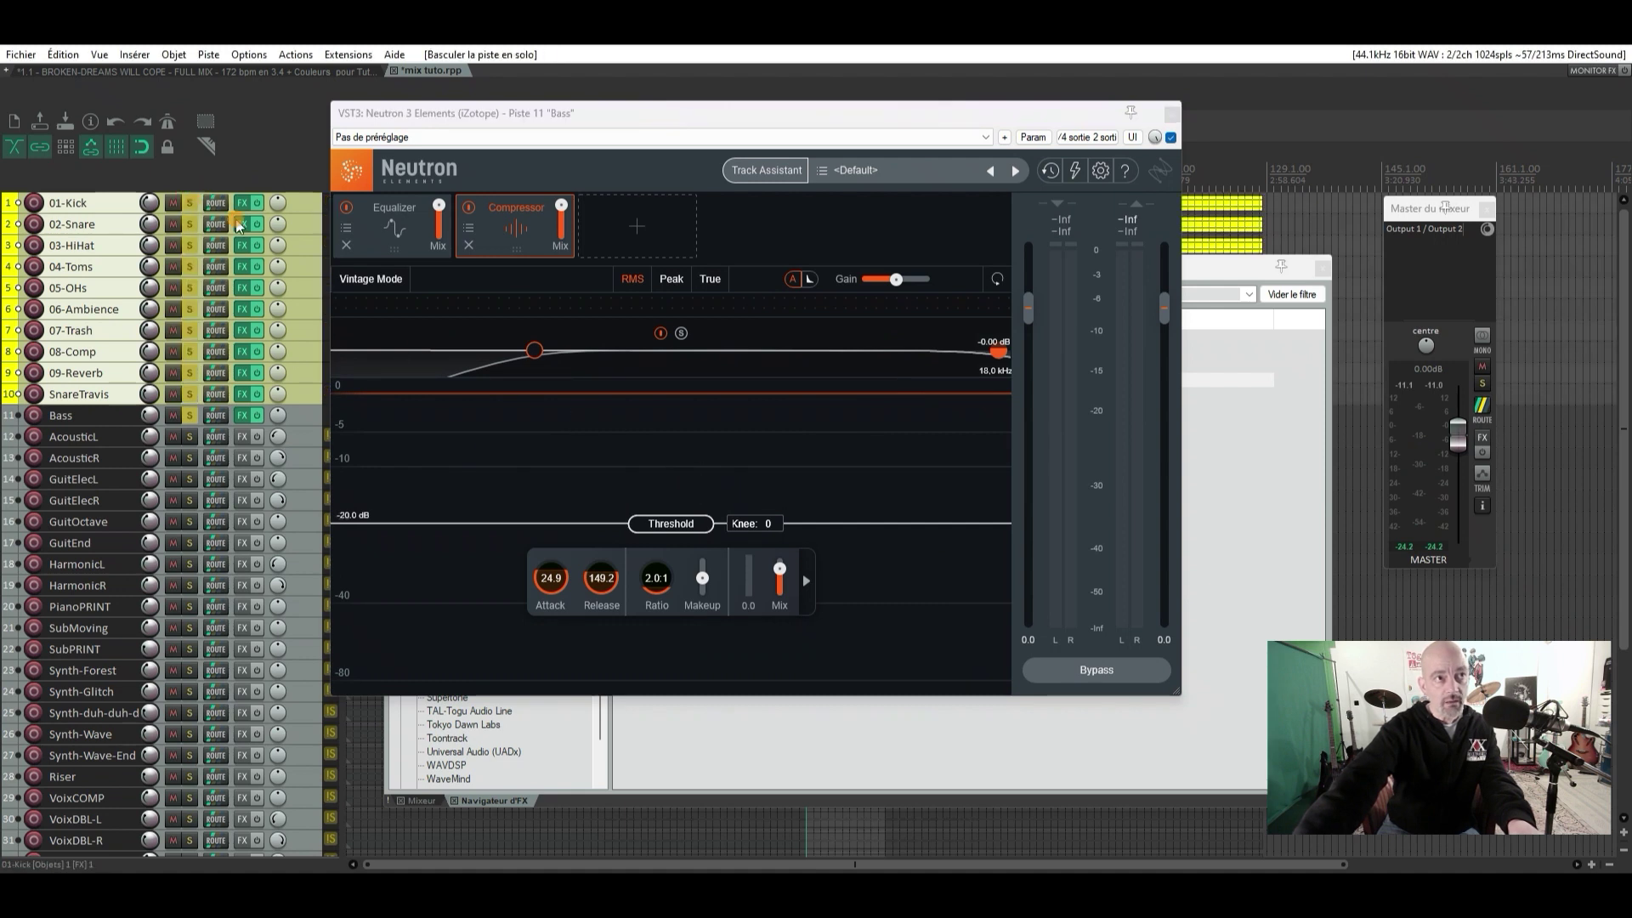
click(196, 205)
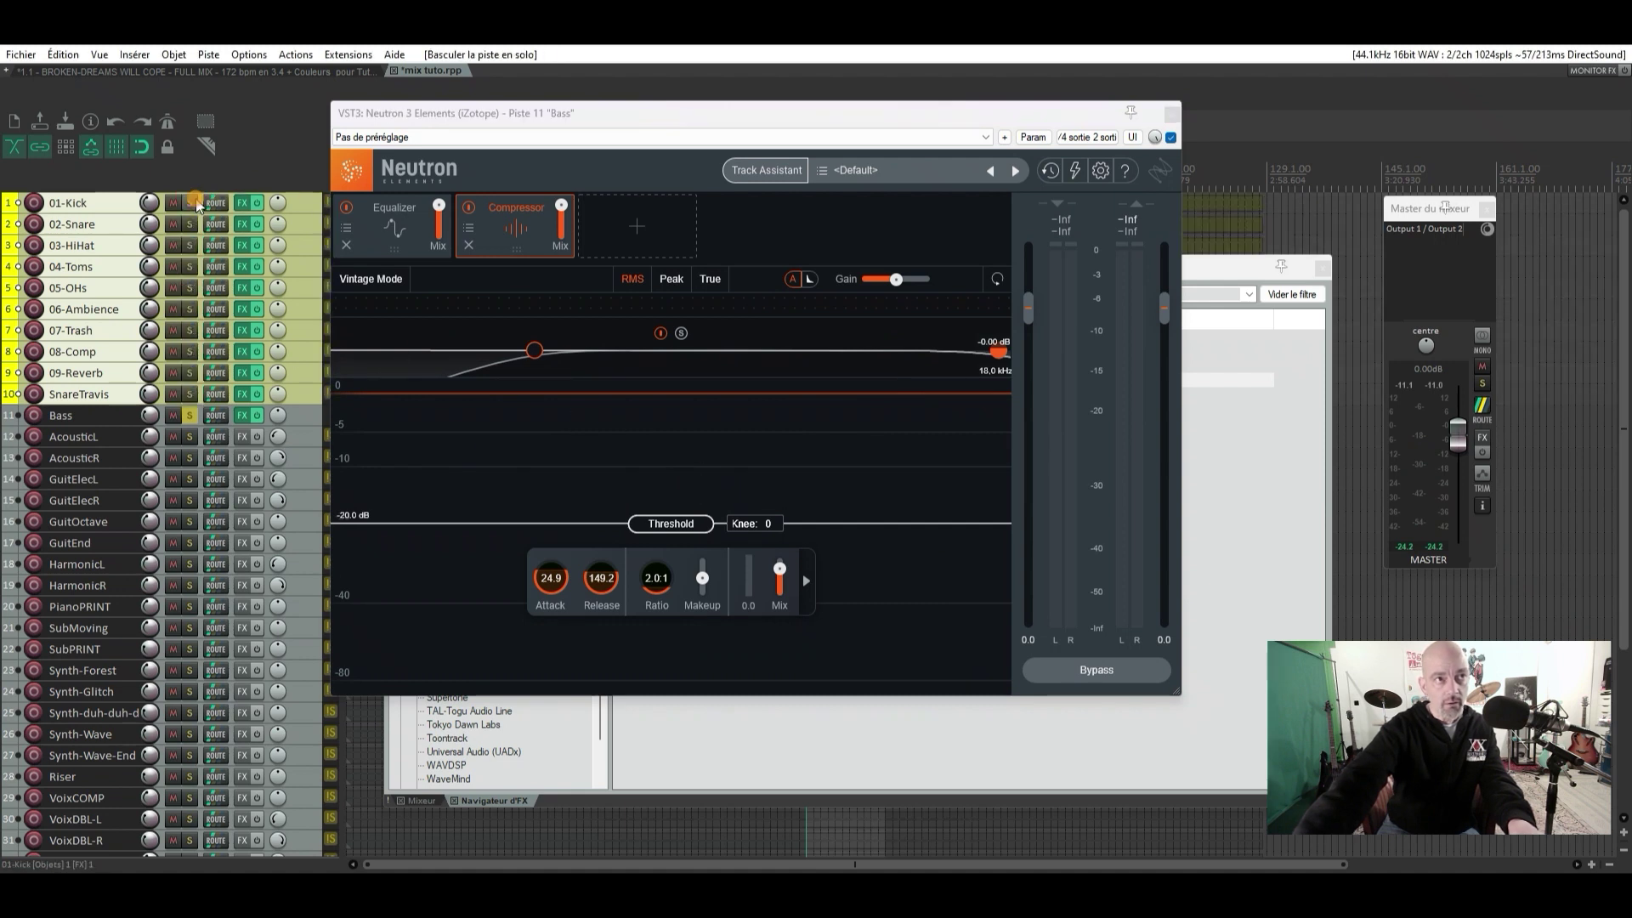
click(301, 202)
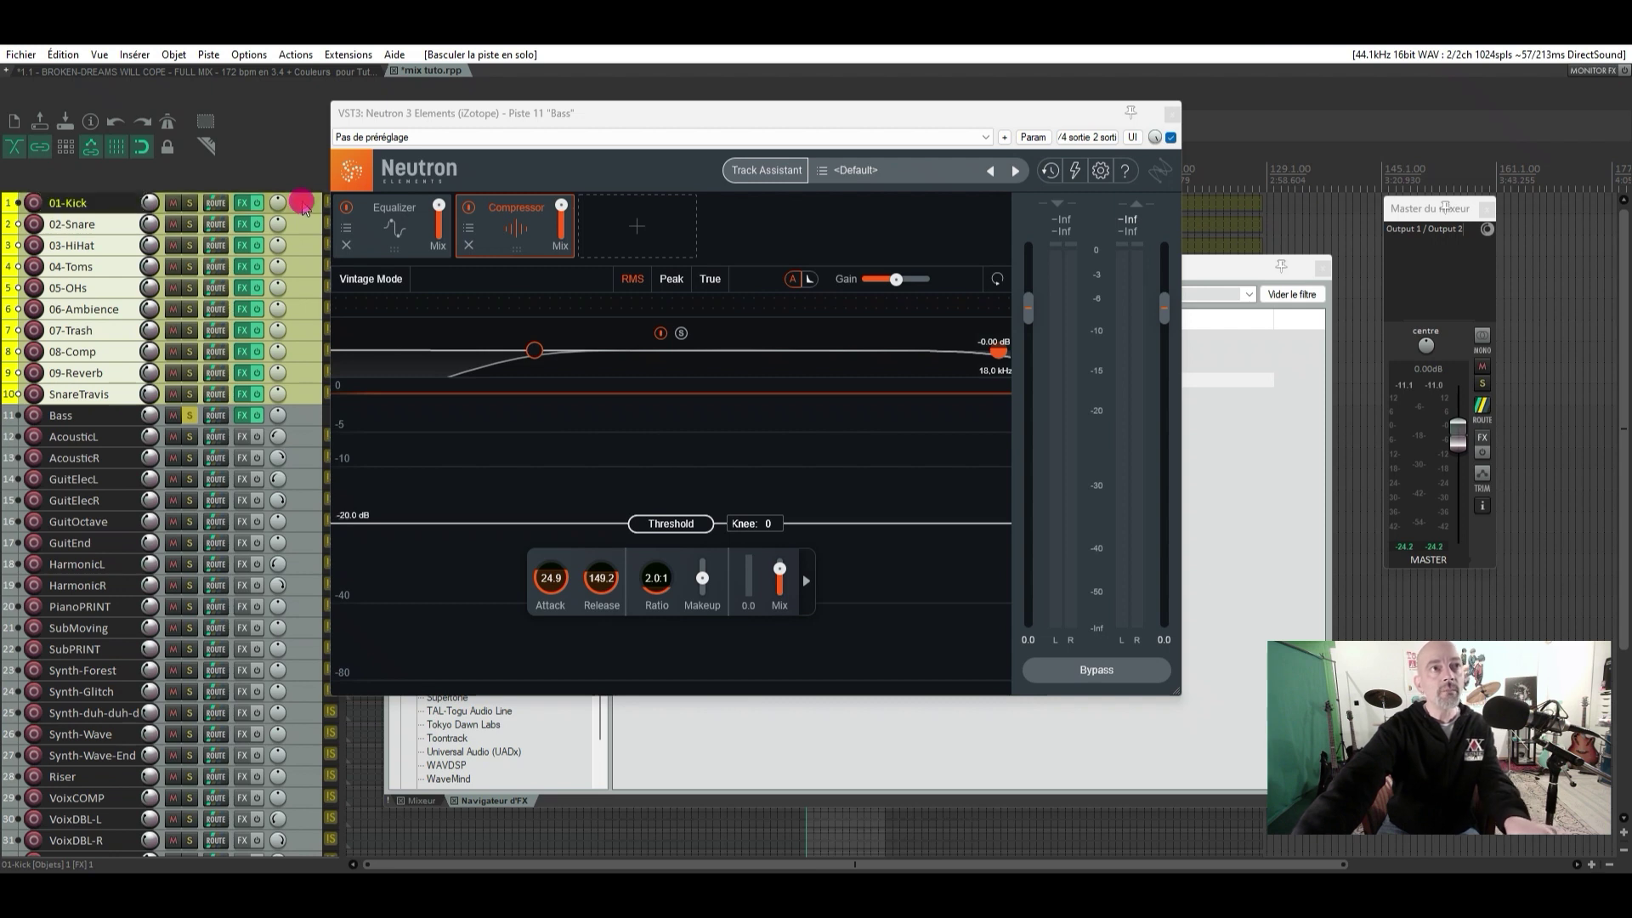
click(191, 204)
Add an Exciter module after the Compressor, set its amount to 12.7 during playback, and move its harmonic blend to Tube
click(630, 233)
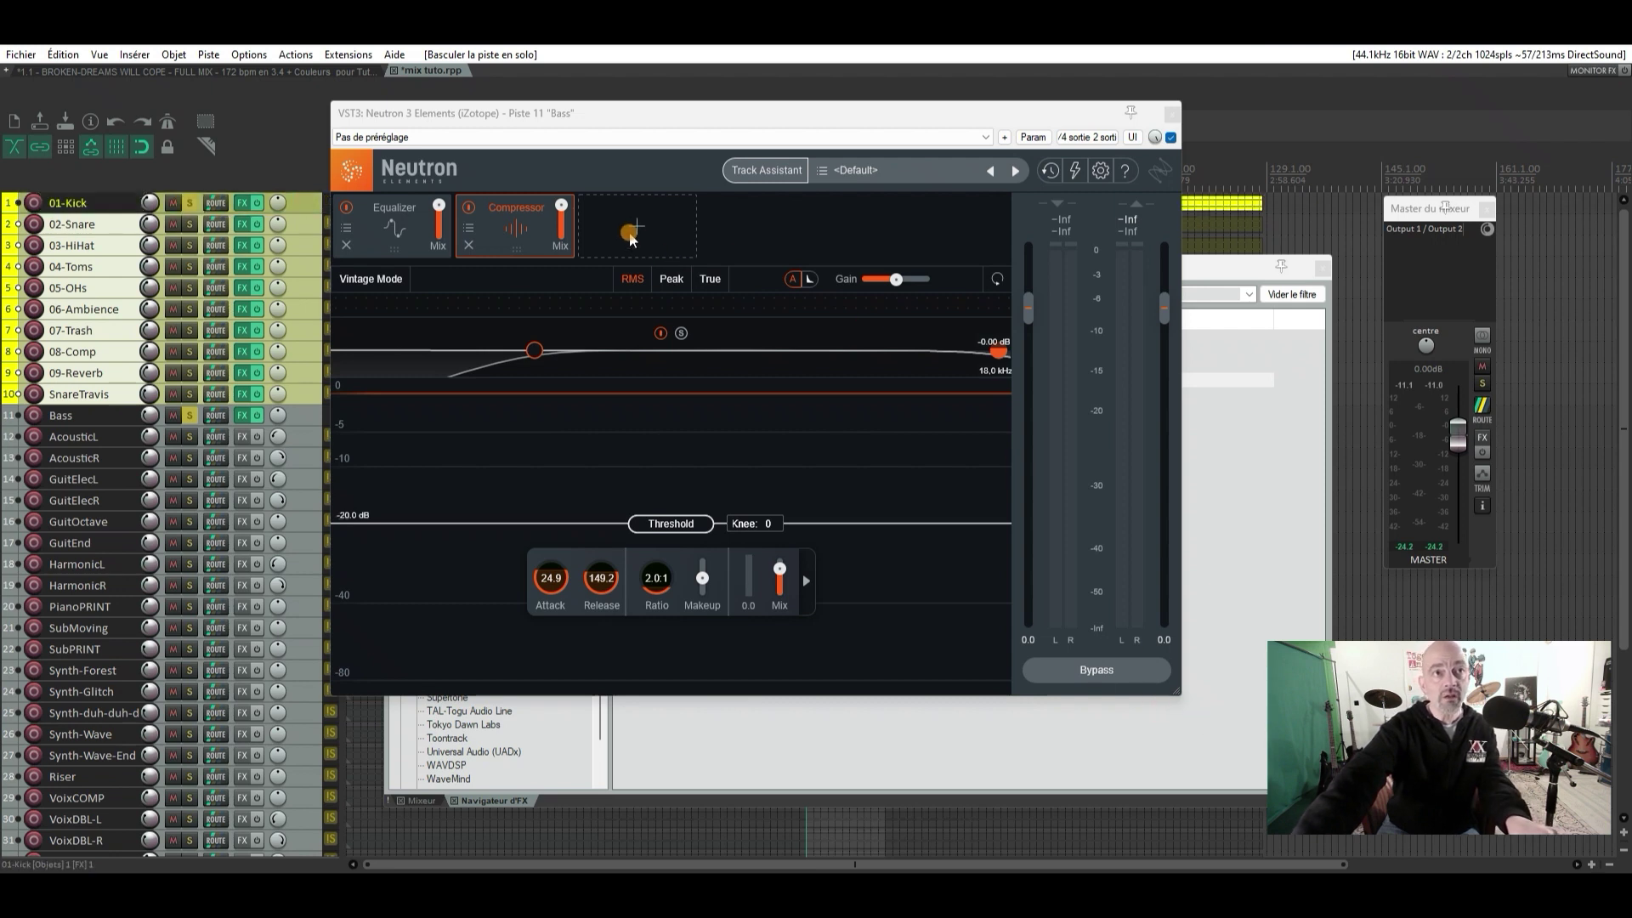
click(648, 308)
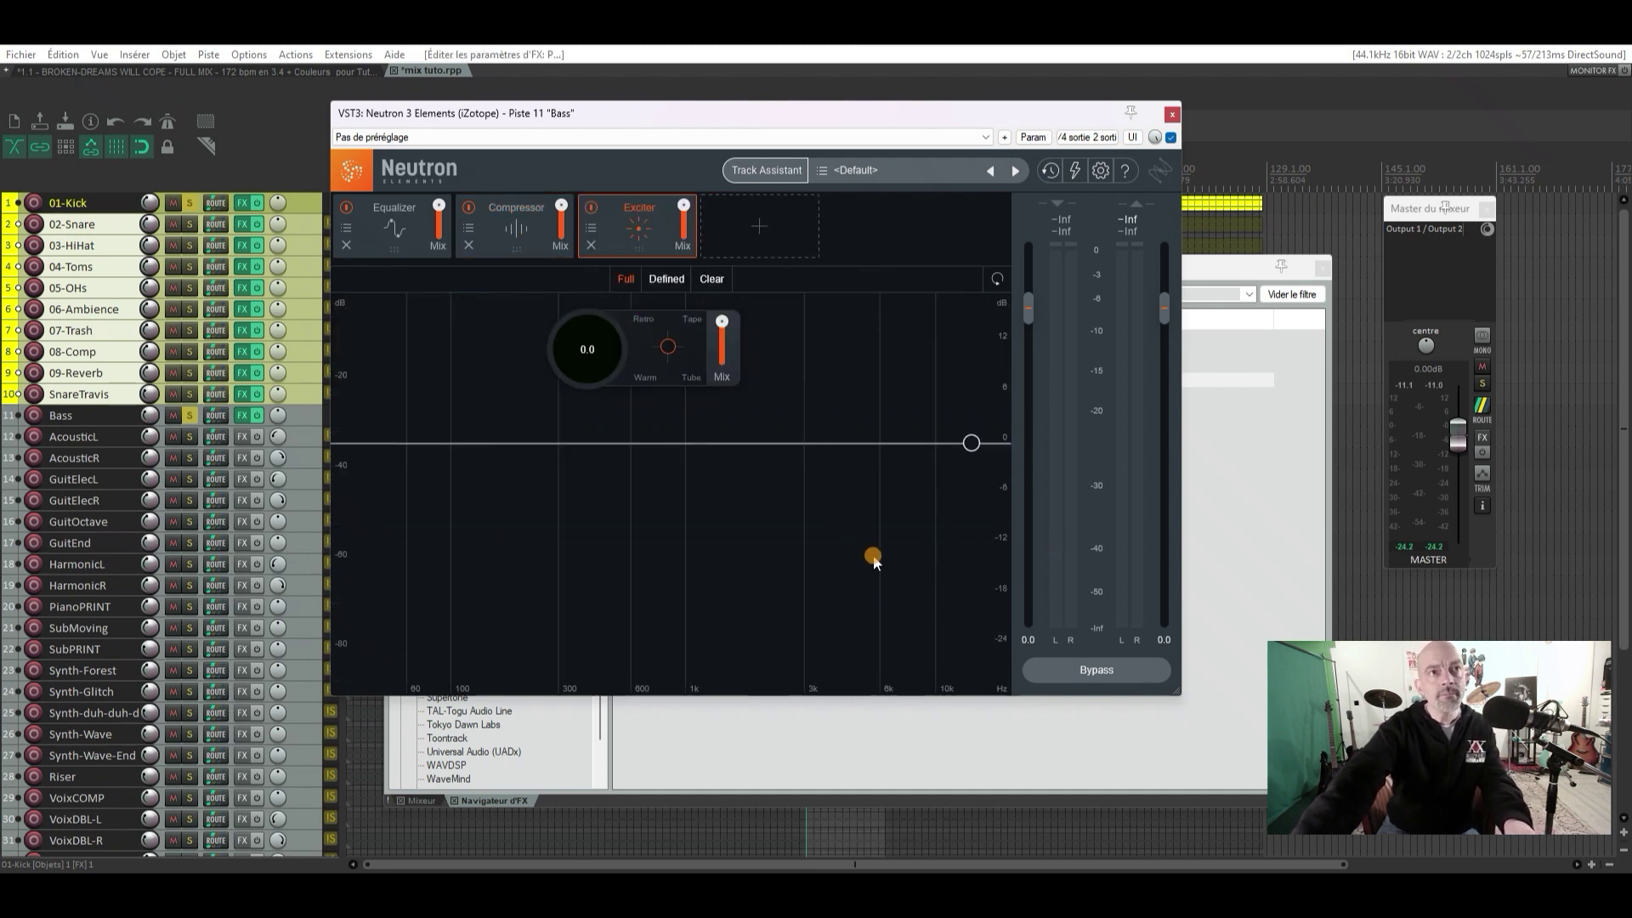
key(space)
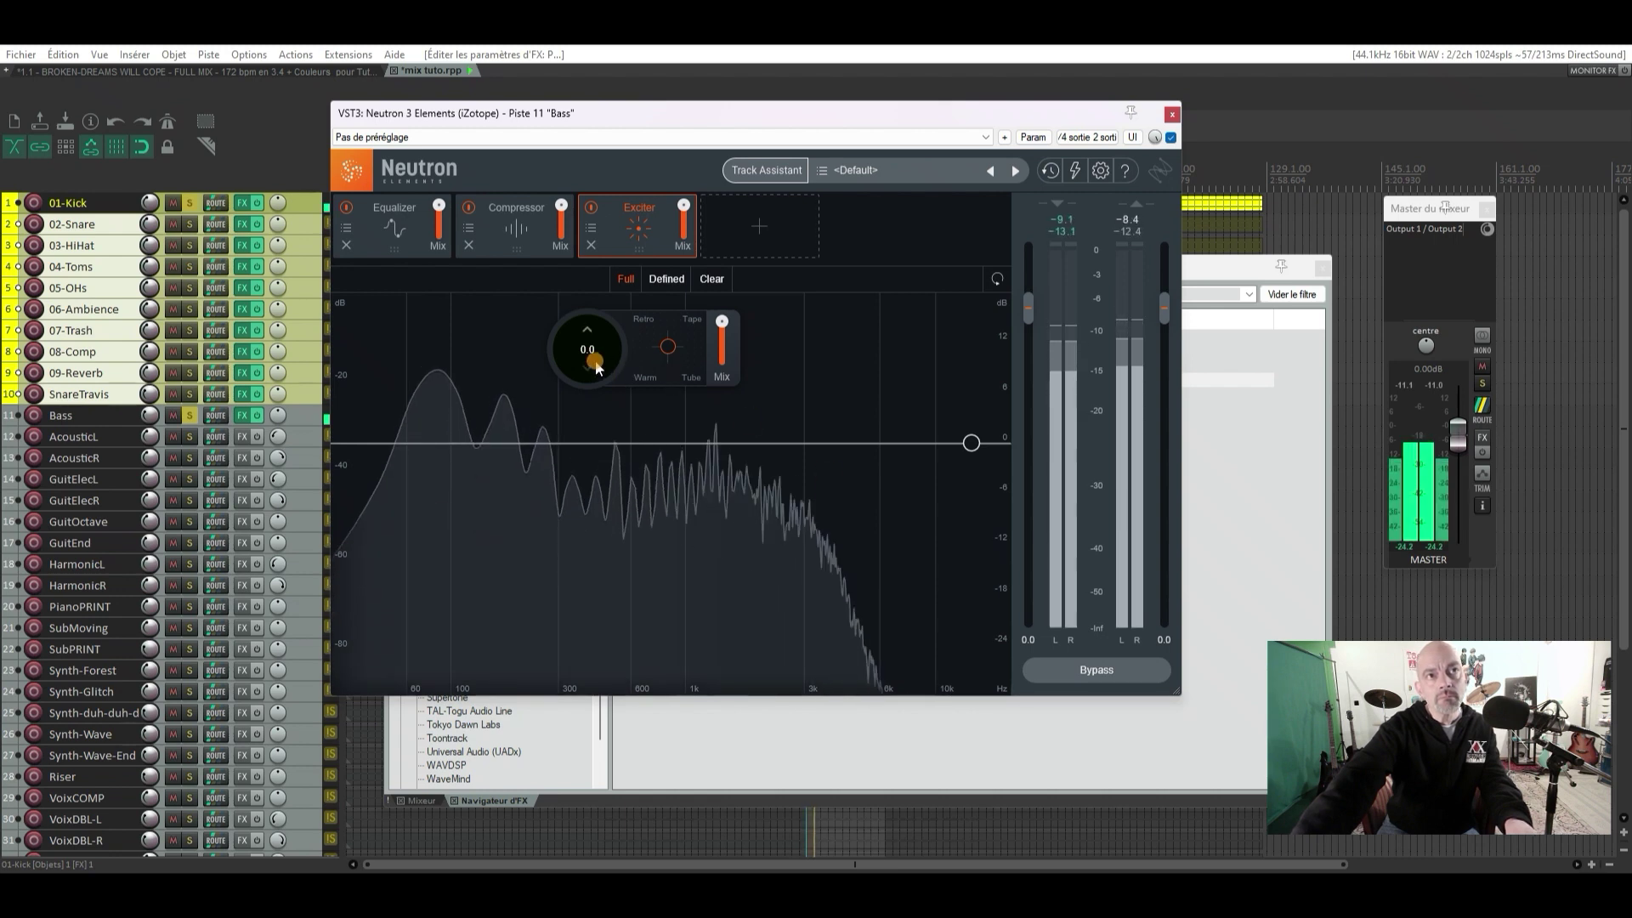
drag(595, 365, 624, 185)
mouse_move(671, 380)
mouse_down()
mouse_move(703, 364)
mouse_move(667, 361)
mouse_move(694, 385)
mouse_up()
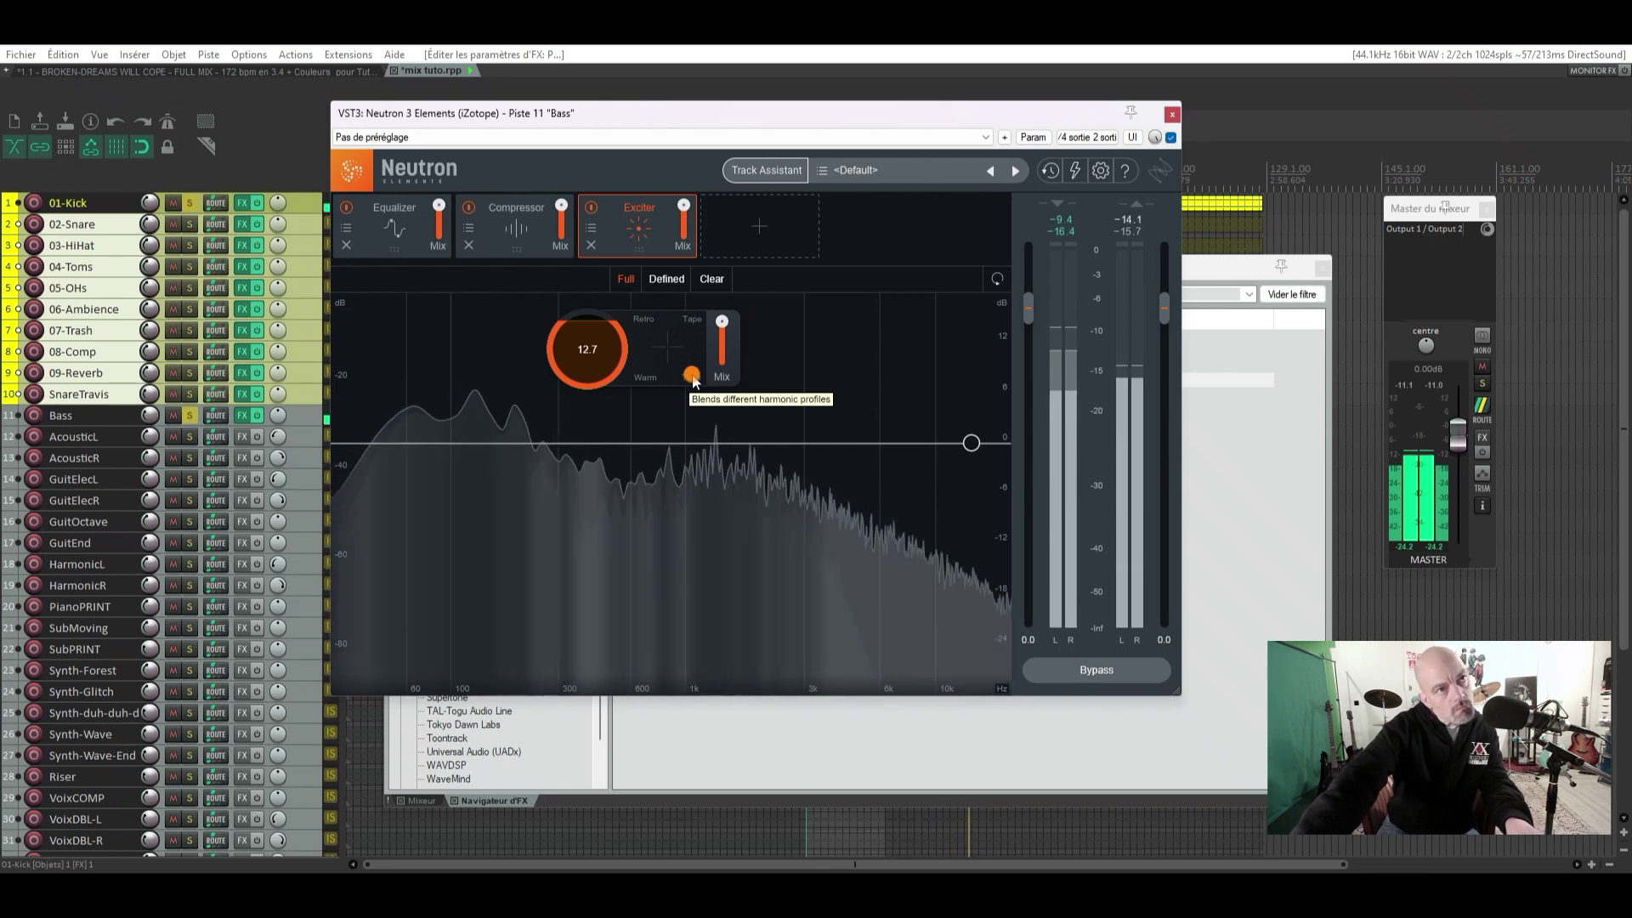
drag(694, 383, 729, 386)
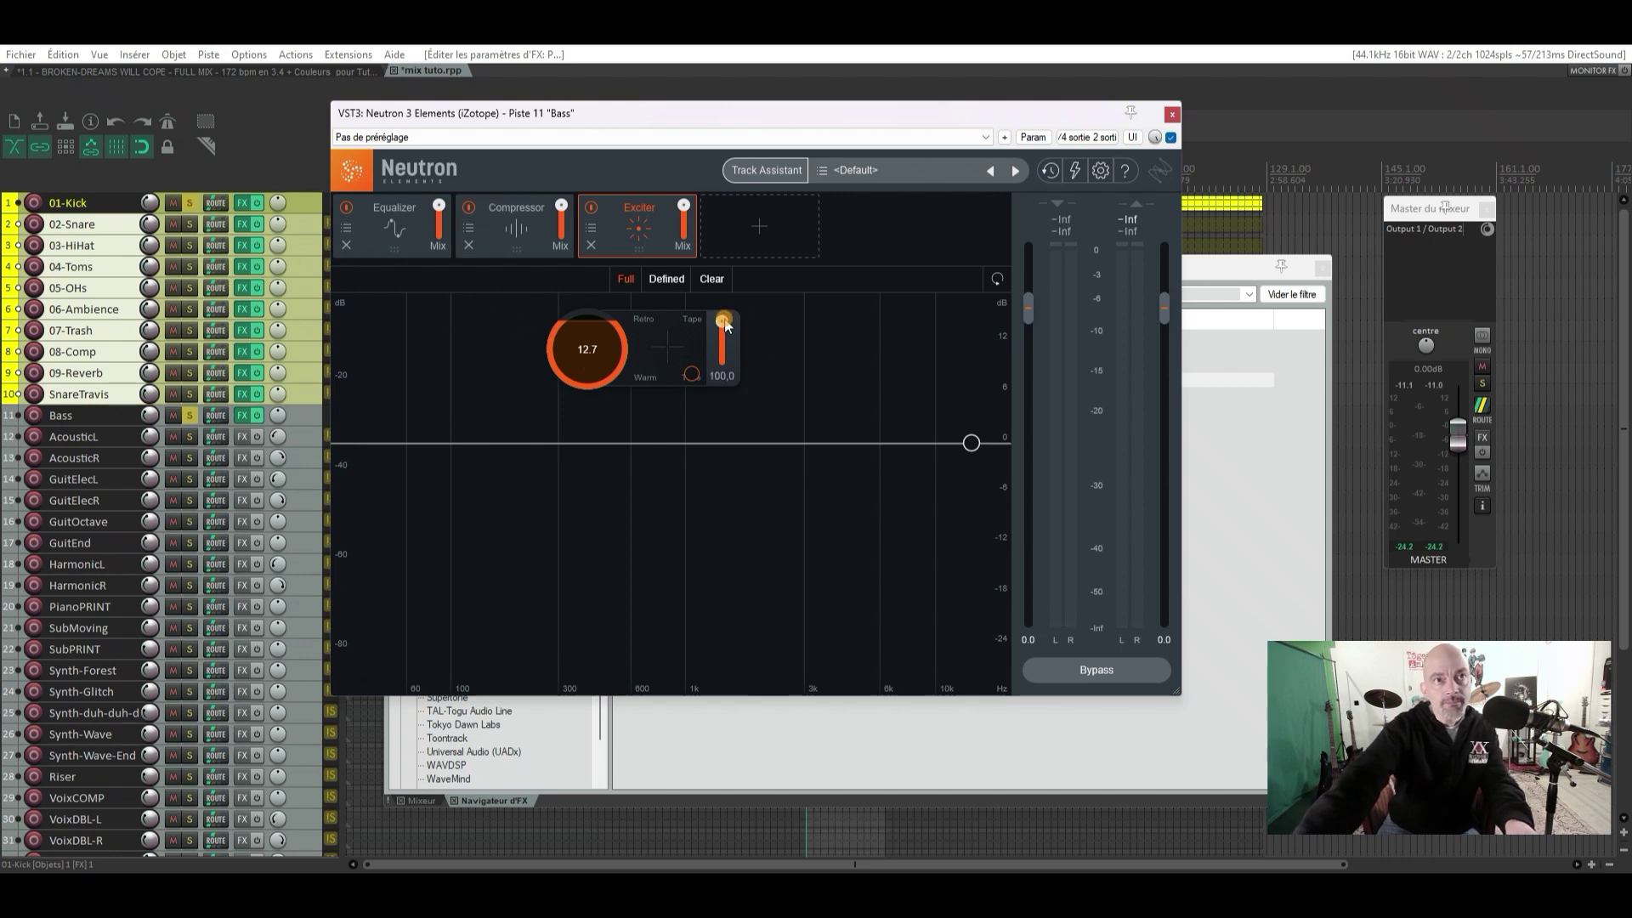
Play the kick and bass and reduce the Exciter's own mix to about 20%
key(space)
drag(723, 321, 736, 486)
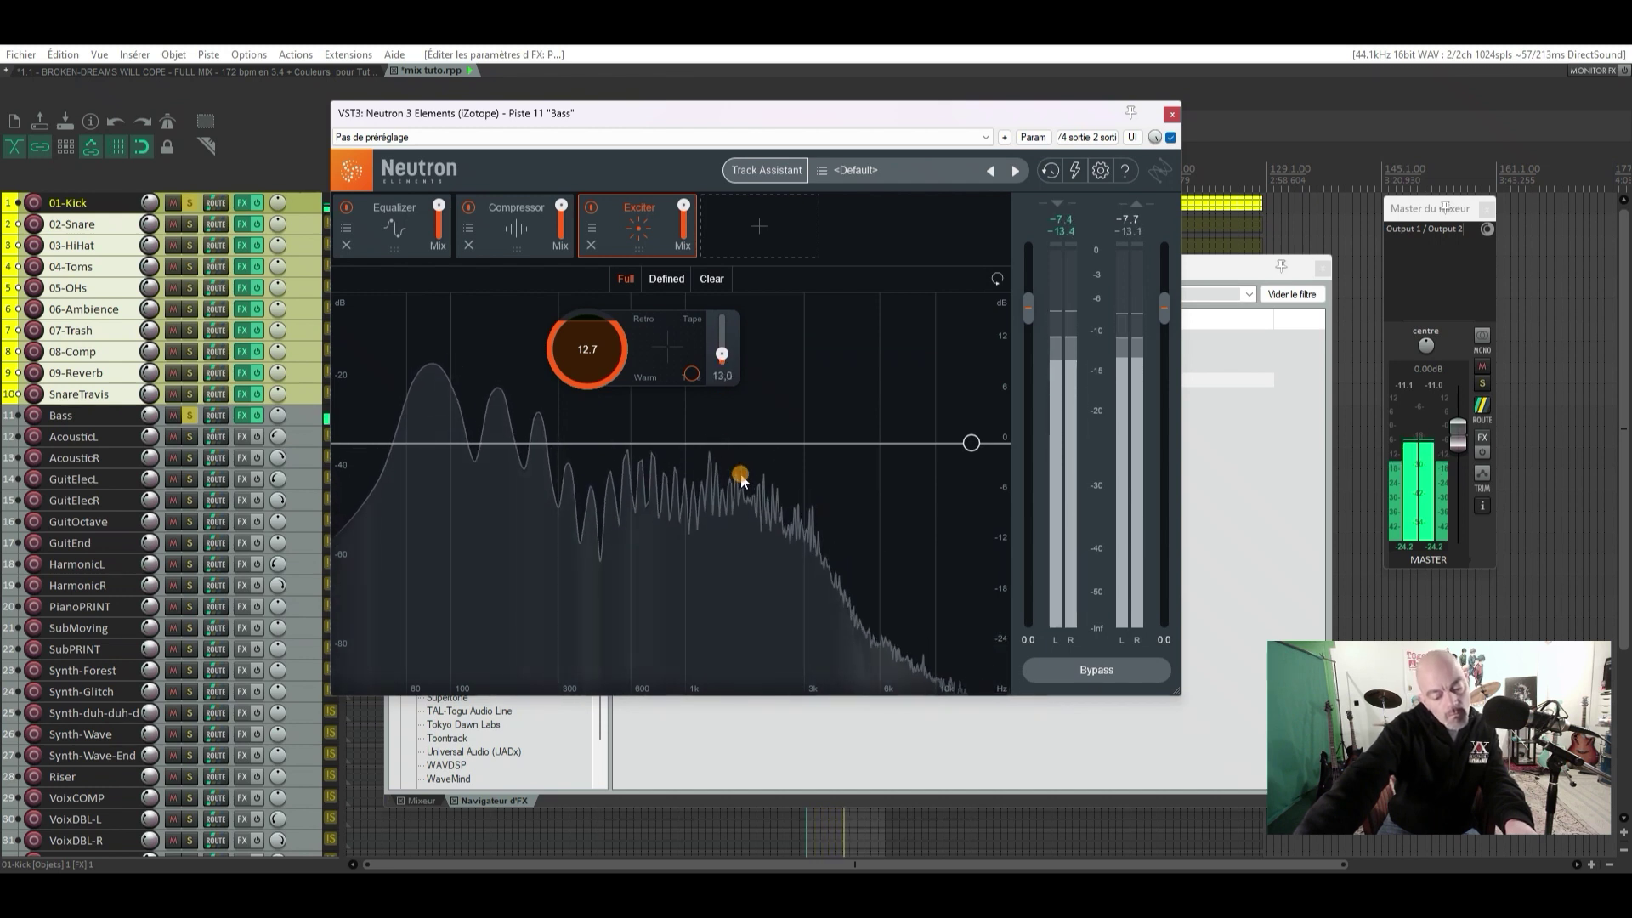
drag(744, 473, 745, 472)
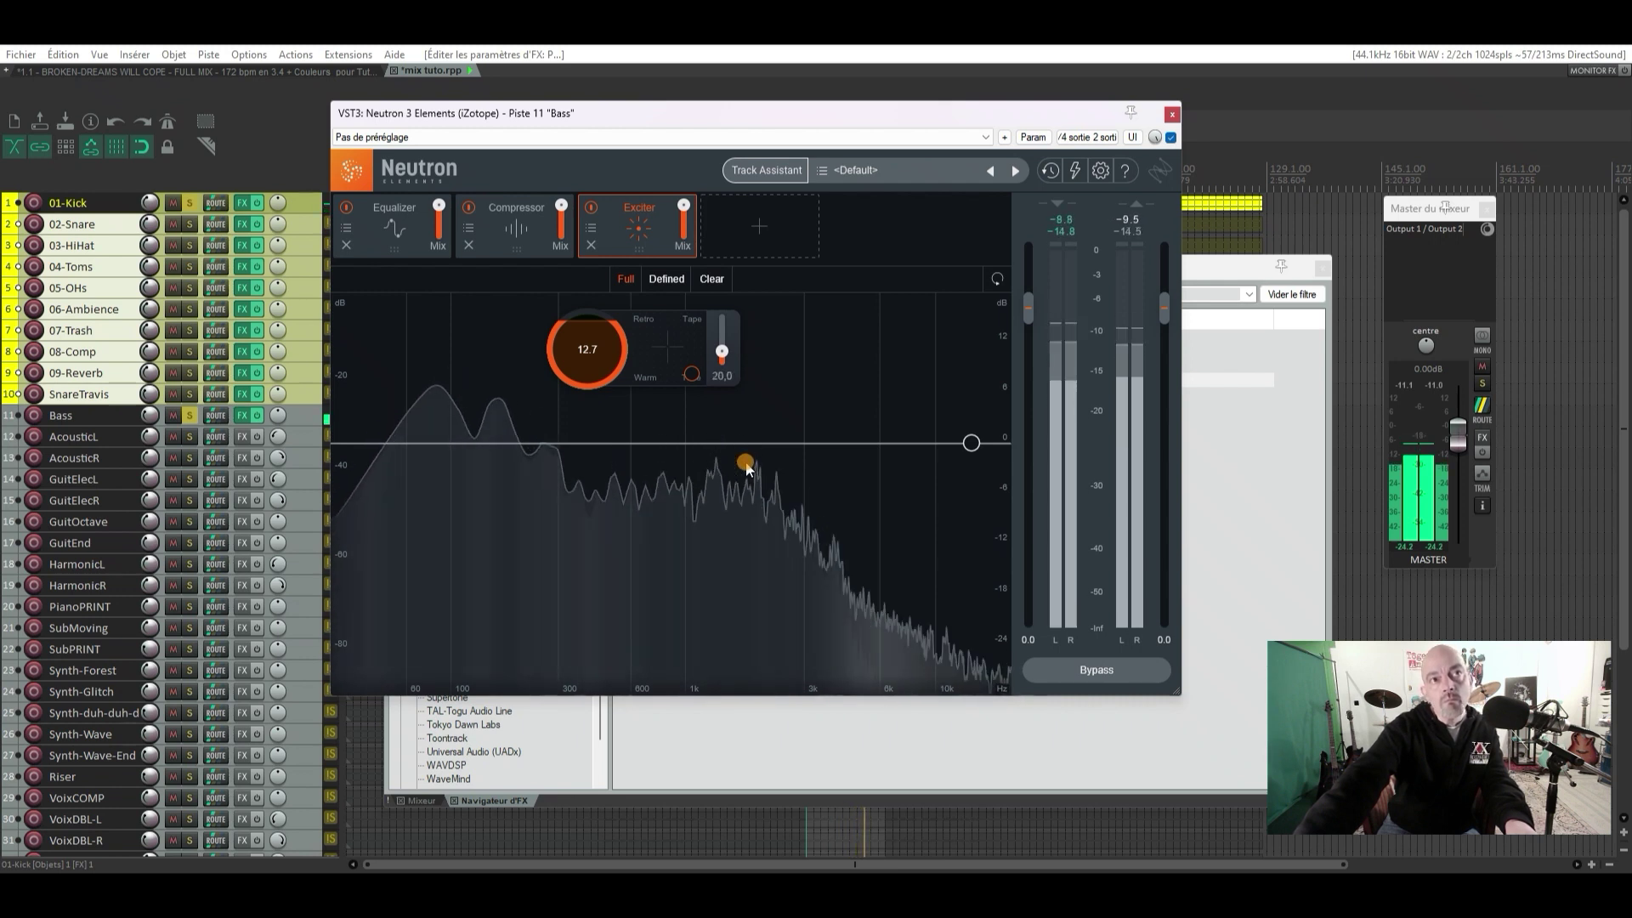
drag(747, 461, 747, 460)
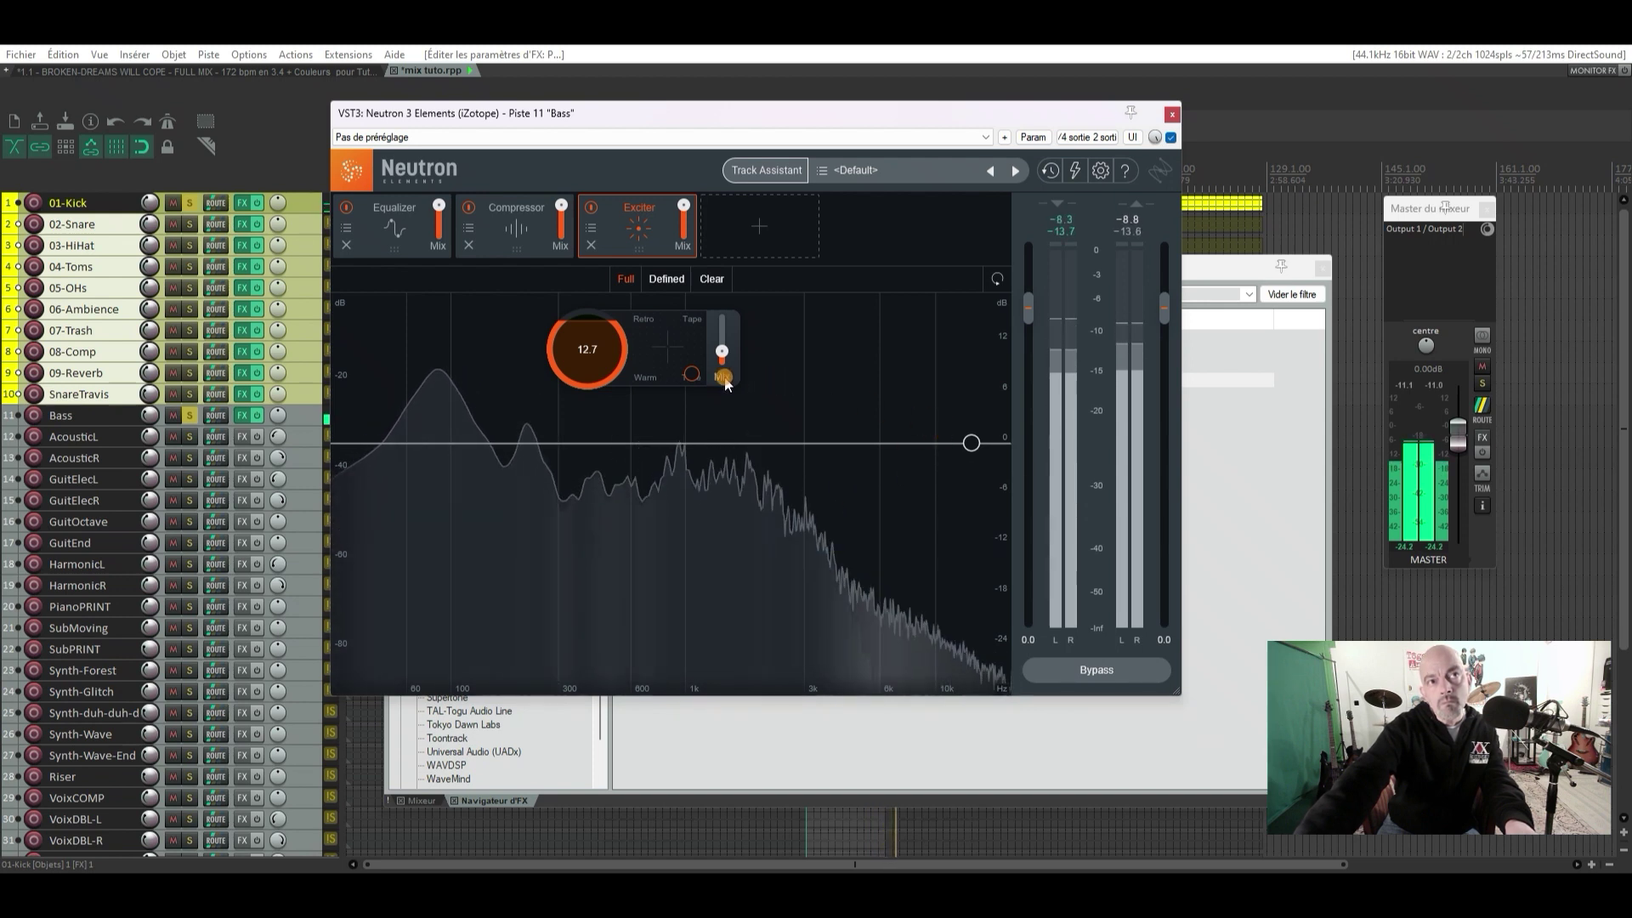
Take the 01-Kick track out of solo and play the bass alone, comparing it with the Exciter module disabled and enabled
drag(714, 384, 700, 383)
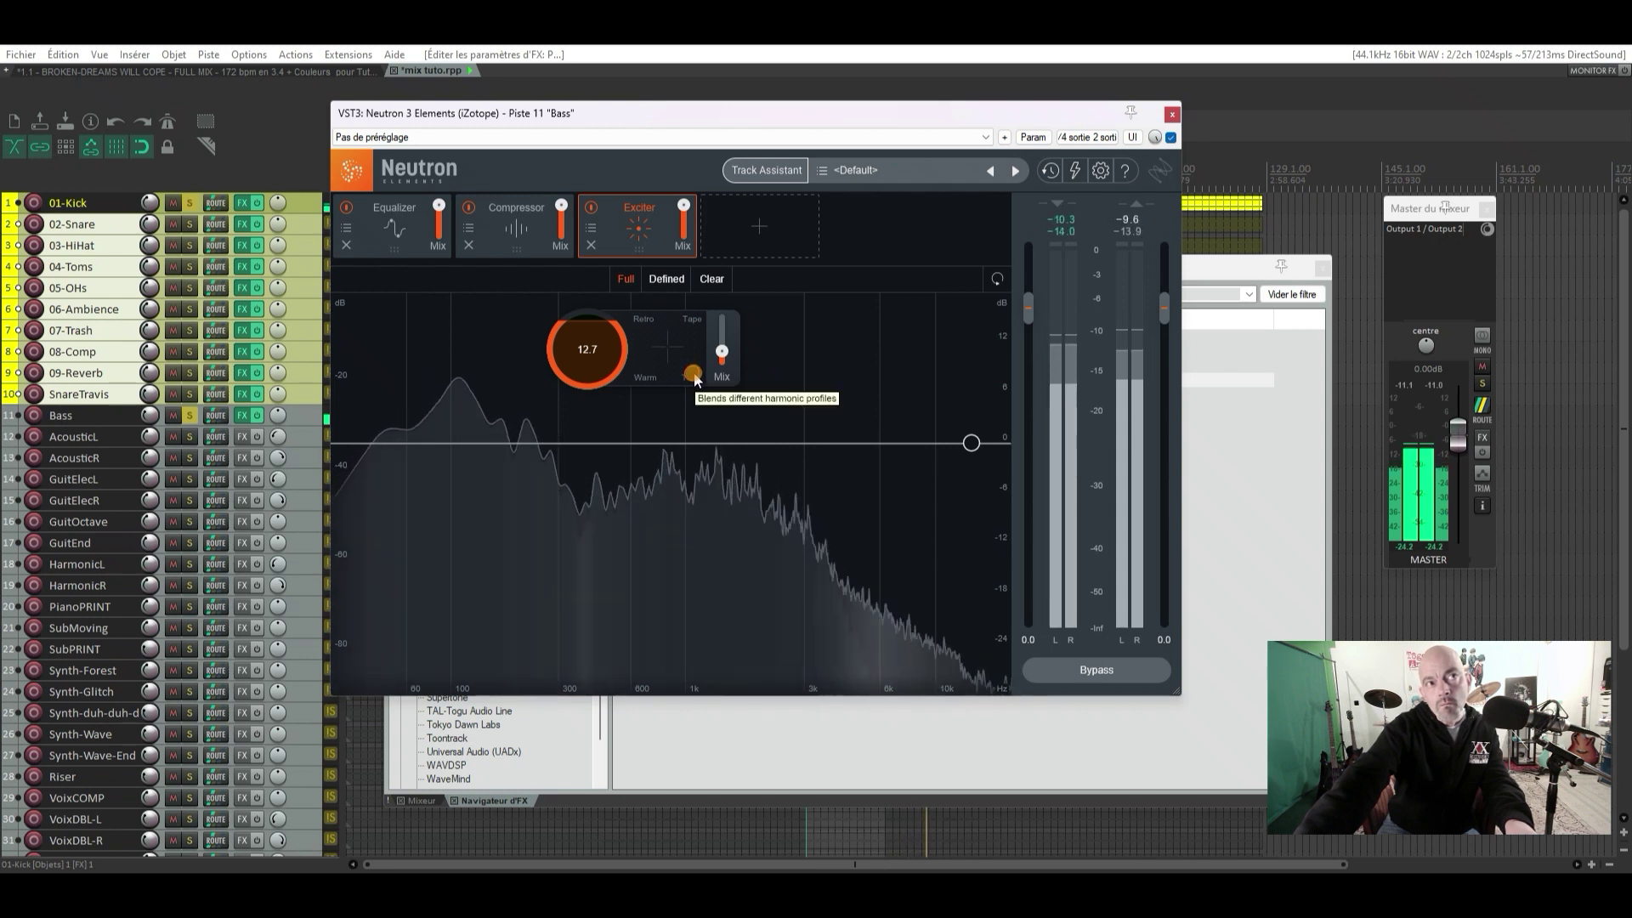
key(space)
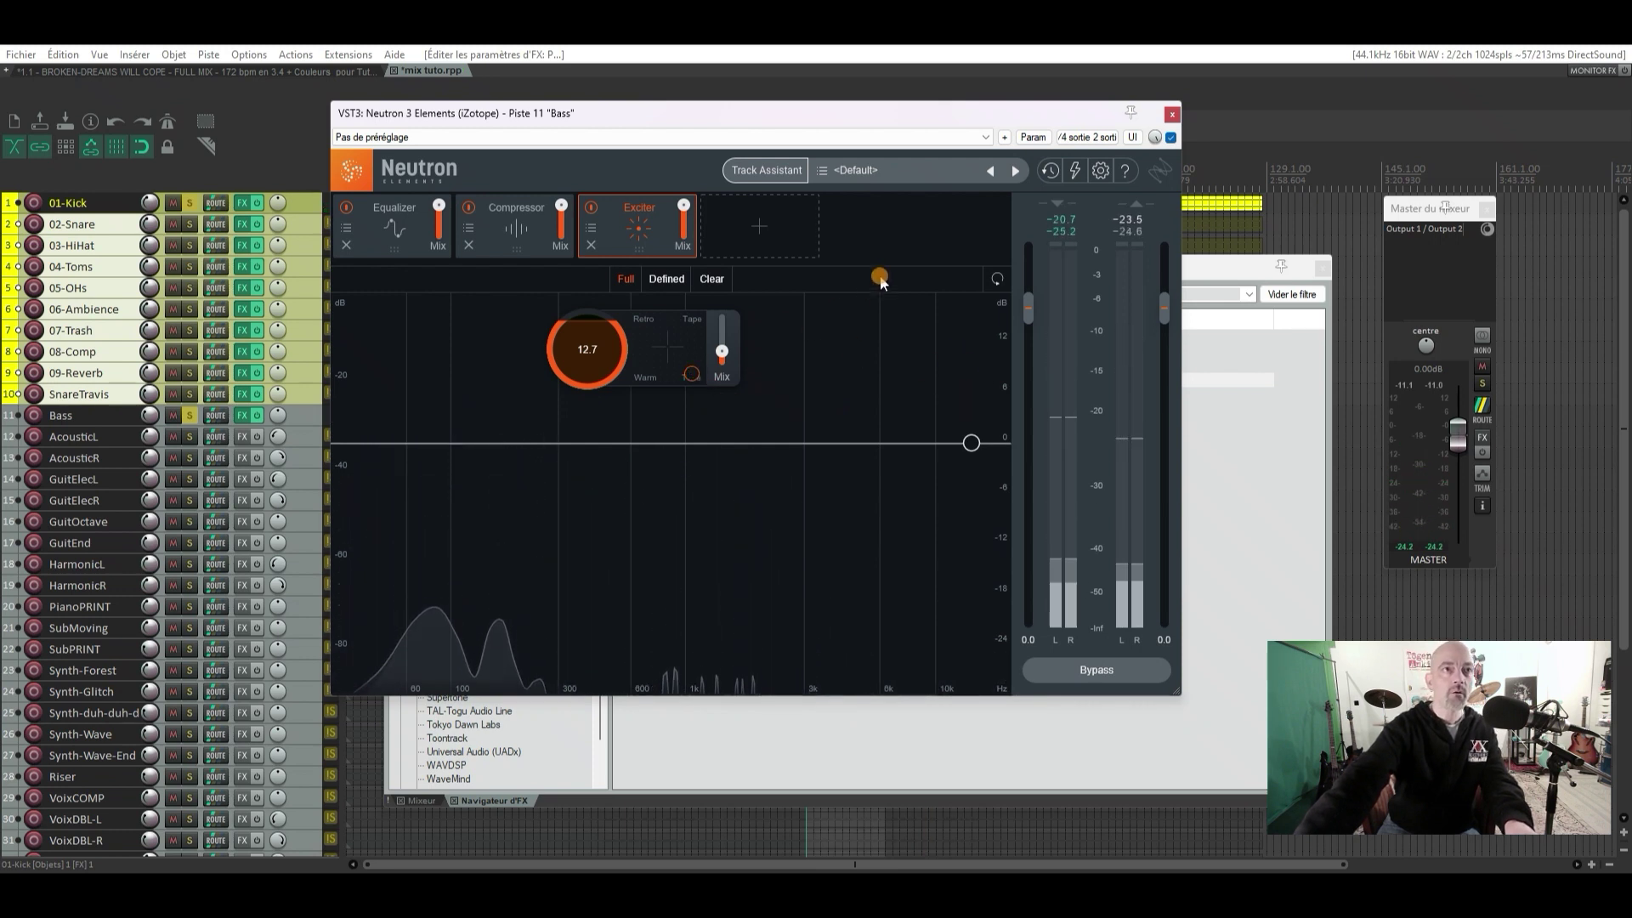
click(194, 210)
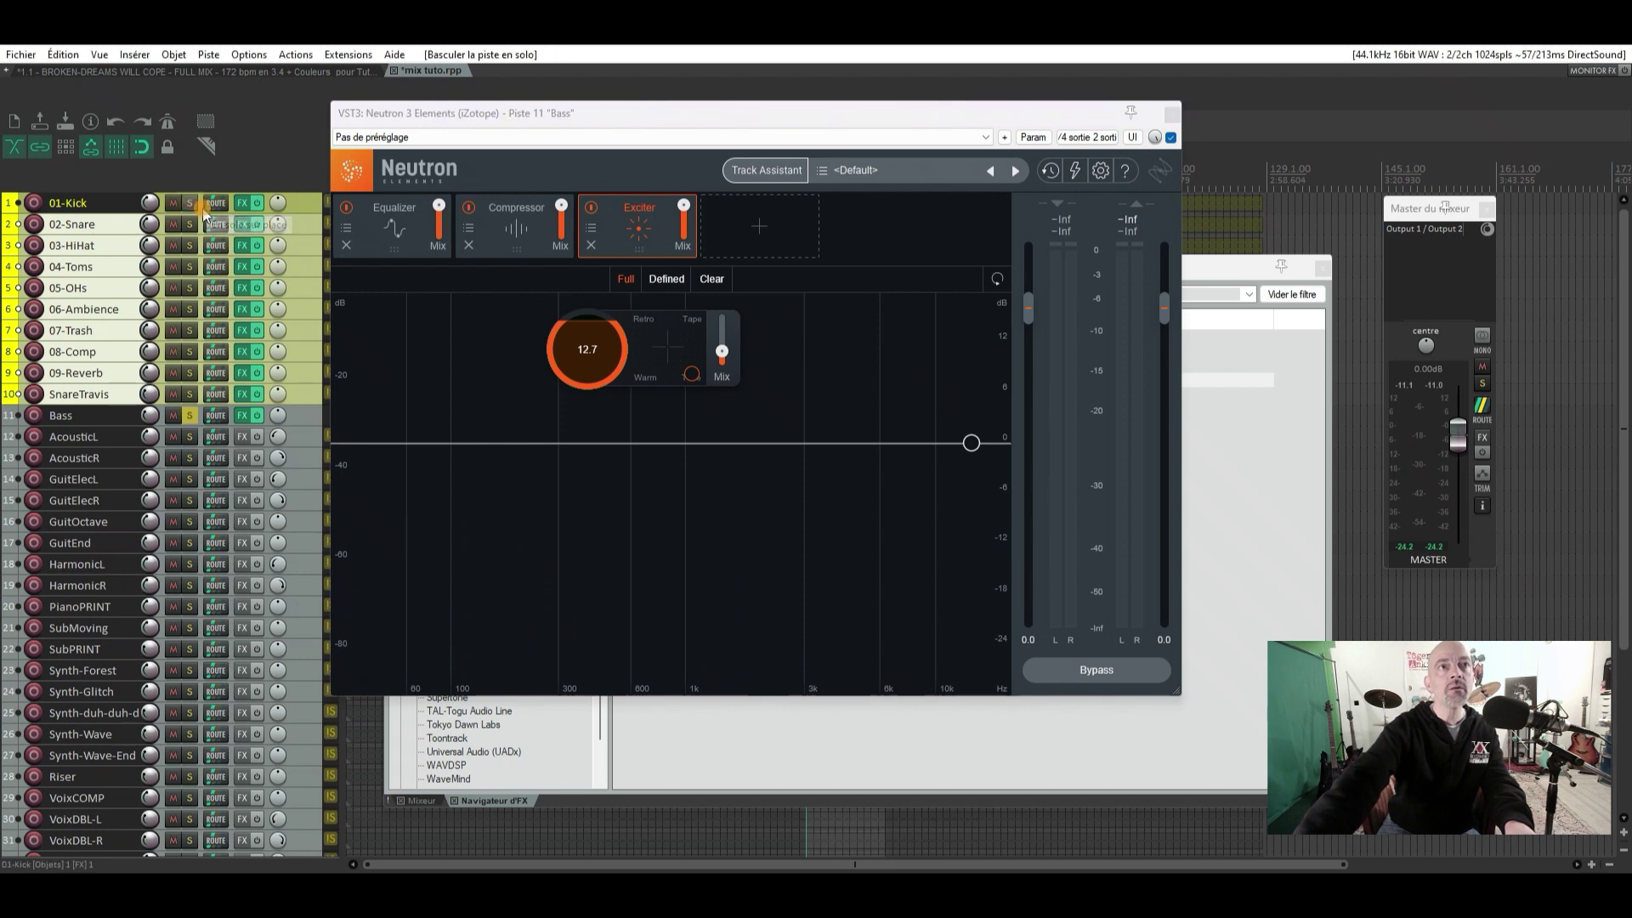
key(space)
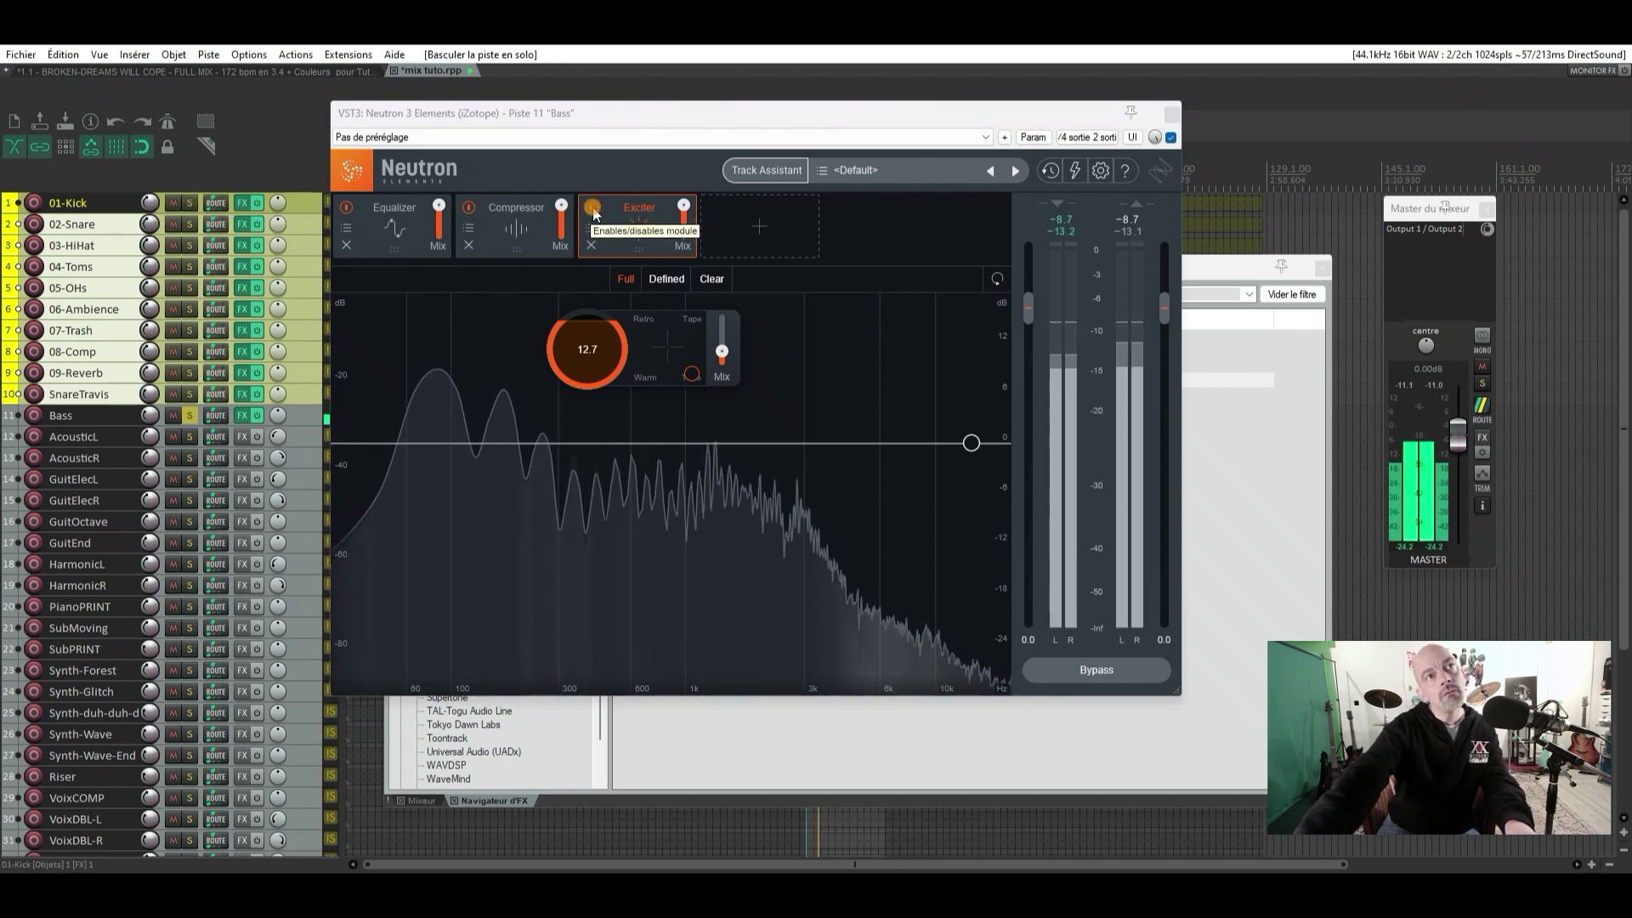
click(592, 209)
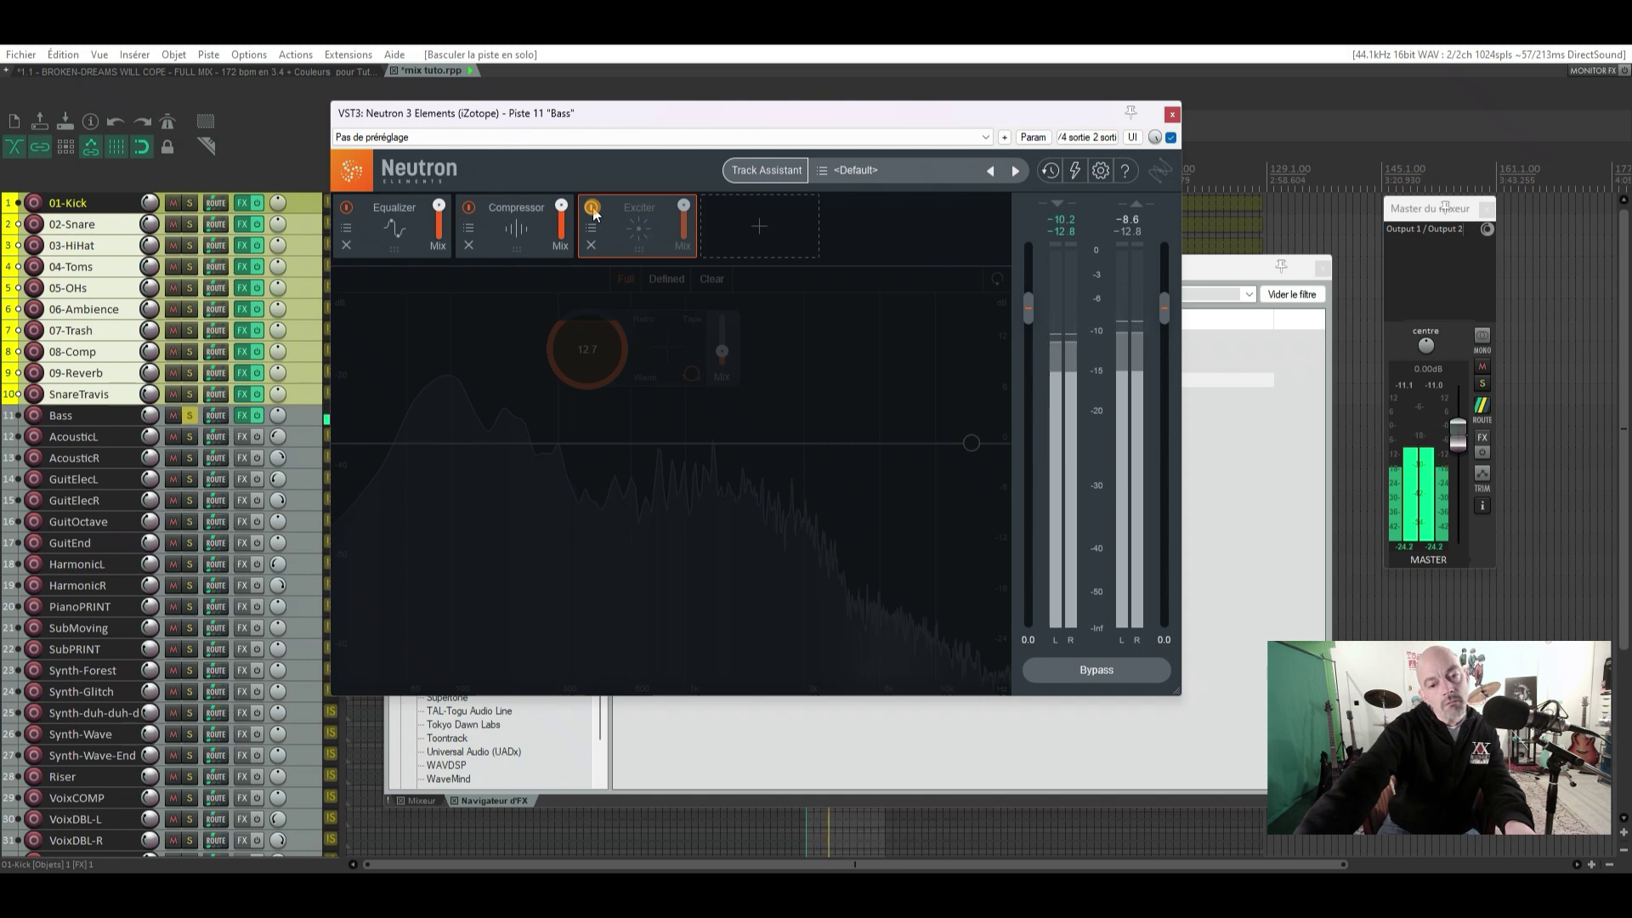
click(593, 210)
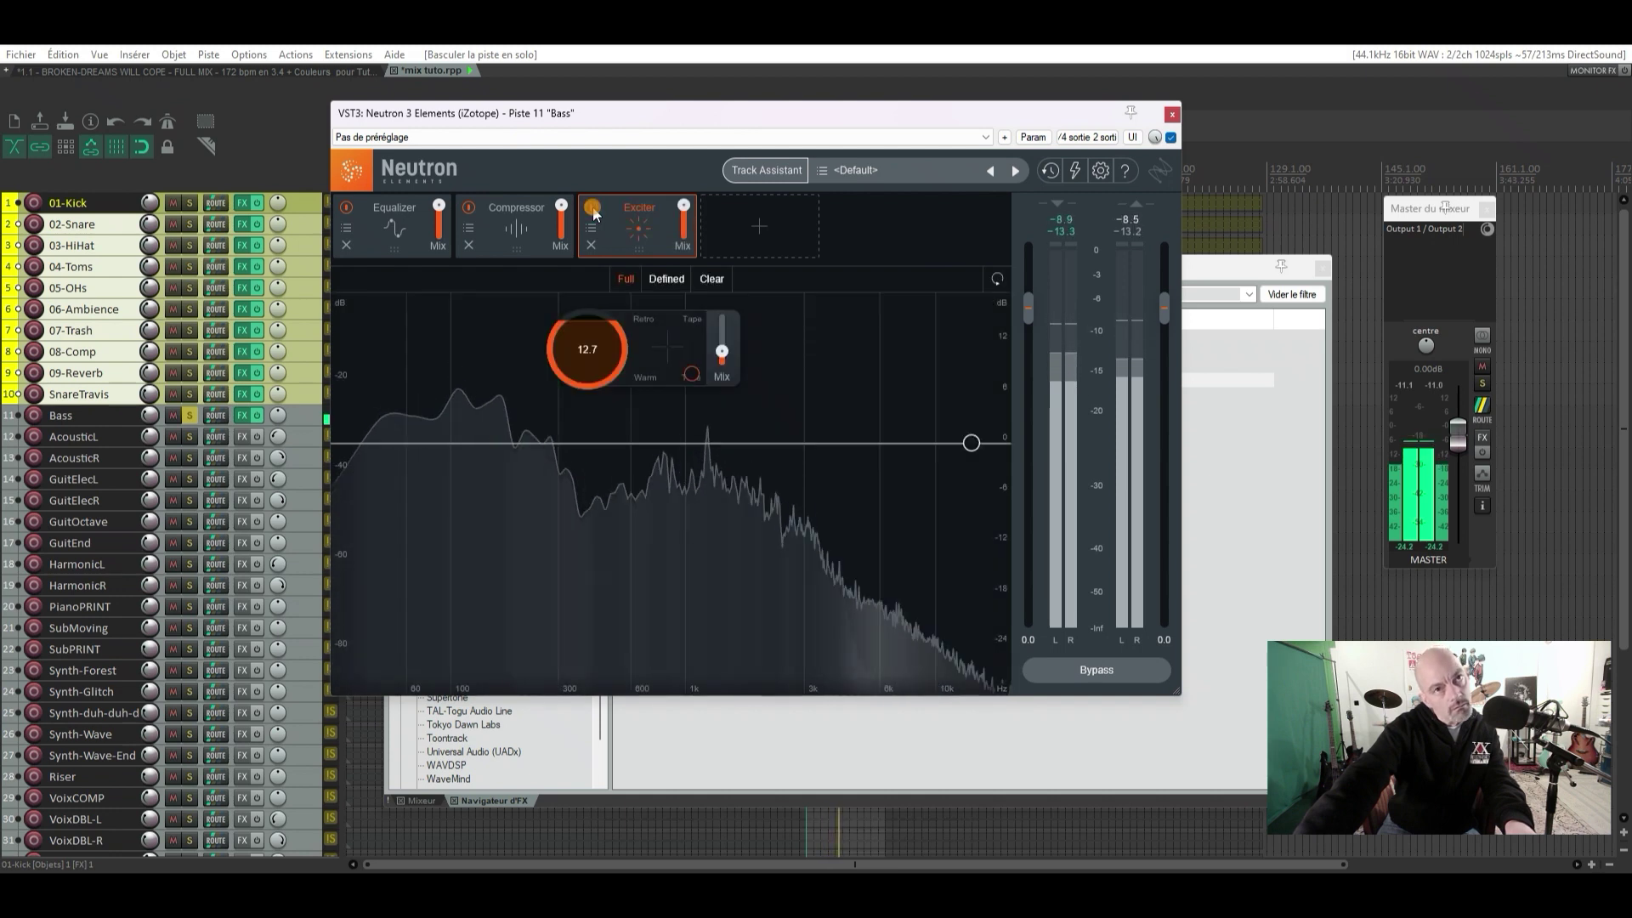
key(space)
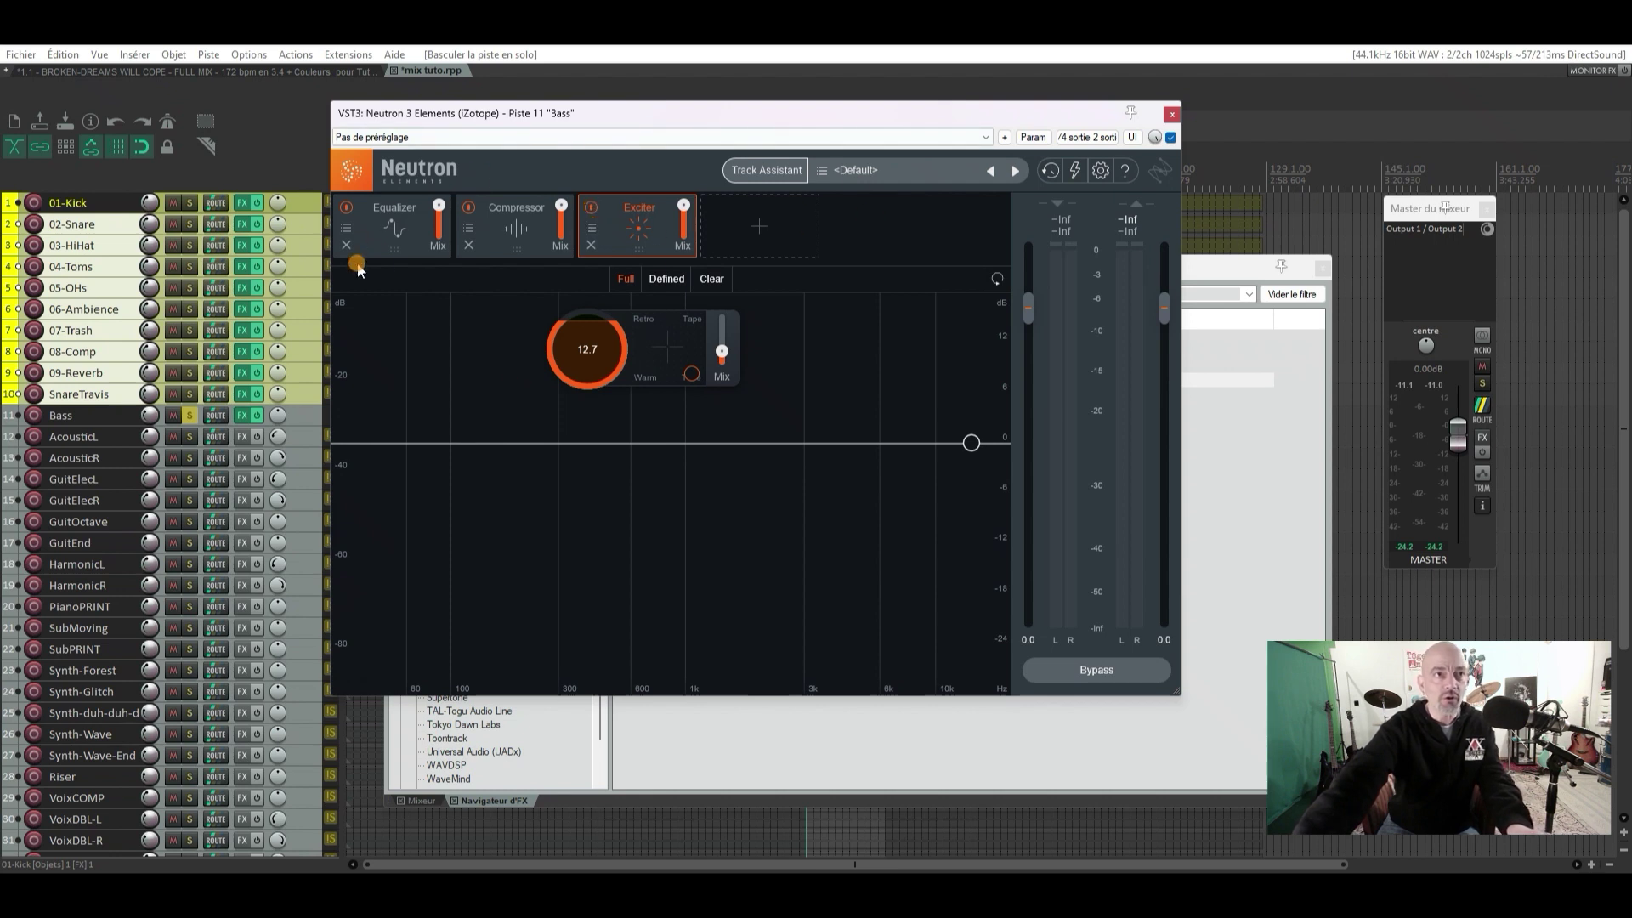
Review the Equalizer, Compressor and Exciter modules in the Bass track's Neutron chain, ending on the Equalizer curve
click(445, 253)
click(527, 240)
click(649, 243)
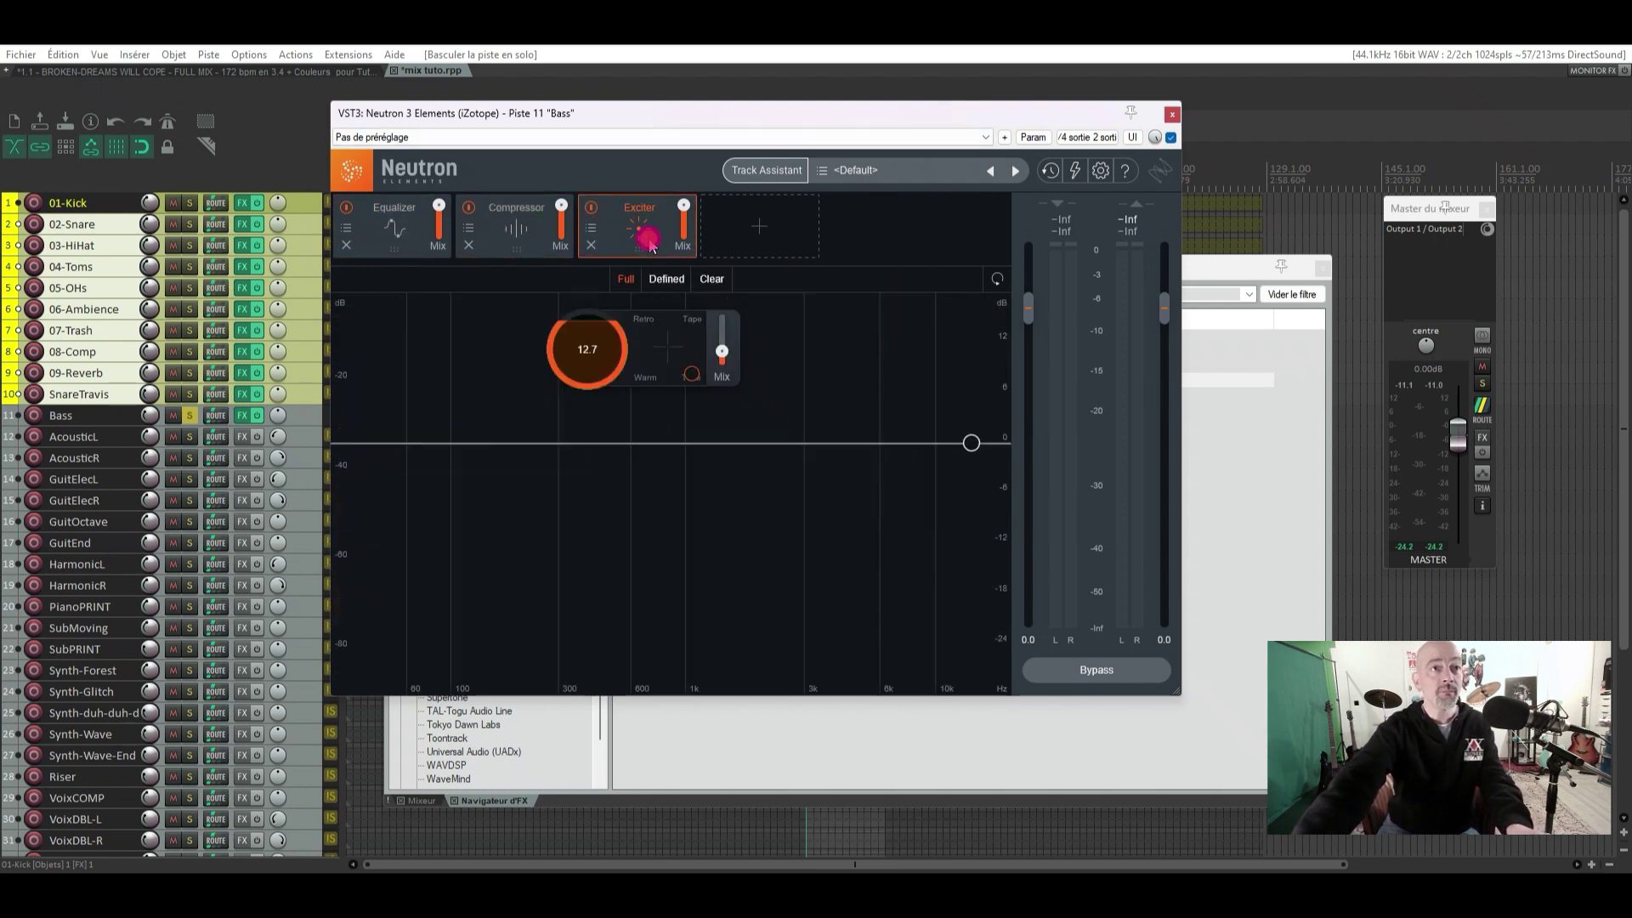
click(428, 230)
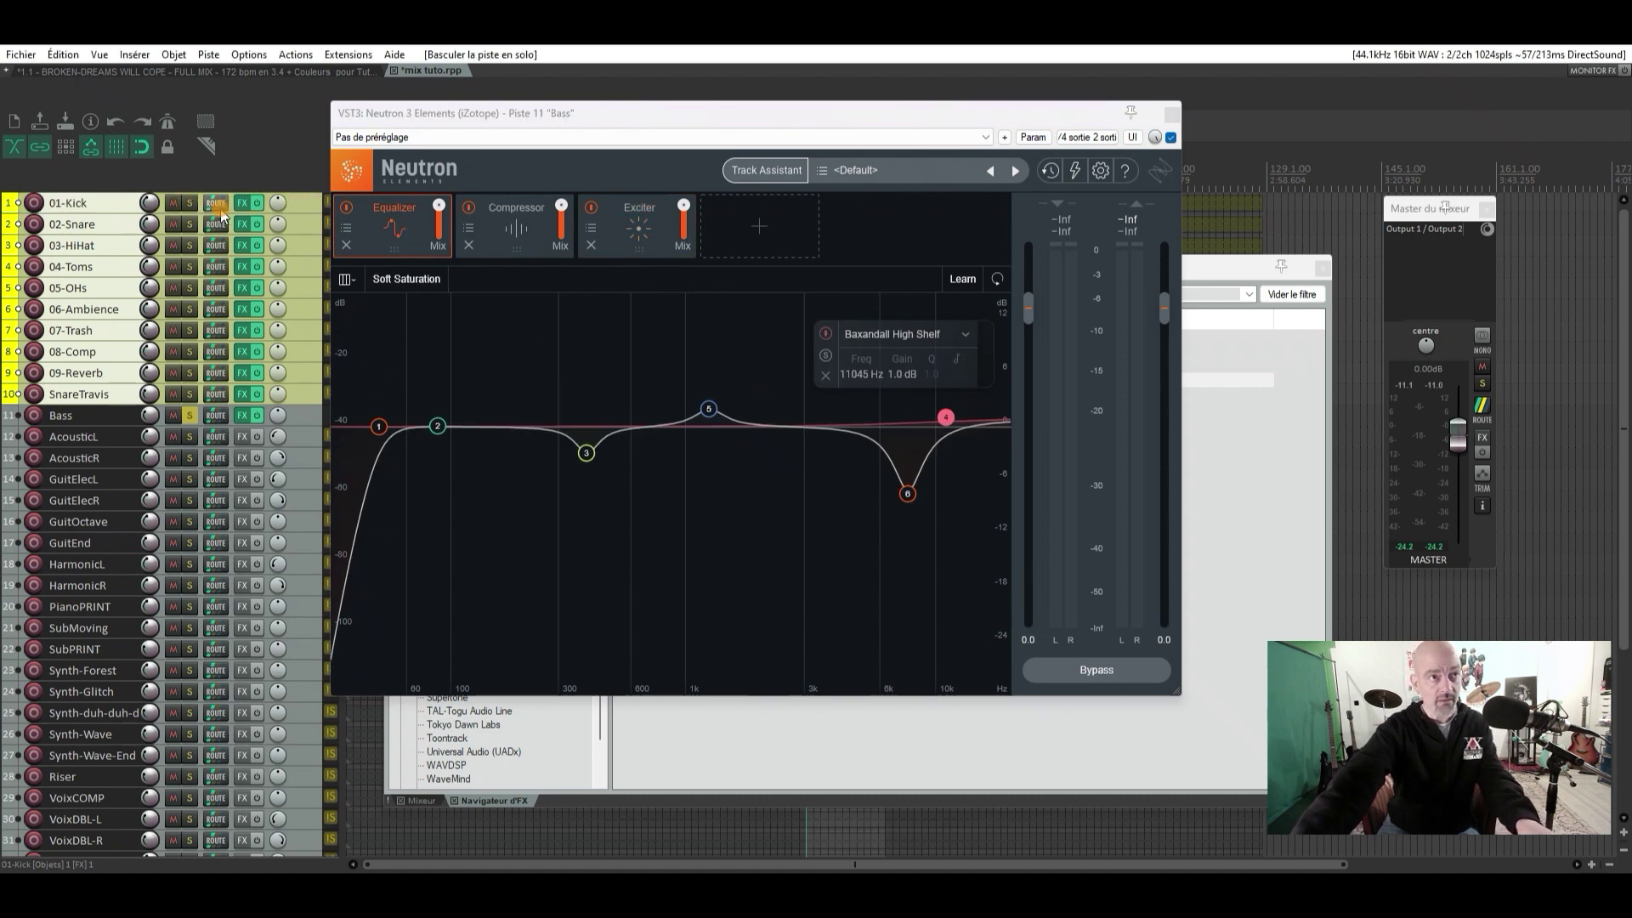
Solo all the drum tracks alongside the Bass and play them together while viewing the Compressor and Exciter modules
click(188, 204)
click(663, 583)
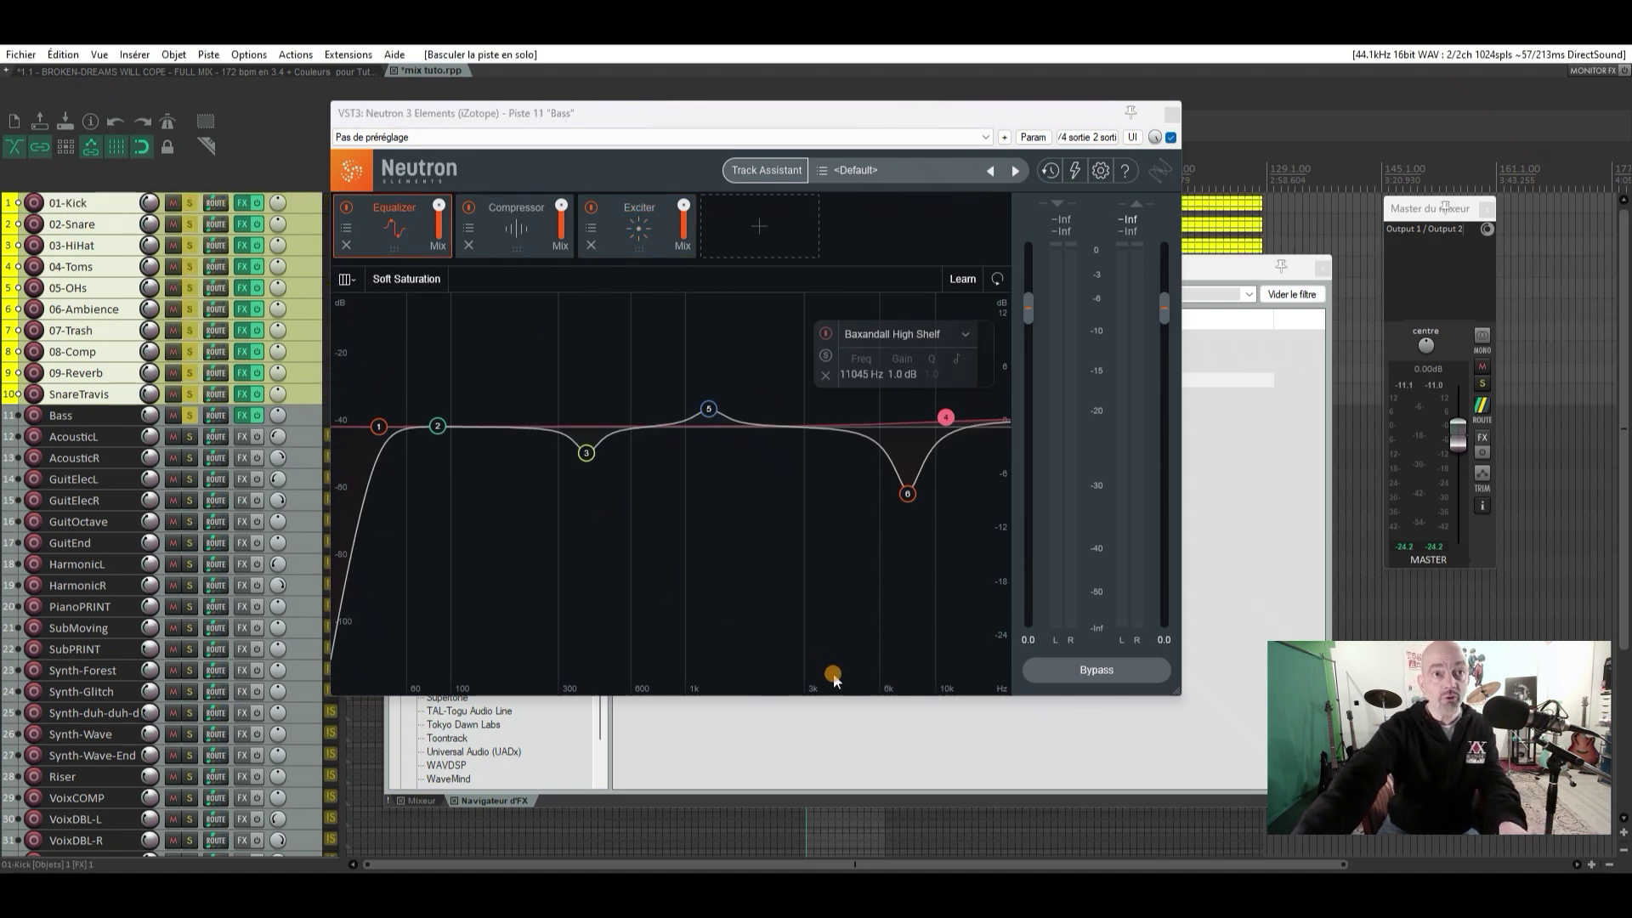
key(space)
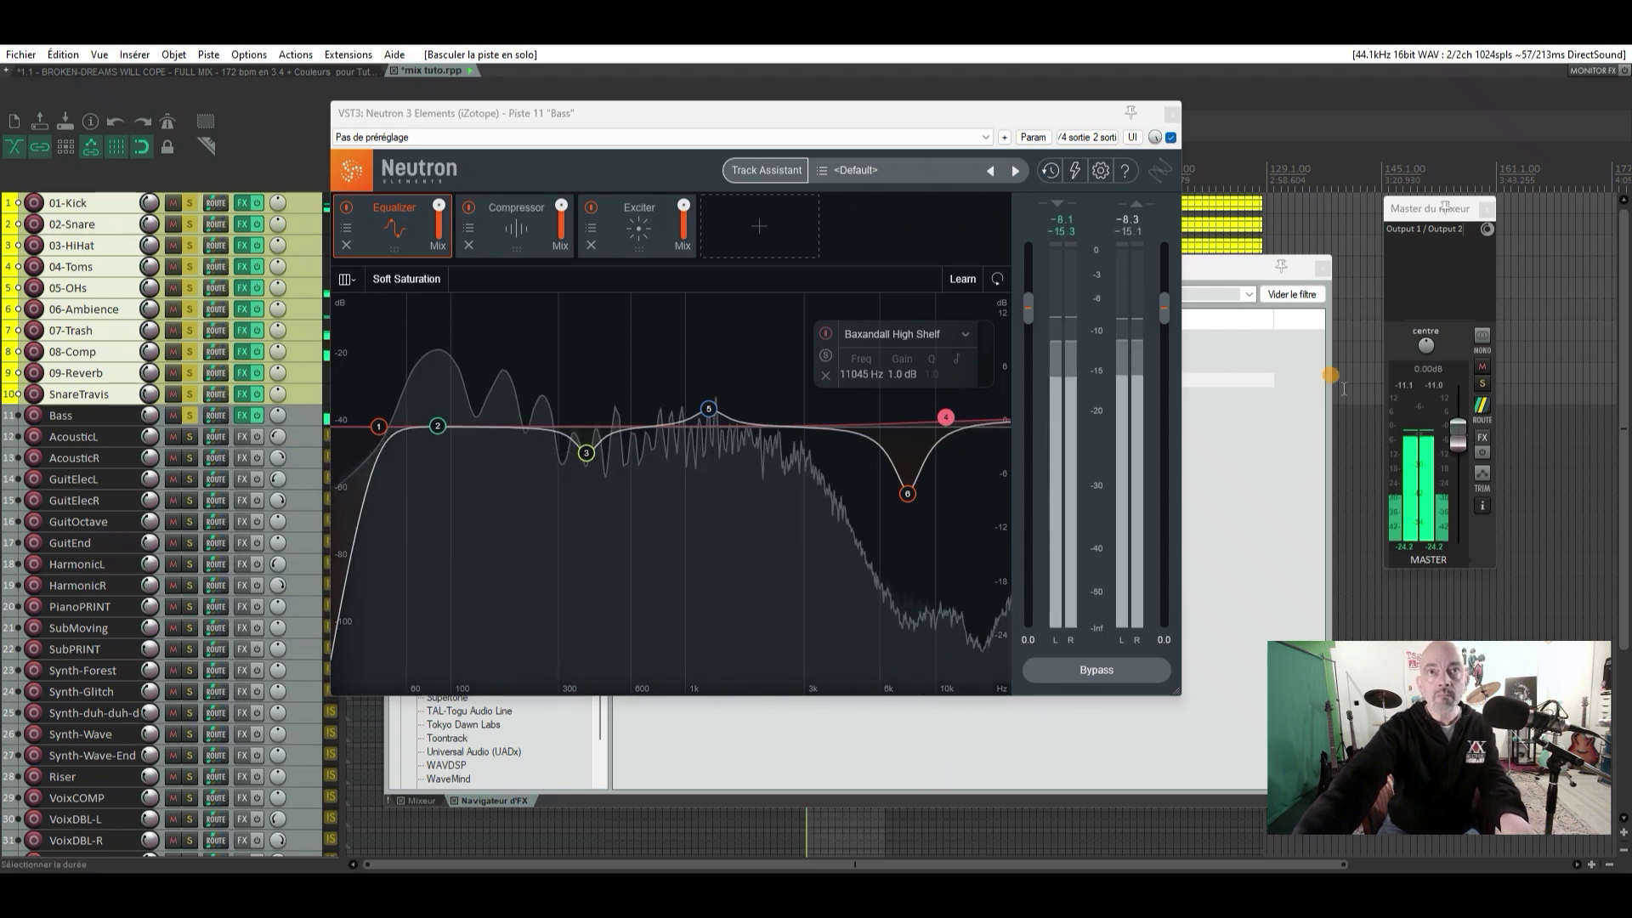
click(1222, 298)
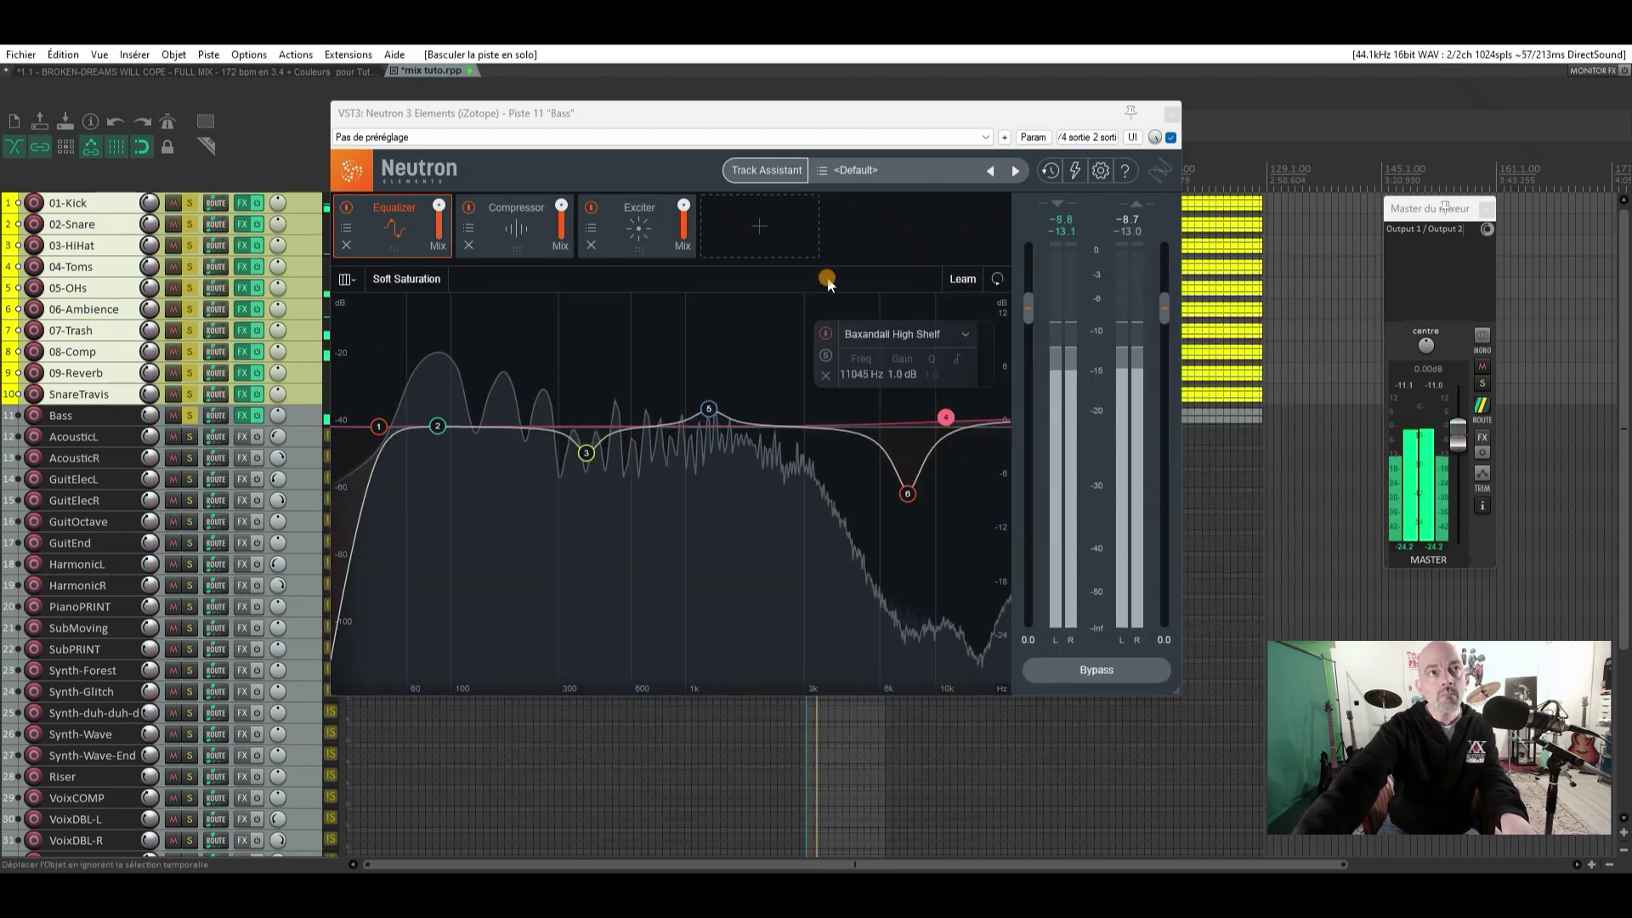
click(525, 245)
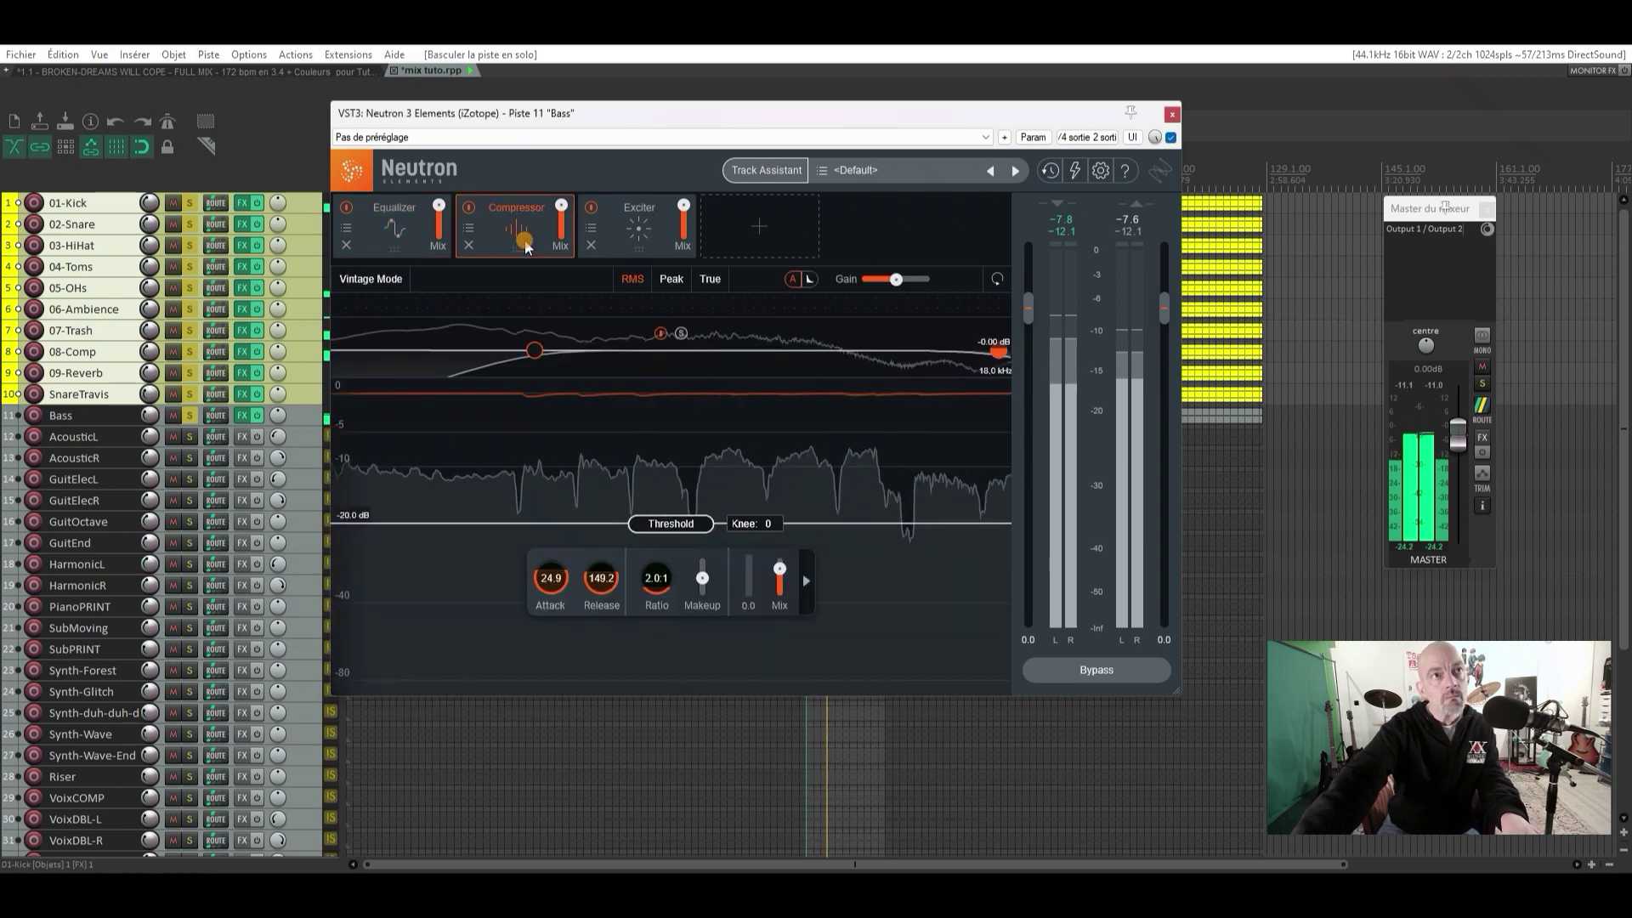
click(639, 240)
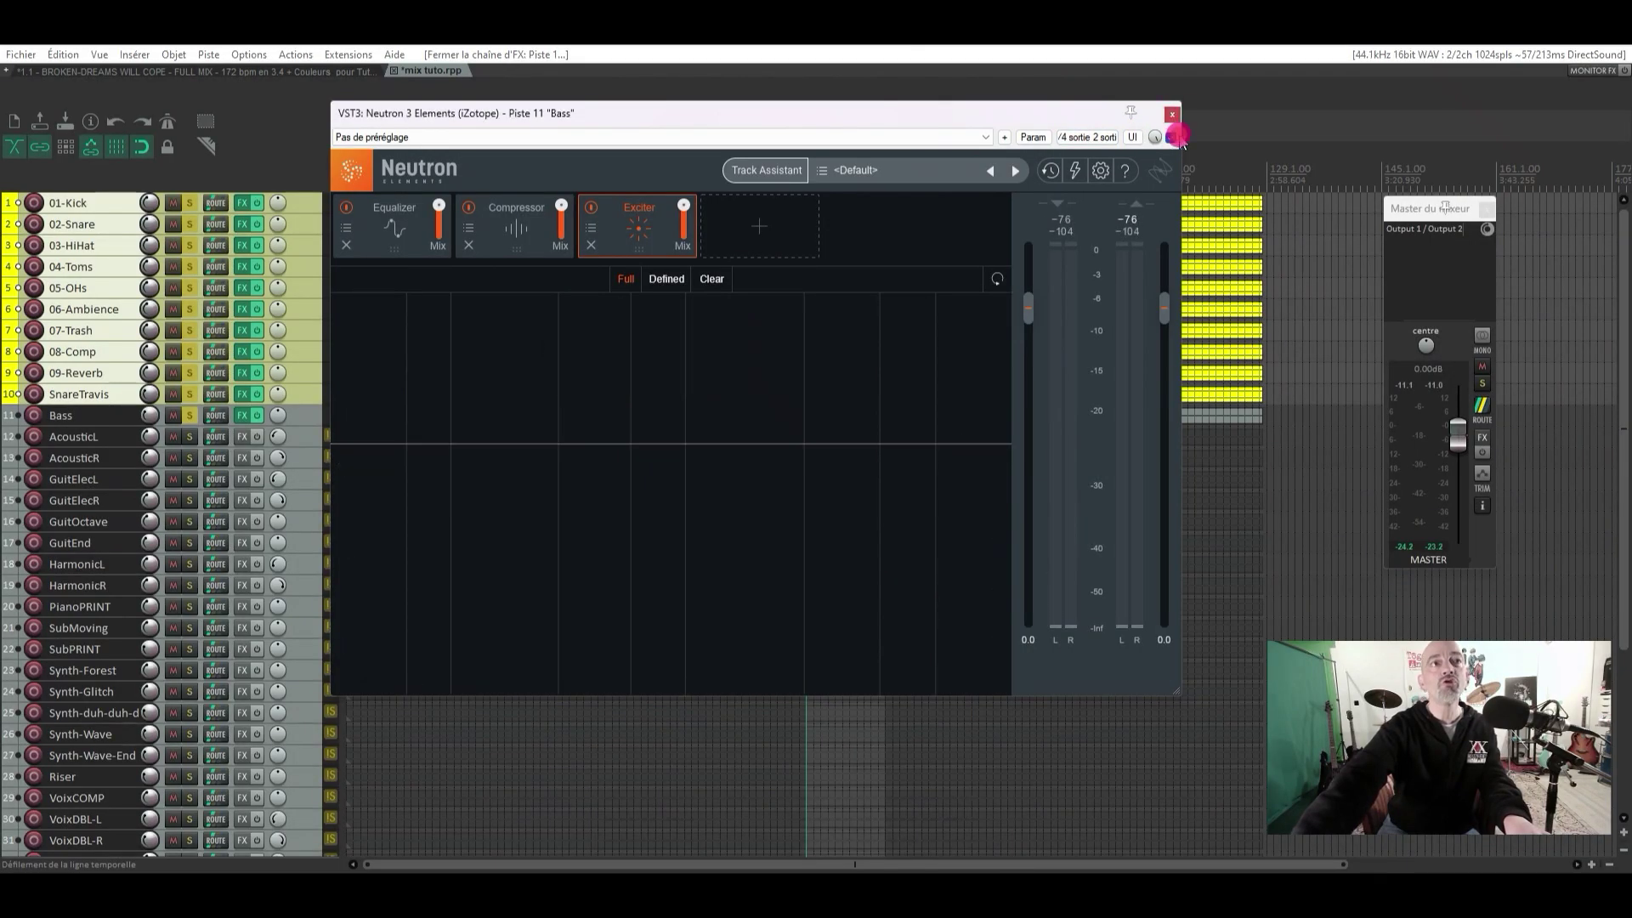
Close the Bass track's Neutron window and save the project
click(1170, 115)
click(21, 54)
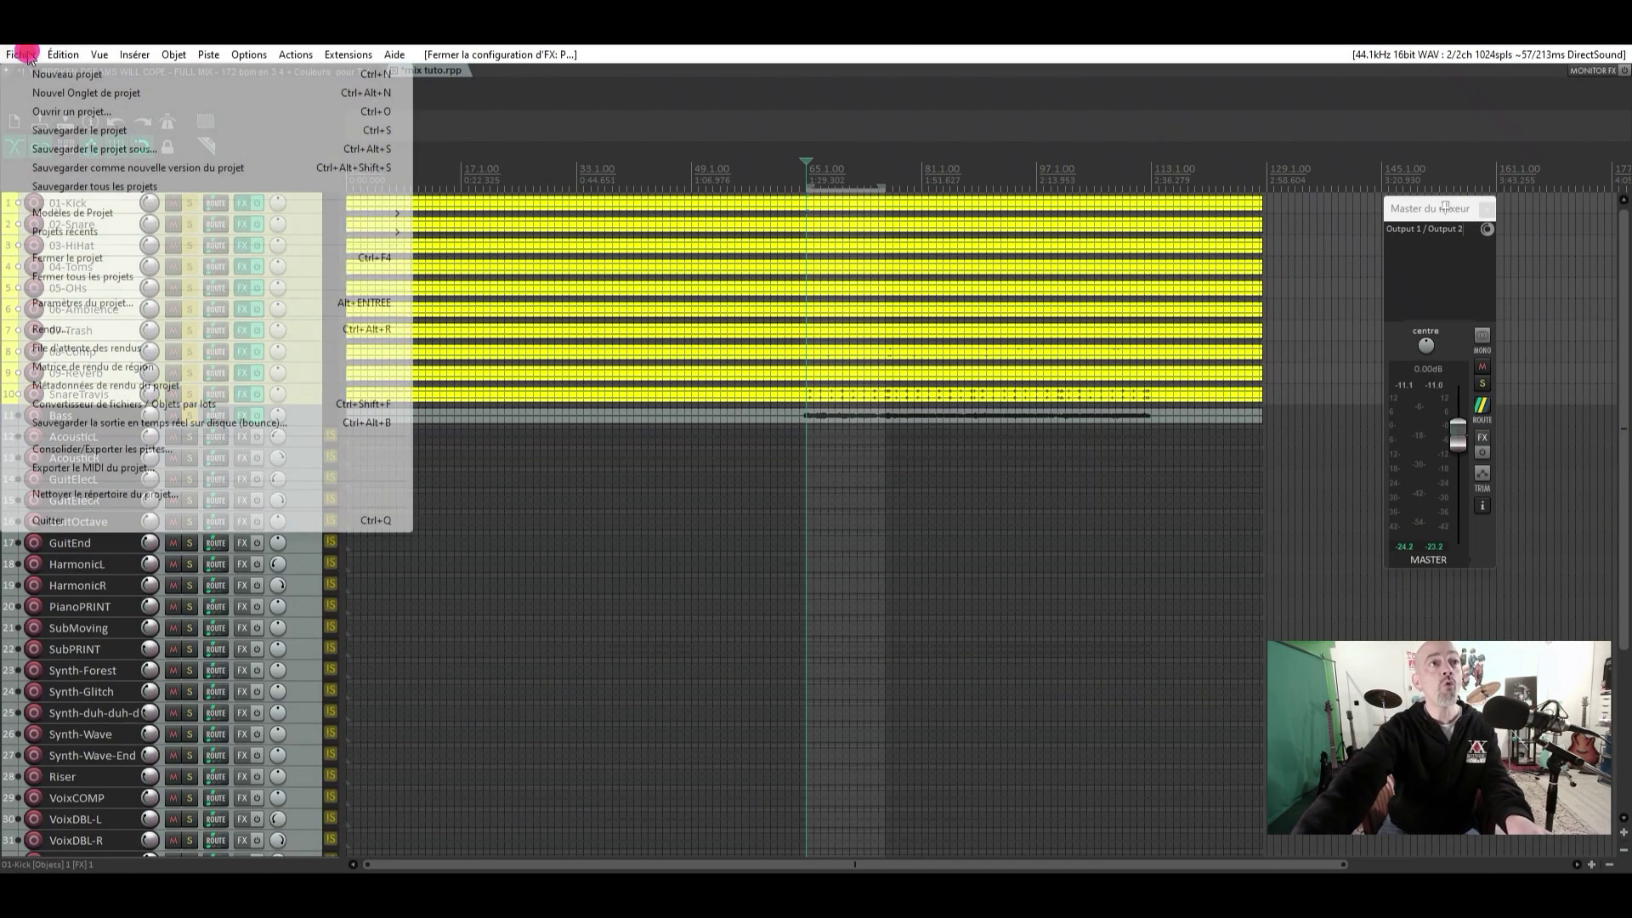
click(81, 133)
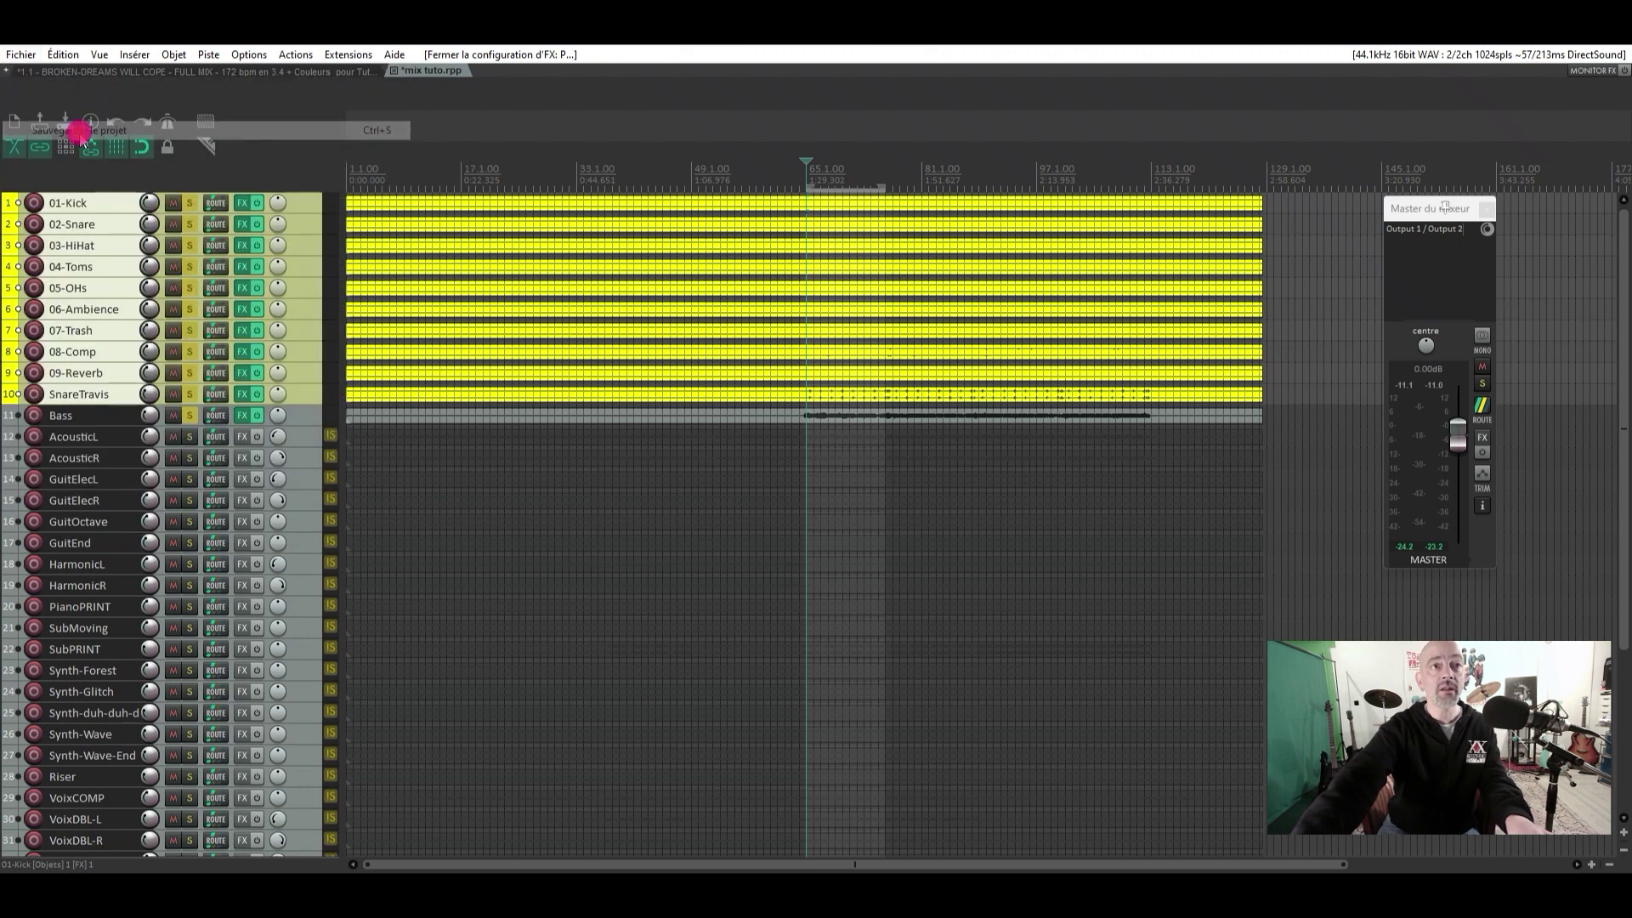
Give the Bass track a custom bright green colour (red 0, green 255, blue 0)
click(292, 416)
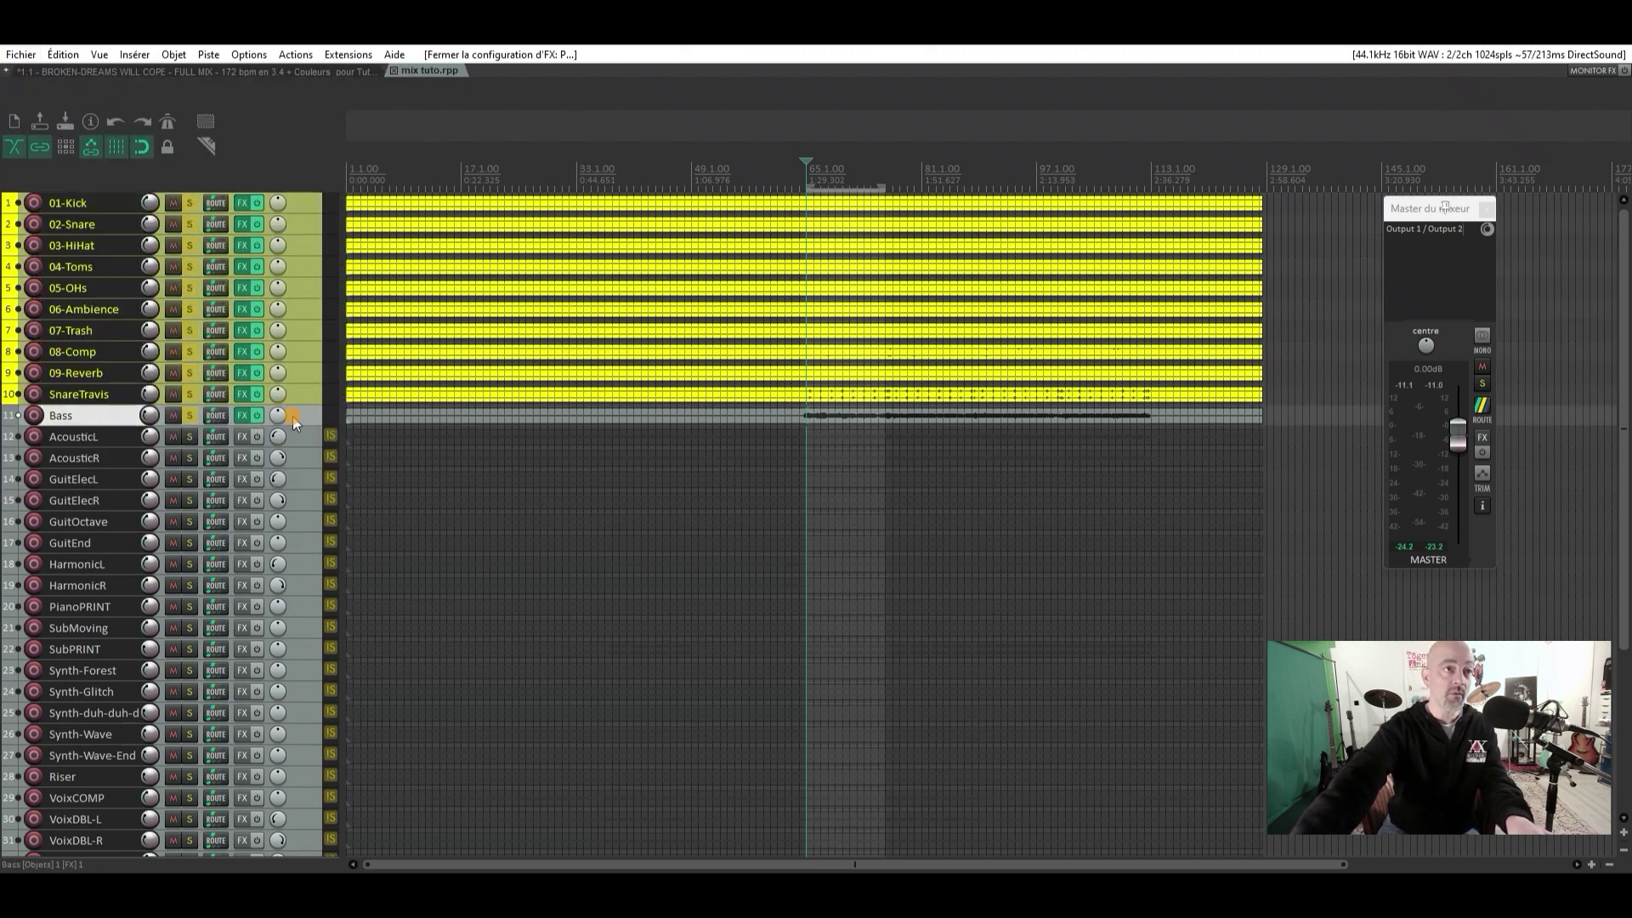
right_click(293, 415)
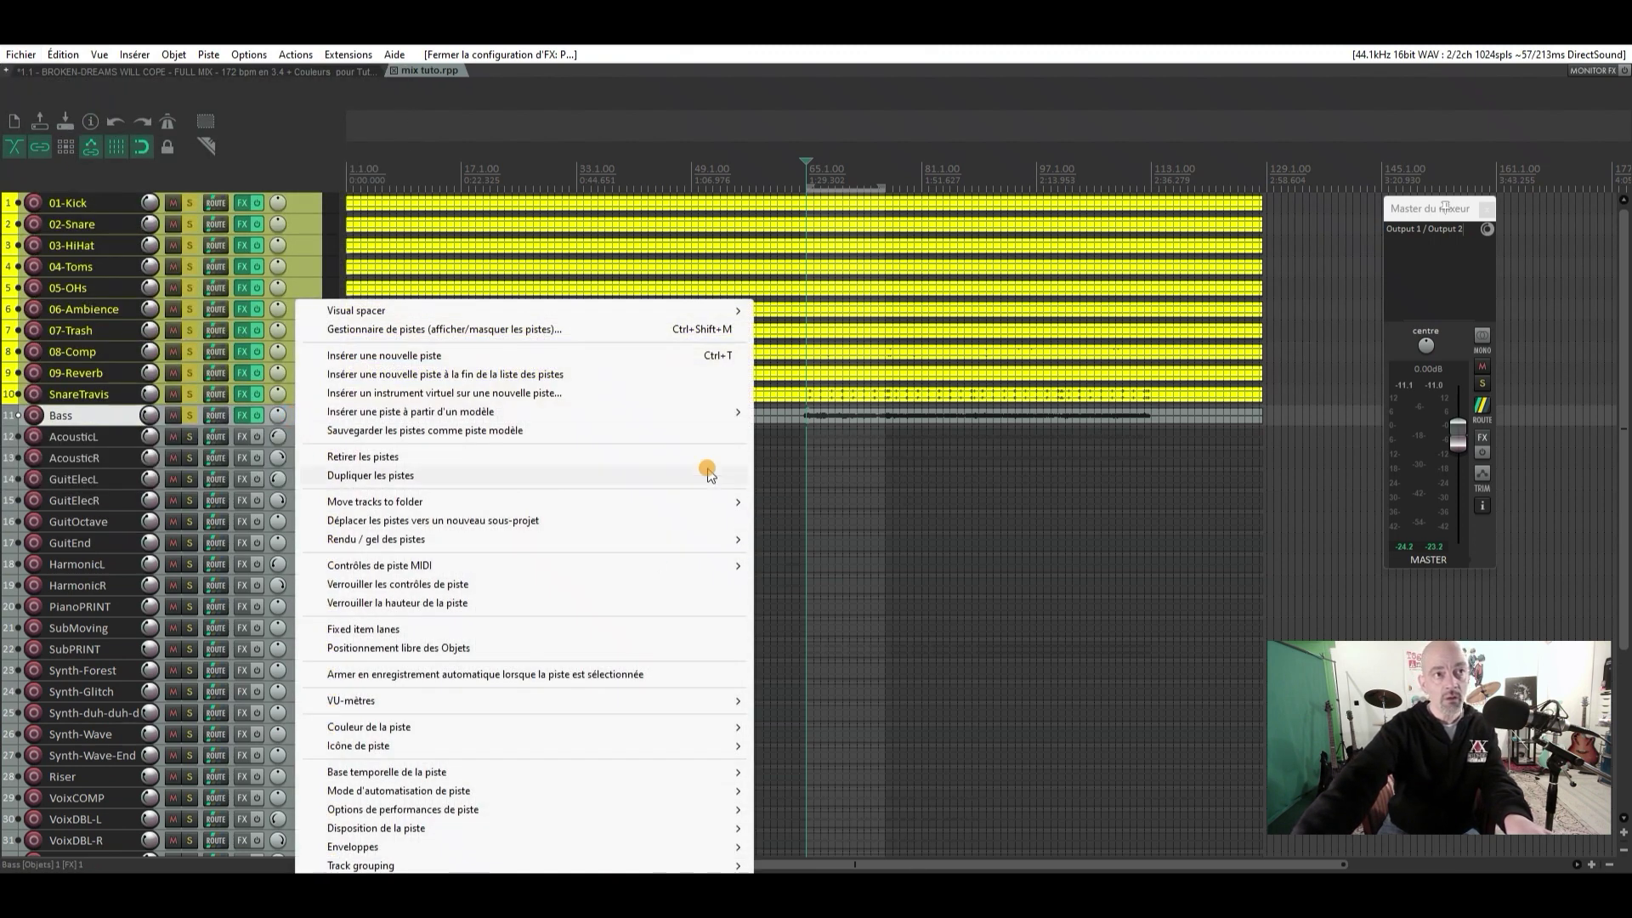
mouse_move(688, 735)
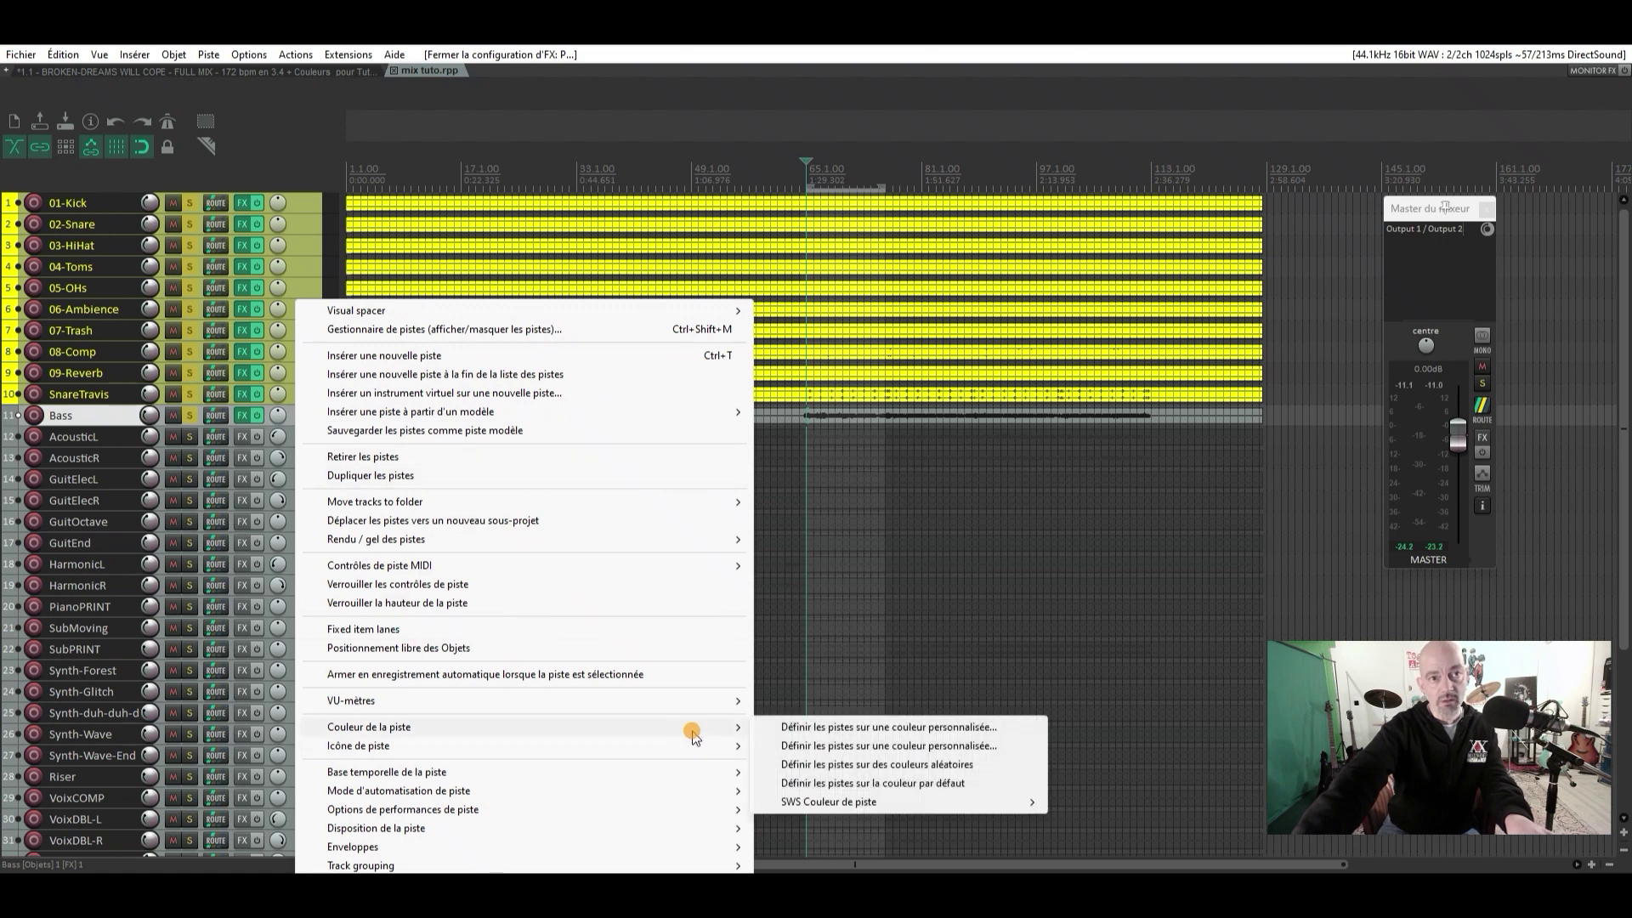
click(926, 728)
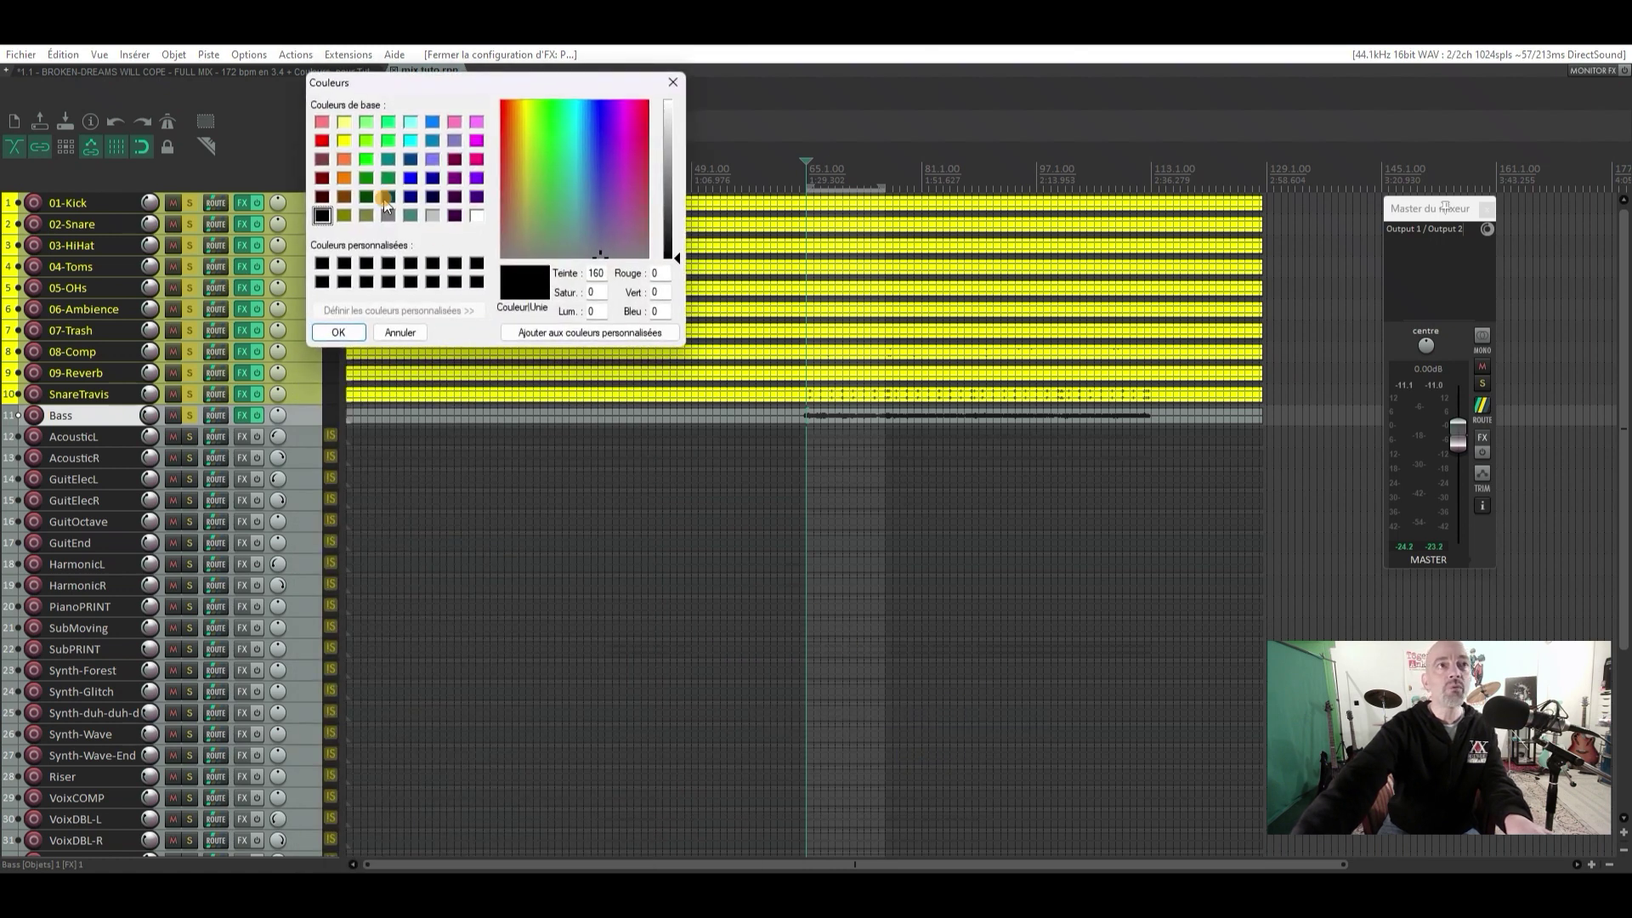
click(367, 160)
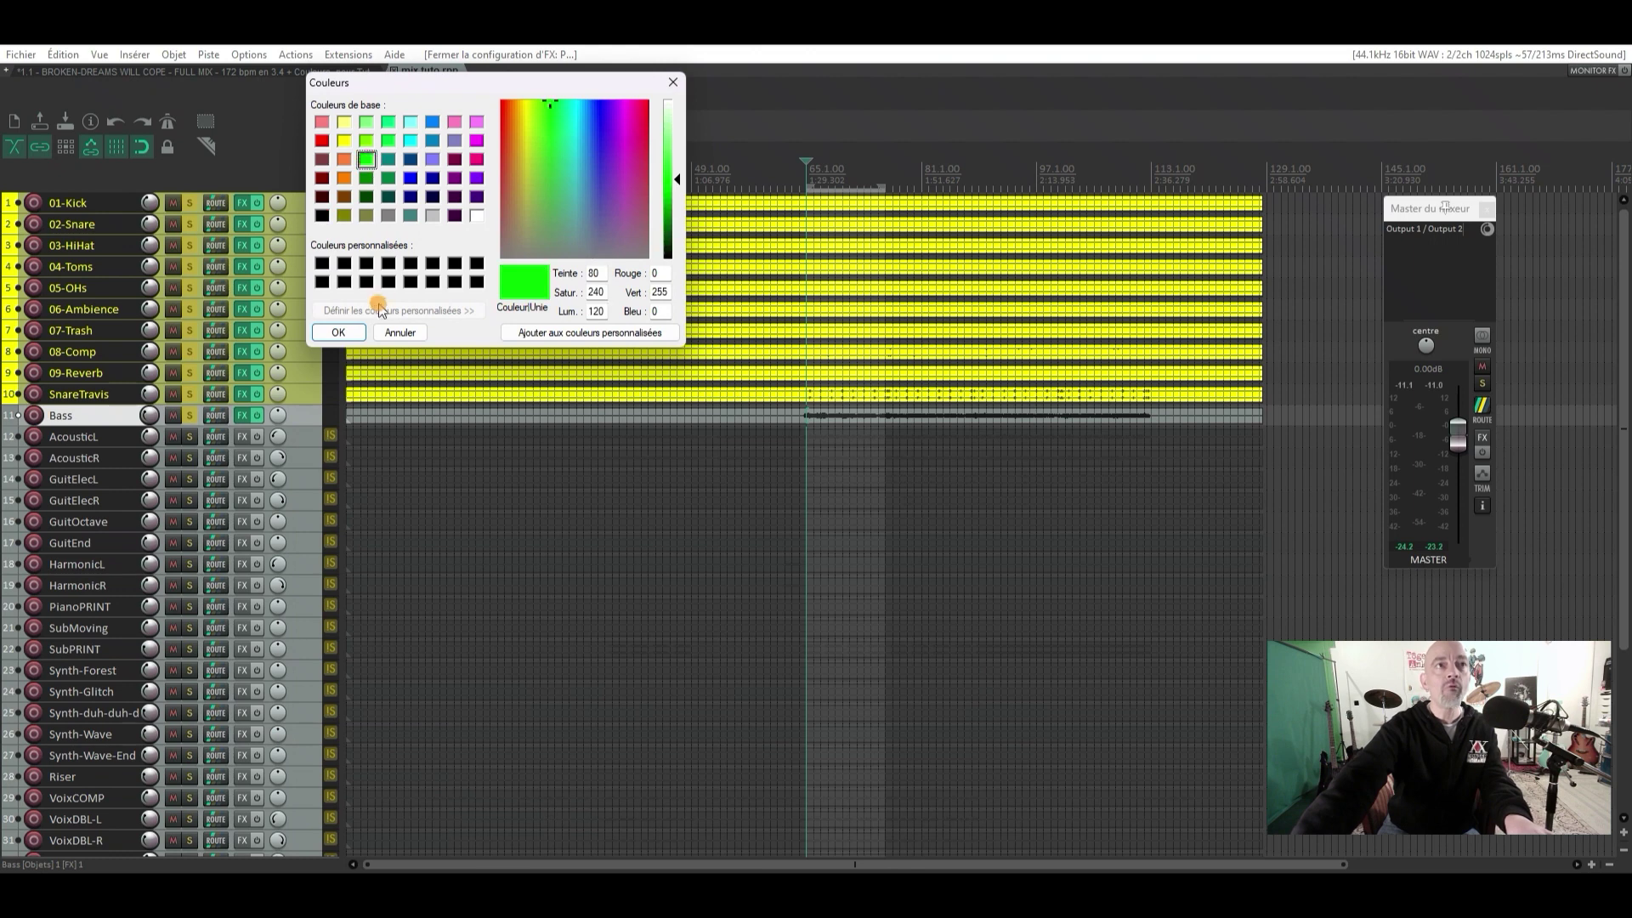
click(338, 332)
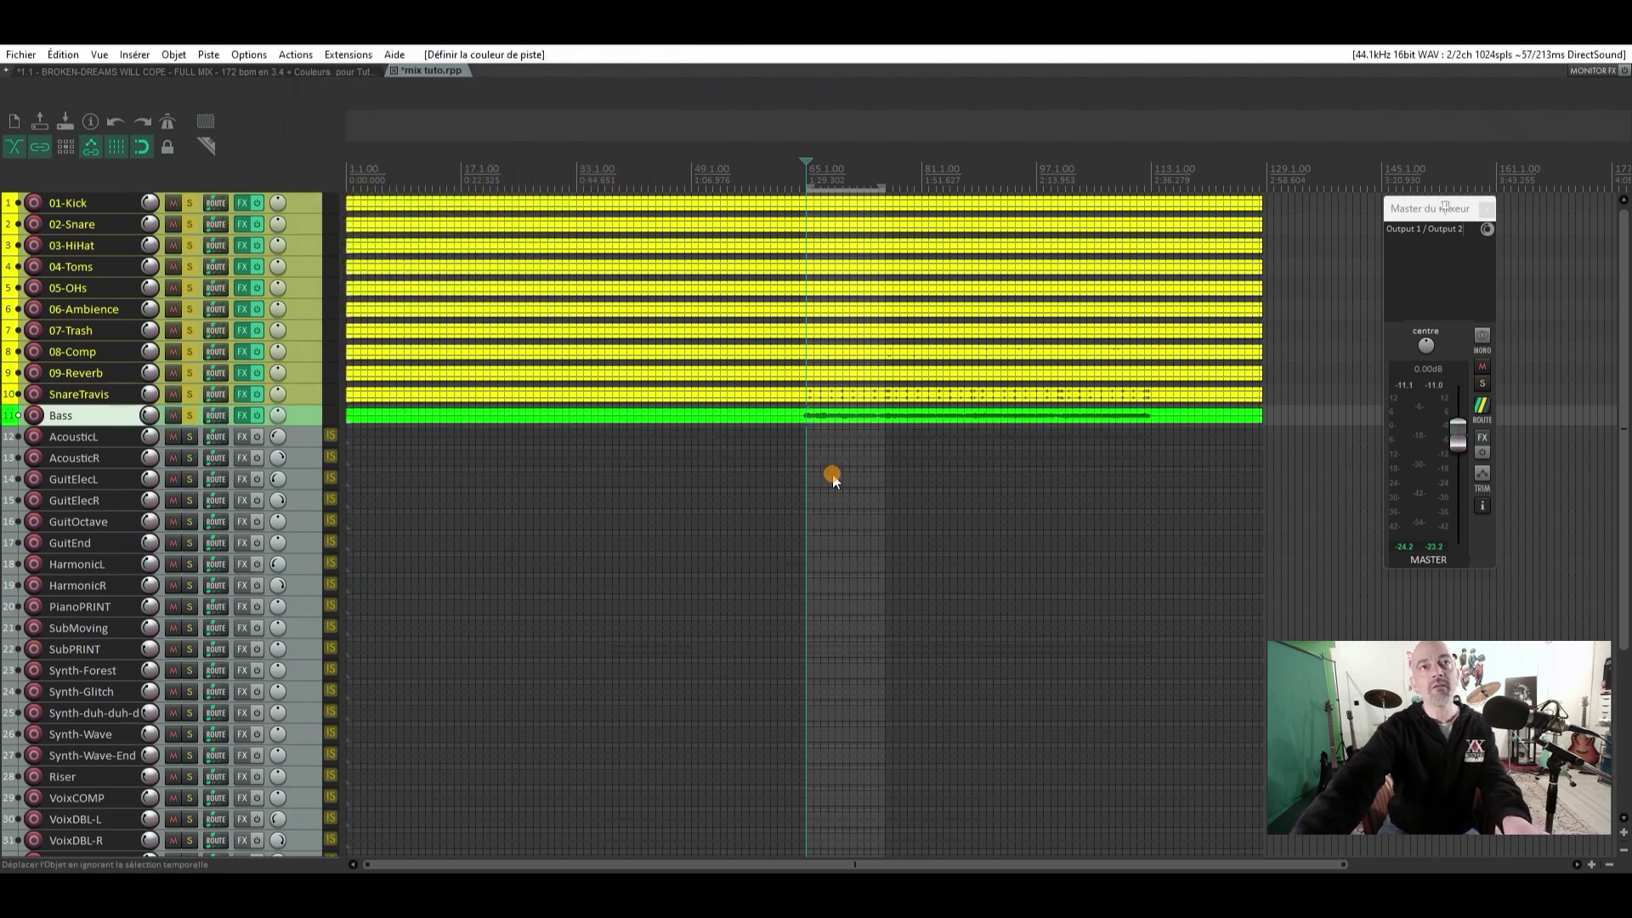
Select the AcousticL and AcousticR tracks together and solo both alongside the drums and bass
click(518, 162)
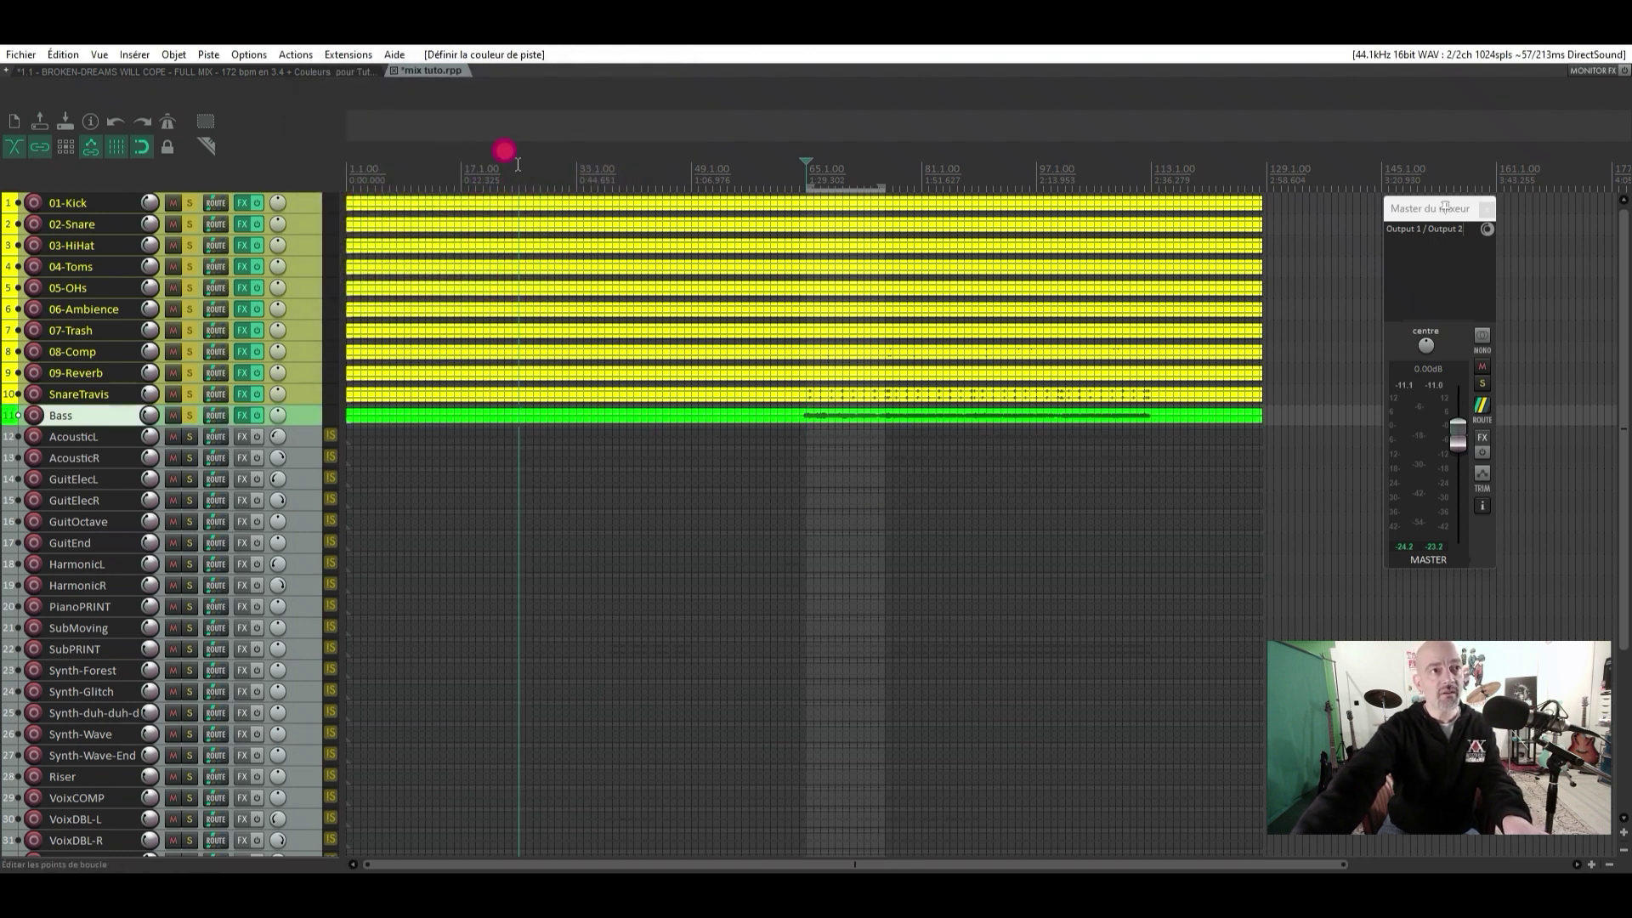
click(299, 441)
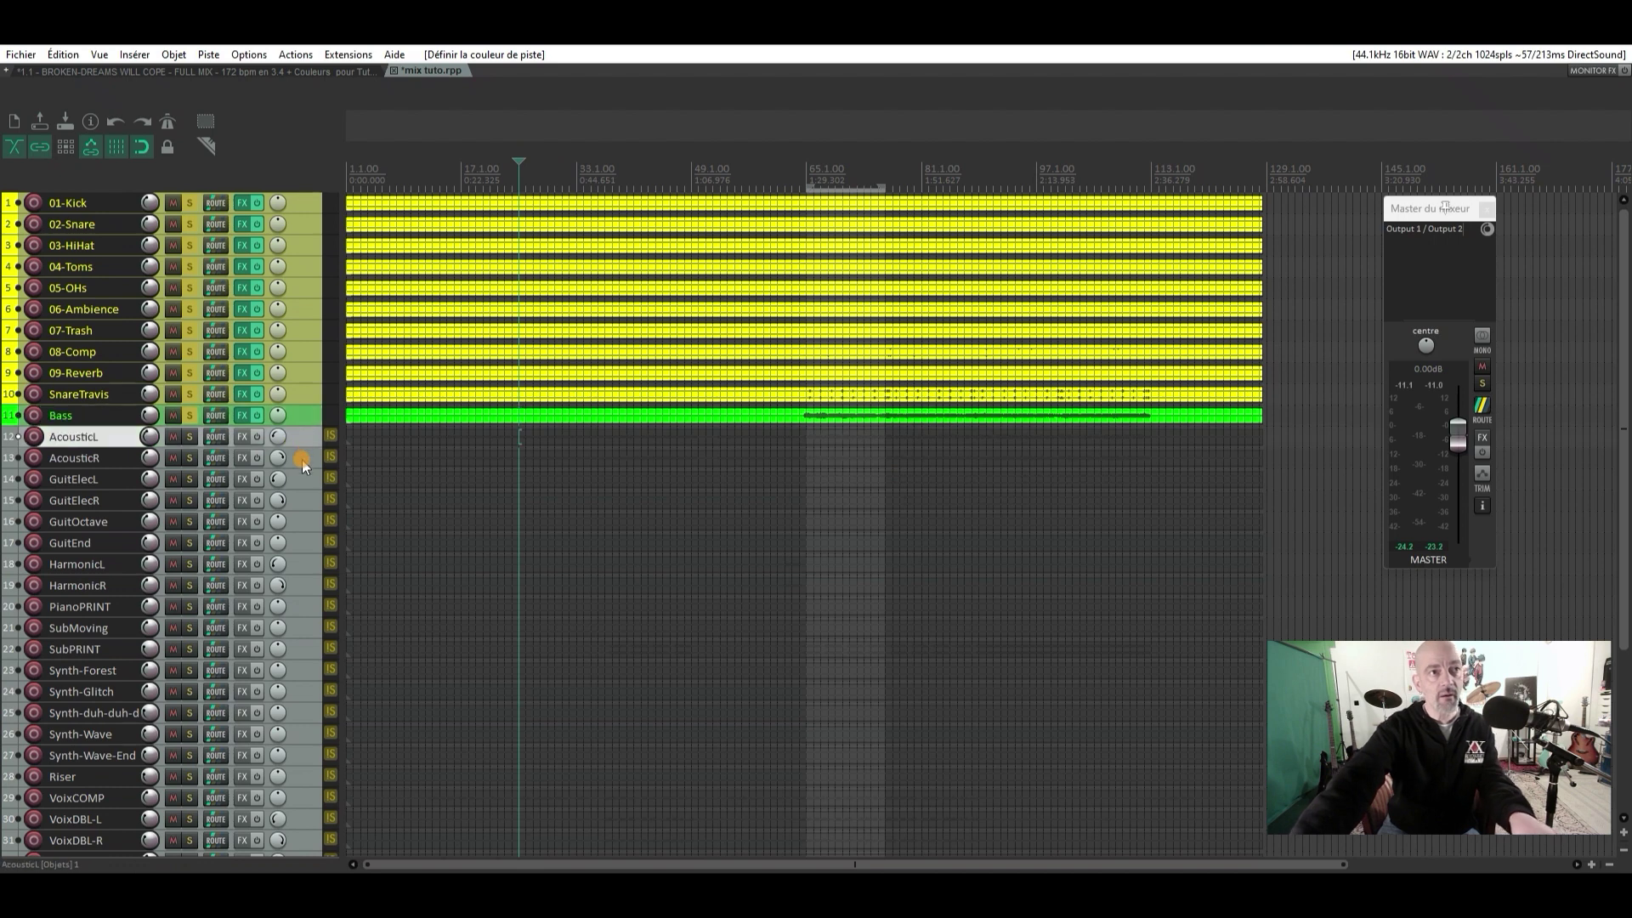
shift+click(306, 460)
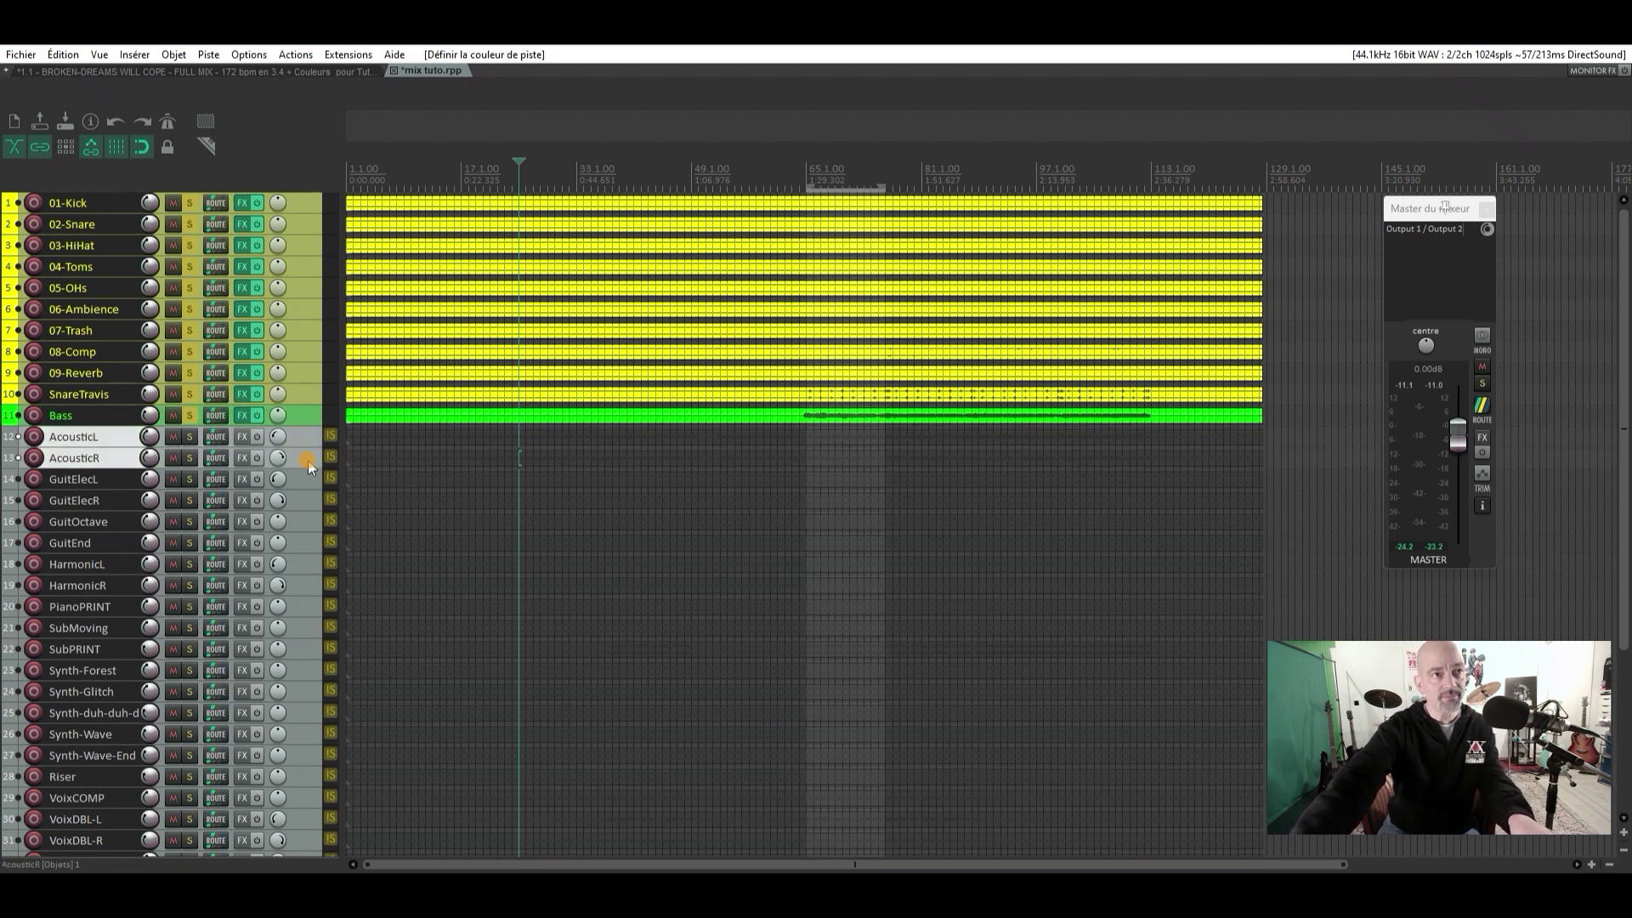
click(191, 437)
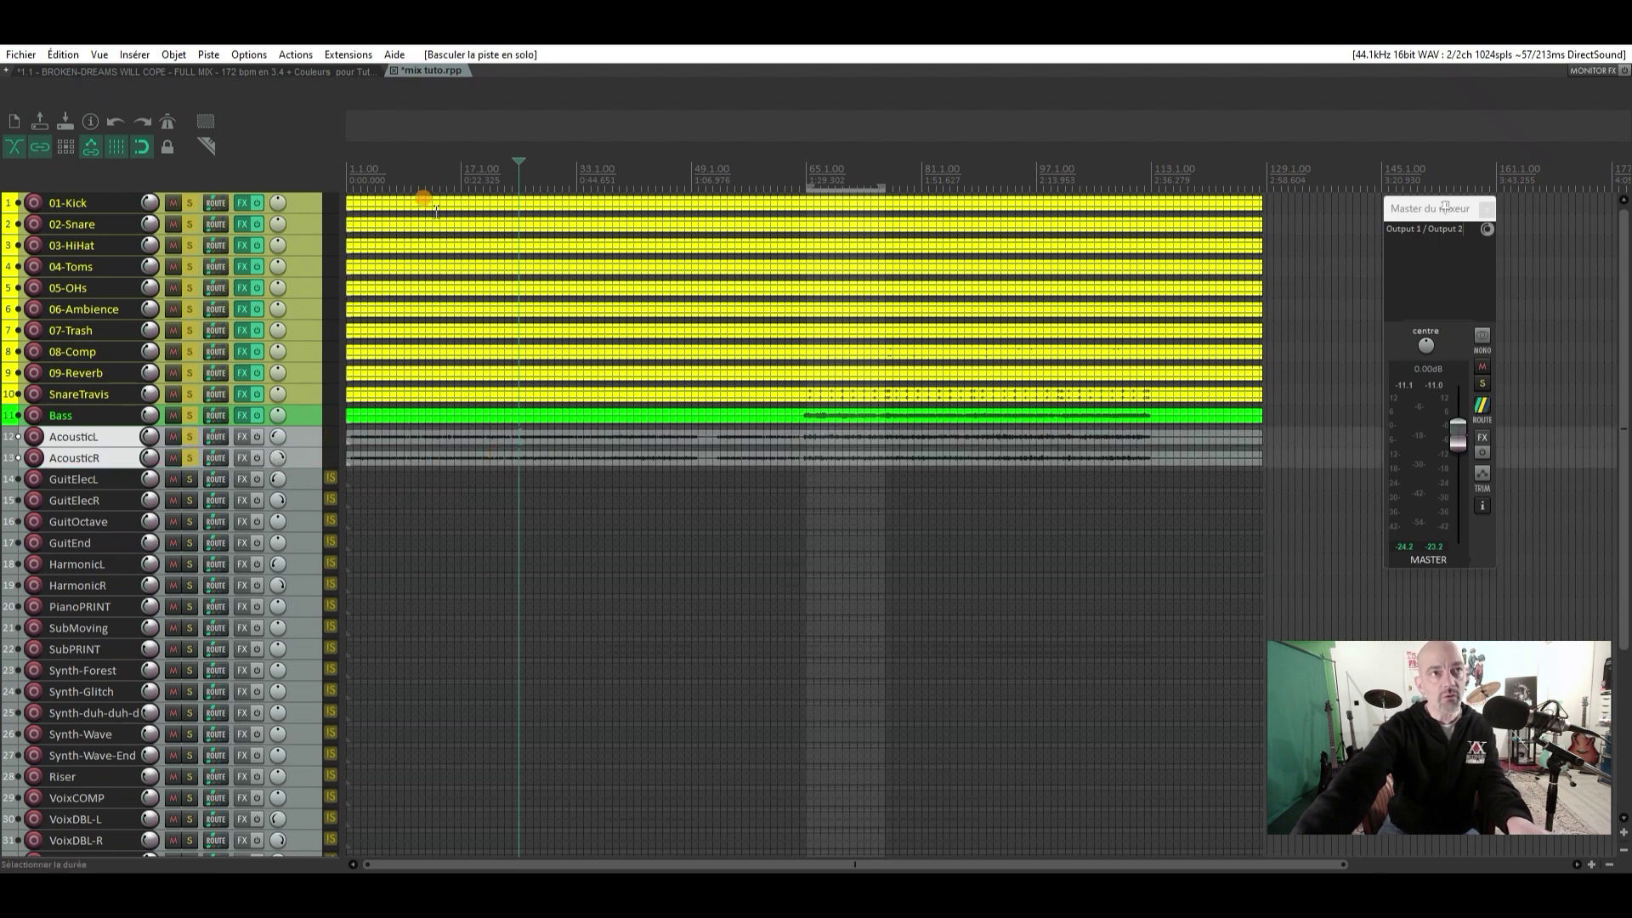
Play the soloed drums, bass and acoustic guitars from bar 17 to hear how the acoustics sit
click(460, 176)
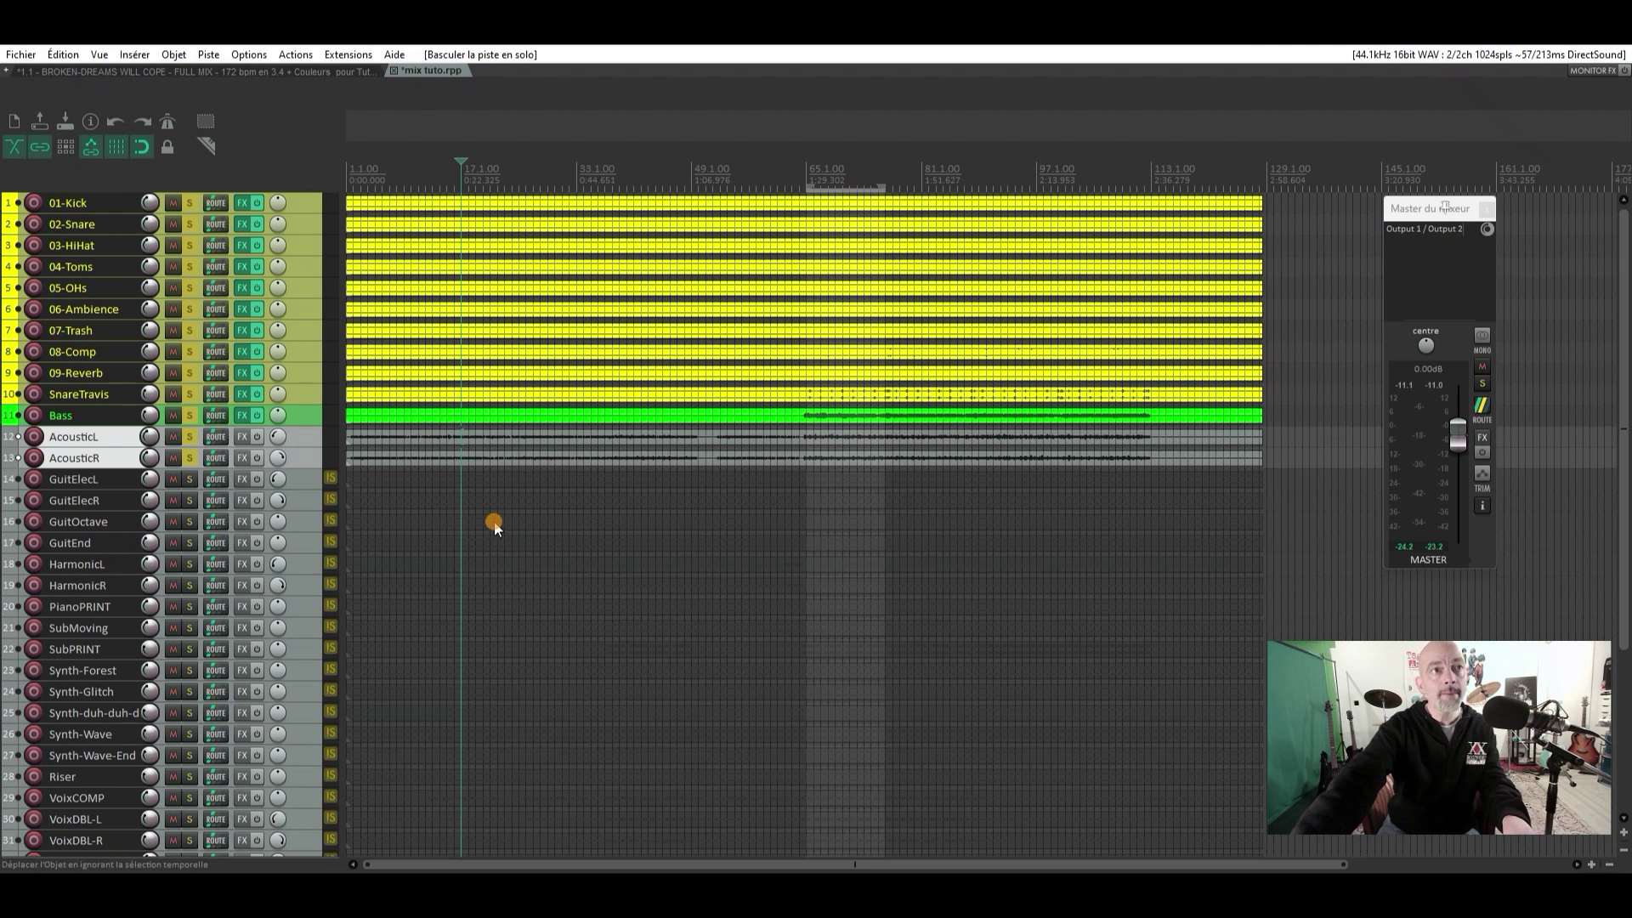
key(space)
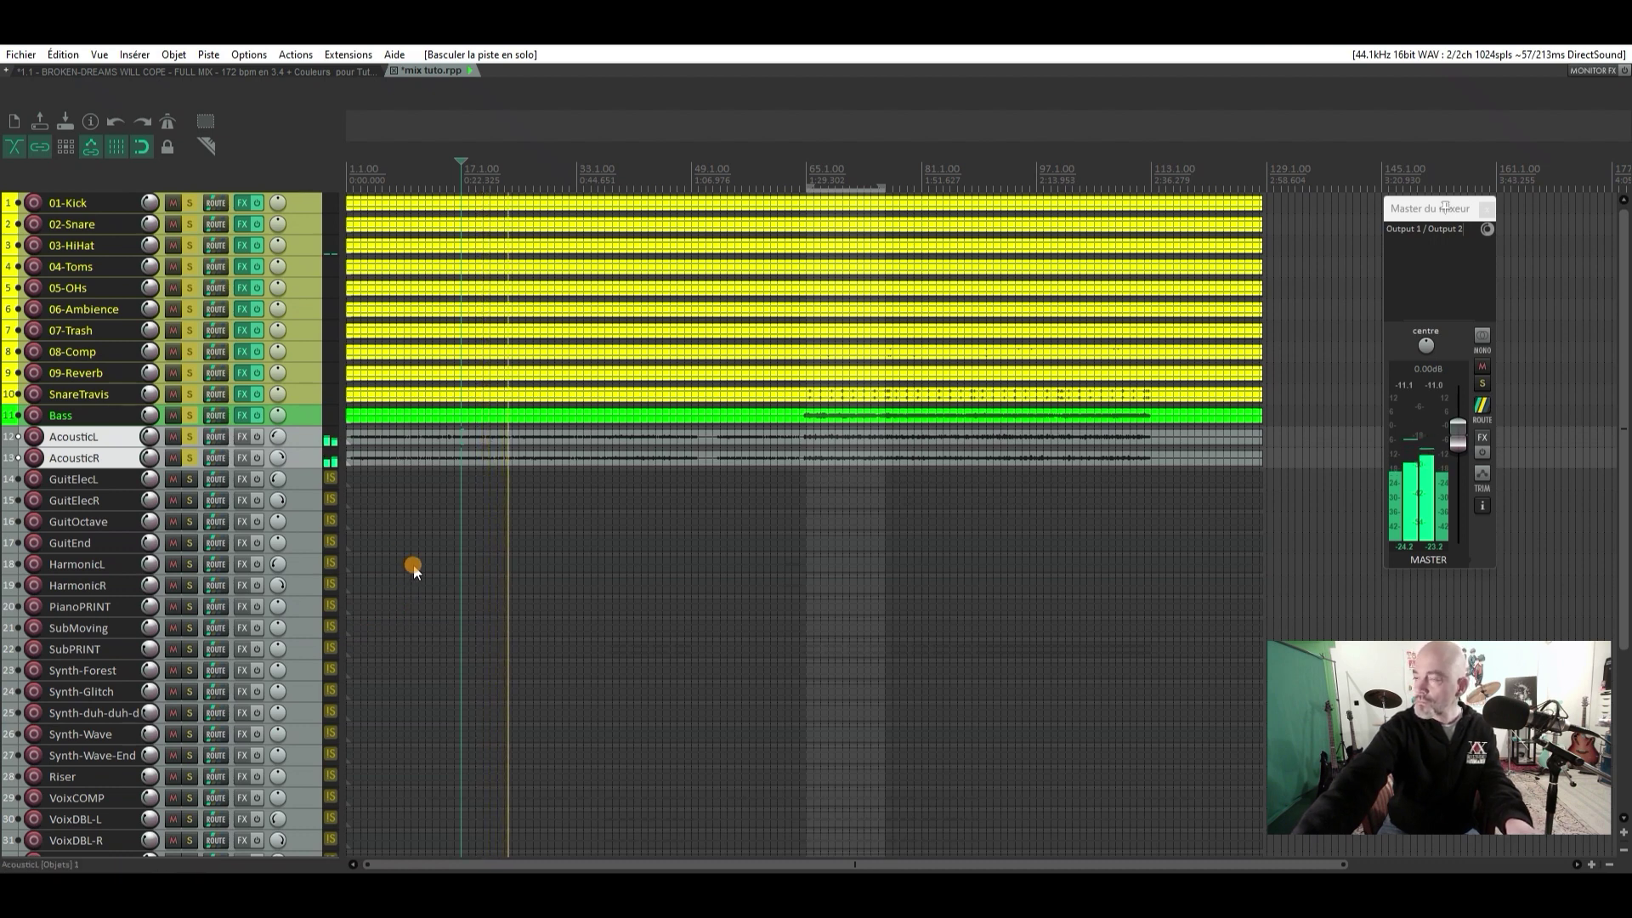
key(space)
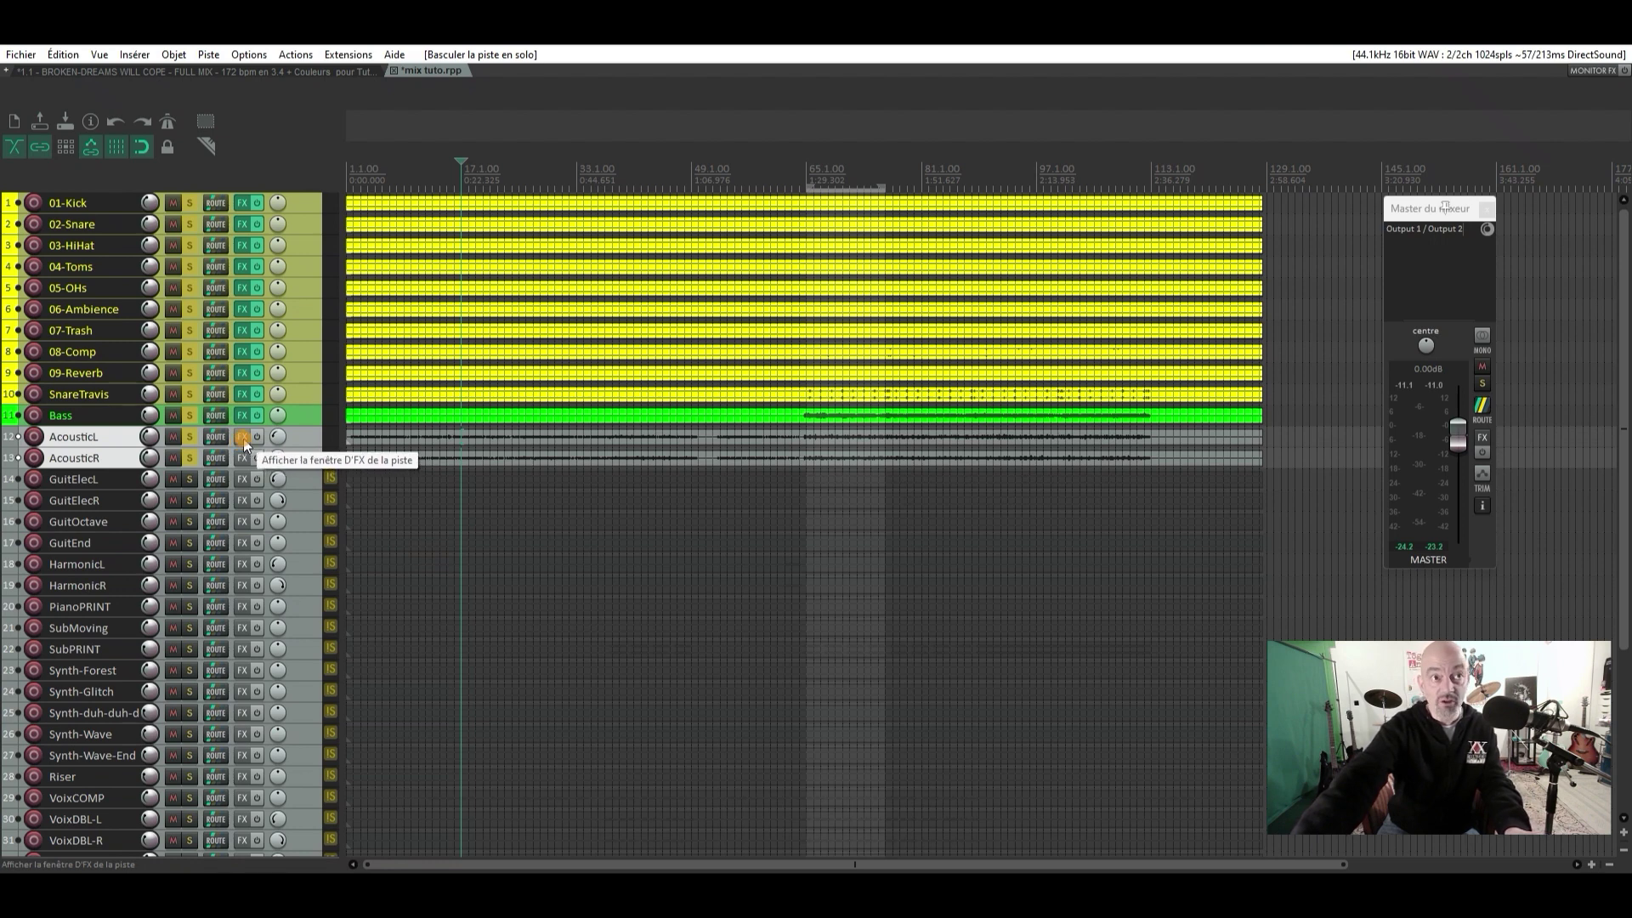
Insert Toontrack's EZmix (x86) on the AcousticL track and filter its presets to the Guitars instrument group
click(243, 439)
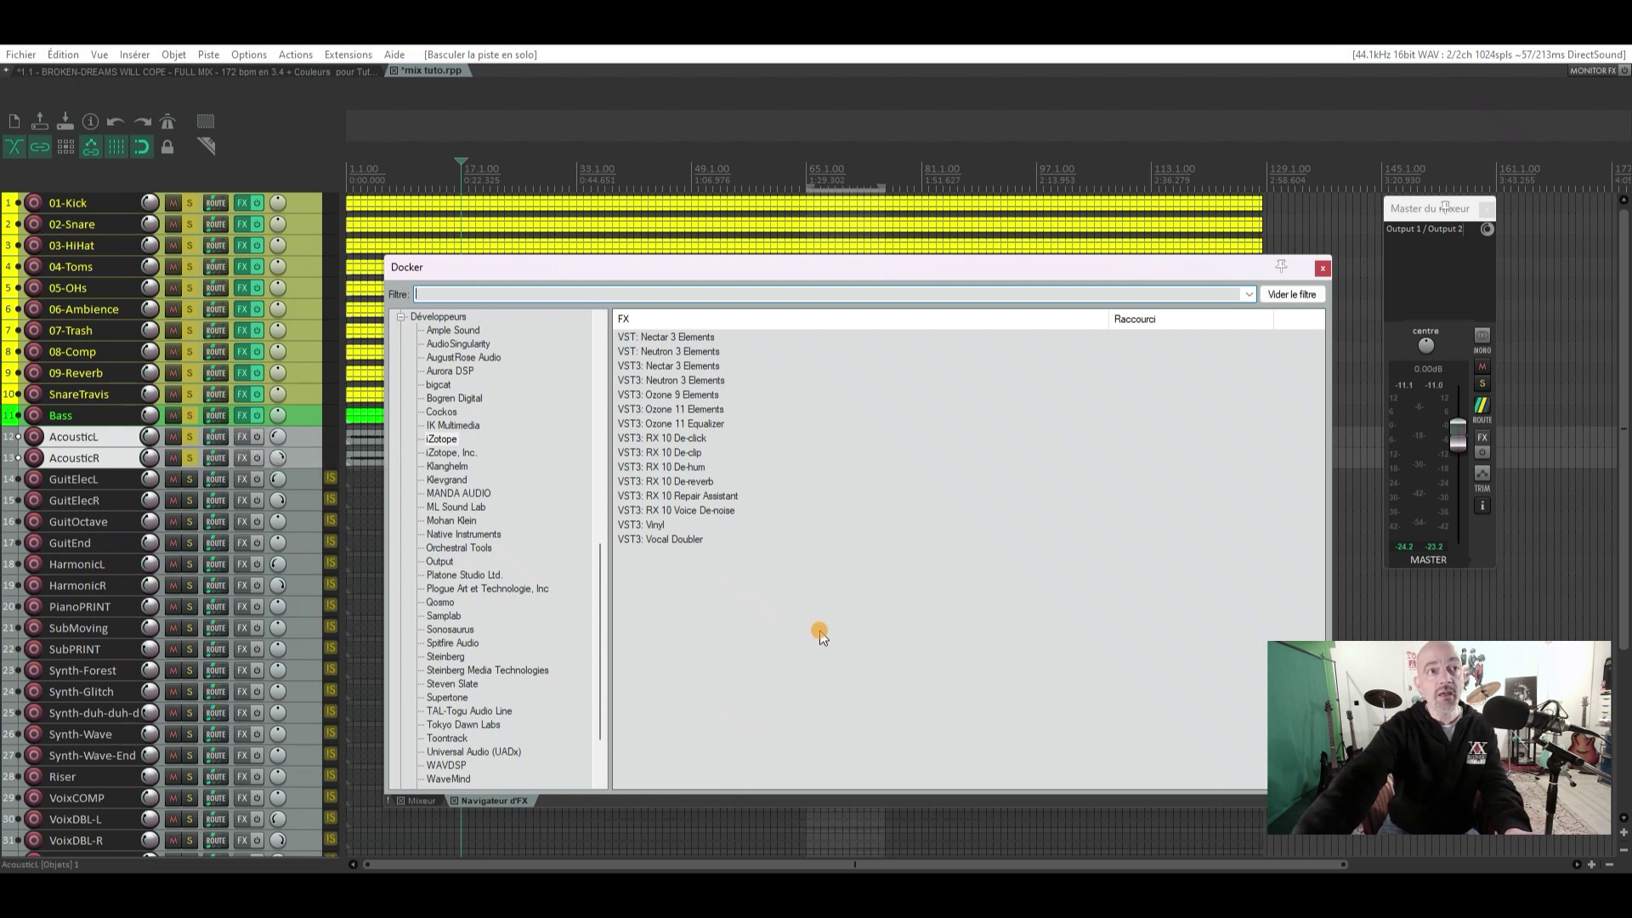
scroll(540, 654, down, 2)
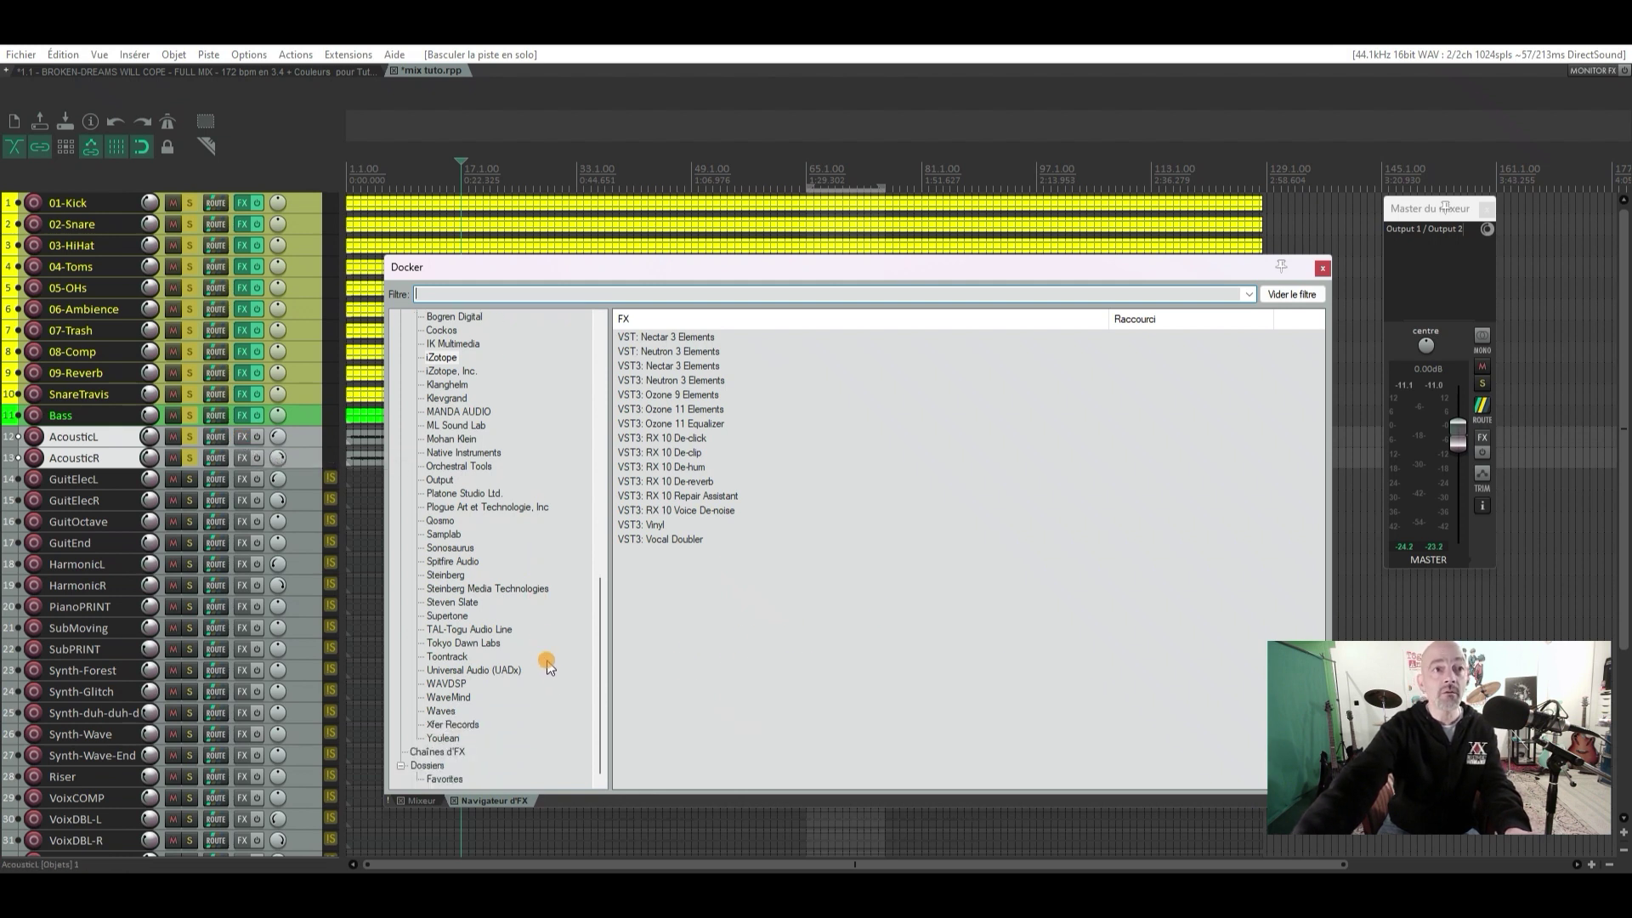
click(458, 656)
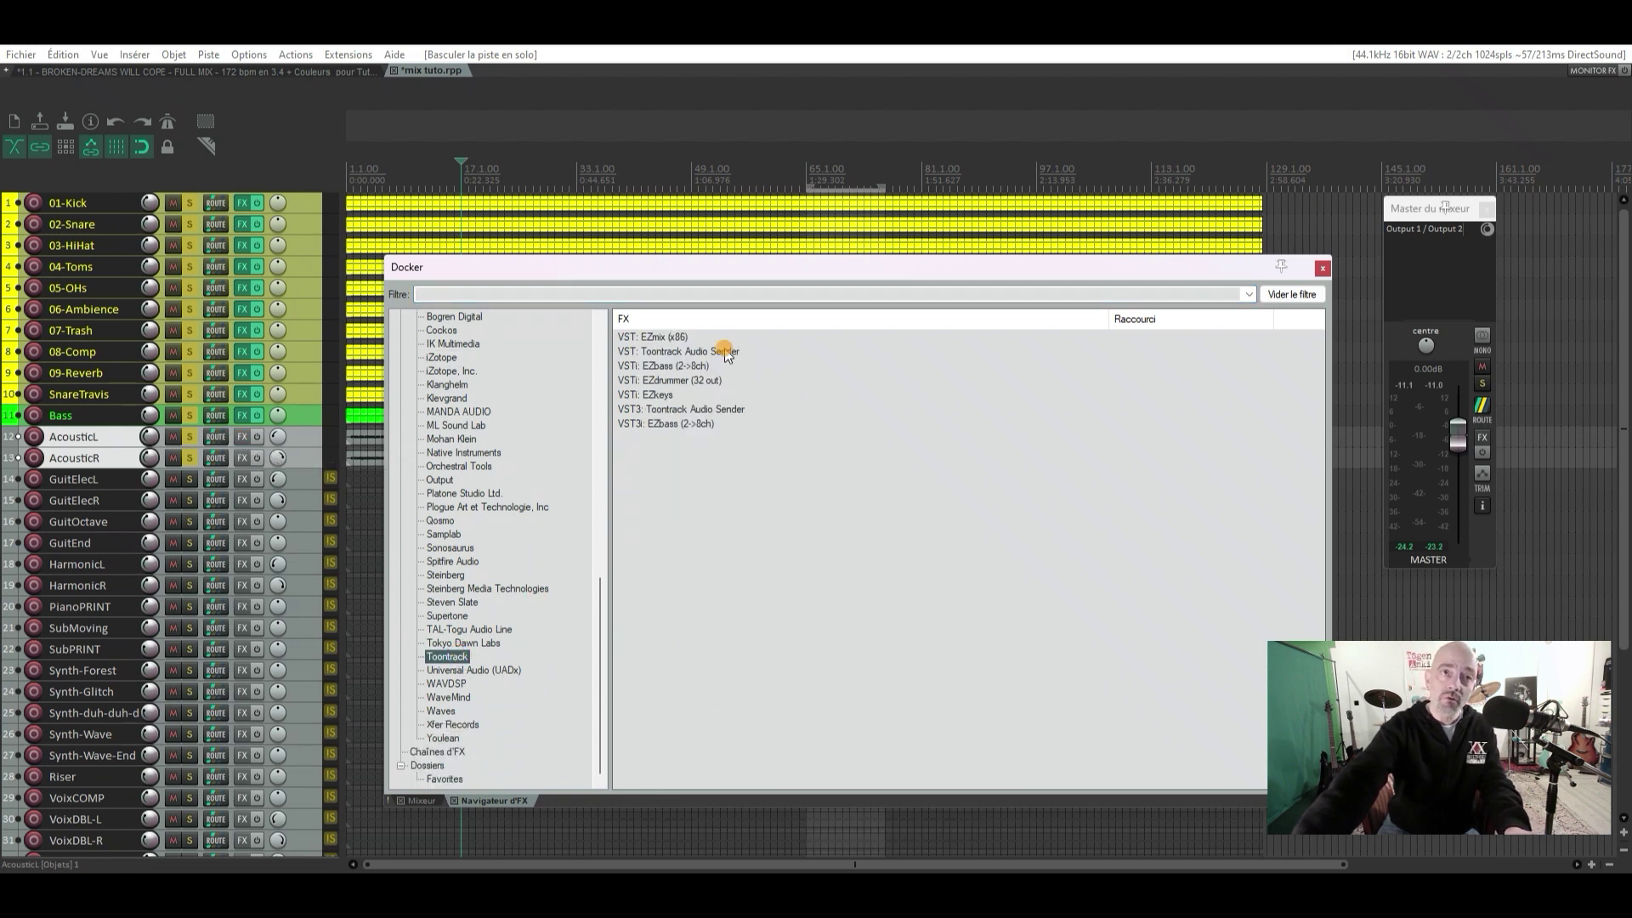
double_click(683, 338)
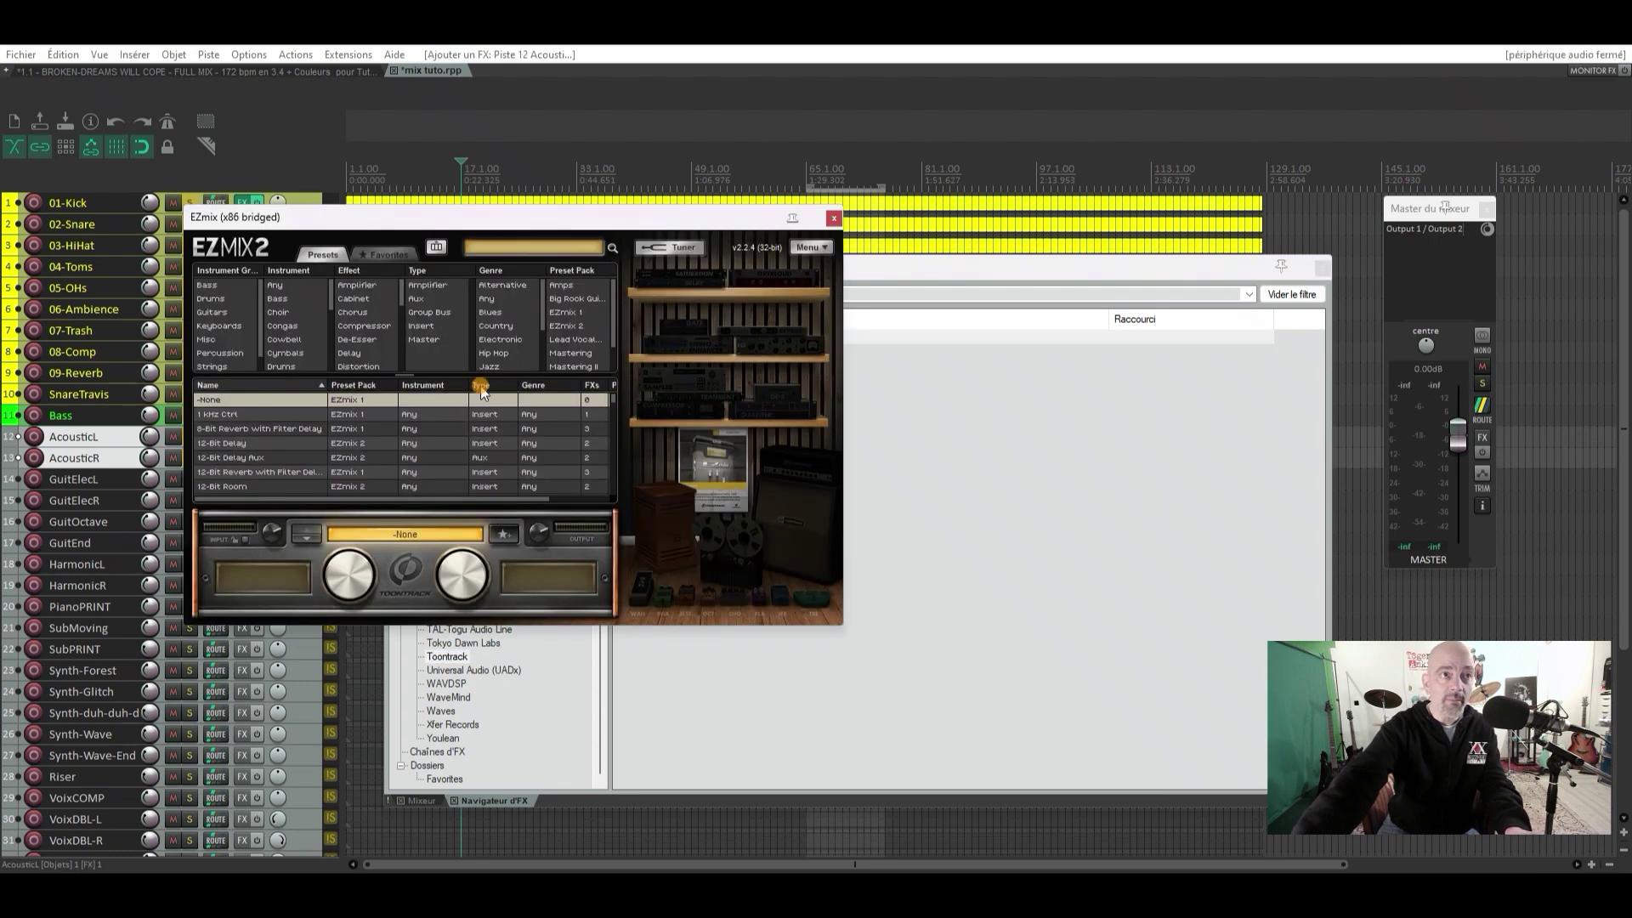
click(217, 313)
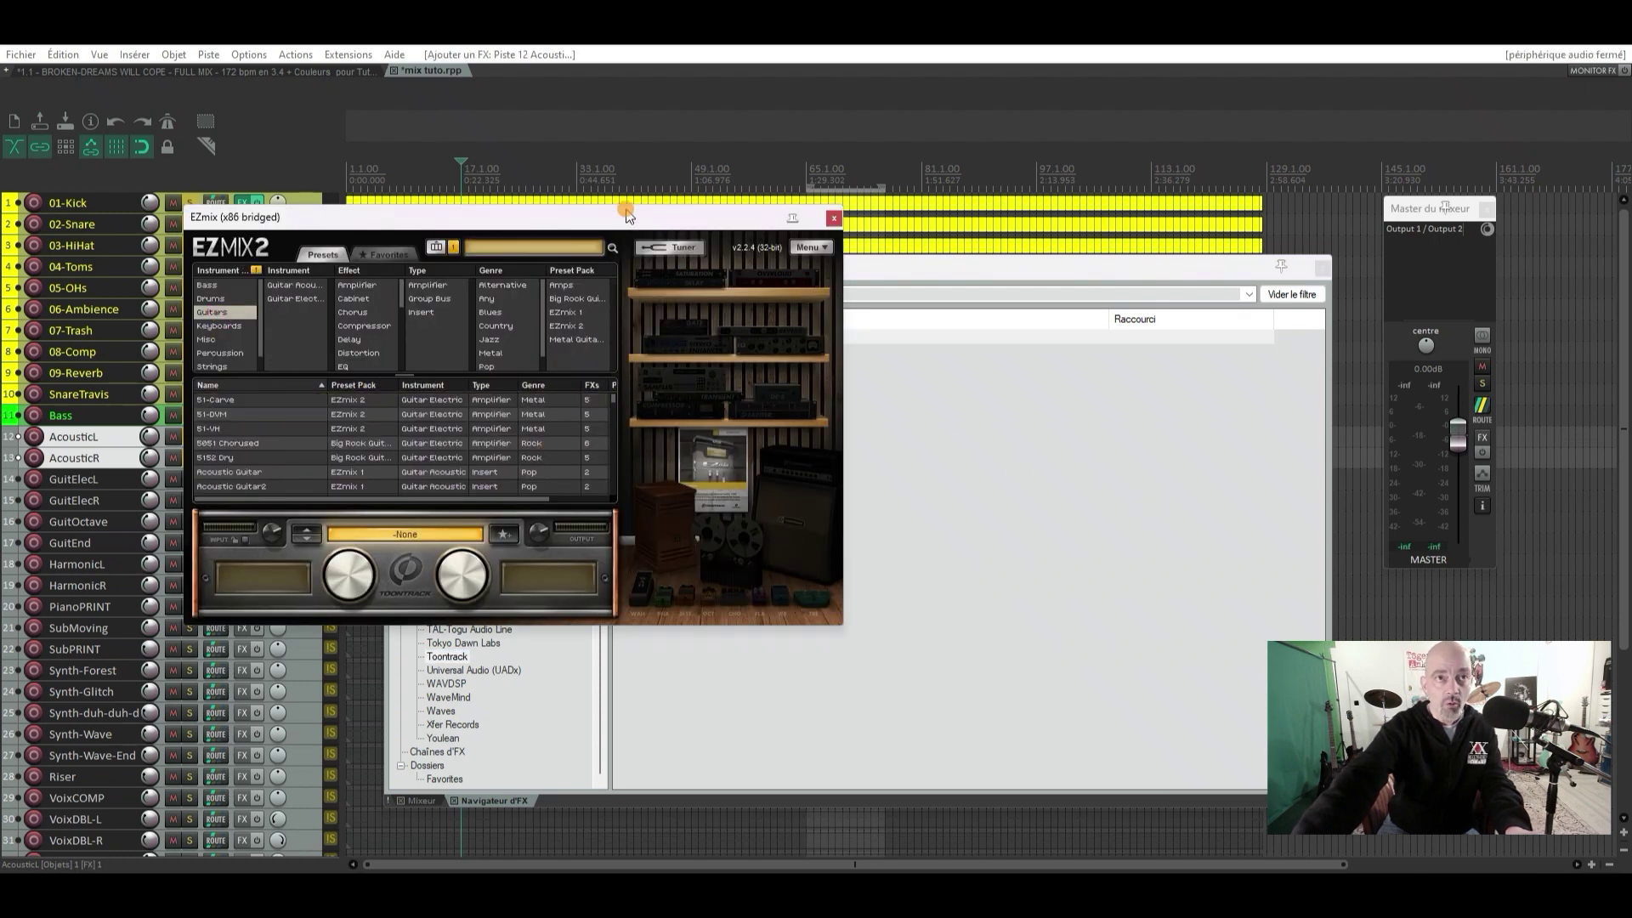
drag(637, 221, 892, 232)
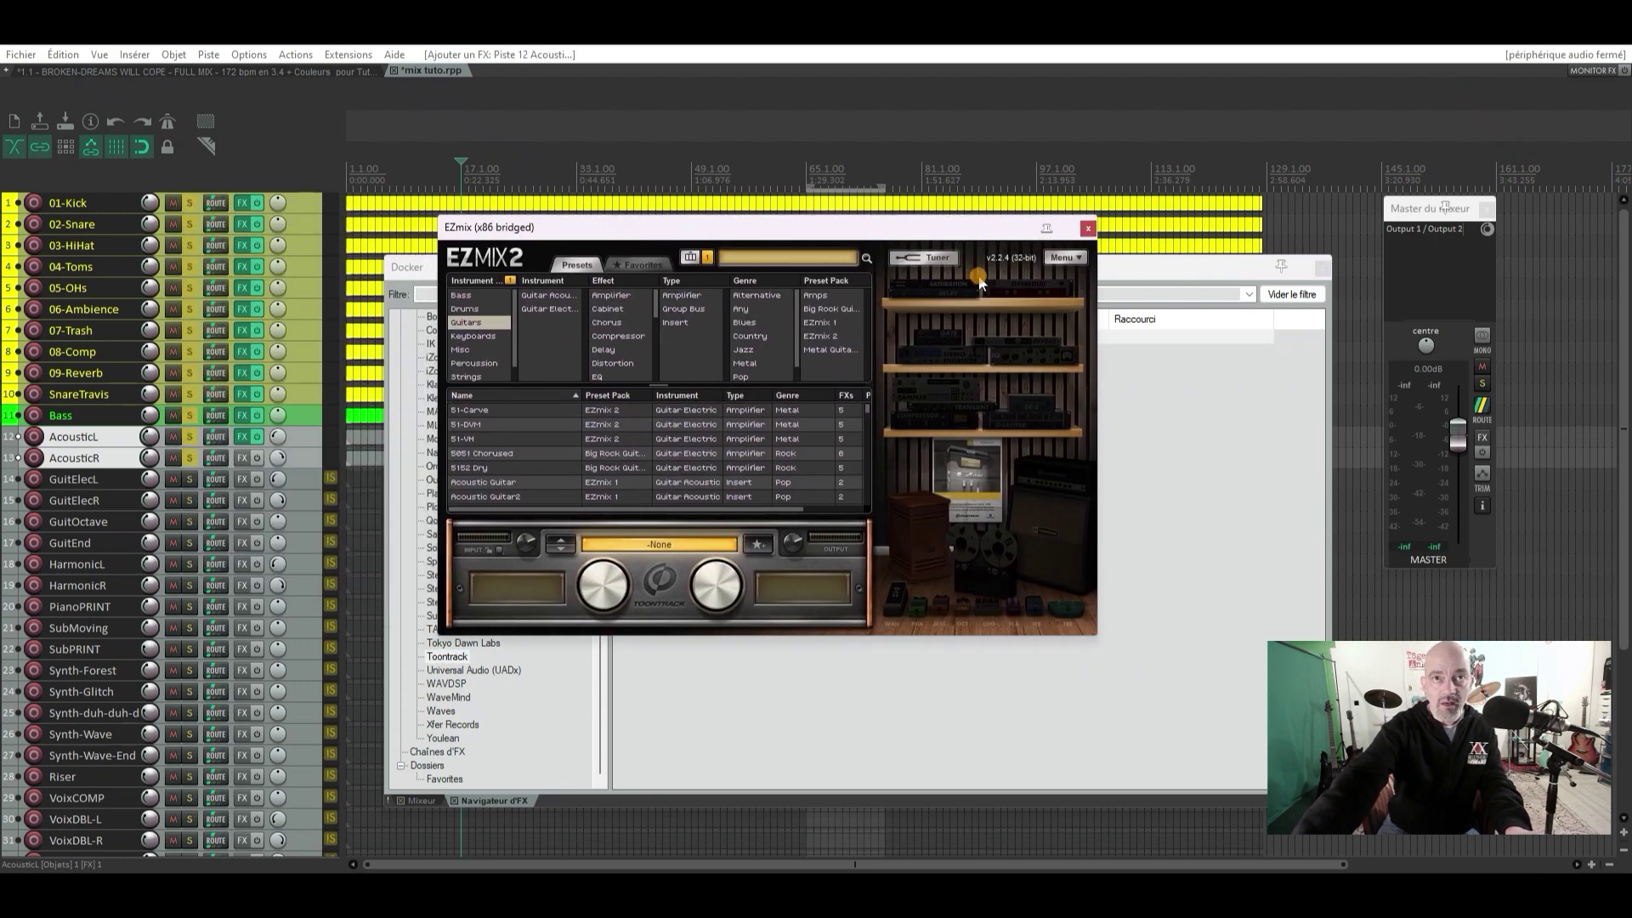
Close the effects browser and load EZmix's Acoustic Guitar preset on the AcousticL track
click(1320, 269)
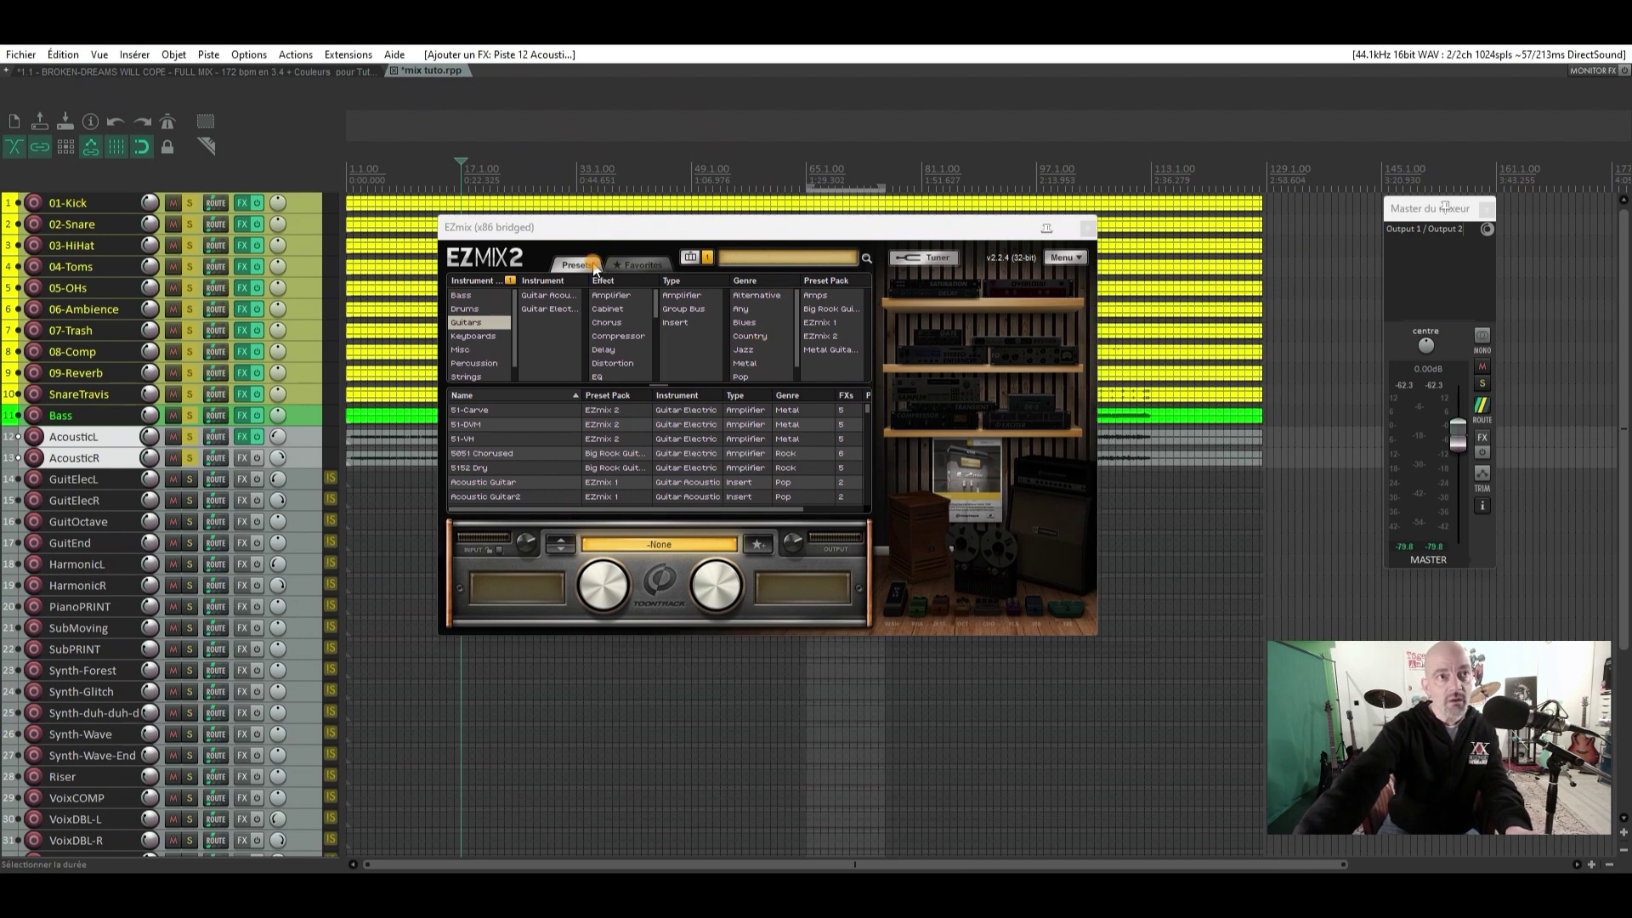
scroll(551, 476, down, 2)
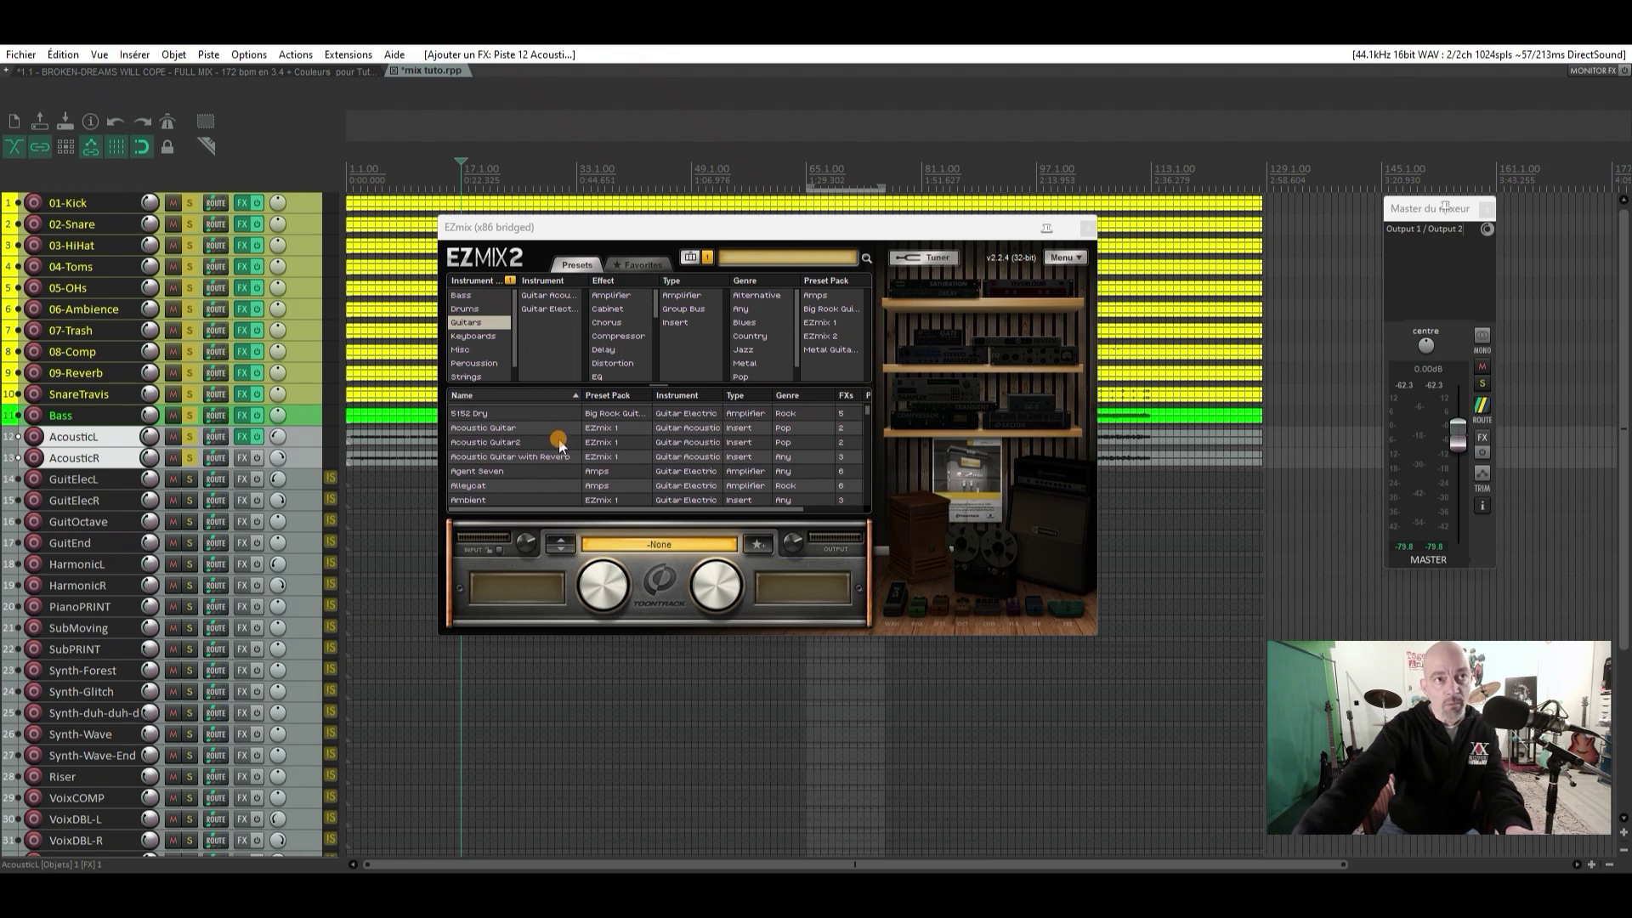
click(561, 431)
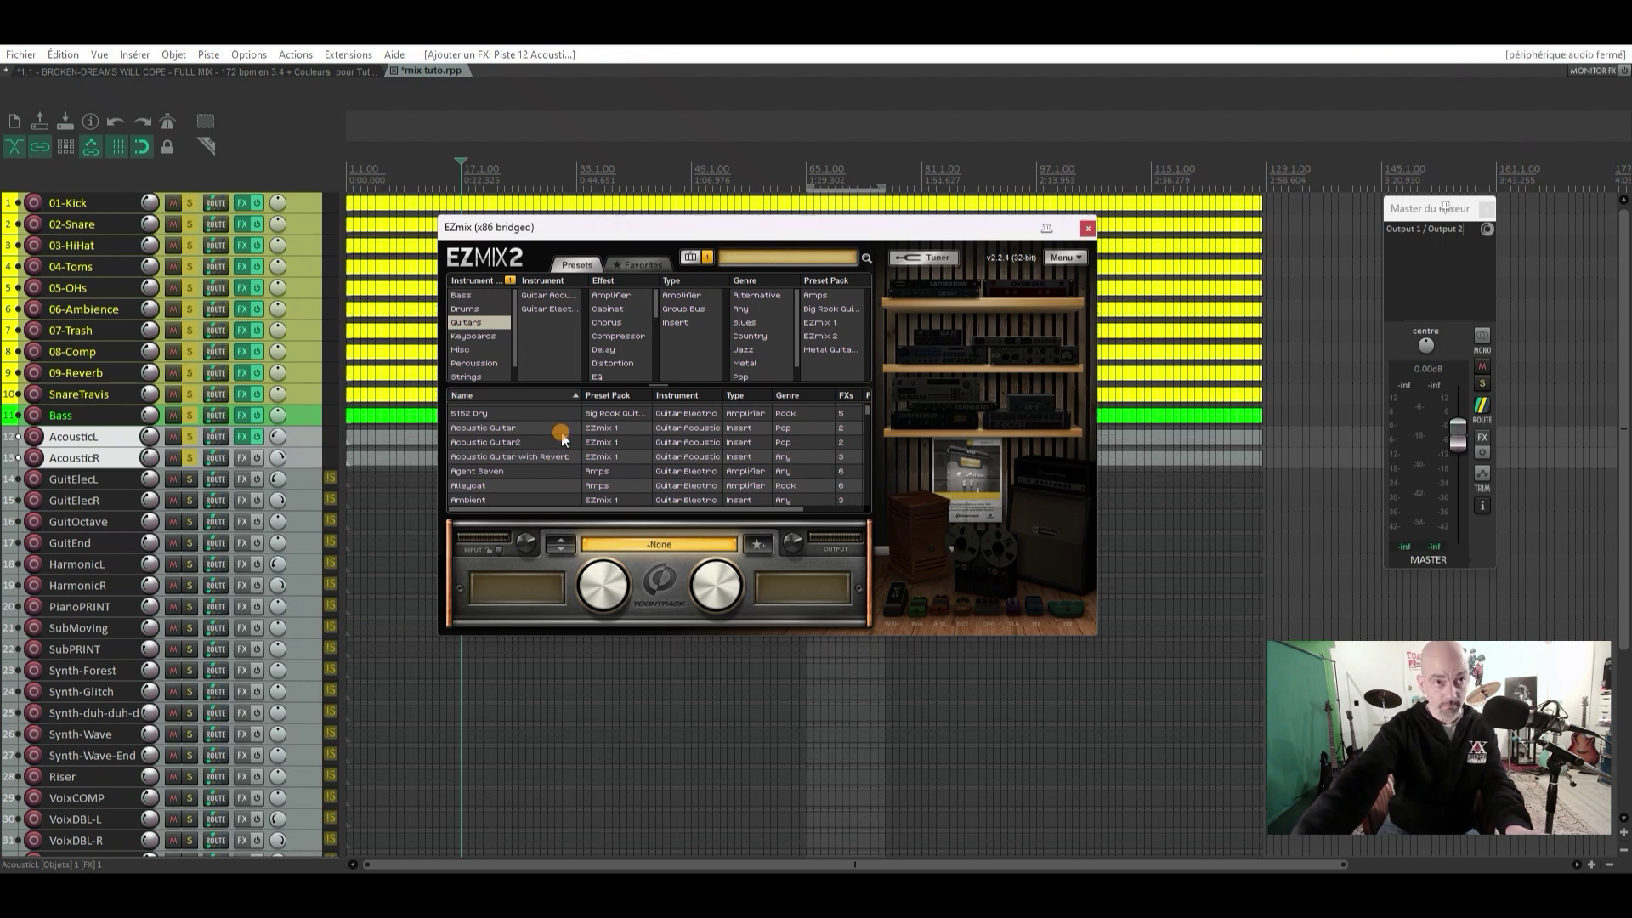
click(561, 431)
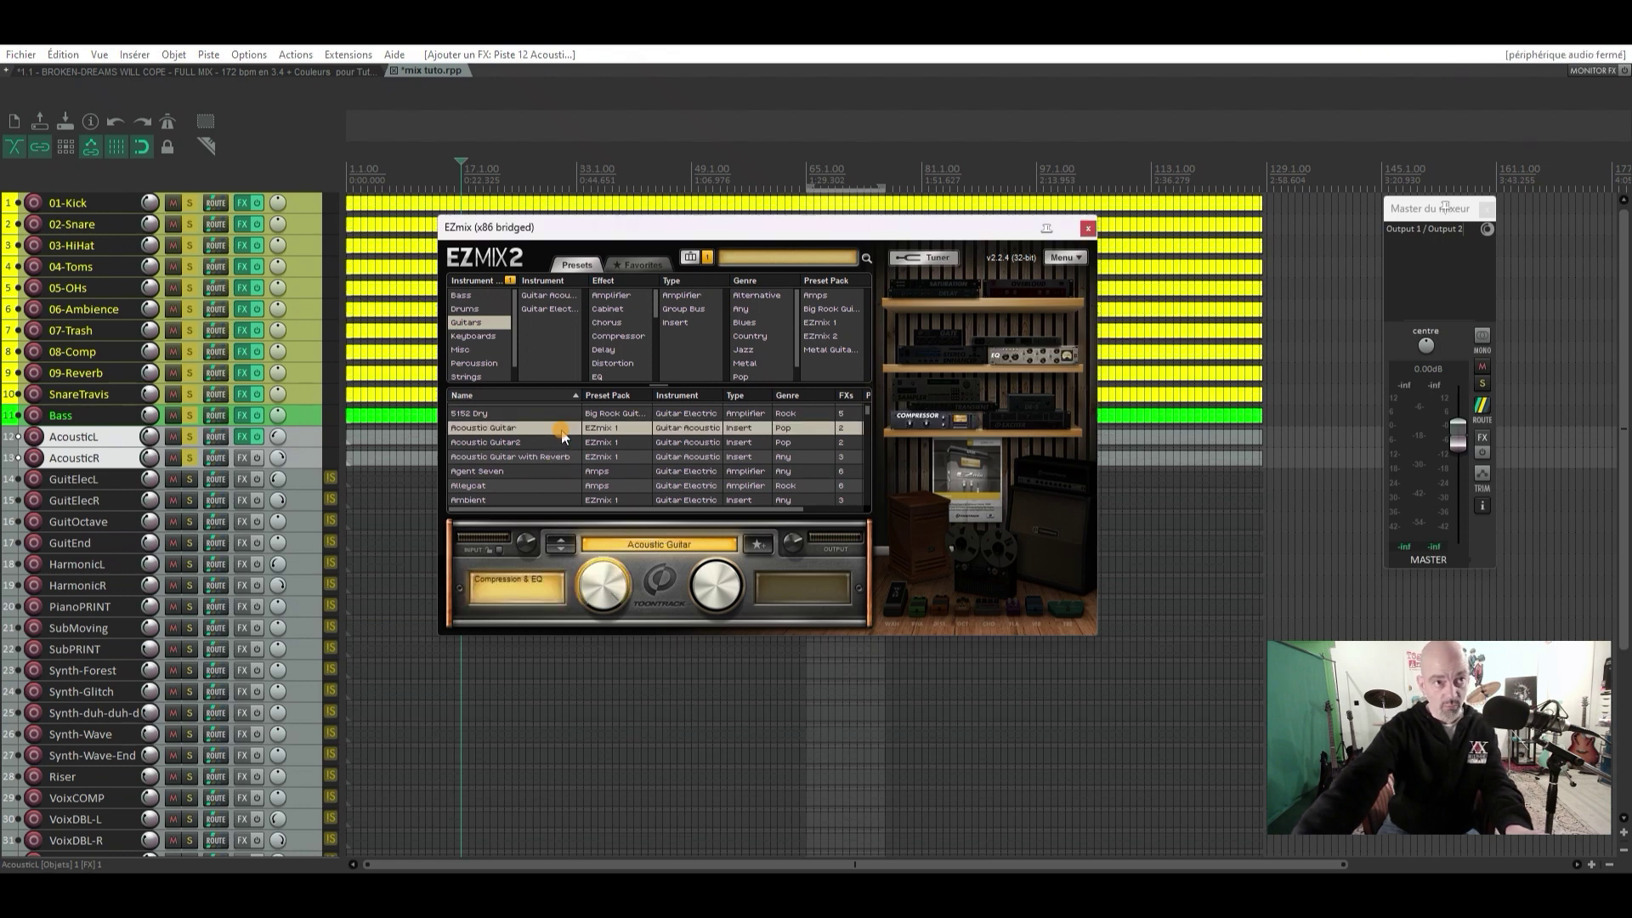
Insert EZmix (x86) on the AcousticR track and load the Acoustic Guitar preset from the Guitars instrument group
click(241, 460)
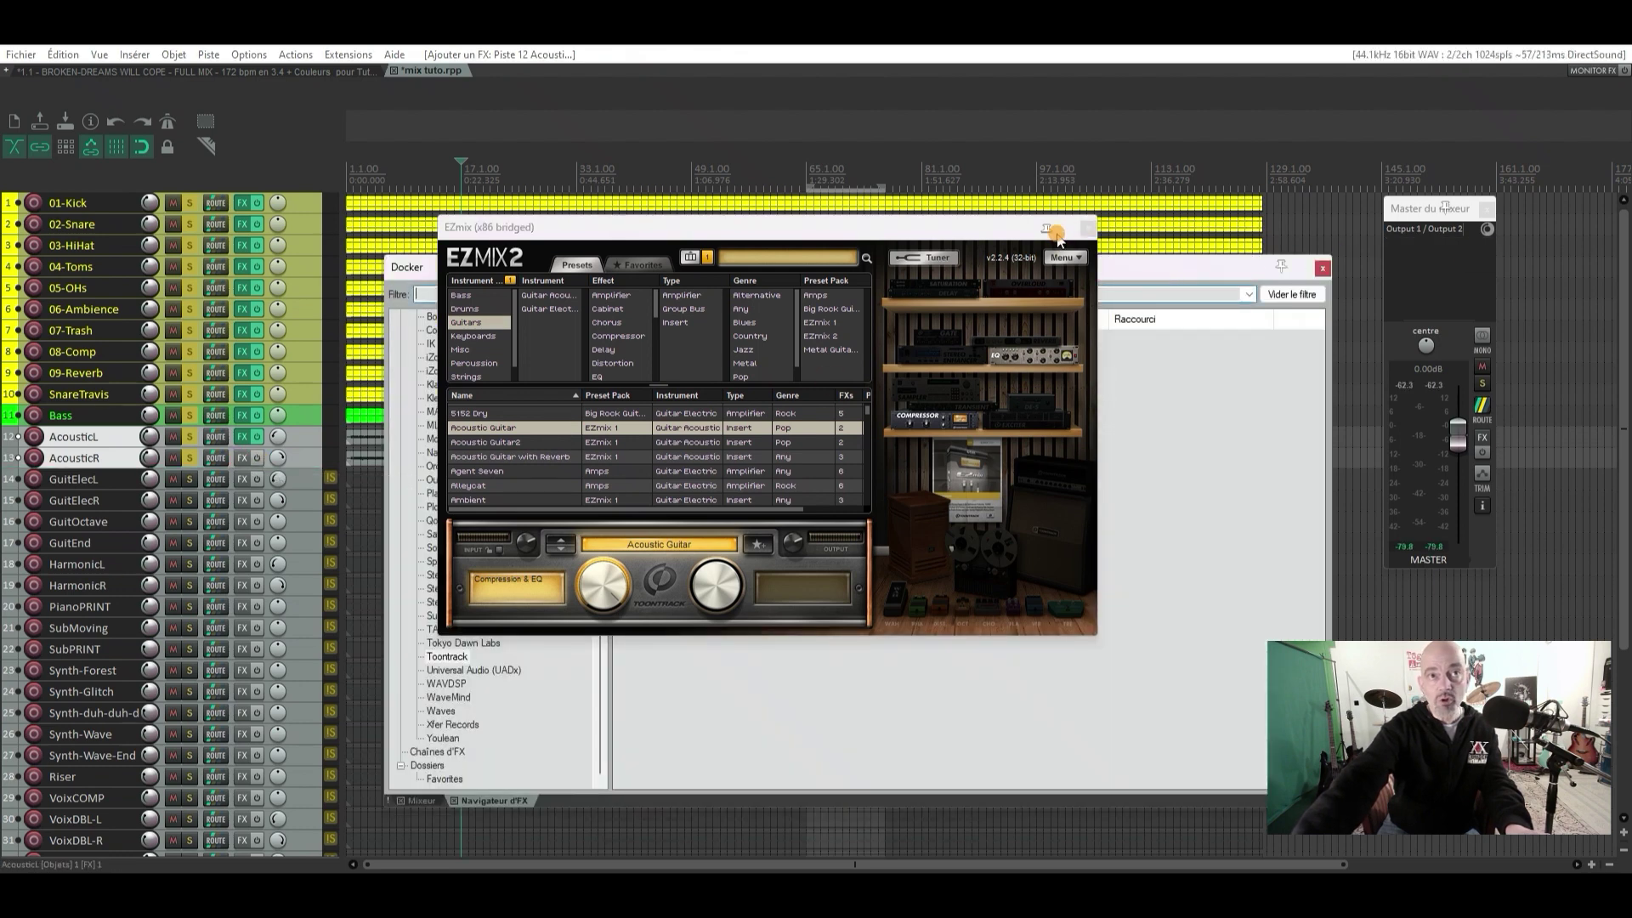
click(1087, 228)
double_click(677, 273)
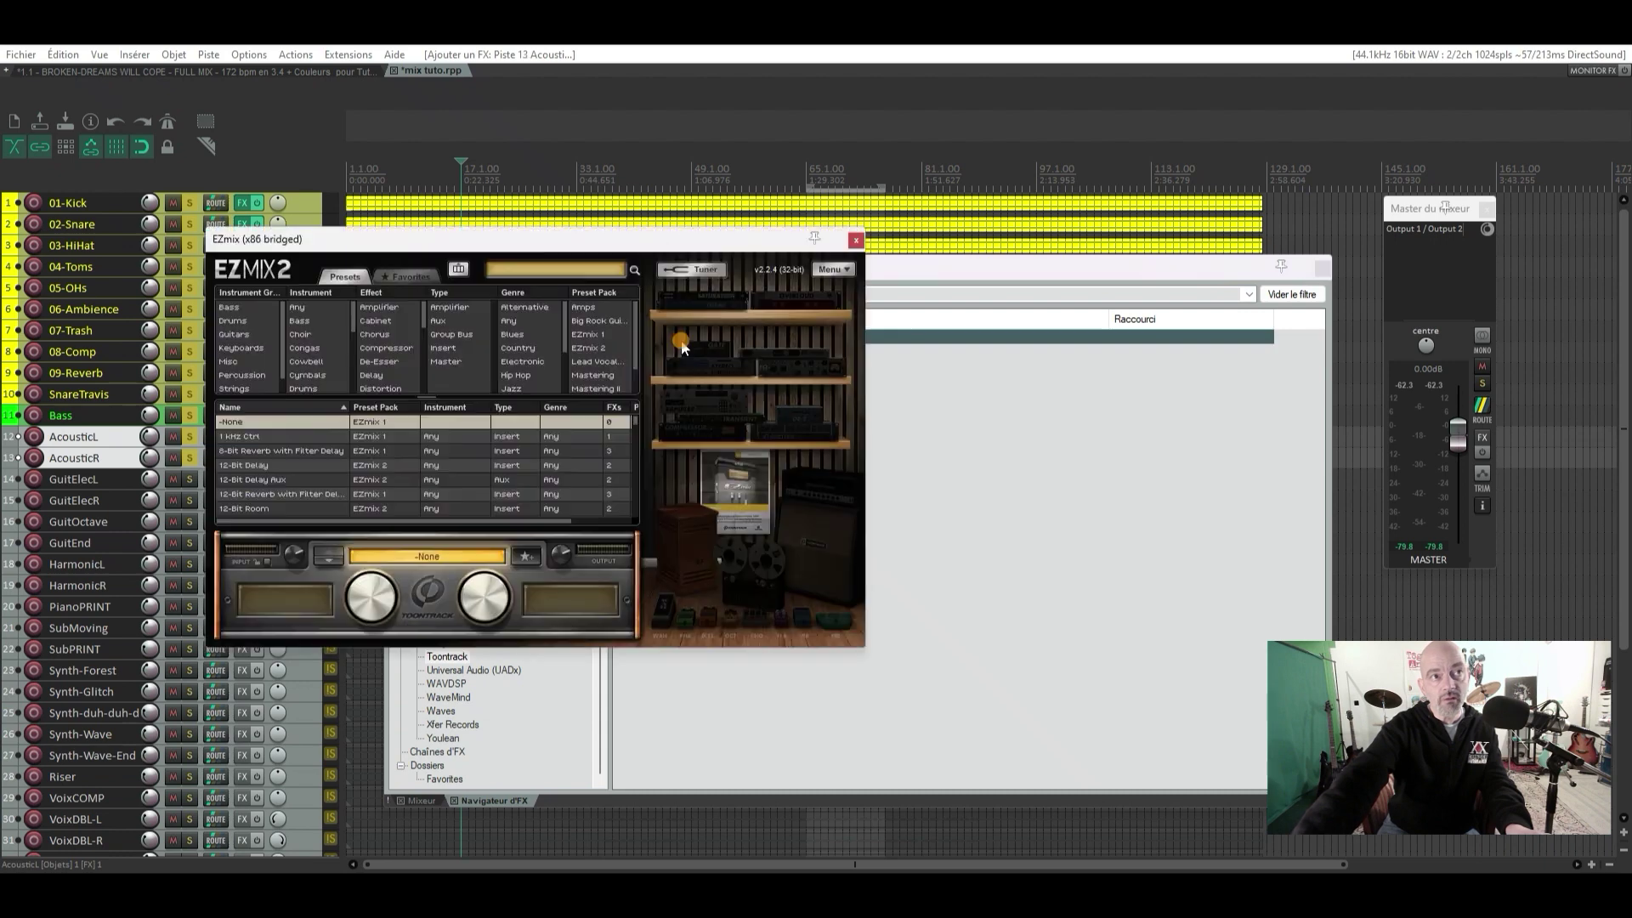
click(234, 335)
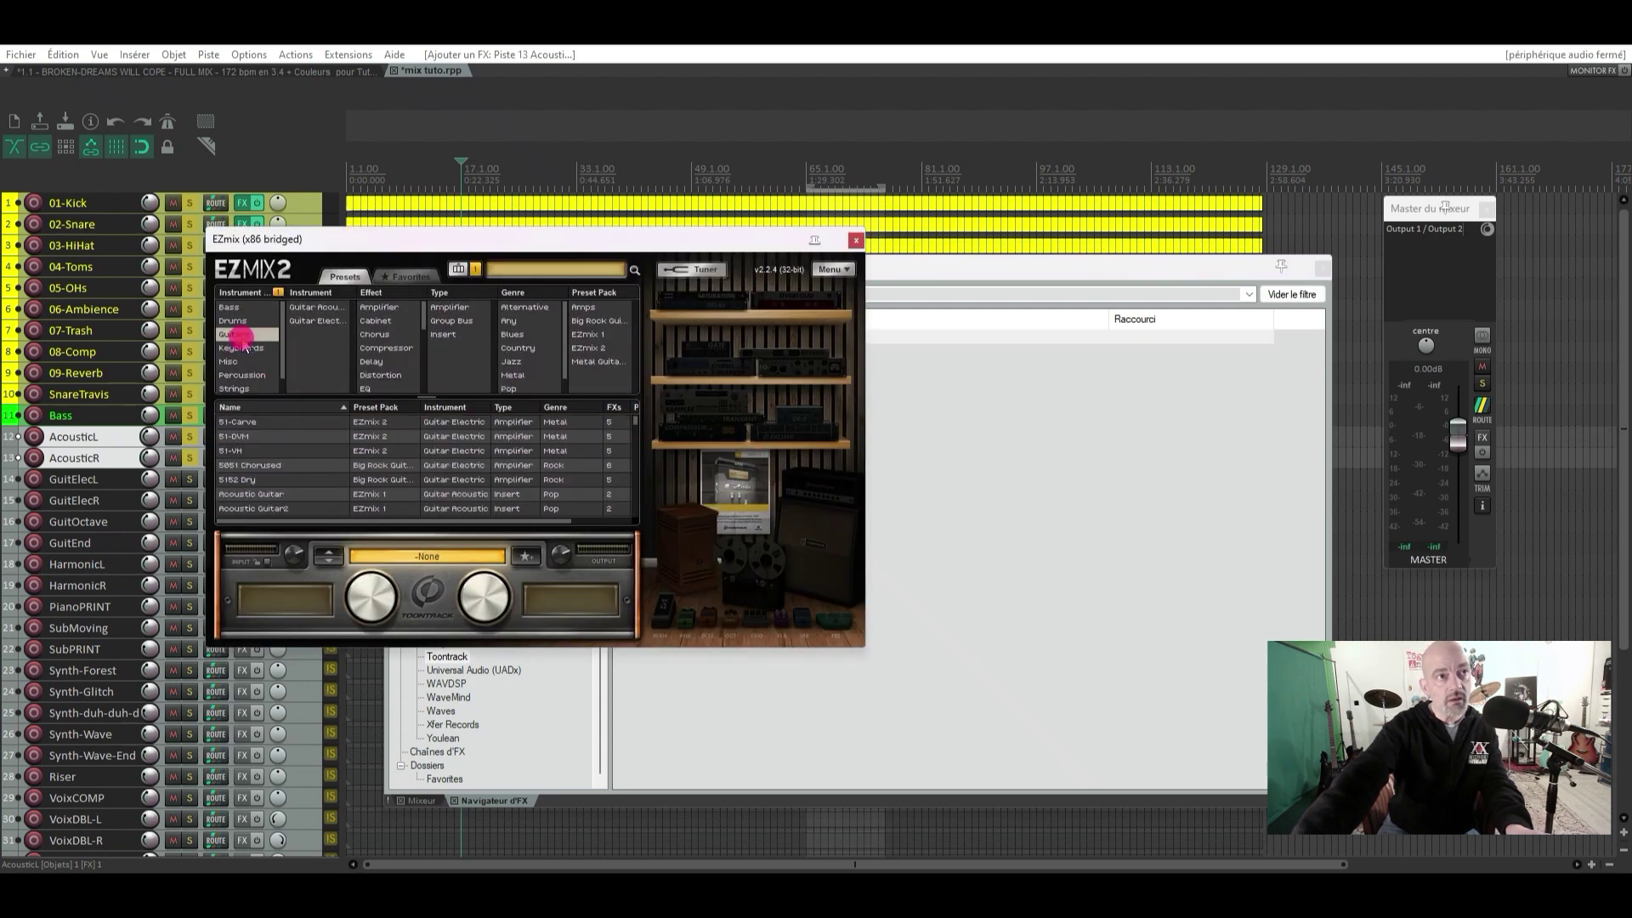
scroll(281, 432, down, 1)
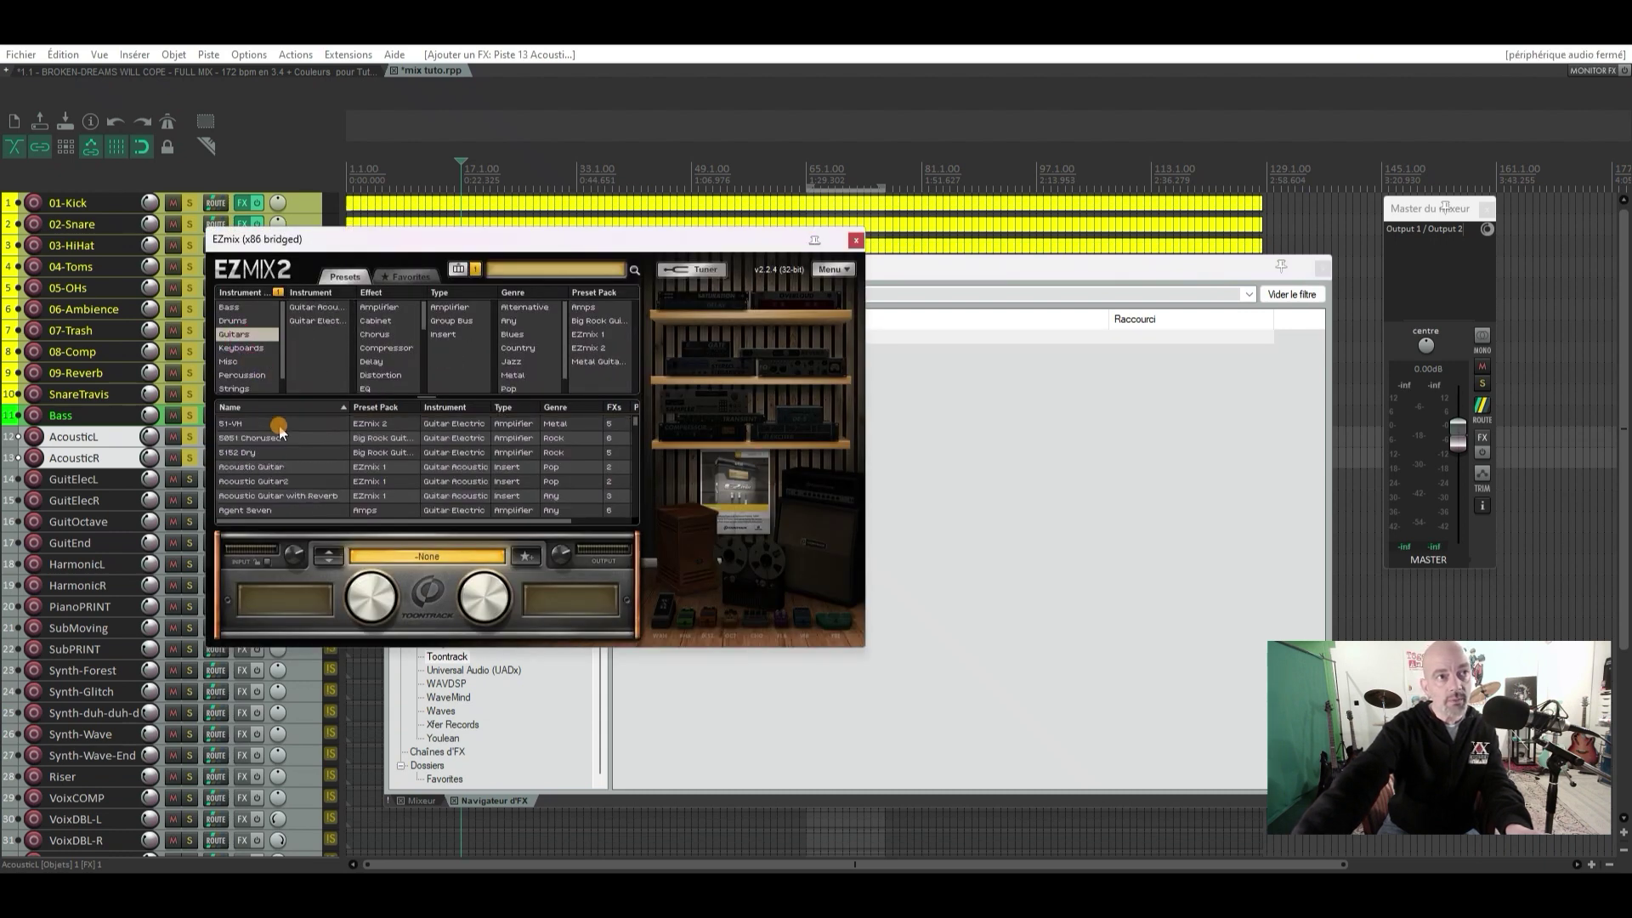
click(313, 469)
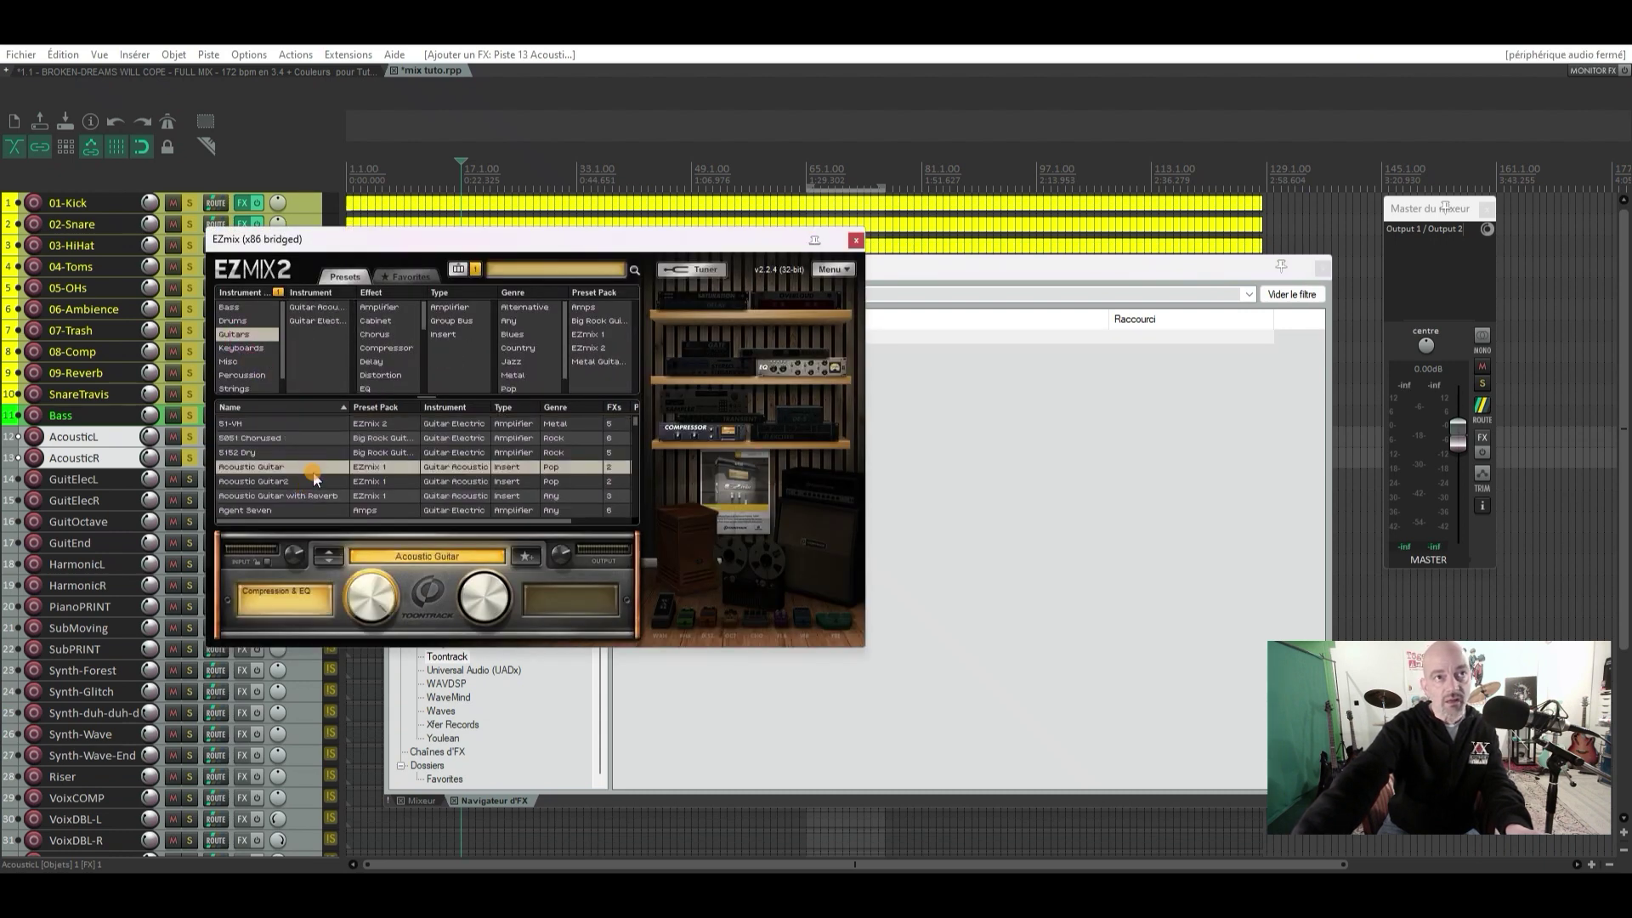
click(1323, 271)
Show the AcousticL and AcousticR EZmix windows side by side and play the soloed tracks from bar 17
drag(765, 241, 1489, 233)
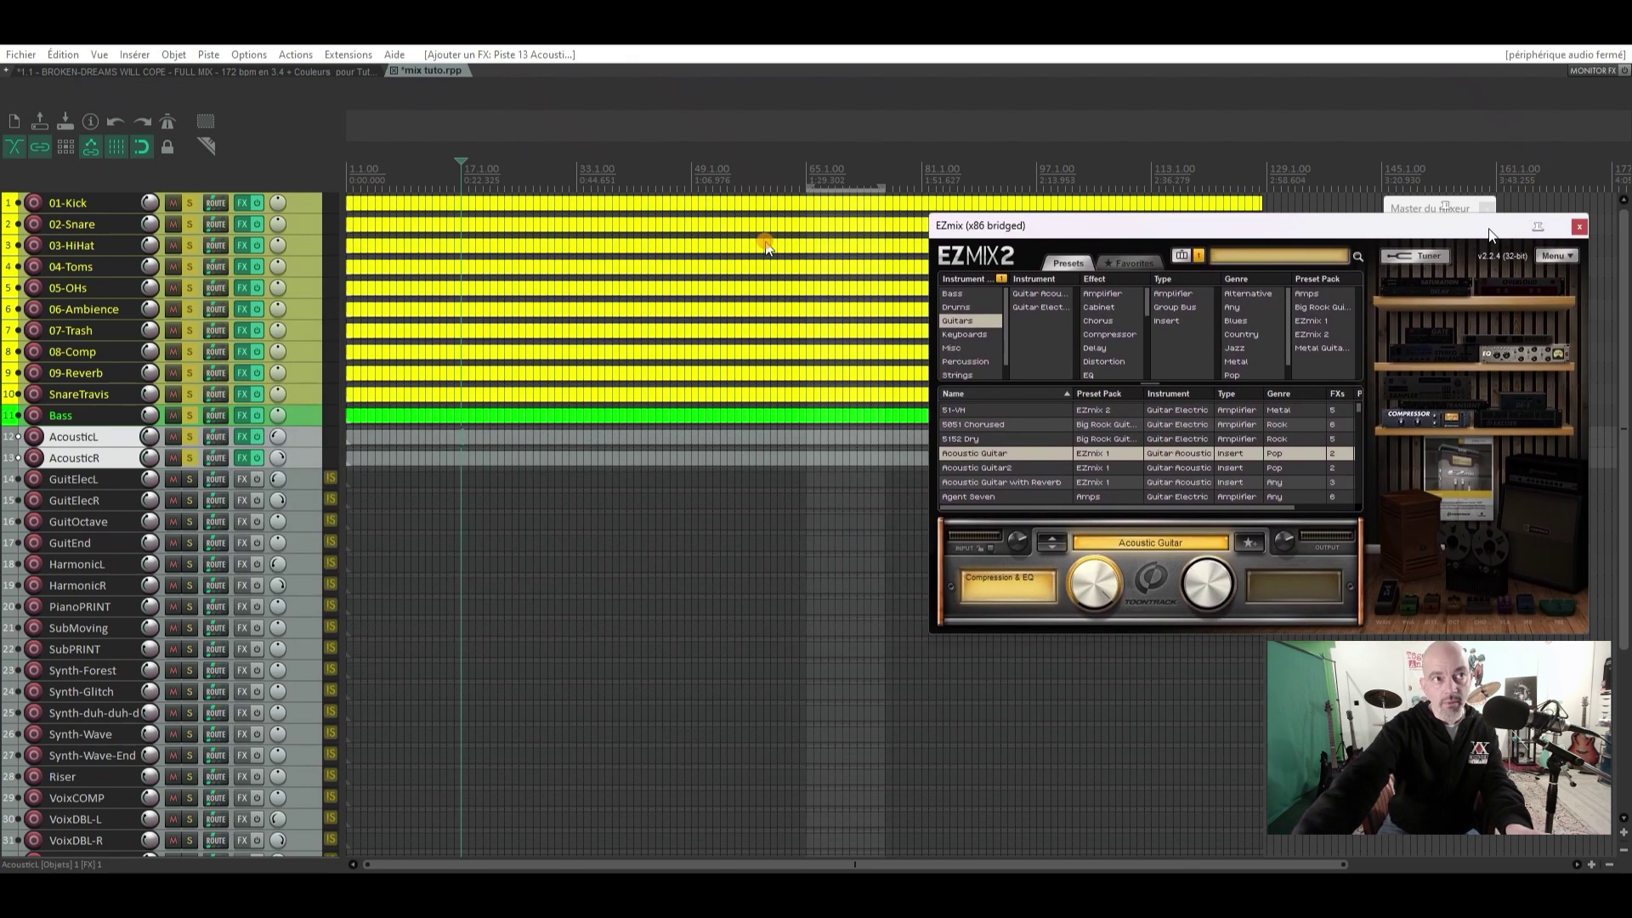
click(243, 437)
click(376, 202)
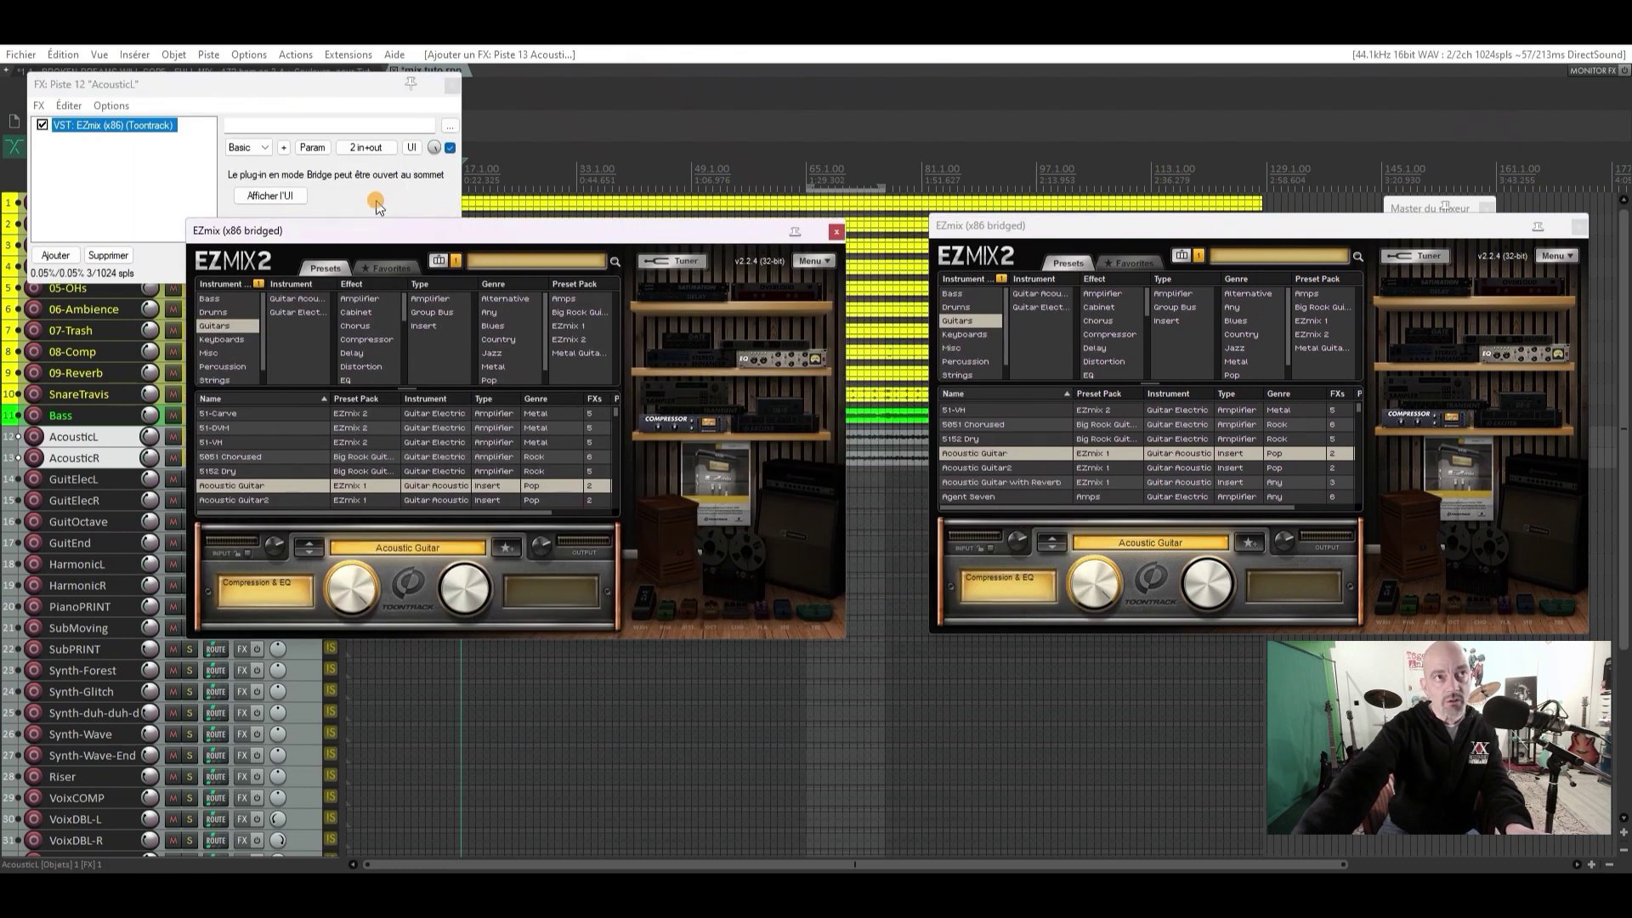
click(452, 86)
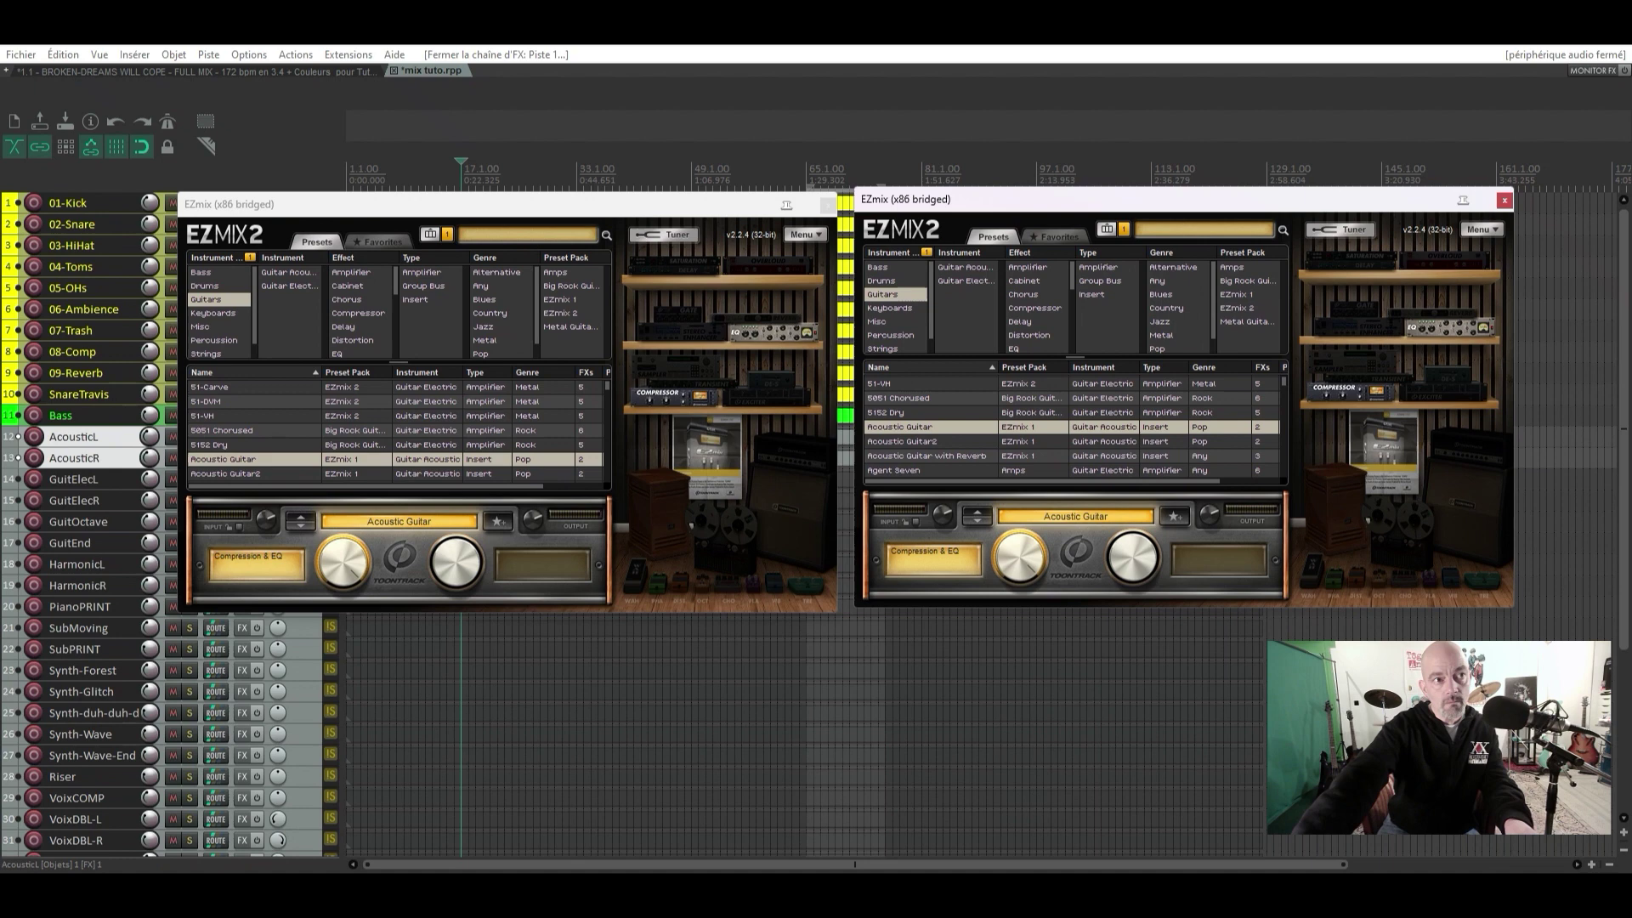
key(space)
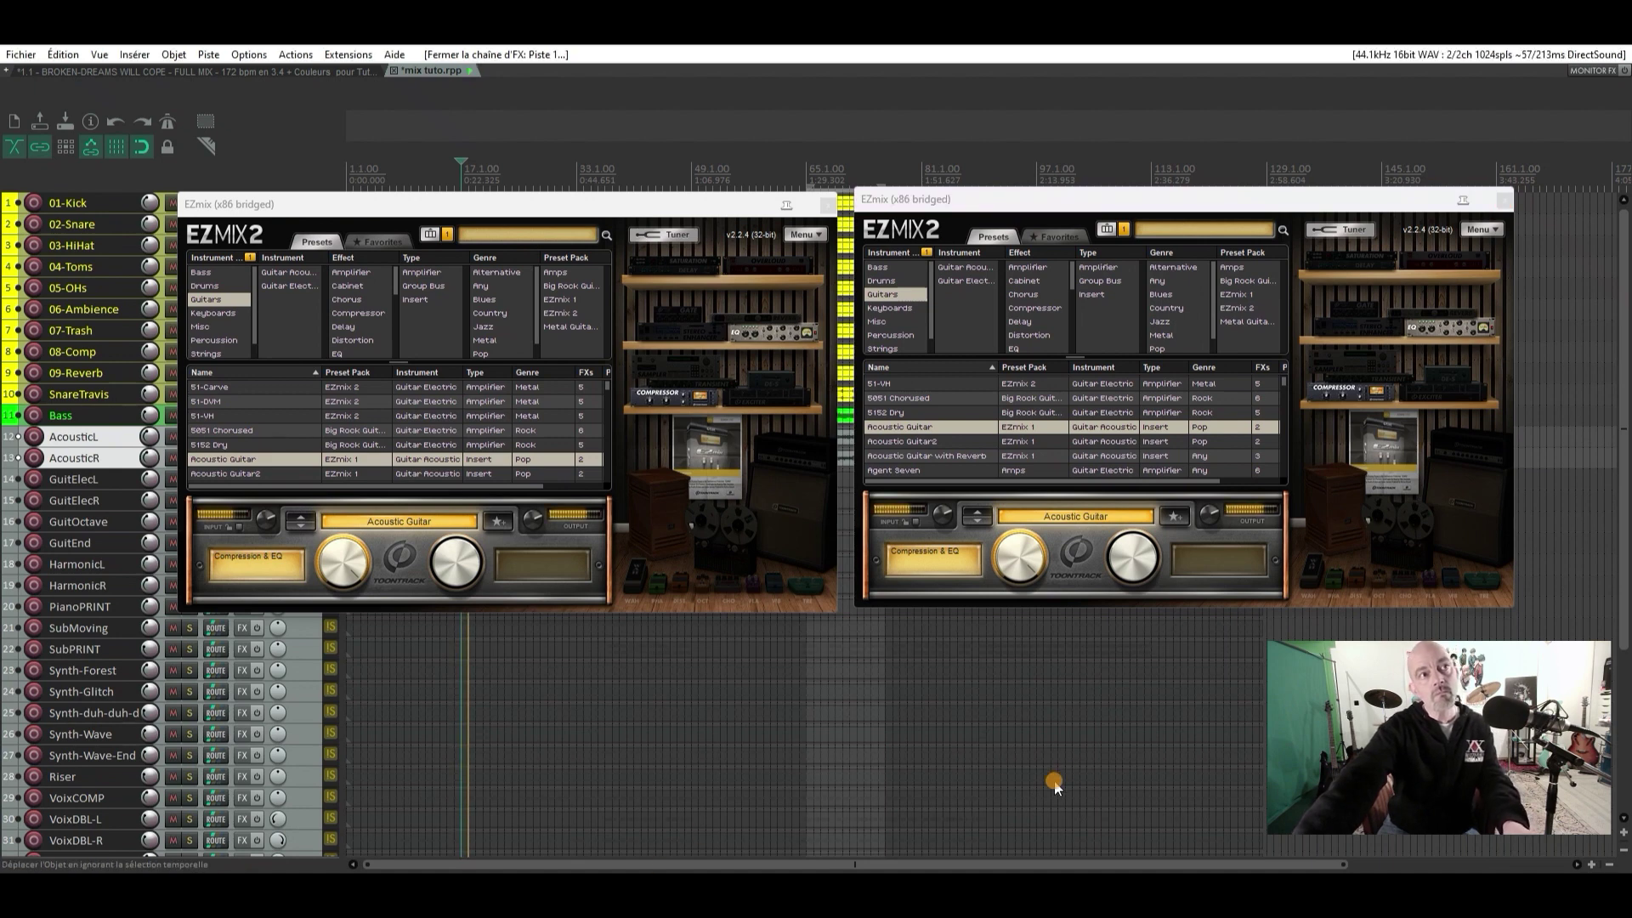
drag(654, 201, 763, 215)
drag(1003, 218, 1056, 231)
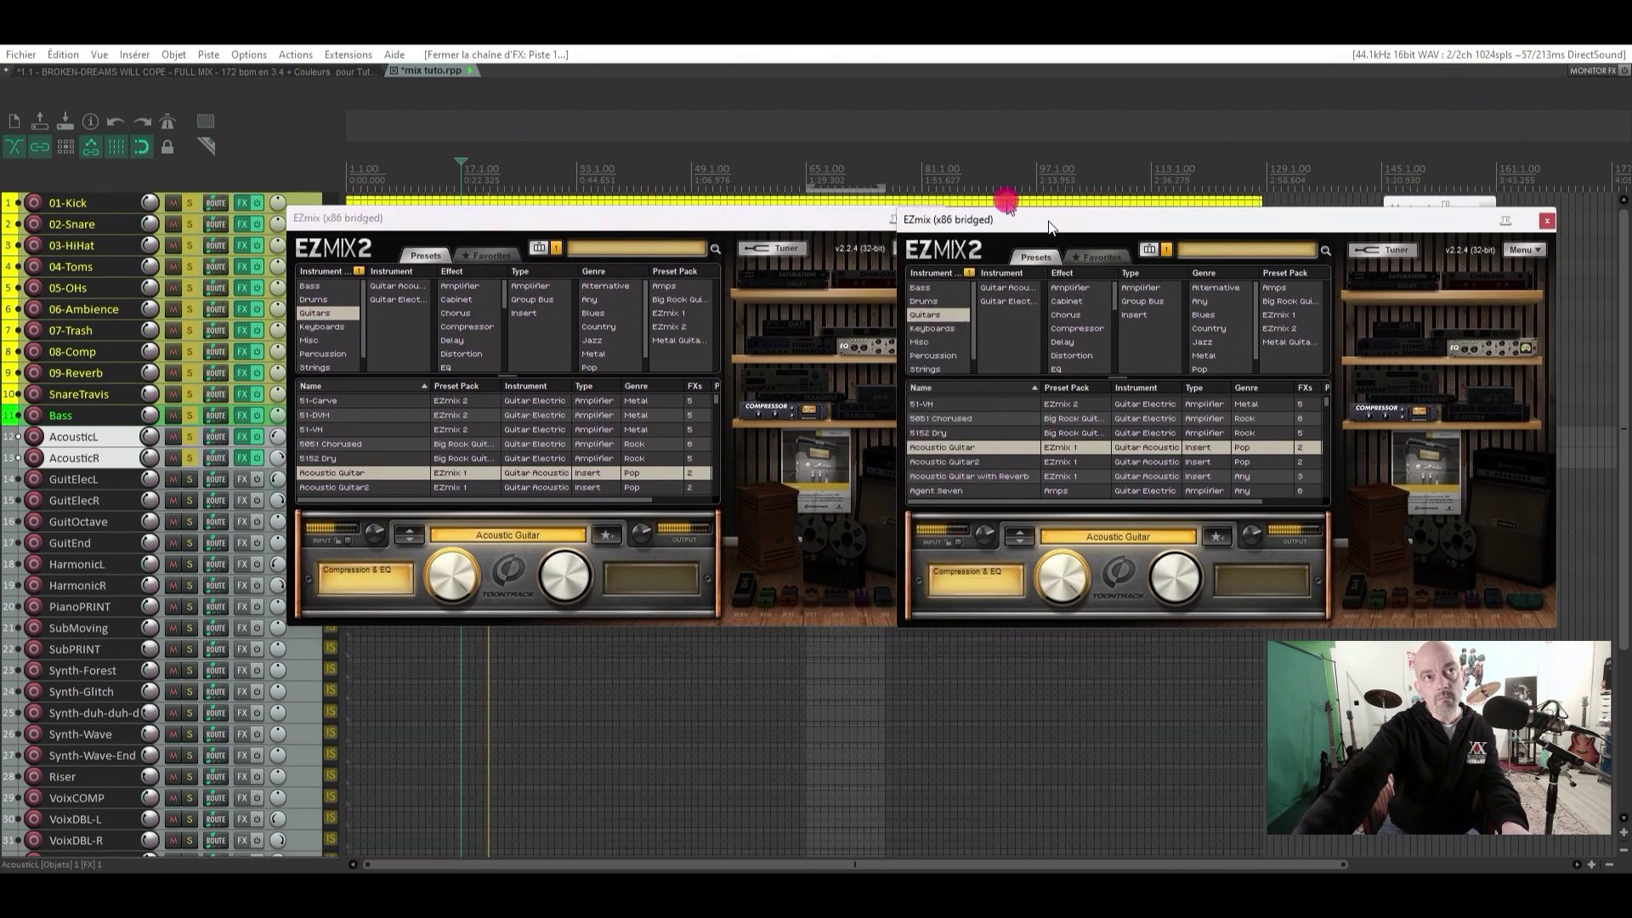
Toggle the effects of both acoustic tracks off and on twice during playback to compare processed and dry sound
click(255, 439)
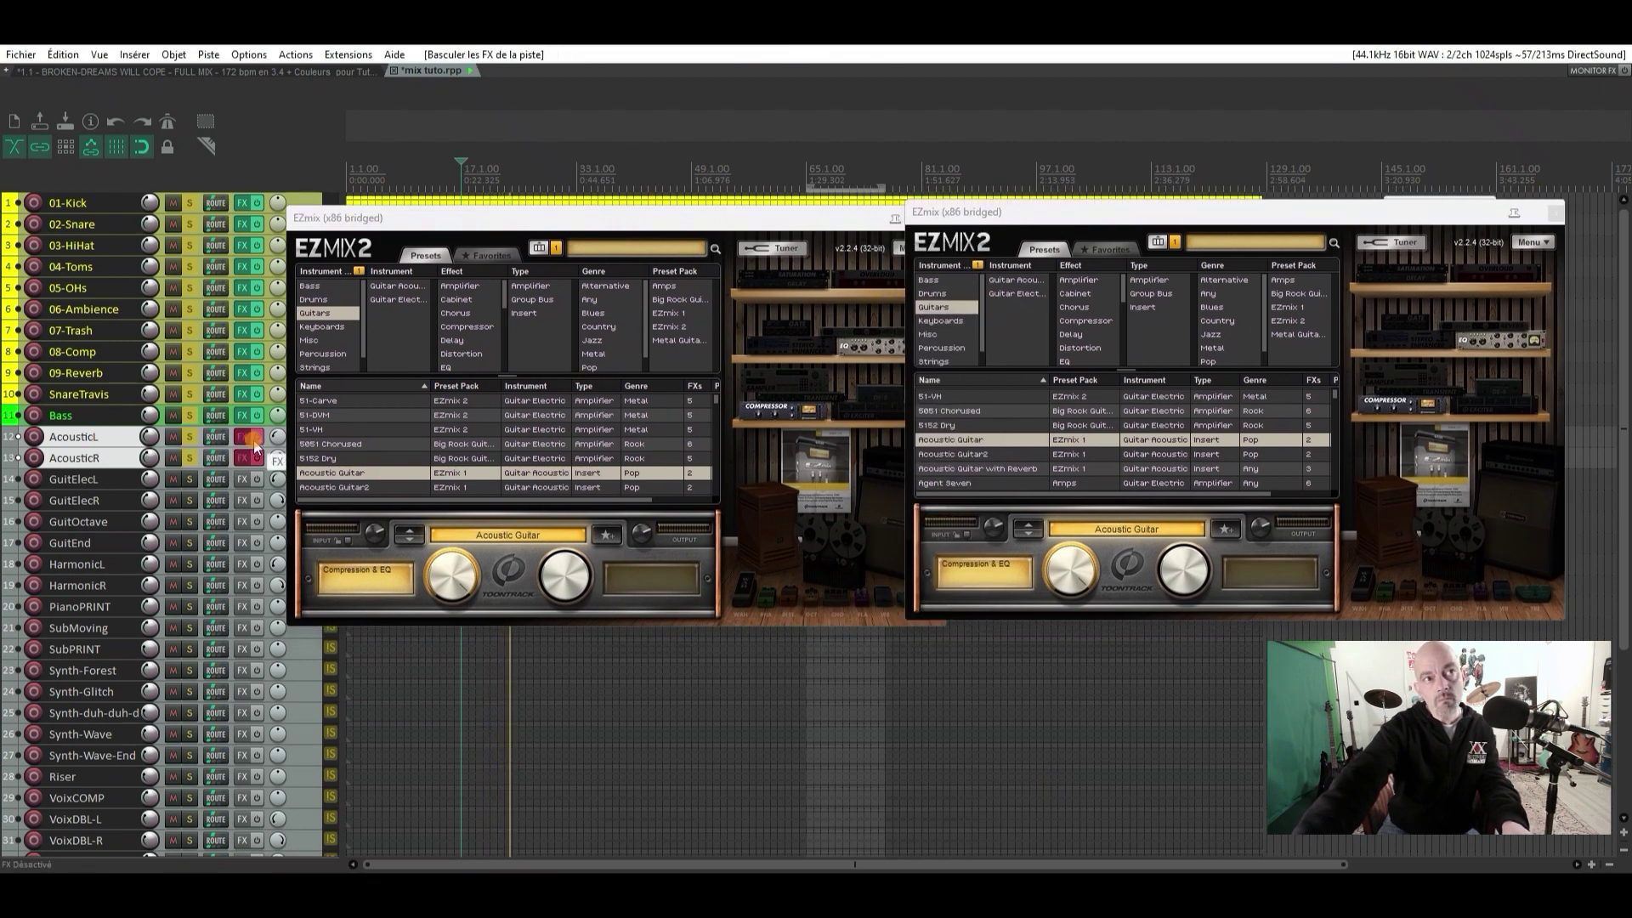
click(255, 441)
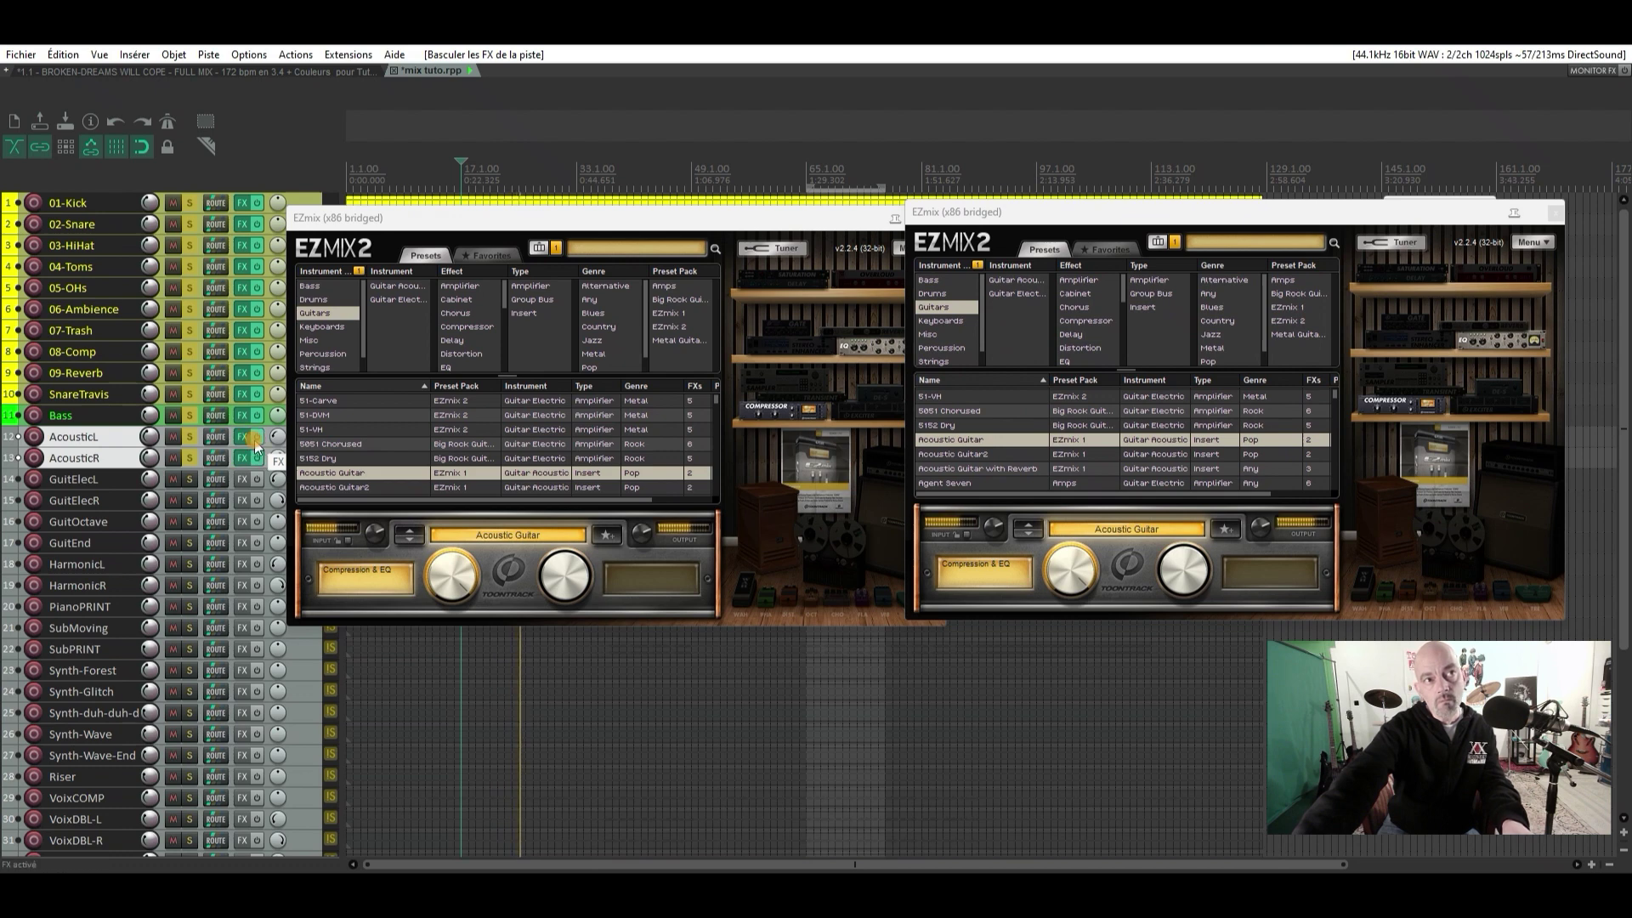
click(257, 439)
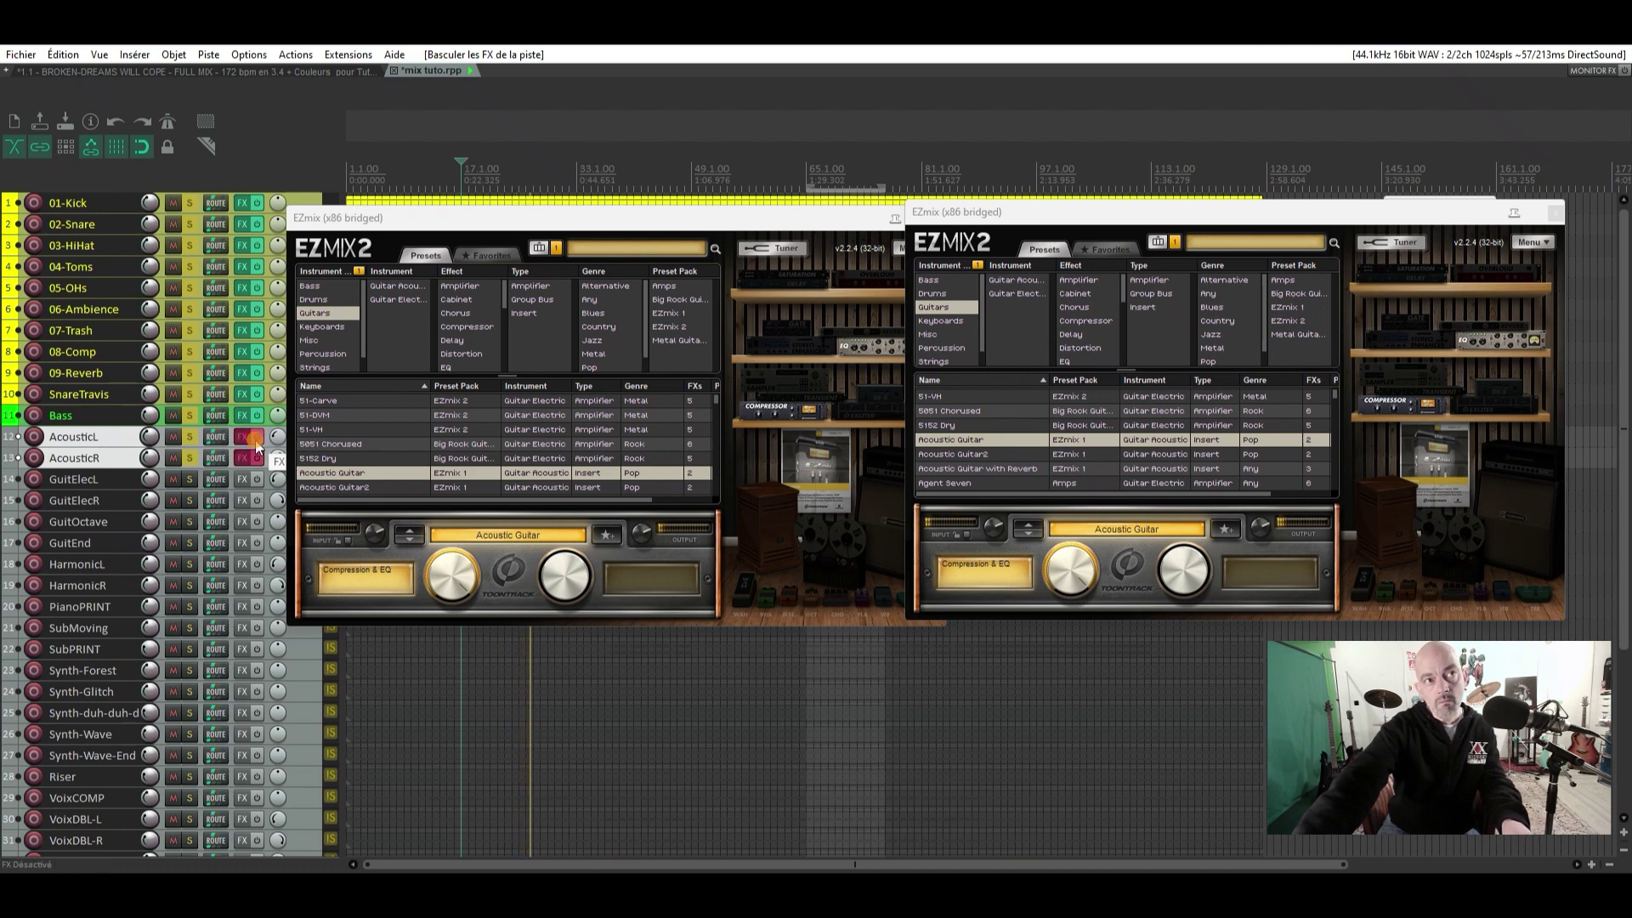
click(255, 440)
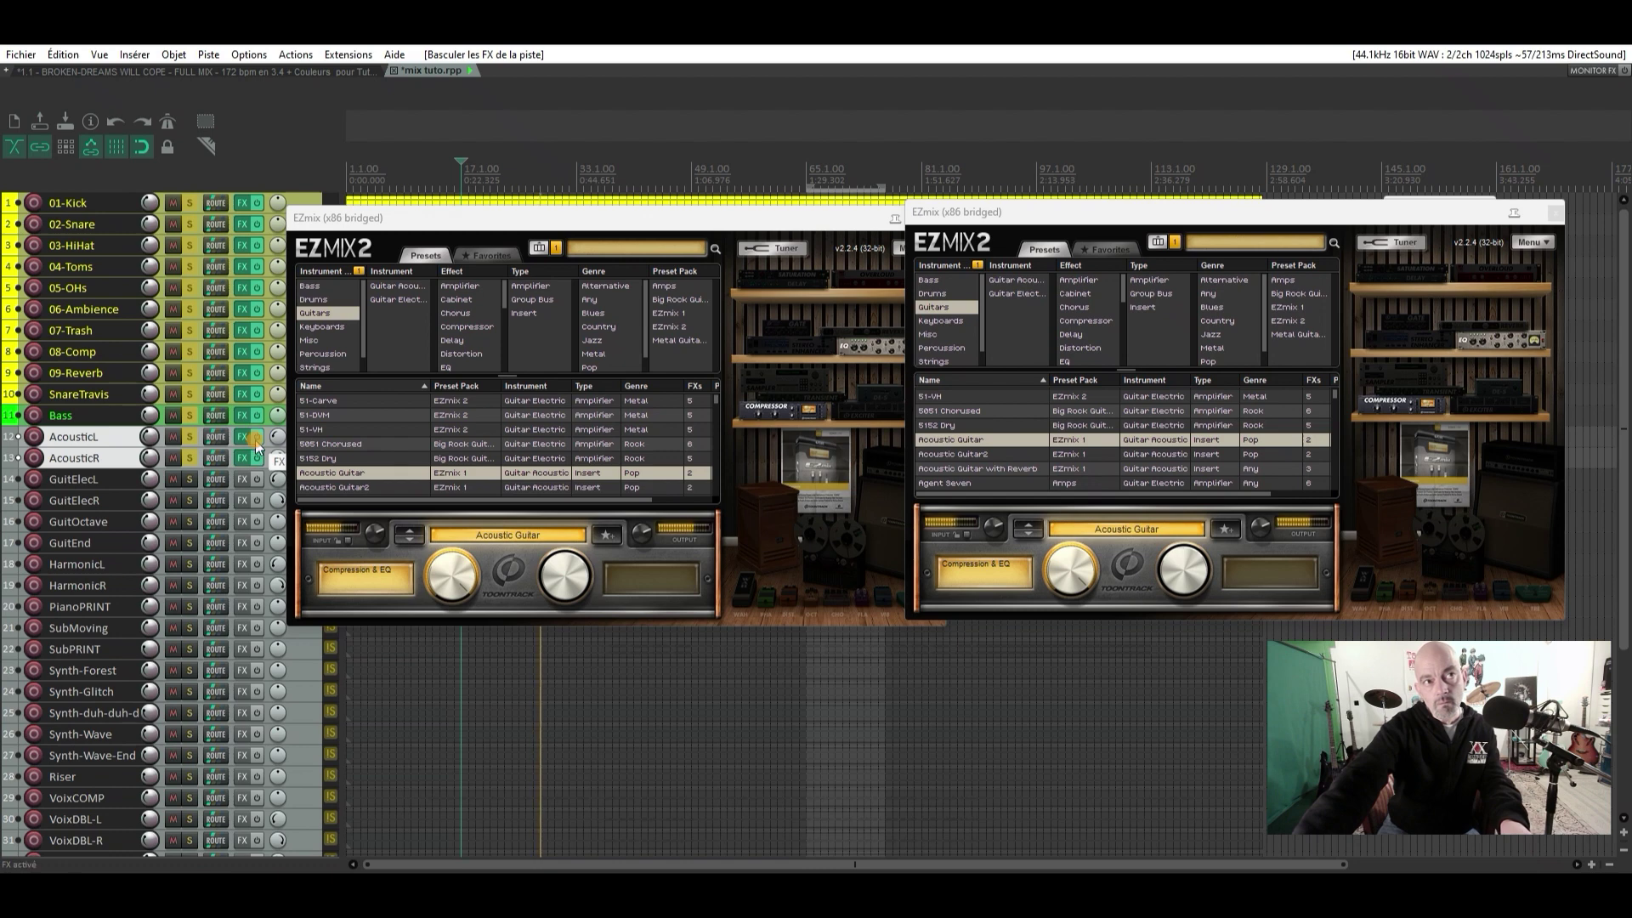
key(space)
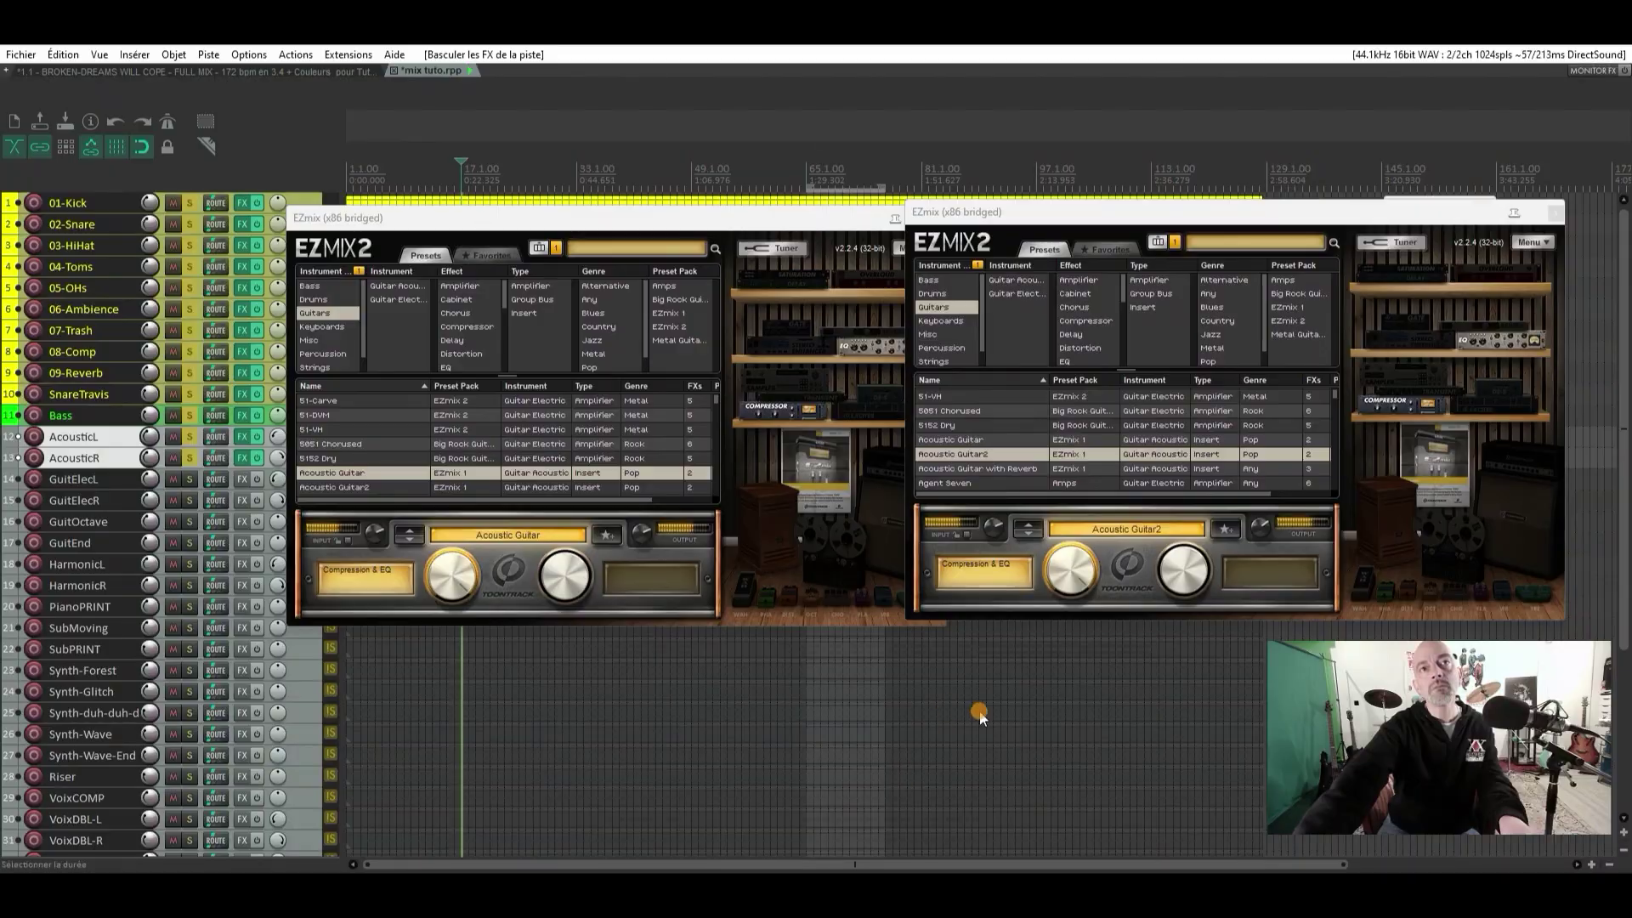
Audition the Acoustic Guitar and Acoustic Guitar2 presets on AcousticR, ending on Acoustic Guitar with Reverb
click(1029, 443)
click(1033, 455)
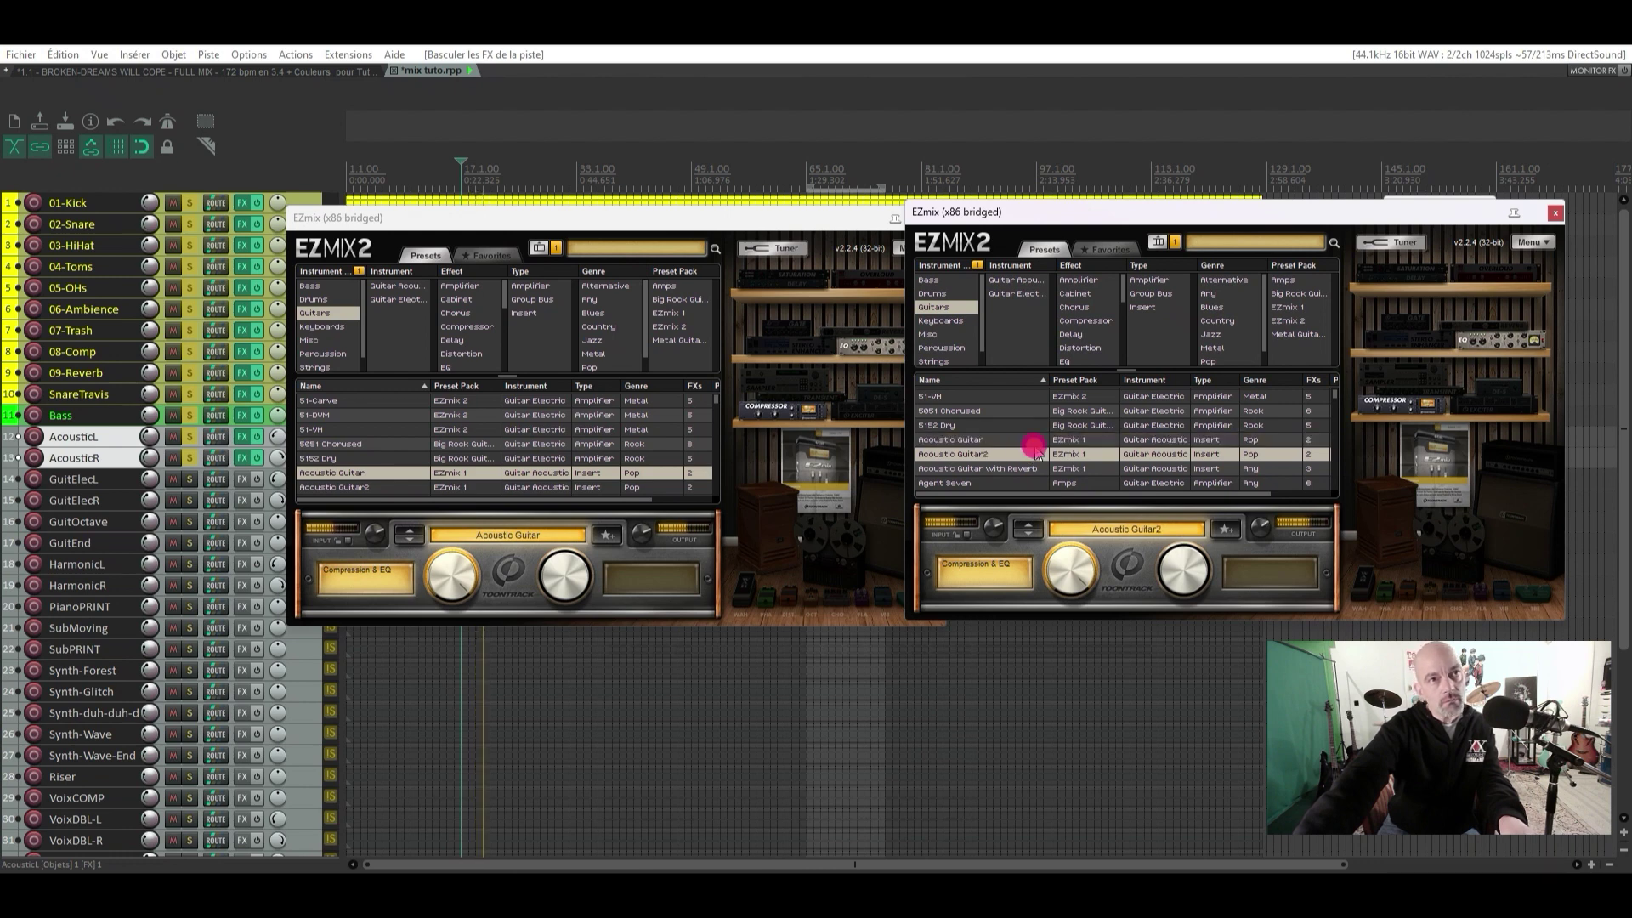
click(1031, 443)
click(1031, 454)
click(1038, 470)
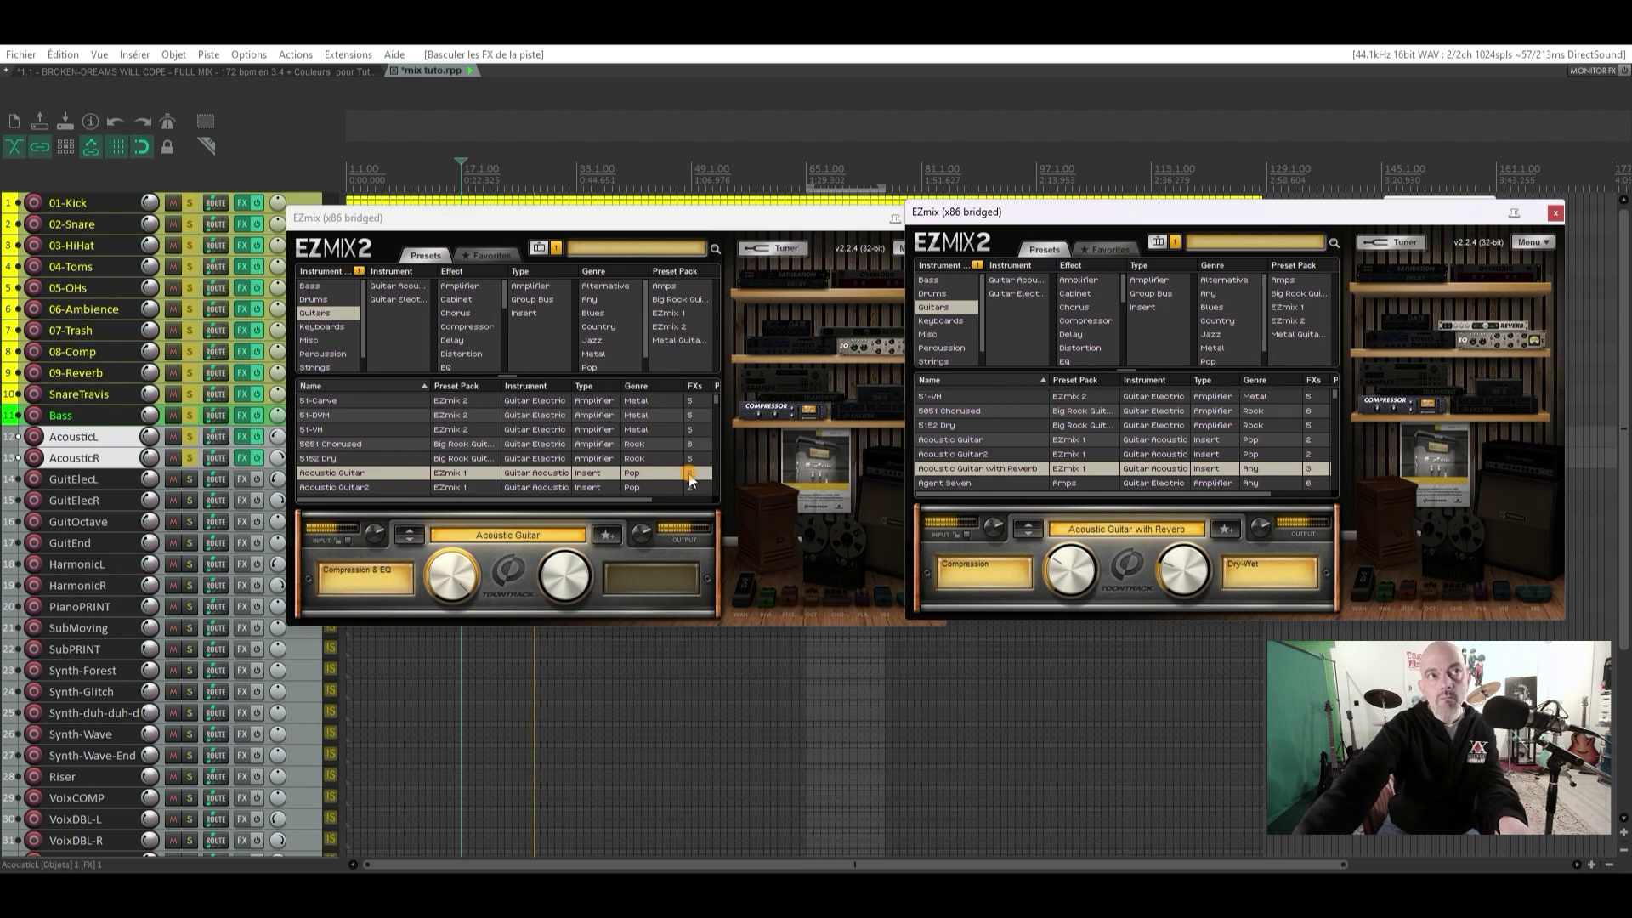
Compare both acoustic tracks with effects bypassed and active using the reverb preset, and close both EZmix windows
click(255, 438)
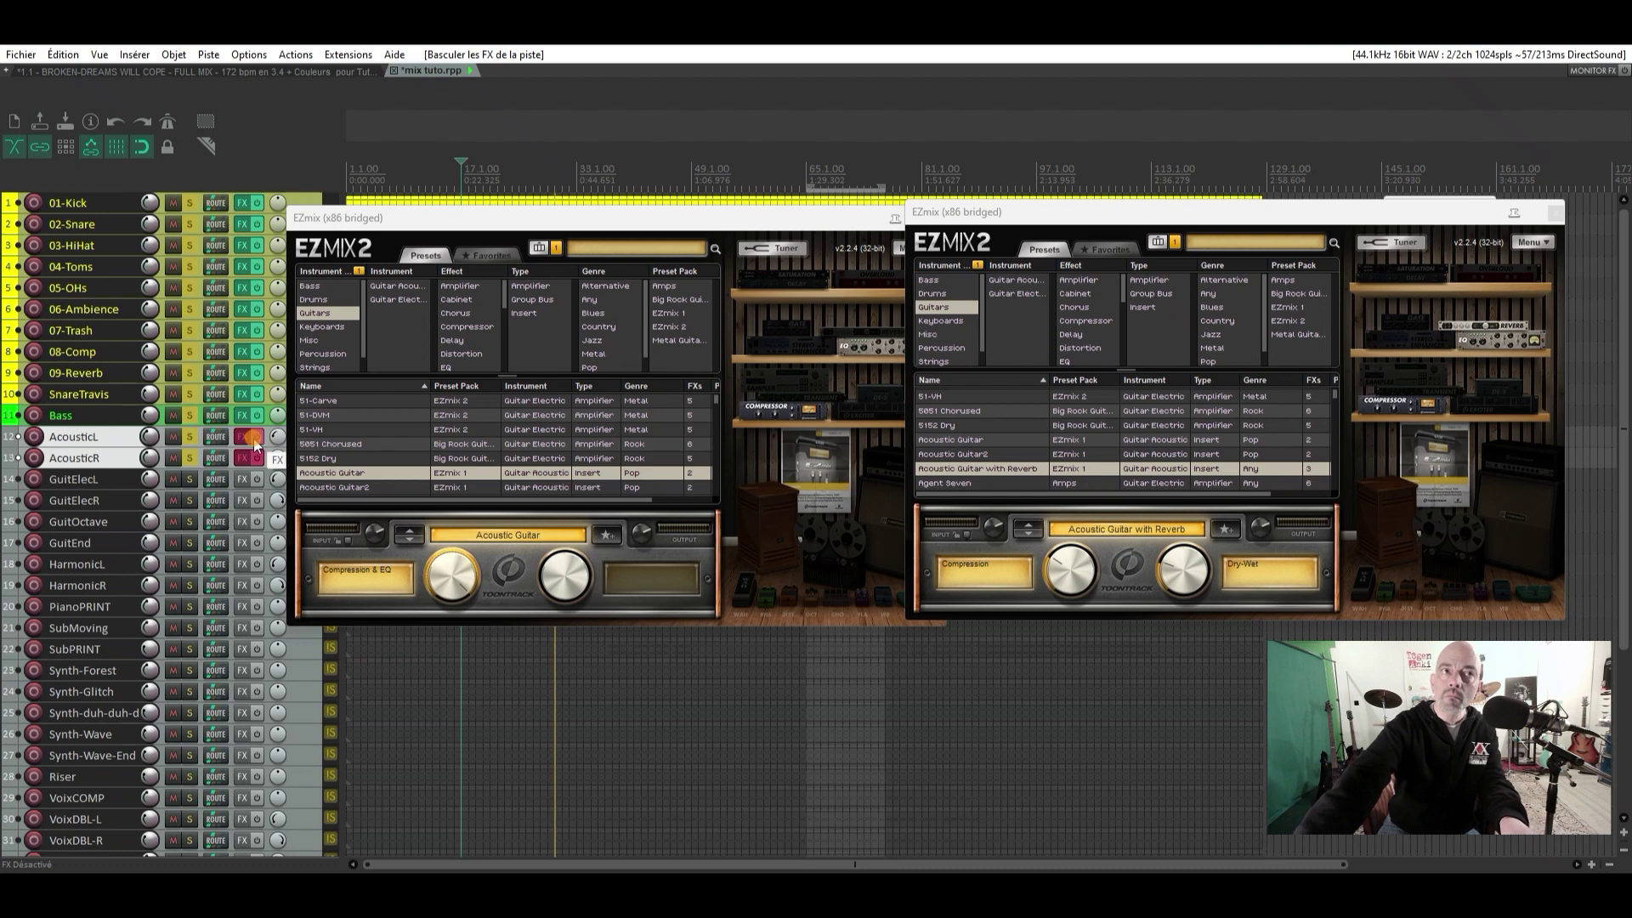
click(255, 438)
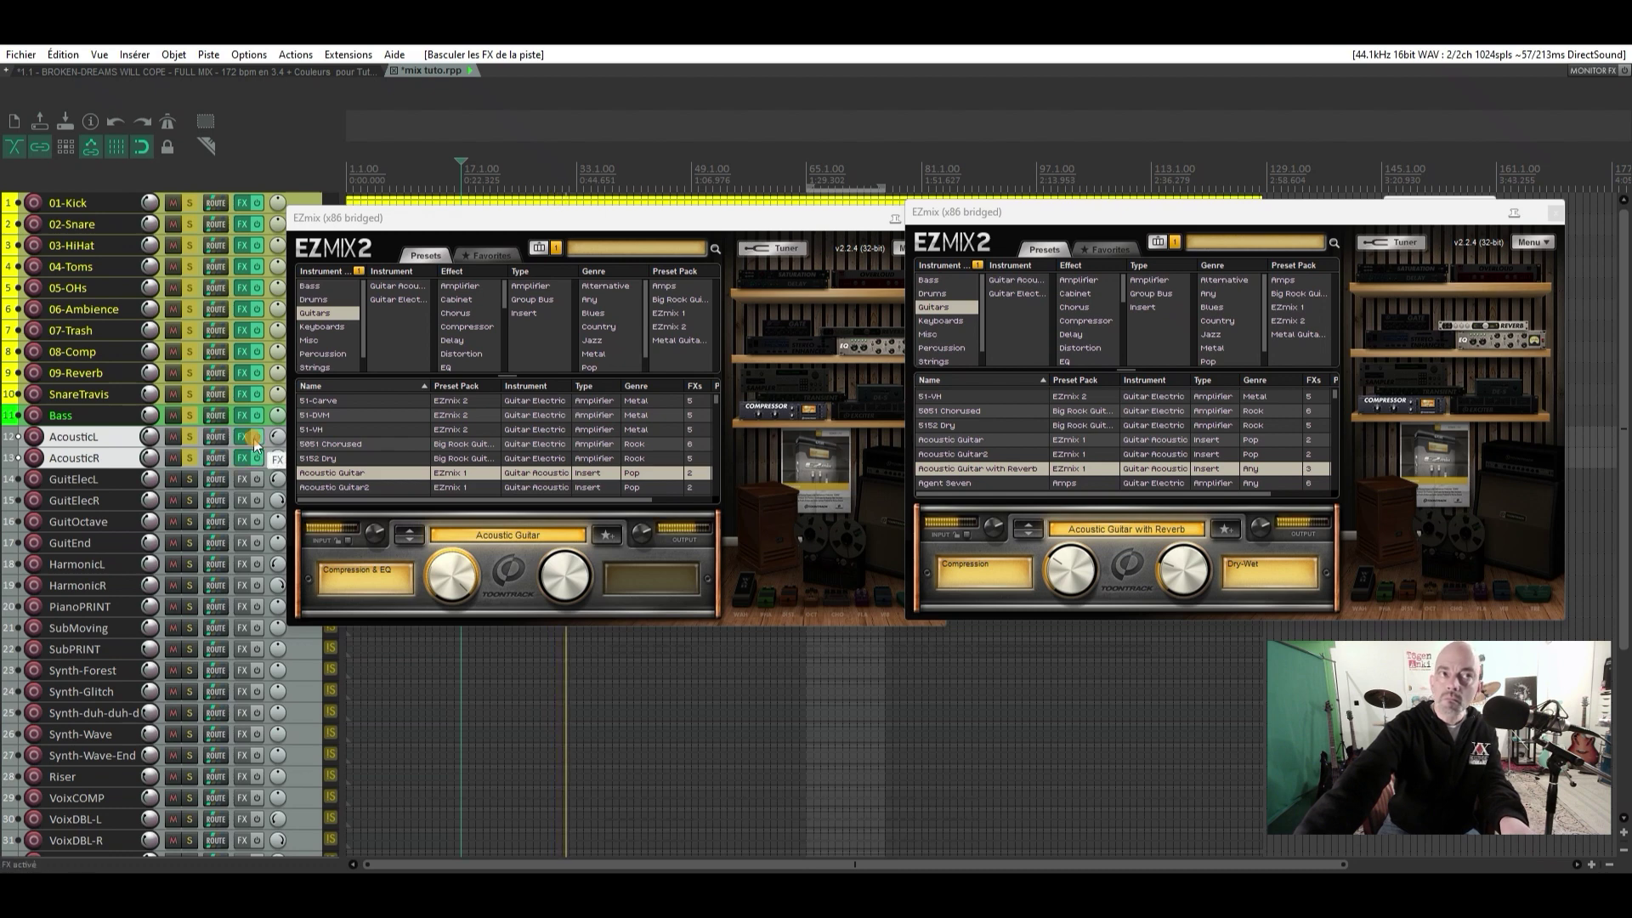
click(255, 437)
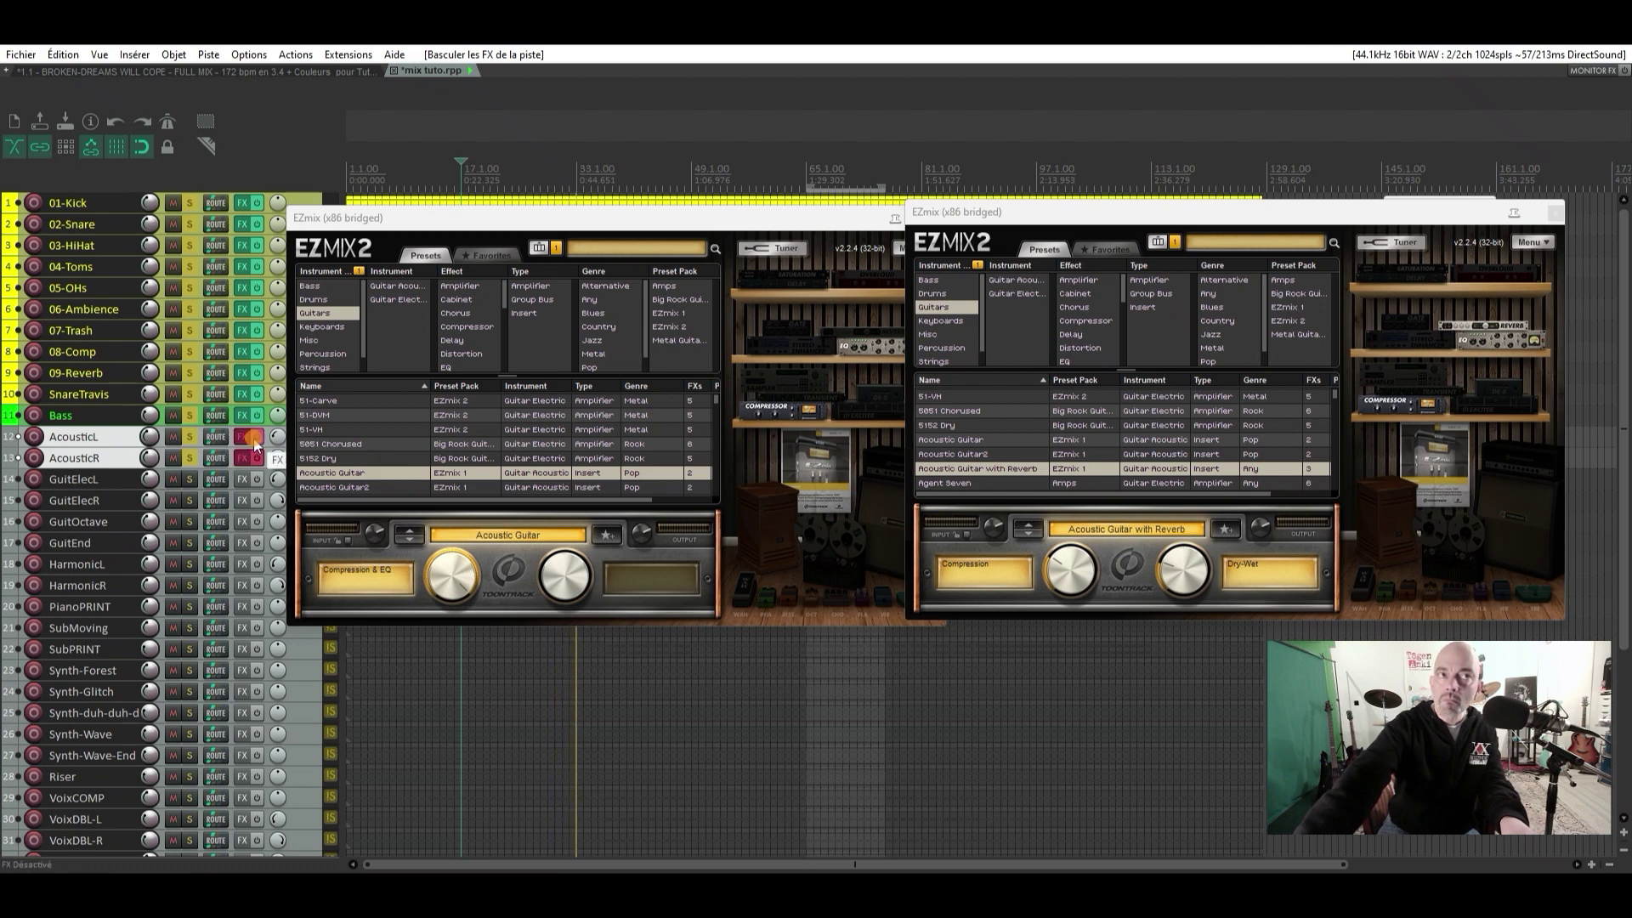
click(255, 438)
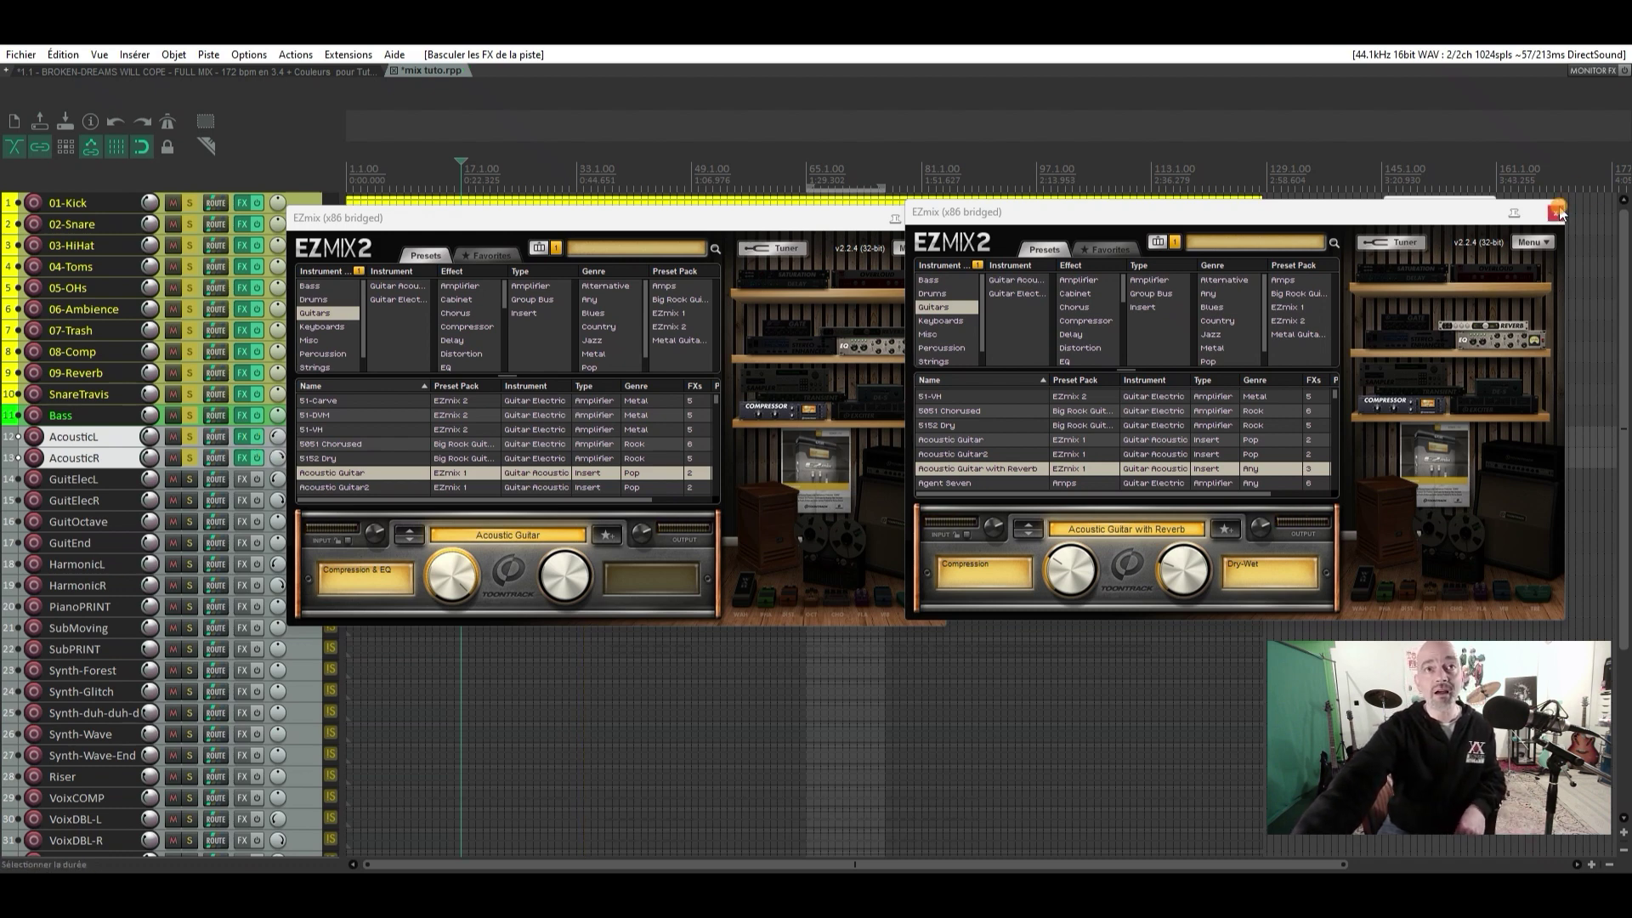
click(1556, 213)
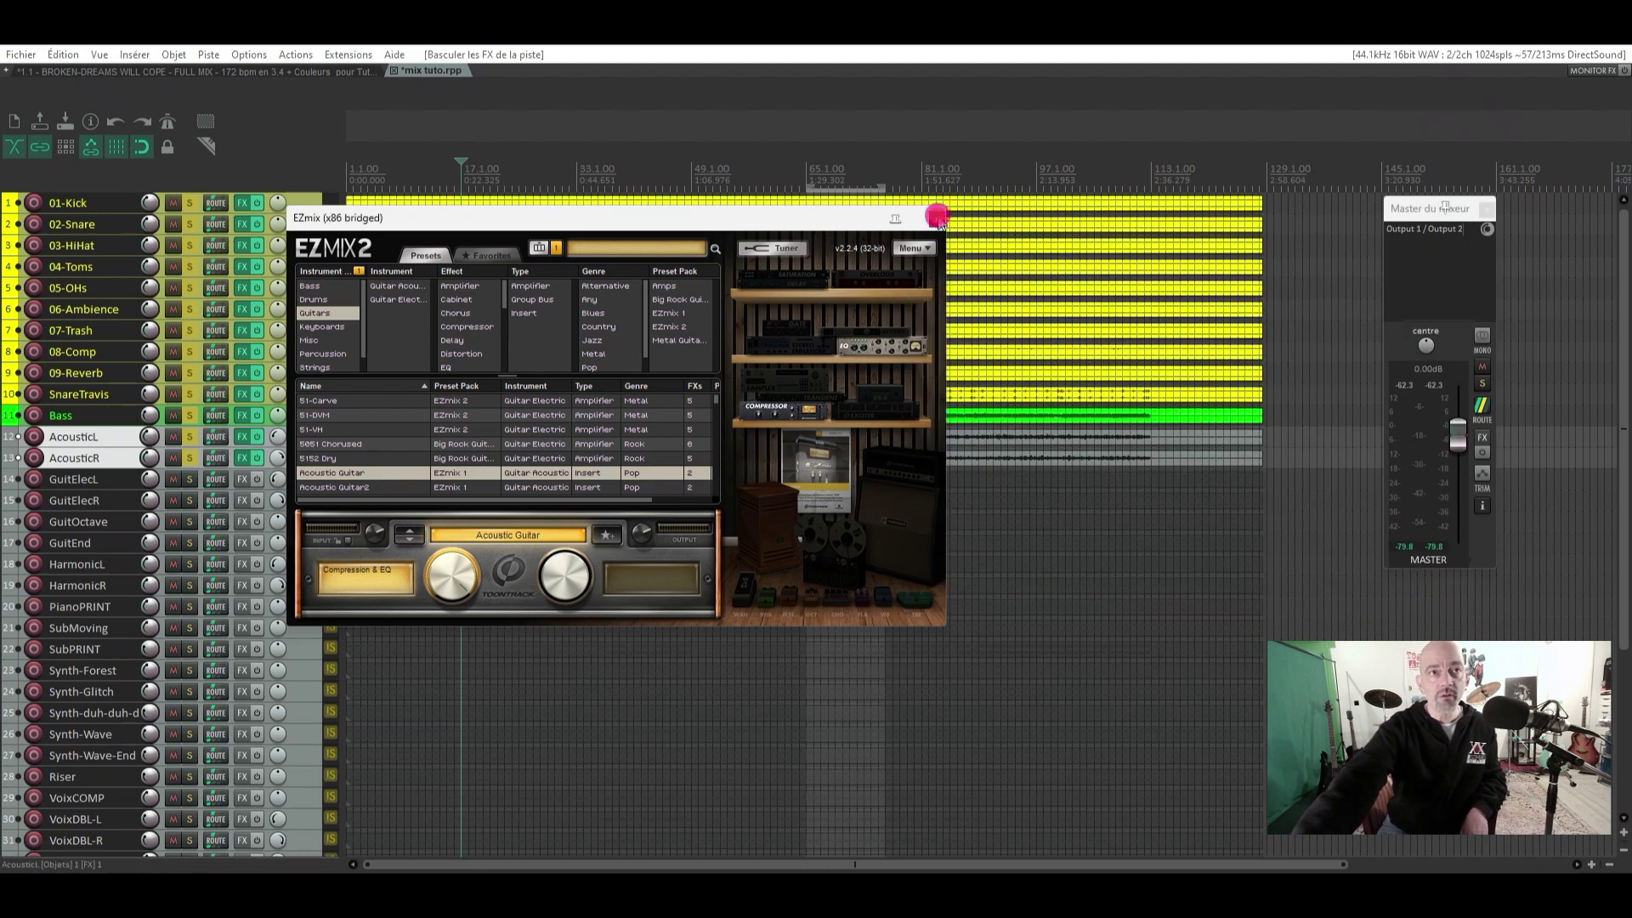
click(938, 216)
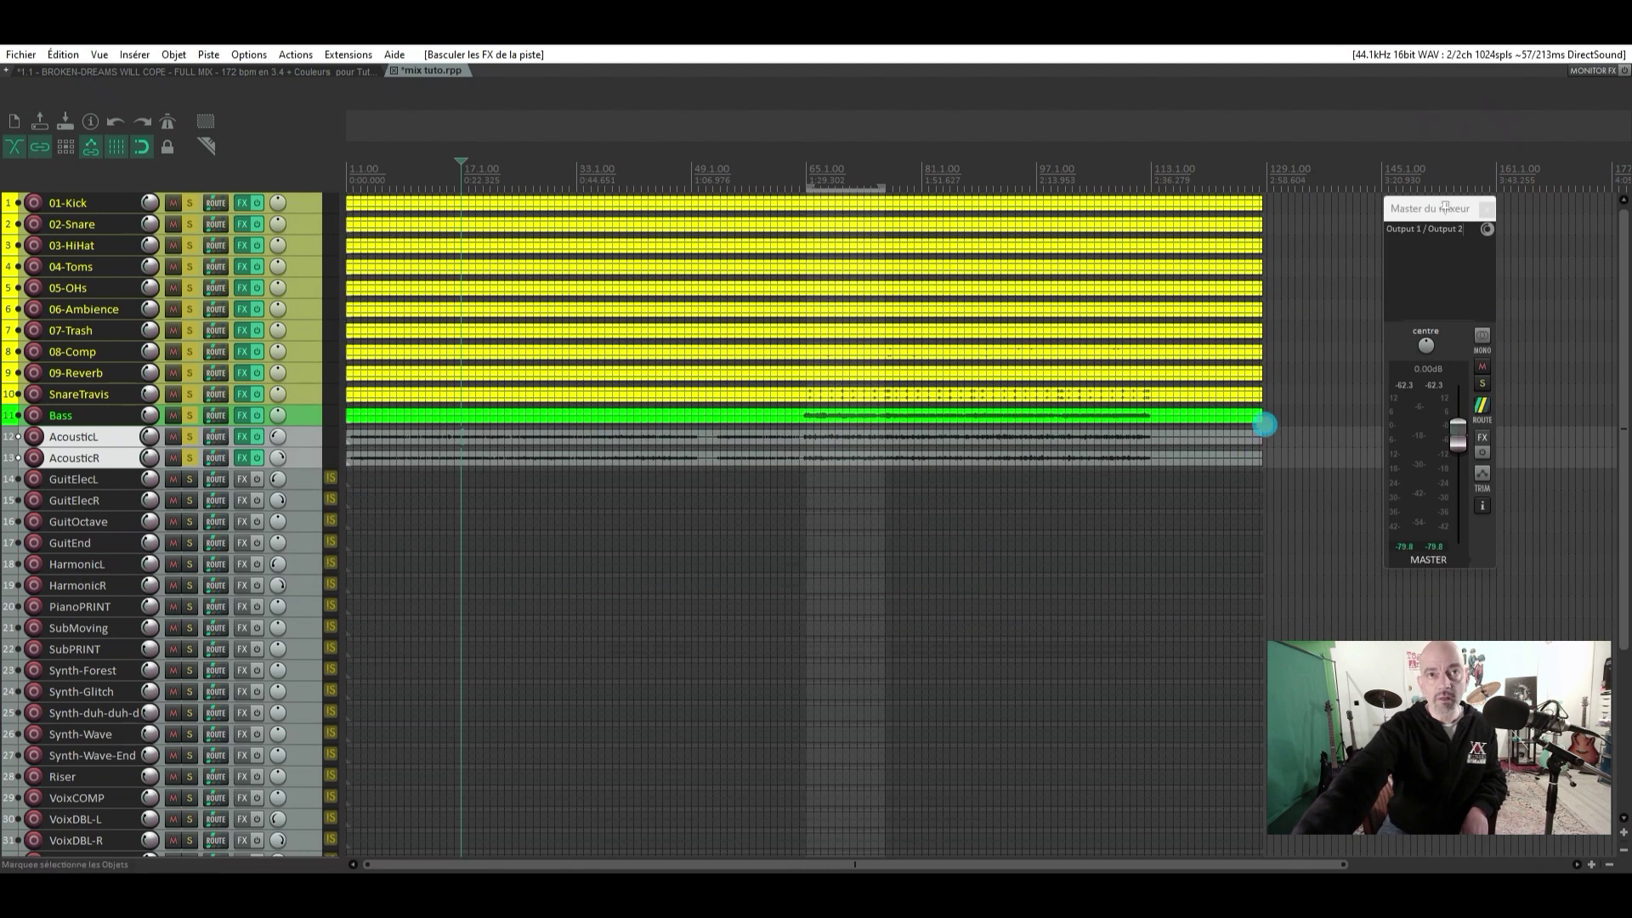
Select the AcousticL and AcousticR tracks with their audio items and give the tracks a custom cyan colour
drag(1263, 425, 295, 436)
click(293, 440)
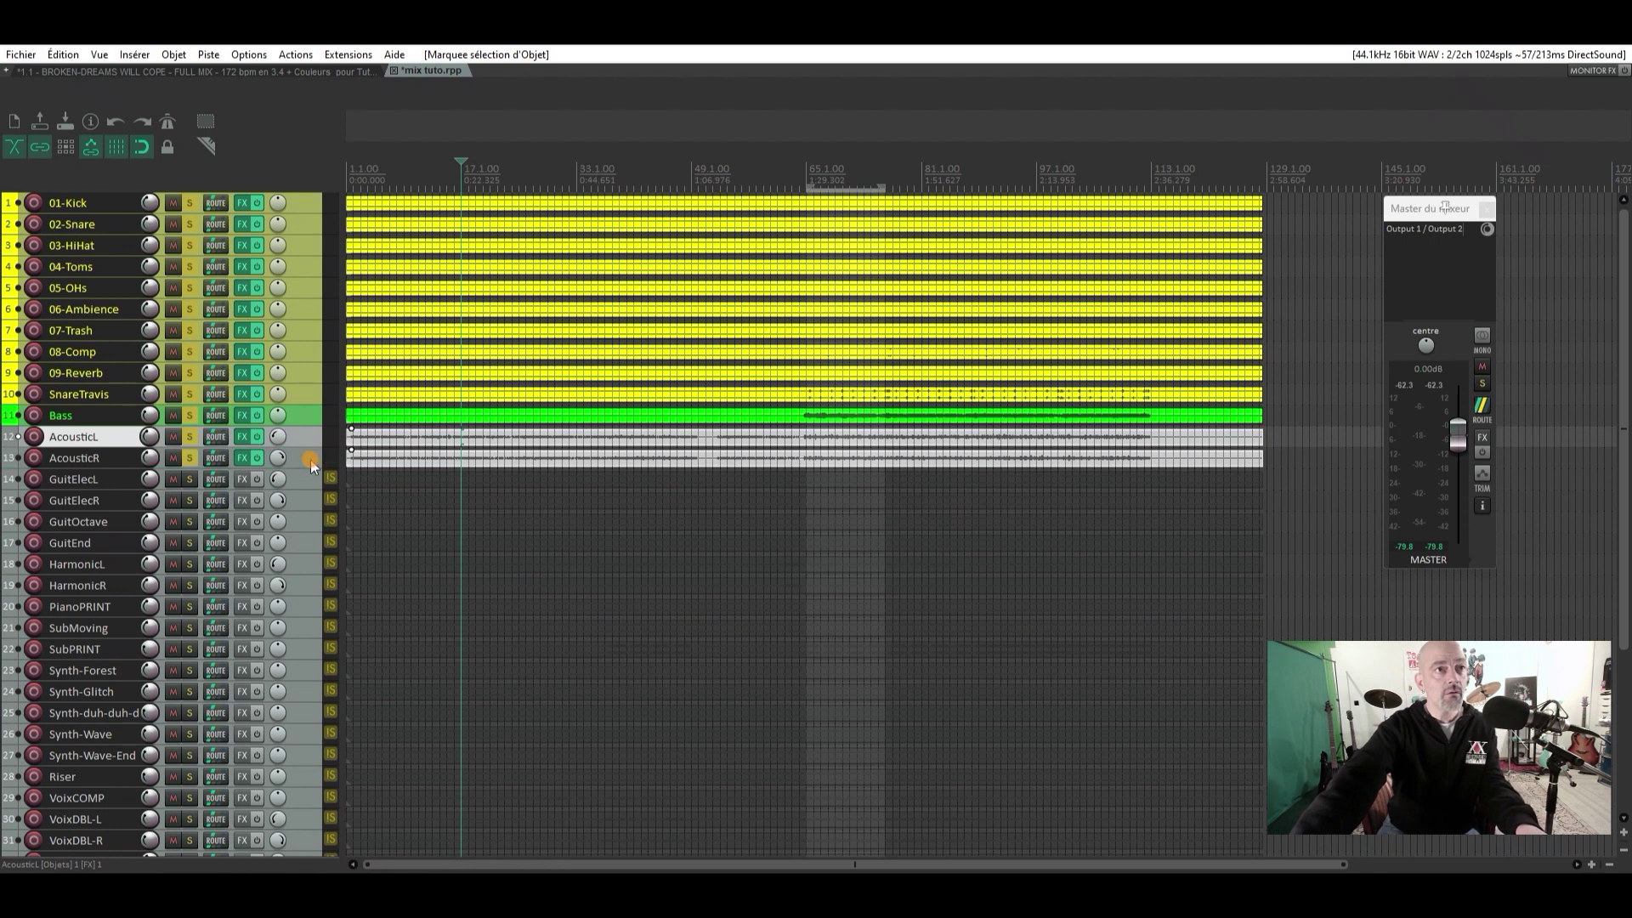
ctrl+click(309, 457)
right_click(308, 435)
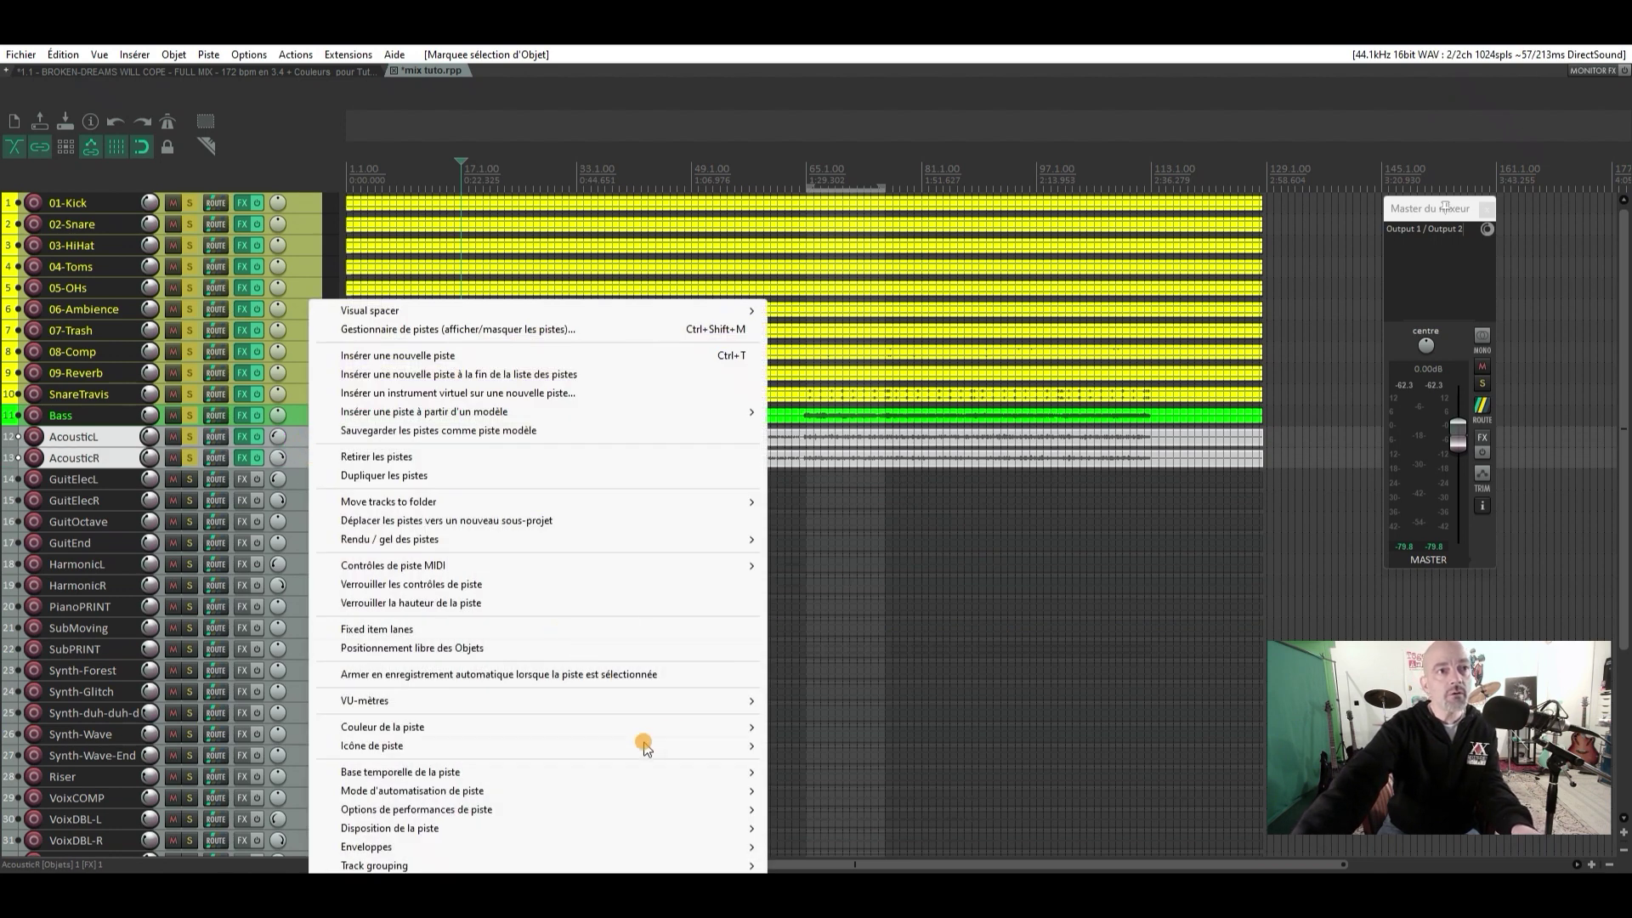
mouse_move(711, 729)
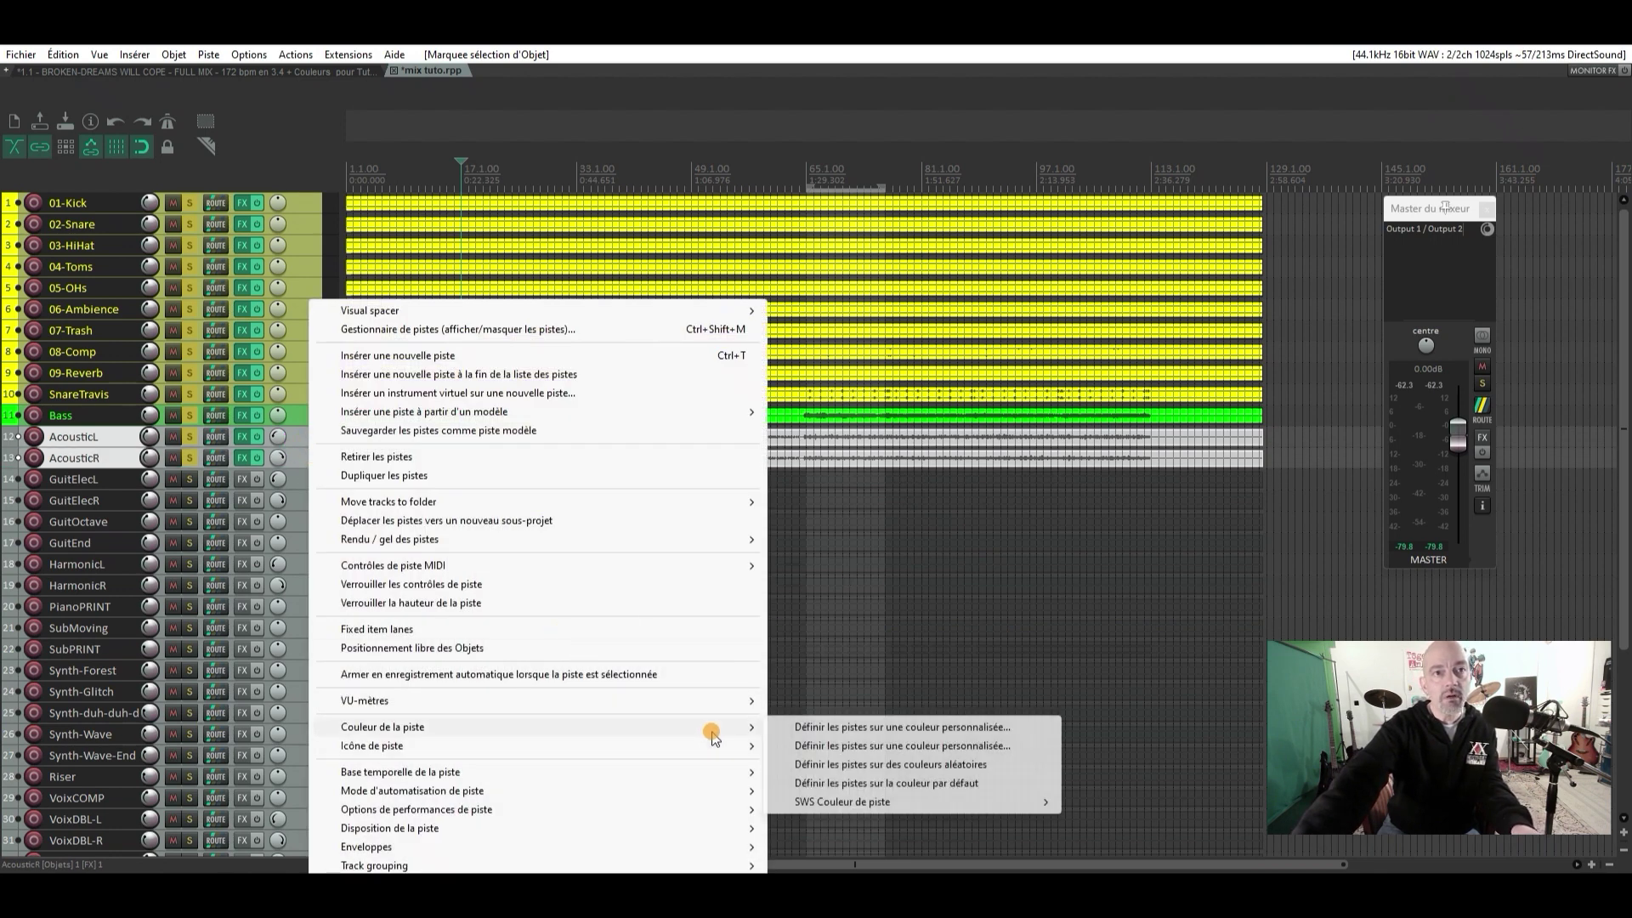
click(920, 729)
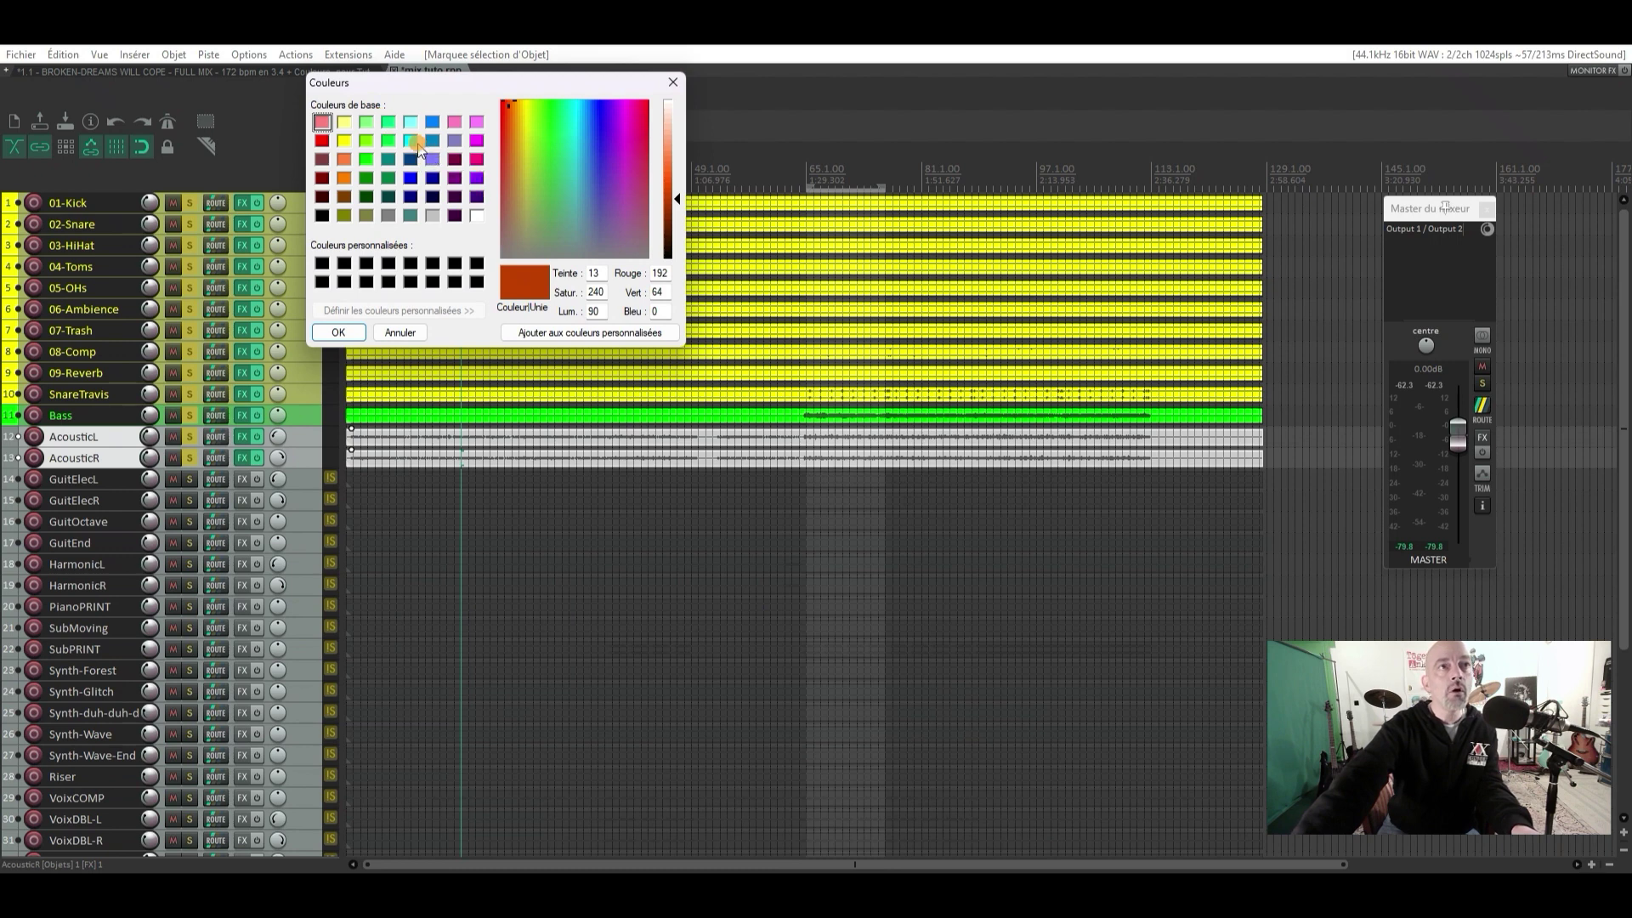
click(409, 141)
click(340, 332)
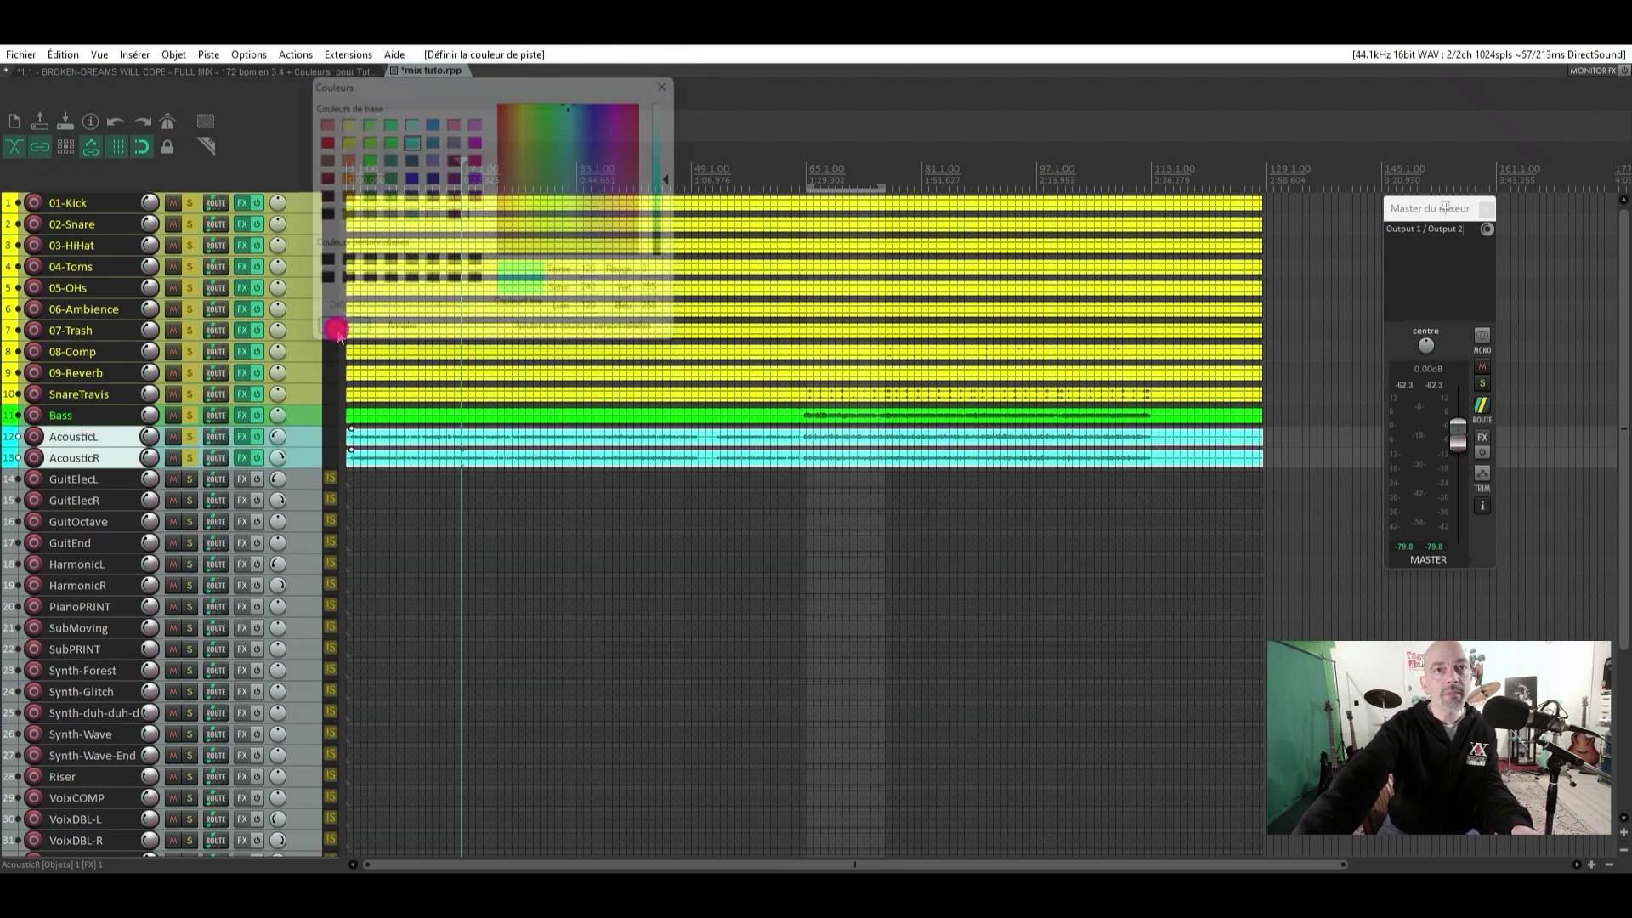
click(299, 481)
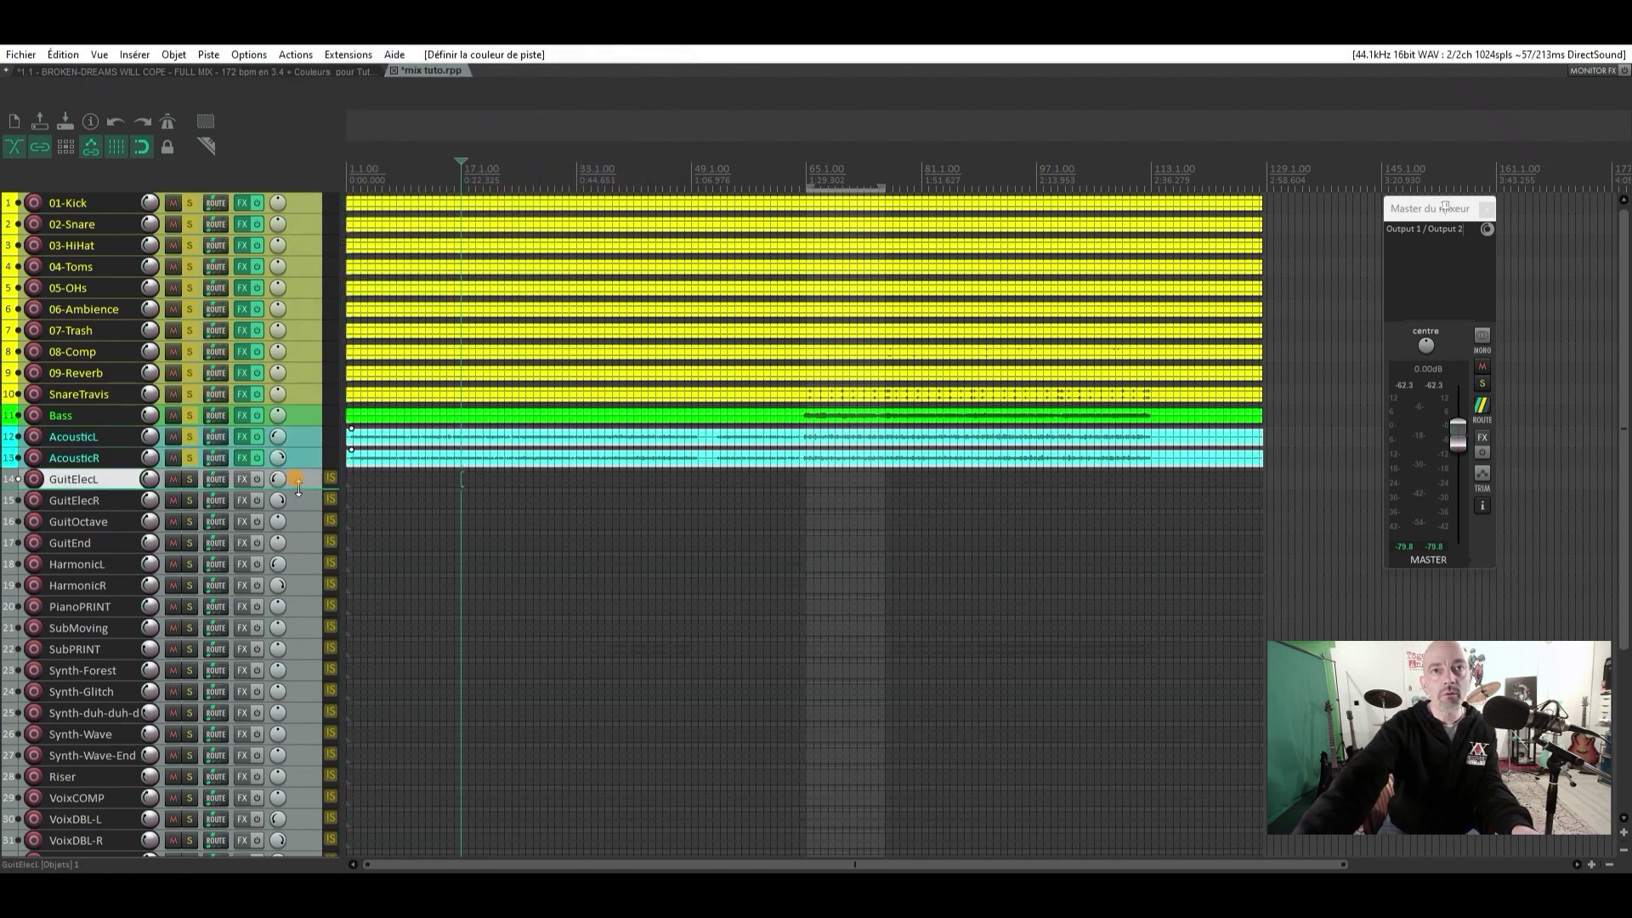
click(1281, 524)
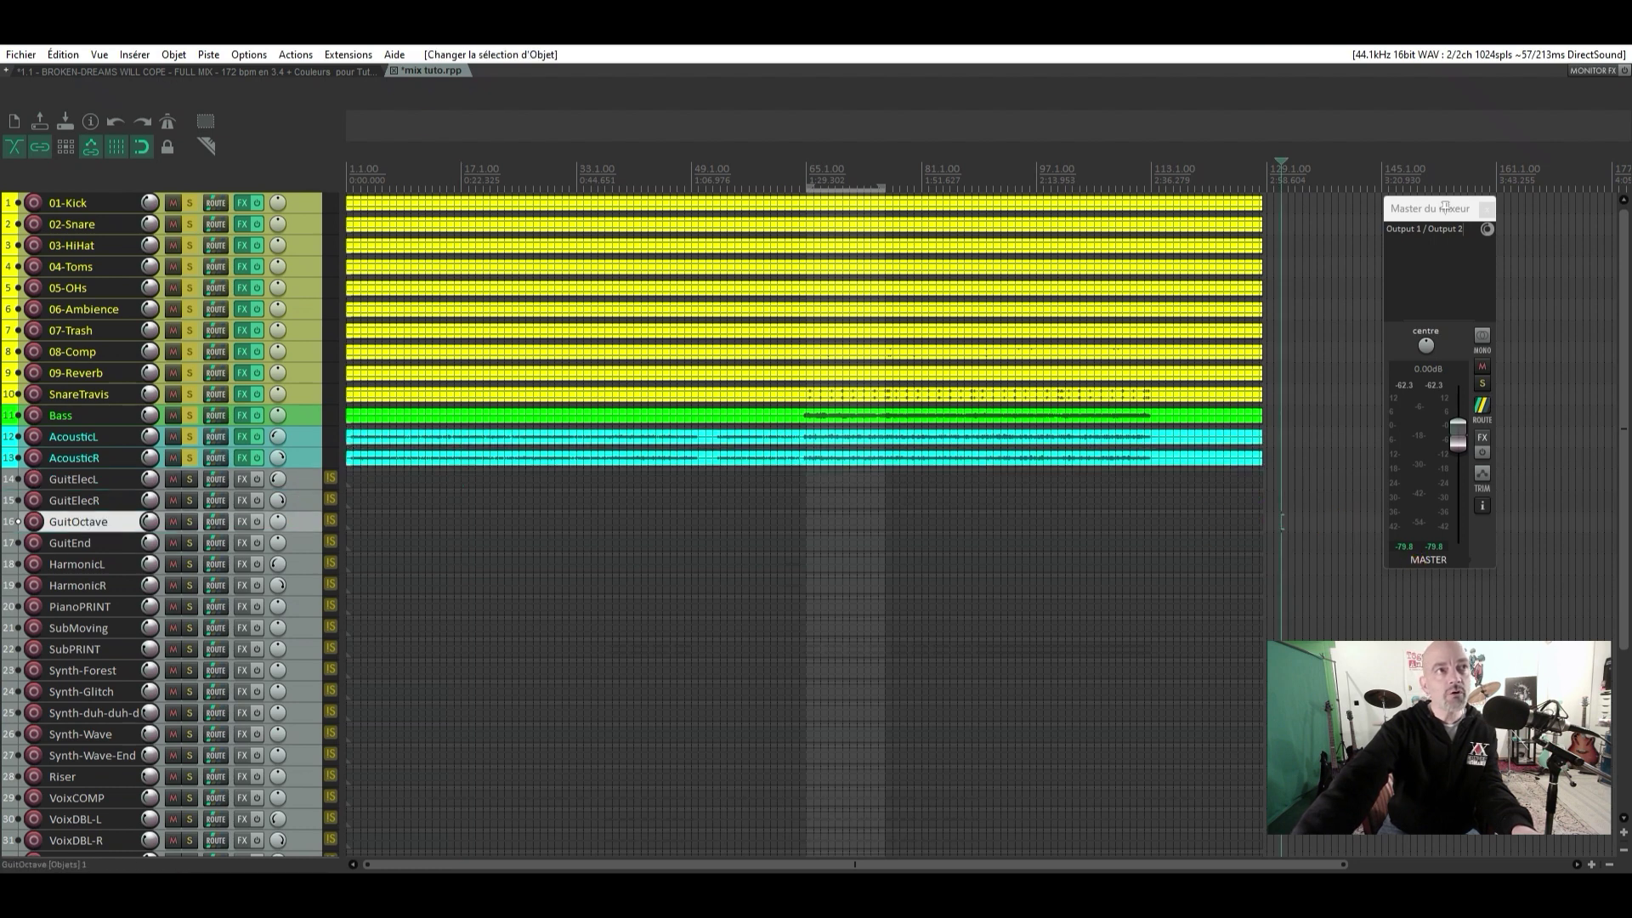
click(20, 56)
click(1015, 519)
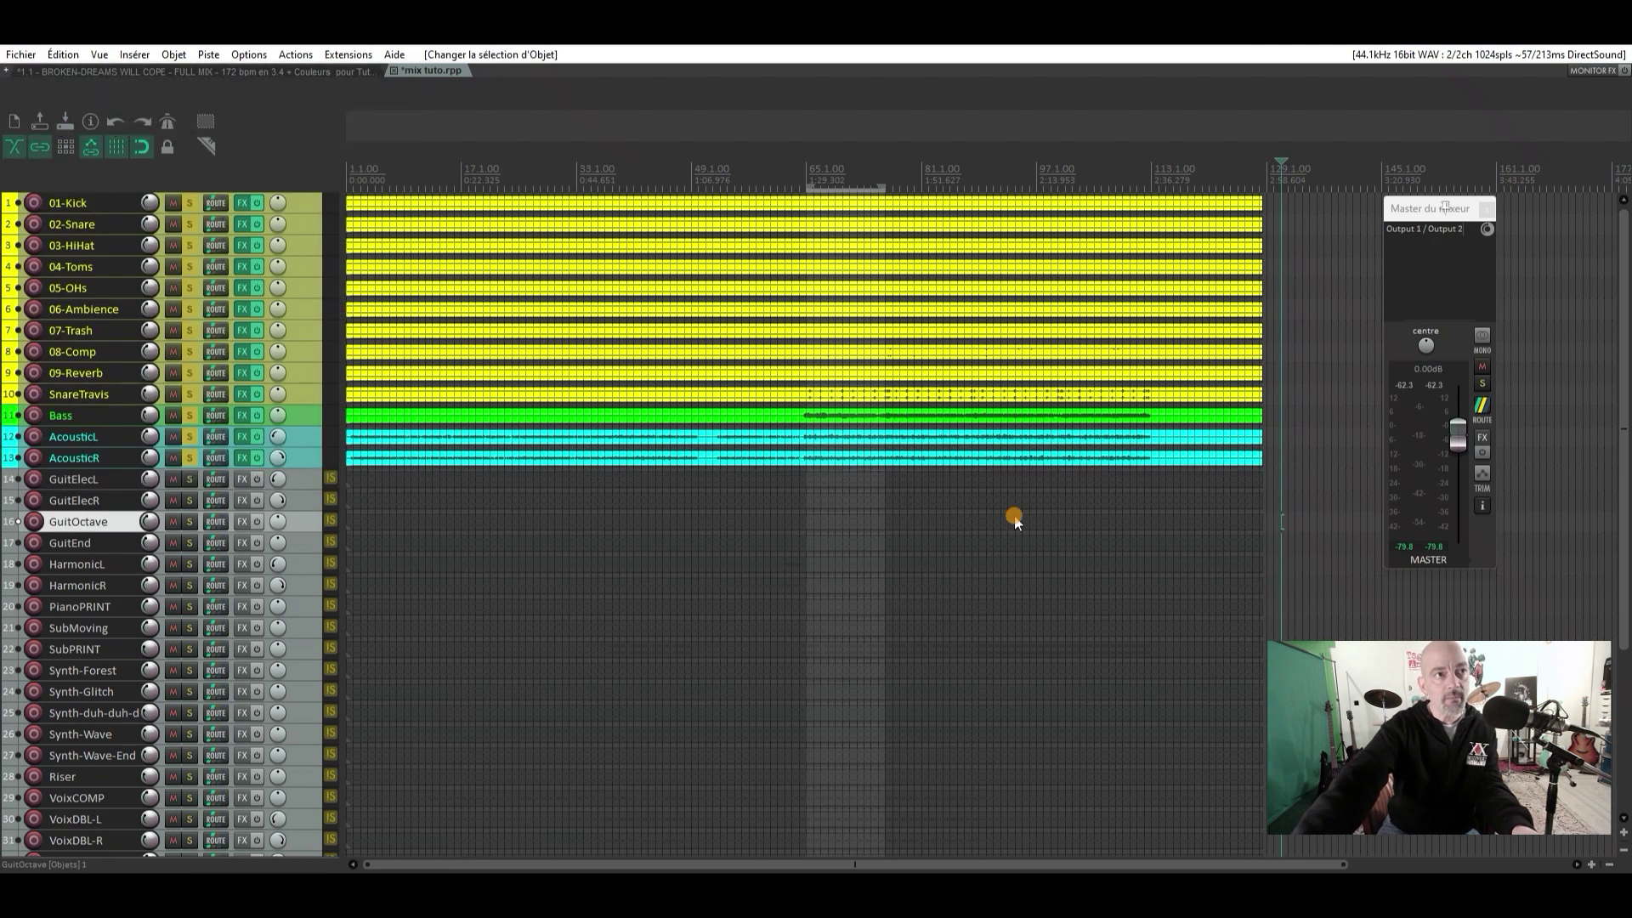
Solo the GuitElecL and GuitElecR tracks together with the previously soloed tracks and play the song from just before bar 65
click(306, 478)
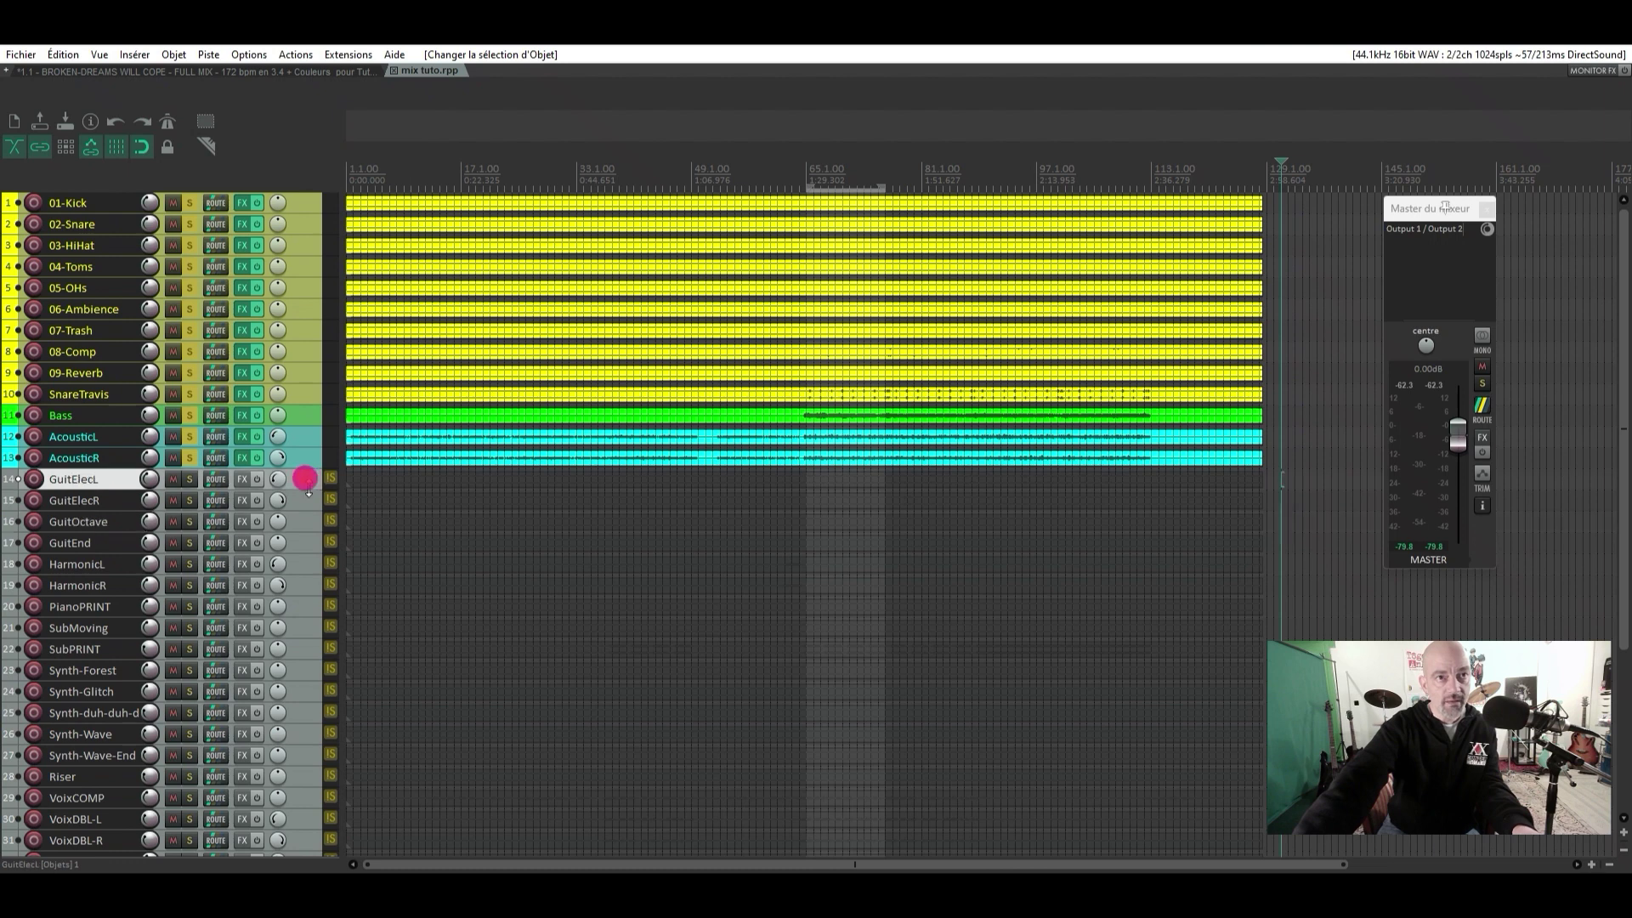
ctrl+click(309, 498)
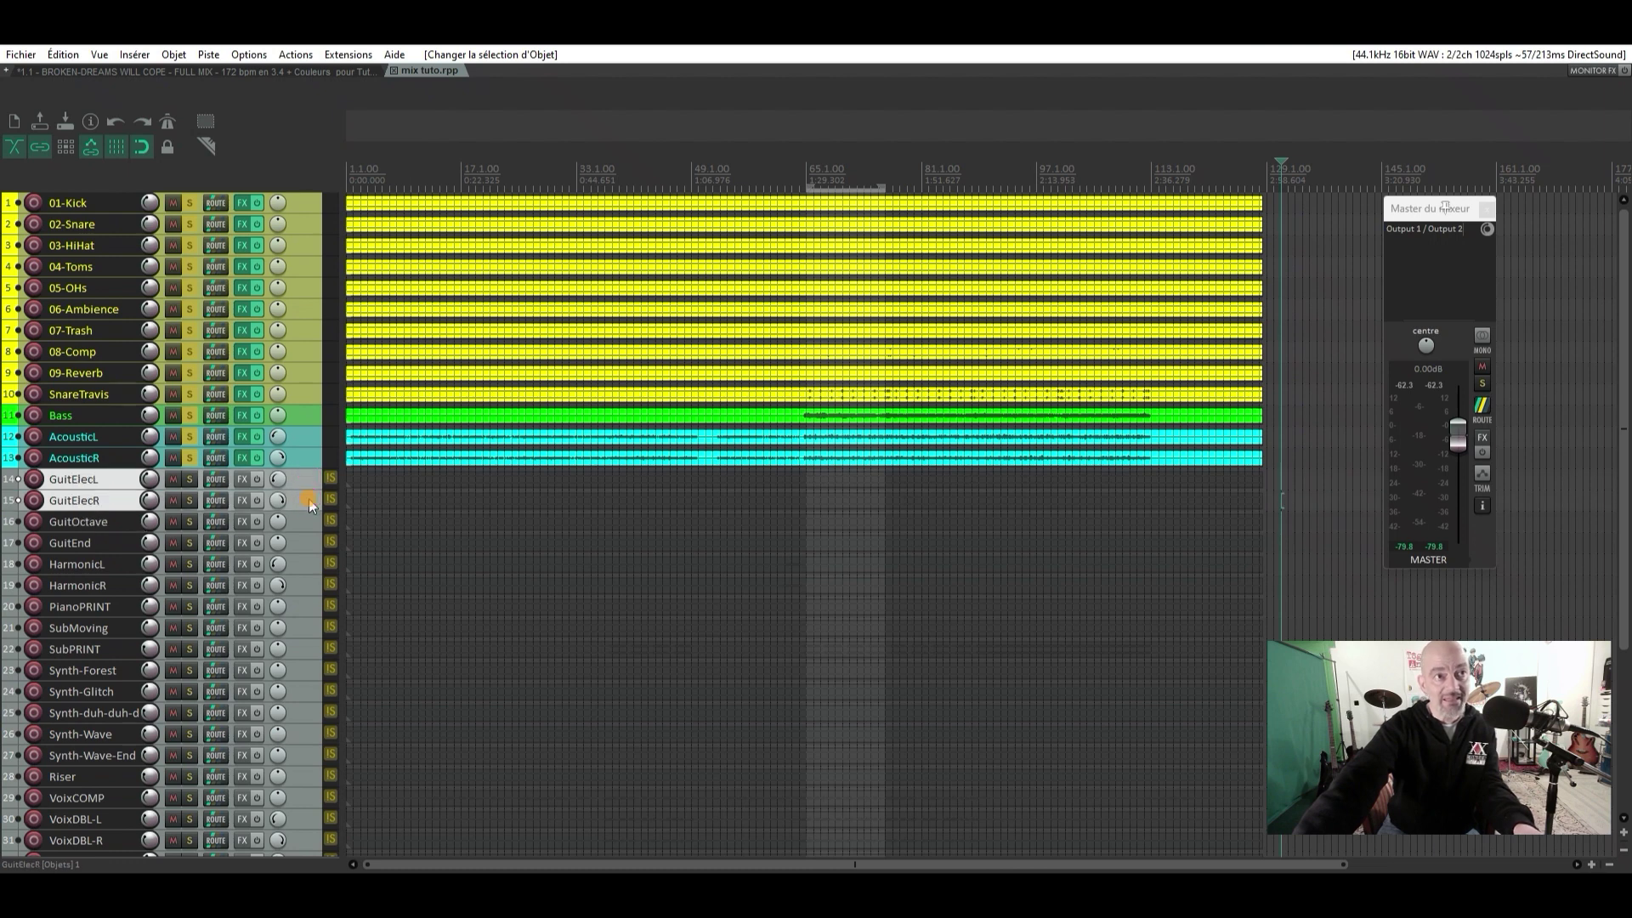
click(188, 483)
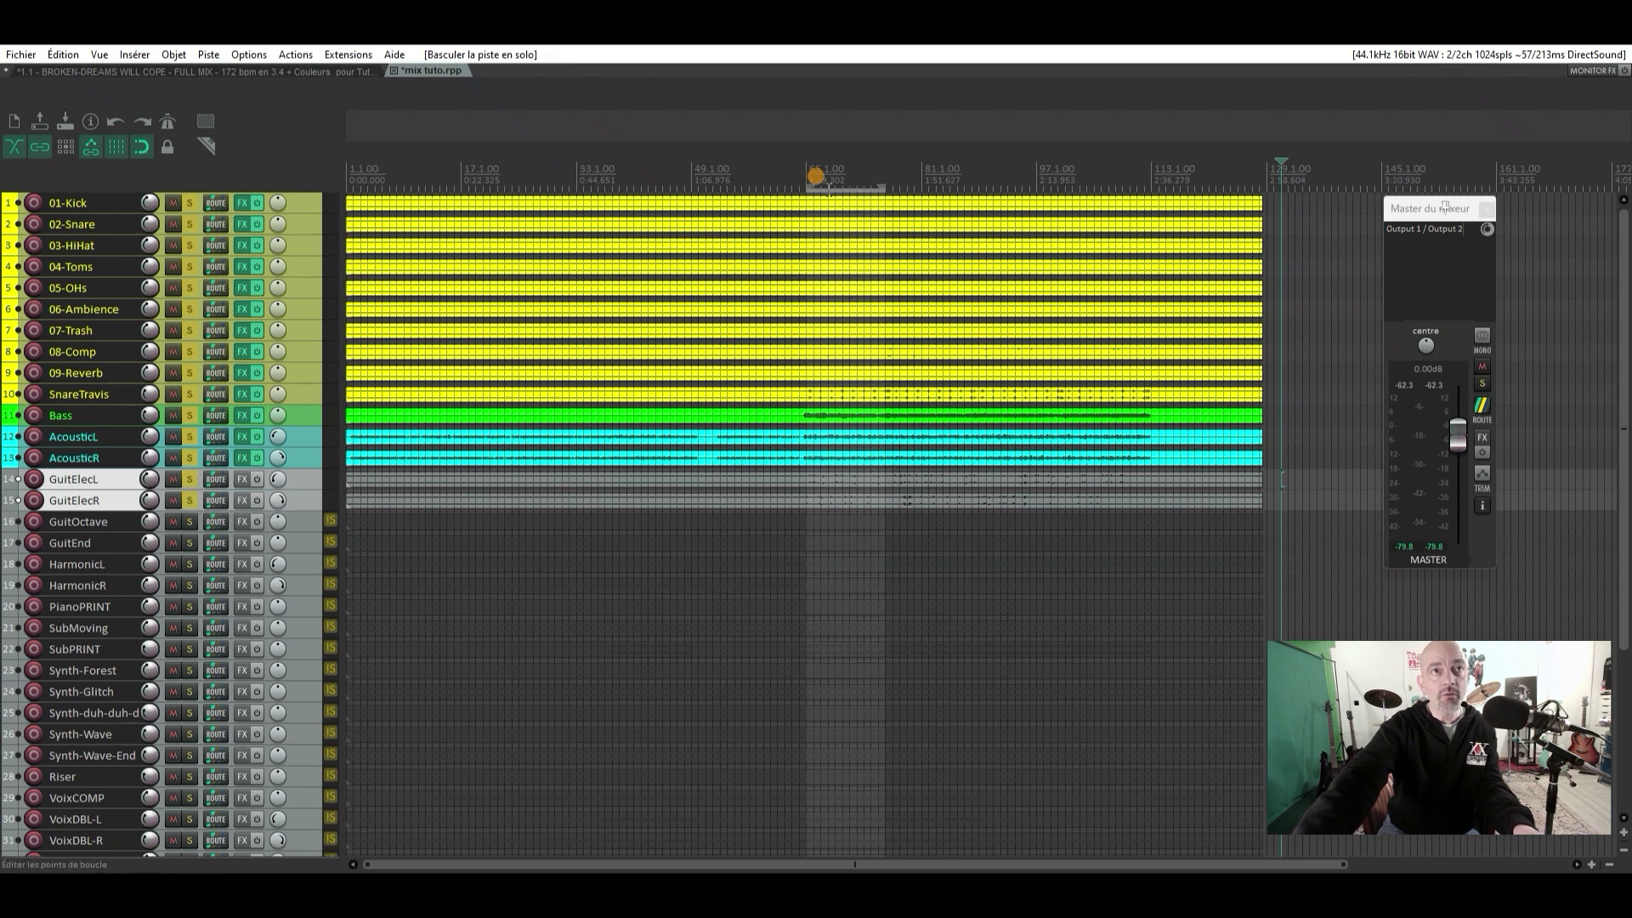
click(797, 173)
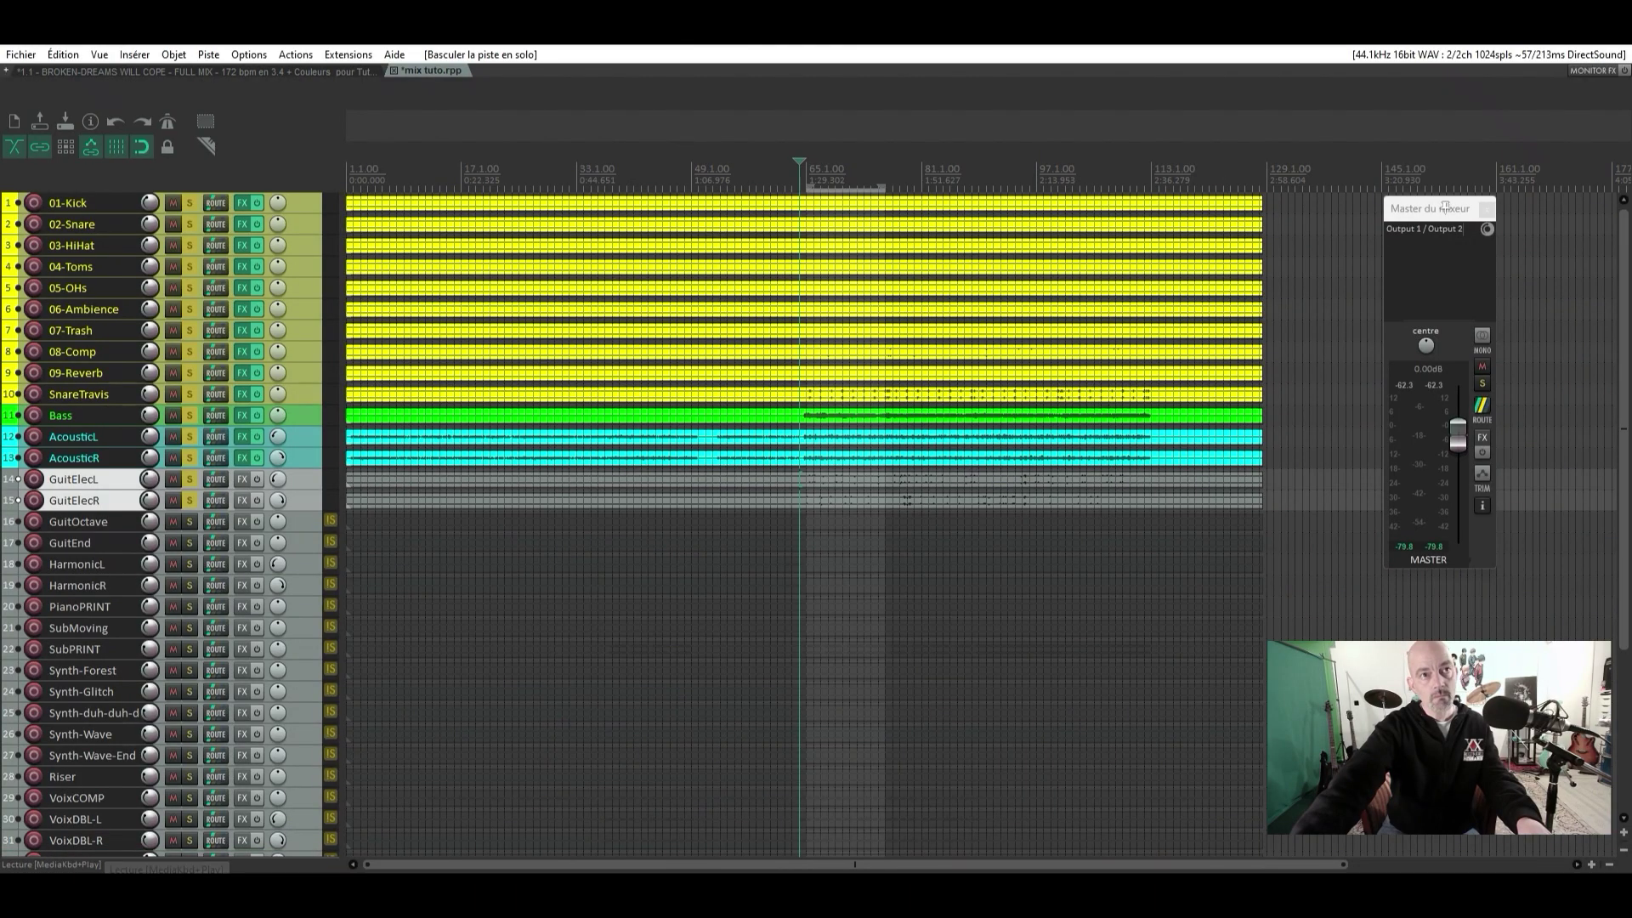
key(space)
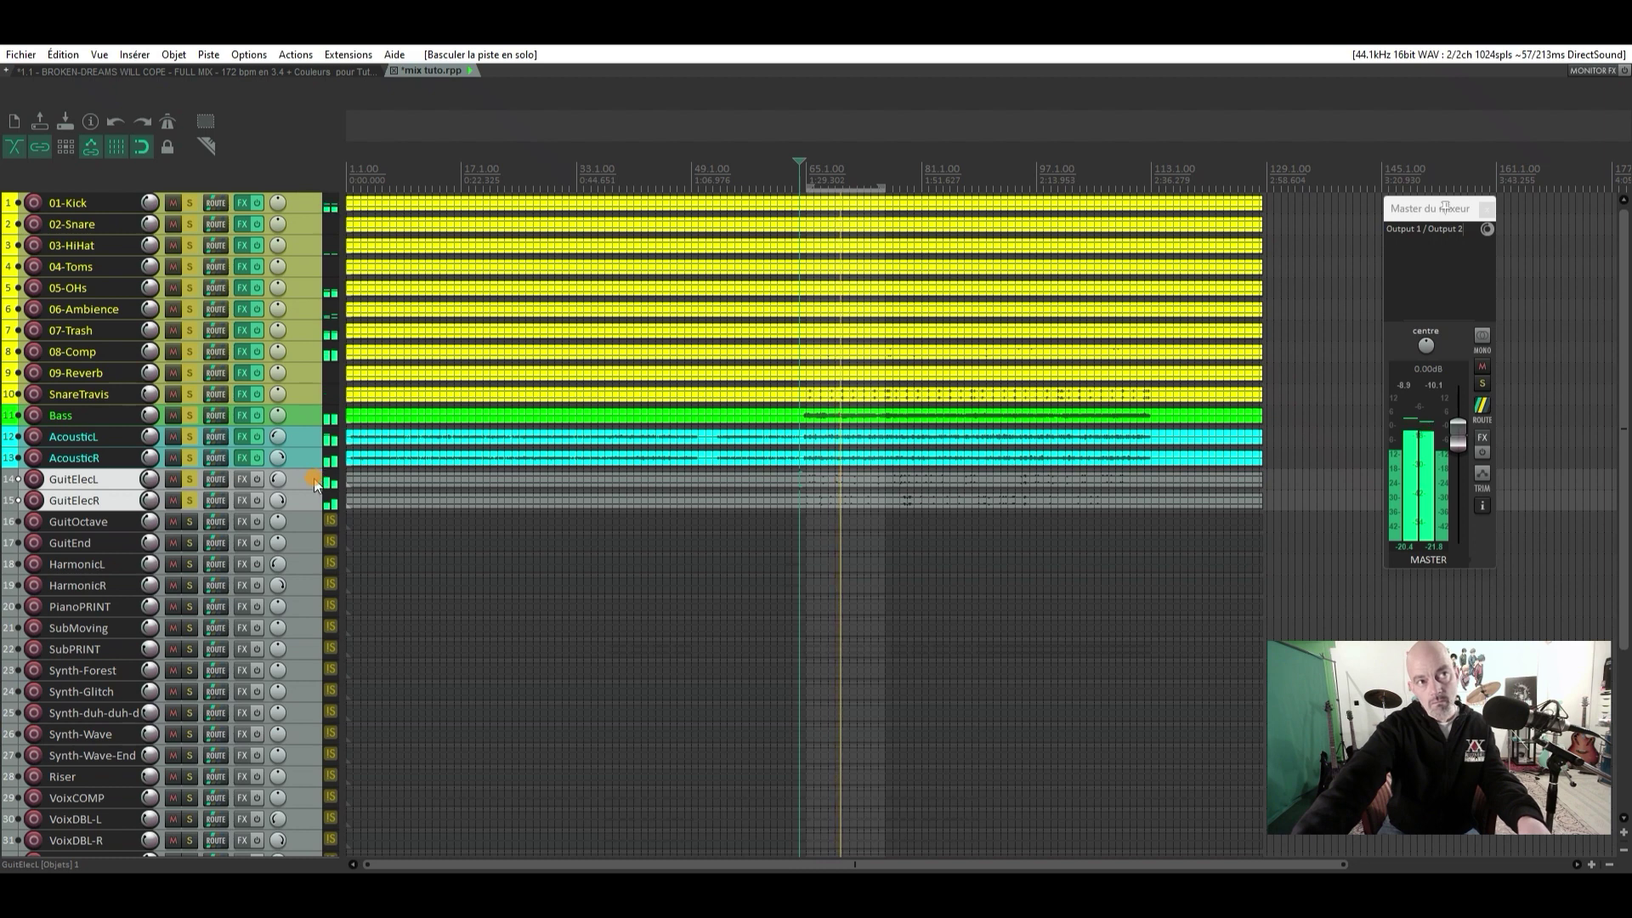
Add the Toontrack EZmix (x86) plugin to the GuitElecL track and close the effects browser
click(242, 479)
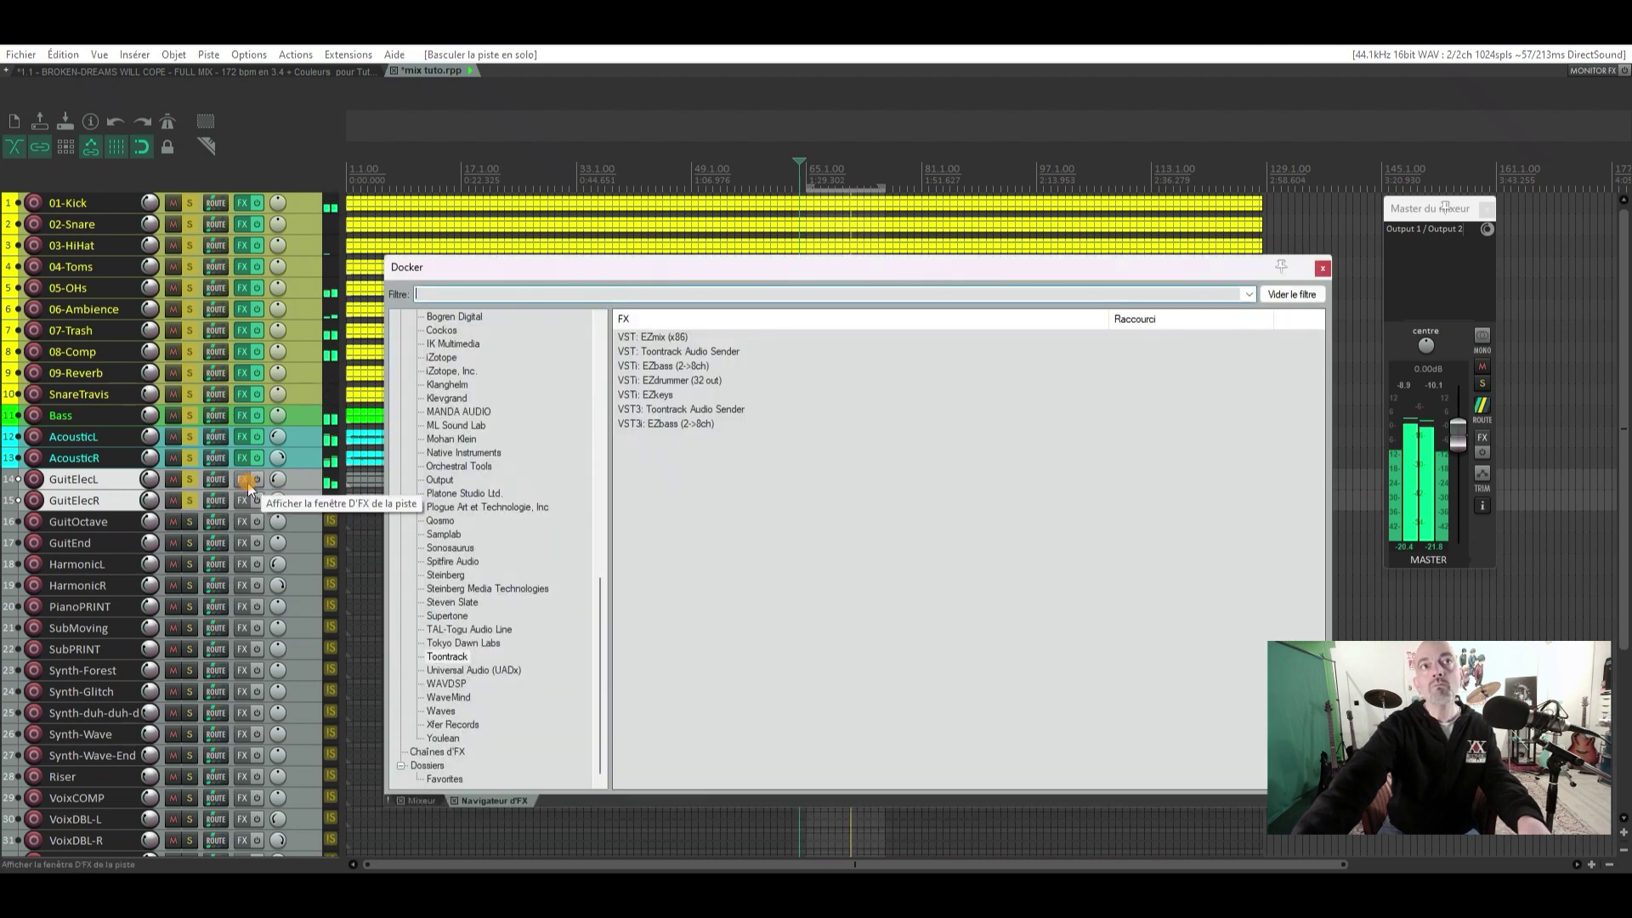
click(673, 338)
double_click(673, 337)
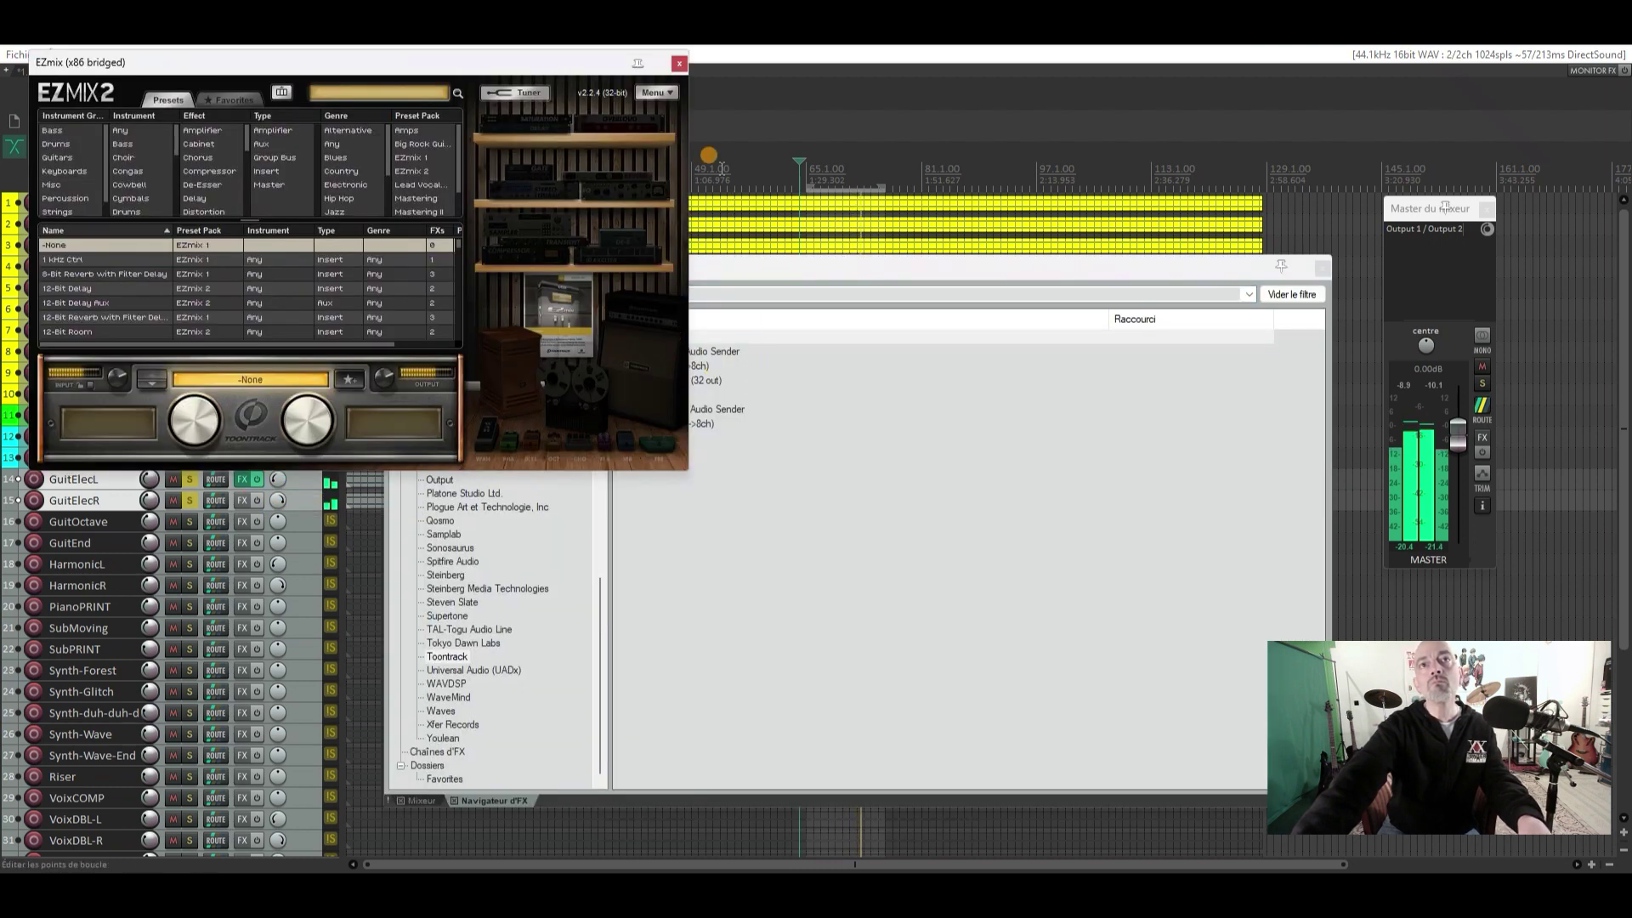
click(1324, 268)
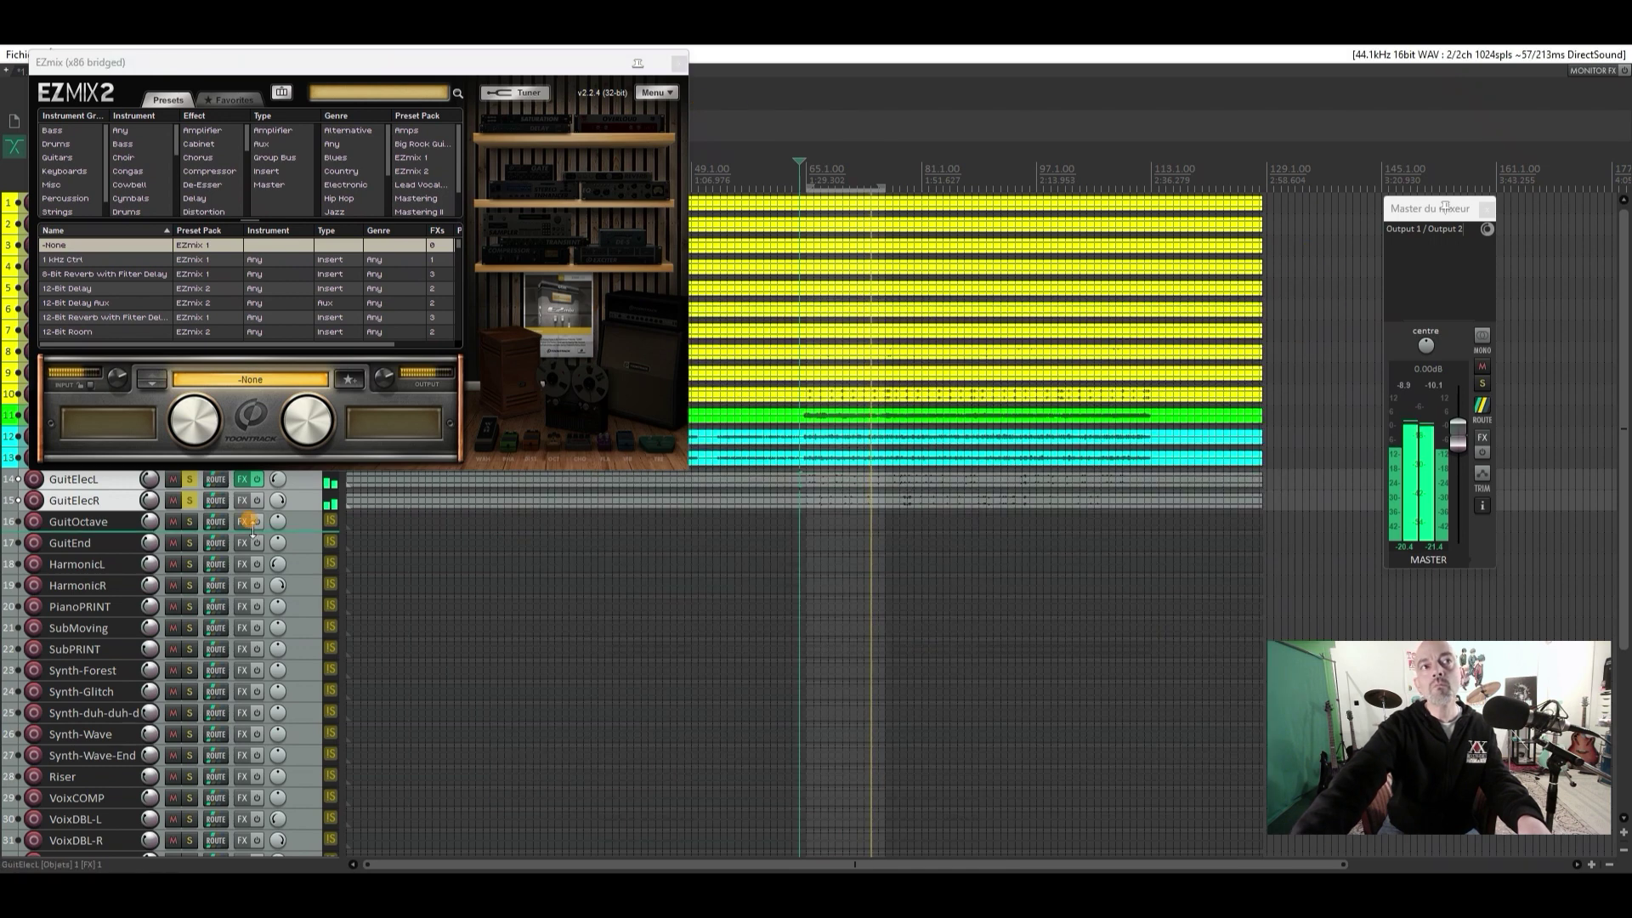
Add EZmix (x86) to the GuitElecR track, close the effects browser and place its plugin window beside the GuitElecL one
click(280, 503)
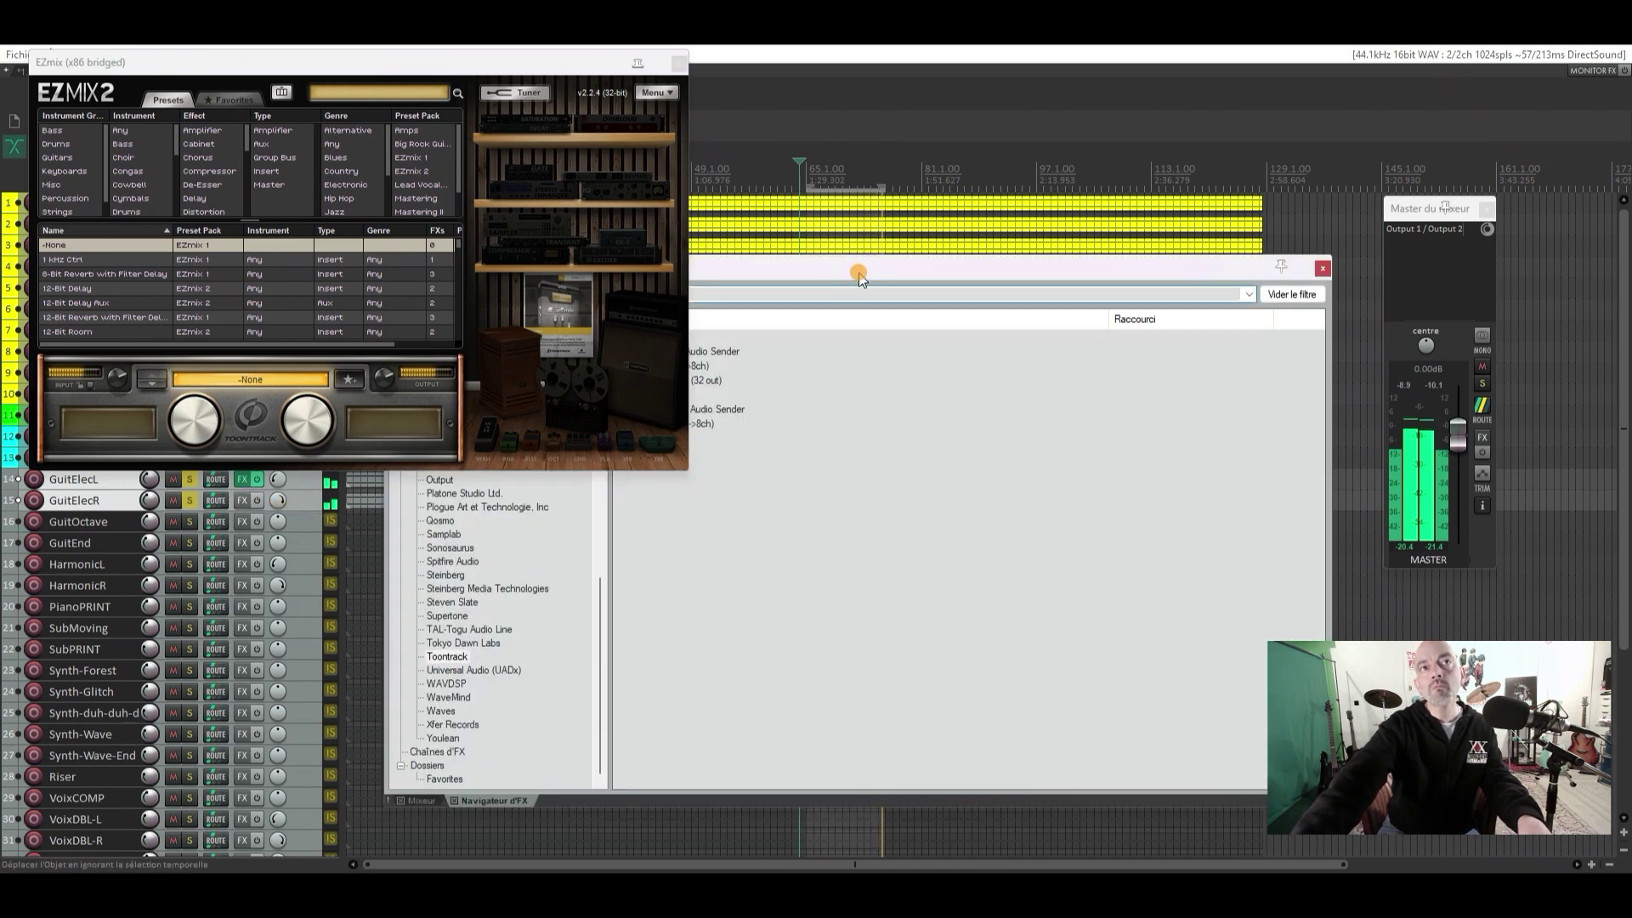
drag(860, 279, 925, 283)
double_click(711, 345)
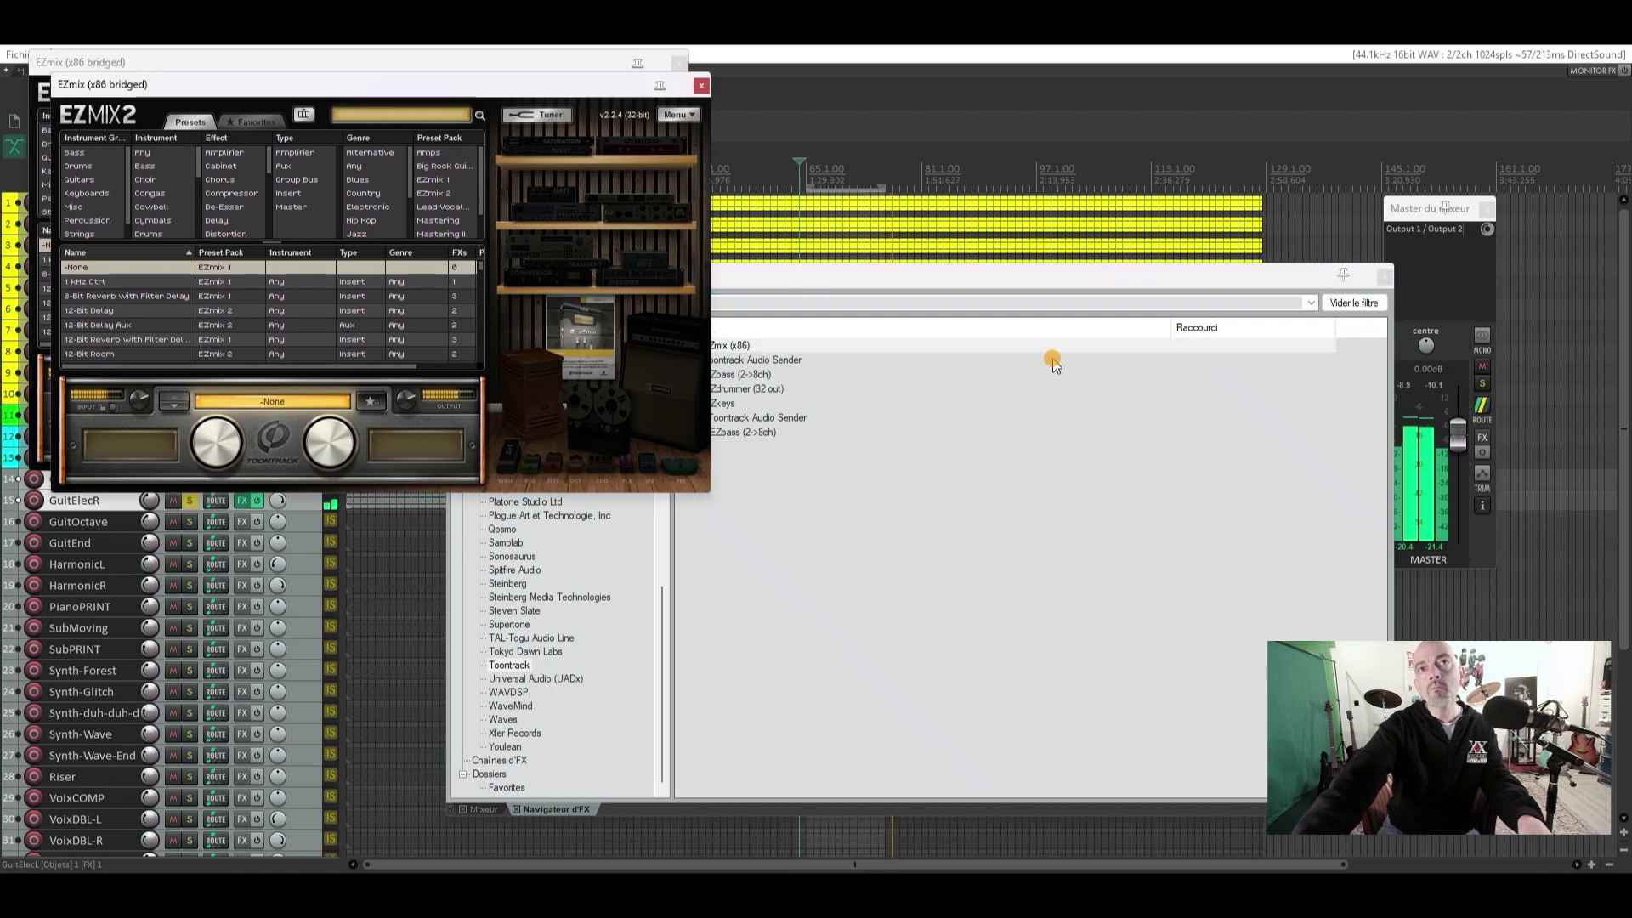
click(1390, 279)
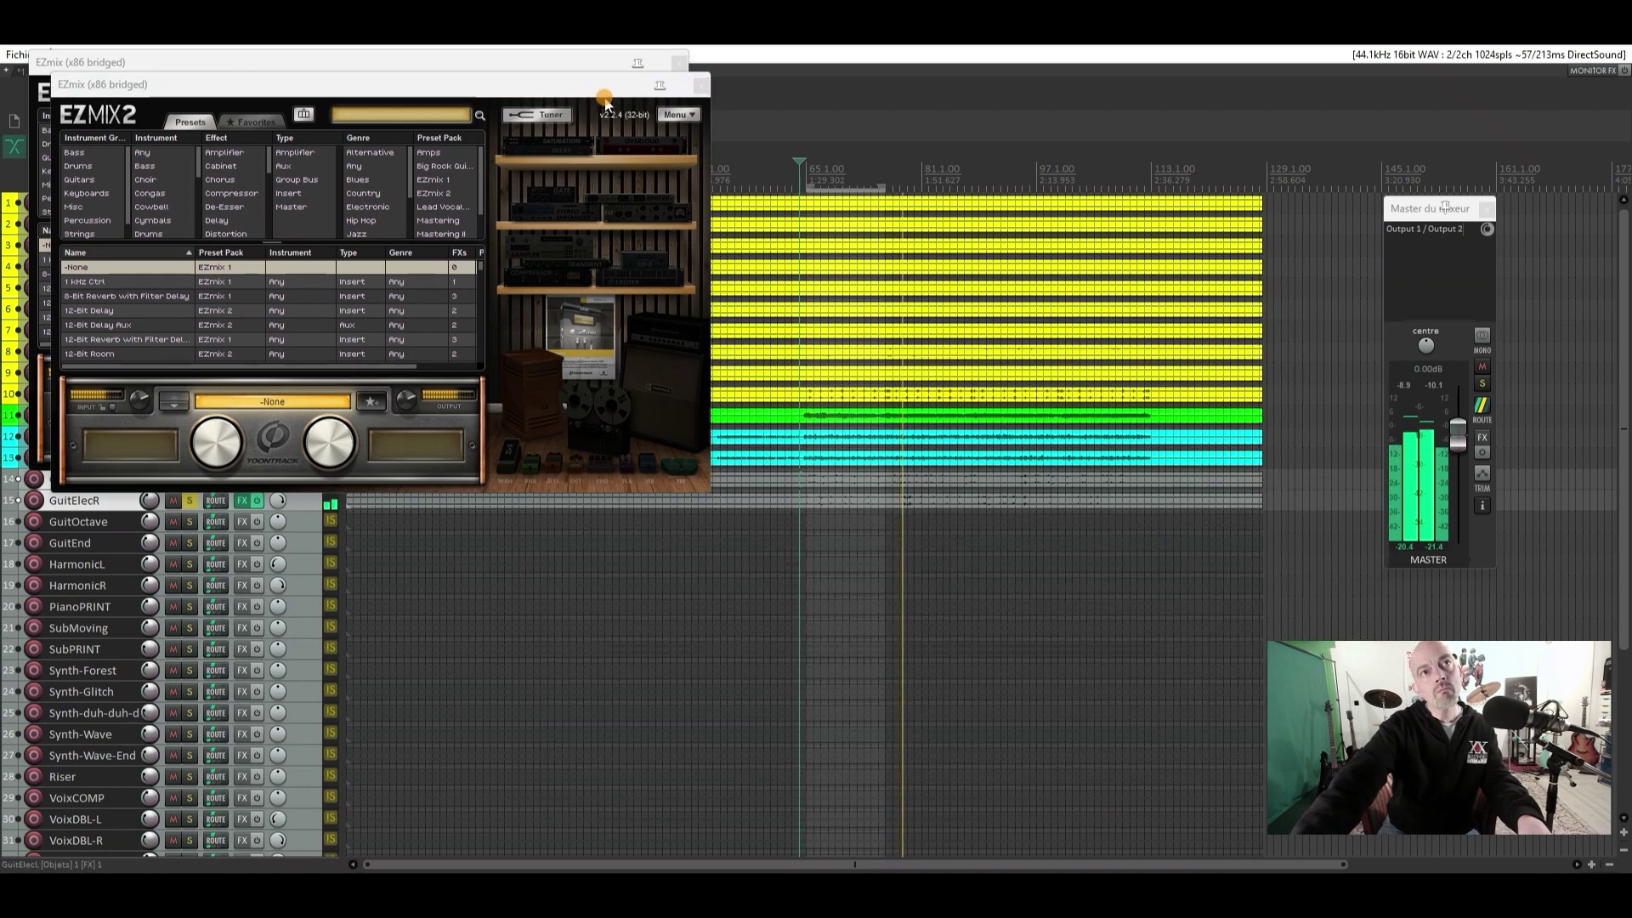
drag(601, 91, 1254, 180)
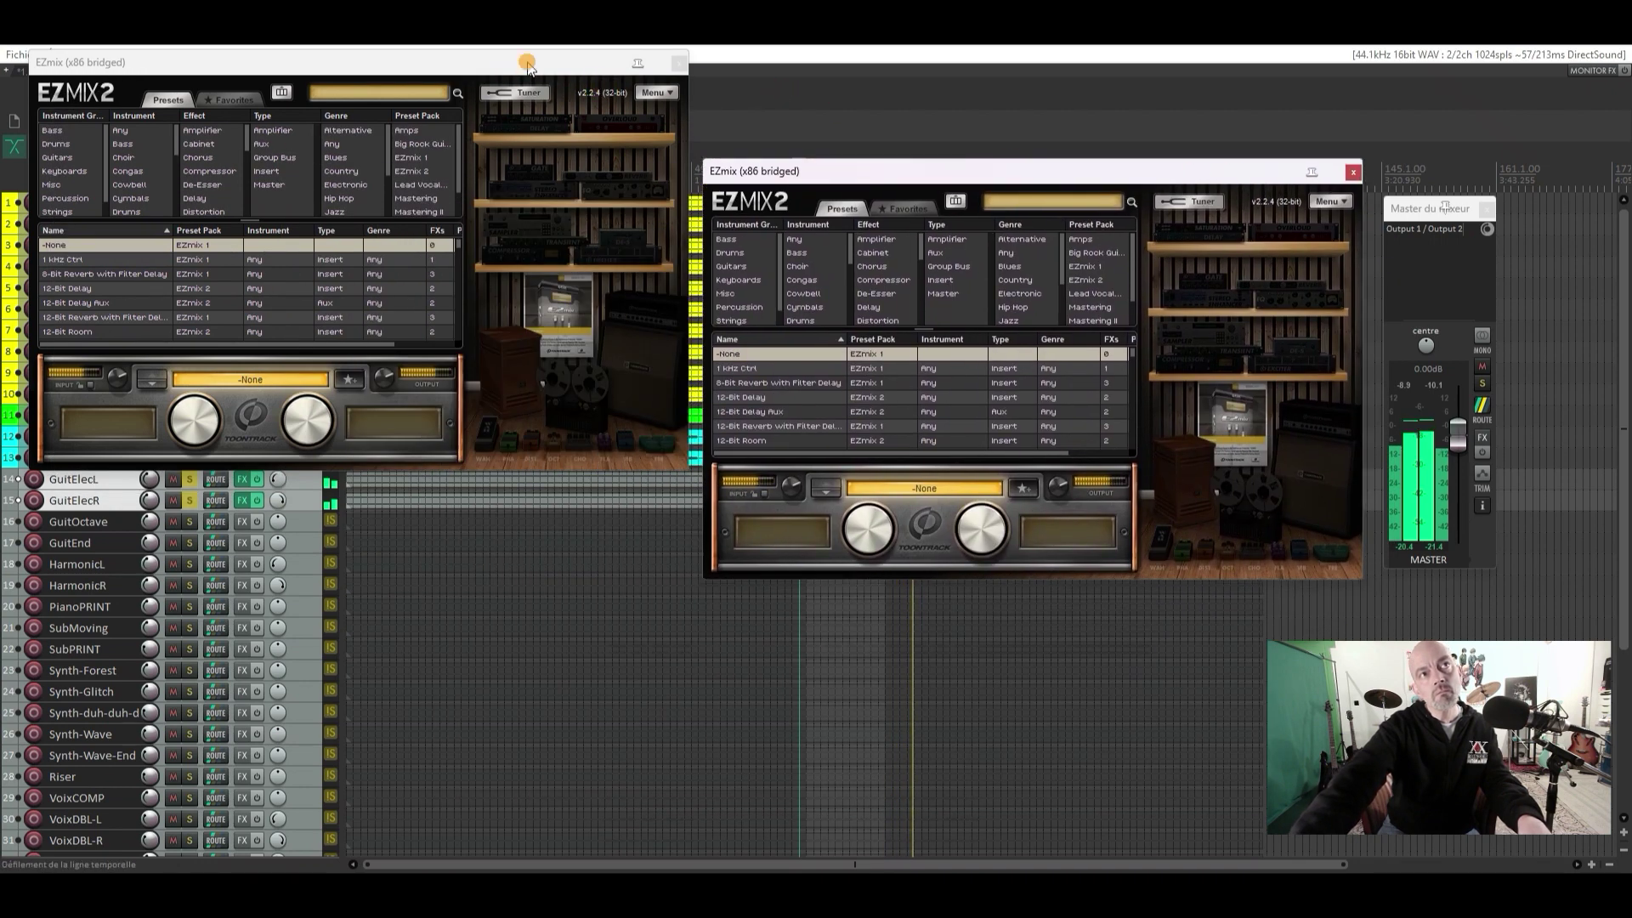
Filter the GuitElecL EZmix presets to Guitars, audition Guitar and Guitar3, and load the Guitar2 preset
drag(531, 62, 547, 192)
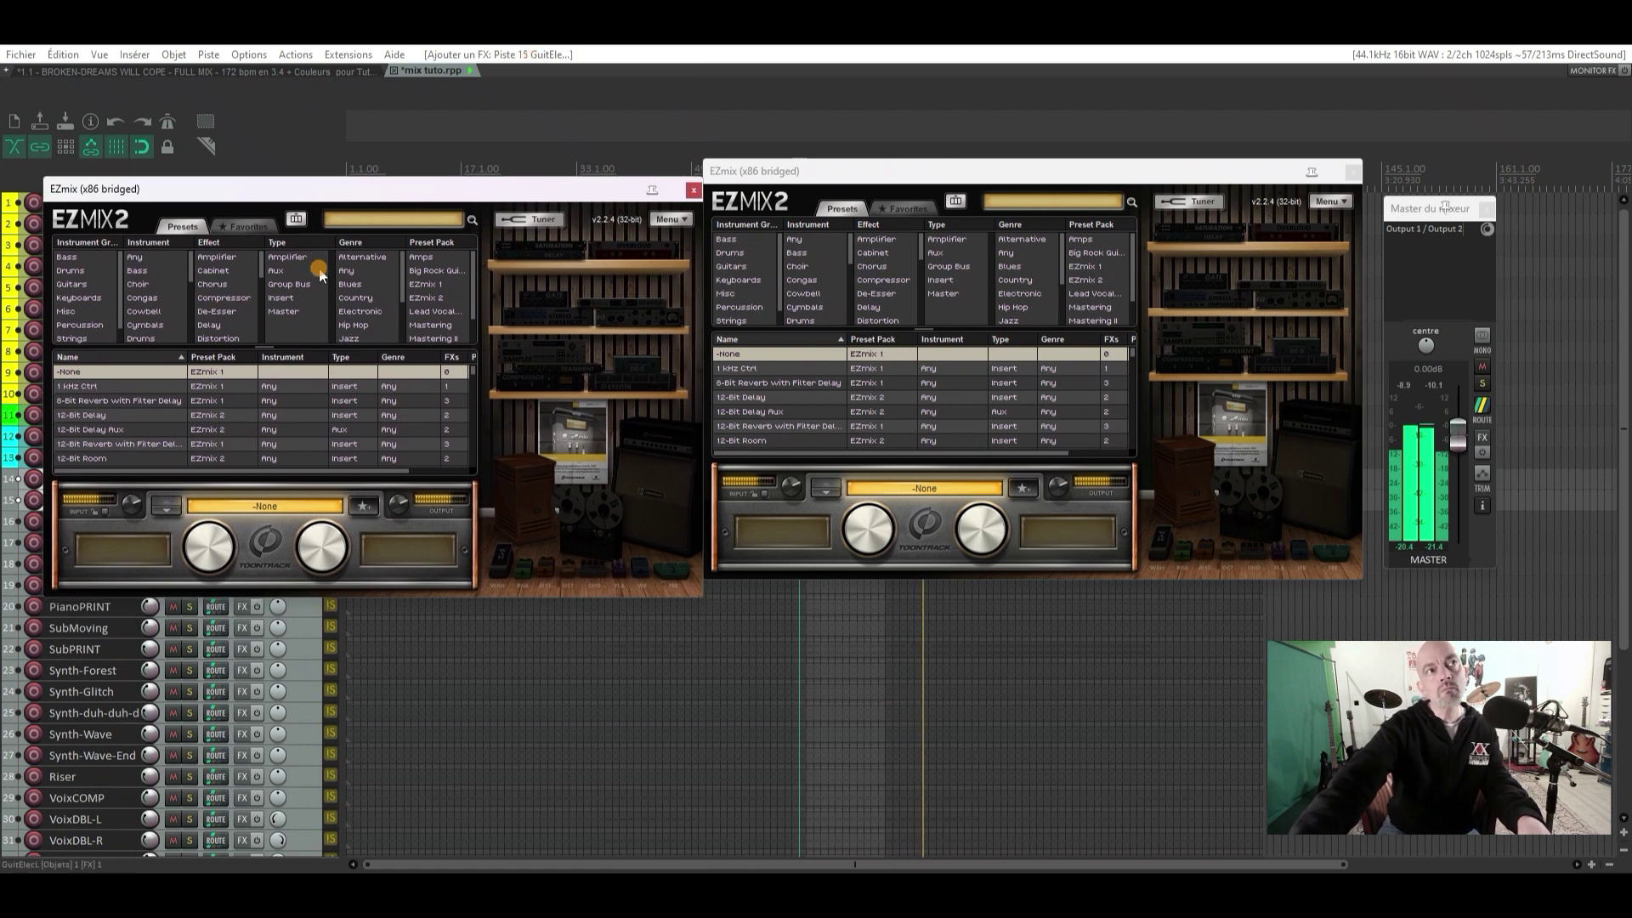
click(84, 289)
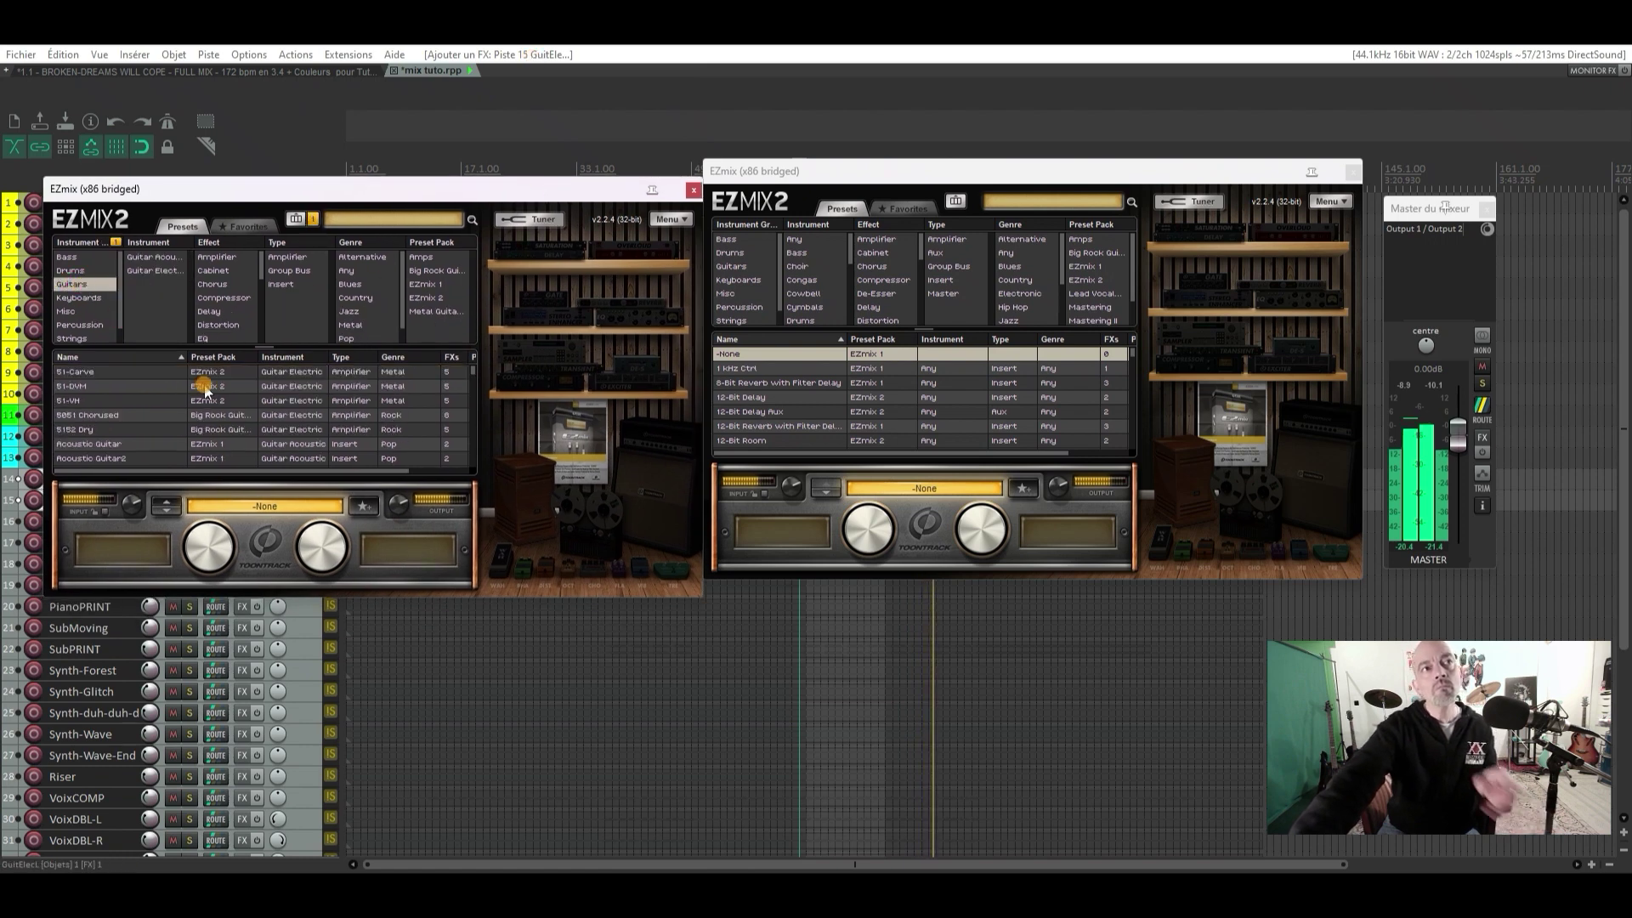
scroll(206, 391, down, 3)
scroll(207, 391, down, 4)
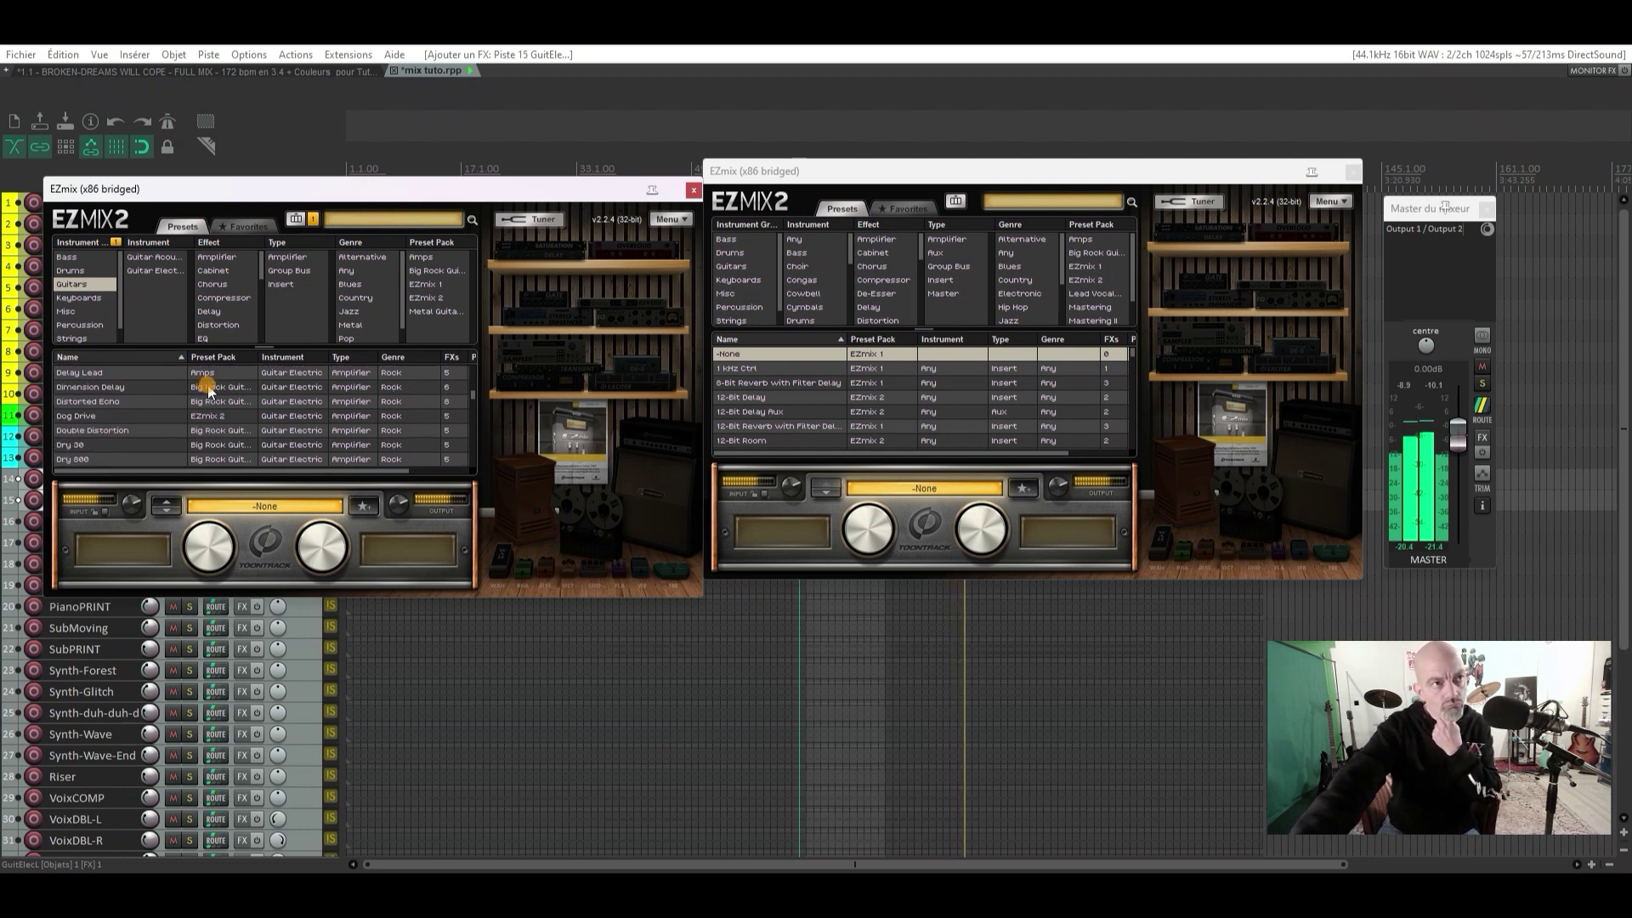
scroll(208, 389, down, 4)
click(208, 392)
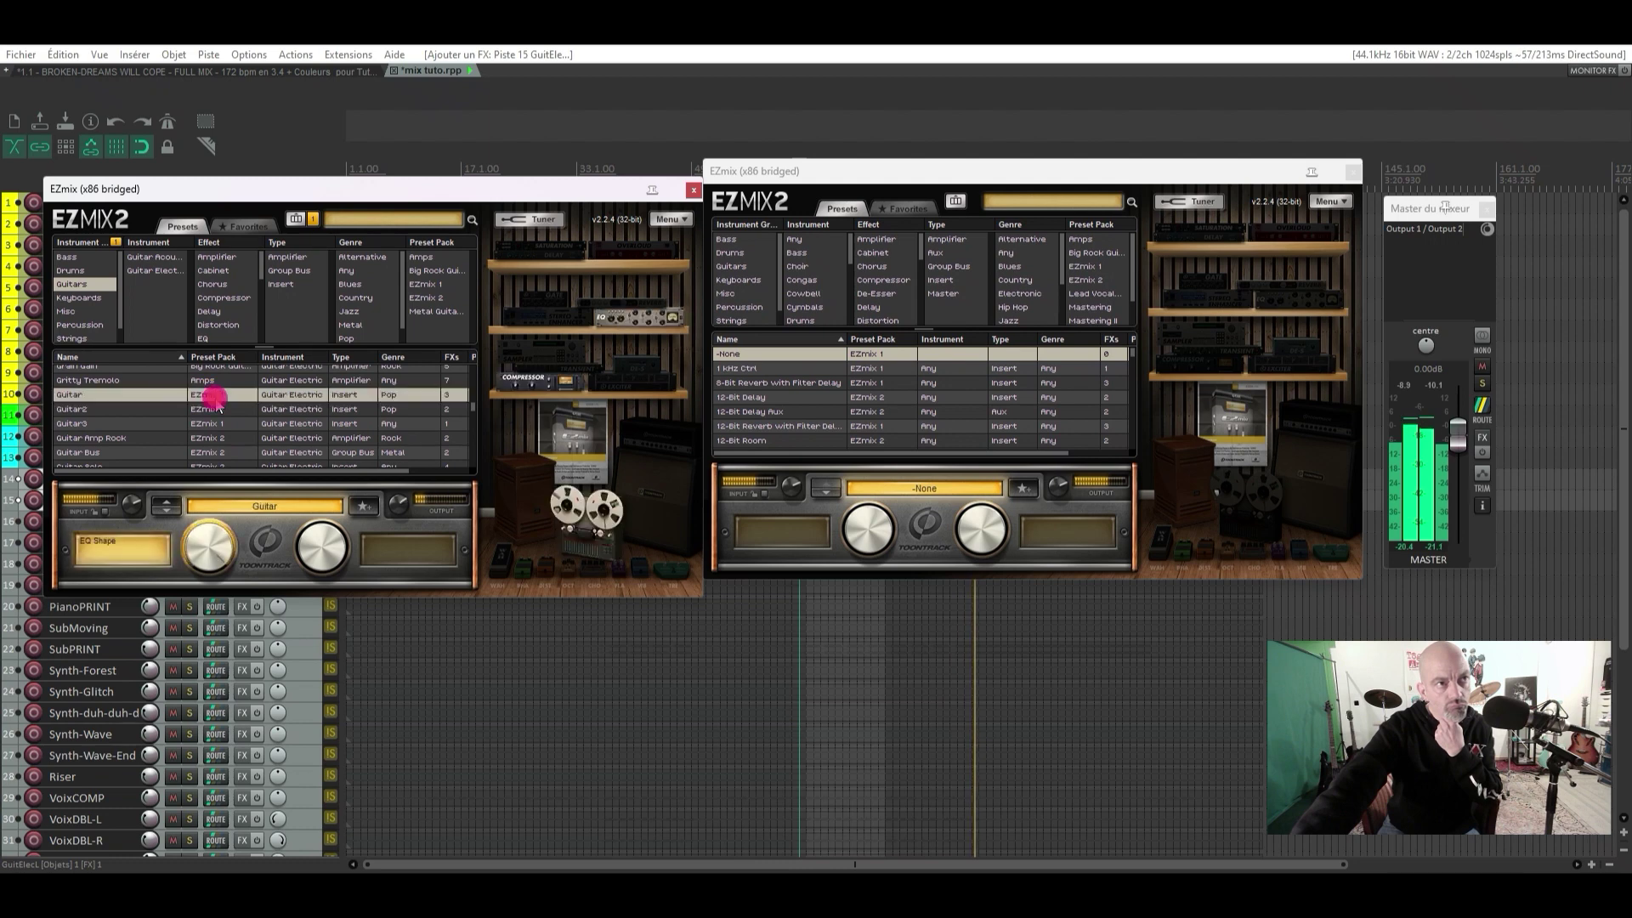
click(332, 424)
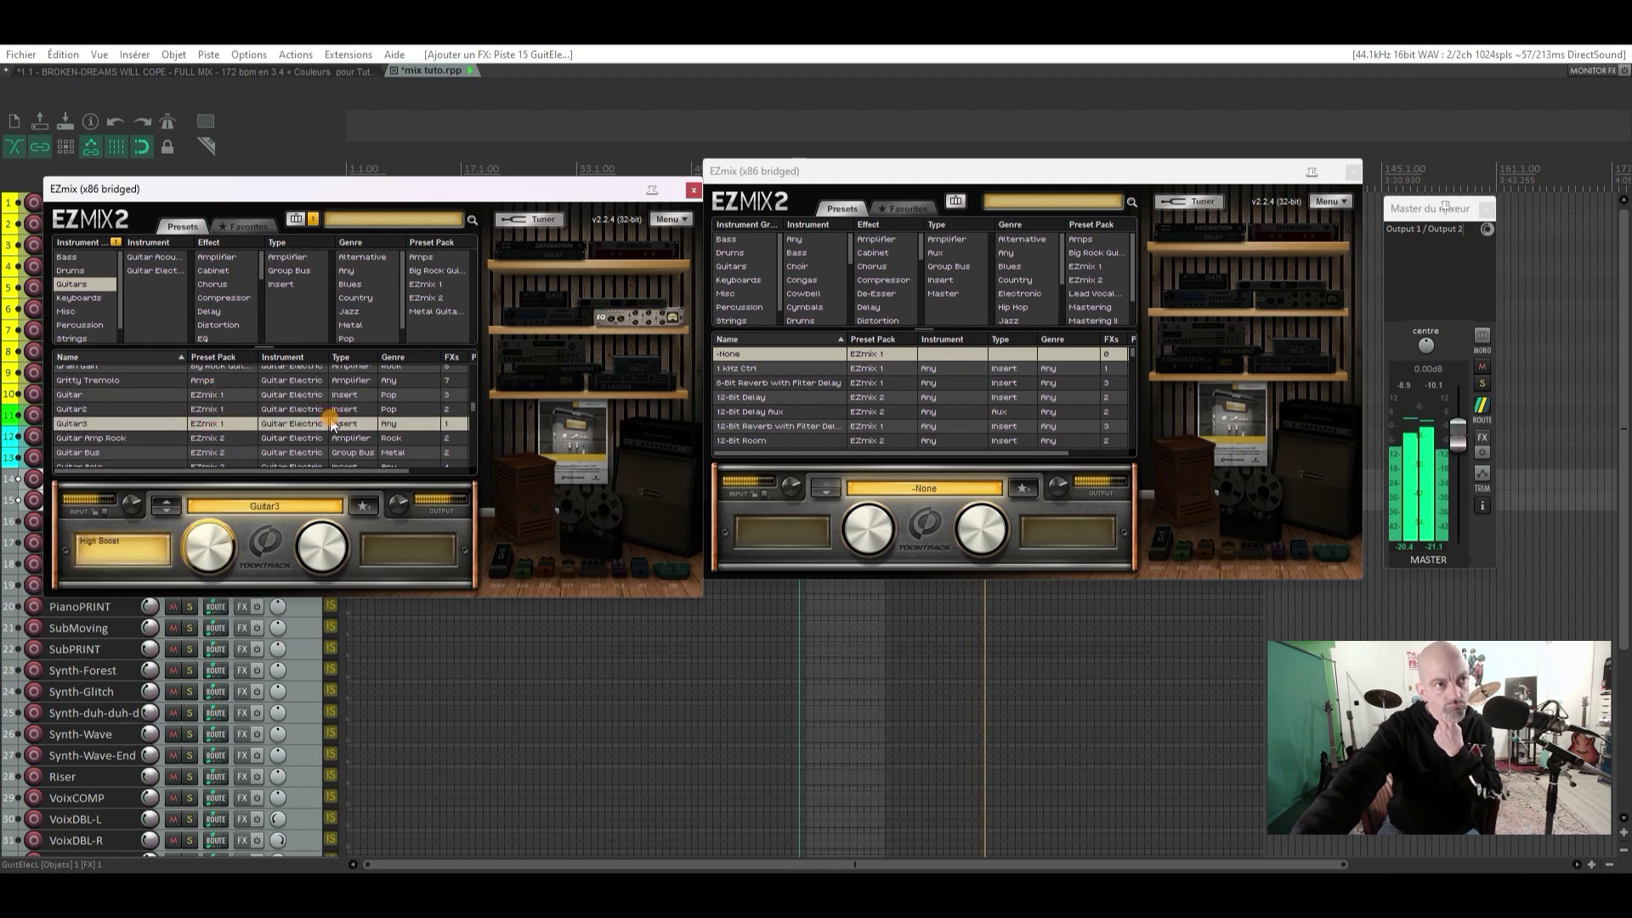
click(333, 411)
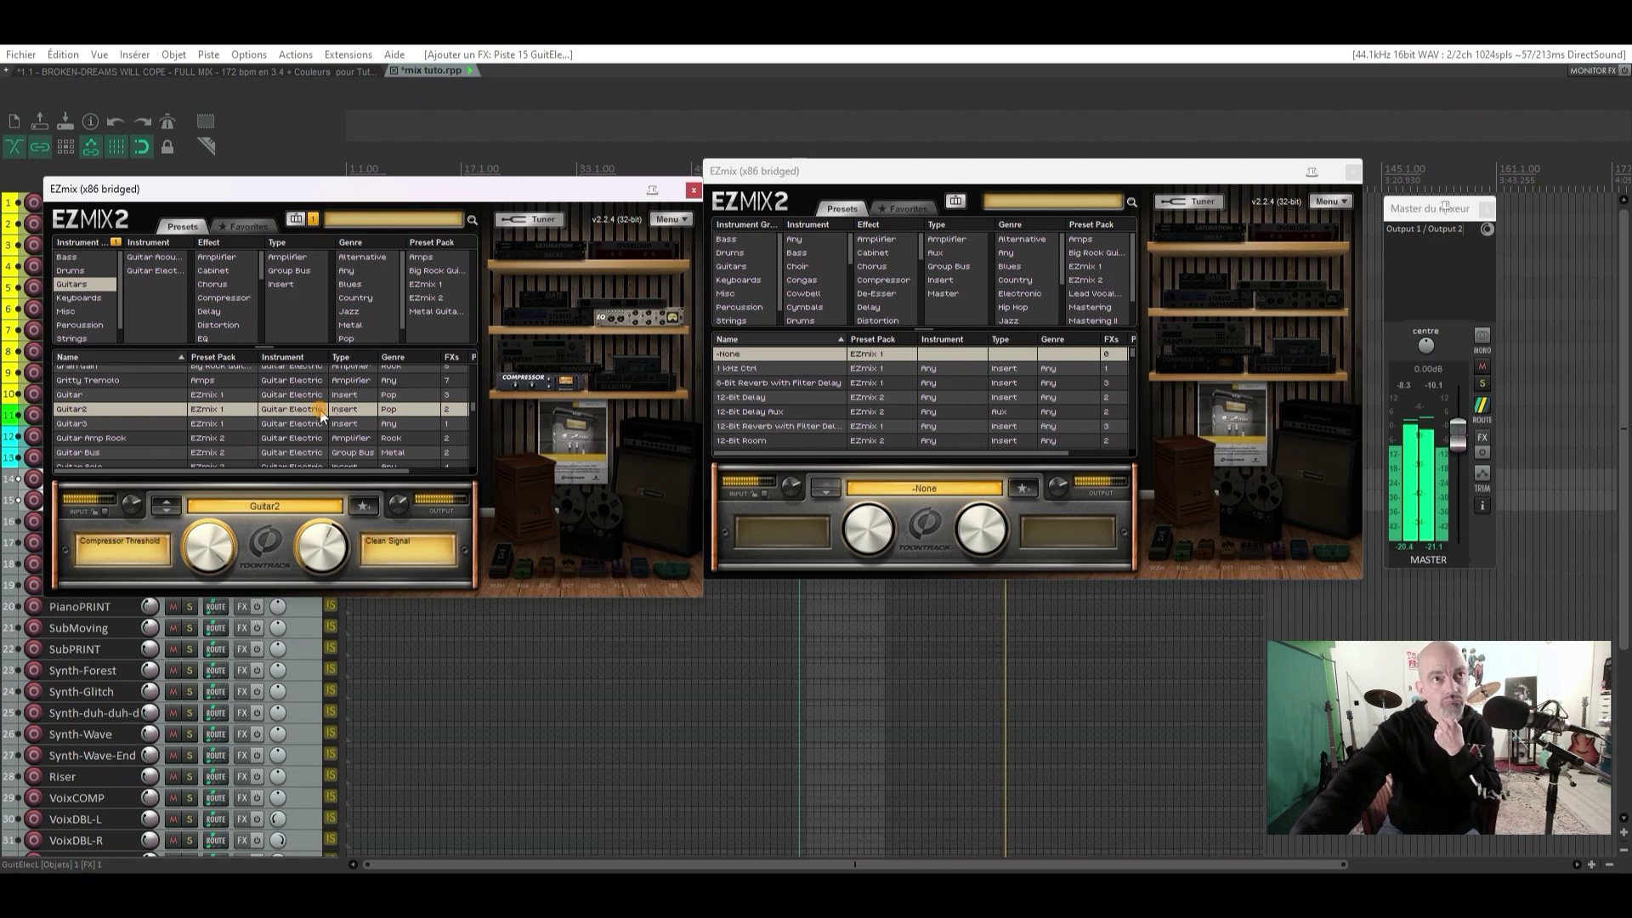
Filter the GuitElecR EZmix presets to Guitars and load the Guitar2 preset after auditioning Guitar
click(742, 267)
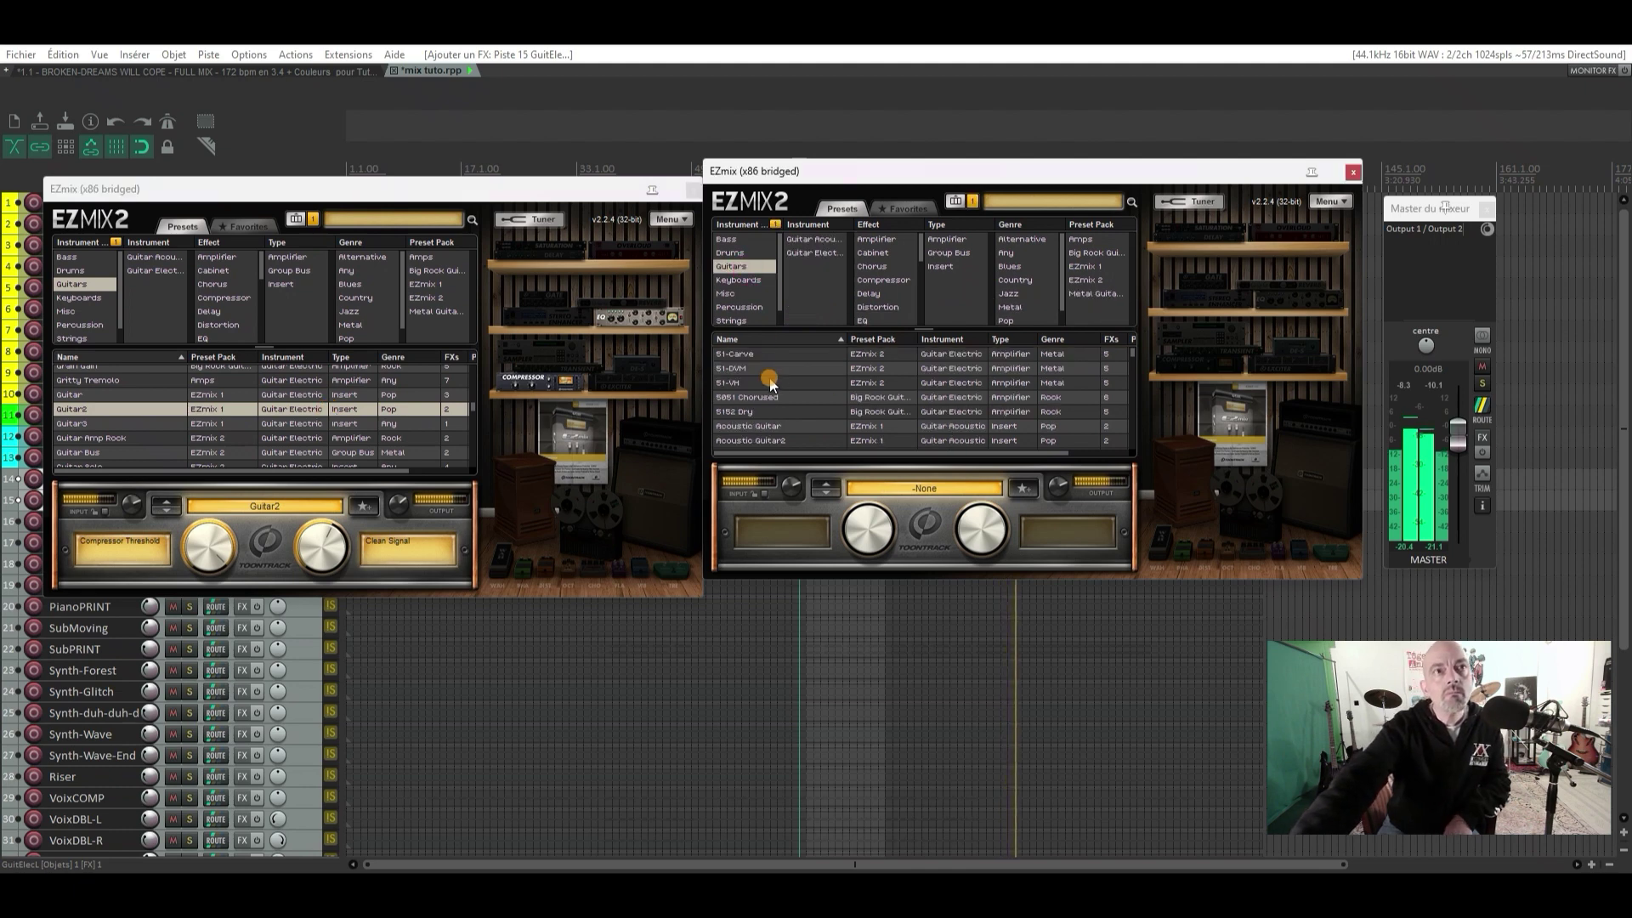
scroll(794, 383, down, 10)
scroll(801, 398, down, 8)
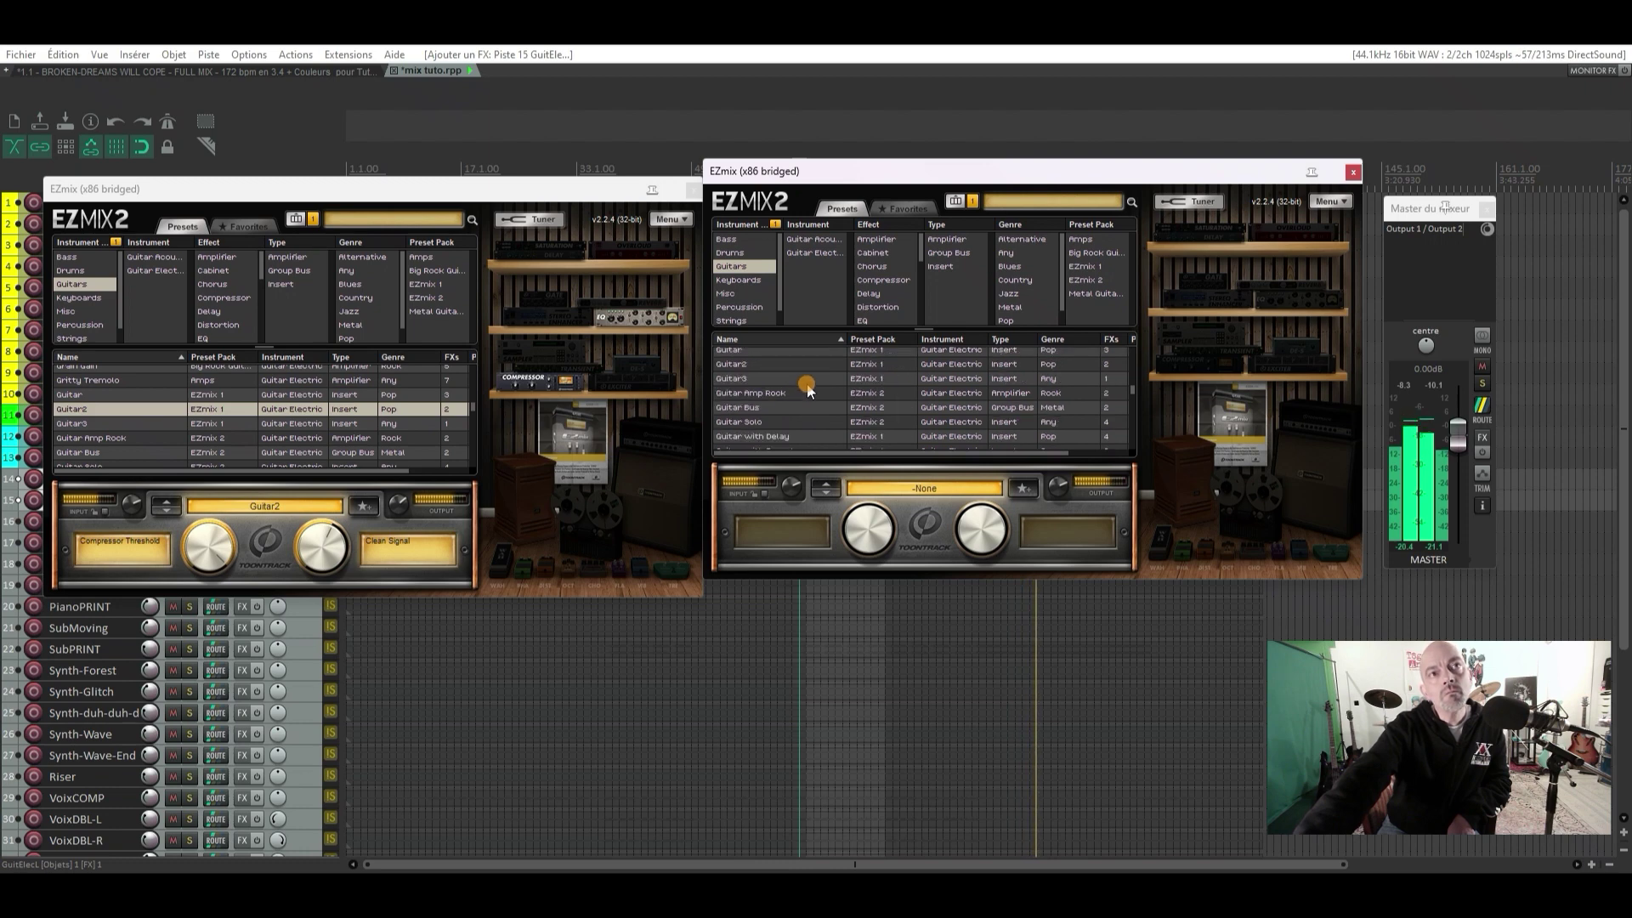
click(808, 378)
click(816, 352)
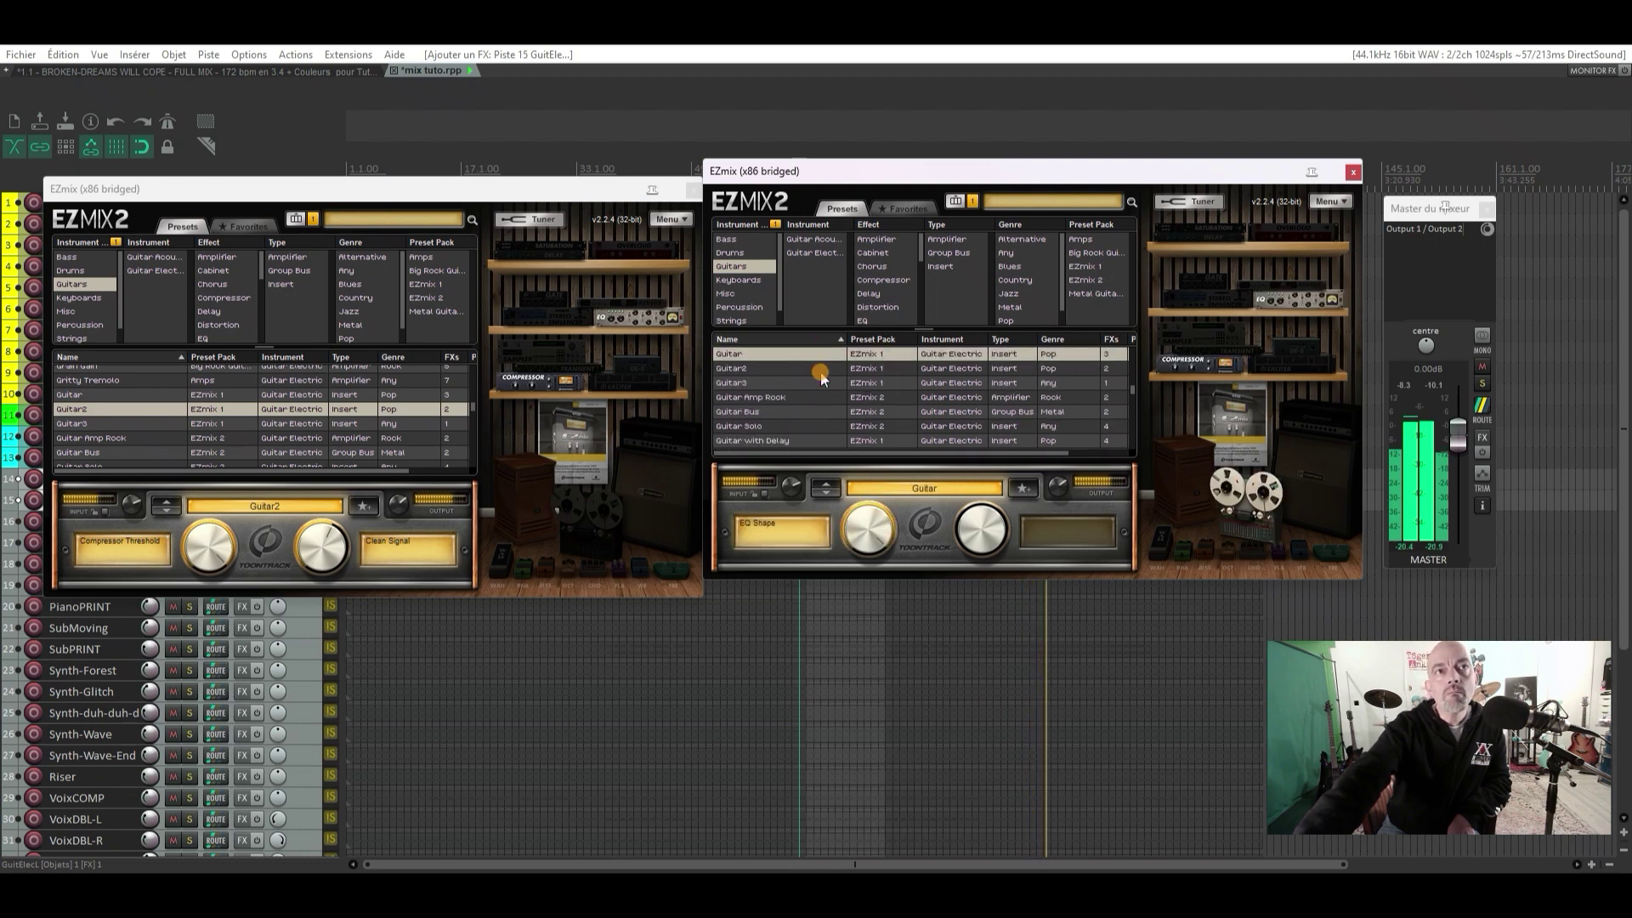
click(820, 370)
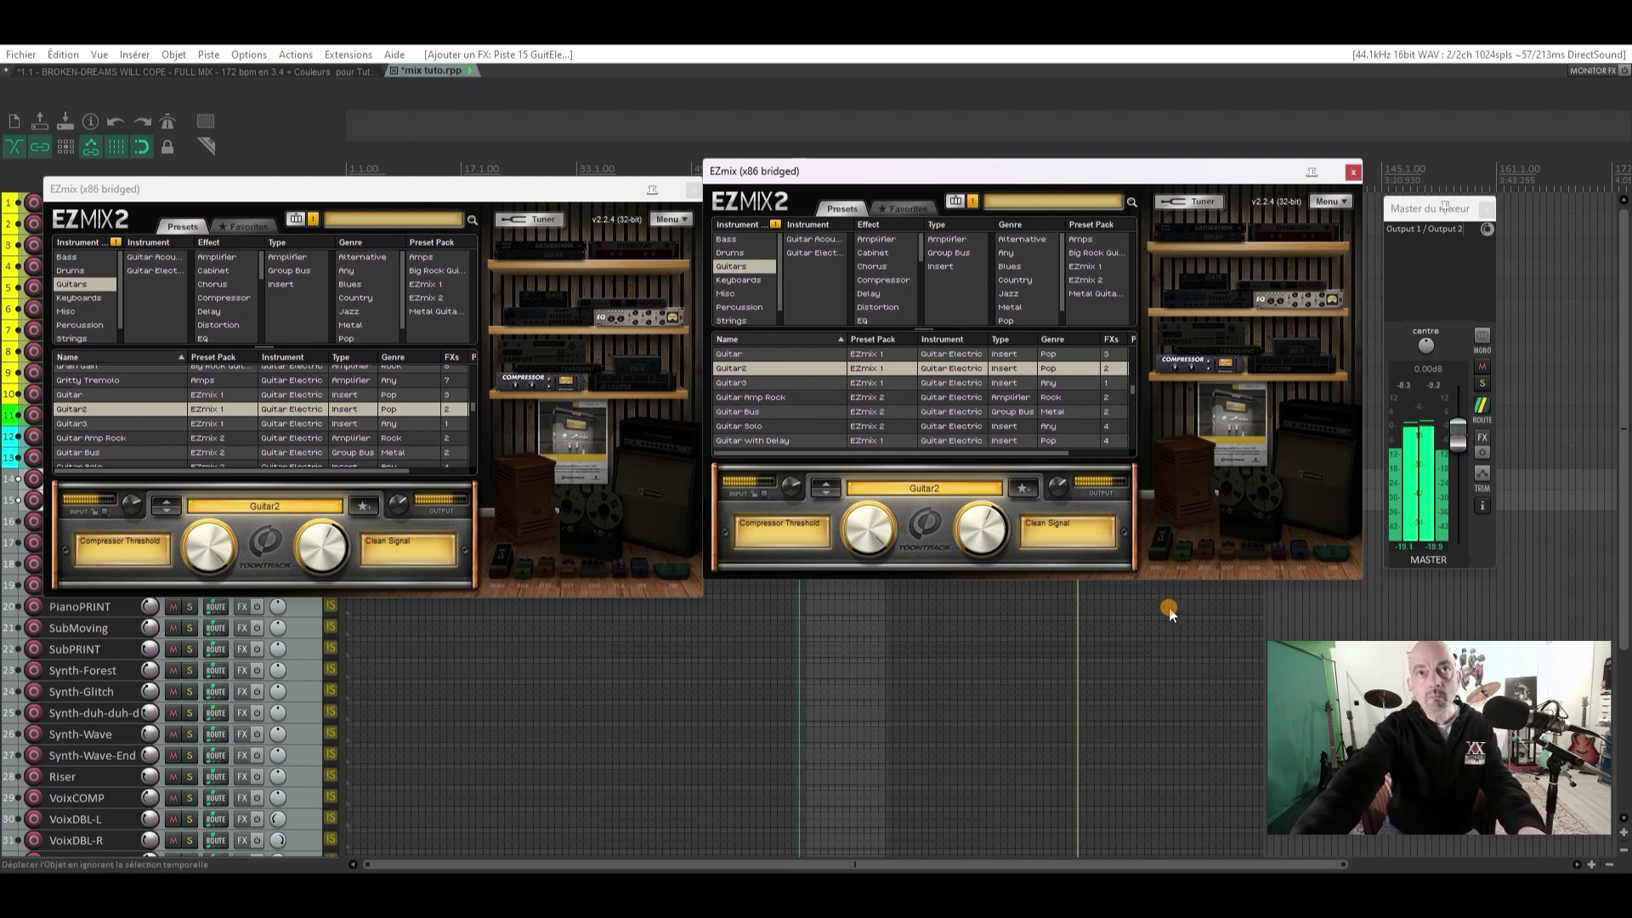
Clear the EZmix windows off the track list and compare GuitElecL and GuitElecR with their effects bypassed and enabled
click(646, 188)
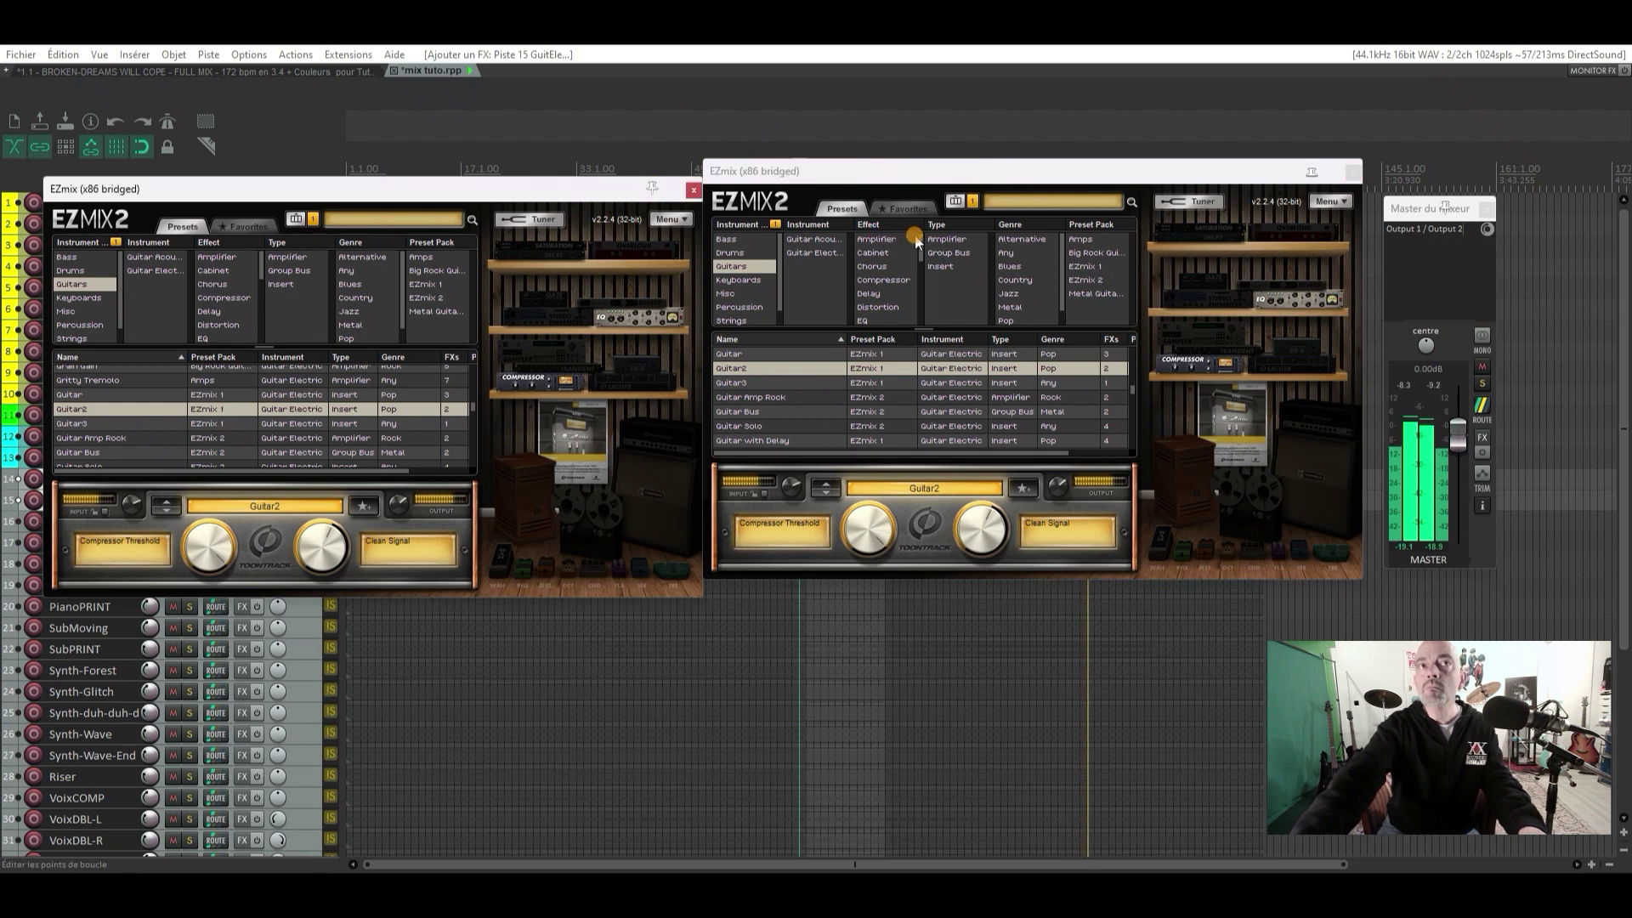
drag(620, 191, 934, 181)
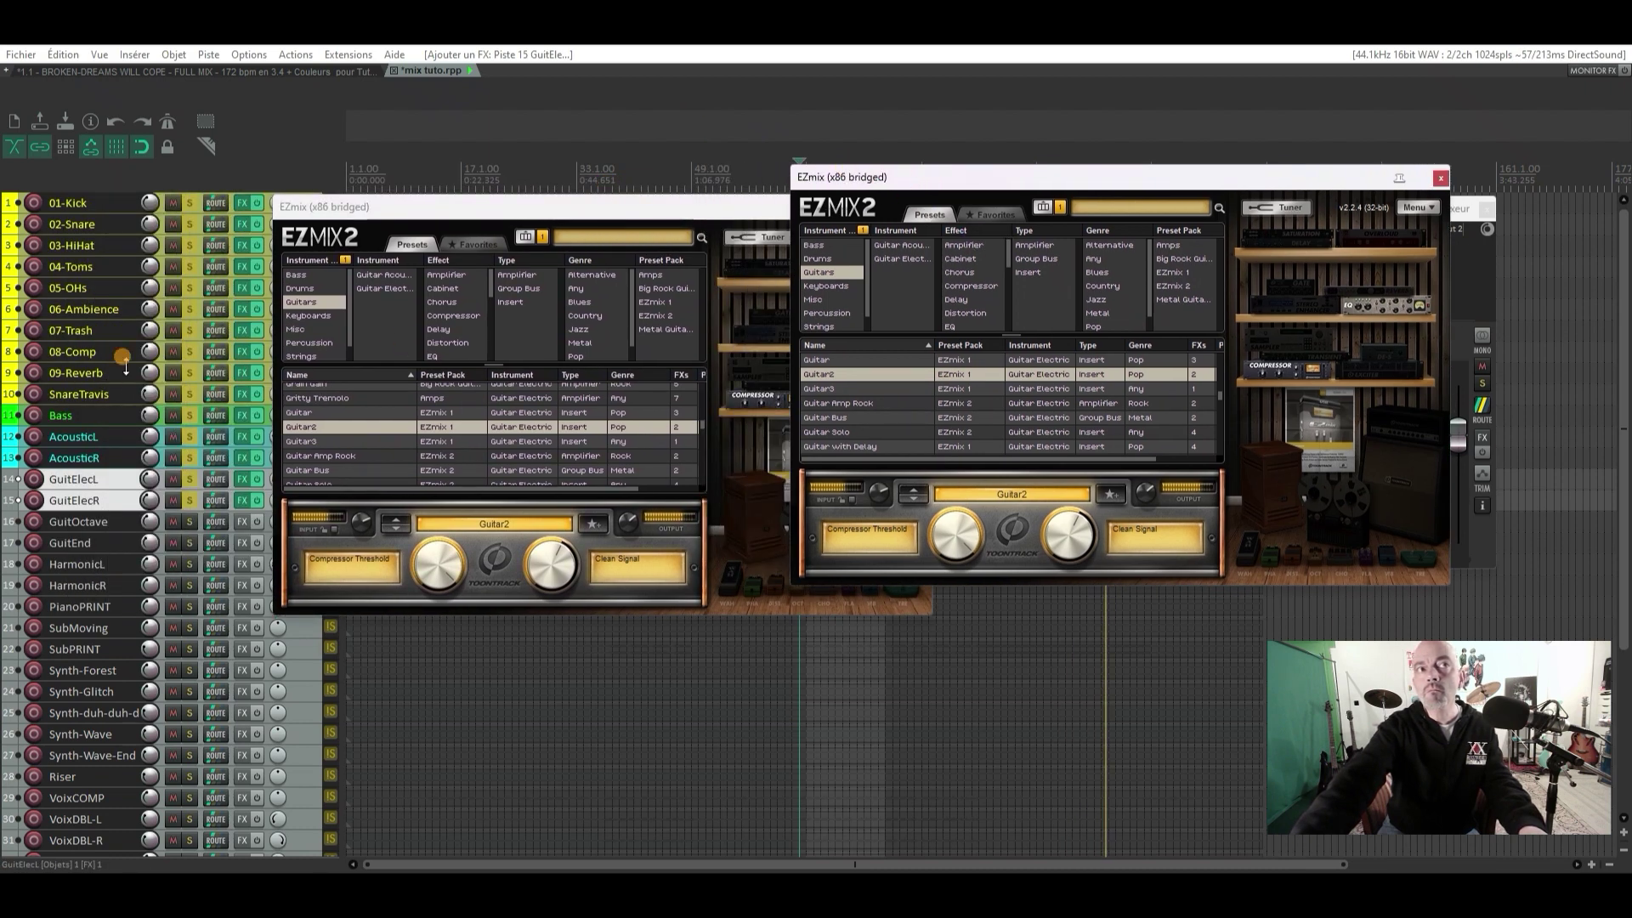
click(263, 481)
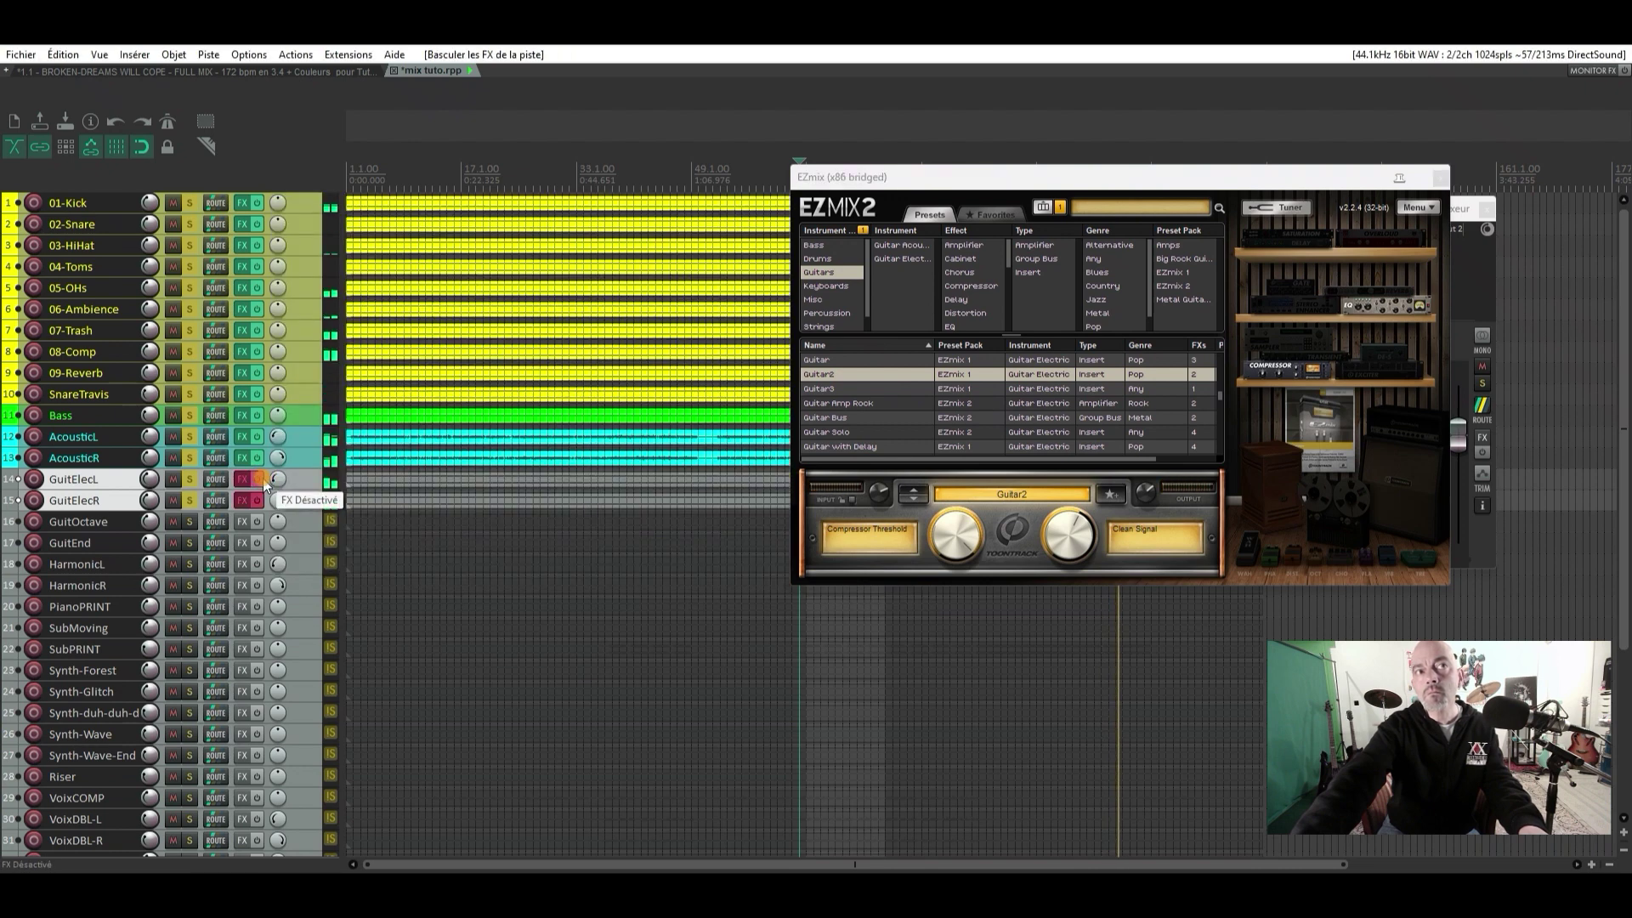
click(262, 480)
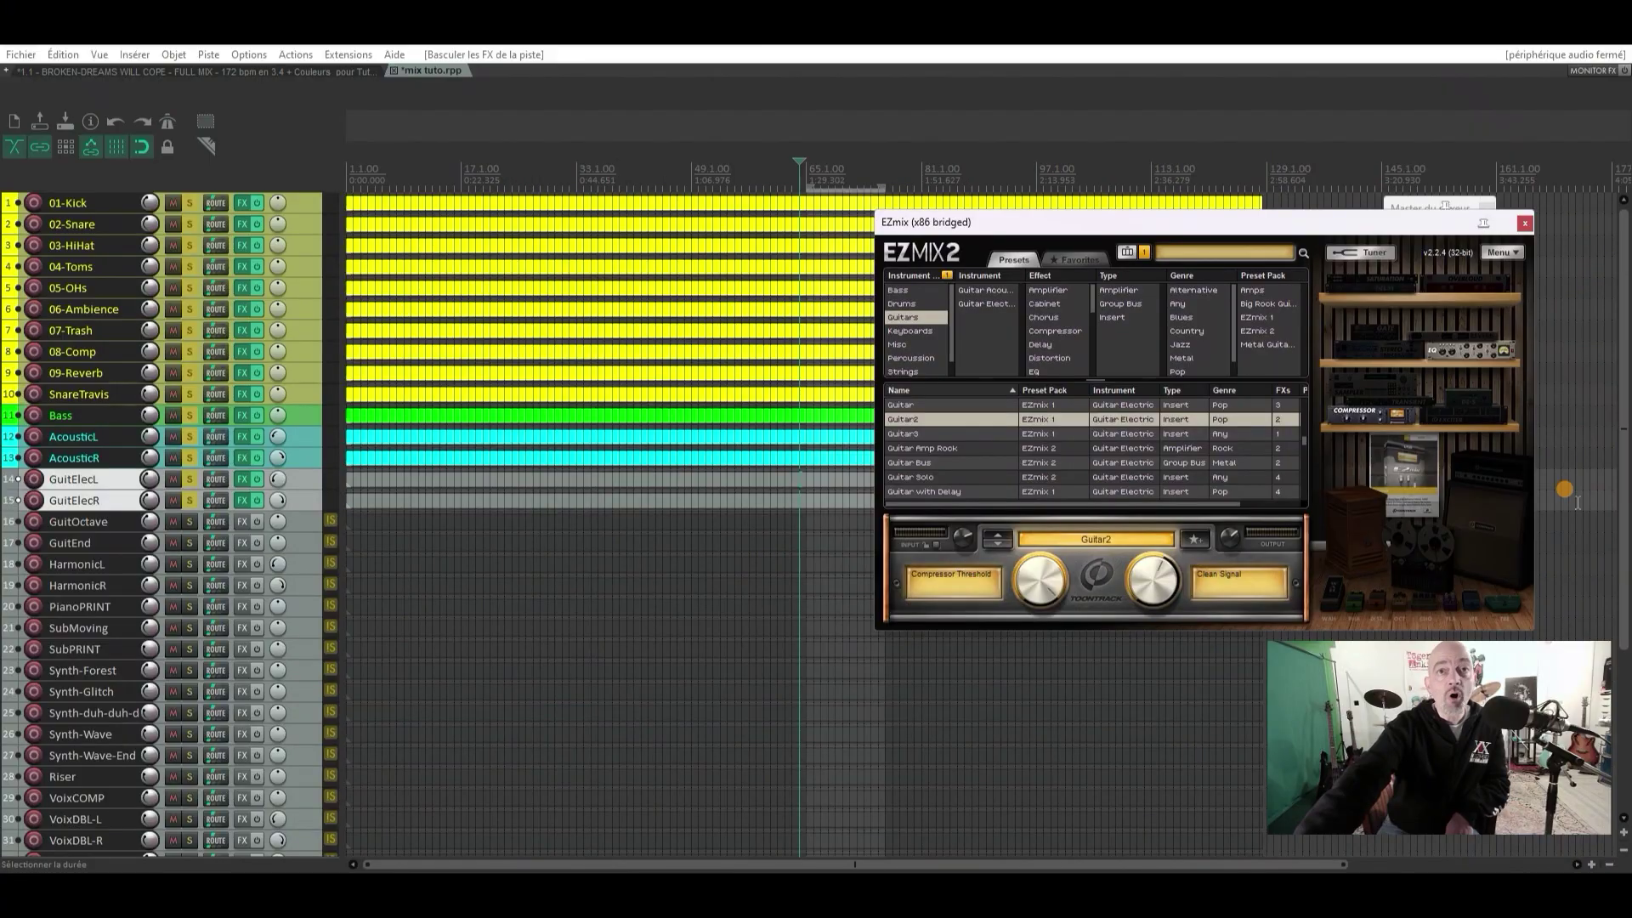
Reopen the EZmix interface of GuitElecL and place it beside the GuitElecR one without overlap
click(242, 479)
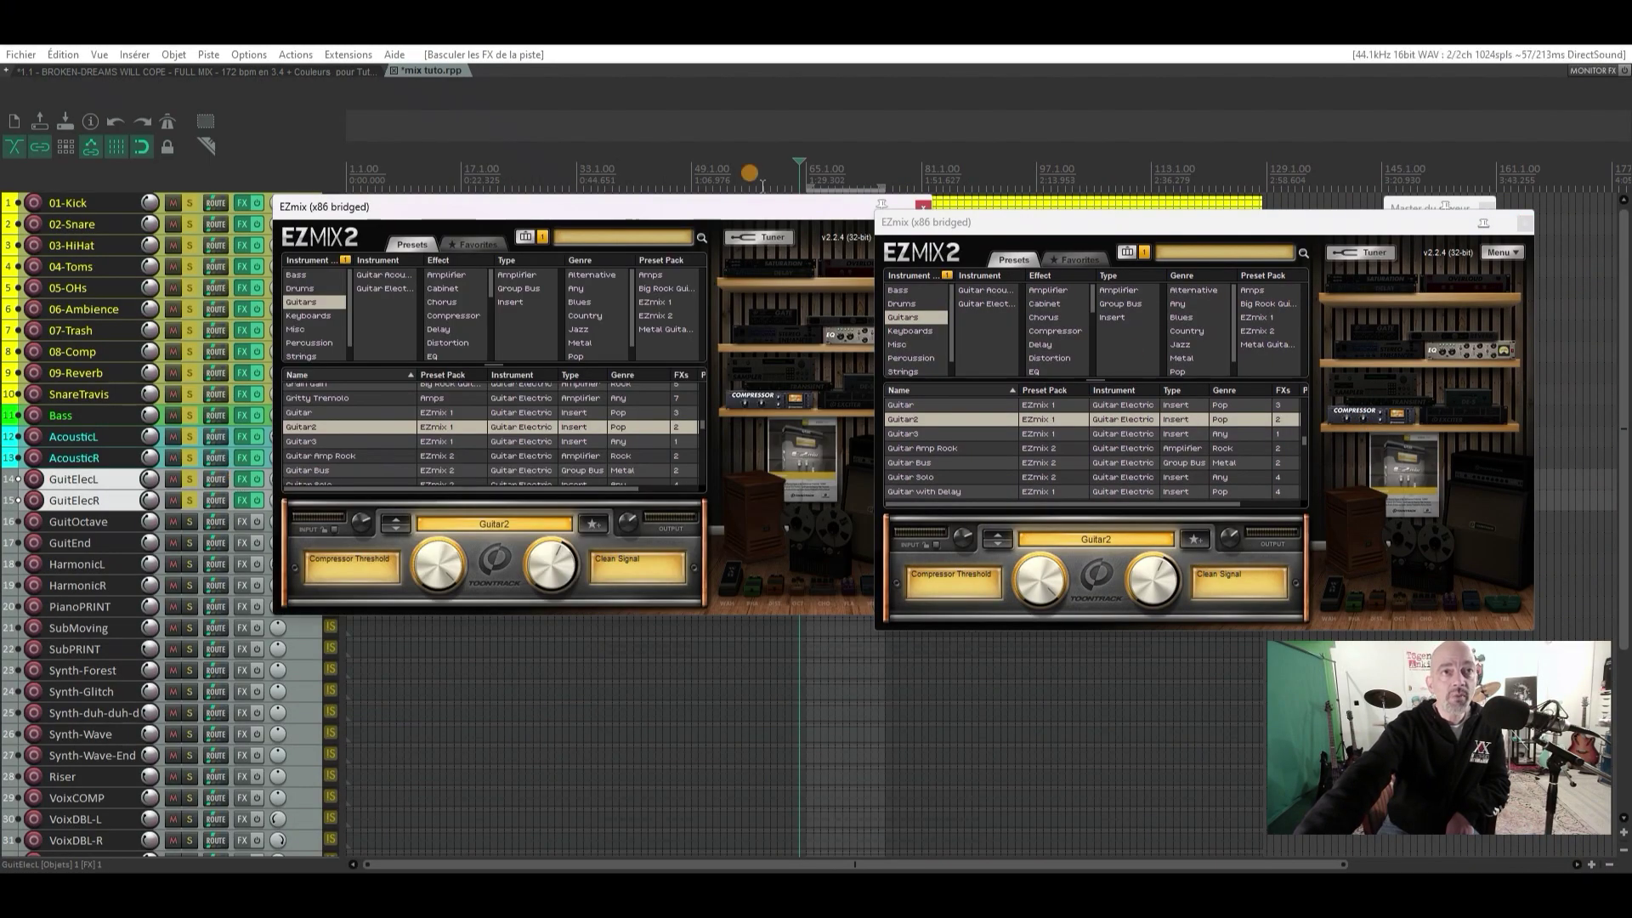
drag(763, 210, 658, 213)
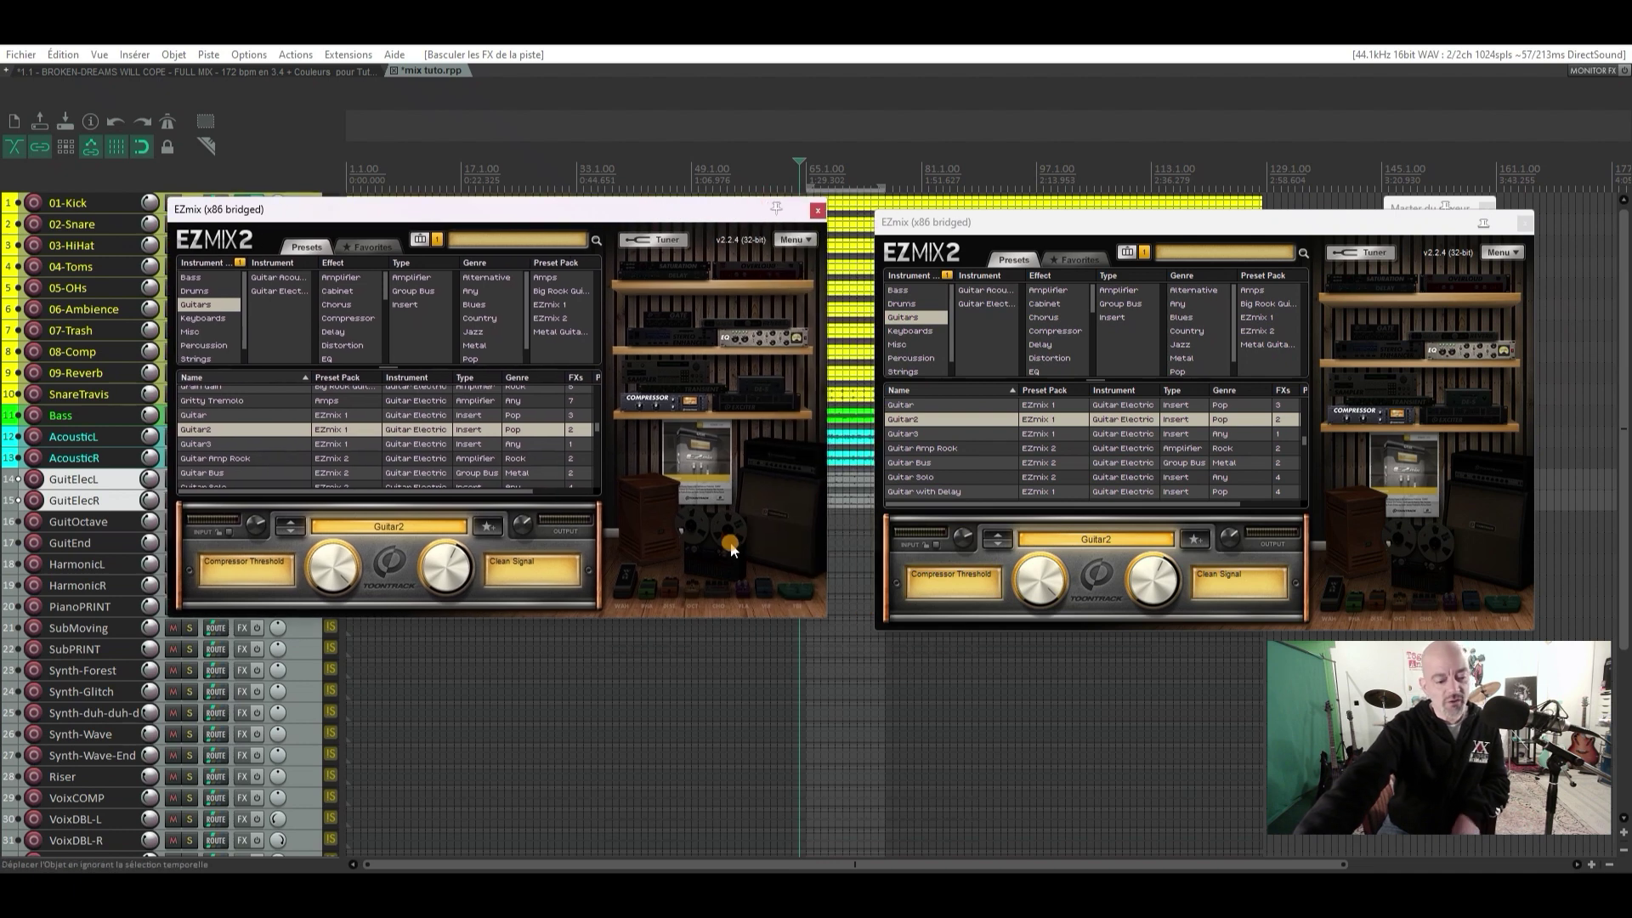
click(736, 590)
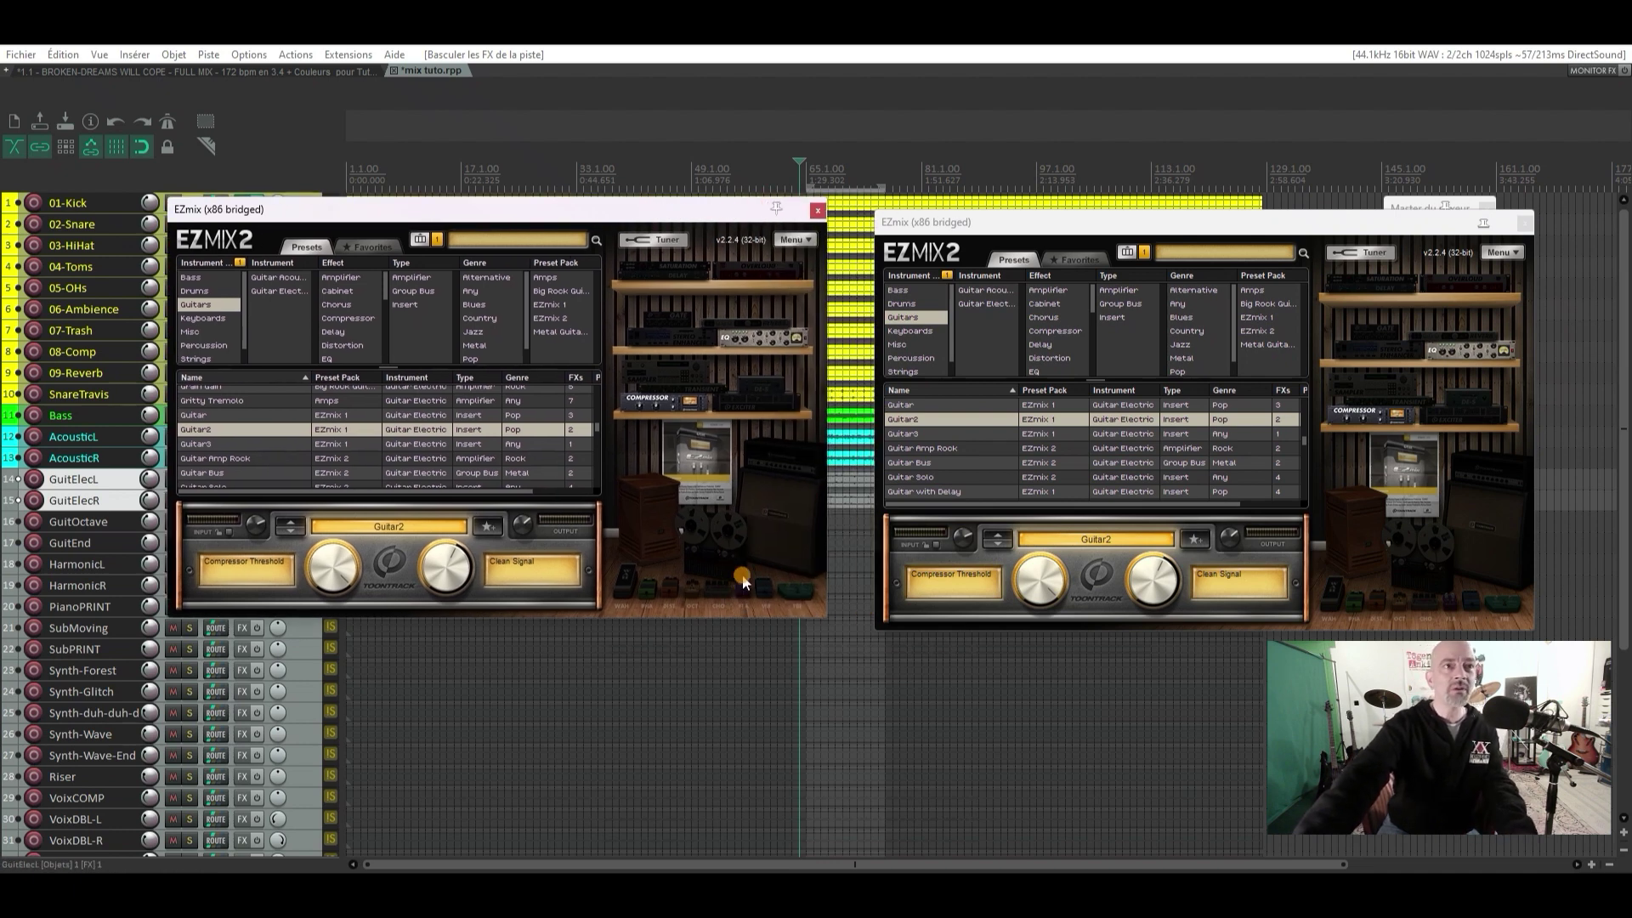
click(759, 586)
click(526, 523)
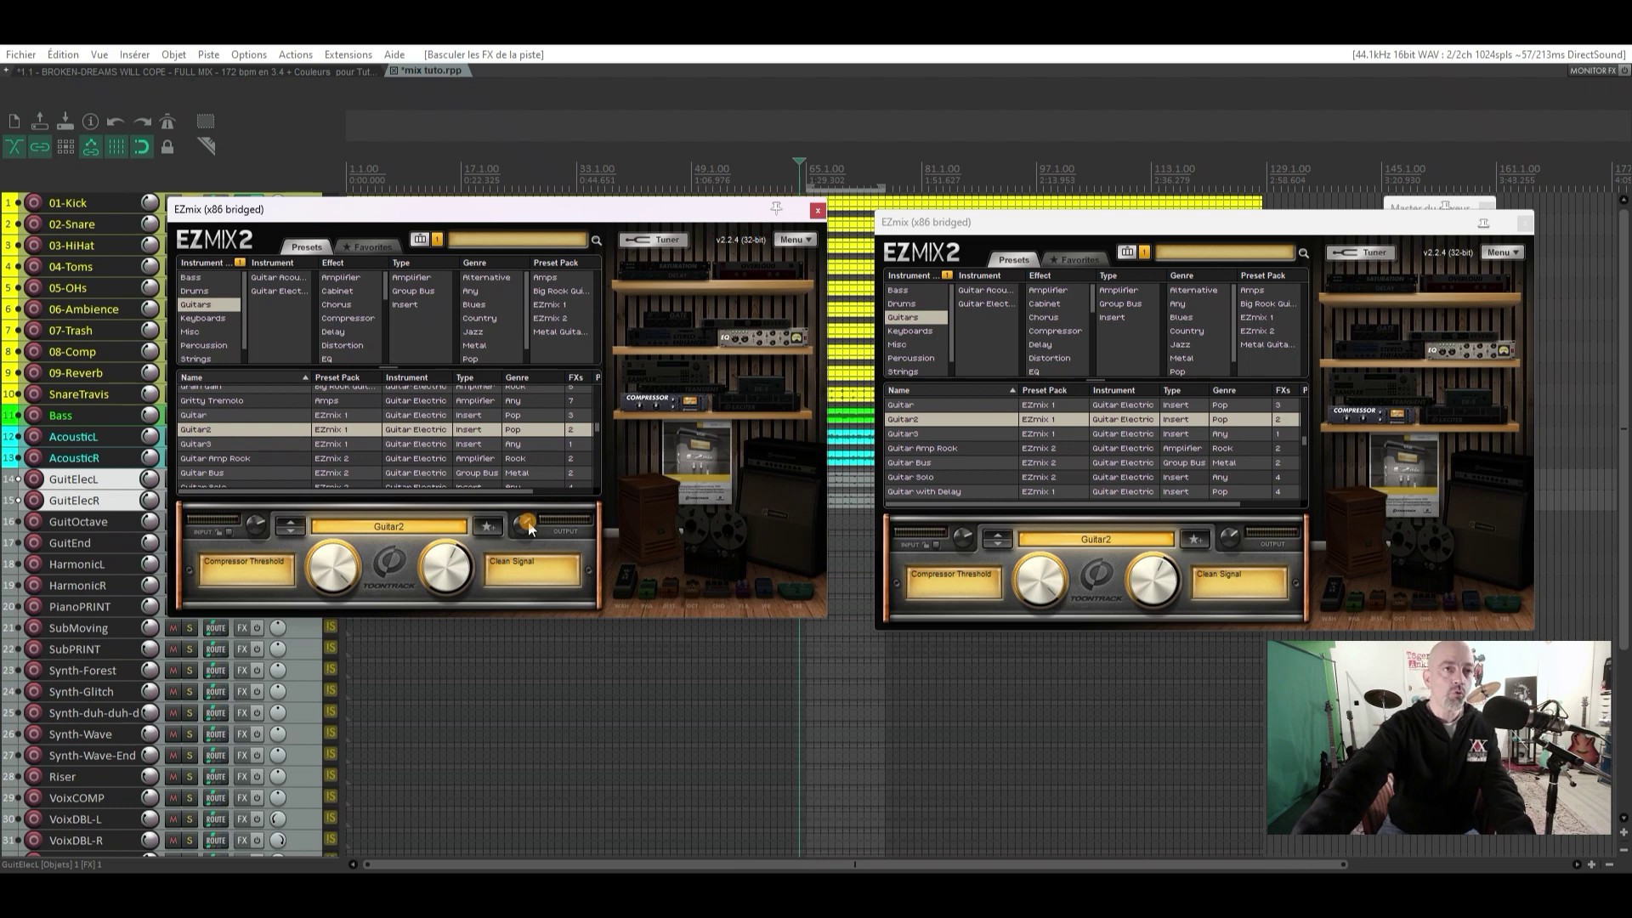
key(Escape)
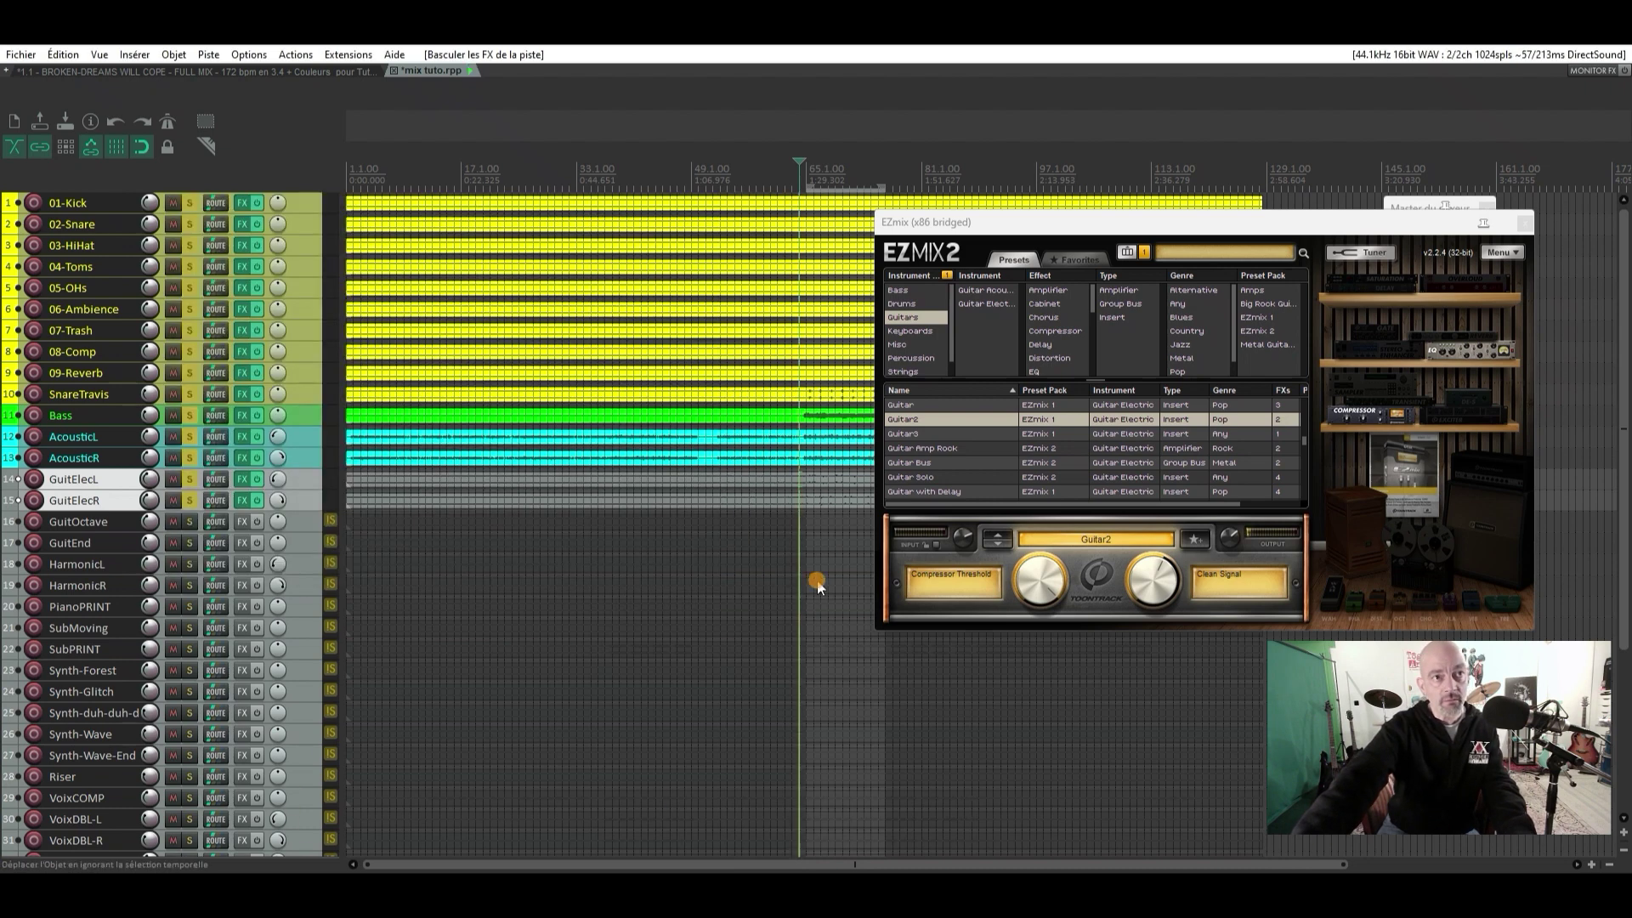
Reopen the EZmix interface of GuitElecL during playback and adjust its output level
click(244, 477)
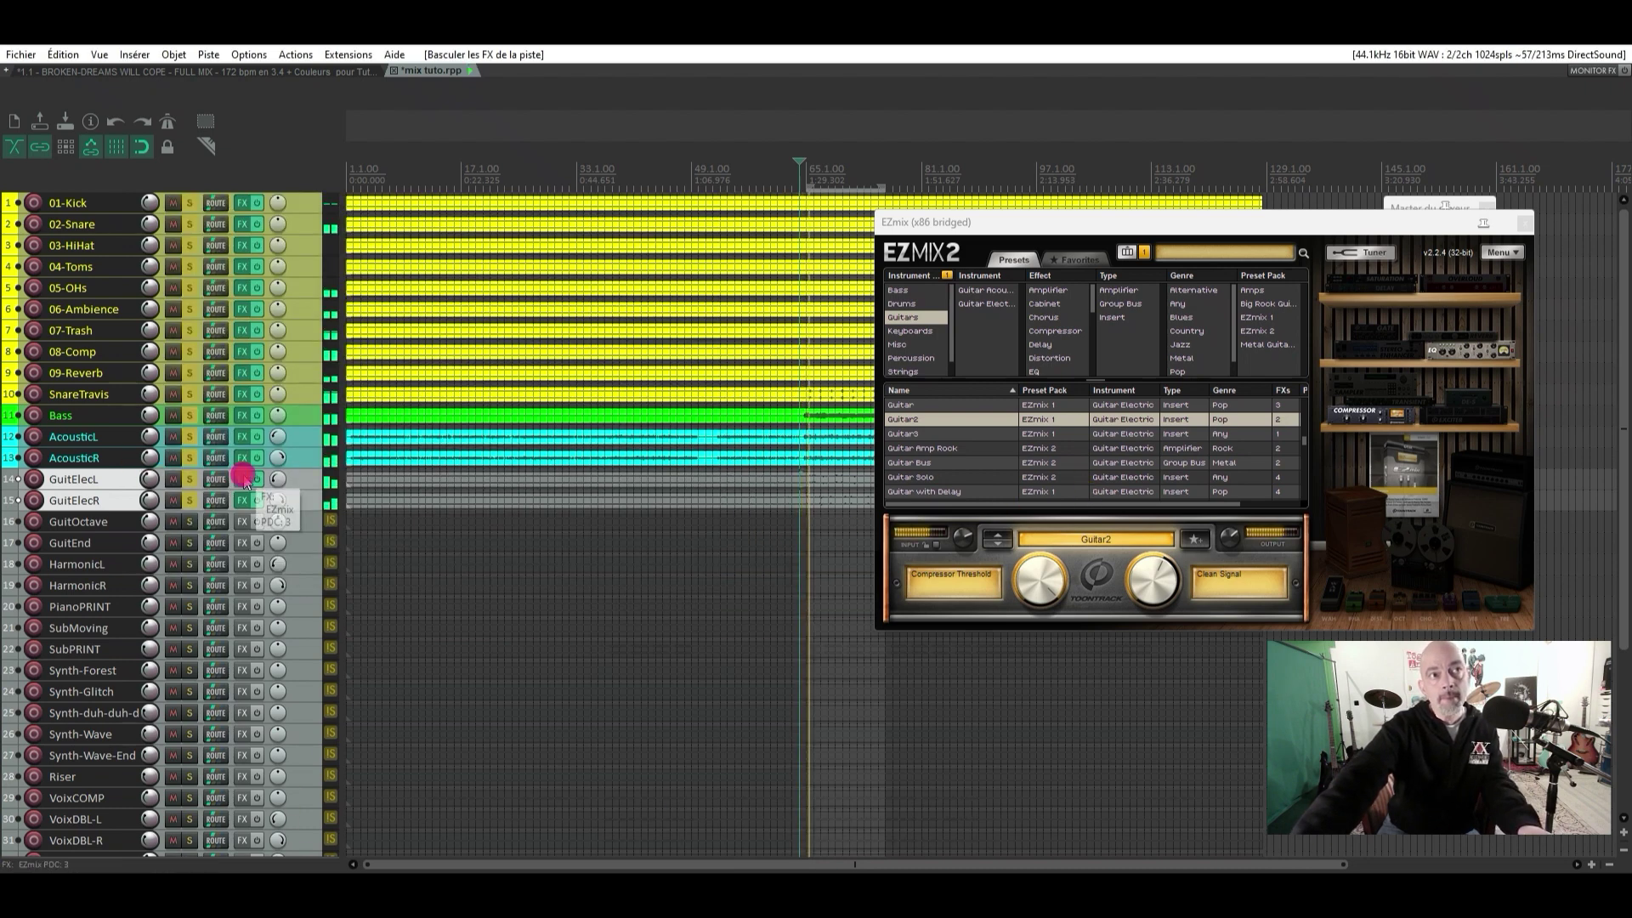
click(251, 479)
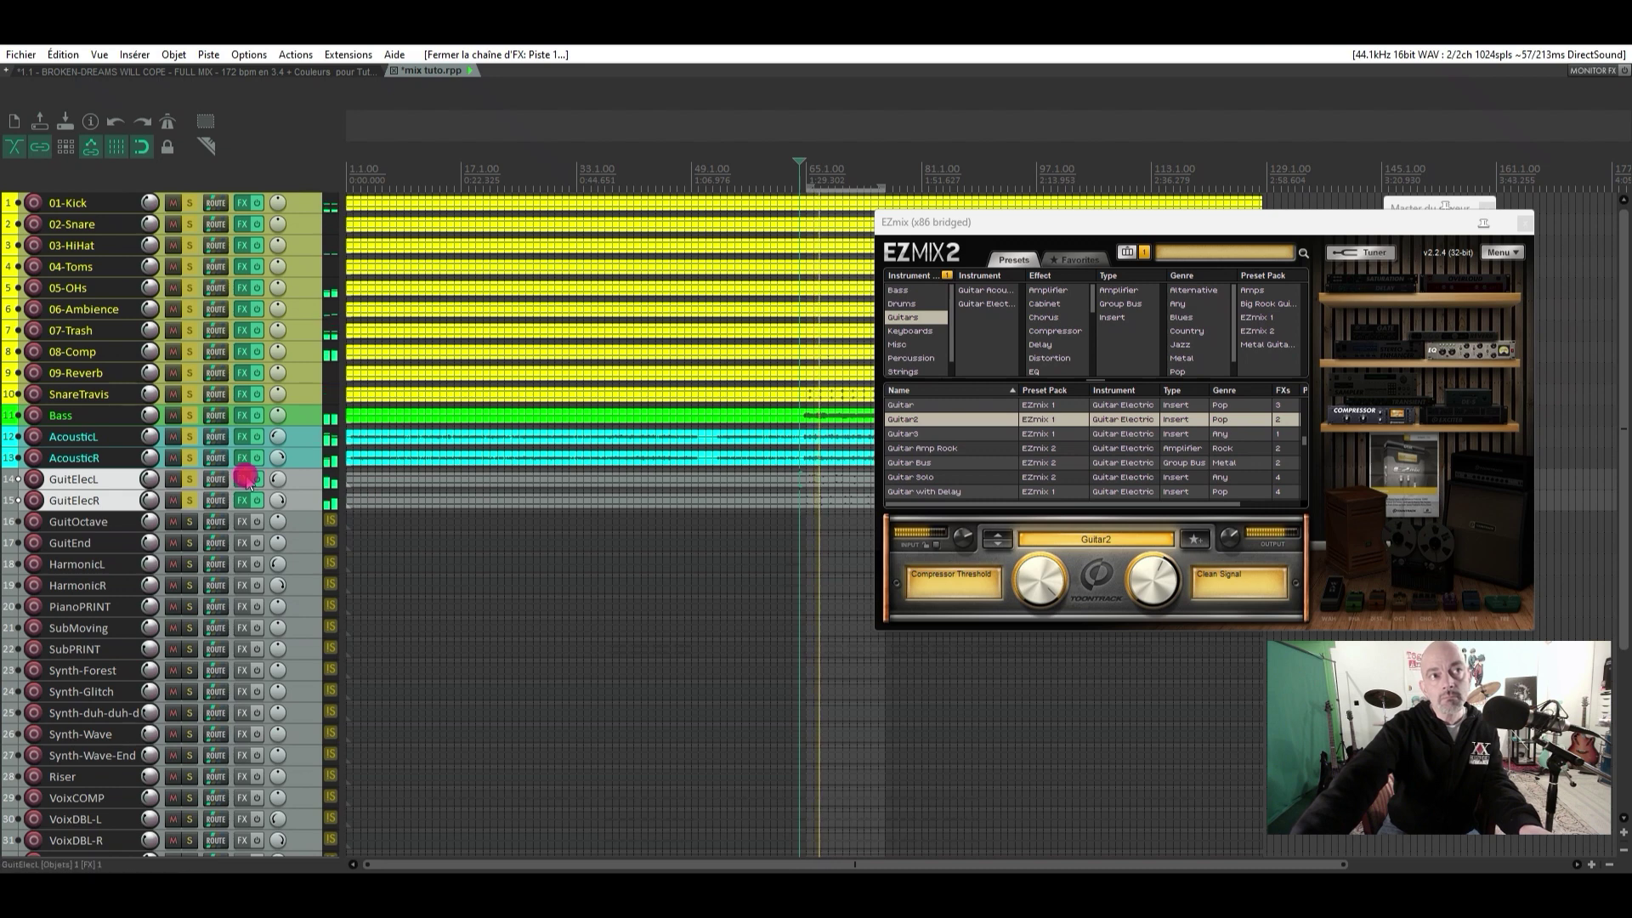
click(531, 521)
drag(533, 526, 534, 522)
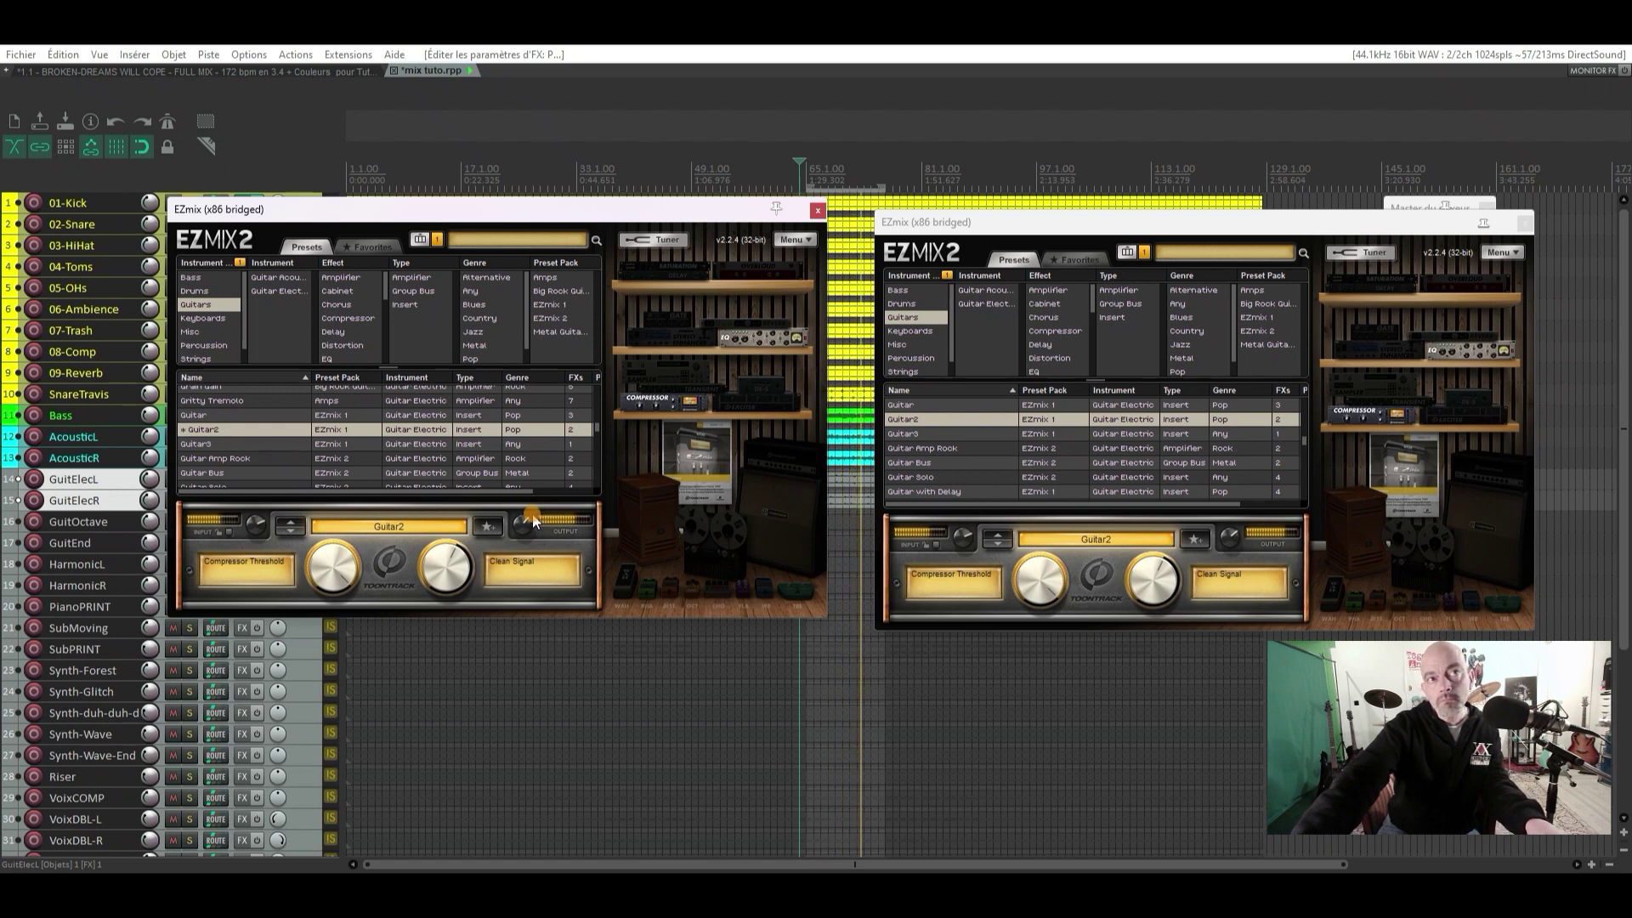
scroll(533, 522, down, 3)
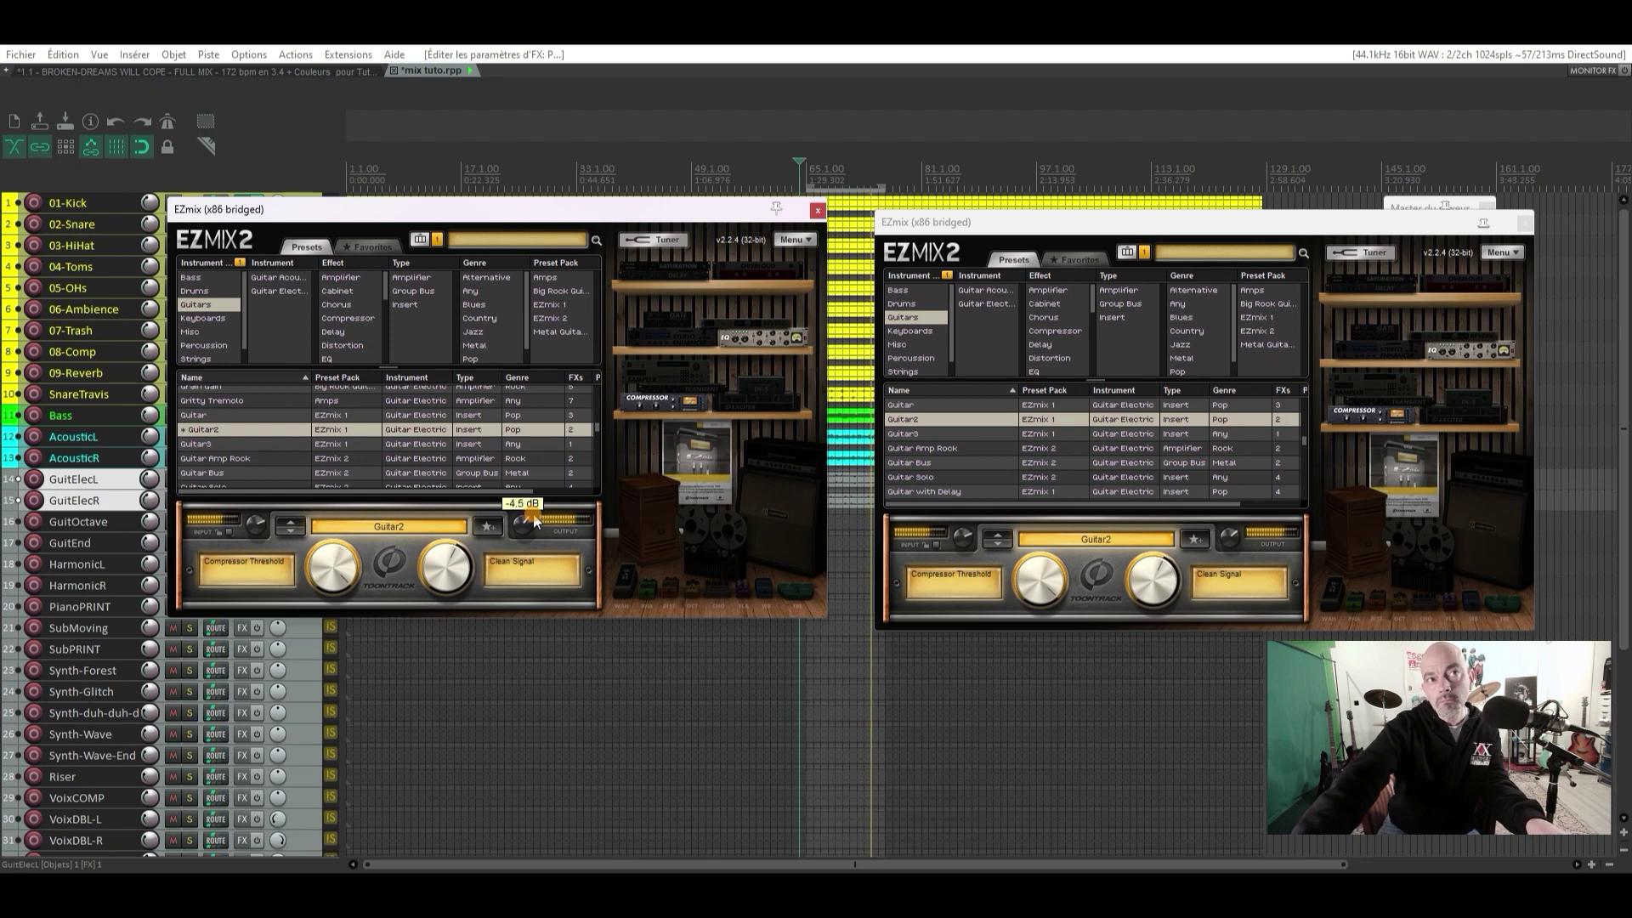
scroll(534, 522, up, 2)
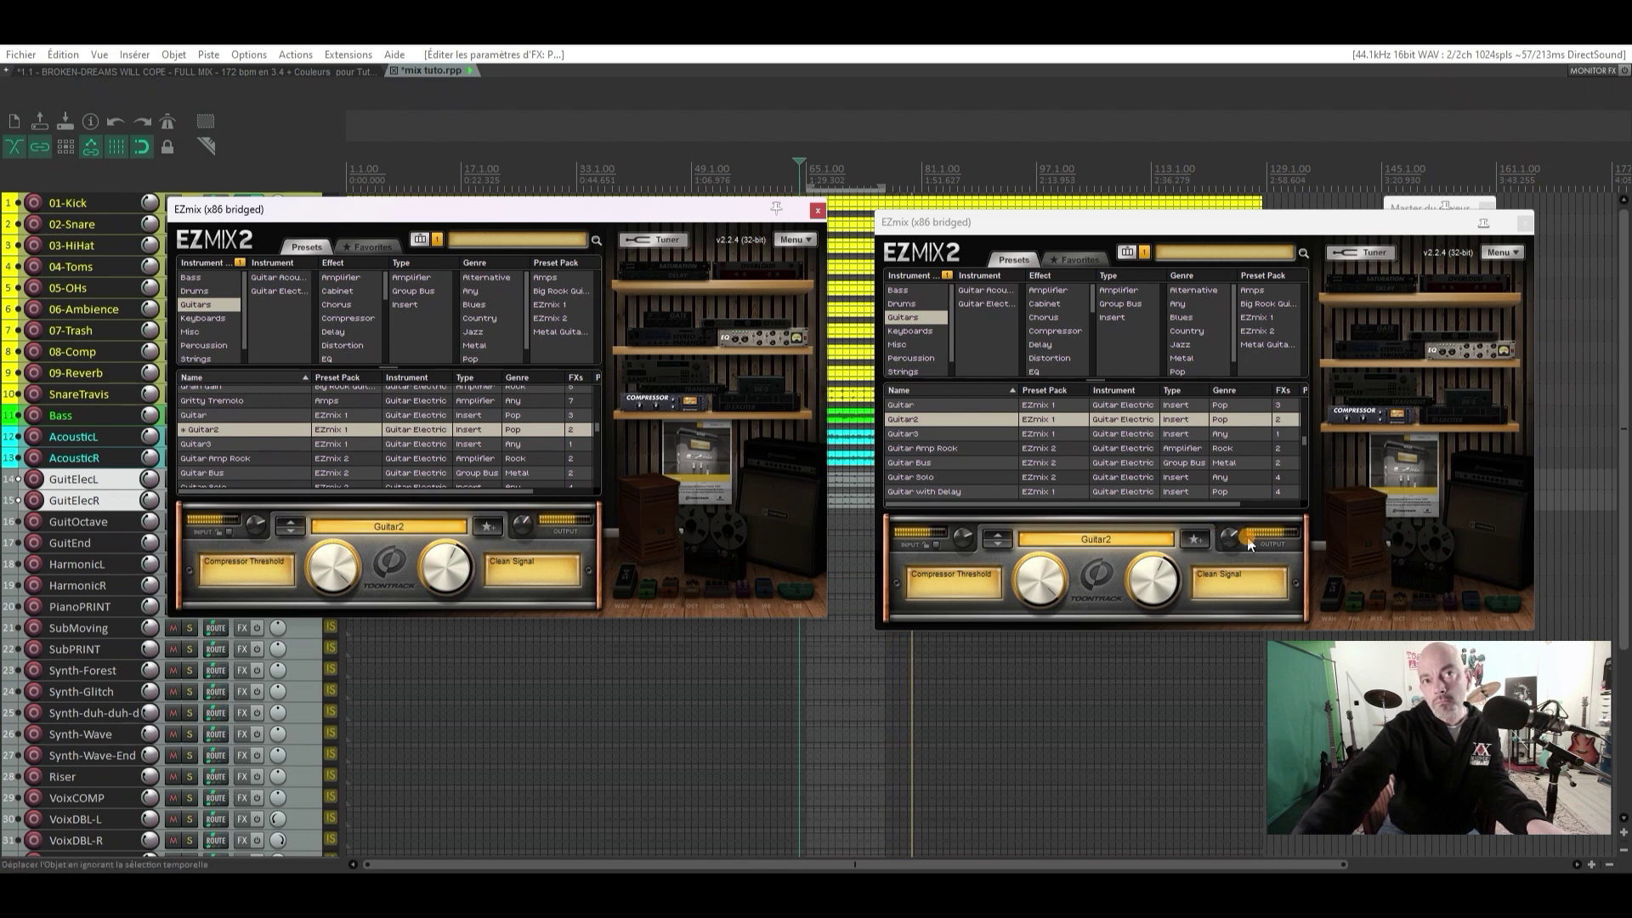
Adjust the output level of the GuitElecR EZmix, close both EZmix interfaces and stop playback
scroll(1239, 539, up, 4)
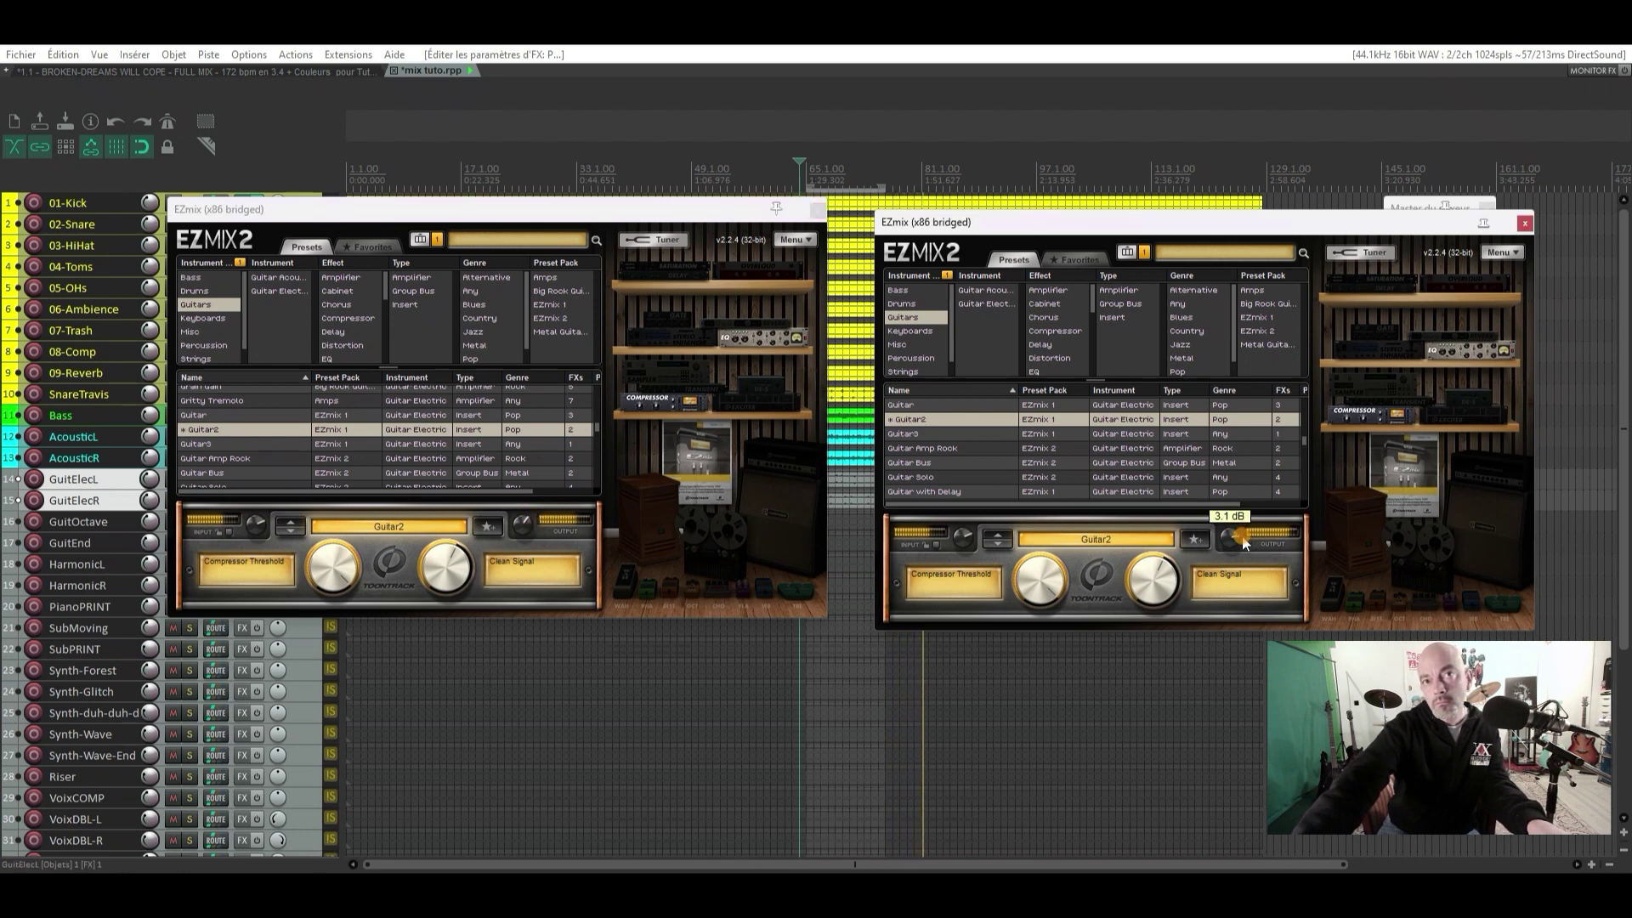
scroll(1245, 533, down, 4)
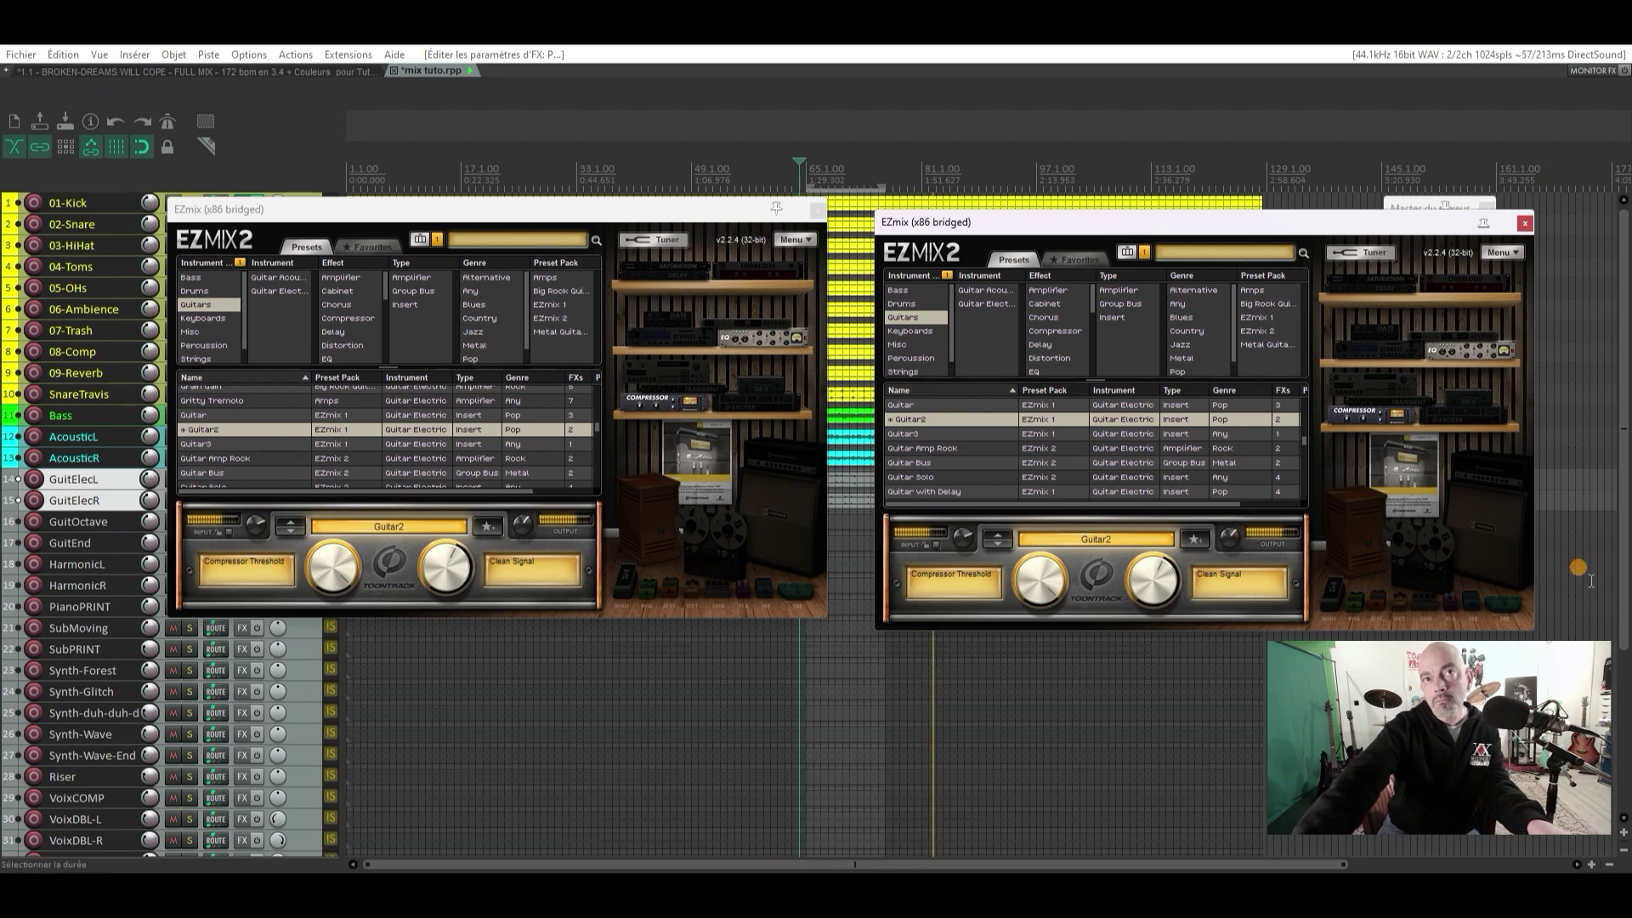
click(1526, 222)
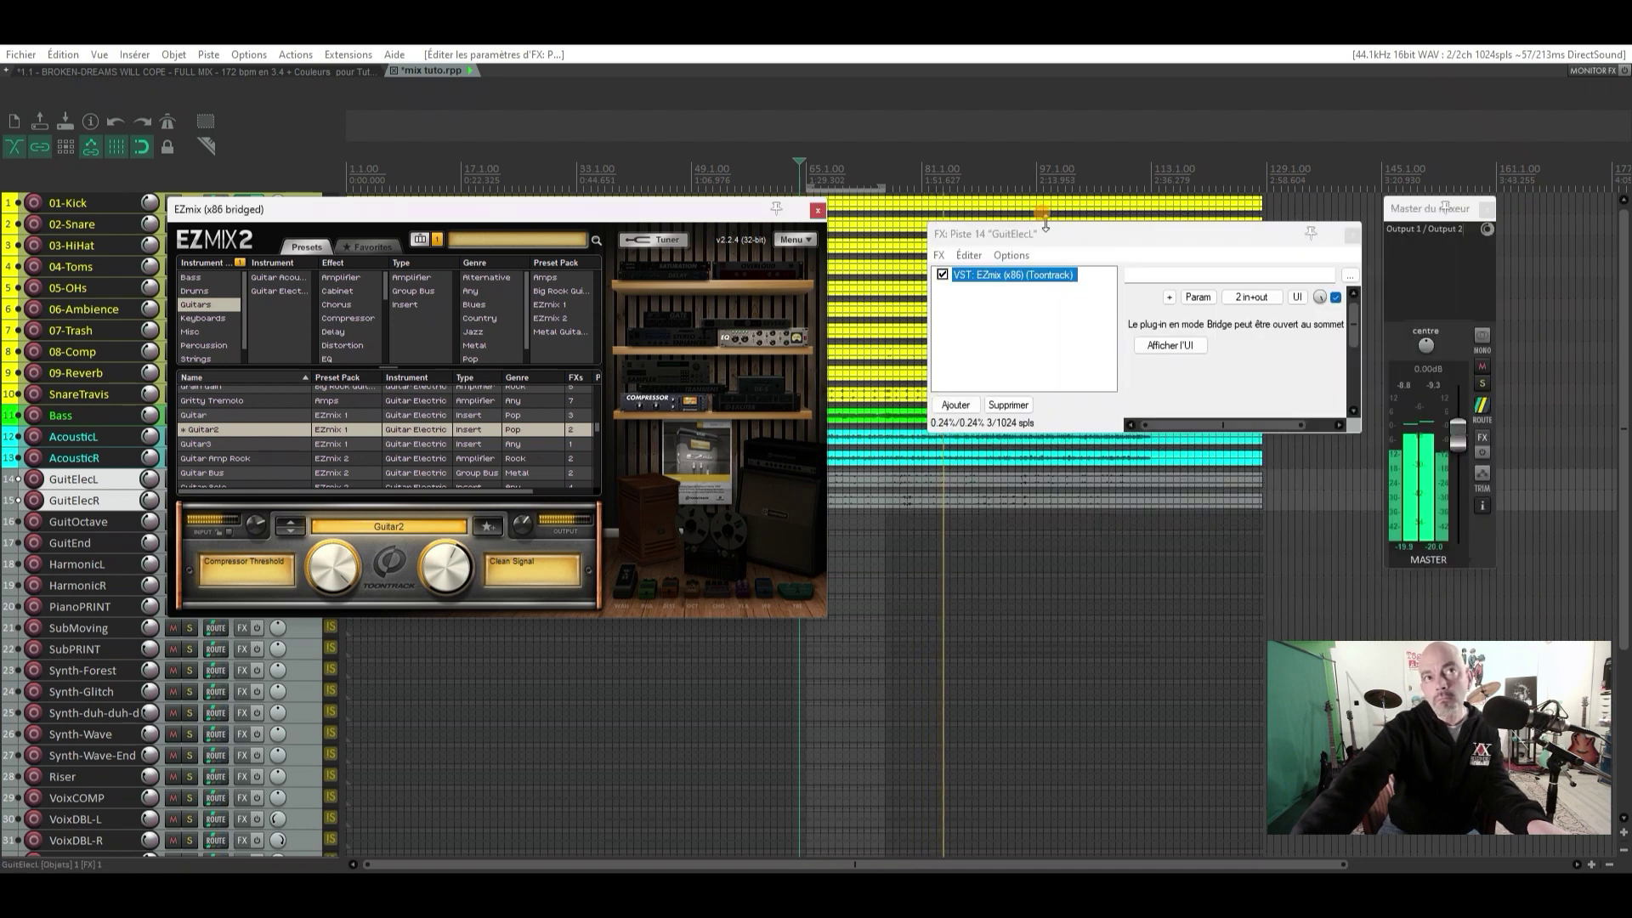
click(817, 210)
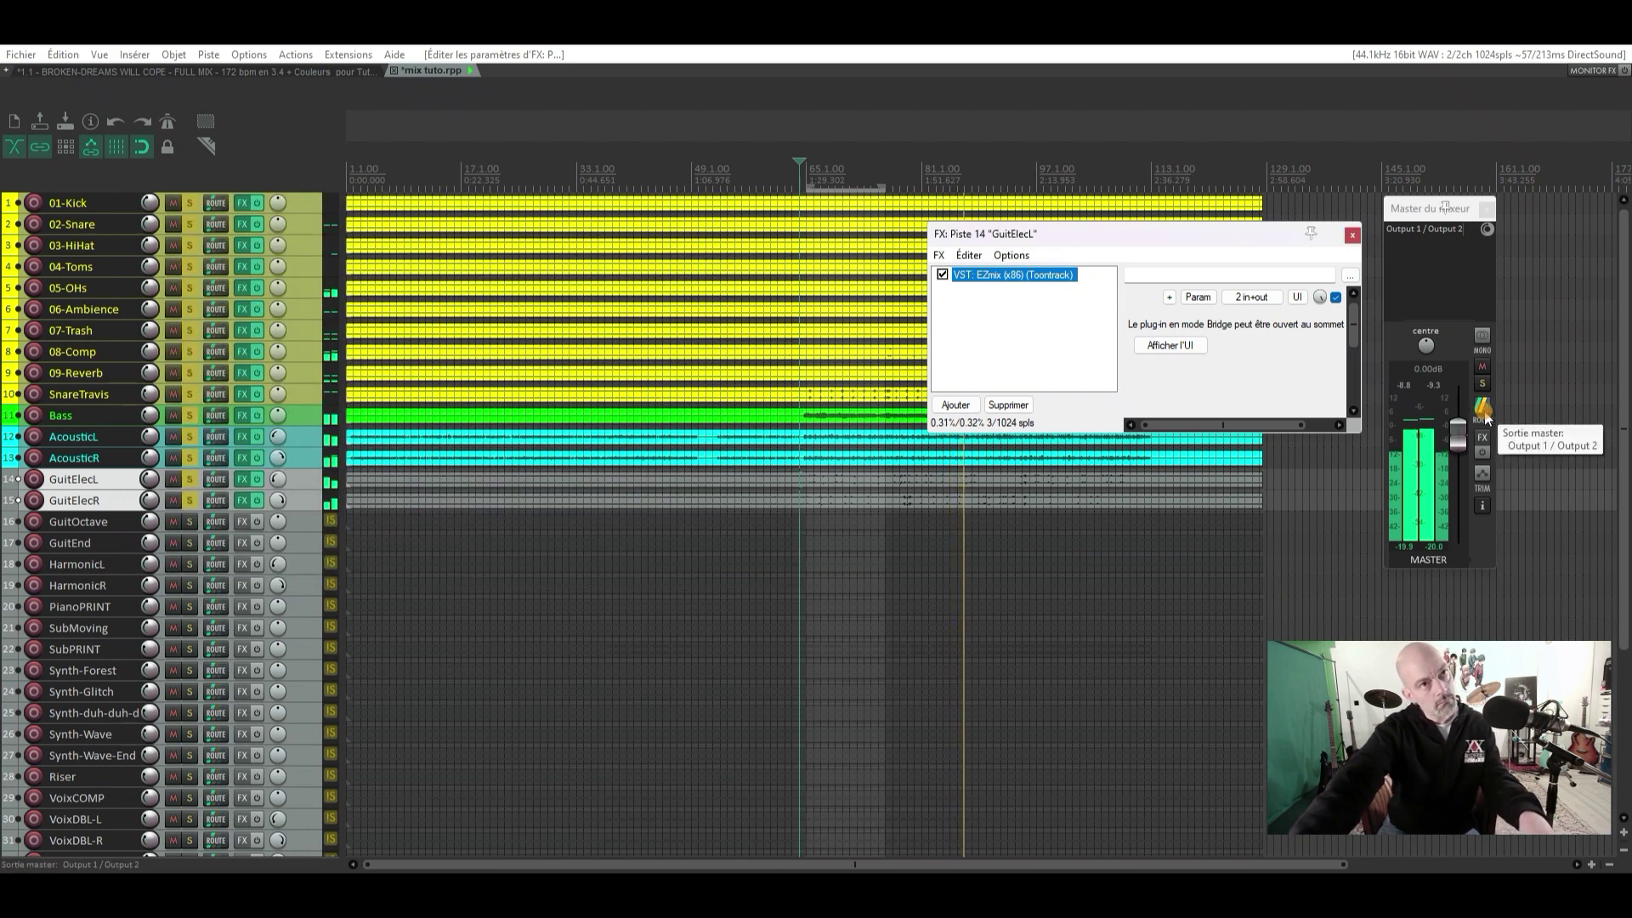
click(1344, 568)
key(space)
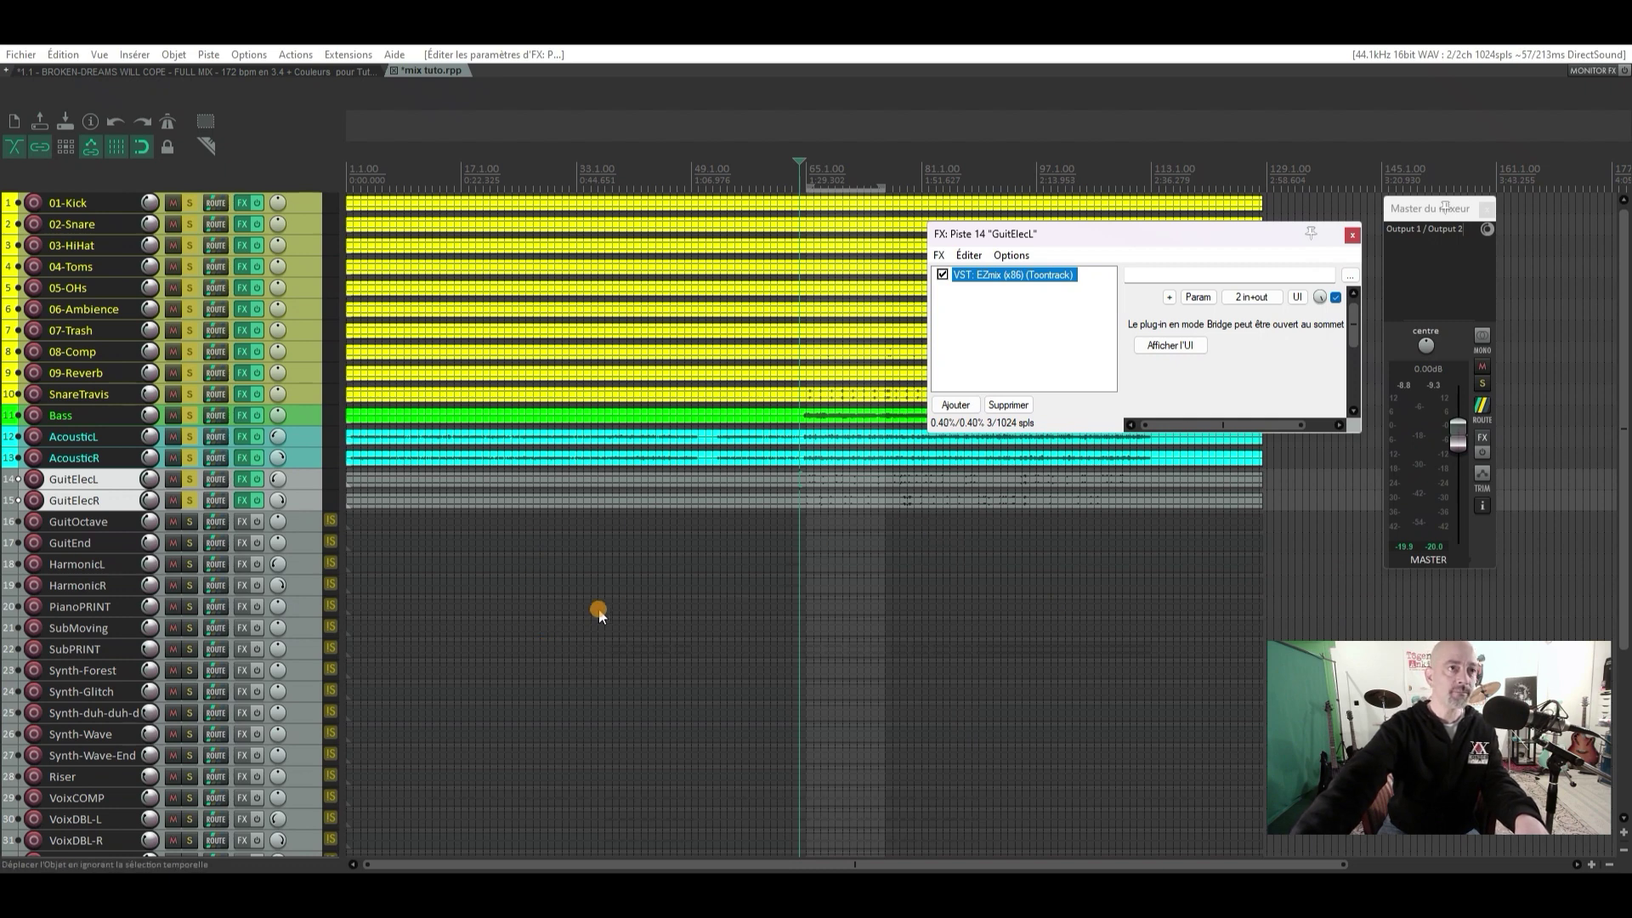
Play the mix while bypassing and re-enabling the effects of both electric guitar tracks to compare levels, ending with them enabled
key(space)
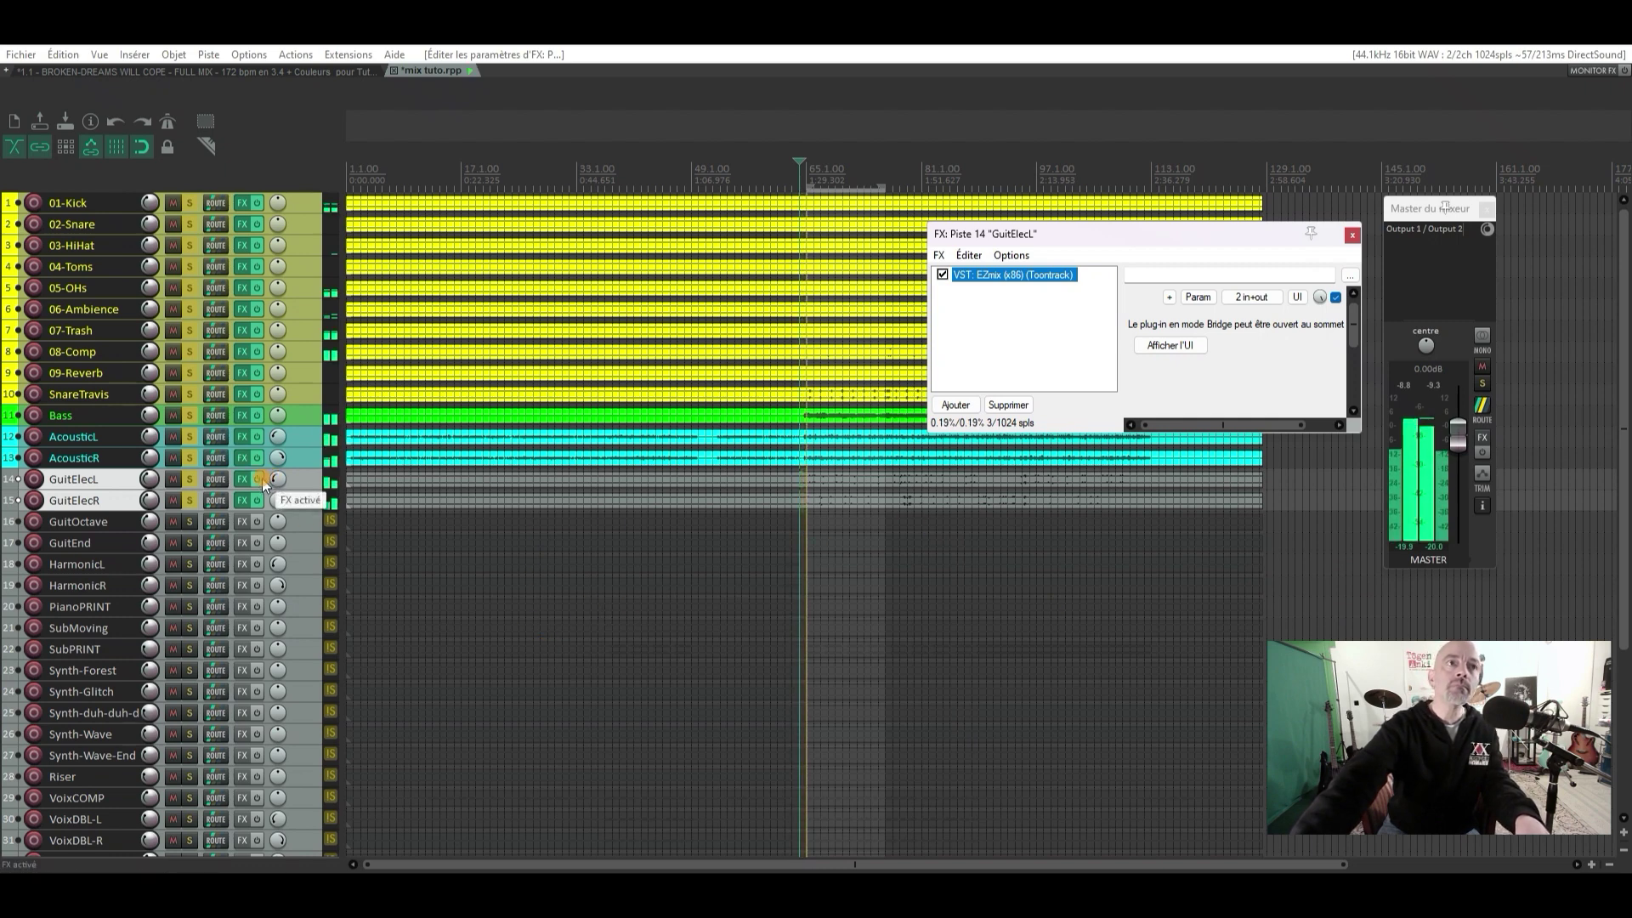
click(260, 479)
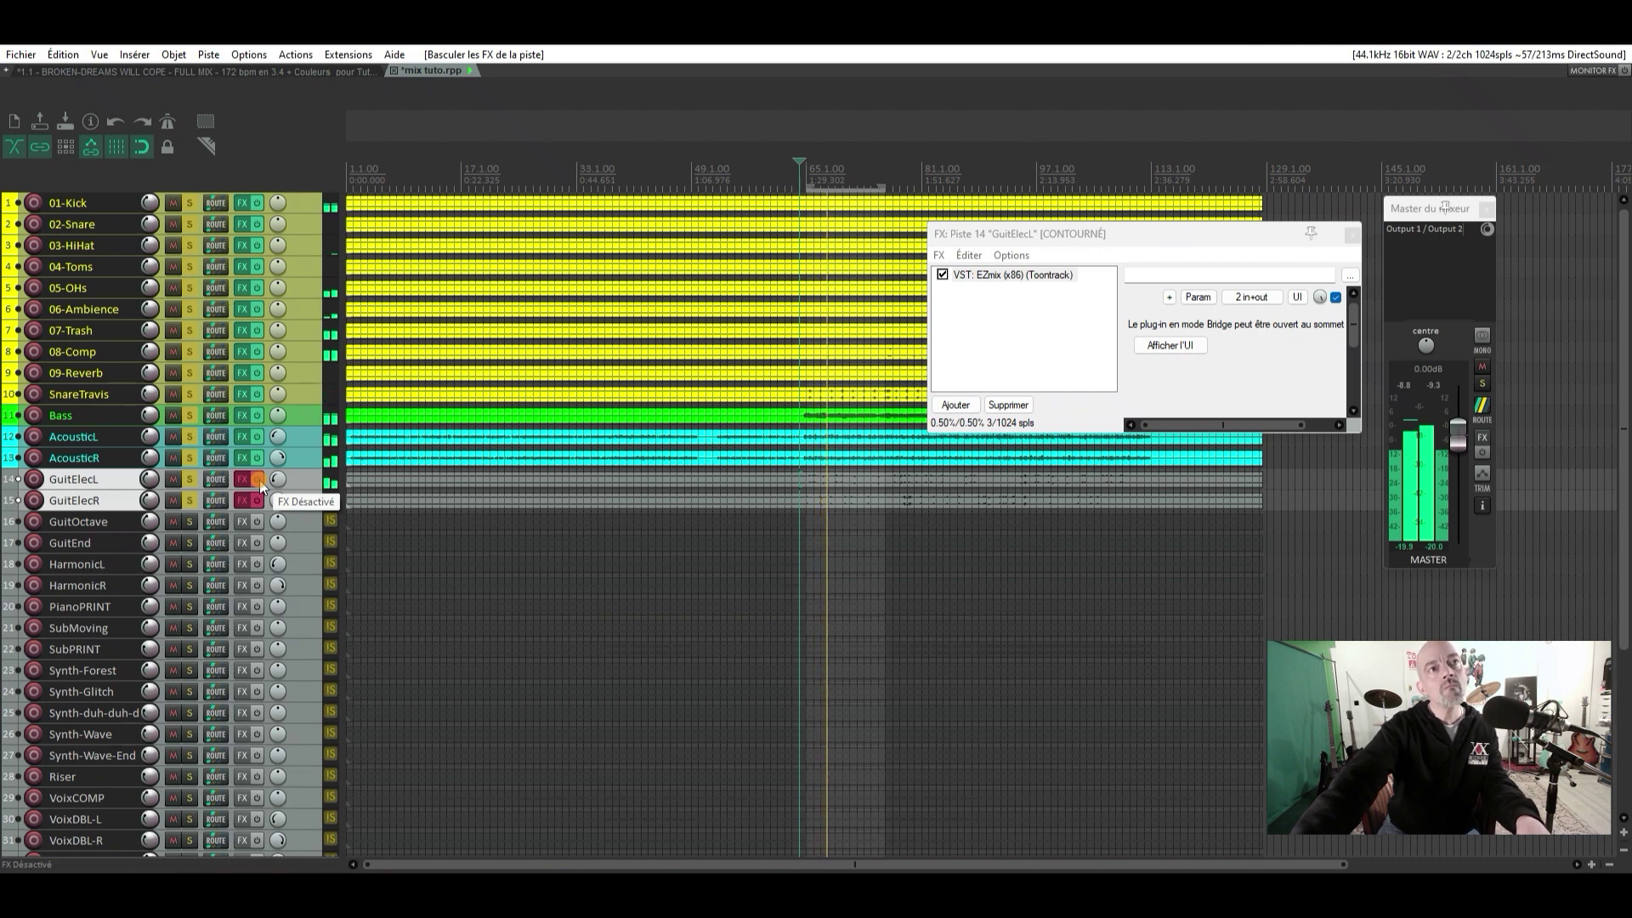
click(259, 480)
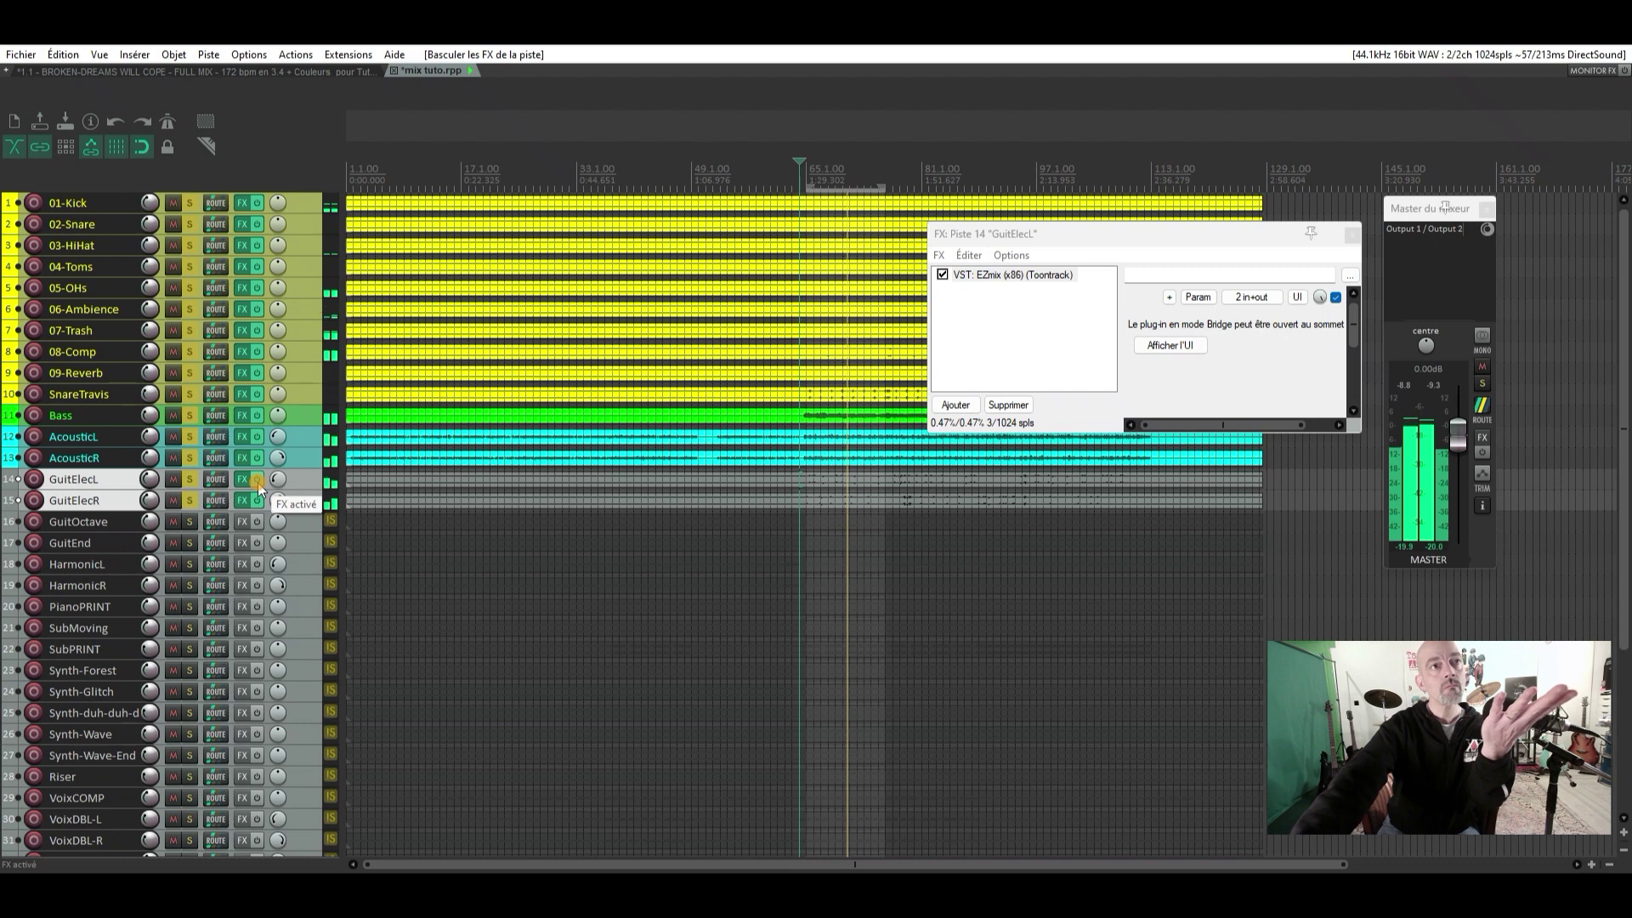
click(258, 480)
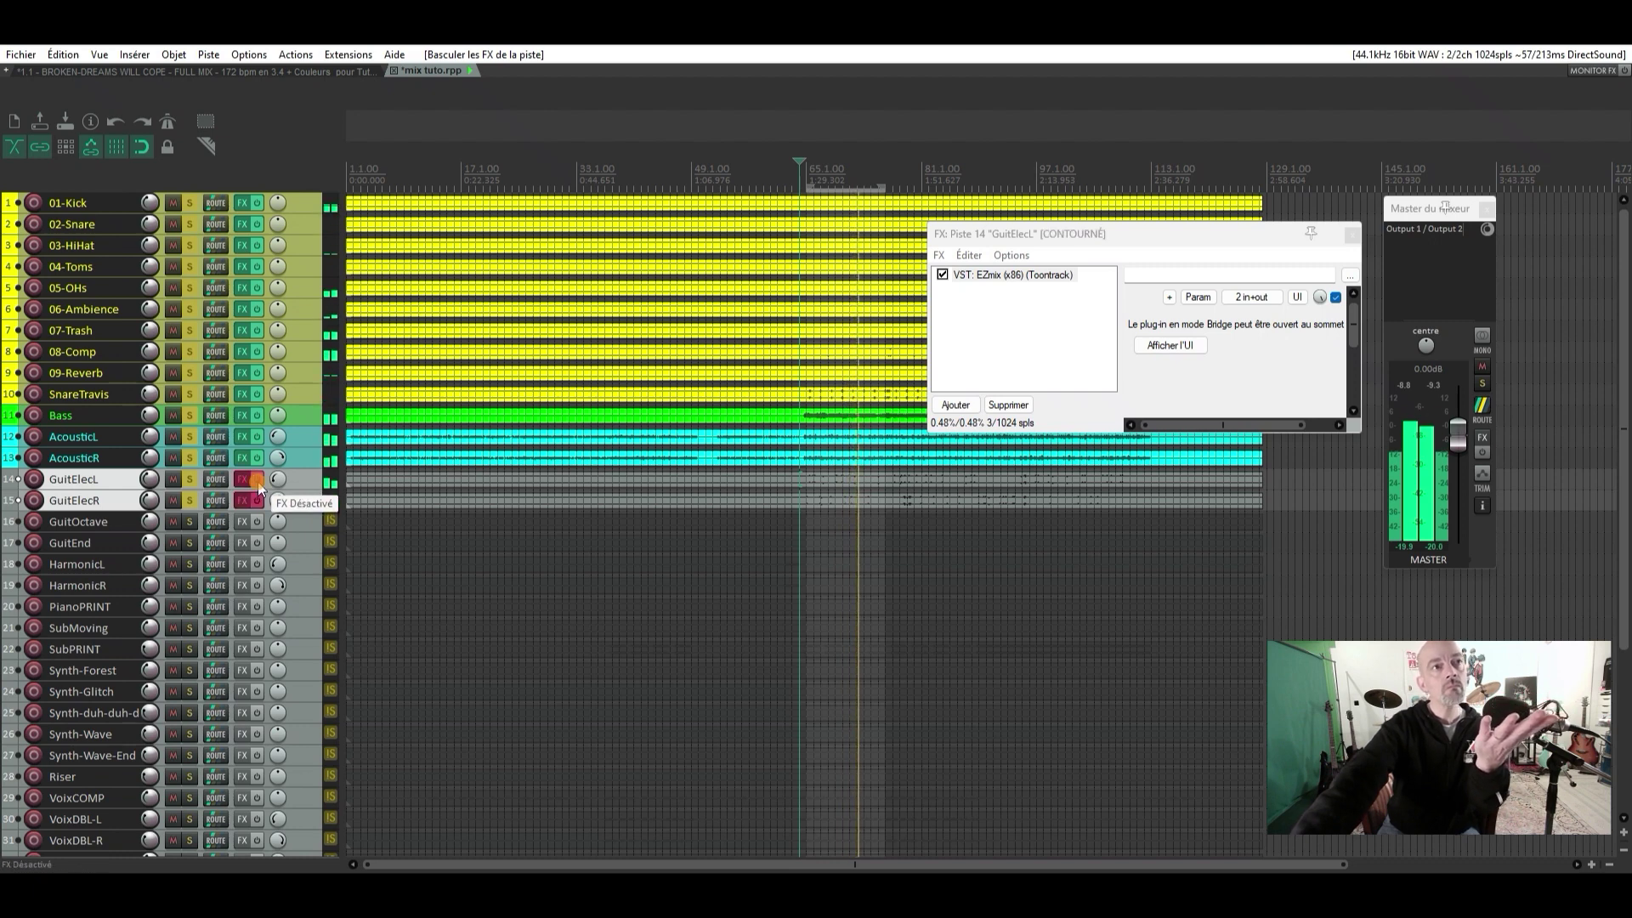
click(257, 481)
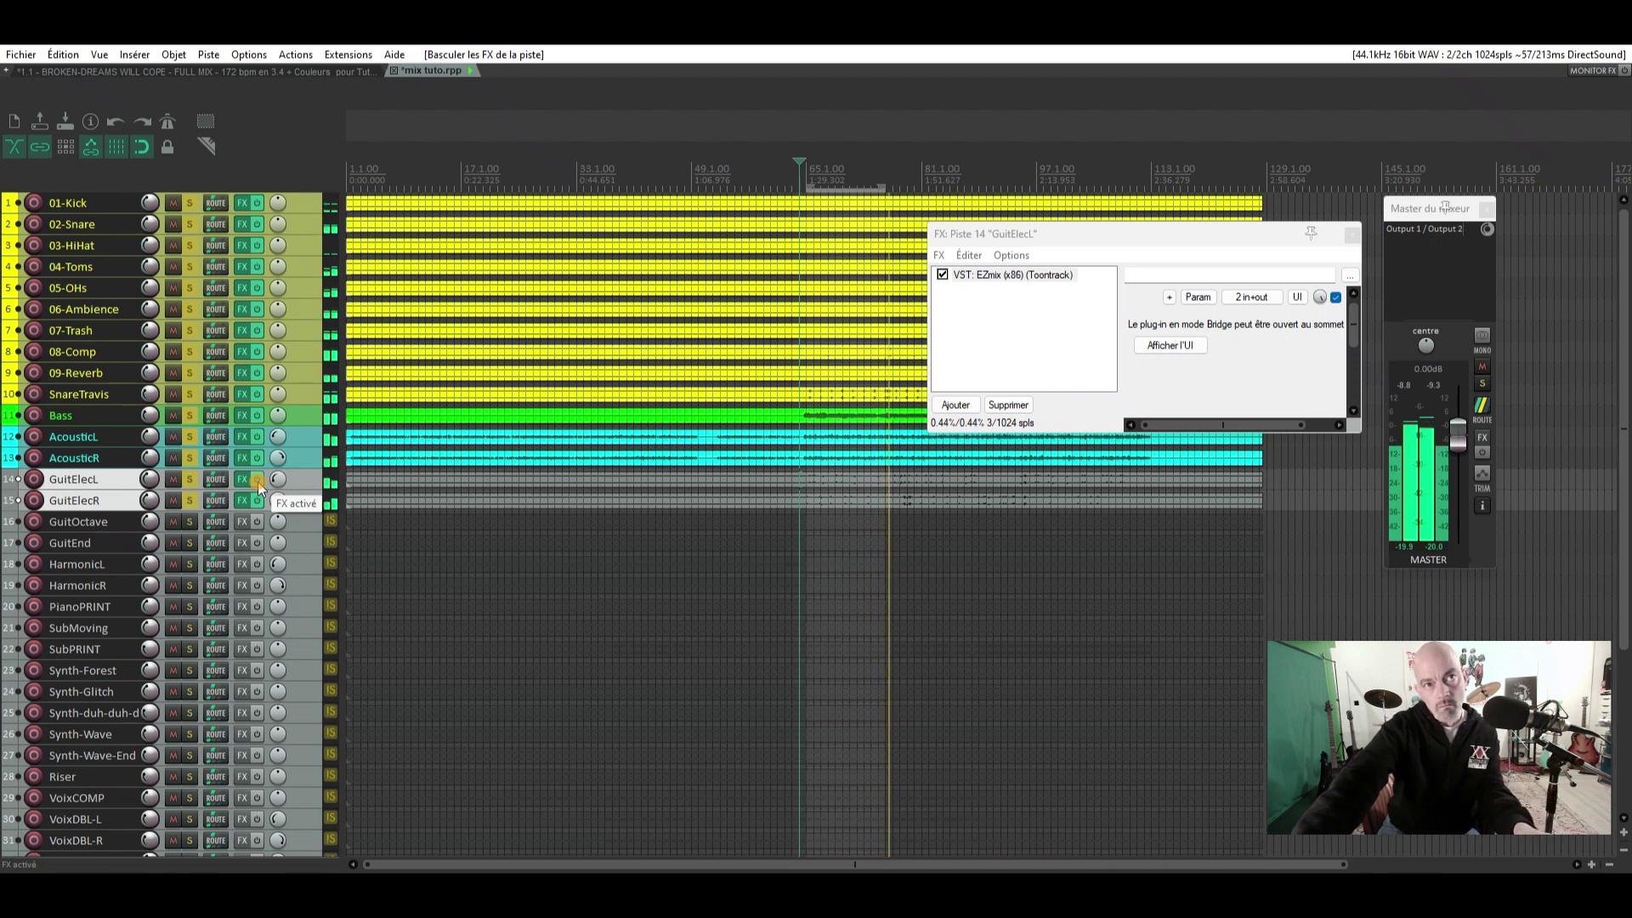
key(space)
click(333, 468)
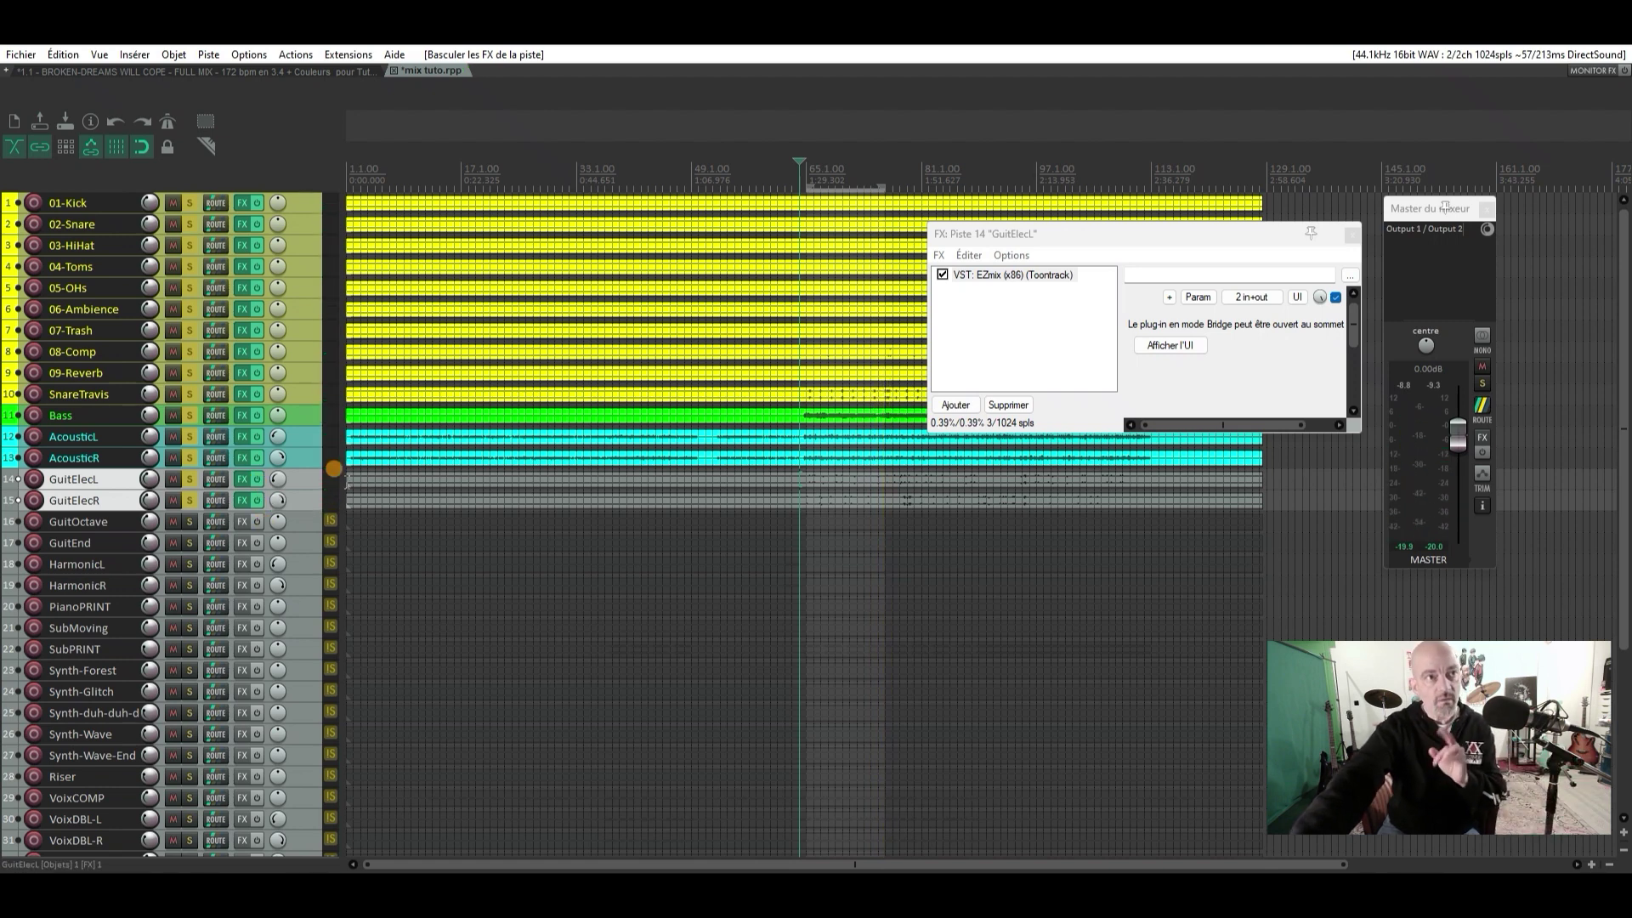
Add the ReaXcomp multiband compressor from the Dynamics category to the GuitElecL track after EZmix
click(308, 478)
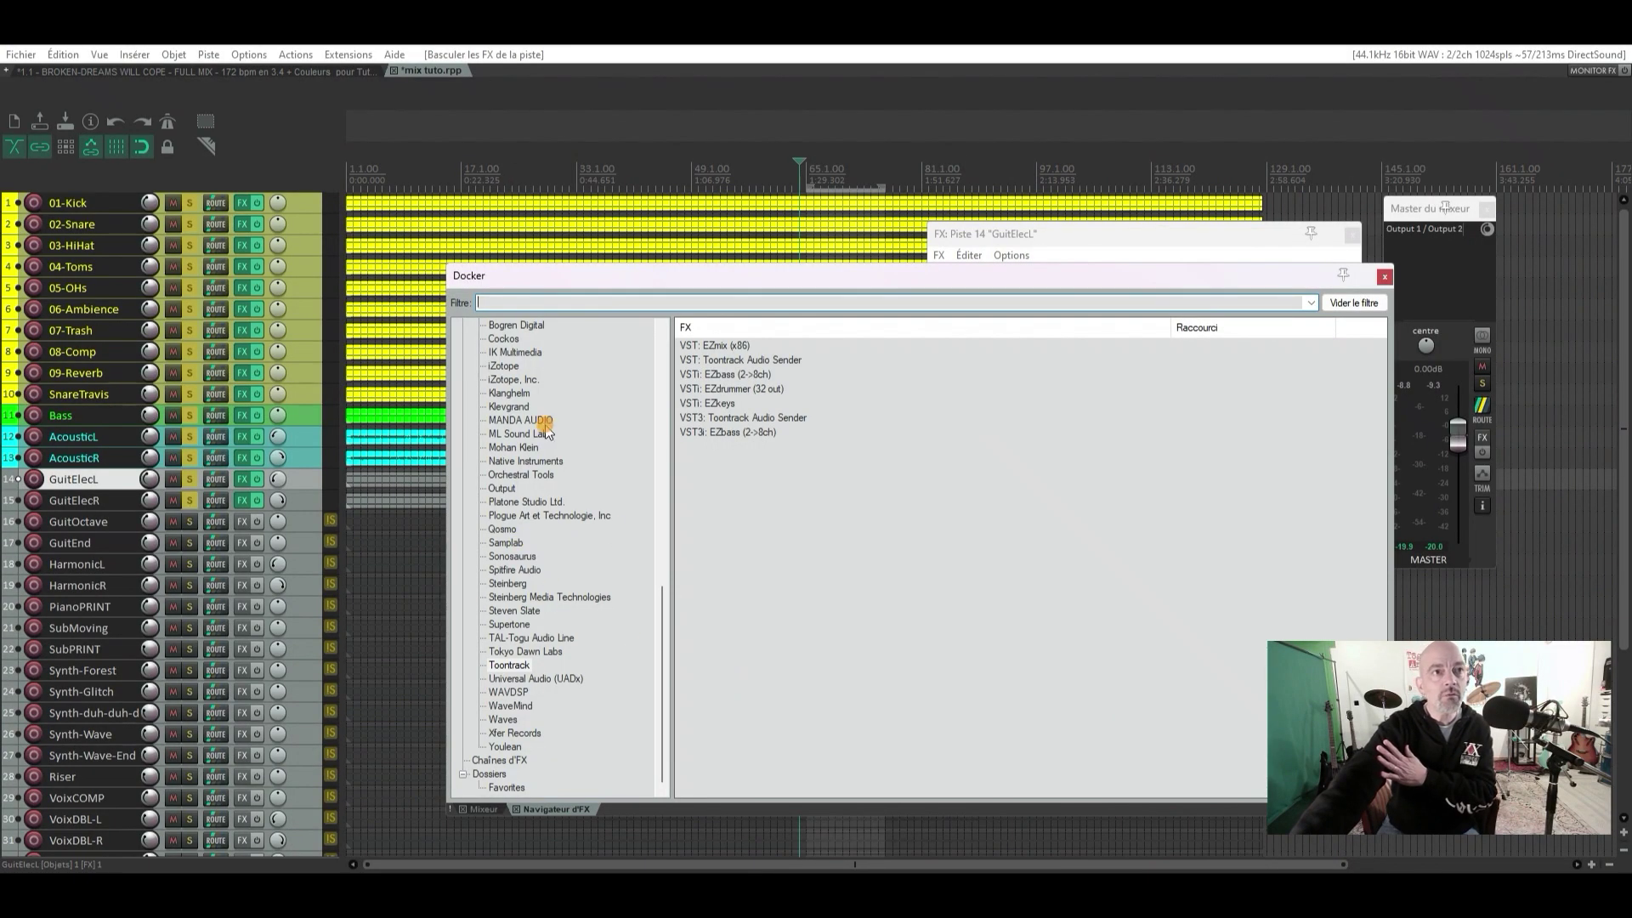
scroll(545, 432, up, 9)
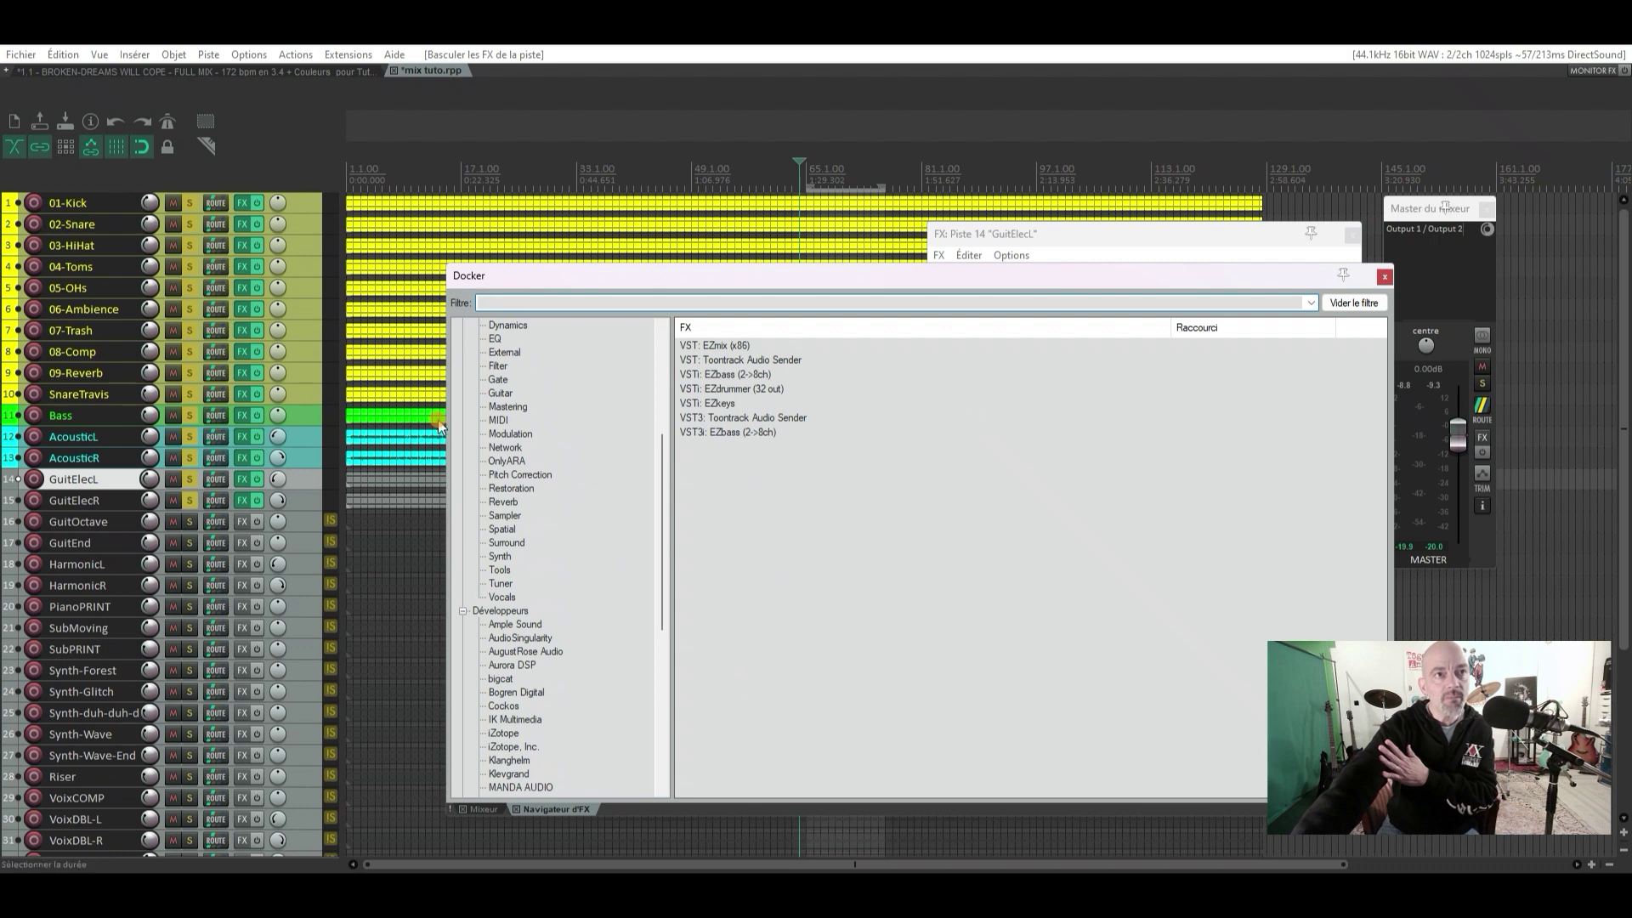
scroll(545, 432, up, 2)
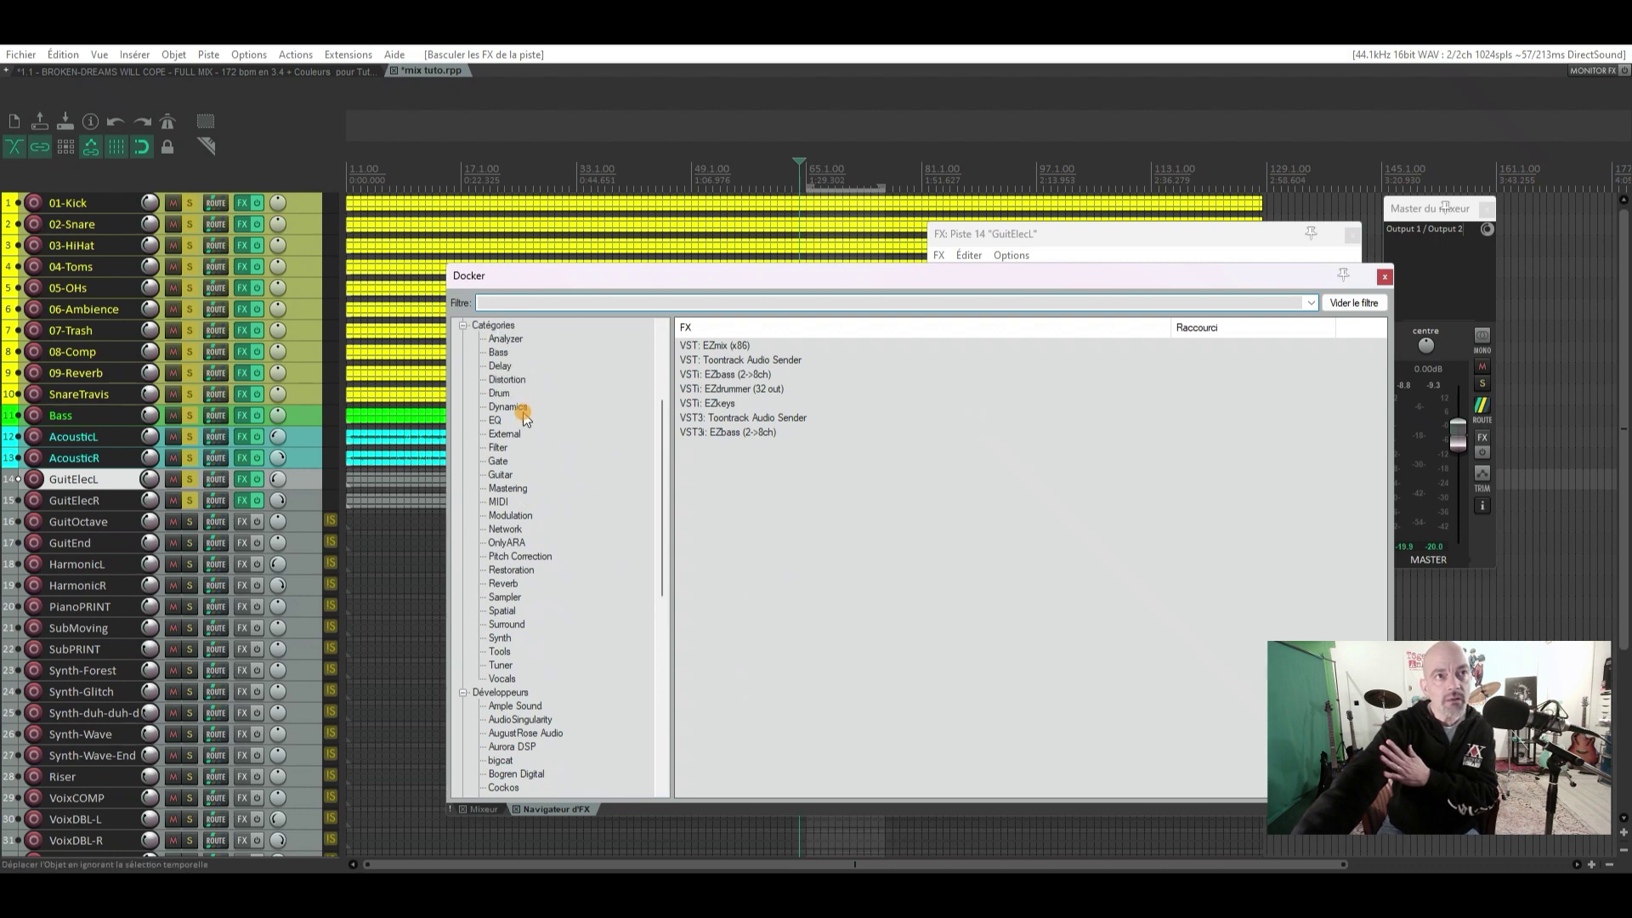
click(522, 407)
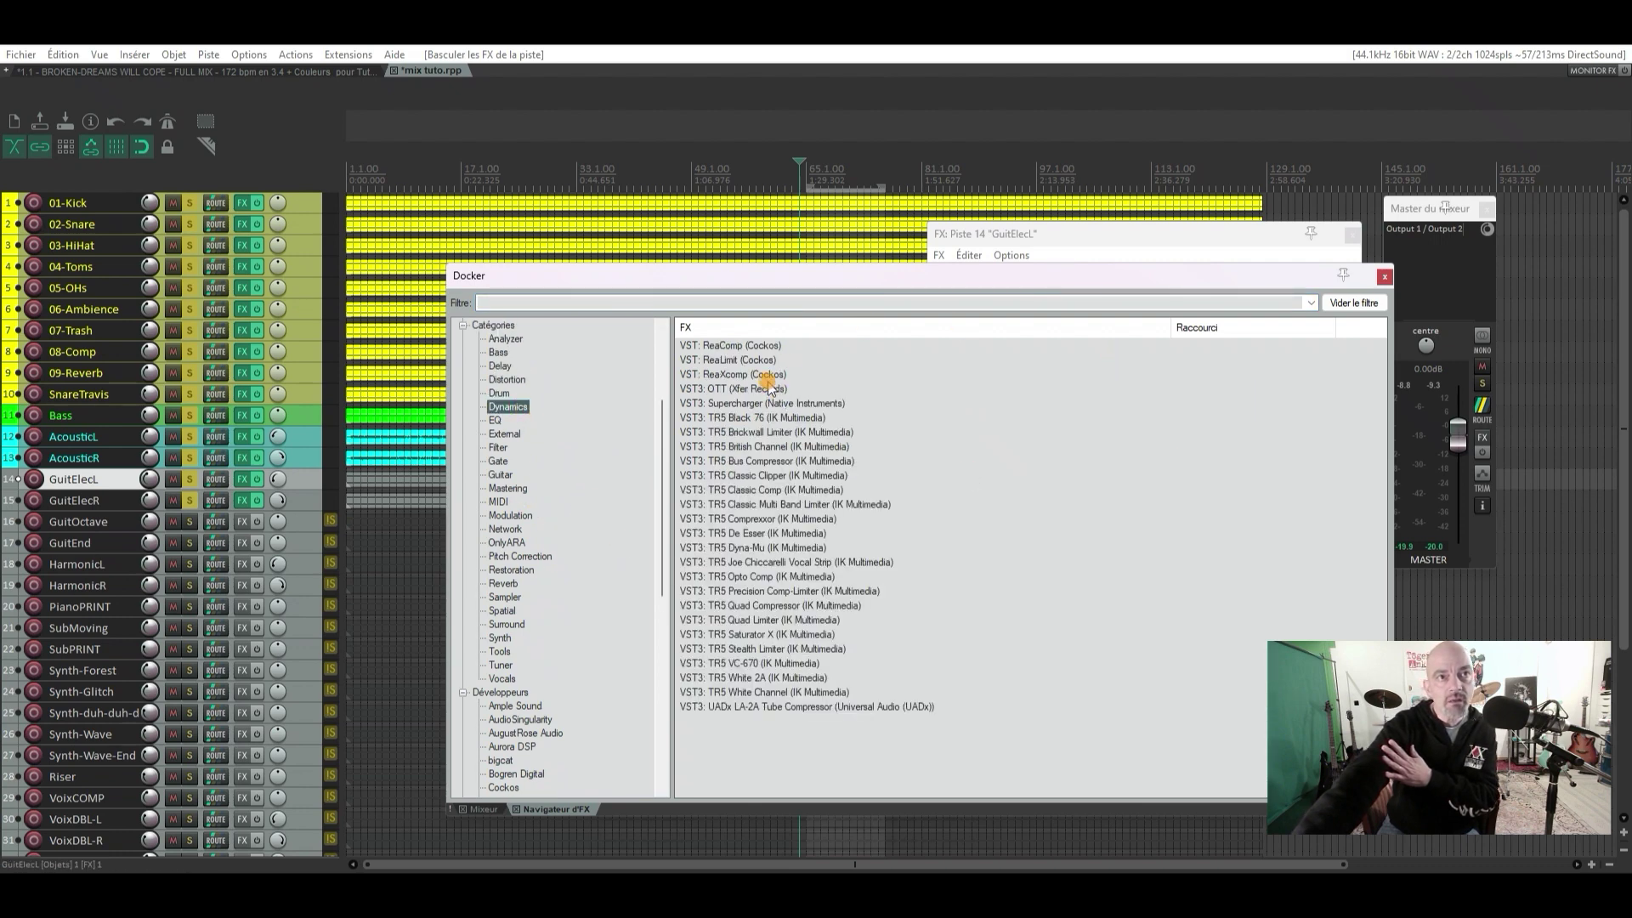
double_click(749, 374)
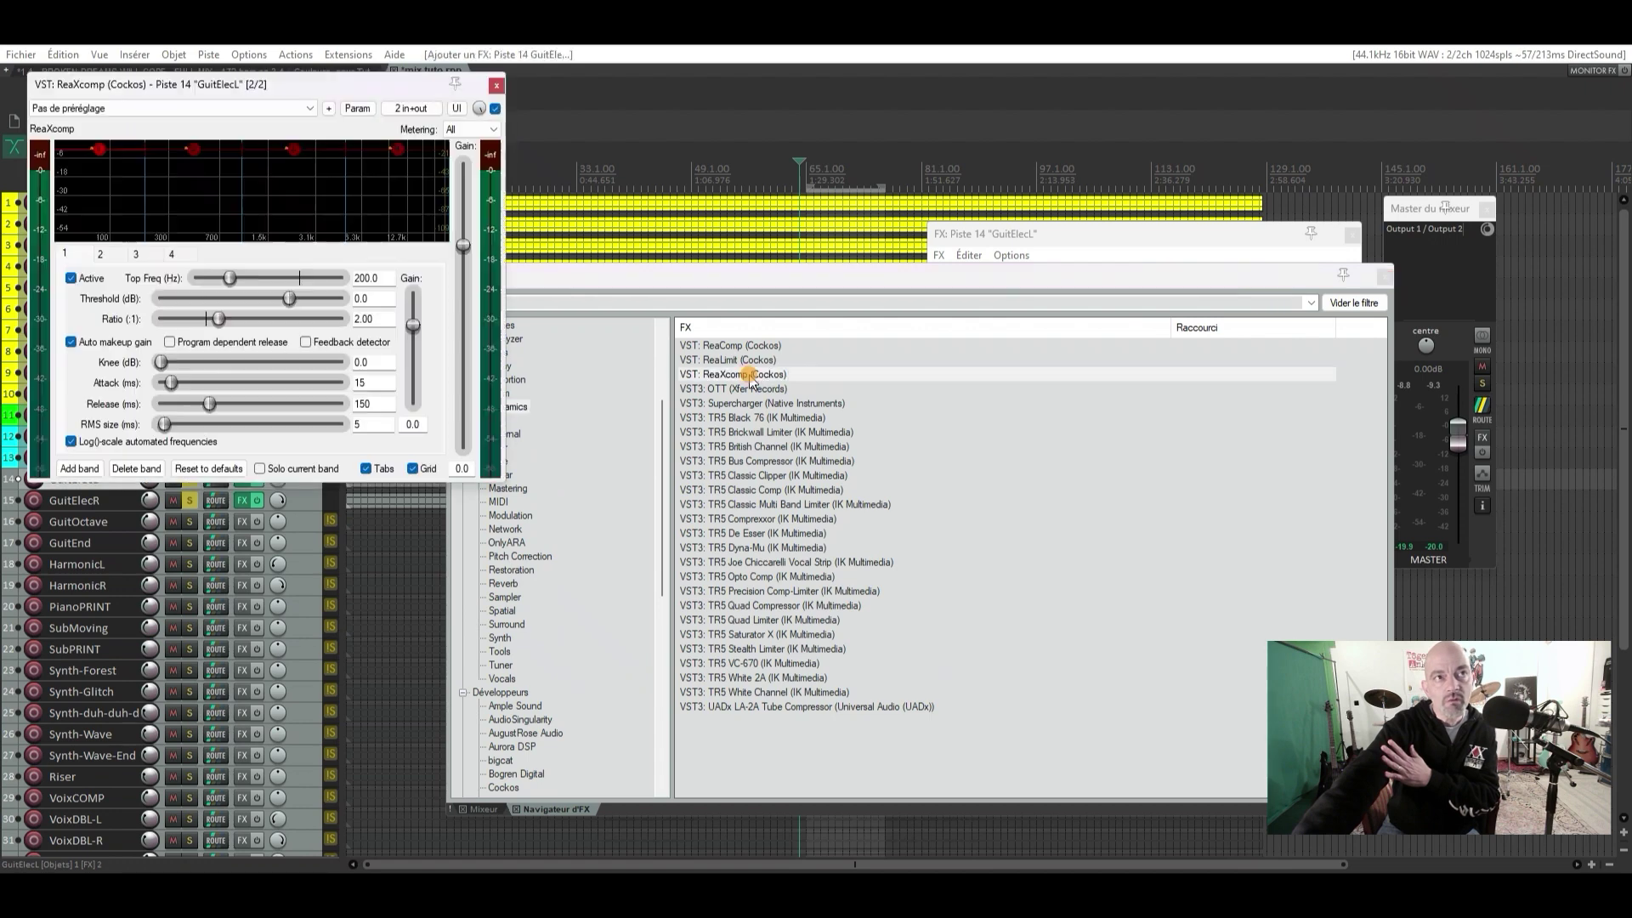
Close the GuitElecL FX chain and the FX browser, keeping only the ReaXcomp window open over the arrangement
drag(353, 91, 877, 277)
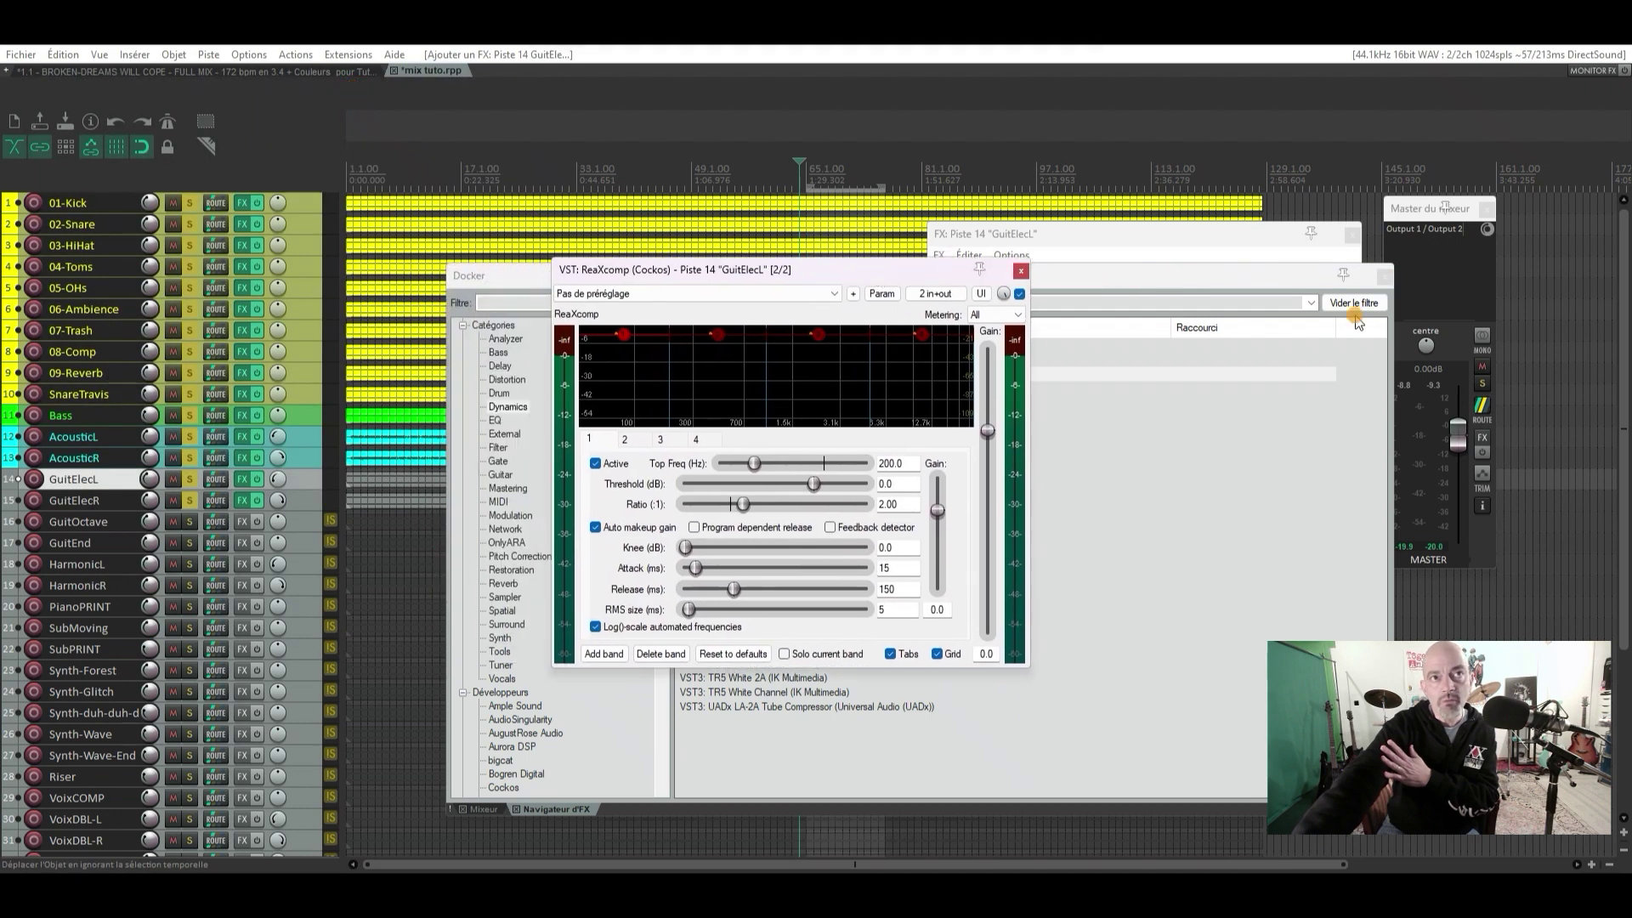
click(1364, 304)
click(1363, 280)
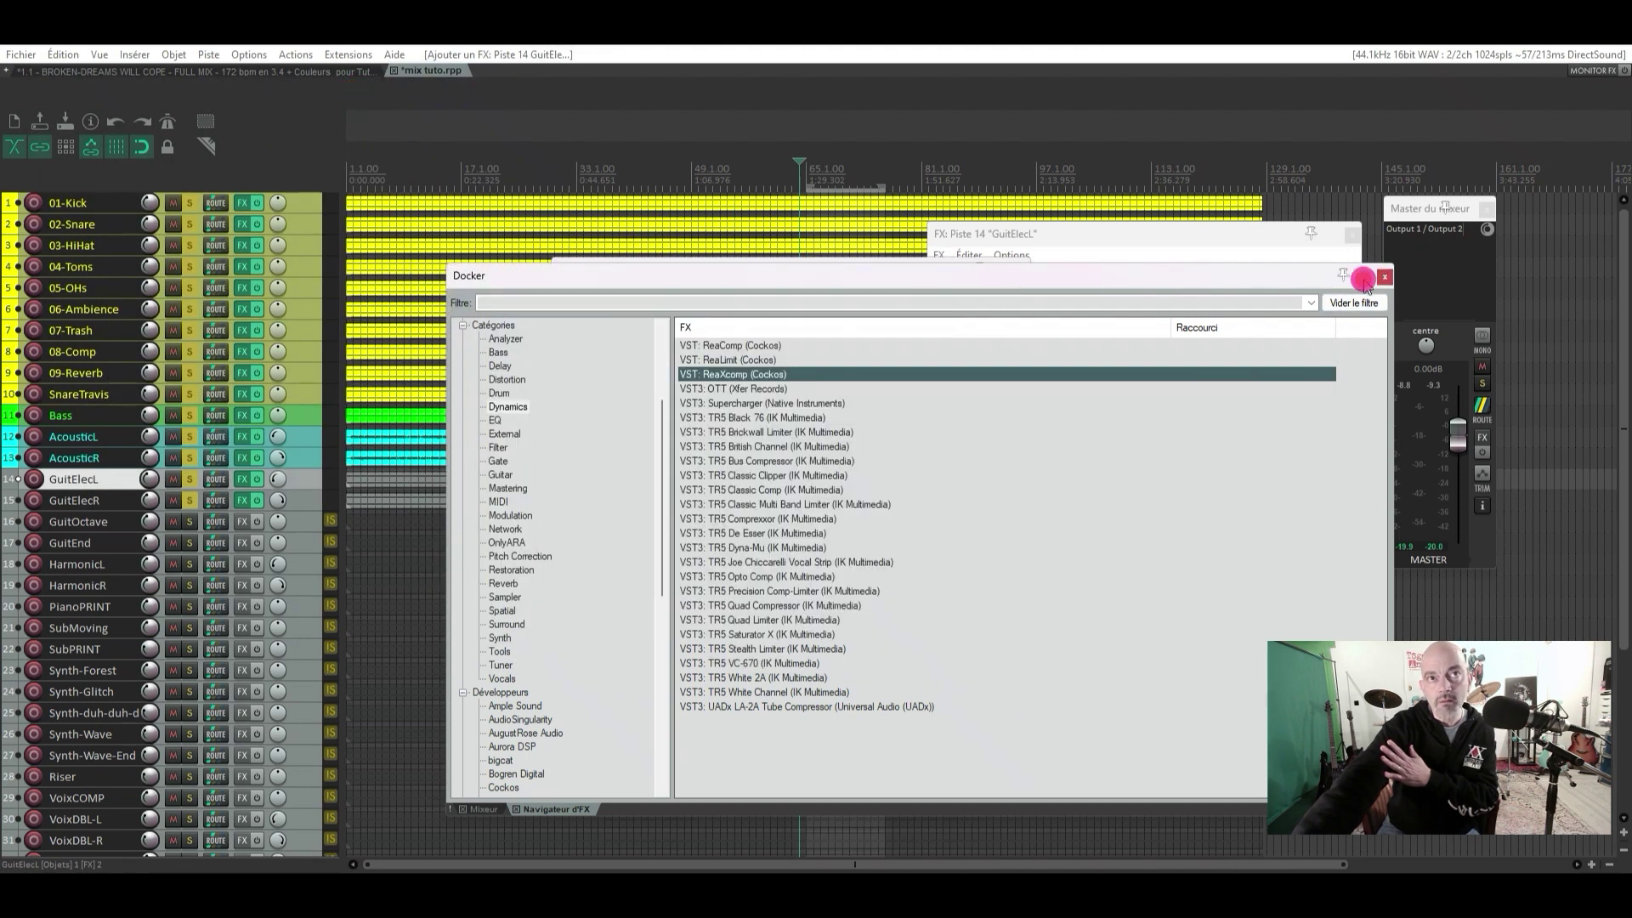
click(1350, 236)
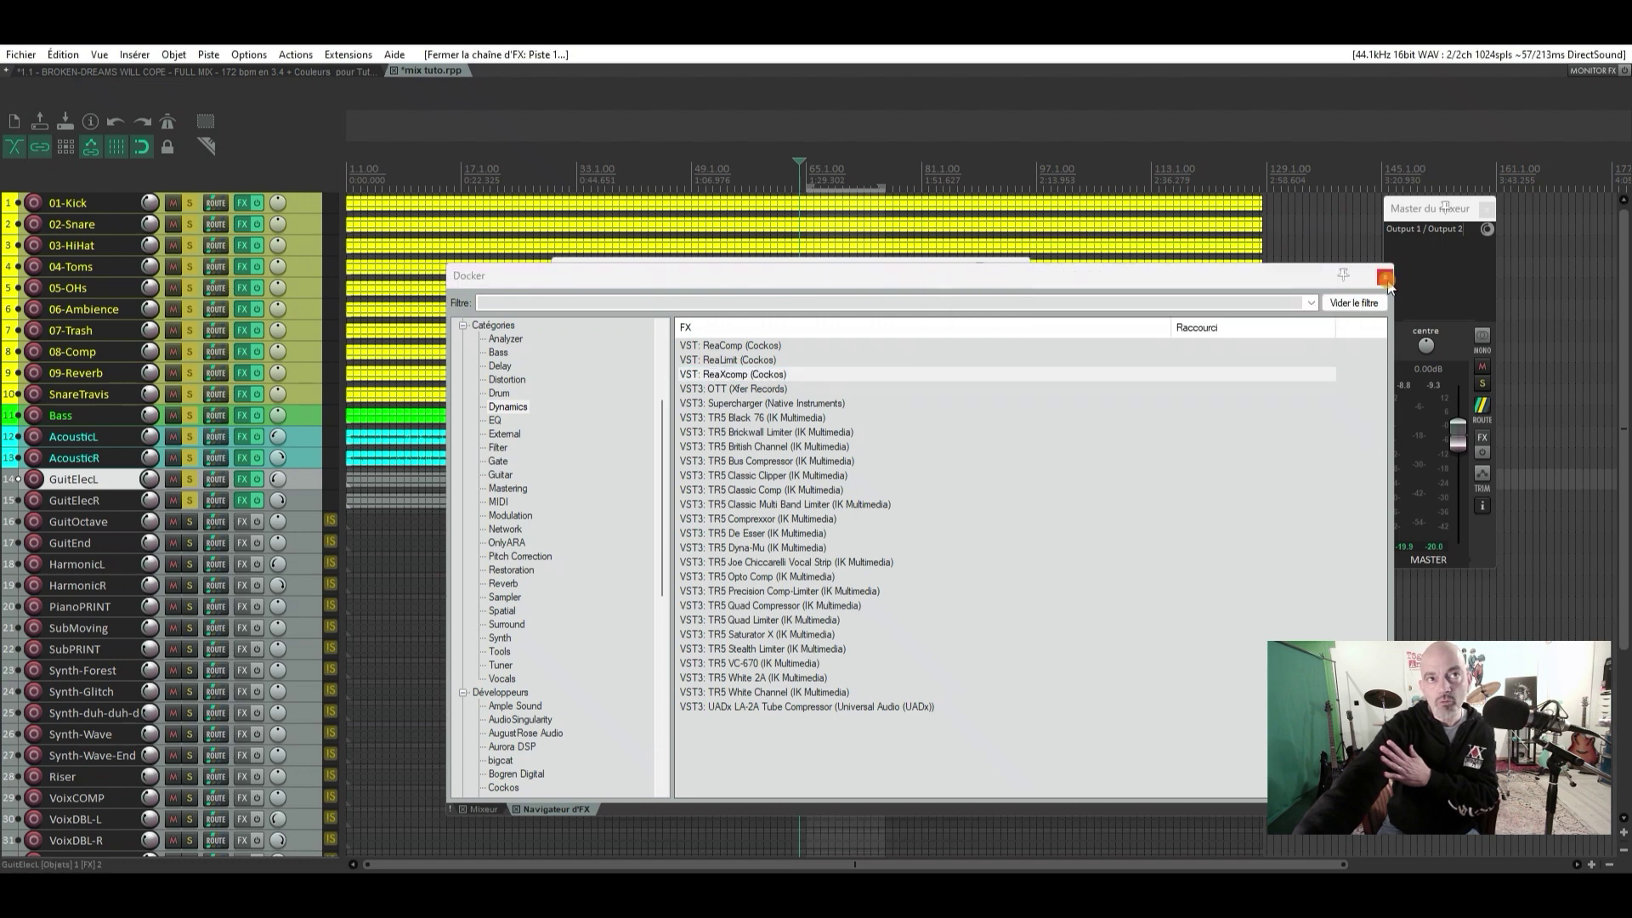
click(1385, 278)
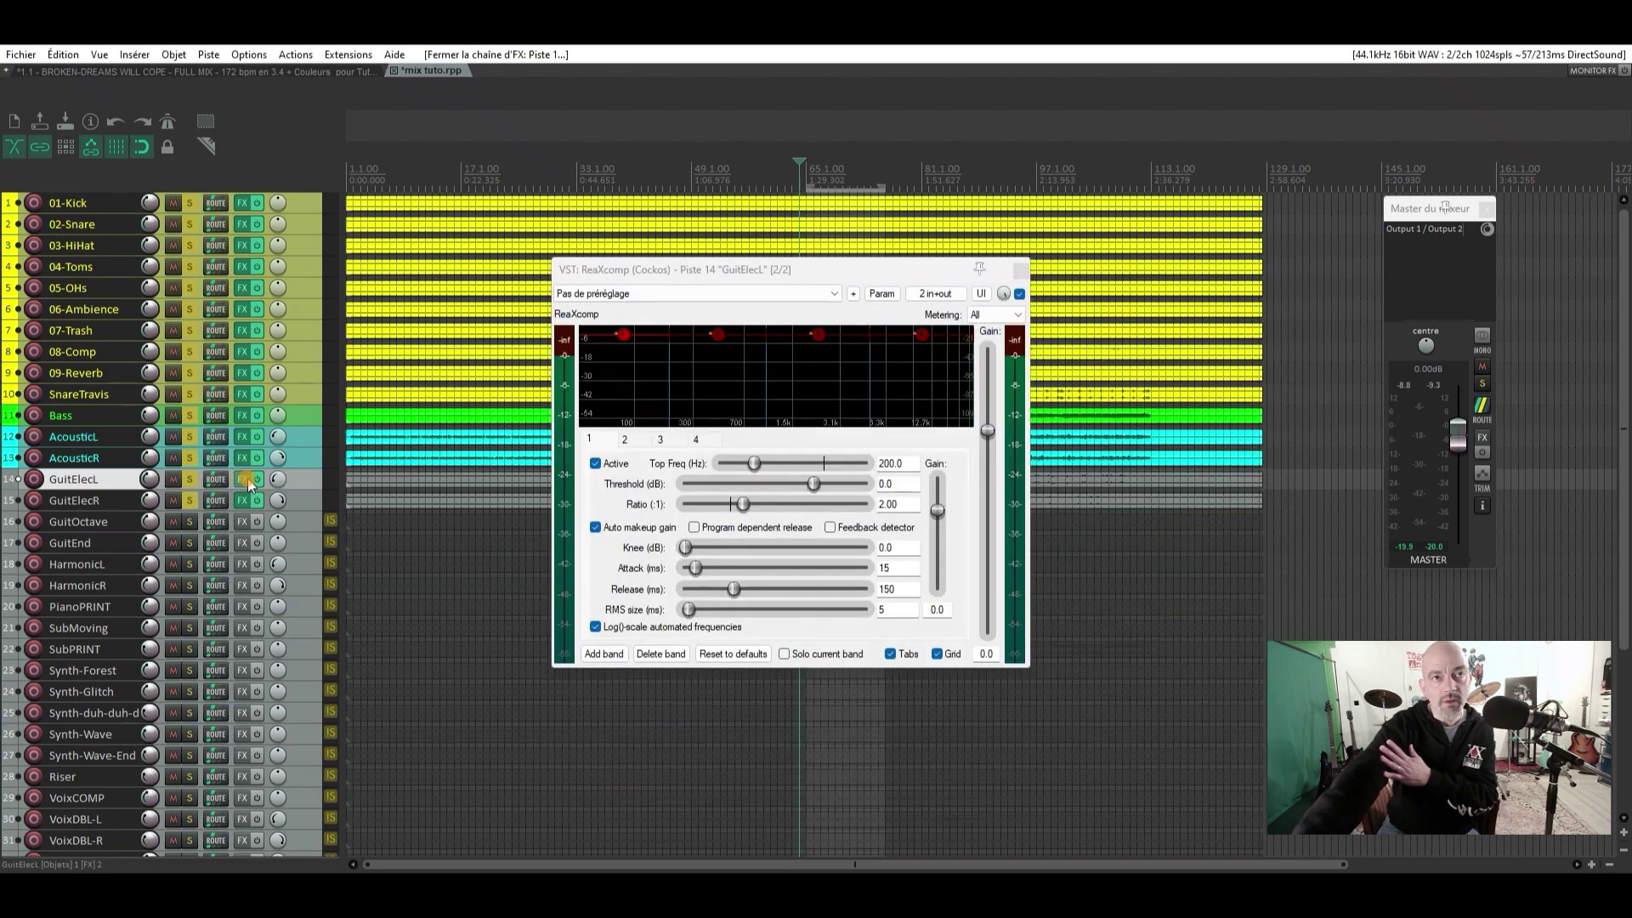
drag(876, 270, 1160, 273)
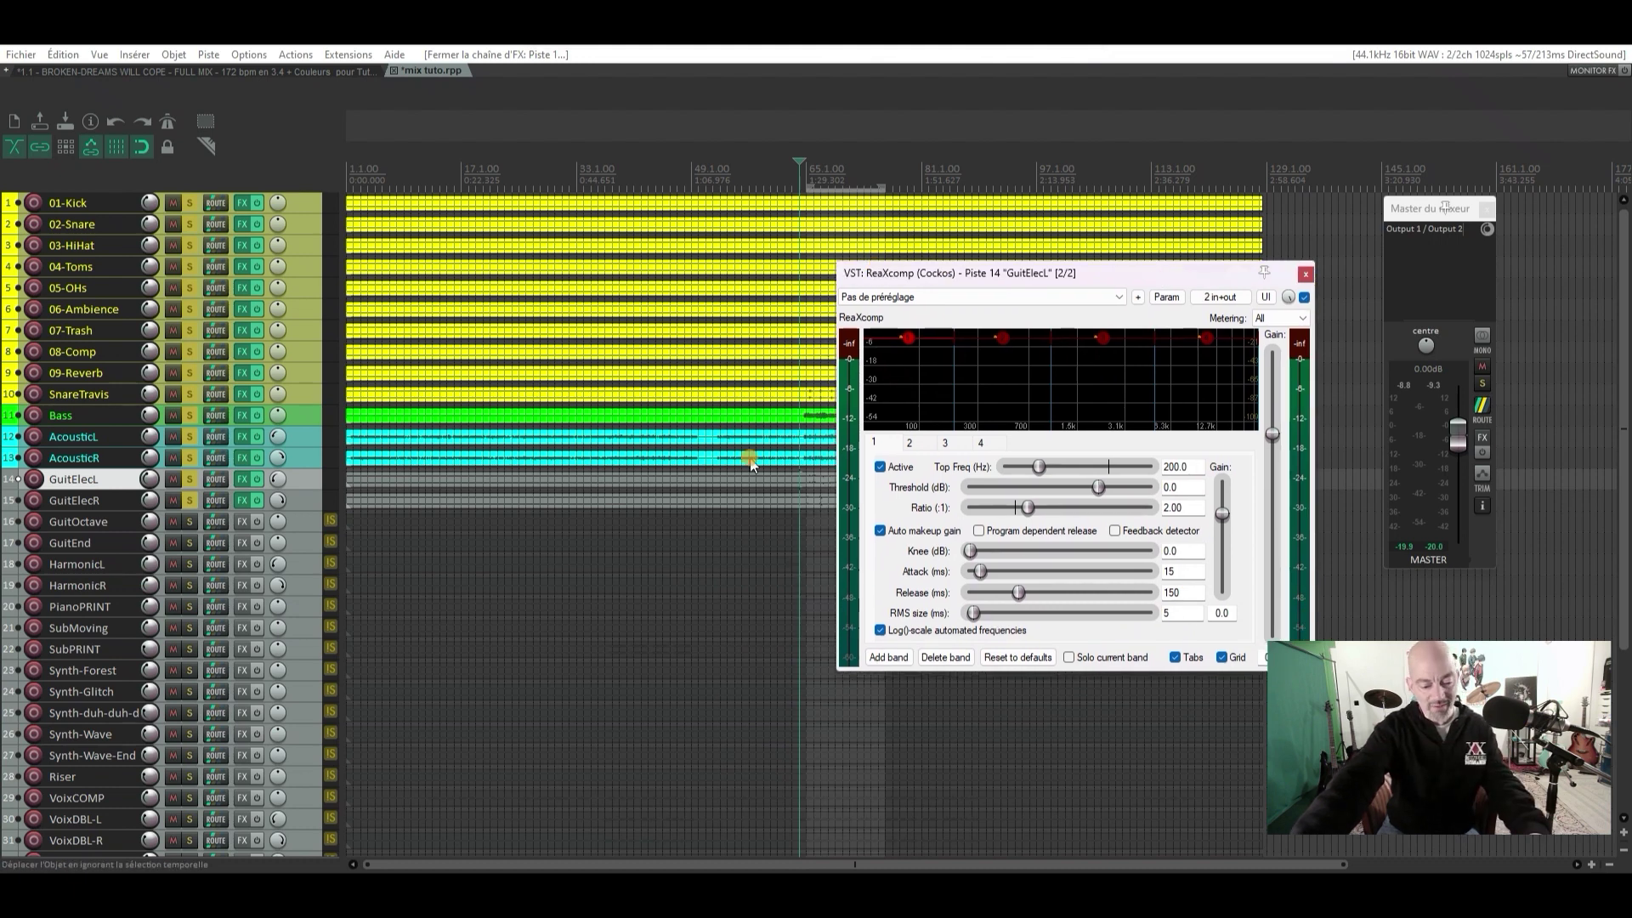
Start playback, deactivate band 1 of ReaXcomp on GuitElecL and set its top frequency to 100 Hz
key(space)
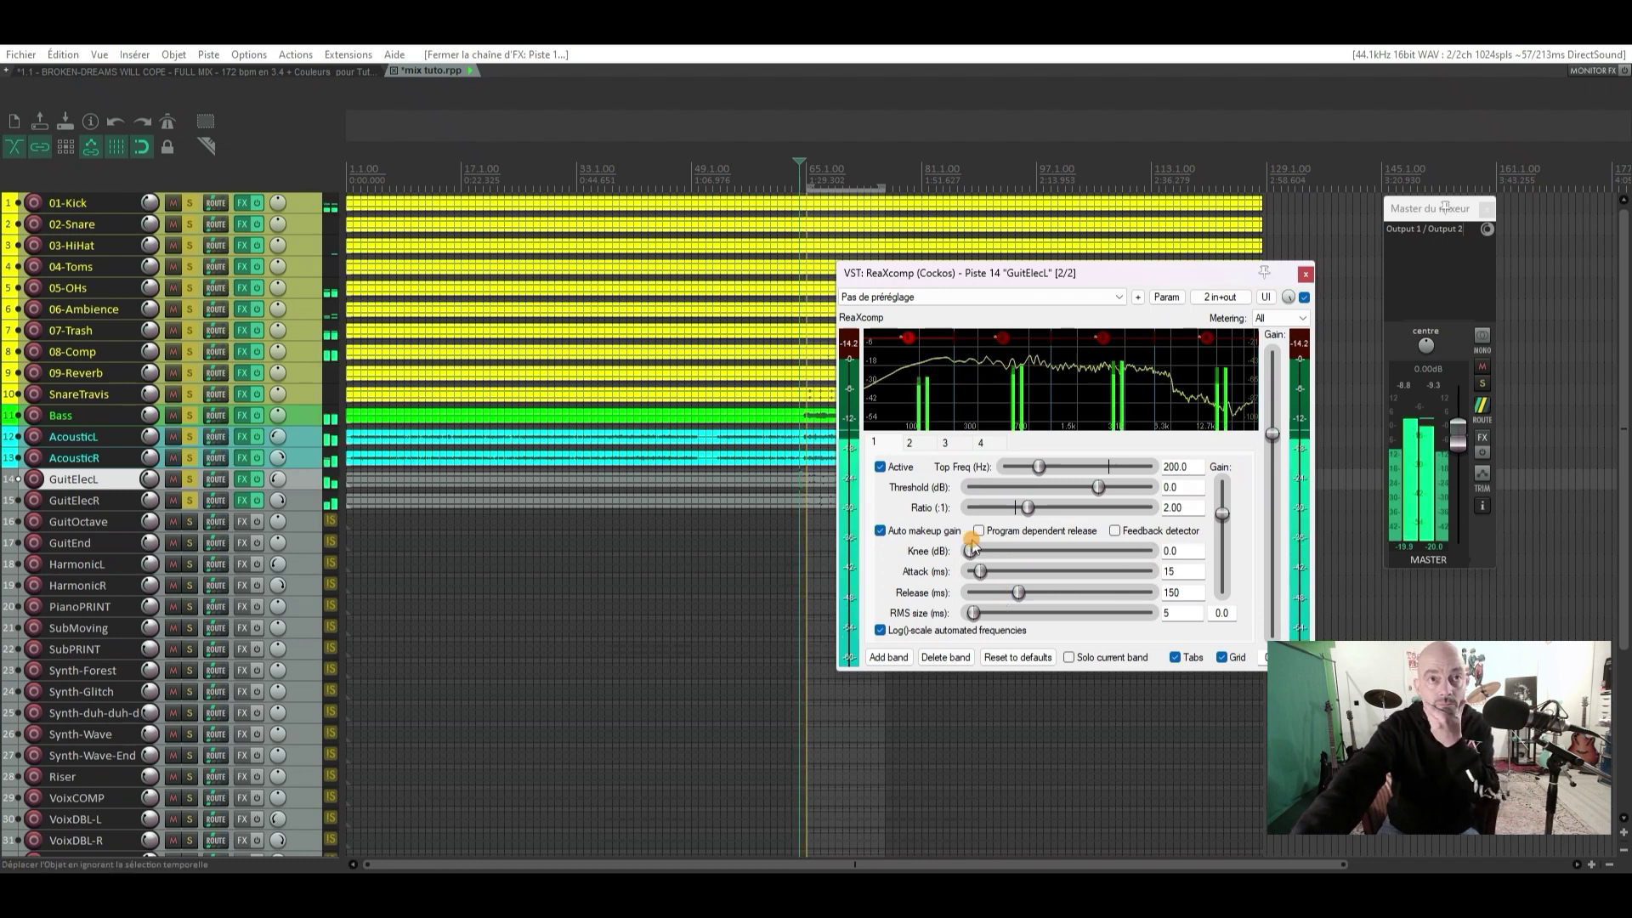
click(886, 473)
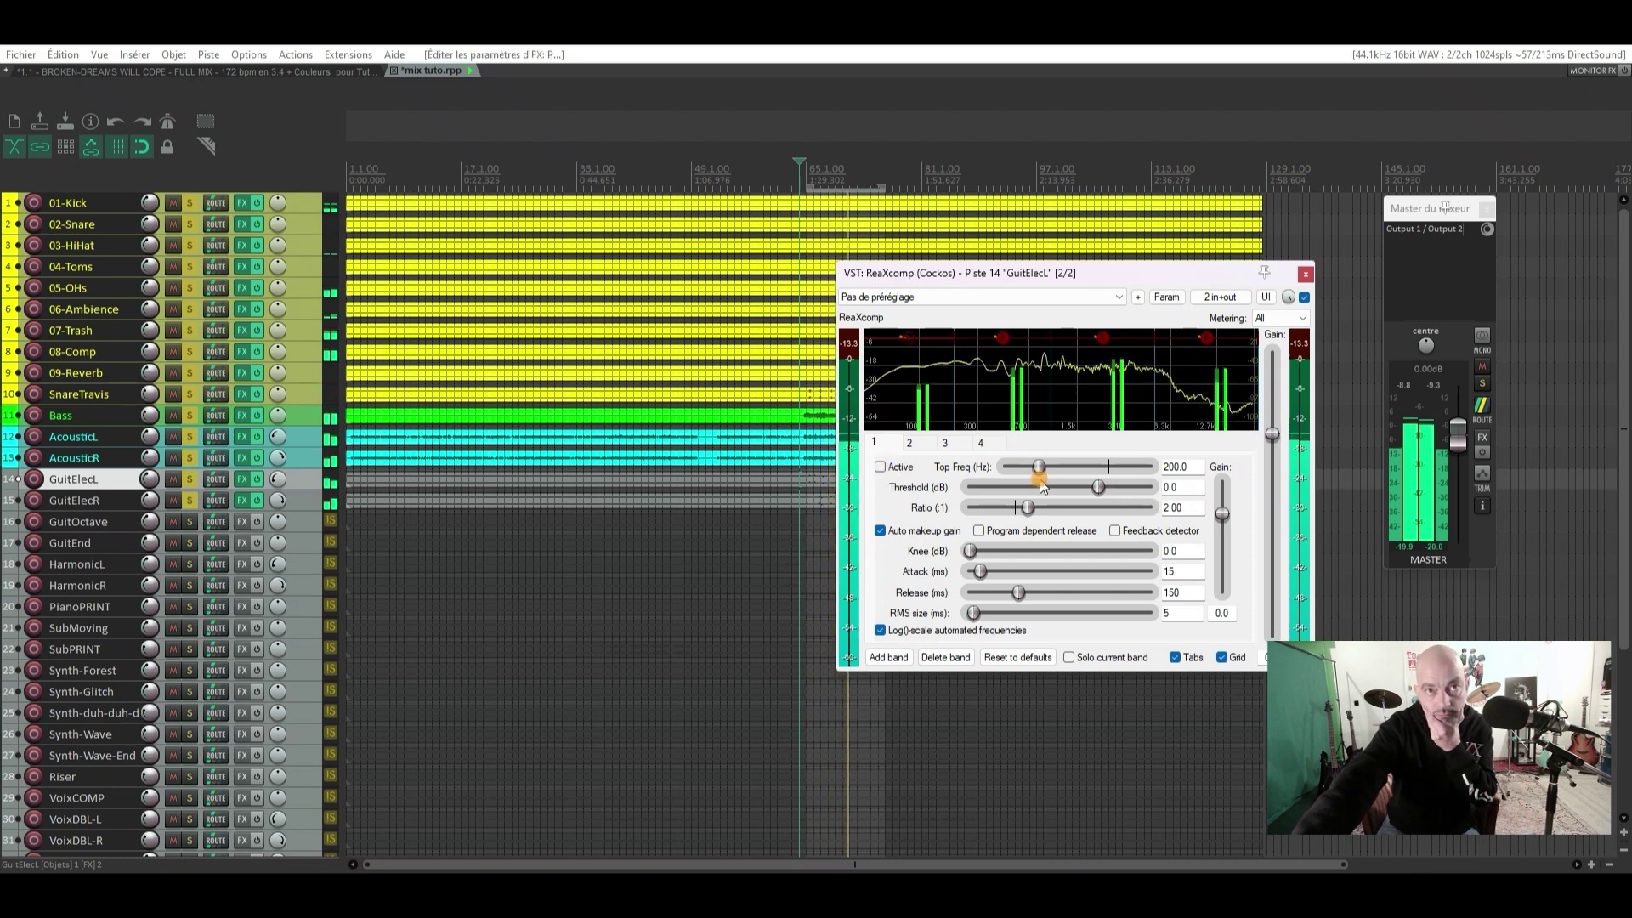
drag(1042, 476, 1030, 475)
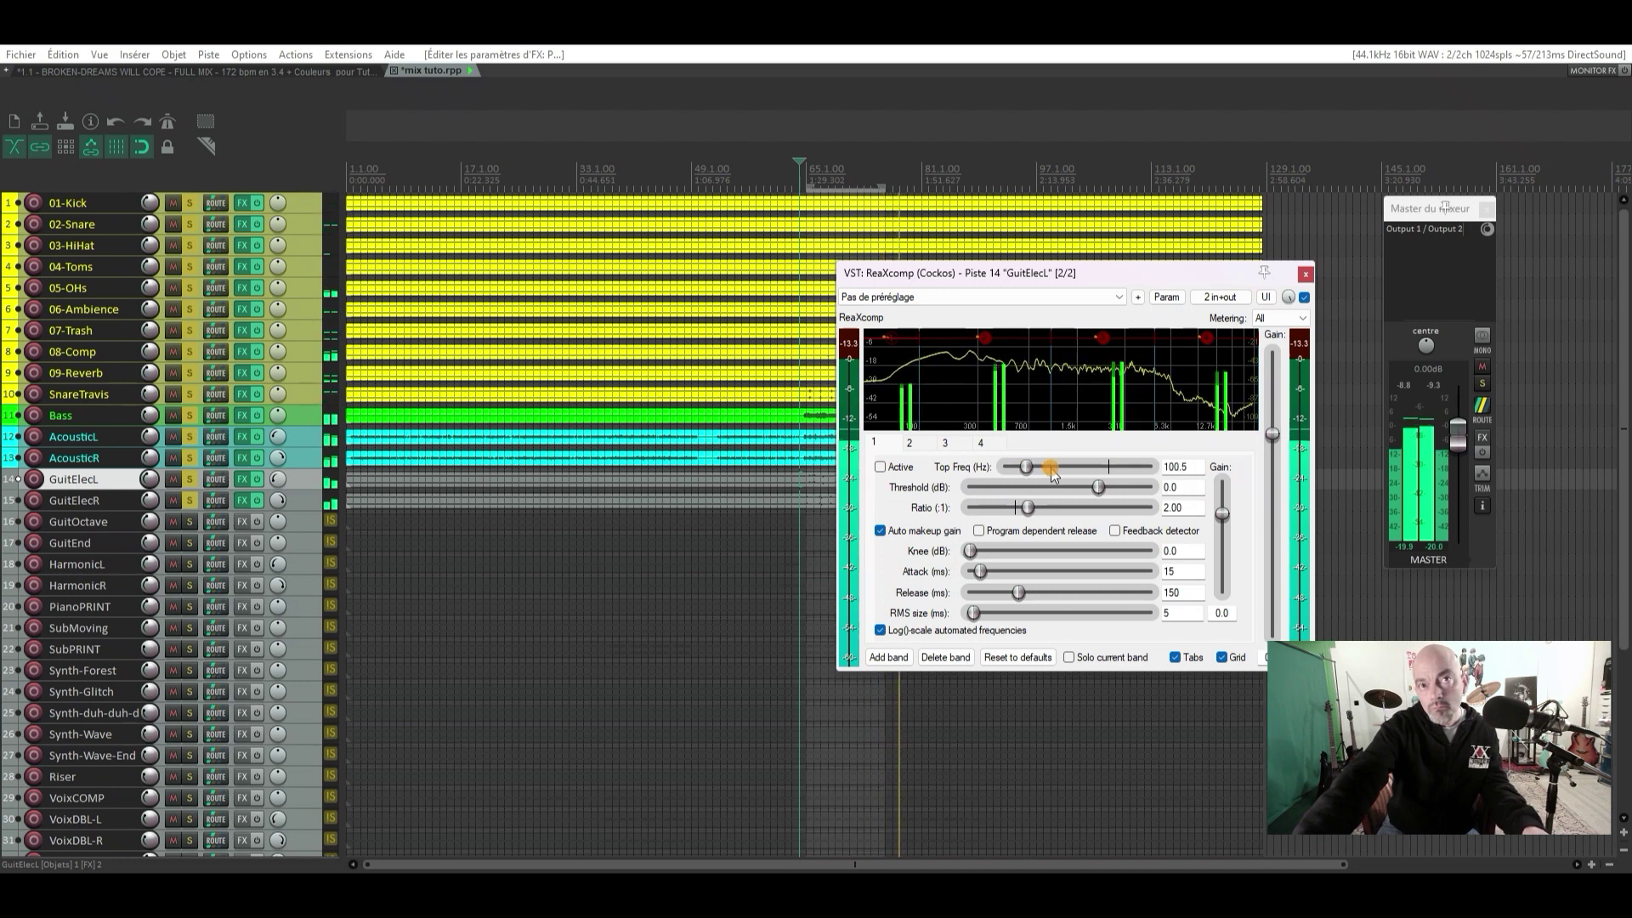
drag(1174, 459, 1192, 464)
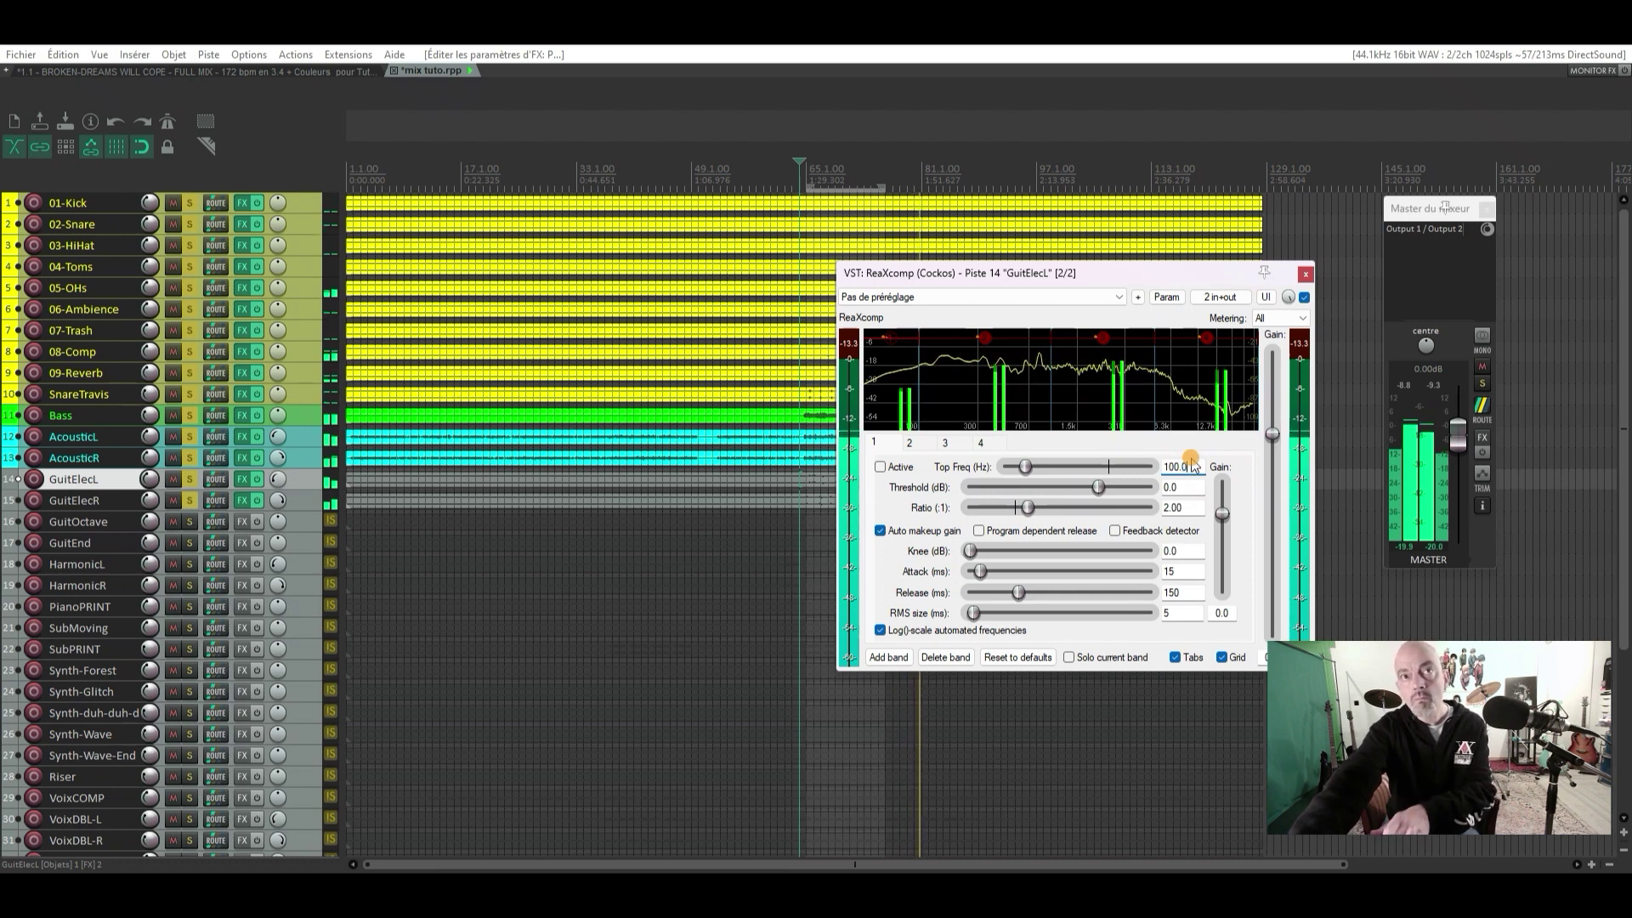
Deactivate bands 3 and 4 of ReaXcomp on GuitElecL
click(1180, 591)
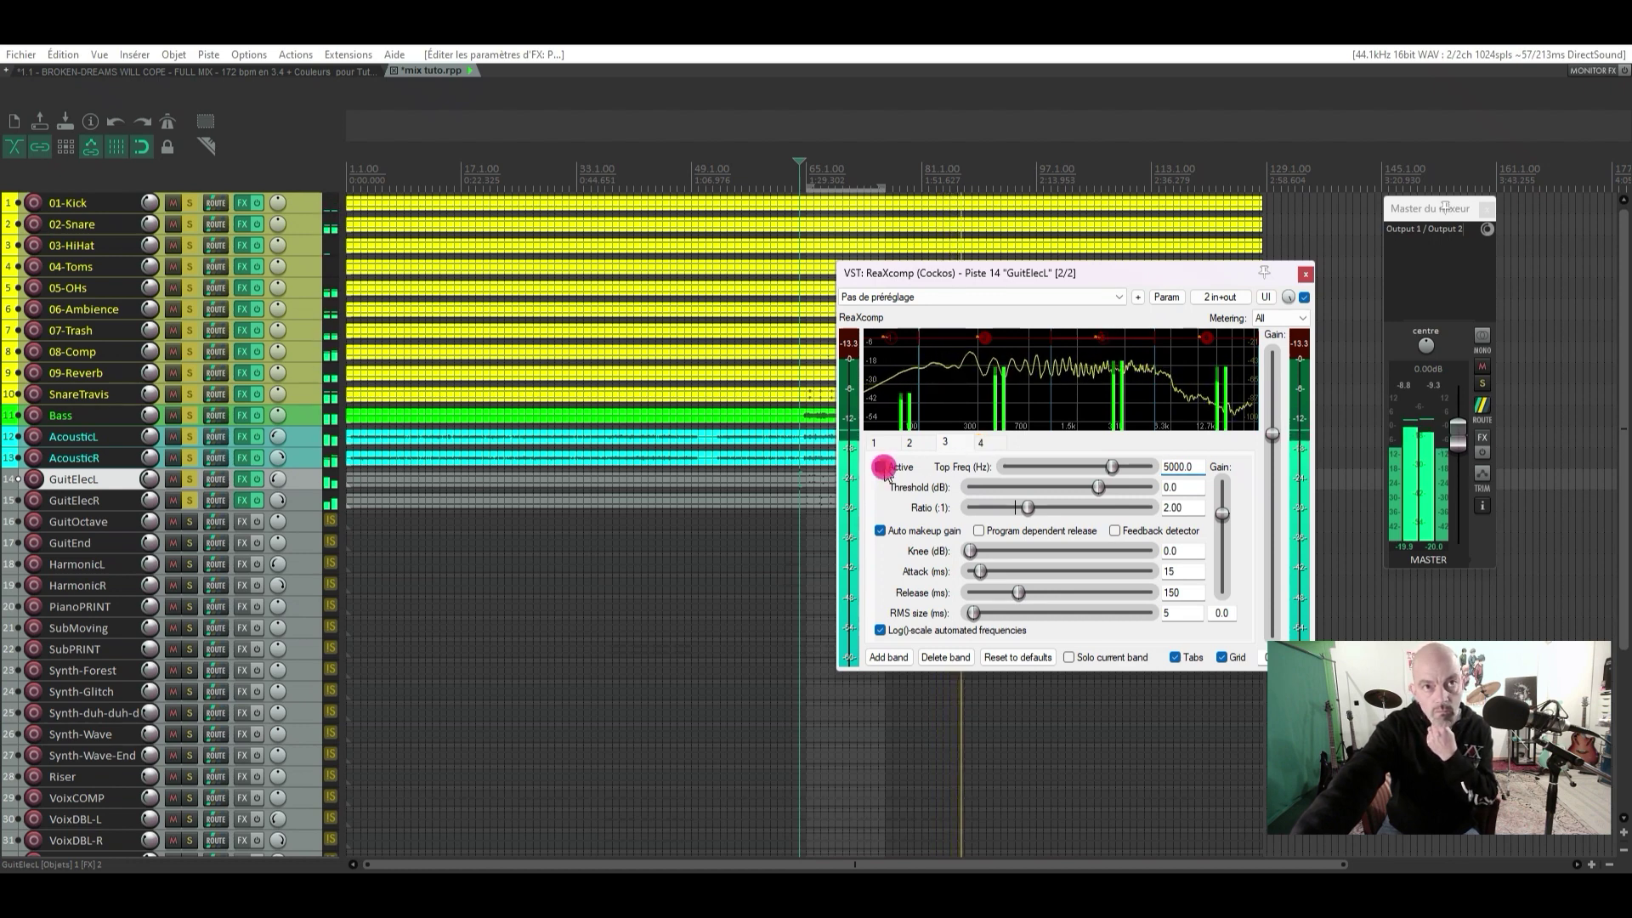
click(992, 446)
click(880, 467)
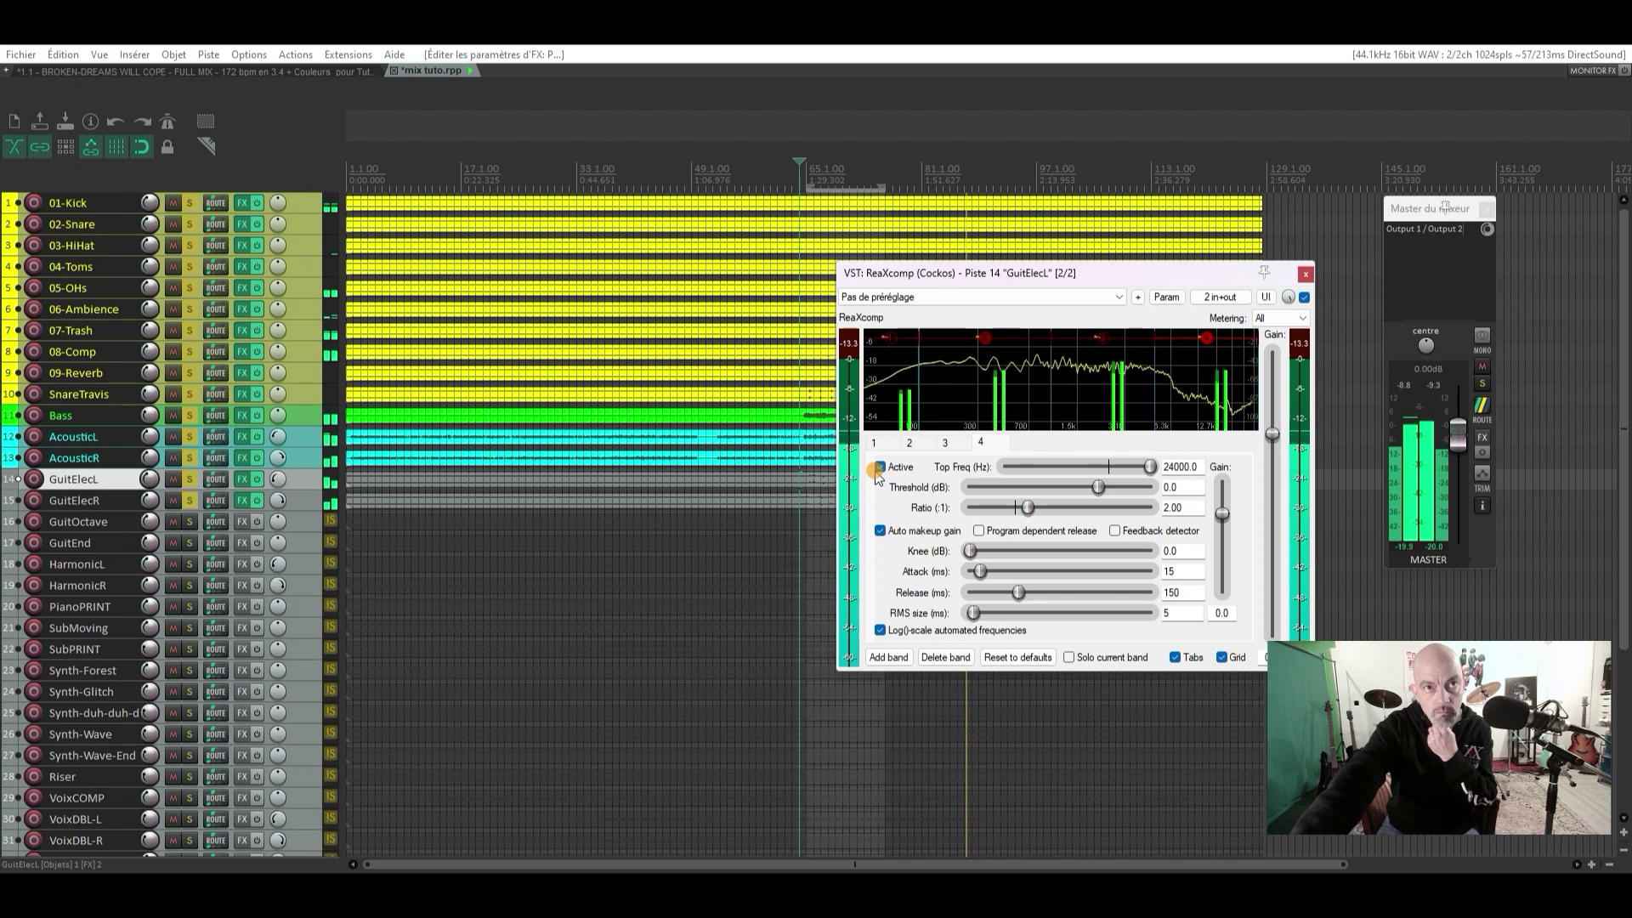
Set band 2 of ReaXcomp to a 250 Hz top frequency, a threshold of -18 dB and a ratio of 2.5
click(913, 442)
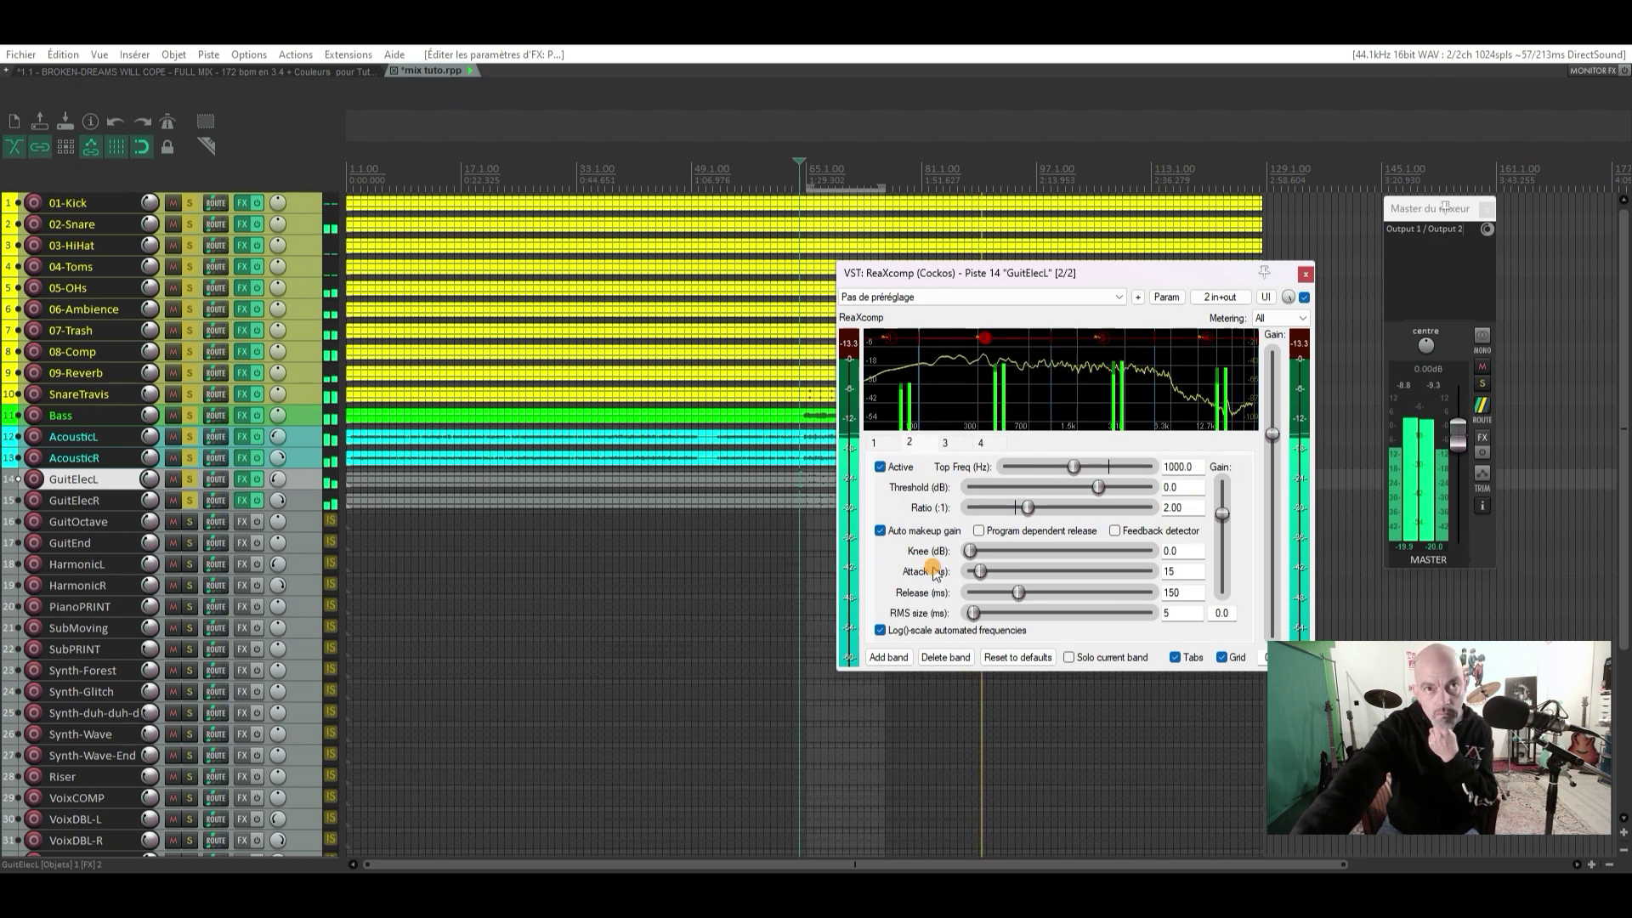
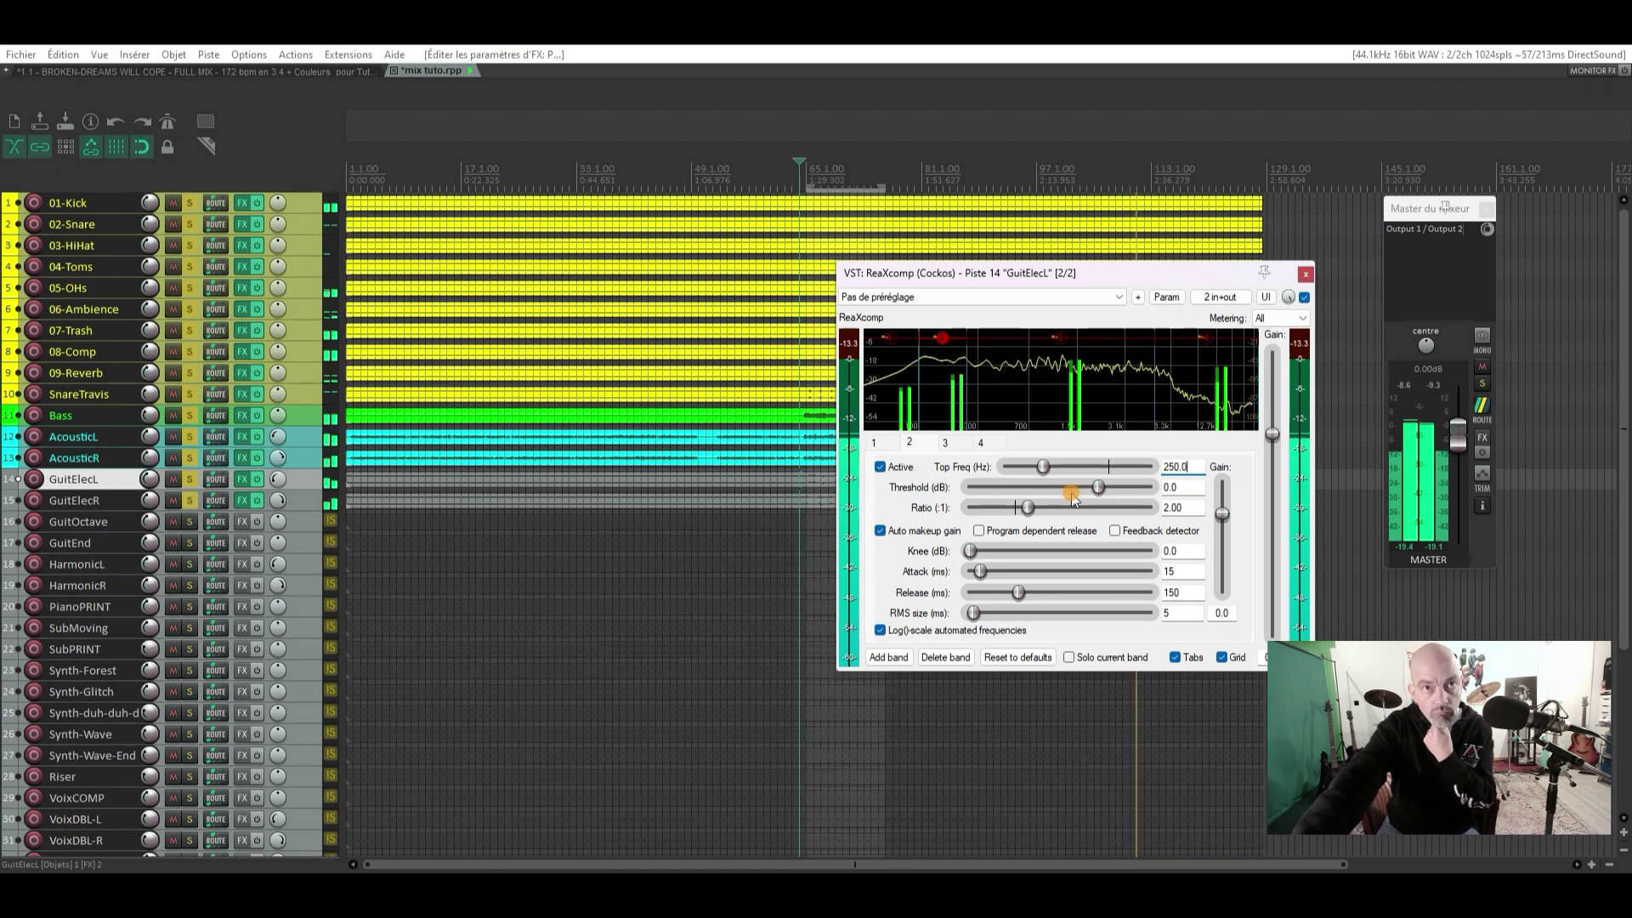
drag(1101, 491, 1043, 500)
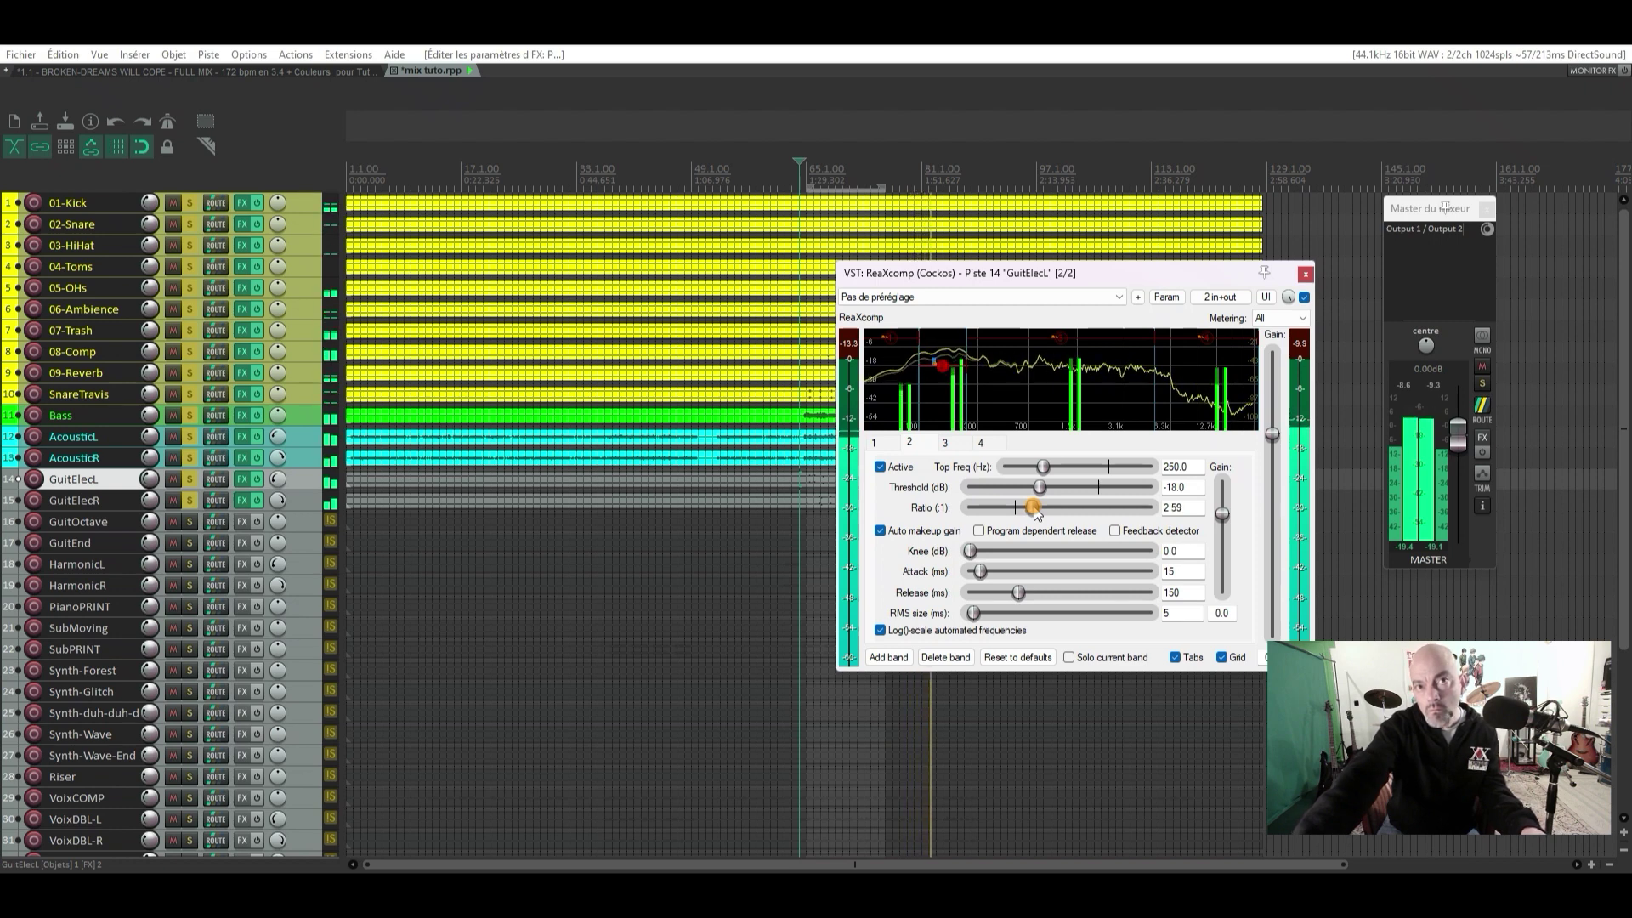
click(1181, 508)
text(5)
key(Return)
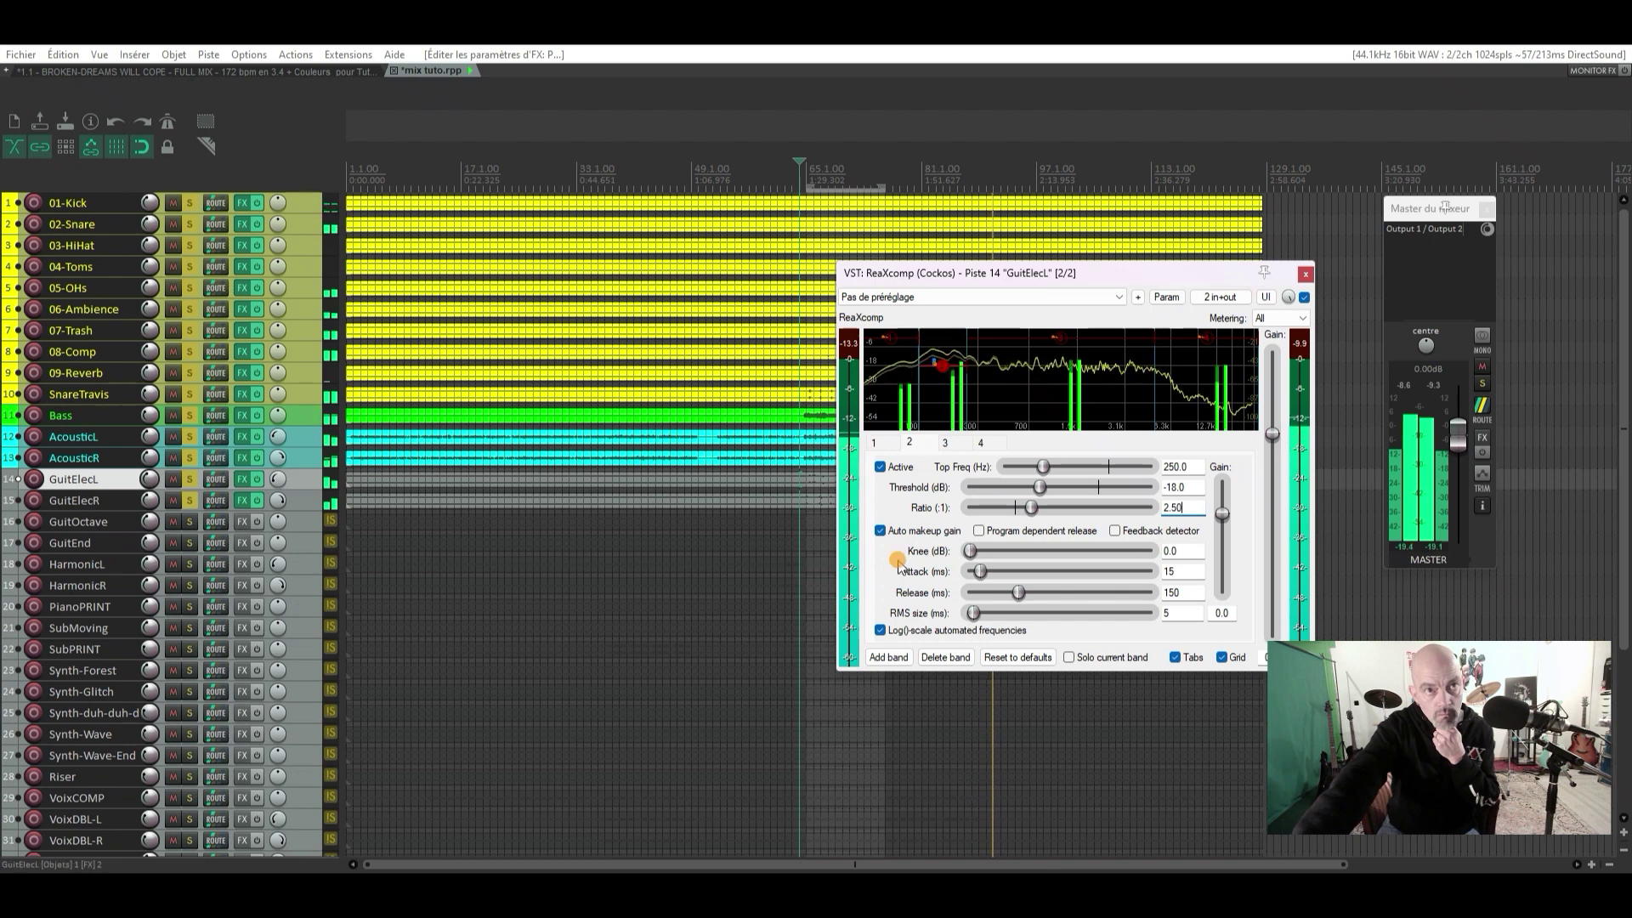
Compare band 2 with and without auto makeup gain, leave the option disabled and close the ReaXcomp window
click(880, 531)
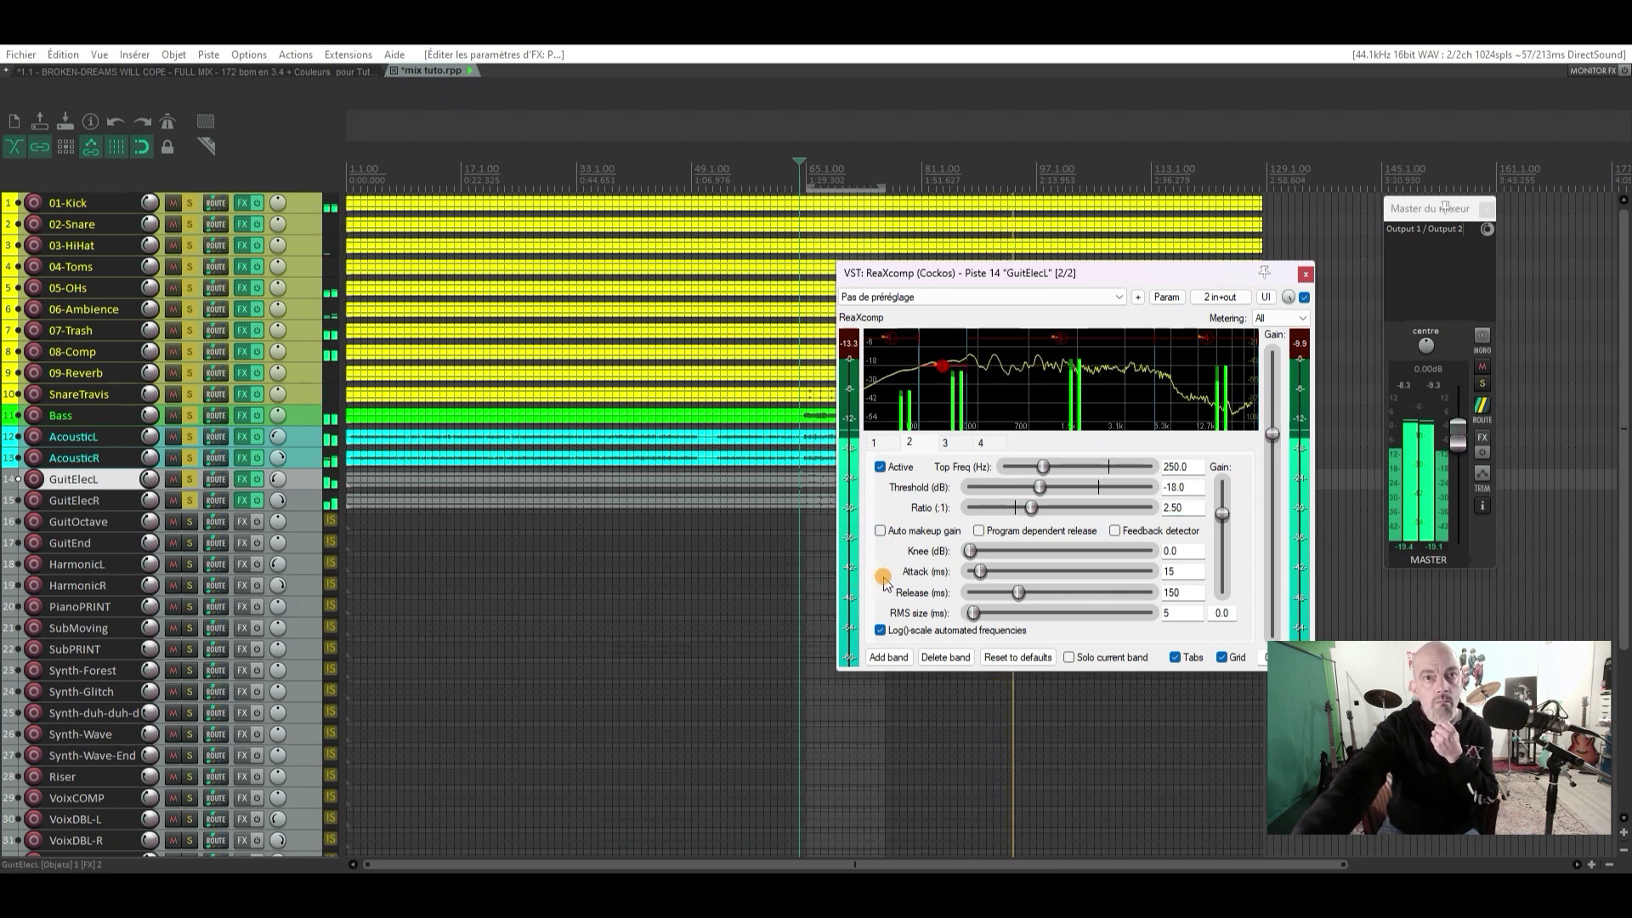
click(880, 531)
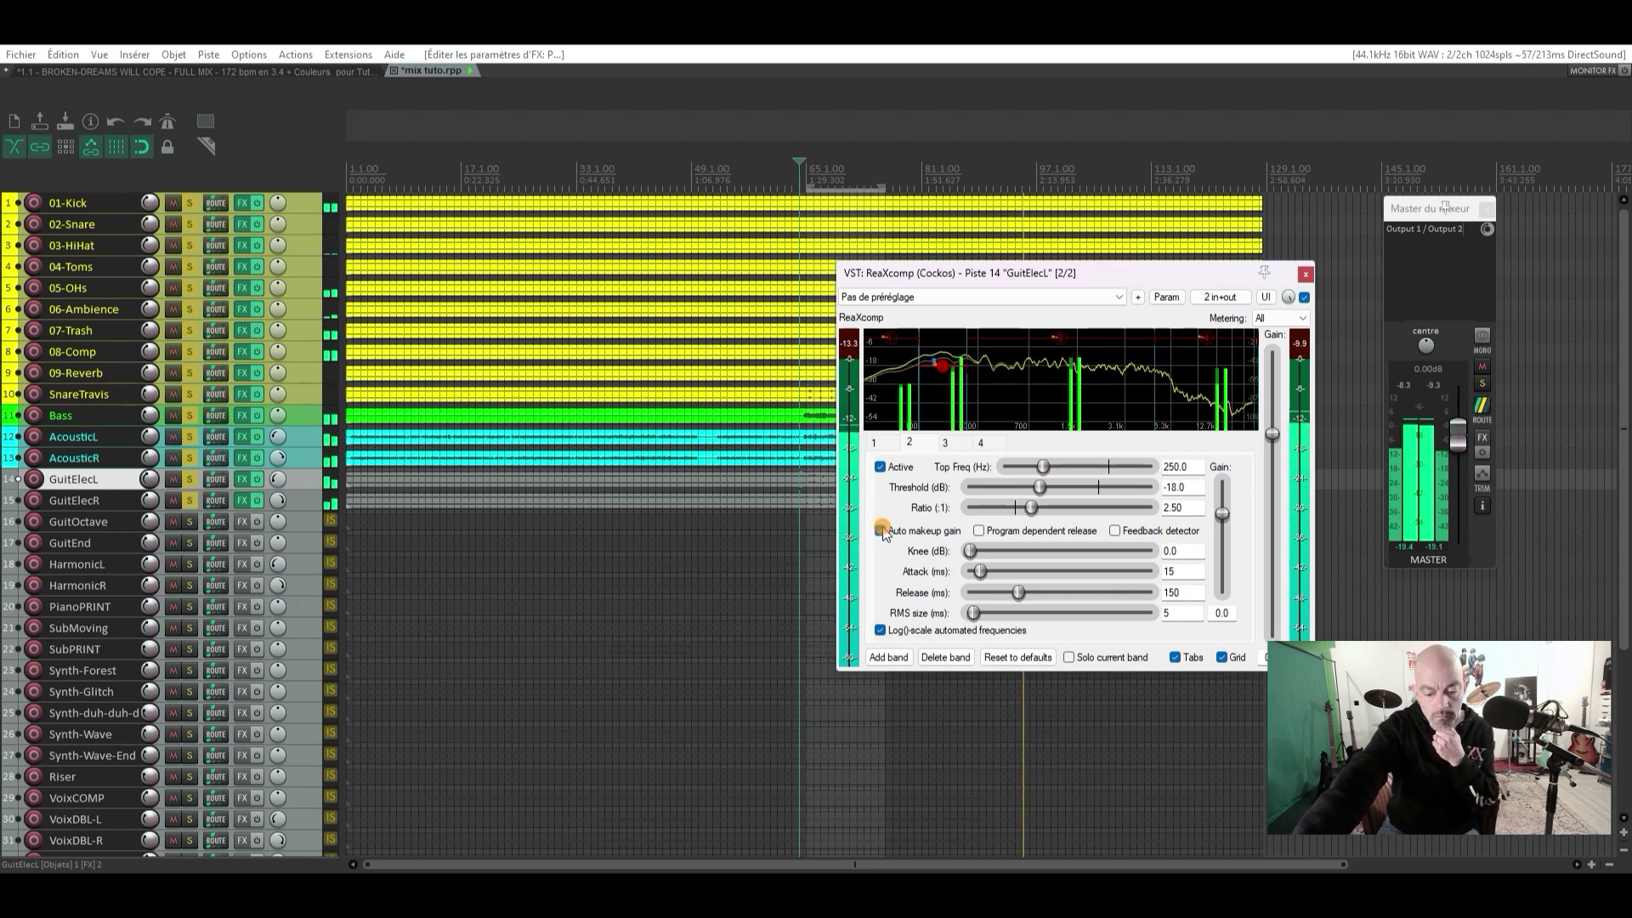
click(880, 531)
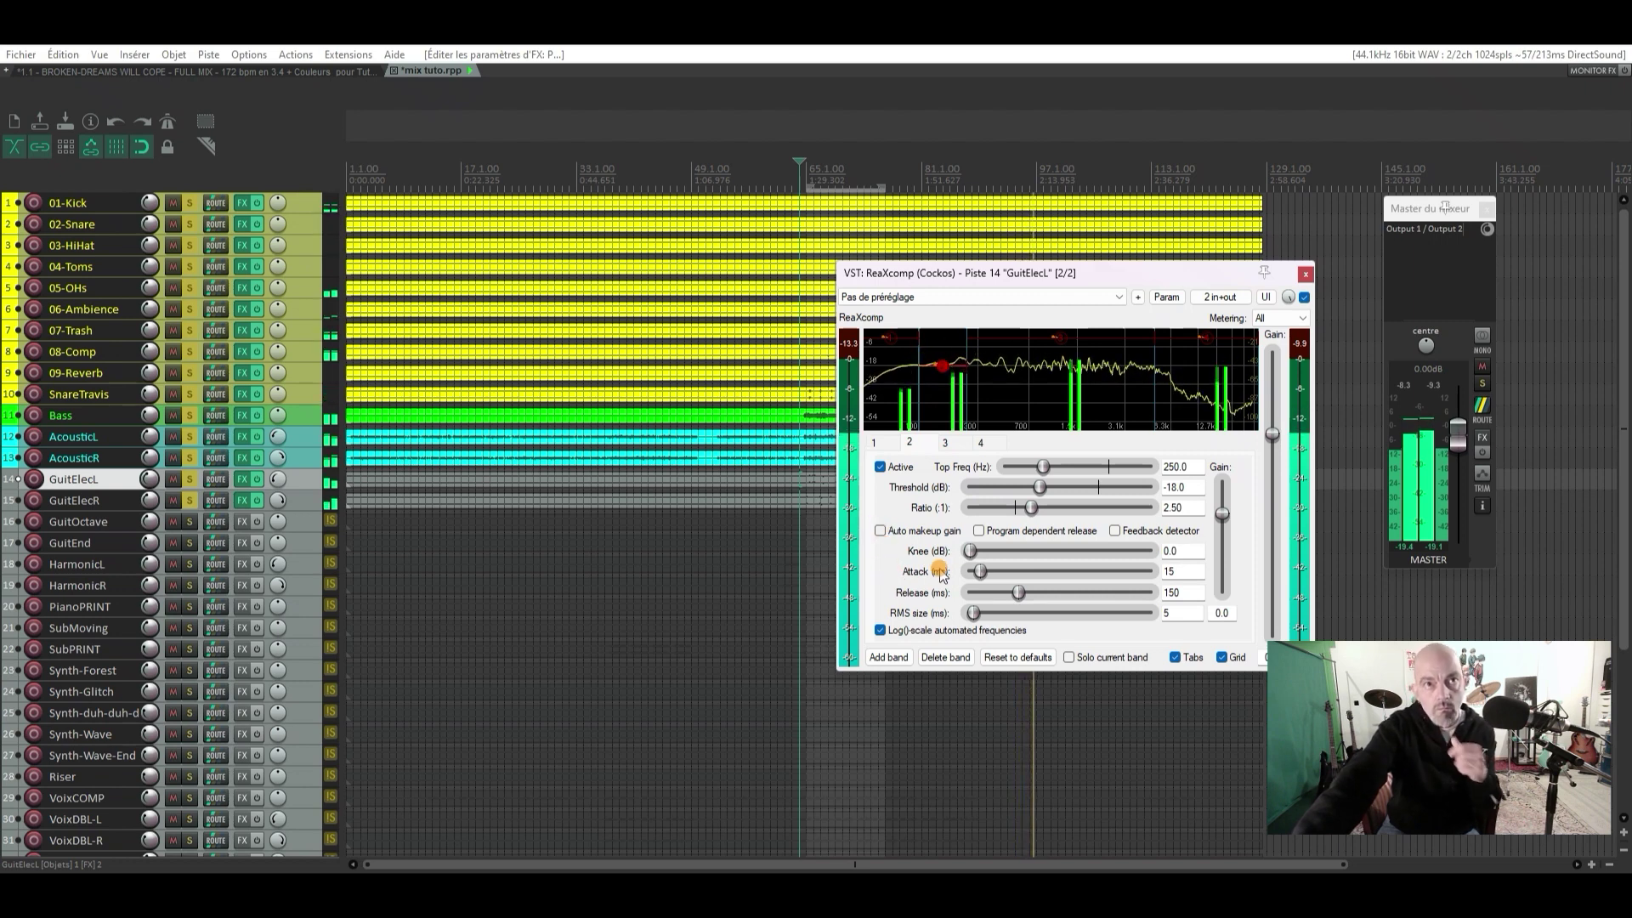
click(1306, 276)
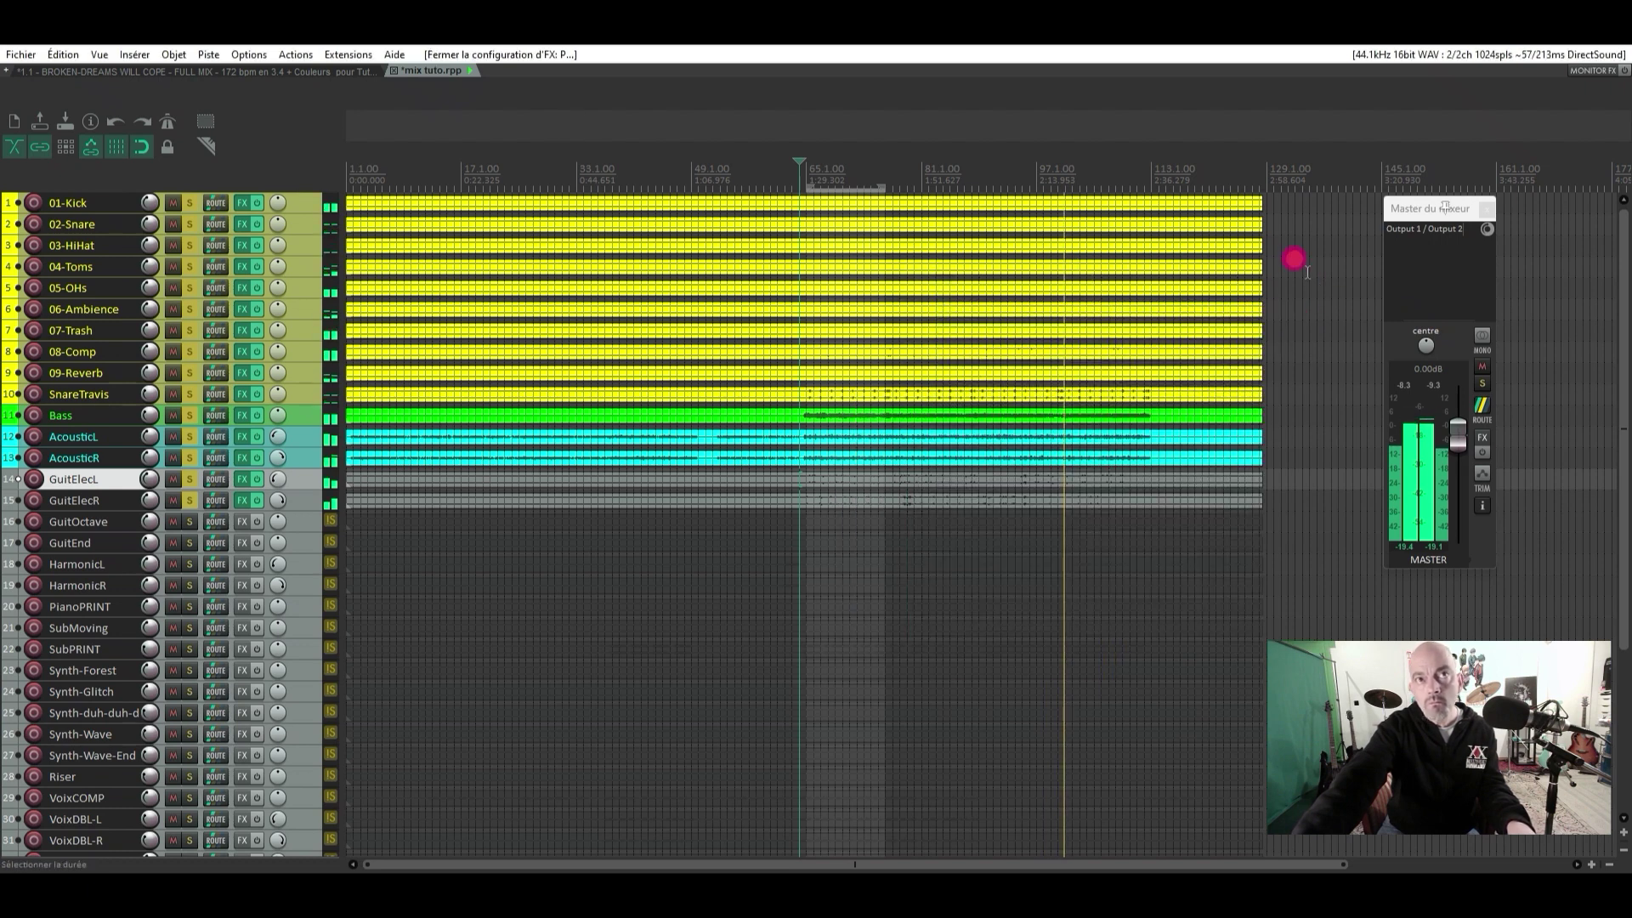
Copy the ReaXcomp effect from the GuitElecL FX chain and close the chain
click(243, 478)
drag(1038, 346, 1020, 295)
right_click(1015, 293)
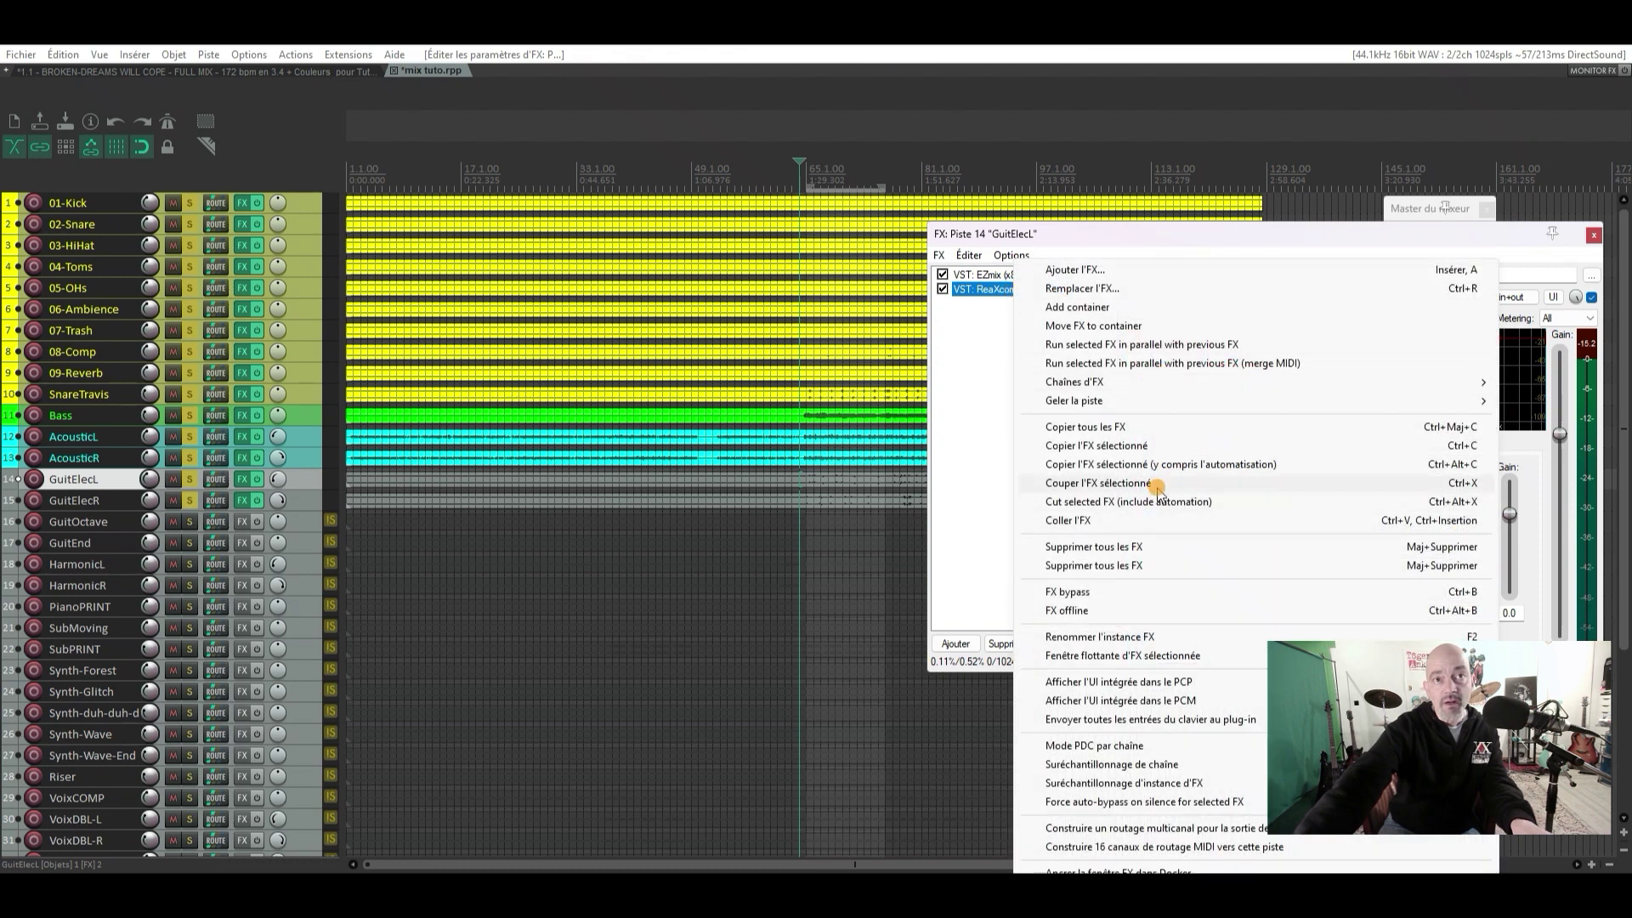
click(1166, 448)
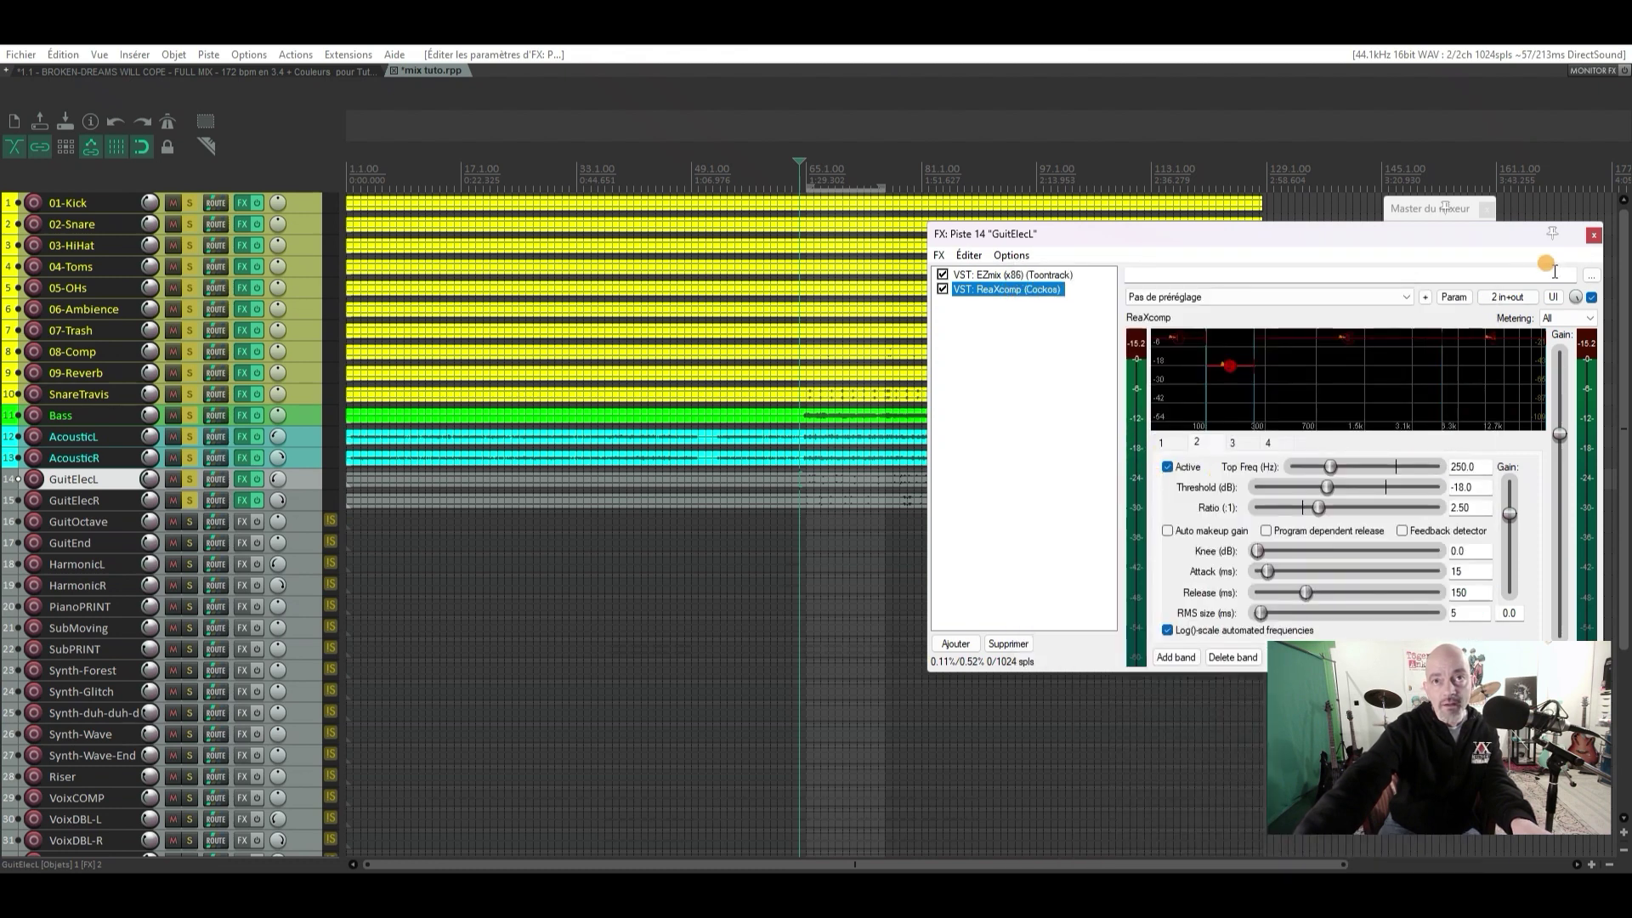
click(1594, 238)
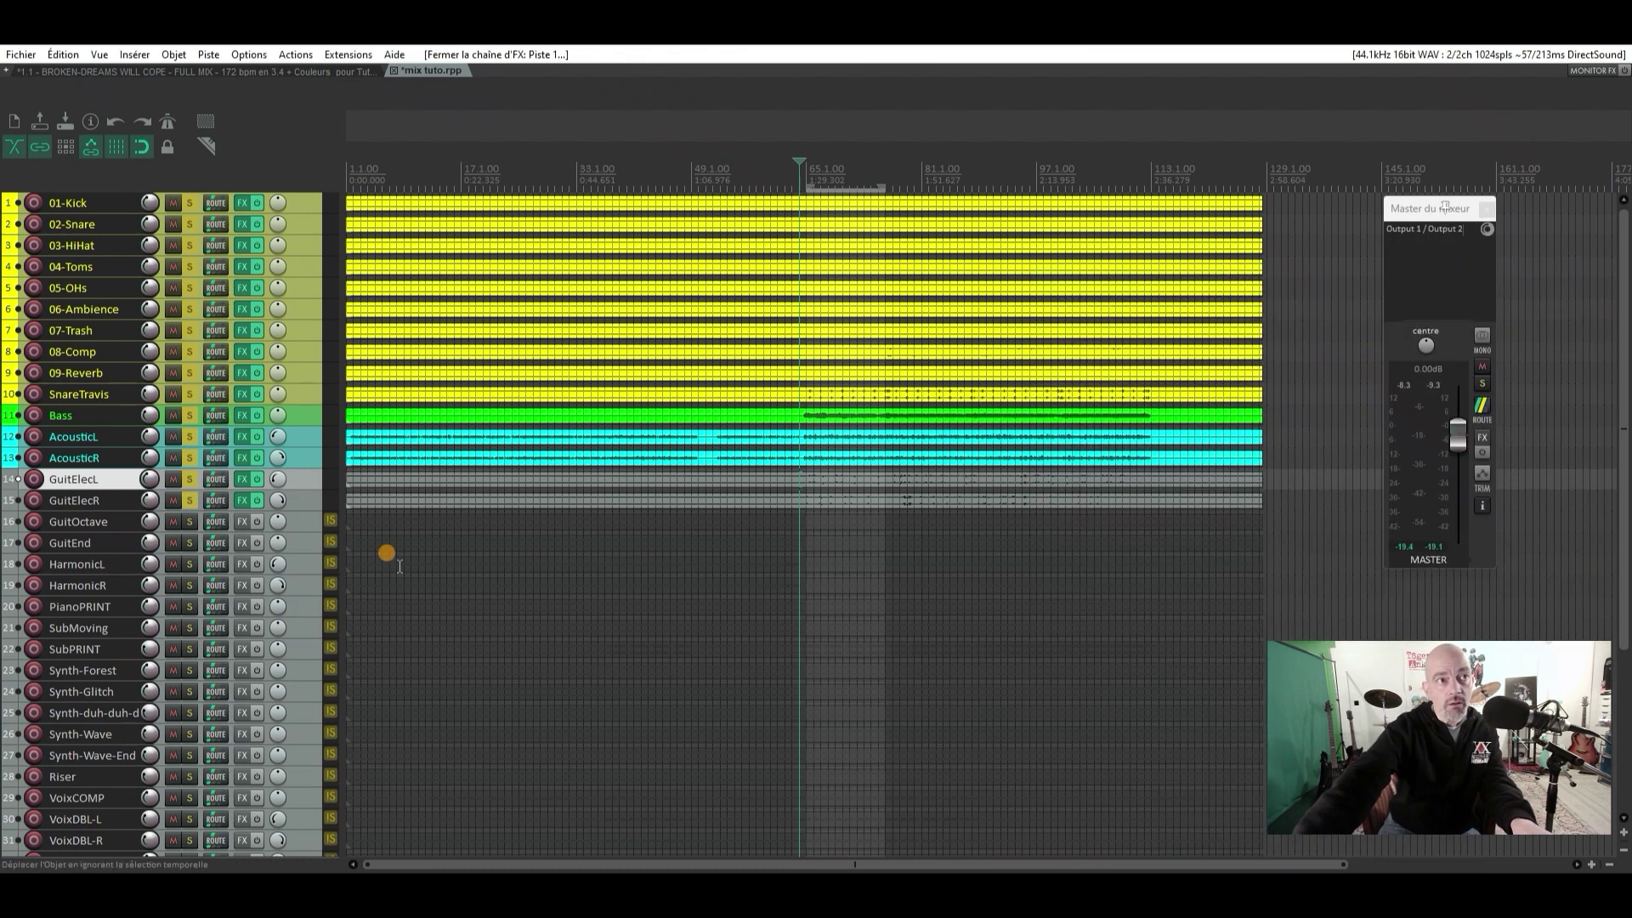
Paste the copied ReaXcomp into the GuitElecR FX chain after EZmix and close the chain
click(246, 503)
click(255, 91)
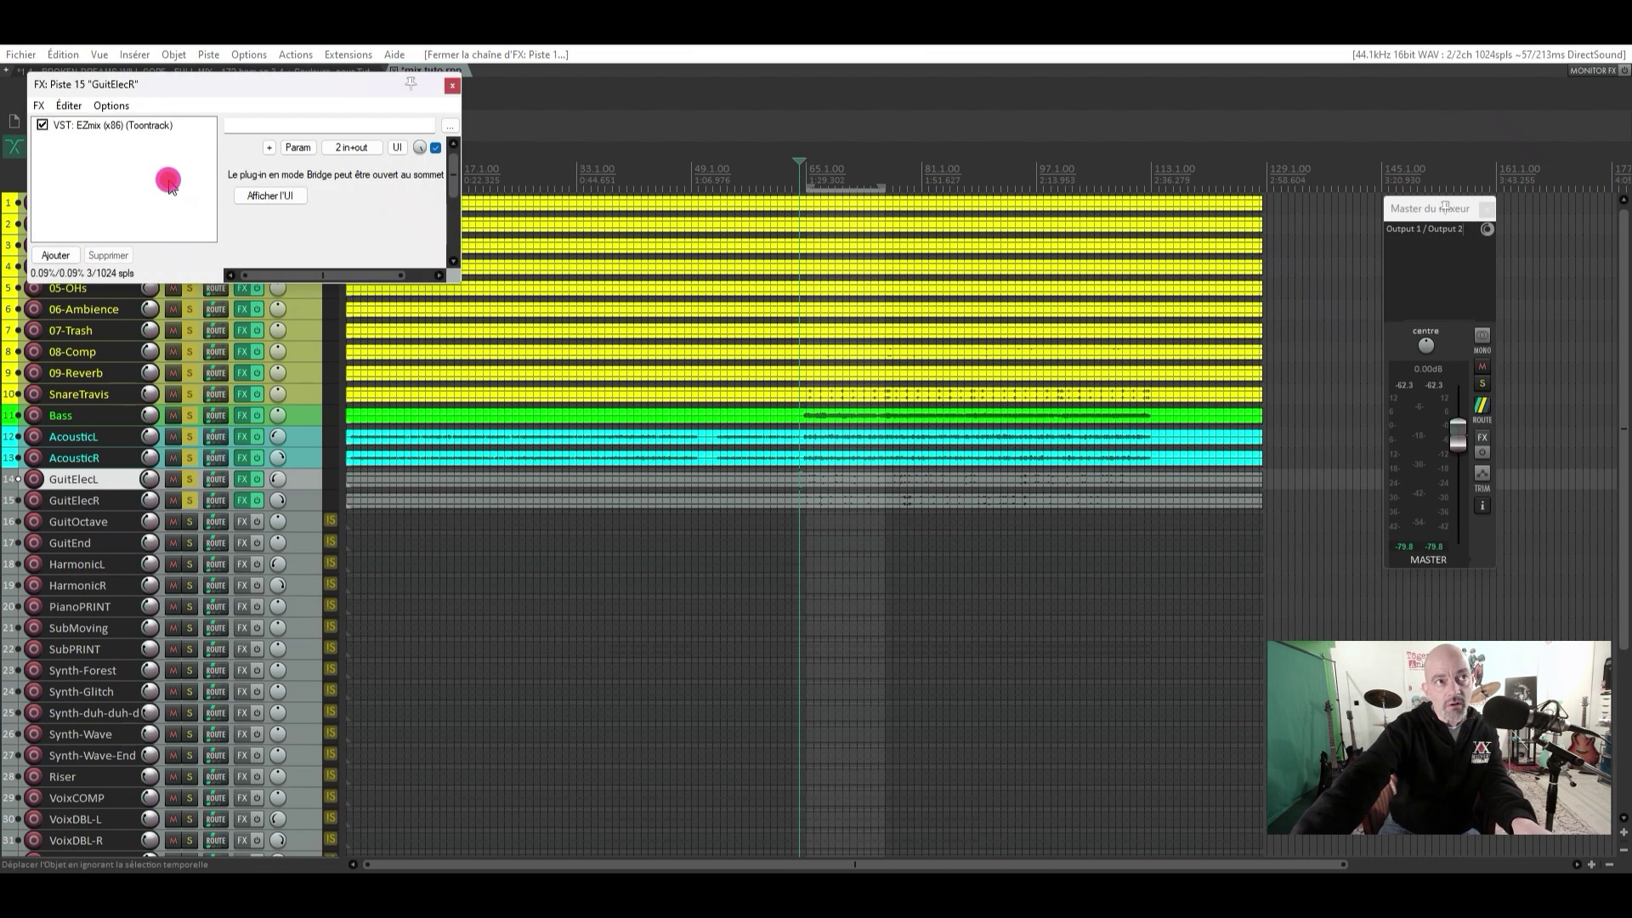
right_click(168, 184)
click(255, 442)
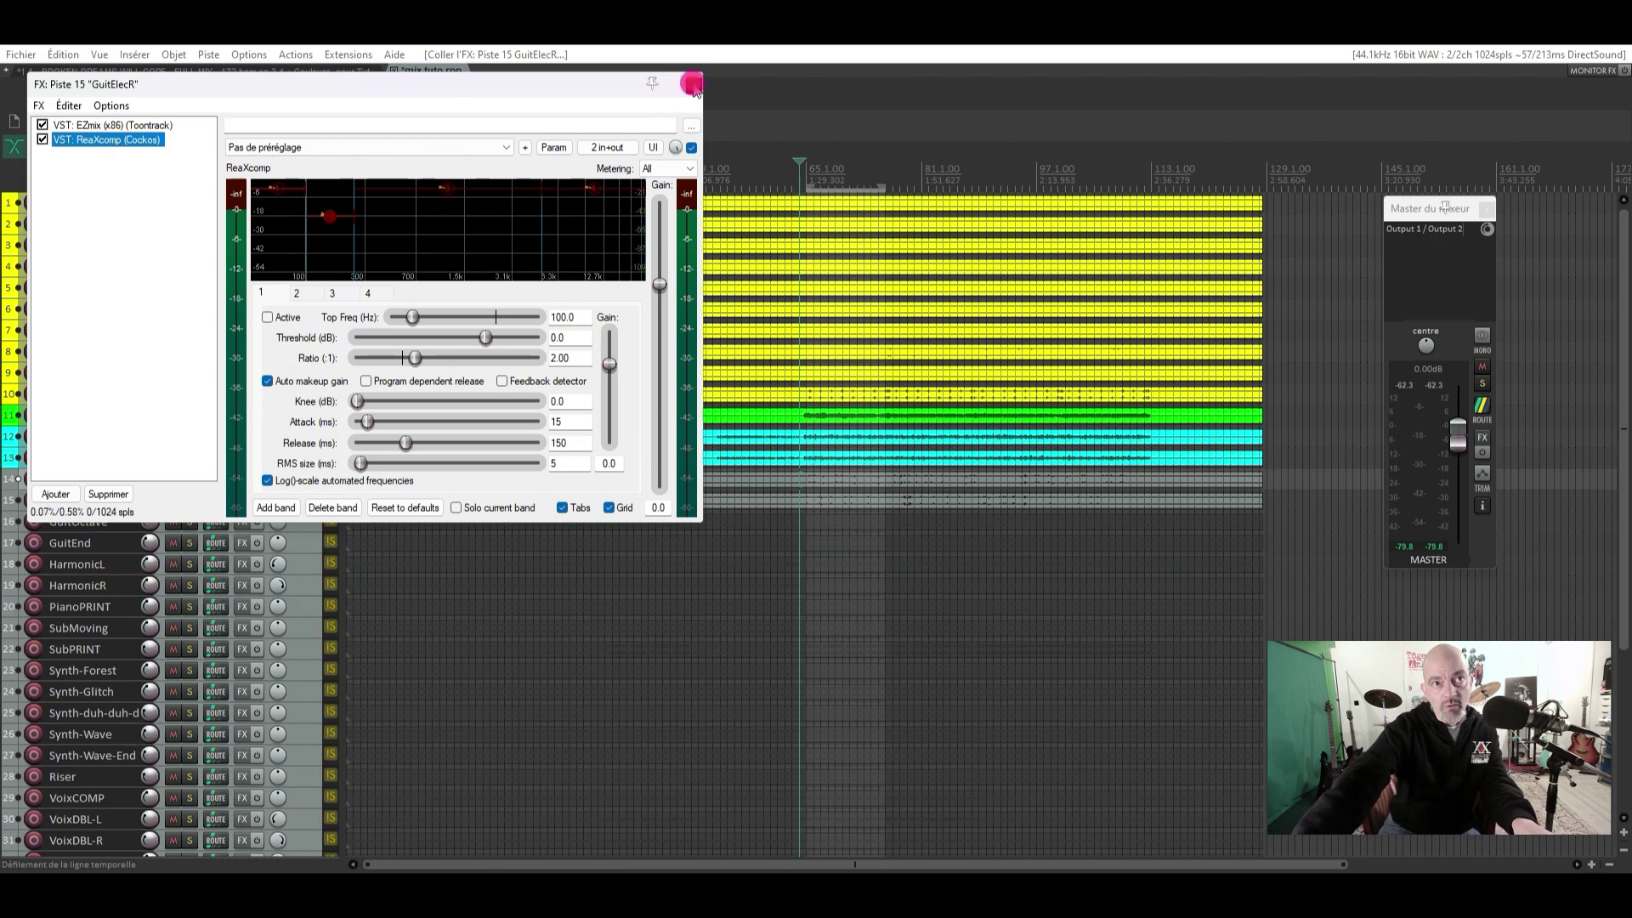
click(692, 84)
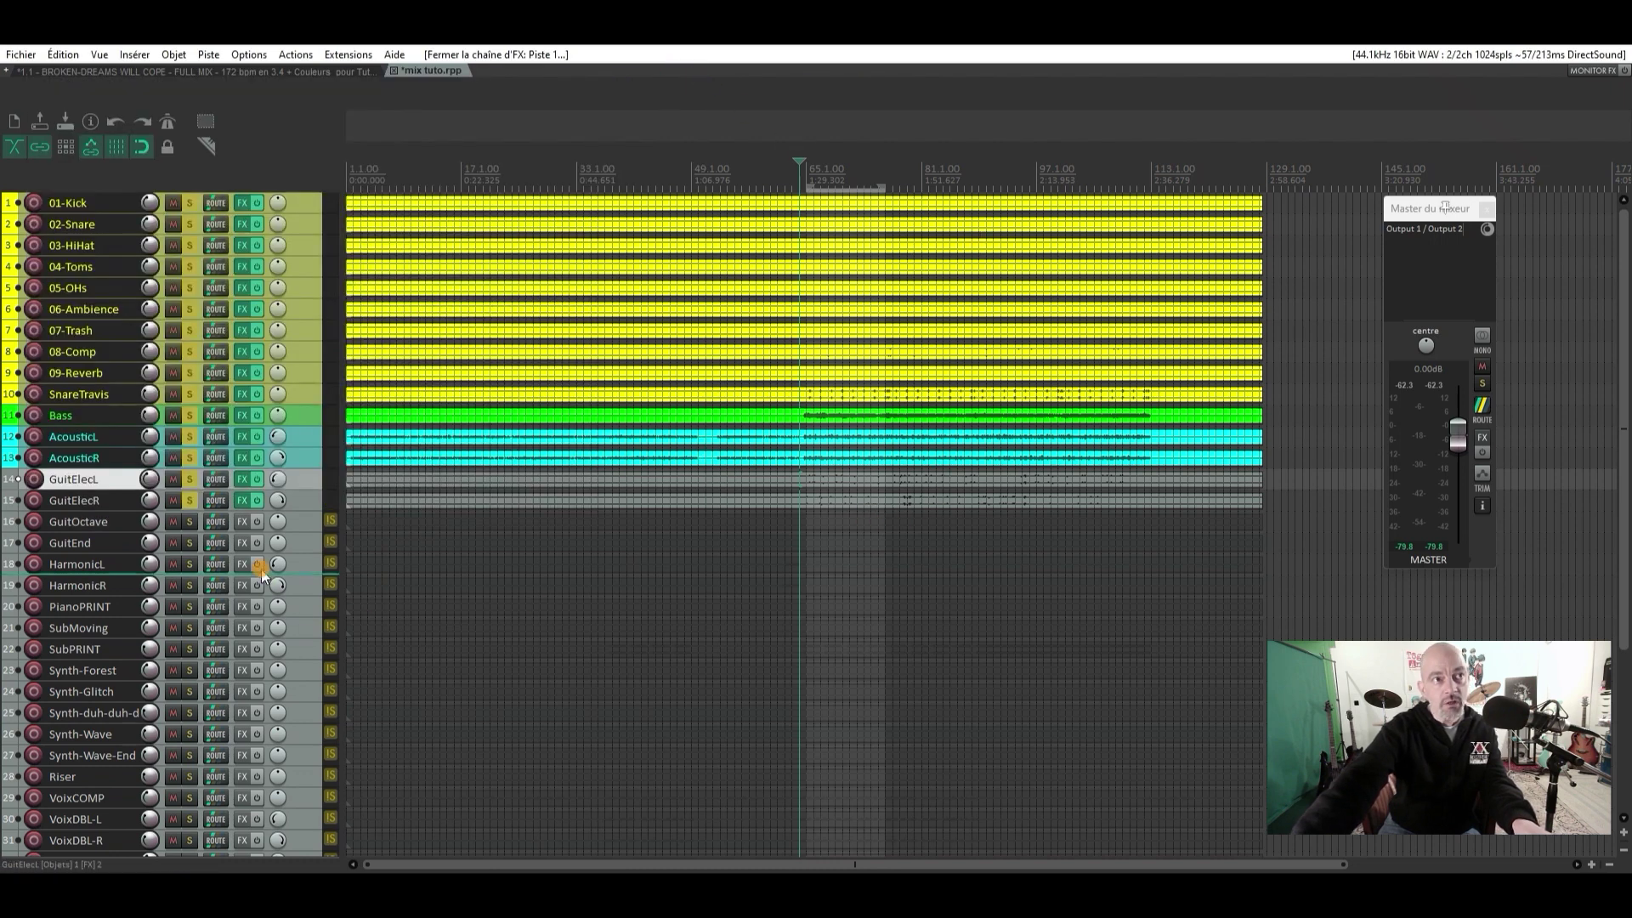
Select both electric guitar tracks, bypass their effects and start playback of the mix
ctrl+click(302, 501)
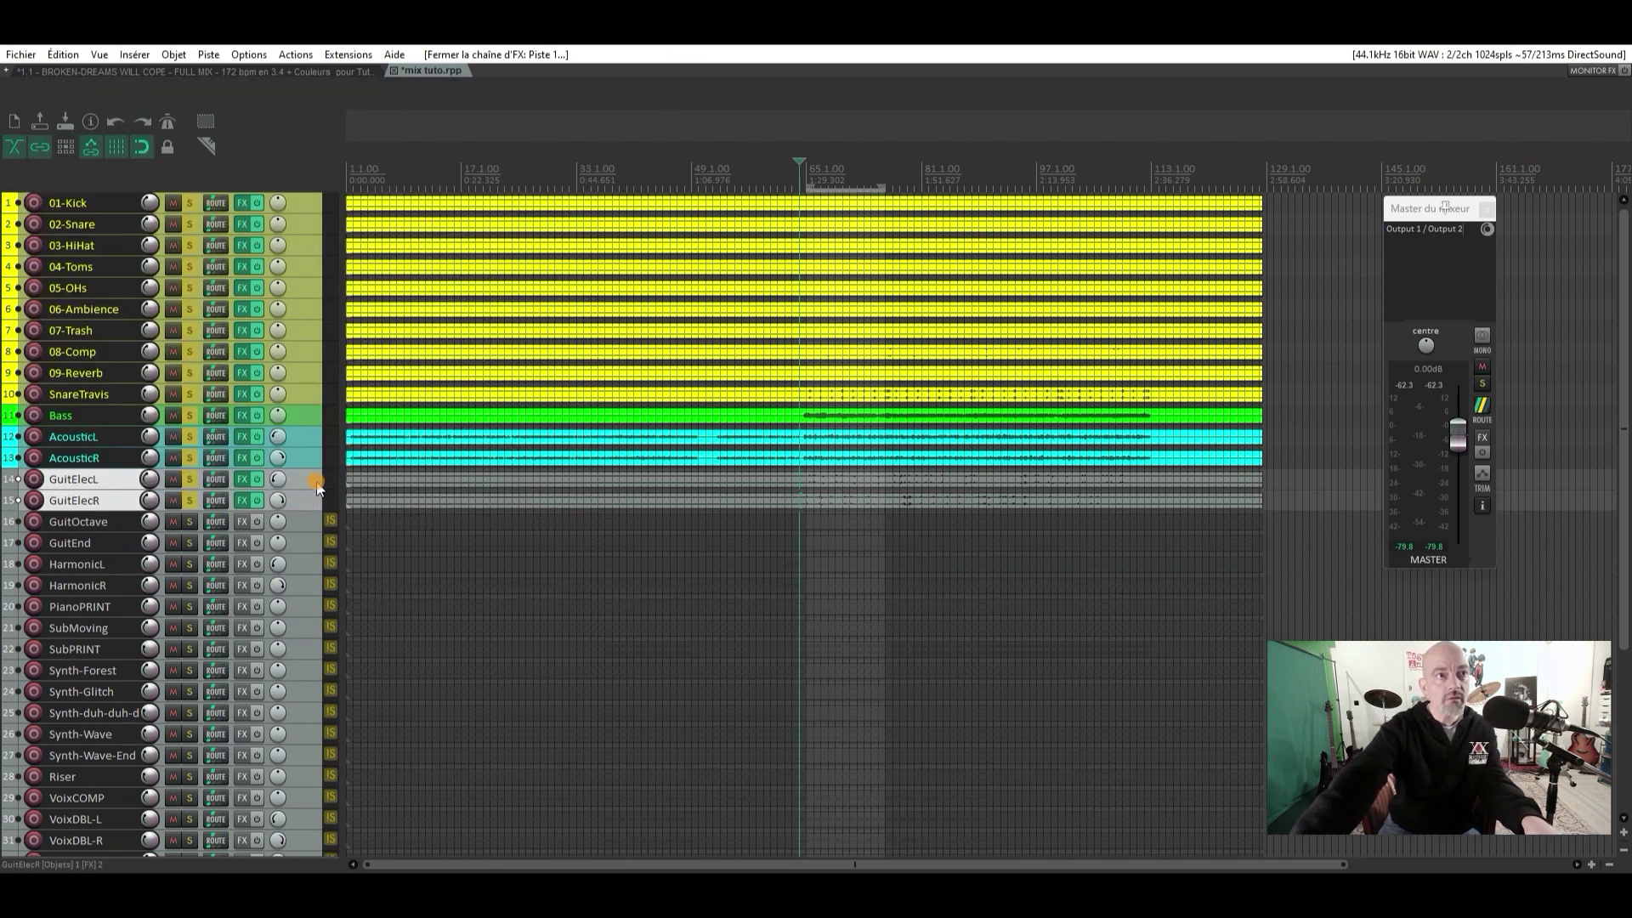
ctrl+click(317, 480)
click(317, 482)
click(307, 503)
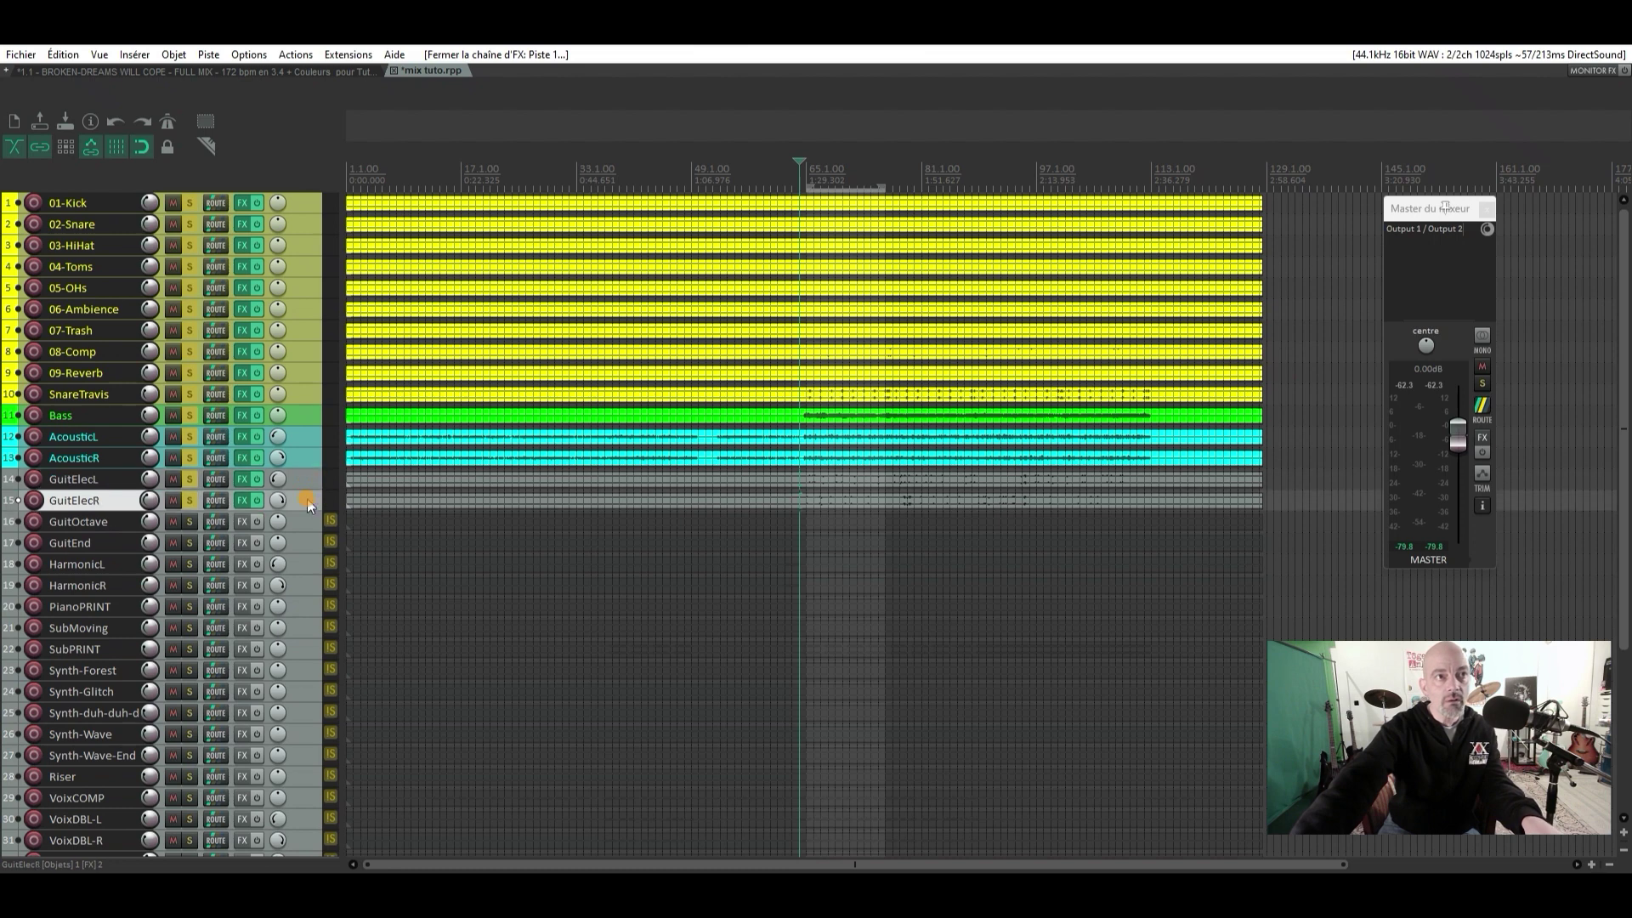
ctrl+click(313, 482)
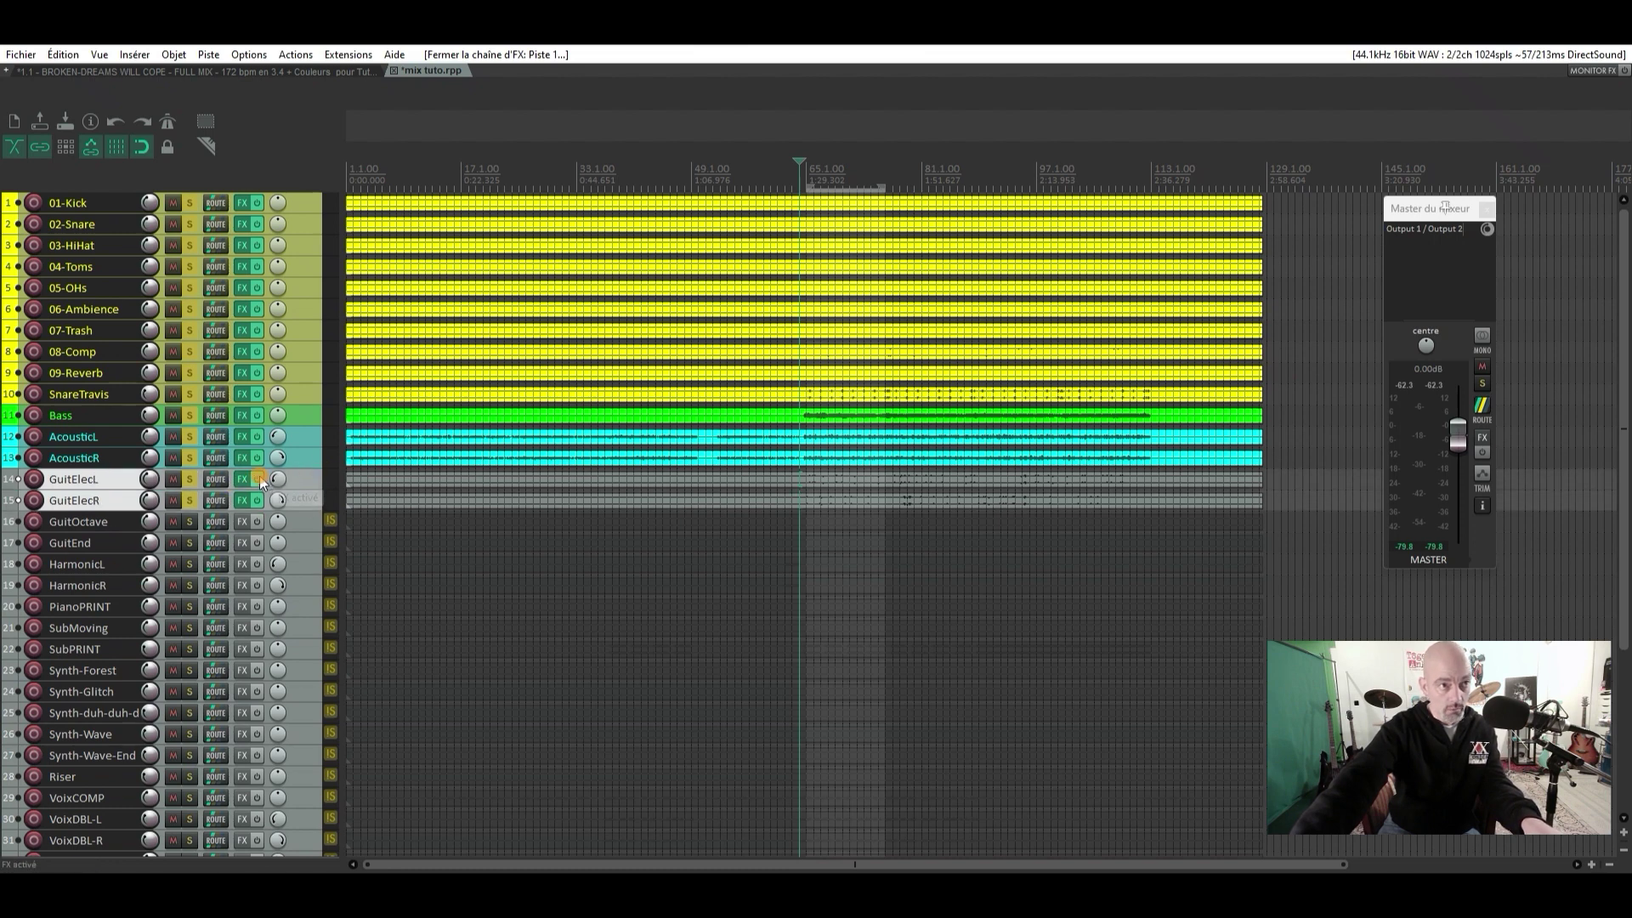
click(259, 479)
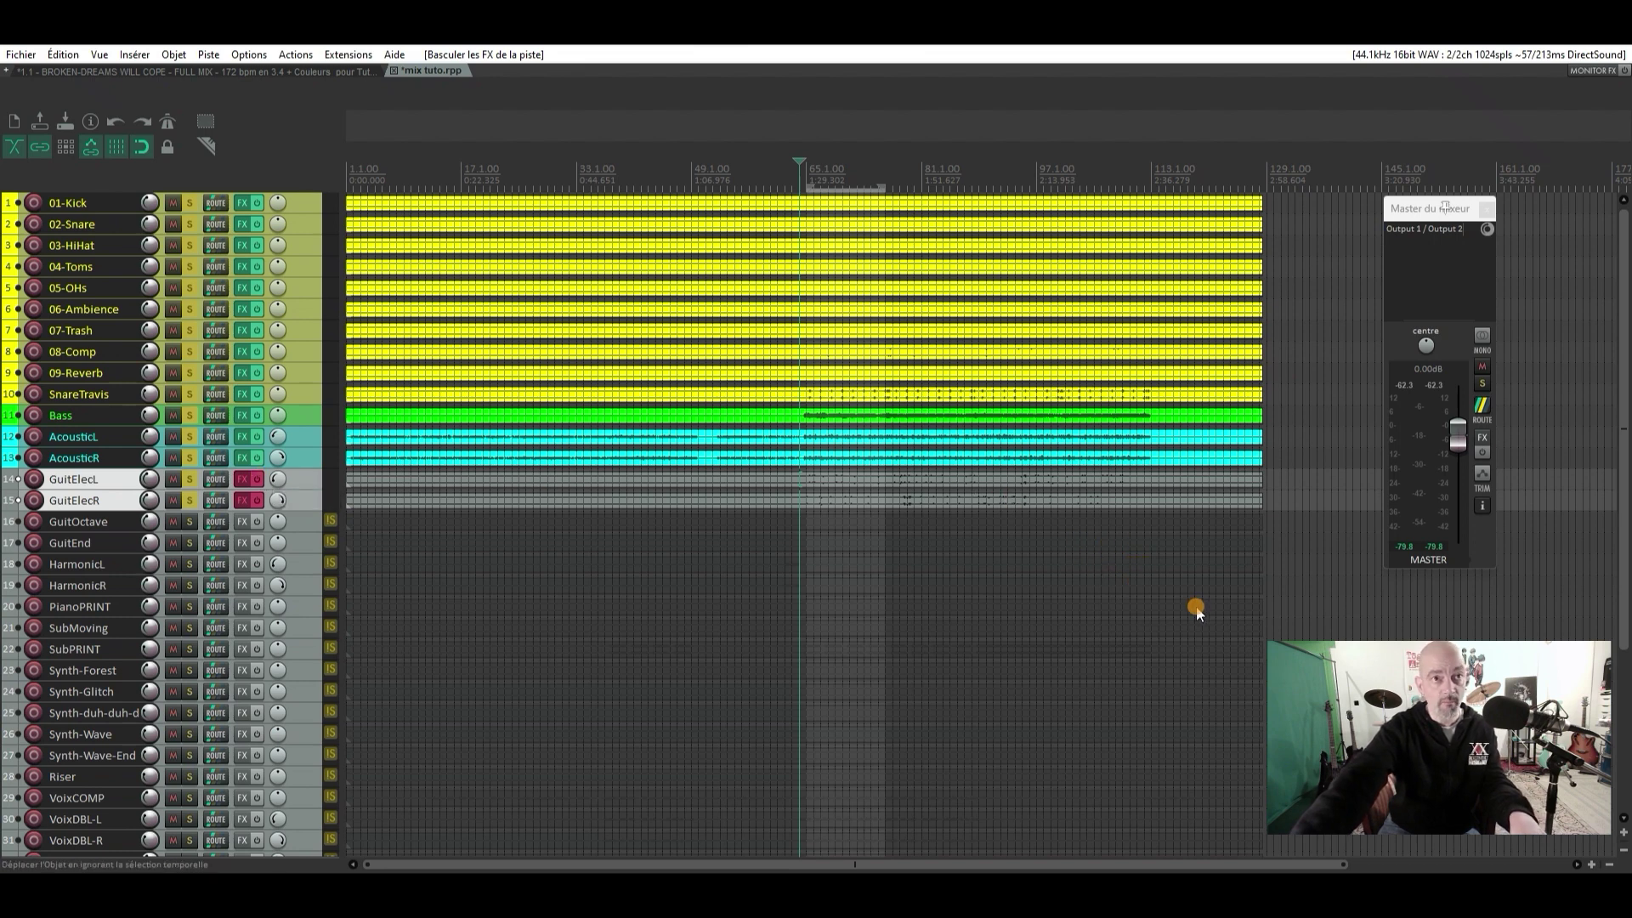
key(space)
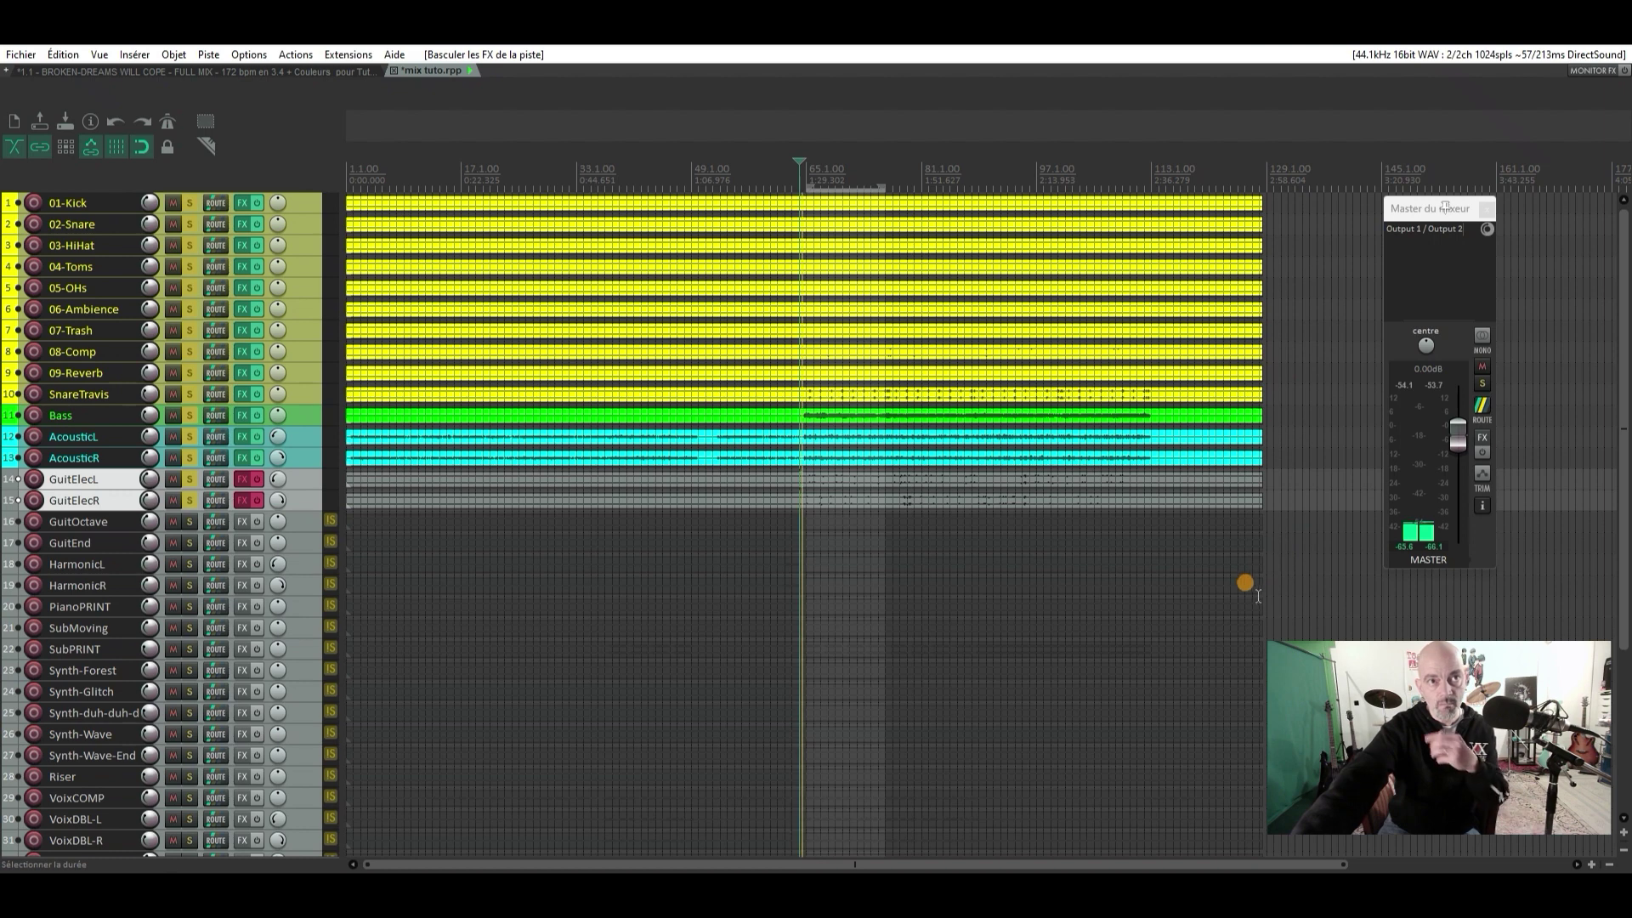
Compare the playing mix with and without the two electric guitar tracks' effects, leaving the effects enabled
click(258, 478)
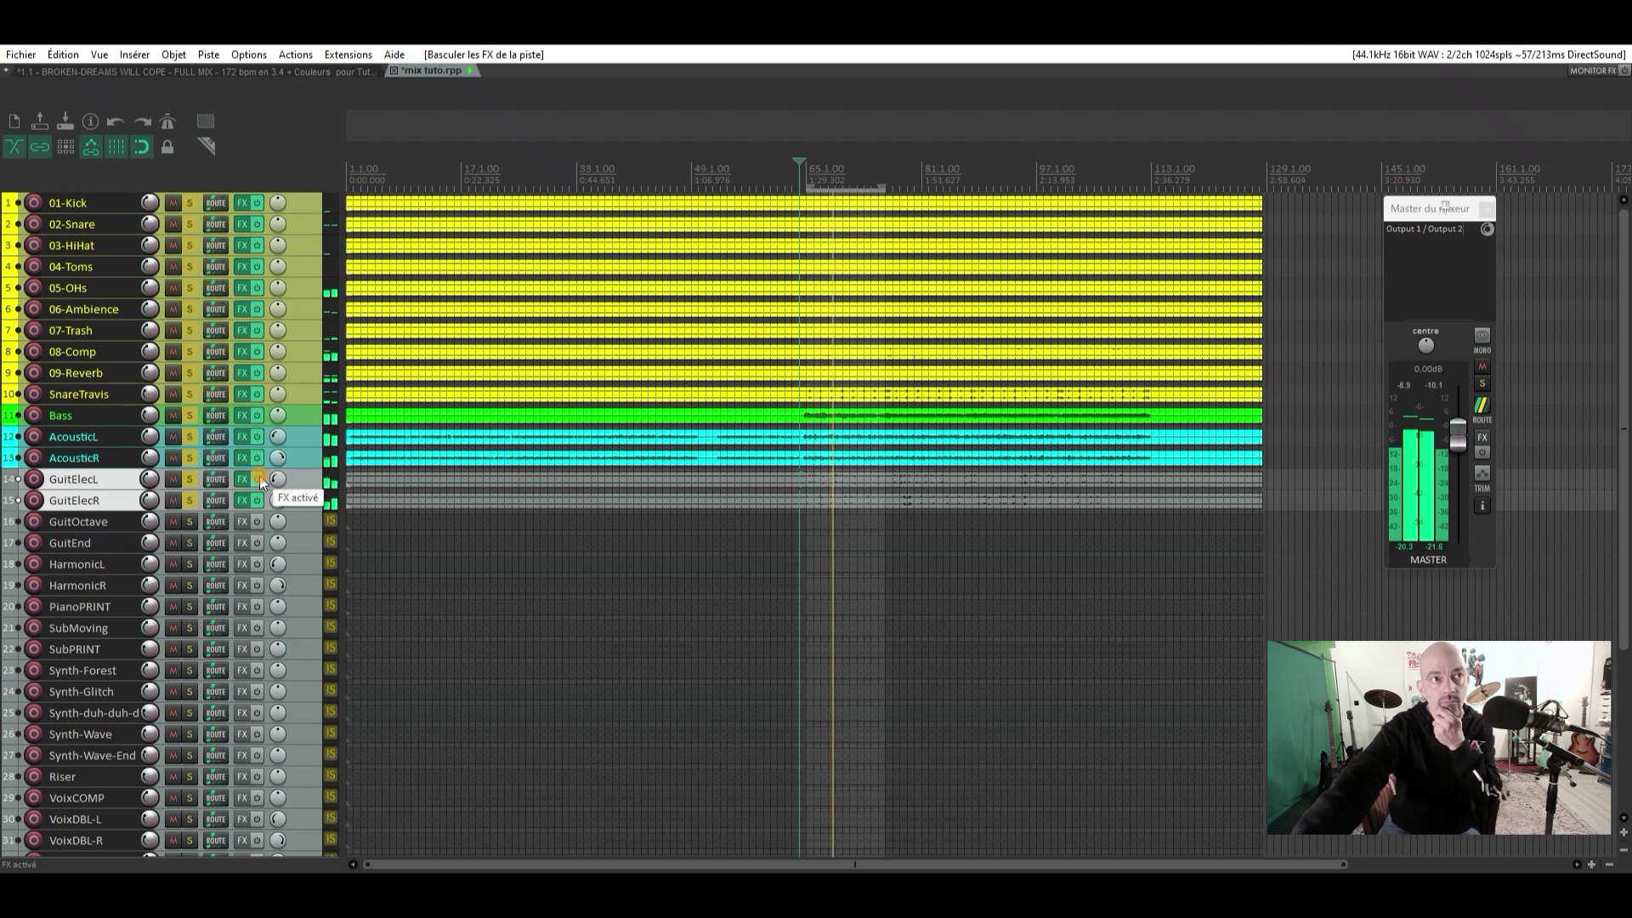
click(258, 478)
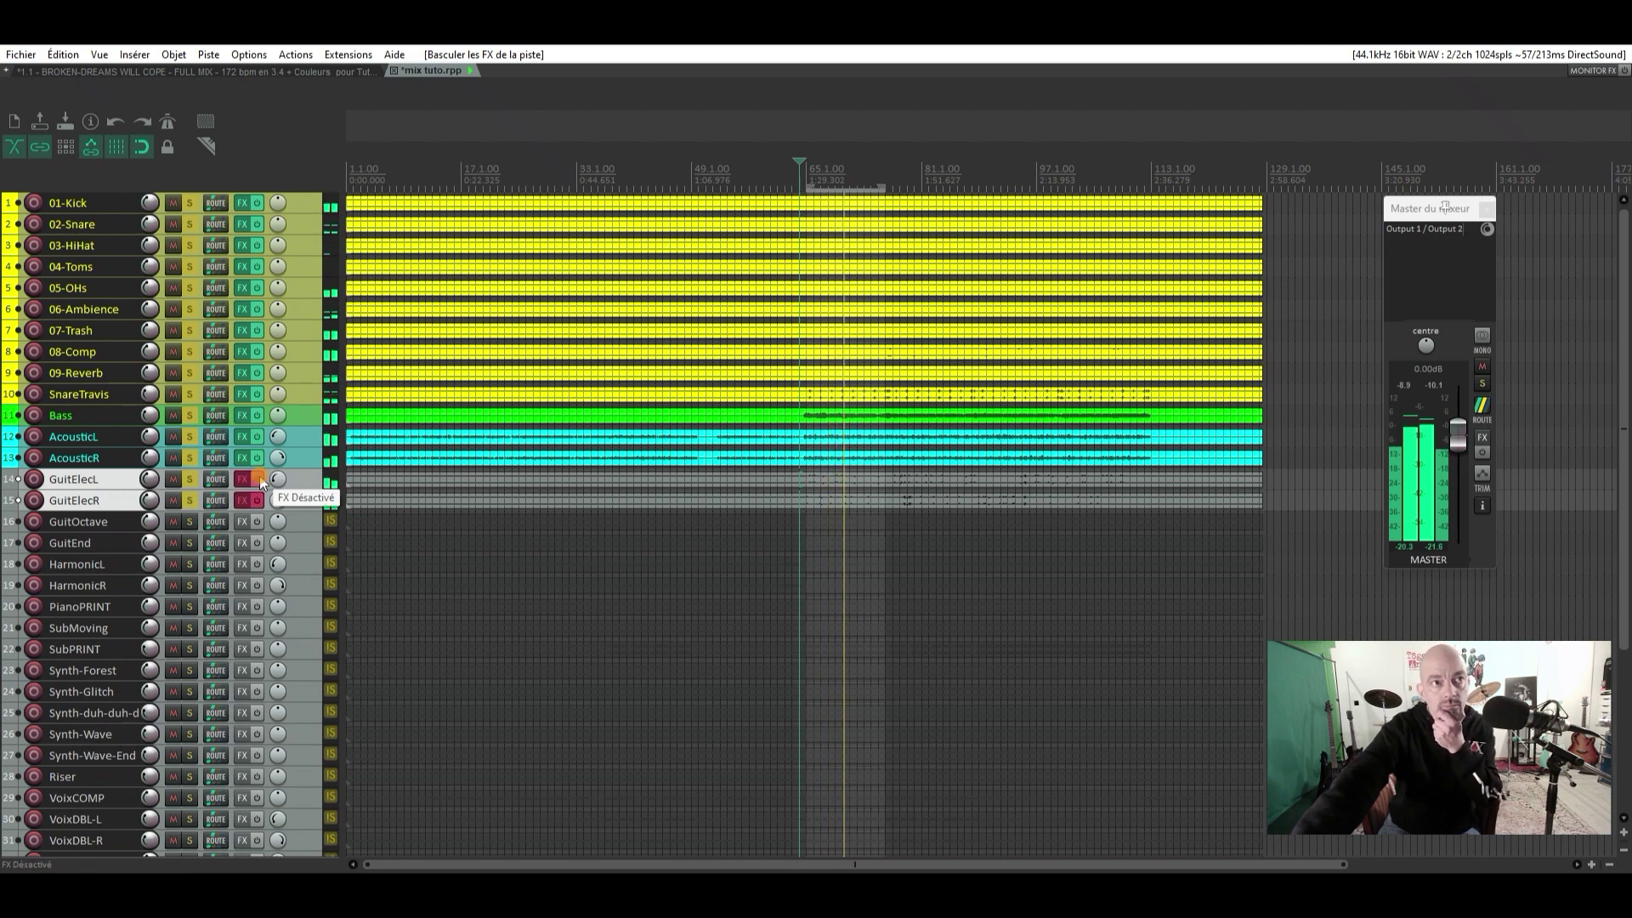
click(258, 478)
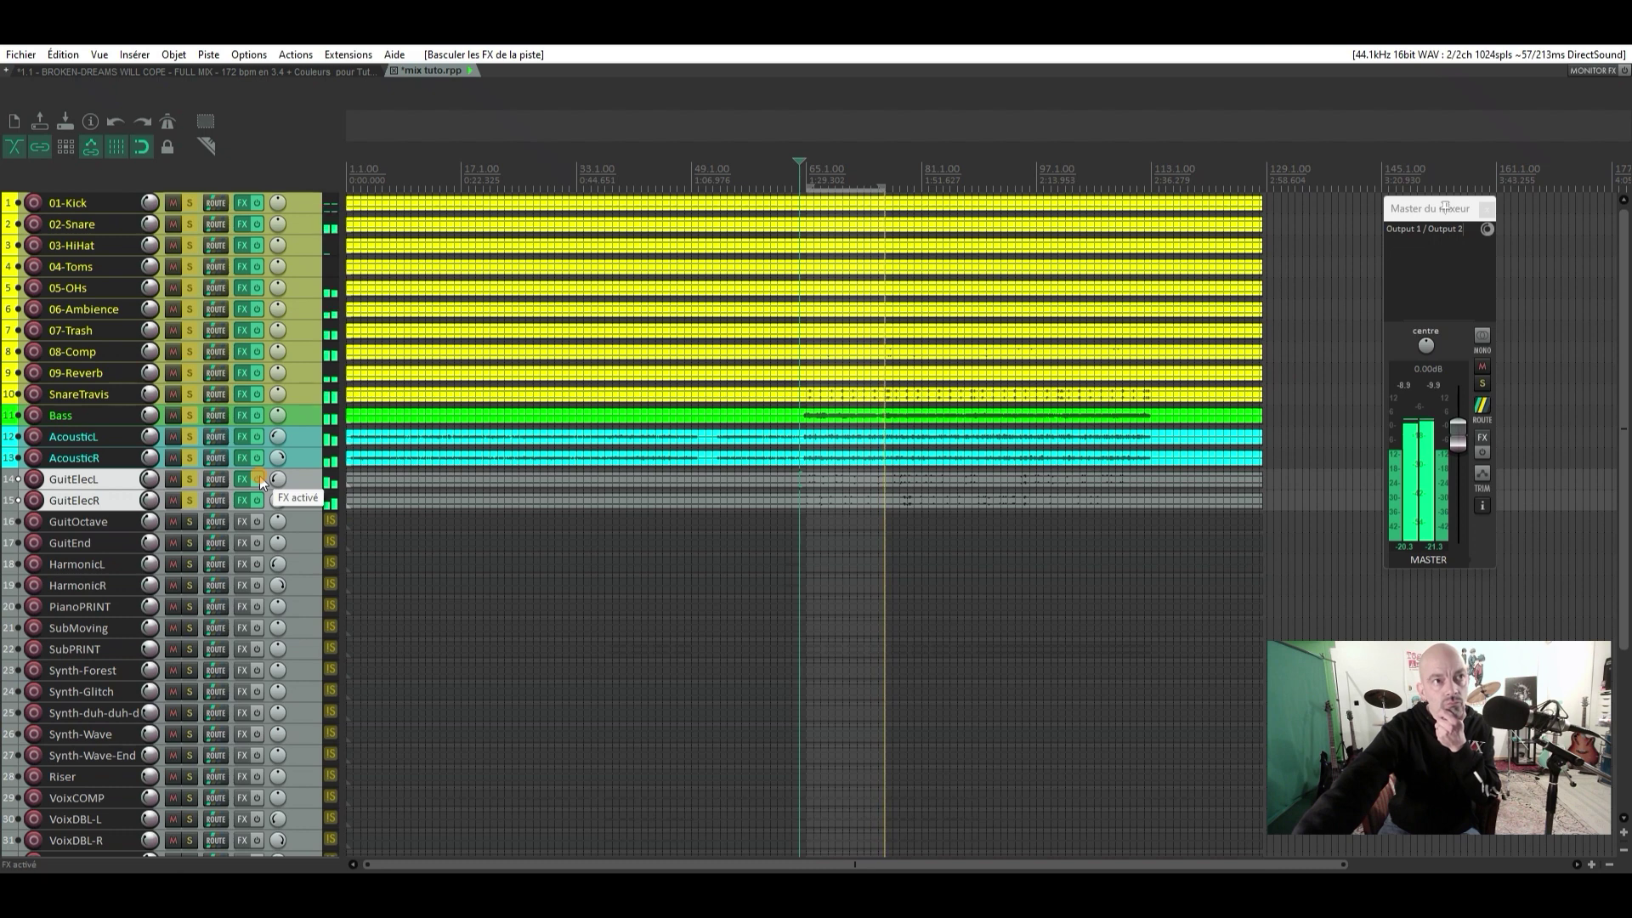
click(259, 478)
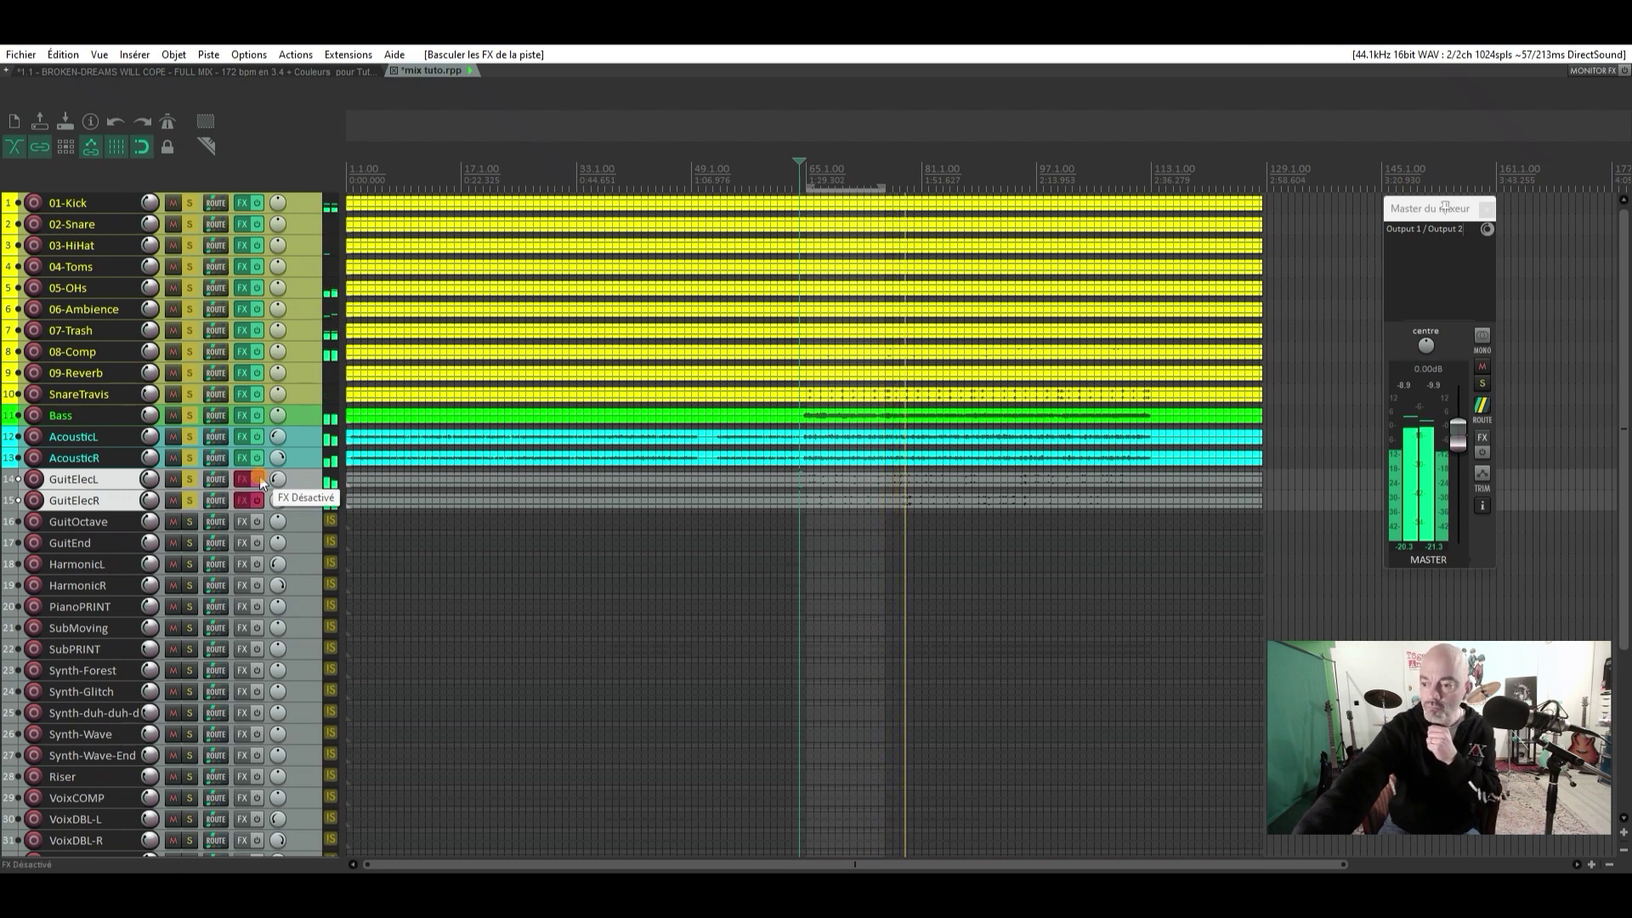
click(258, 478)
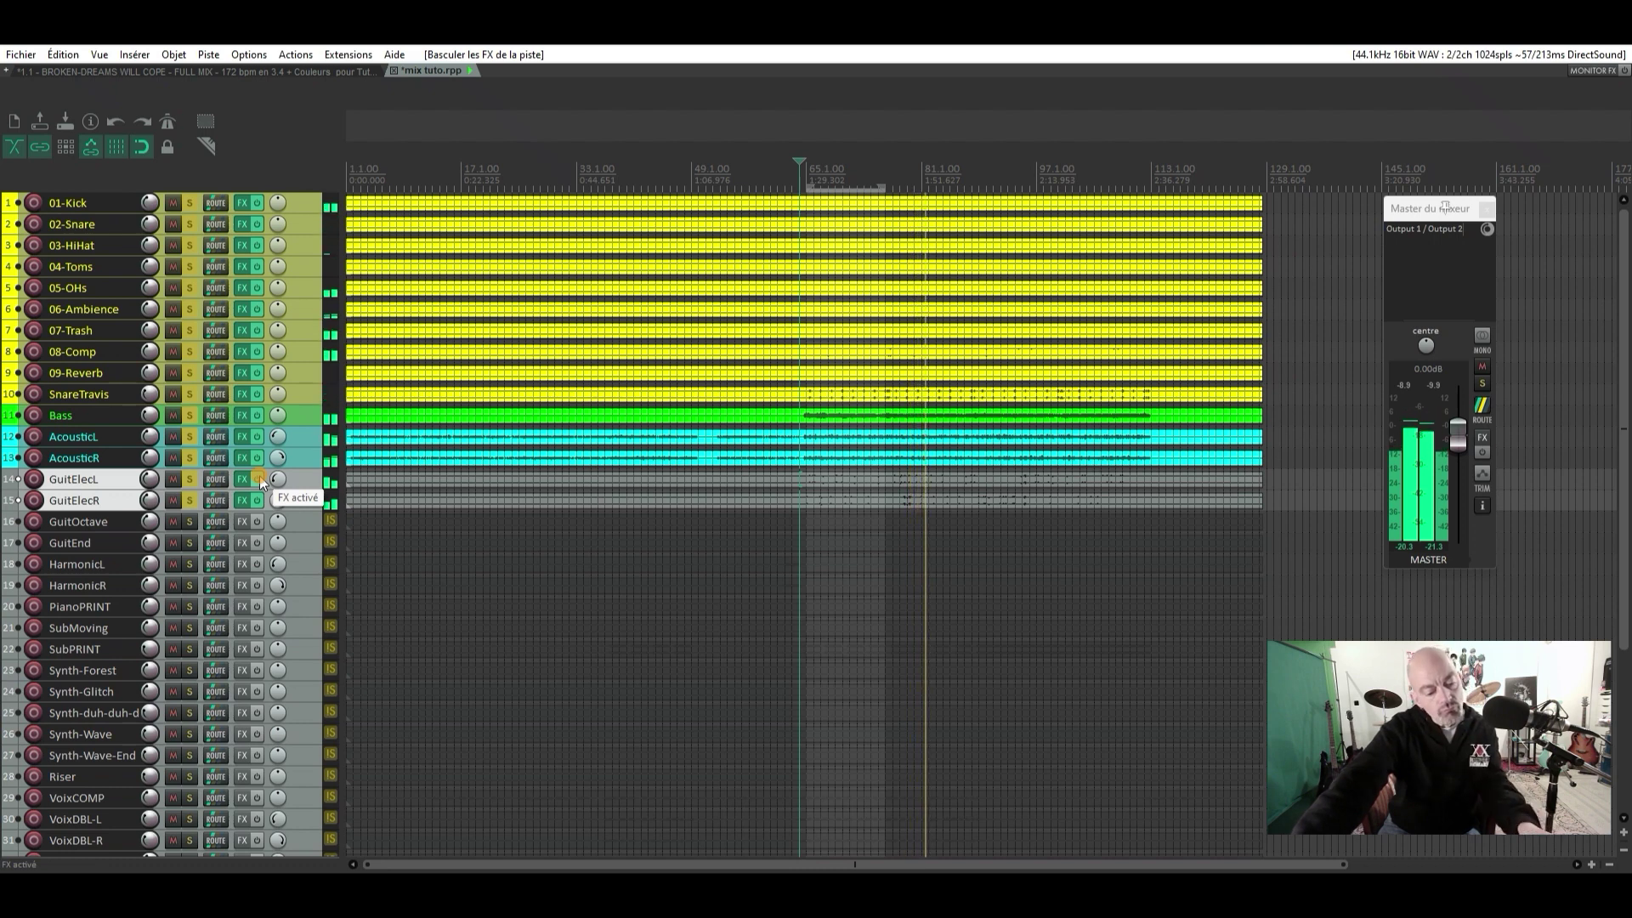
click(258, 478)
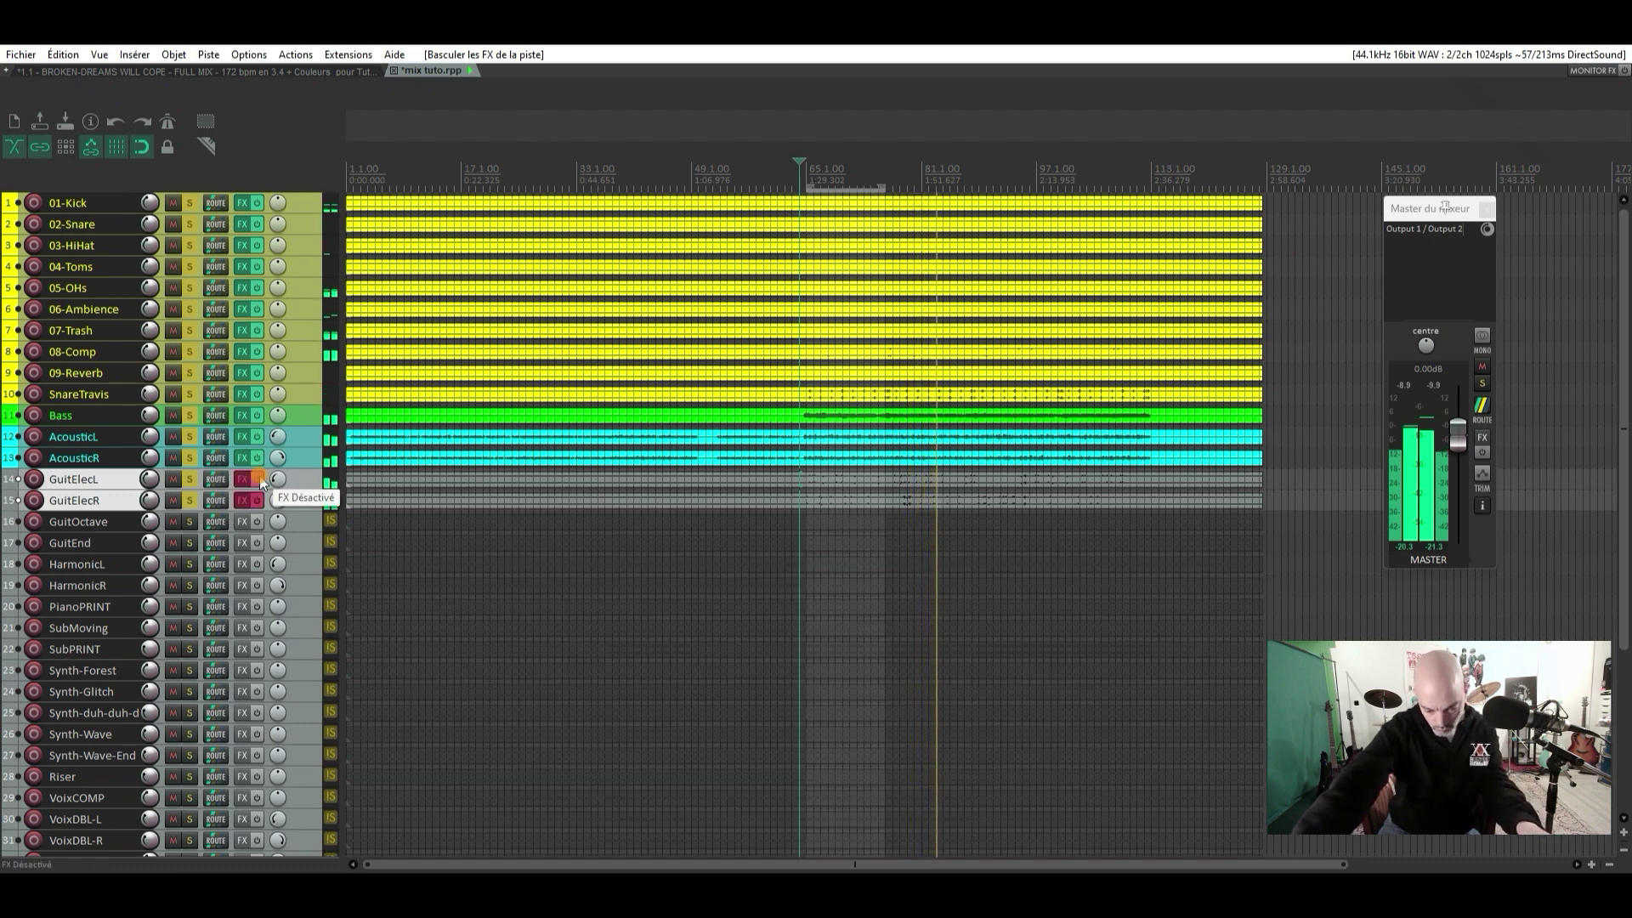
click(258, 477)
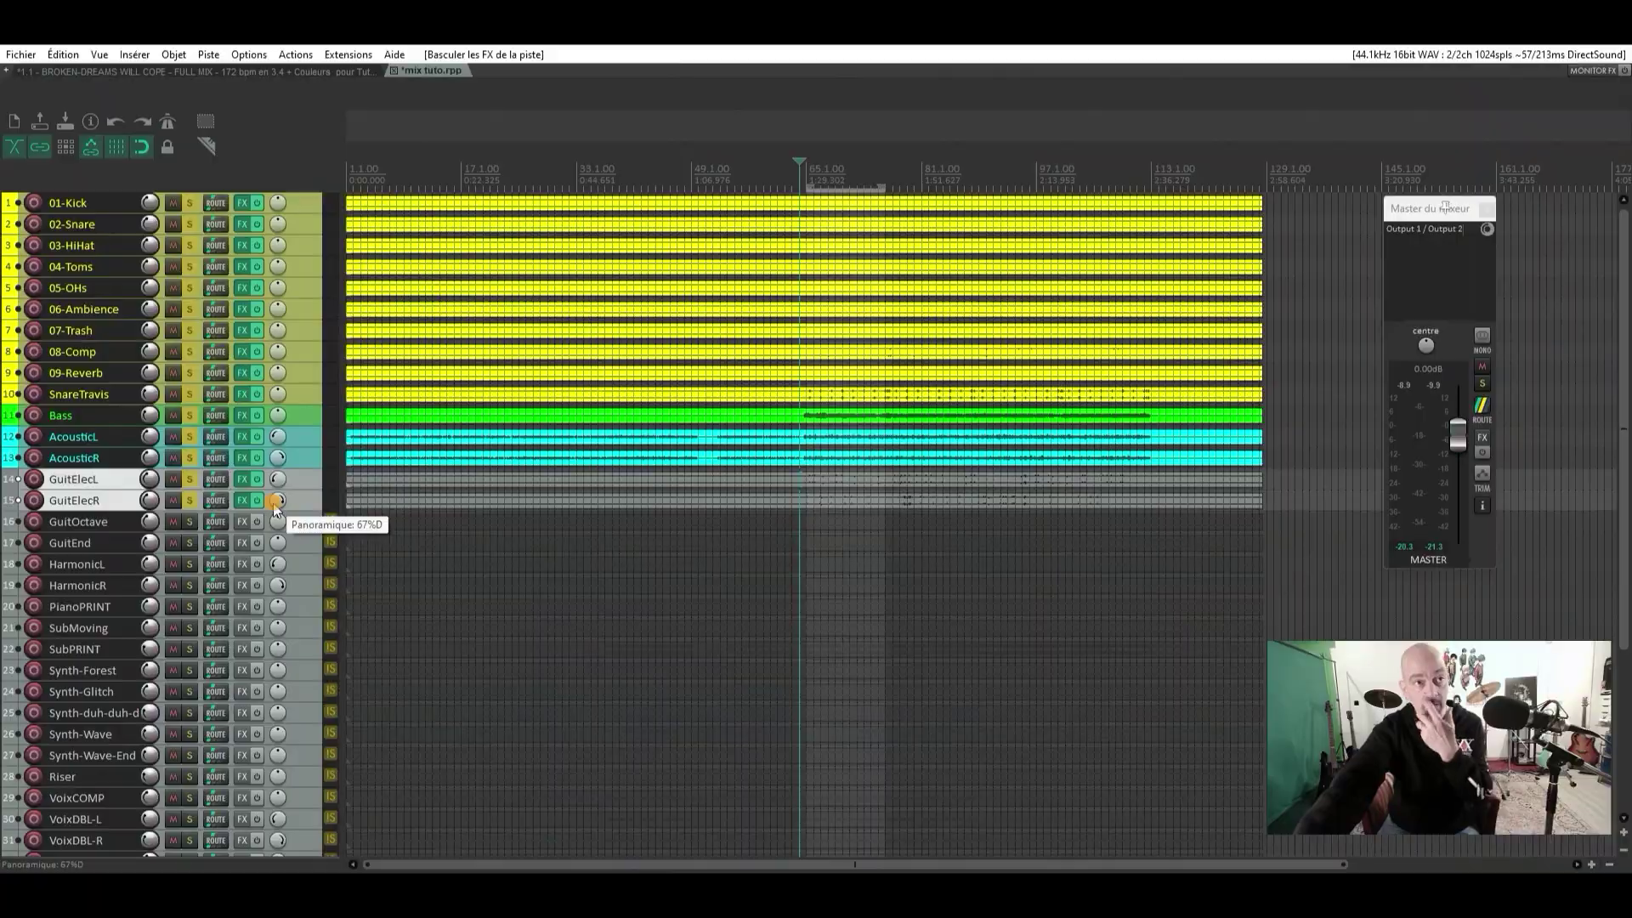
Set the custom color of the GuitElecL and GuitElecR tracks to pure red and save the project
right_click(312, 480)
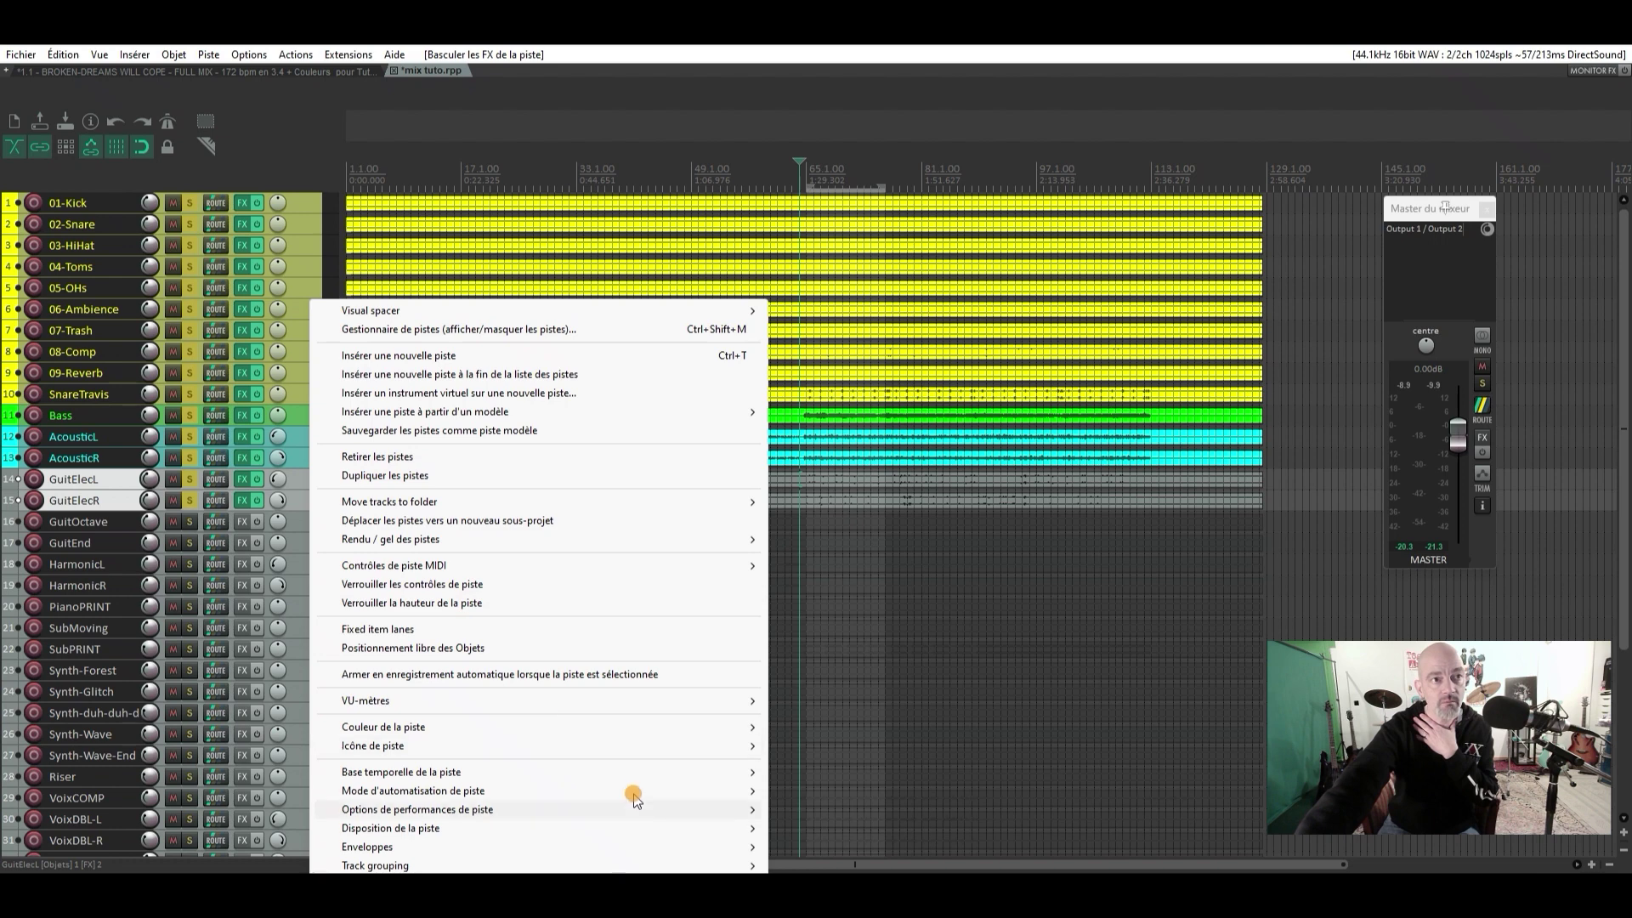
mouse_move(727, 732)
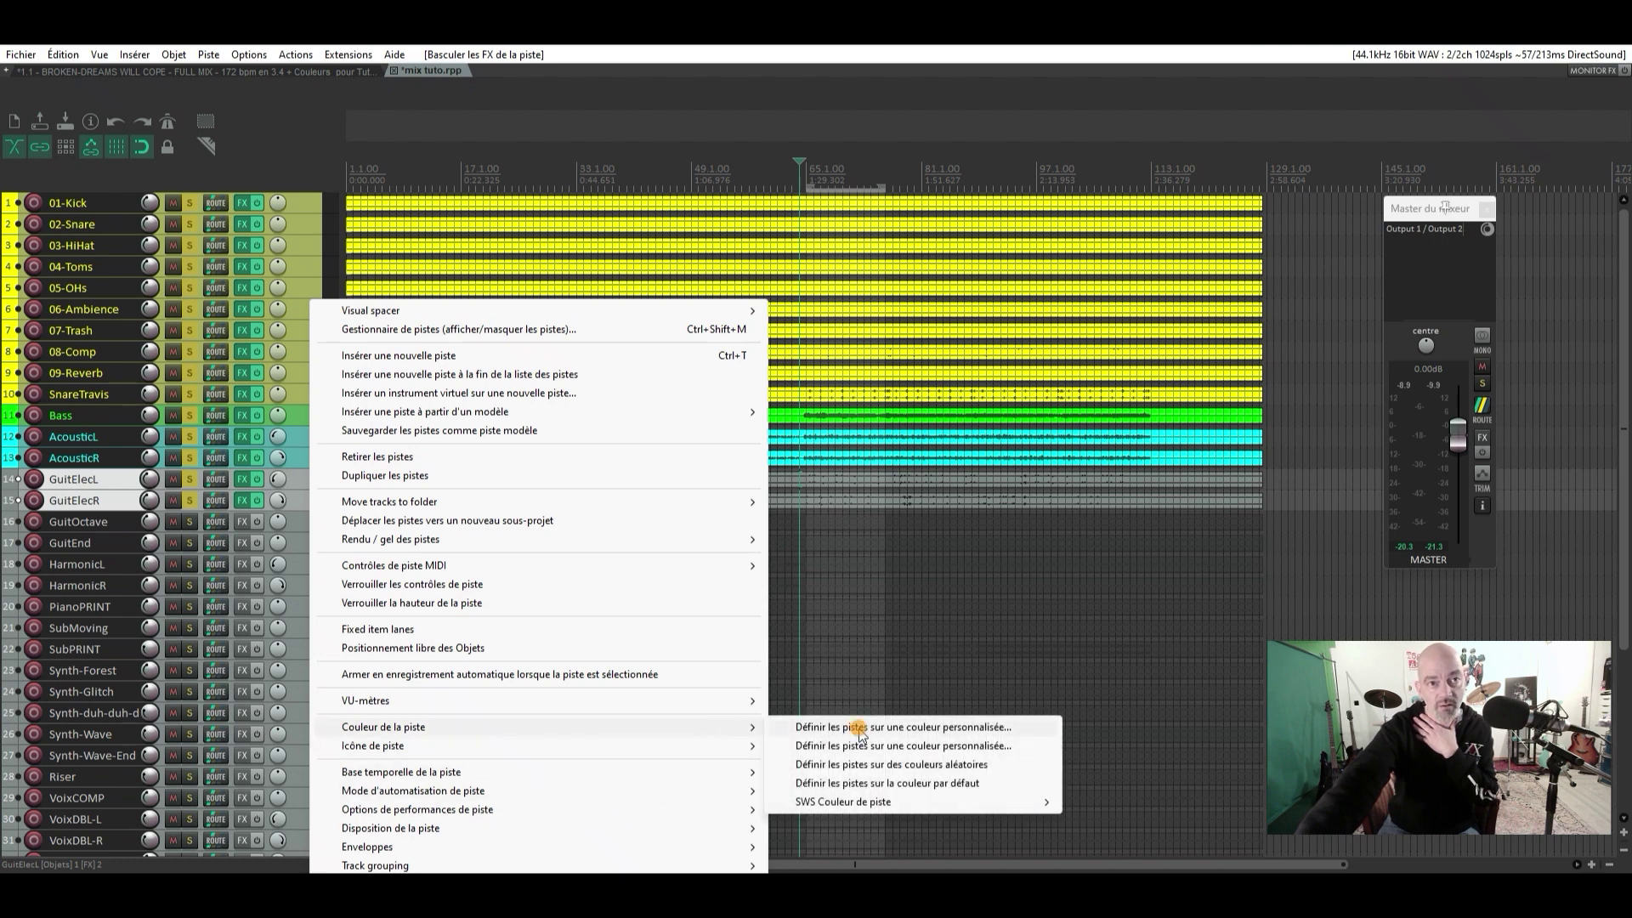
click(860, 729)
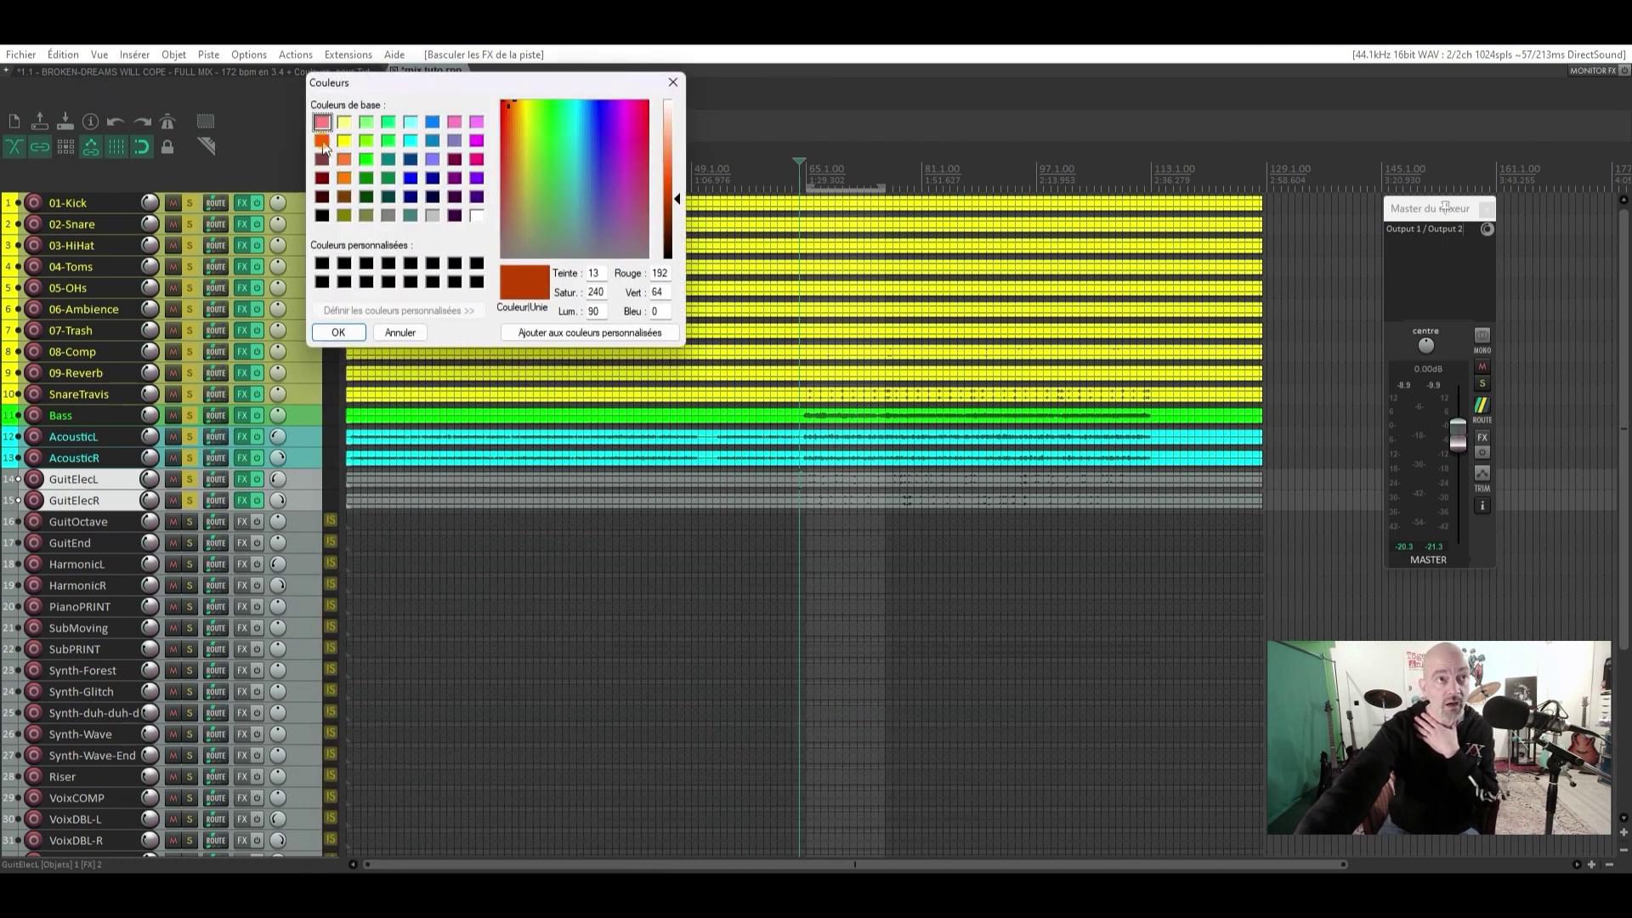
click(321, 140)
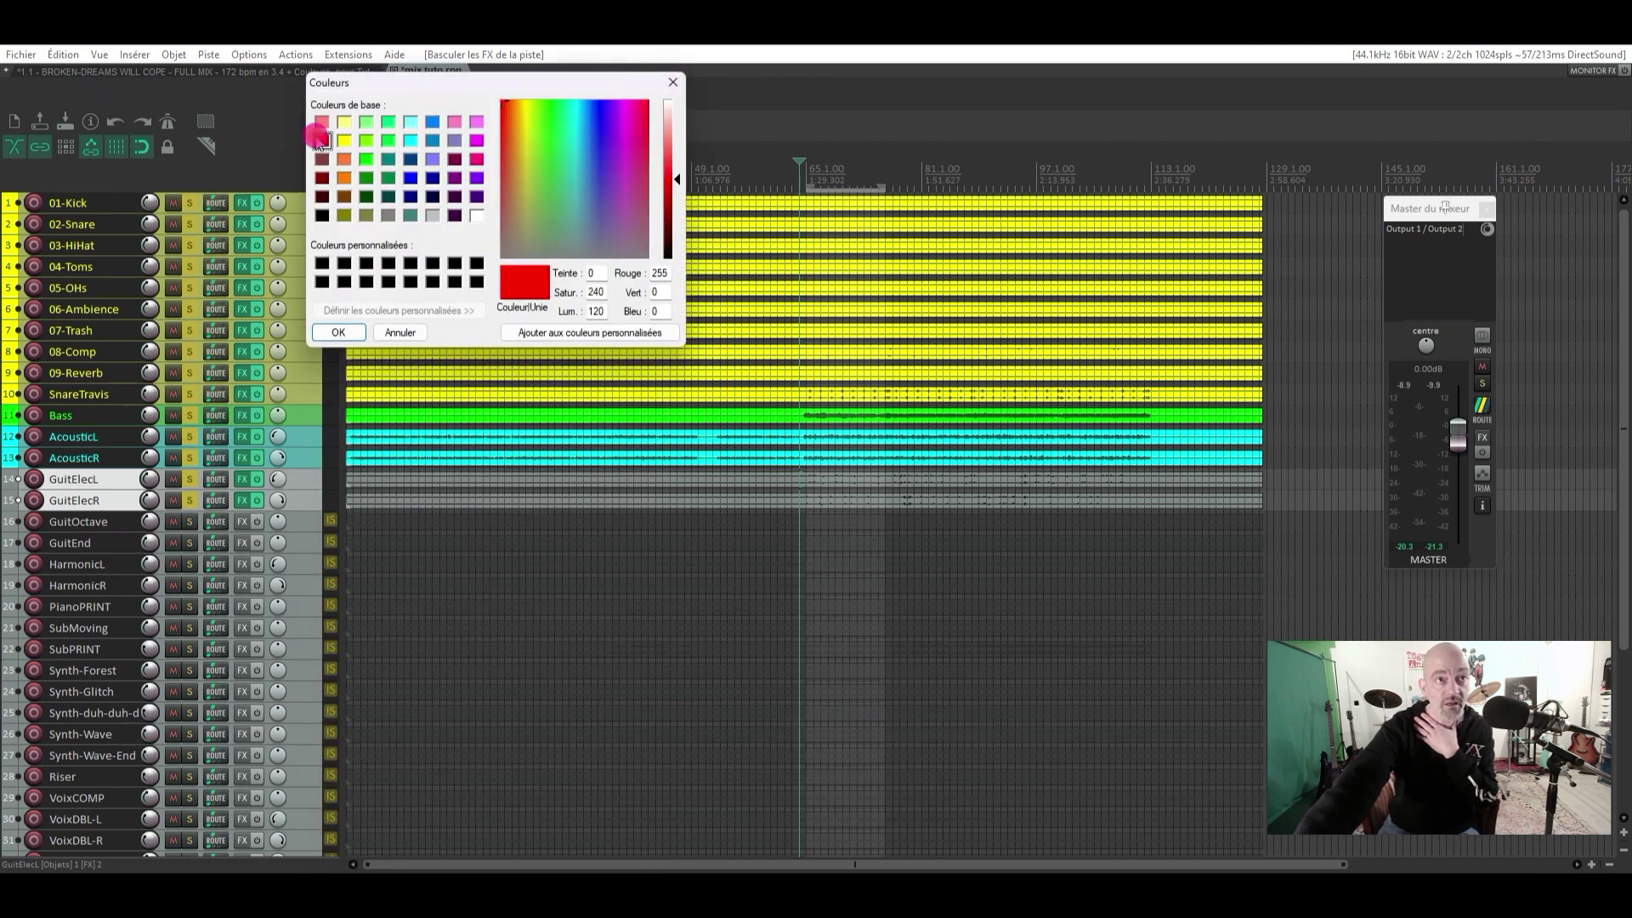
click(345, 333)
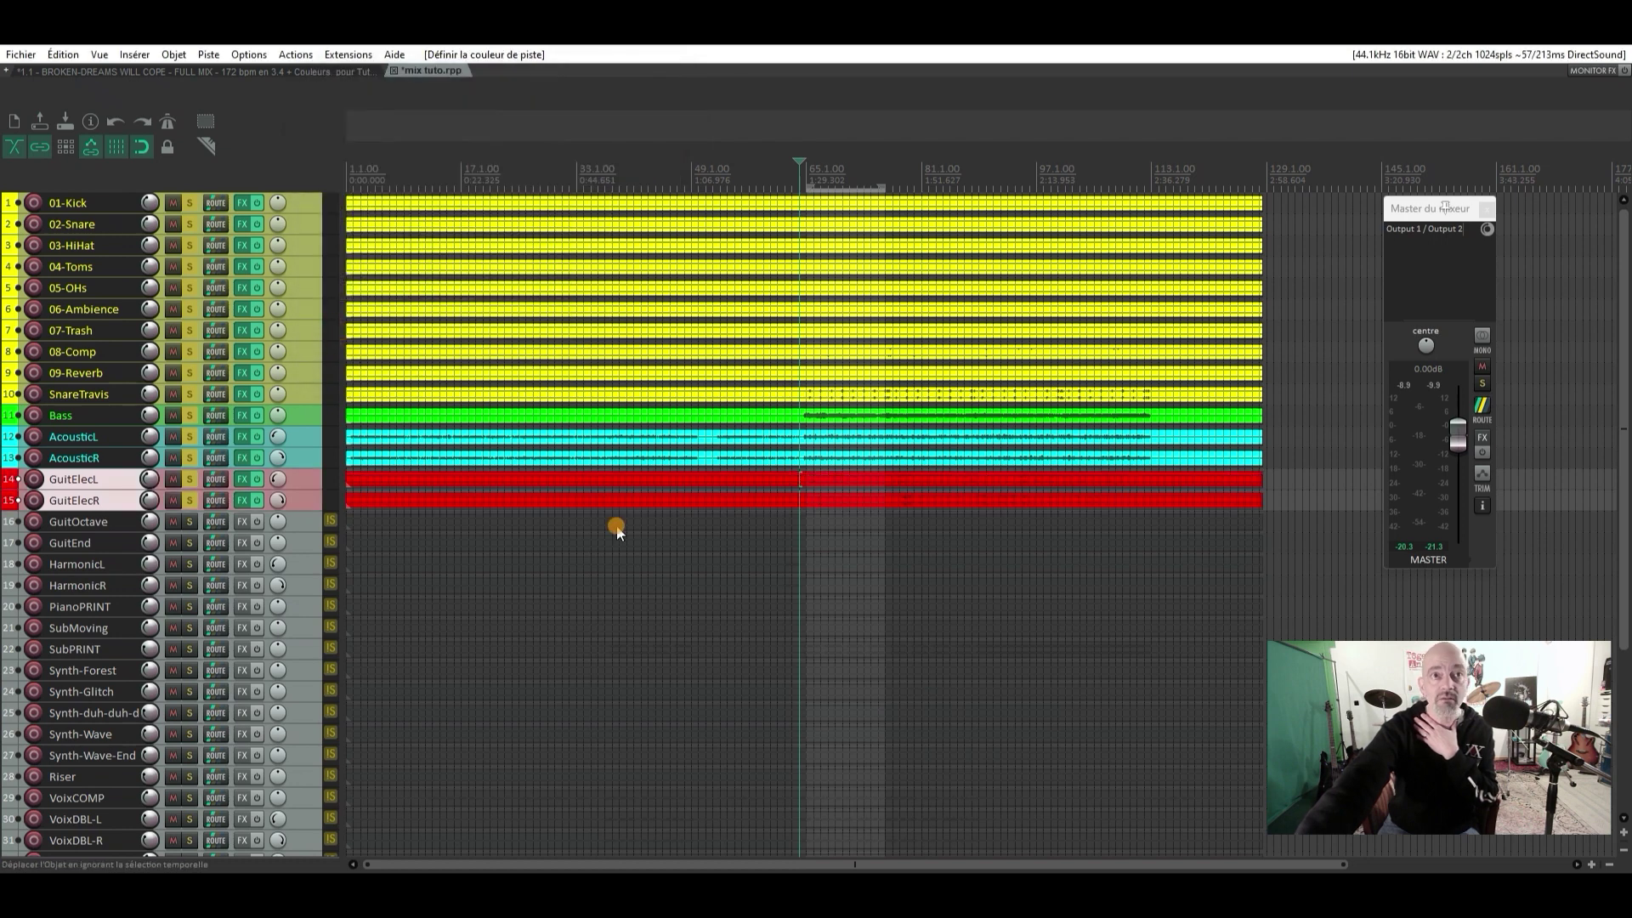
click(22, 55)
click(77, 132)
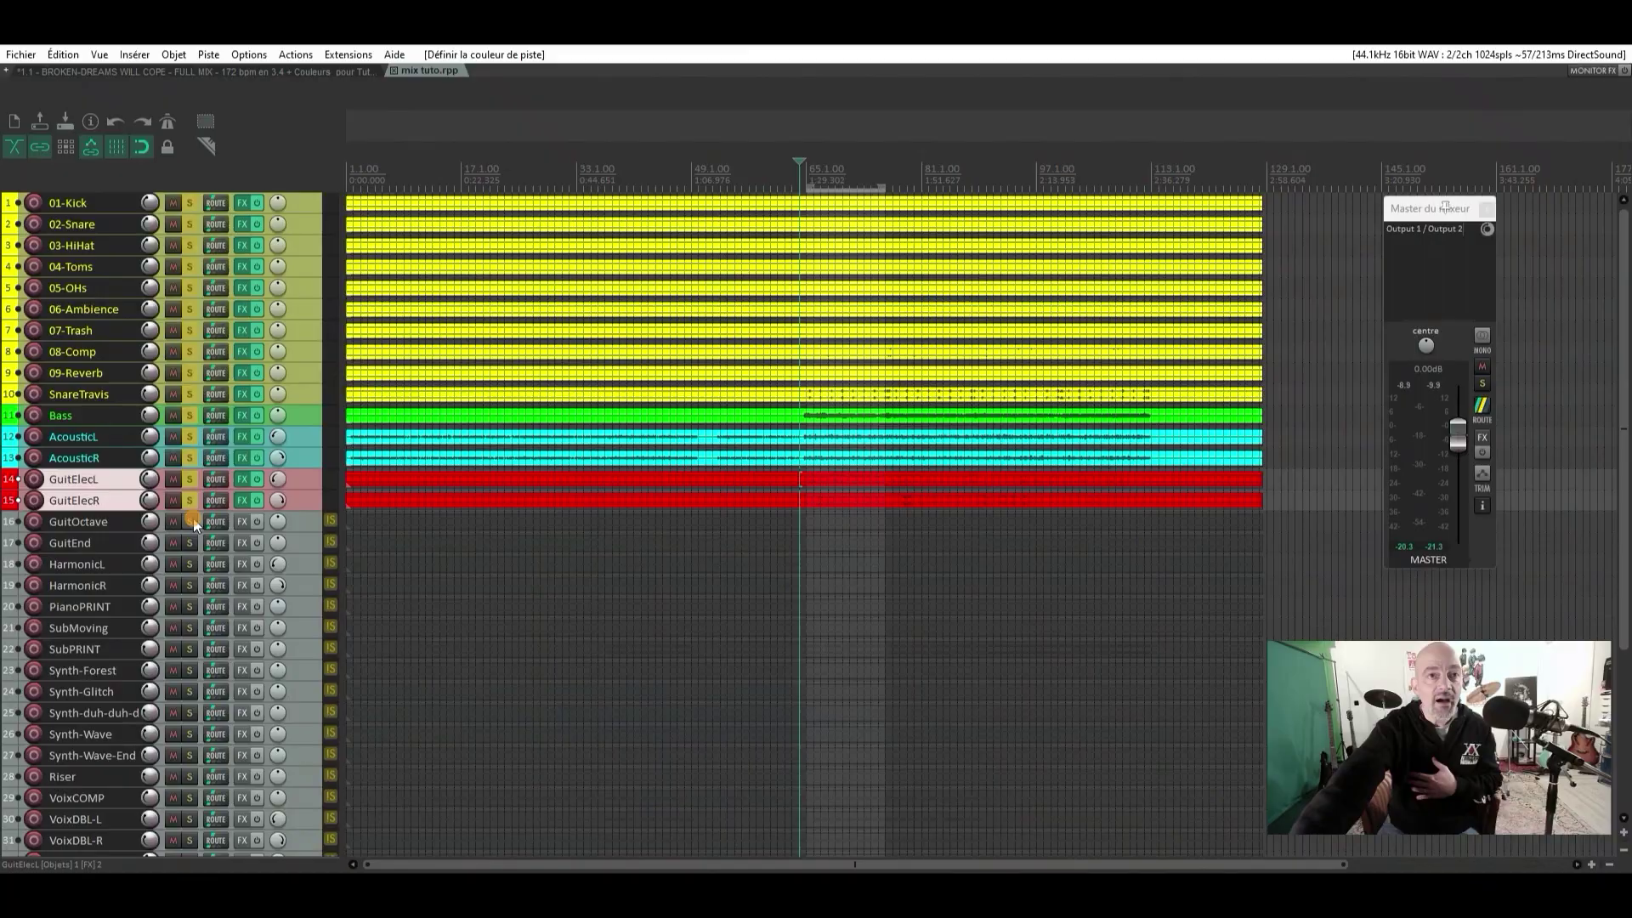
Solo the GuitOctave track and trim the silent start of its item to just before the guitar enters, at measure 88
click(191, 522)
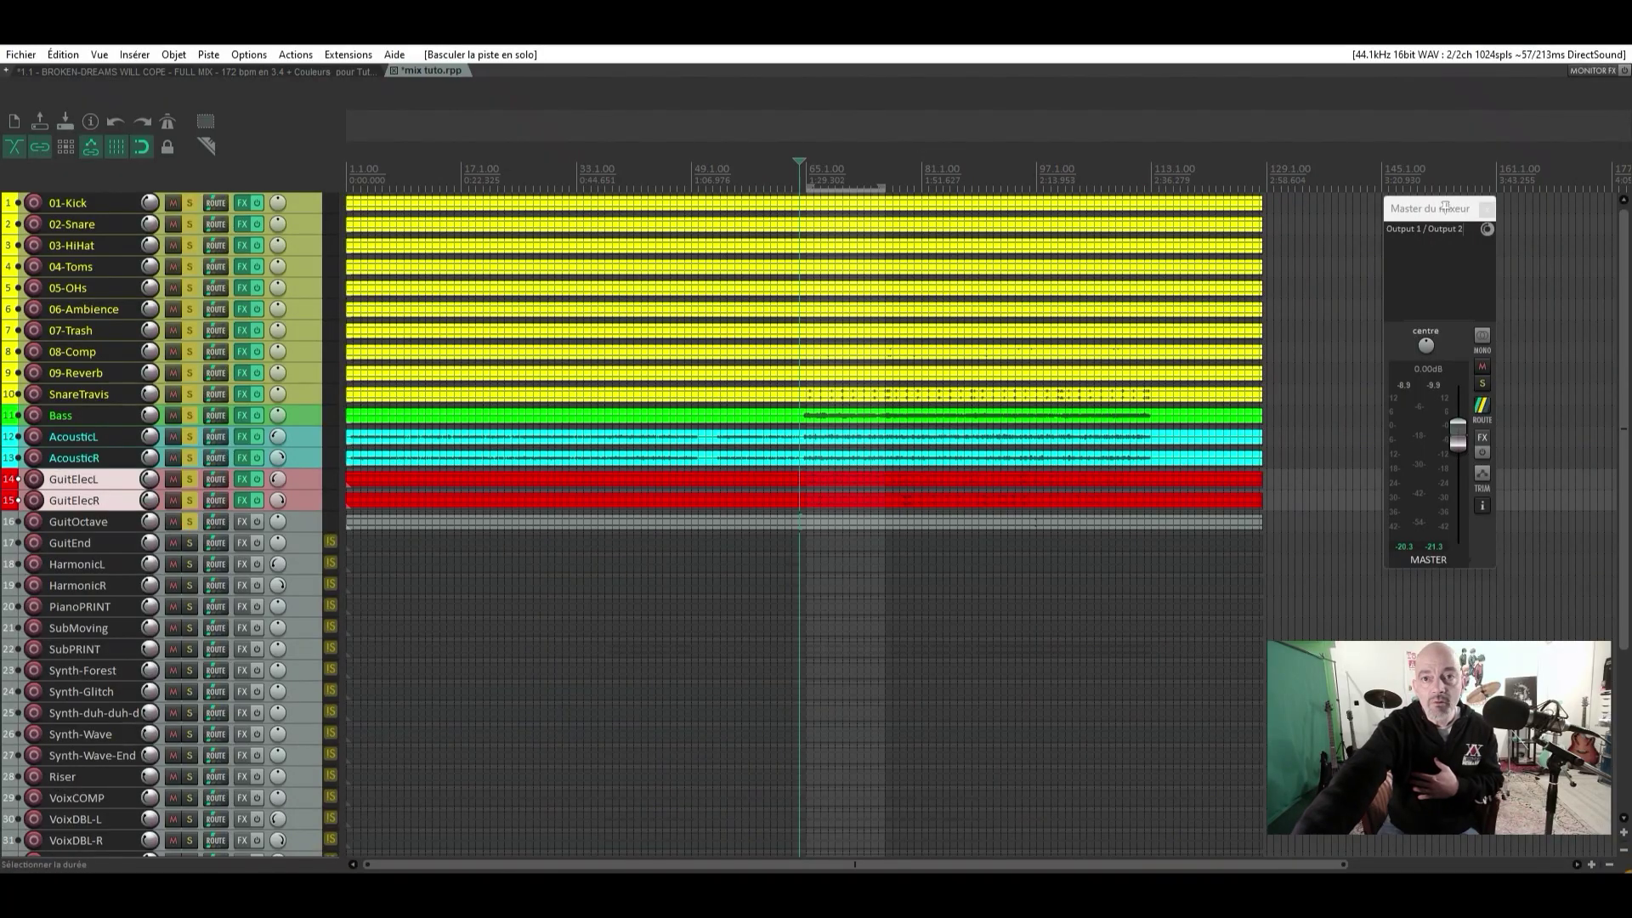
click(1624, 831)
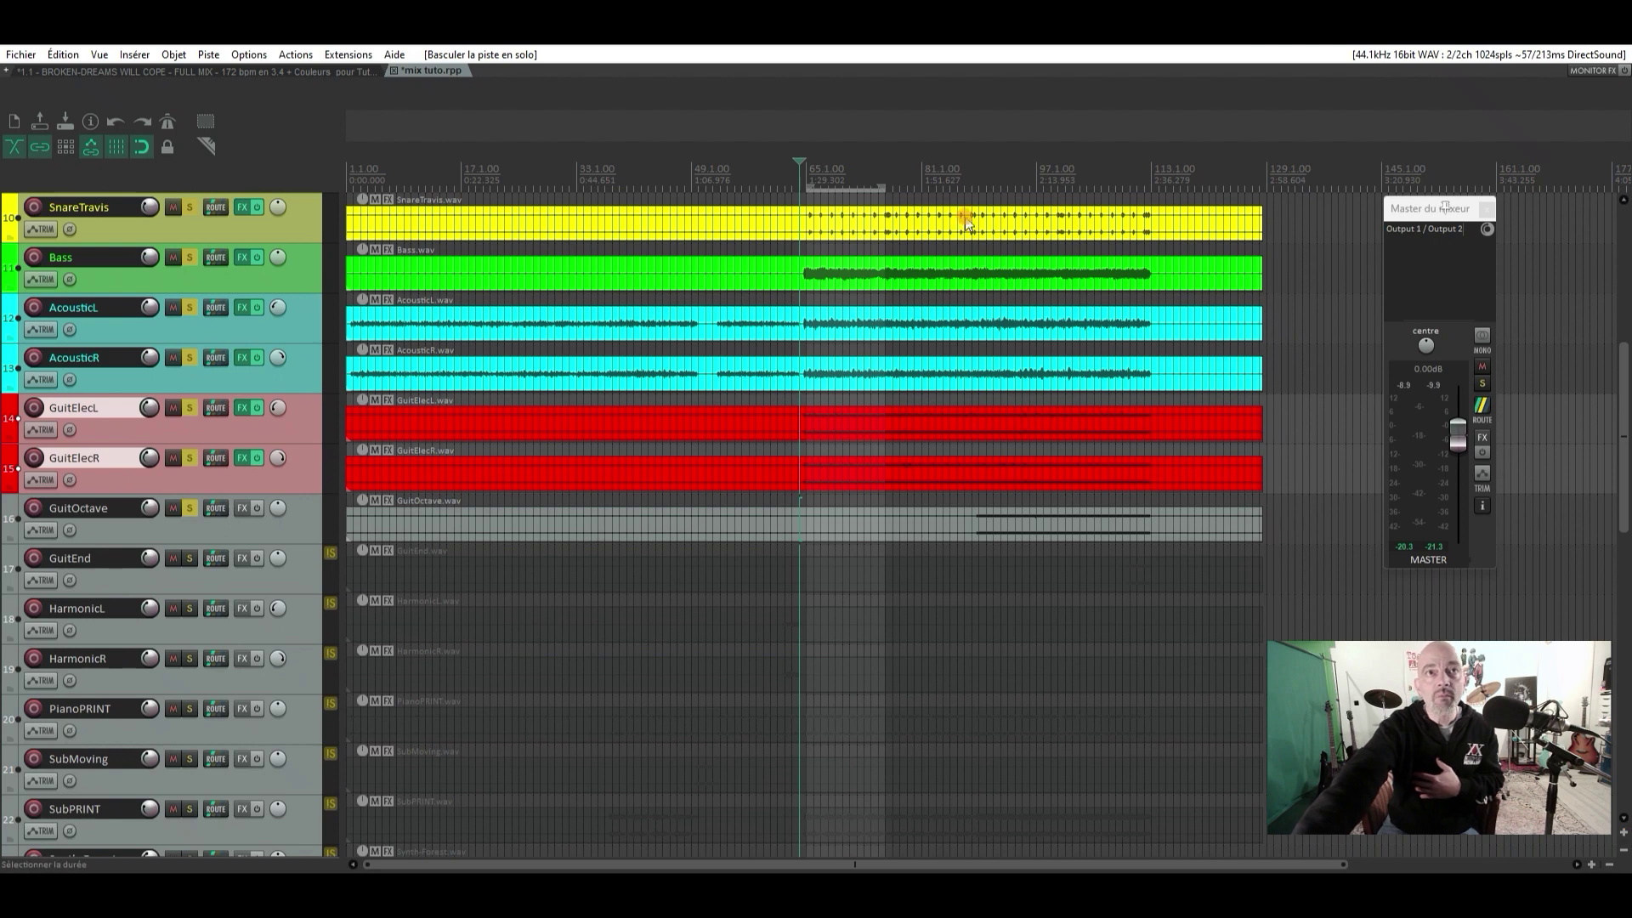
click(961, 176)
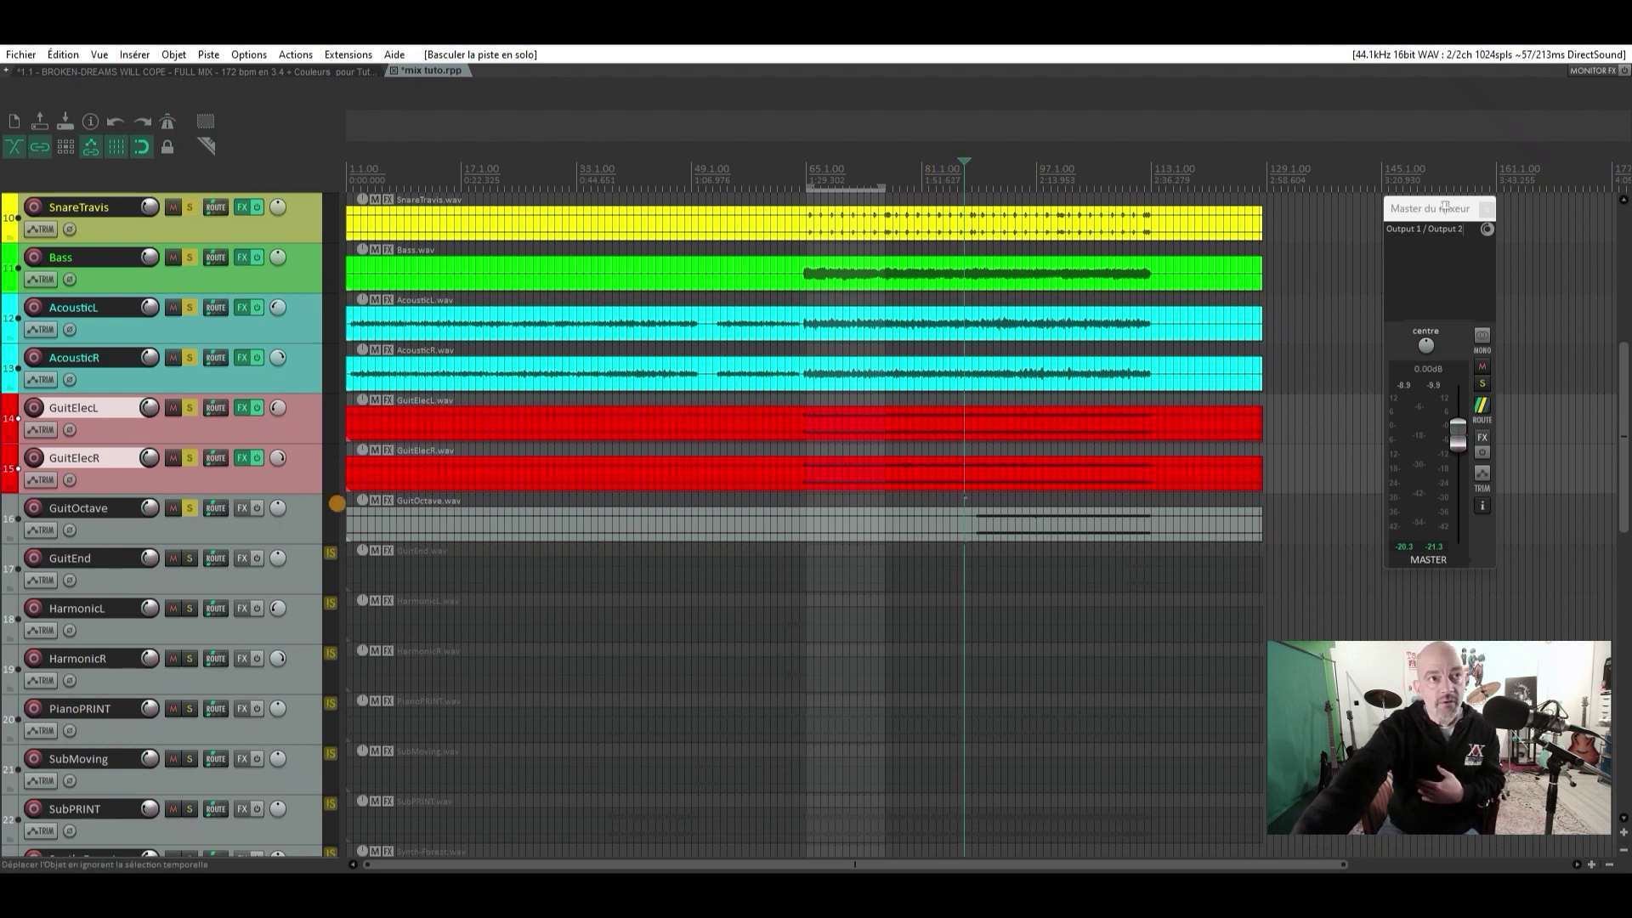
drag(337, 514, 960, 538)
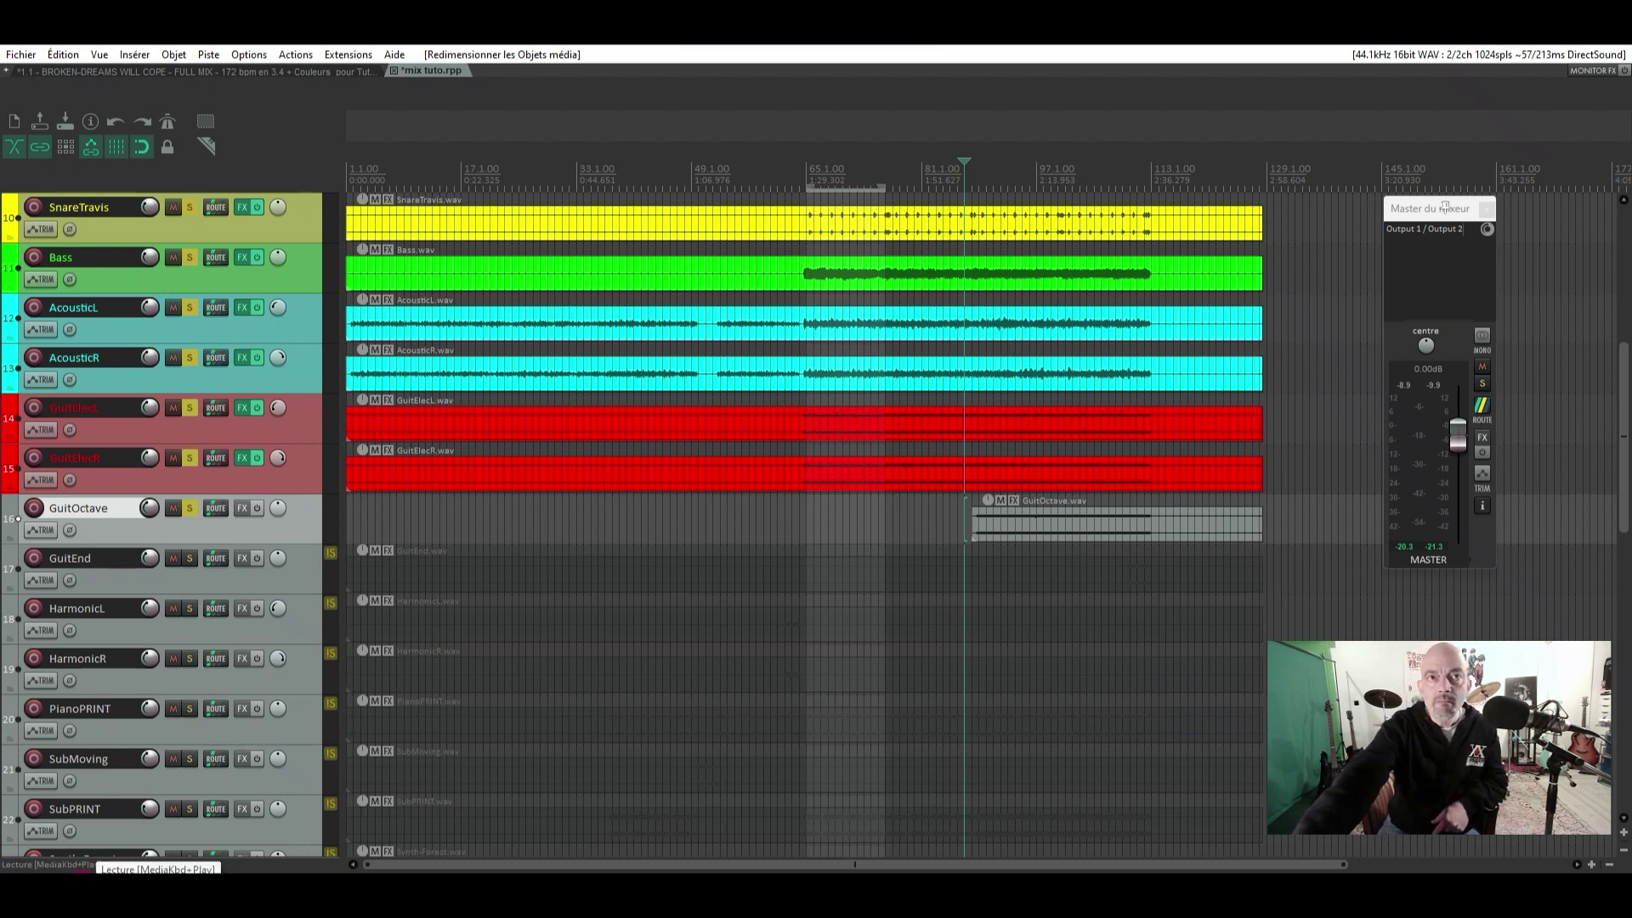
Play the mix from the GuitOctave entry and set the time selection from there to the end of the guitar part
key(space)
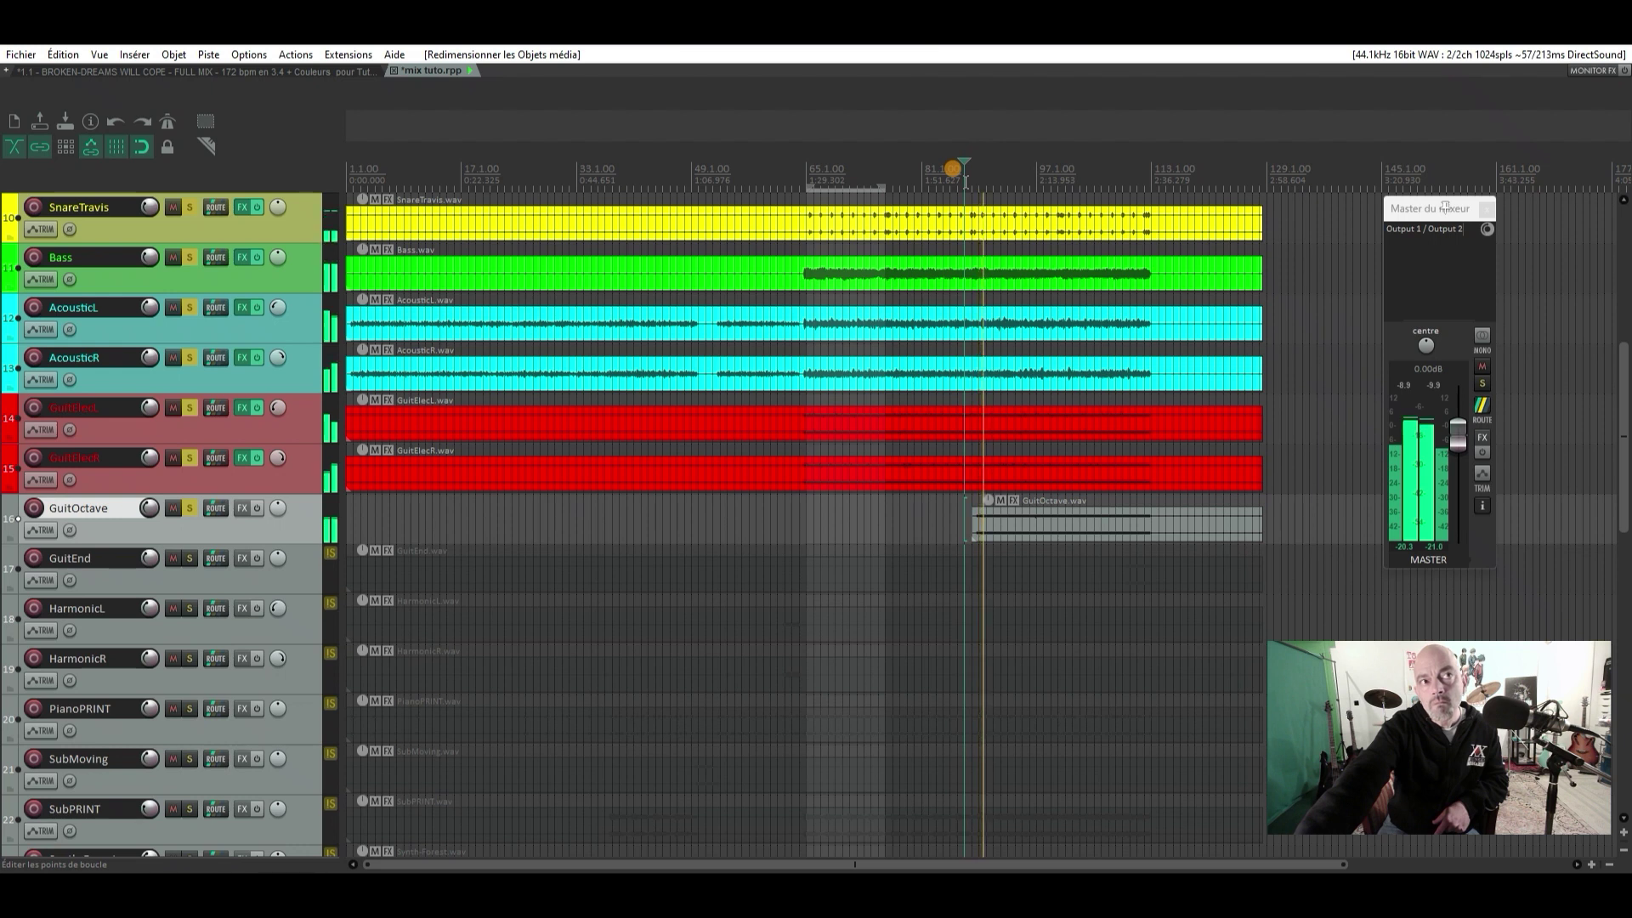
drag(960, 180, 1149, 182)
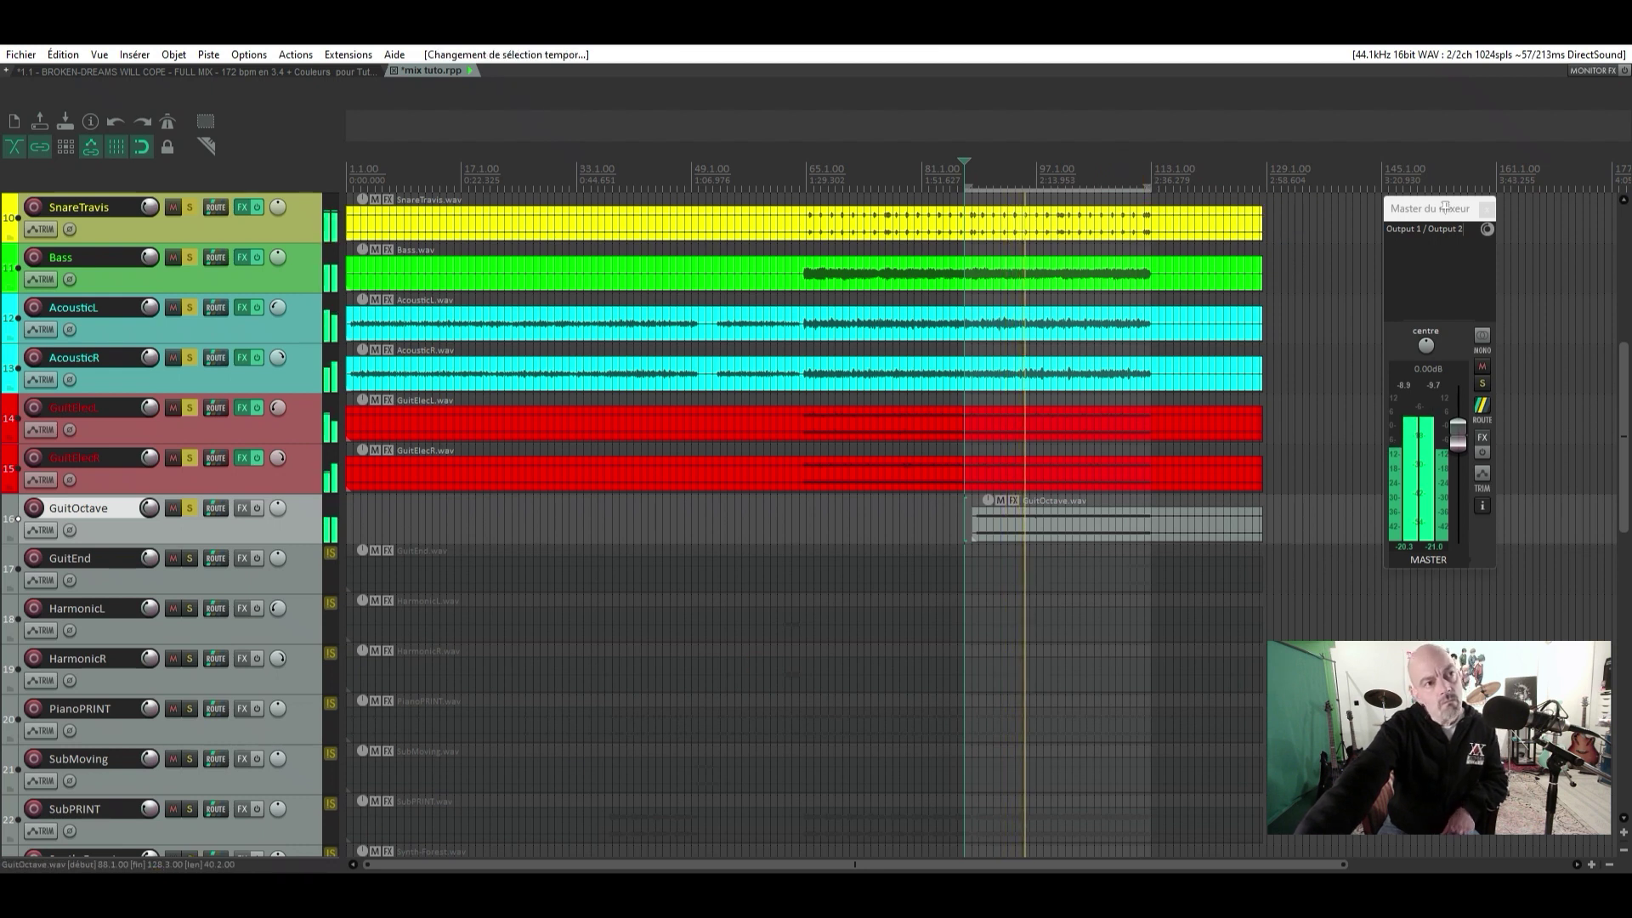
key(XF86AudioStop)
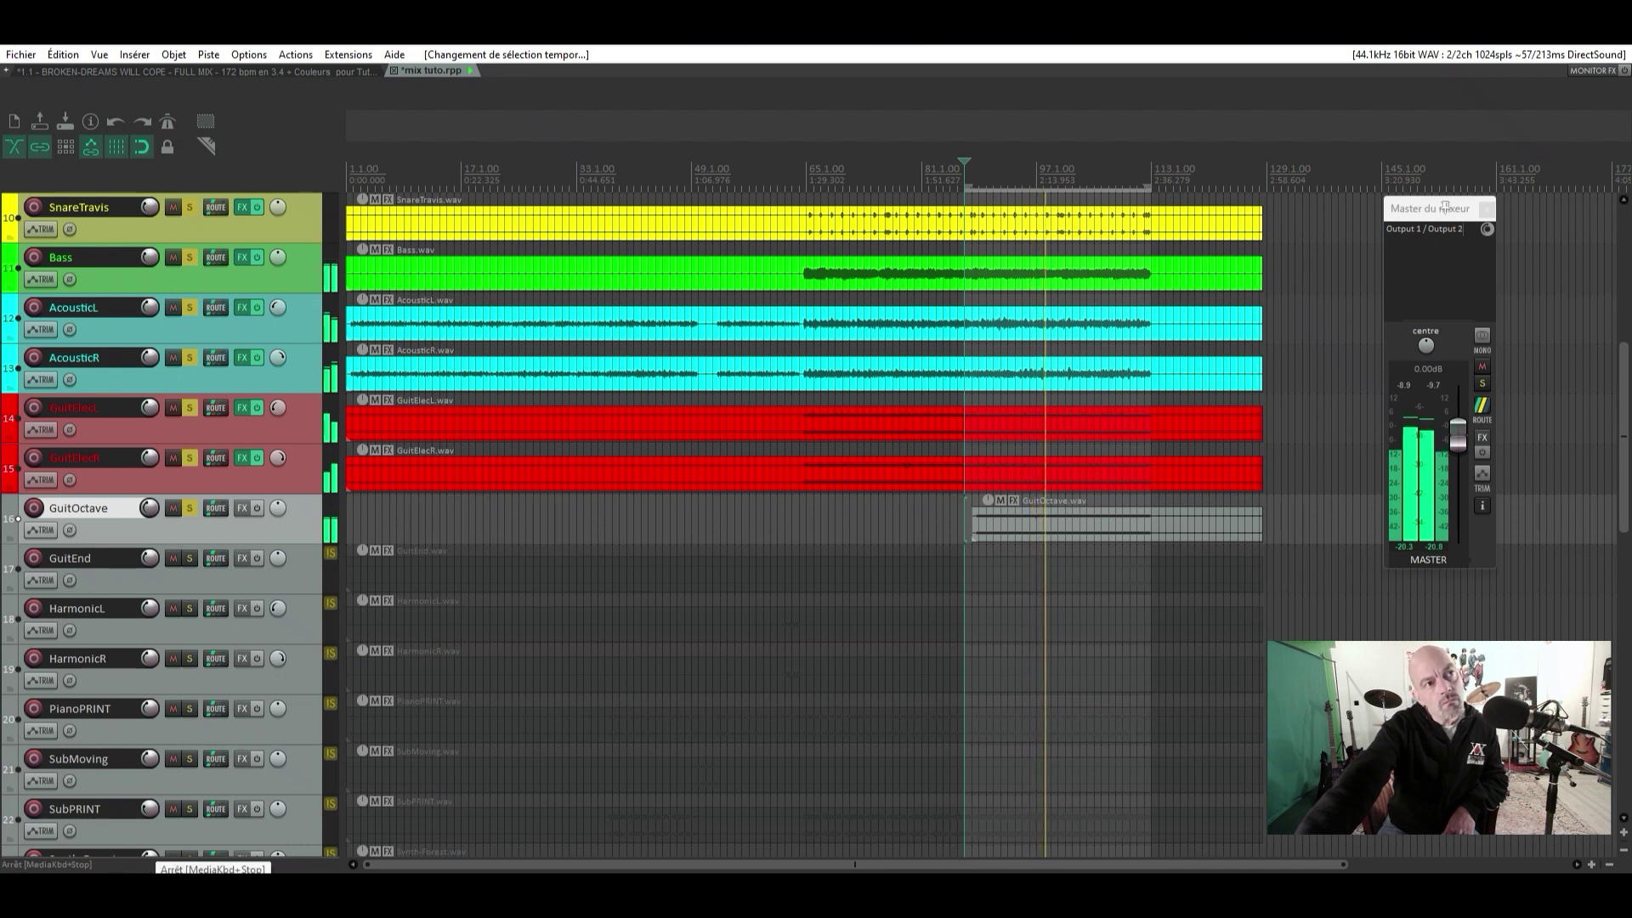
key(XF86AudioStop)
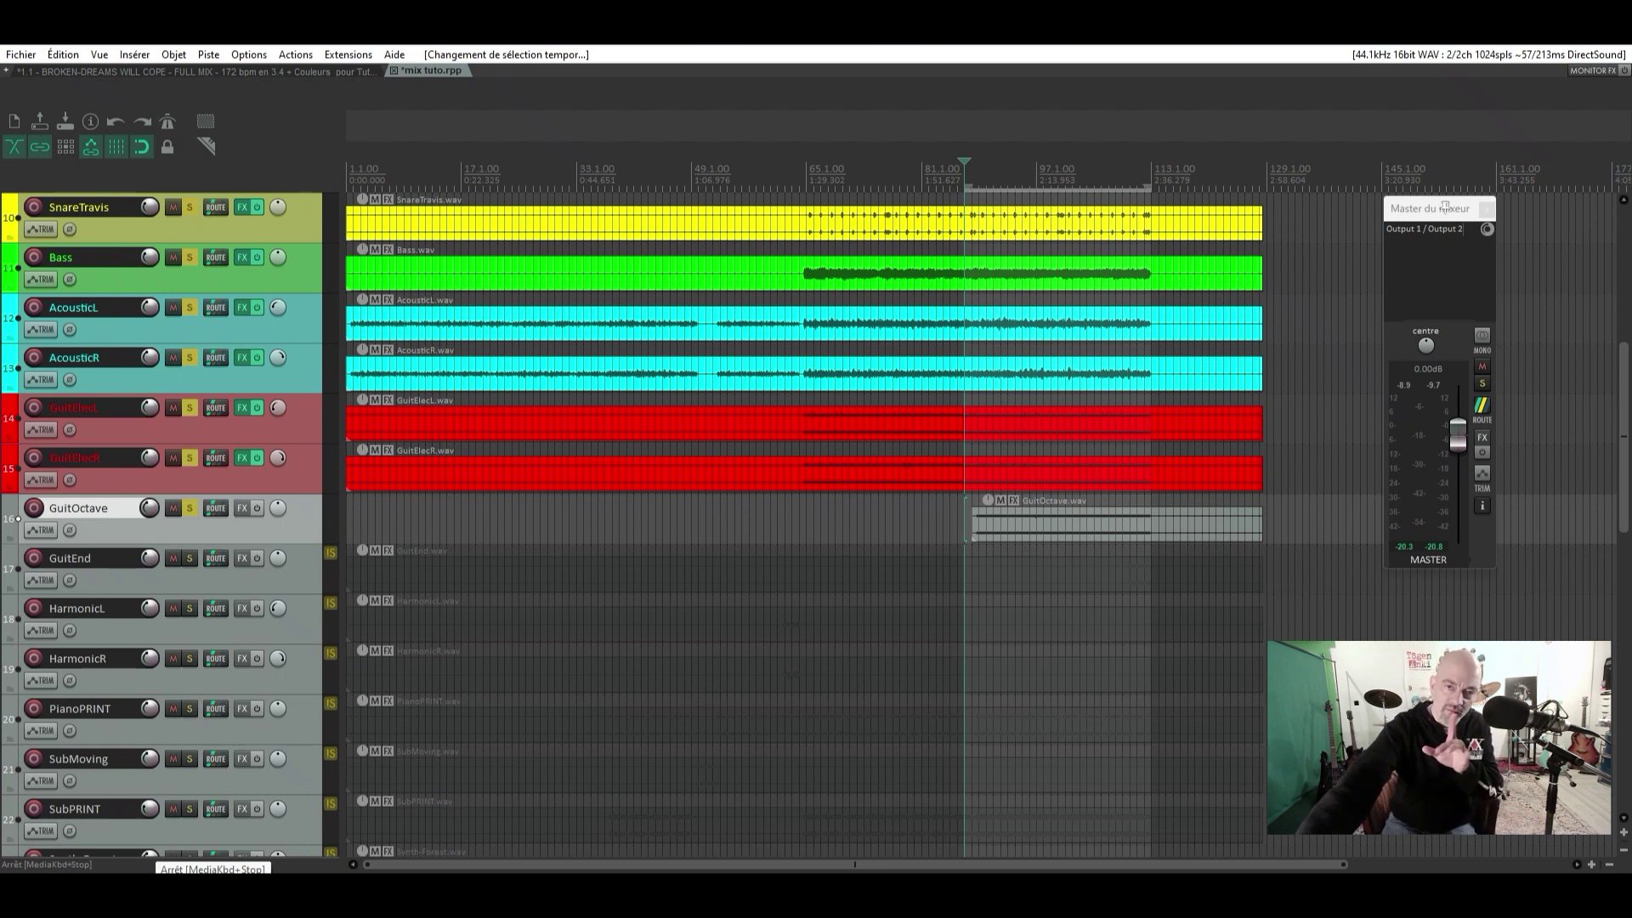
key(XF86AudioPlay)
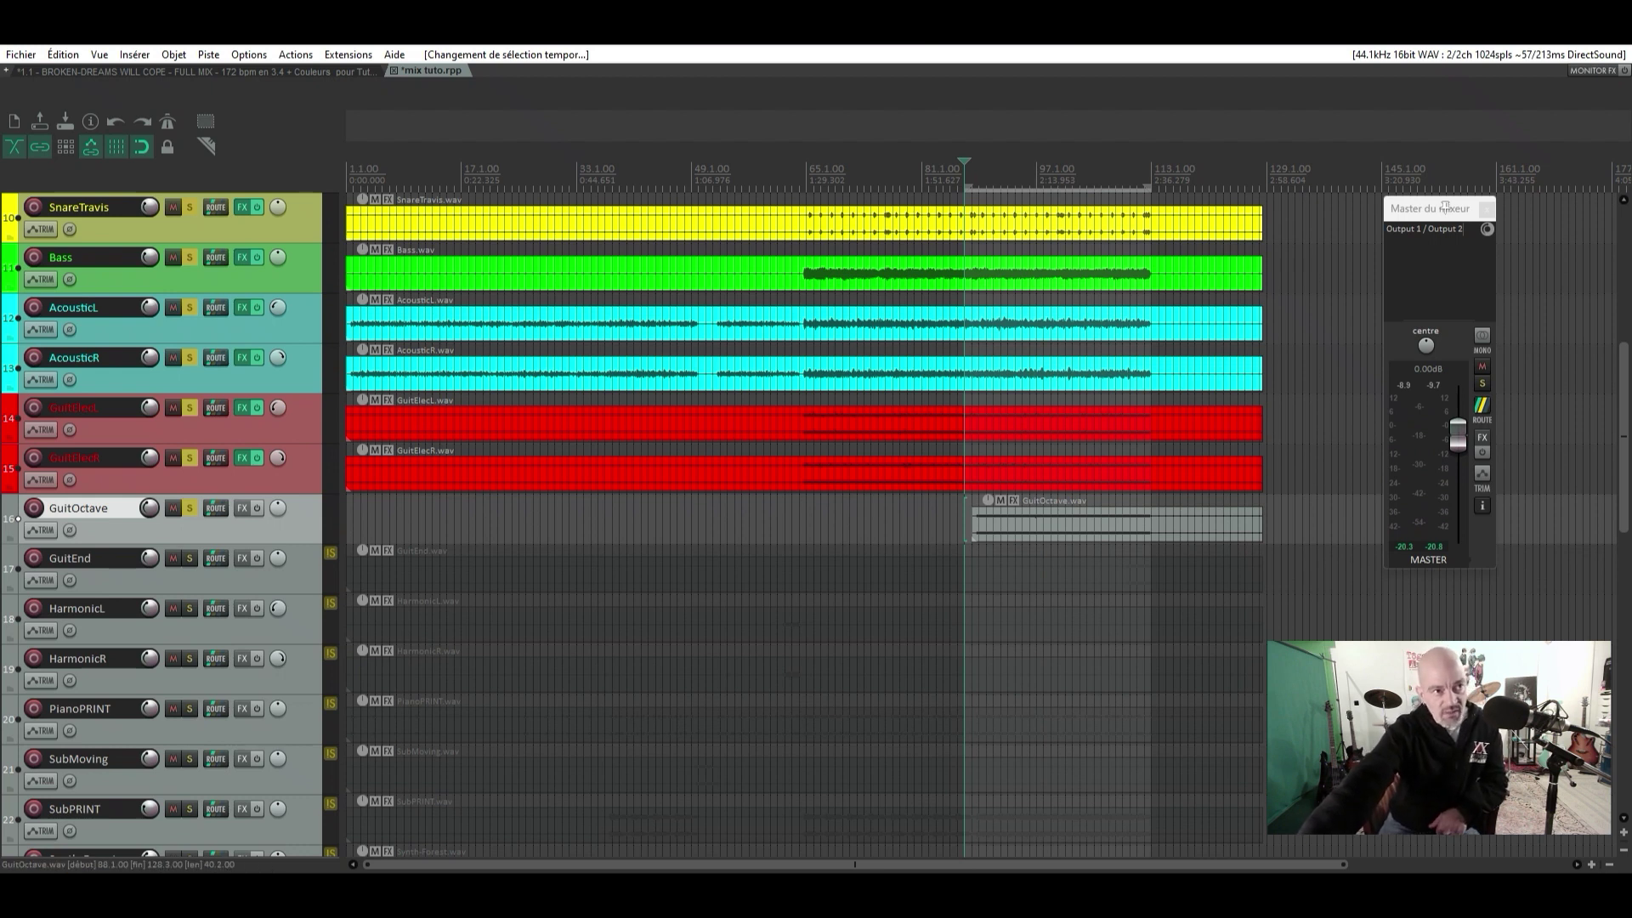
Add the Toontrack EZmix (x86) effect to the GuitOctave track and filter its presets to Guitars
click(243, 509)
click(632, 423)
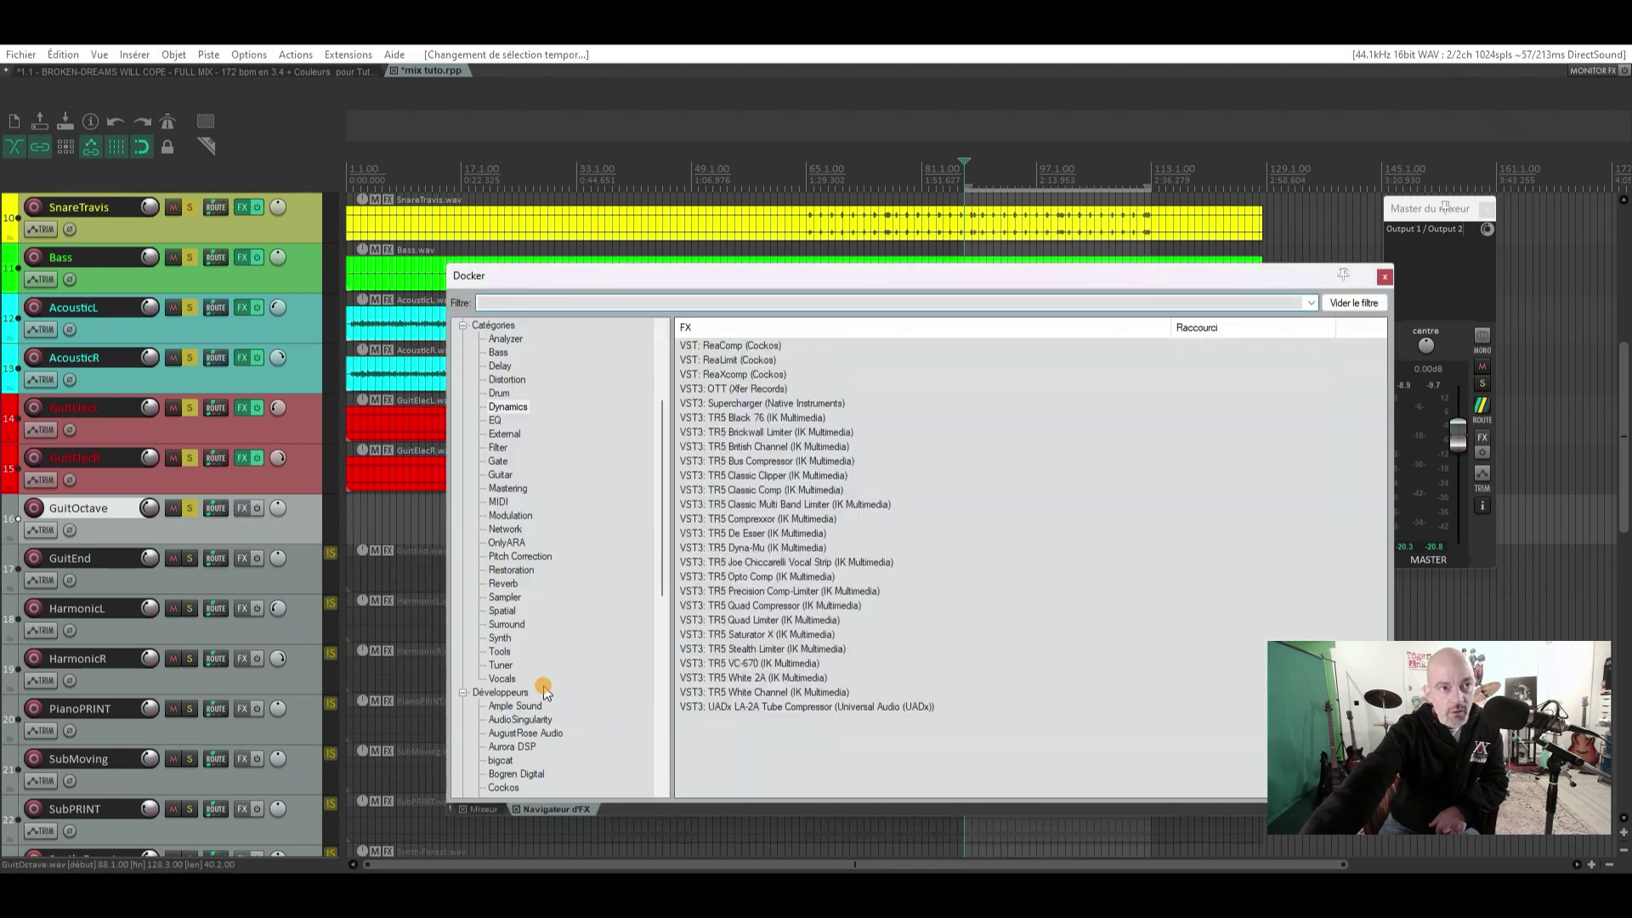
scroll(543, 692, down, 11)
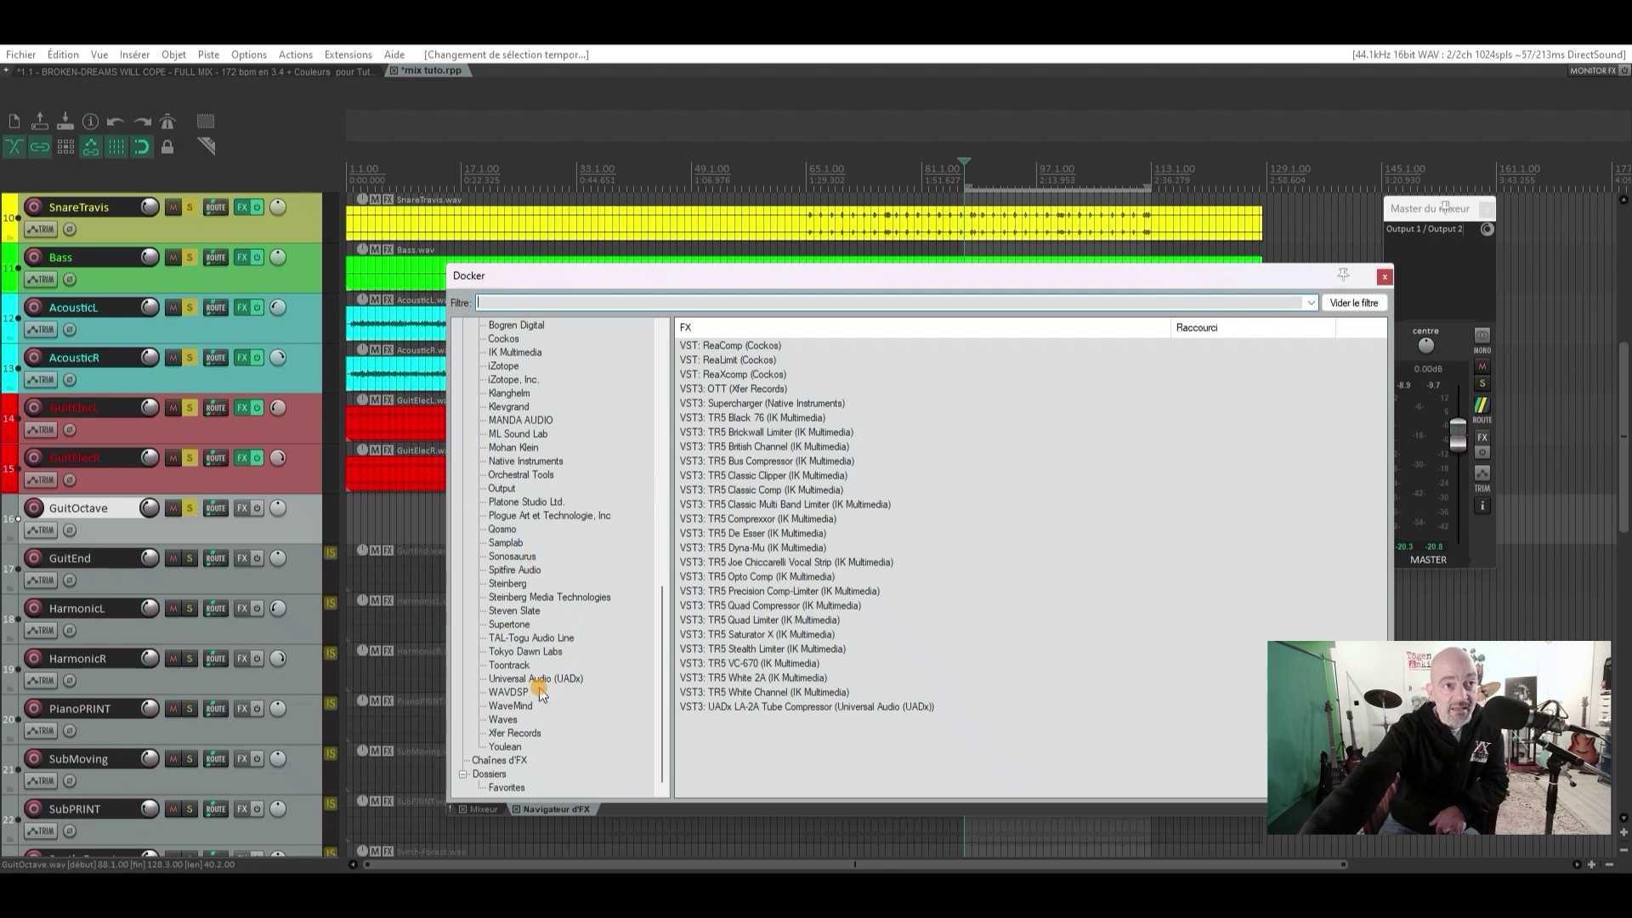
click(522, 666)
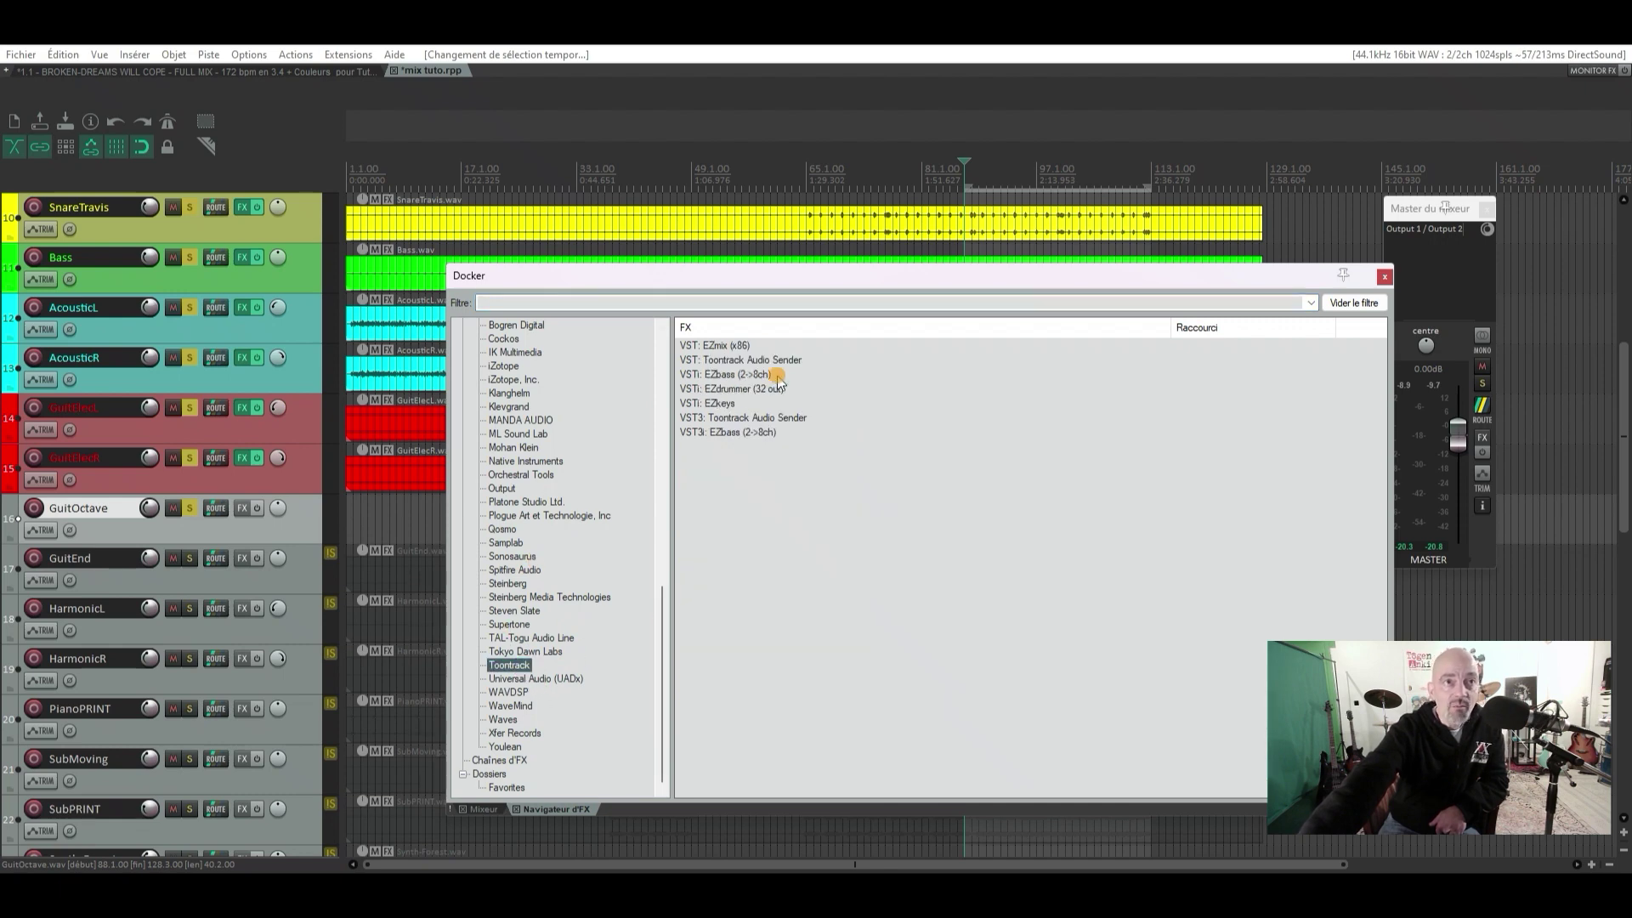
double_click(743, 346)
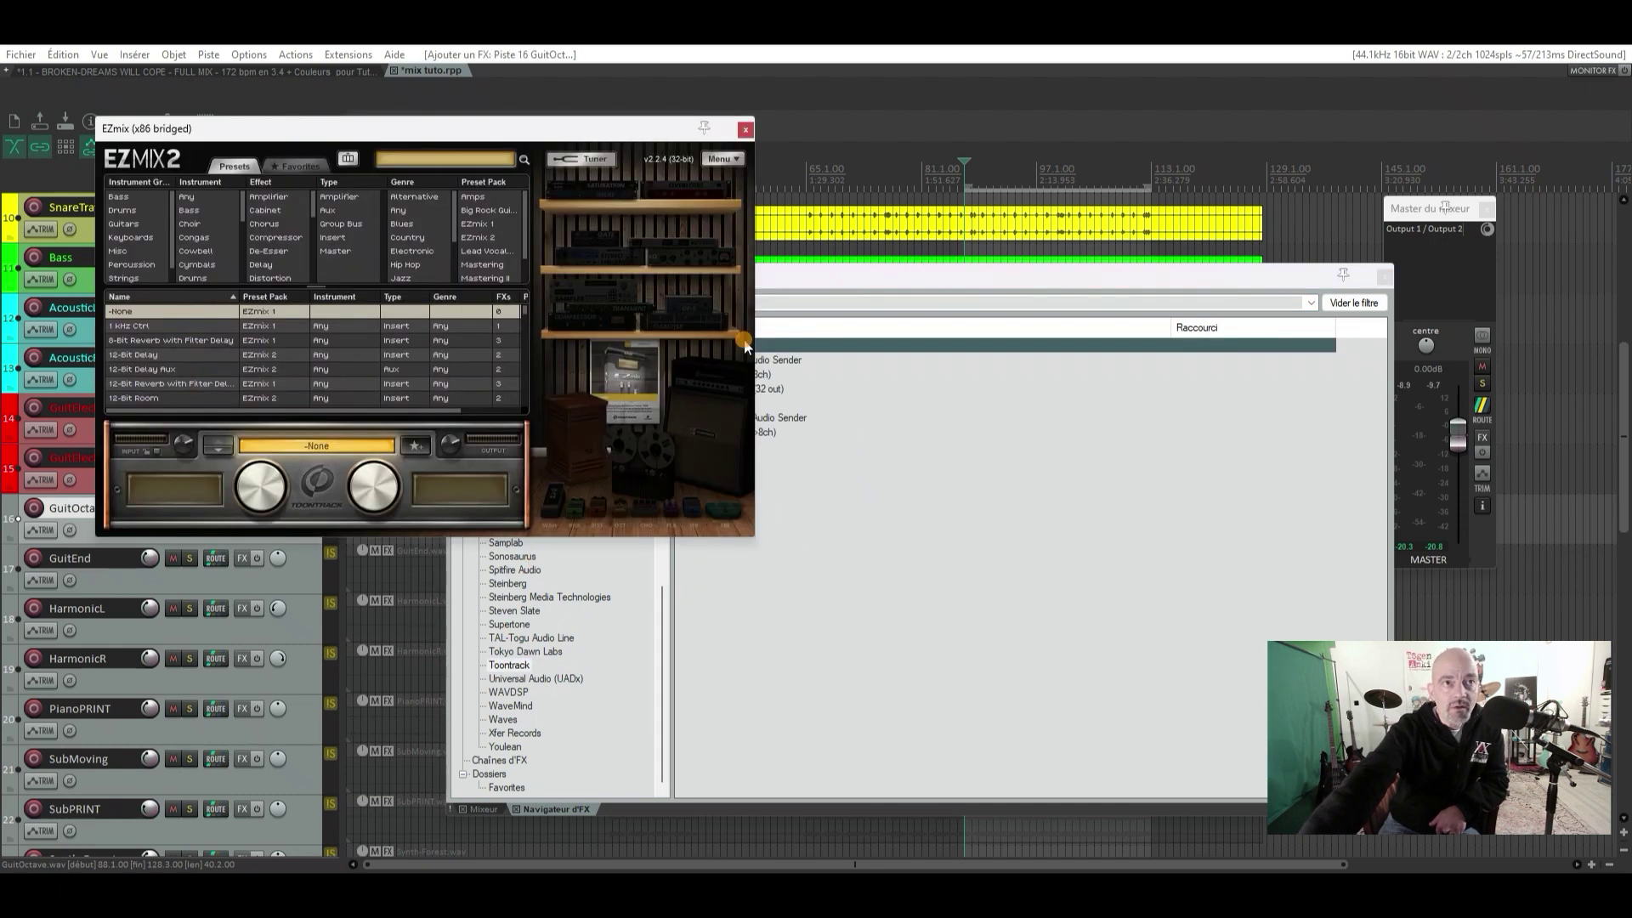
click(124, 225)
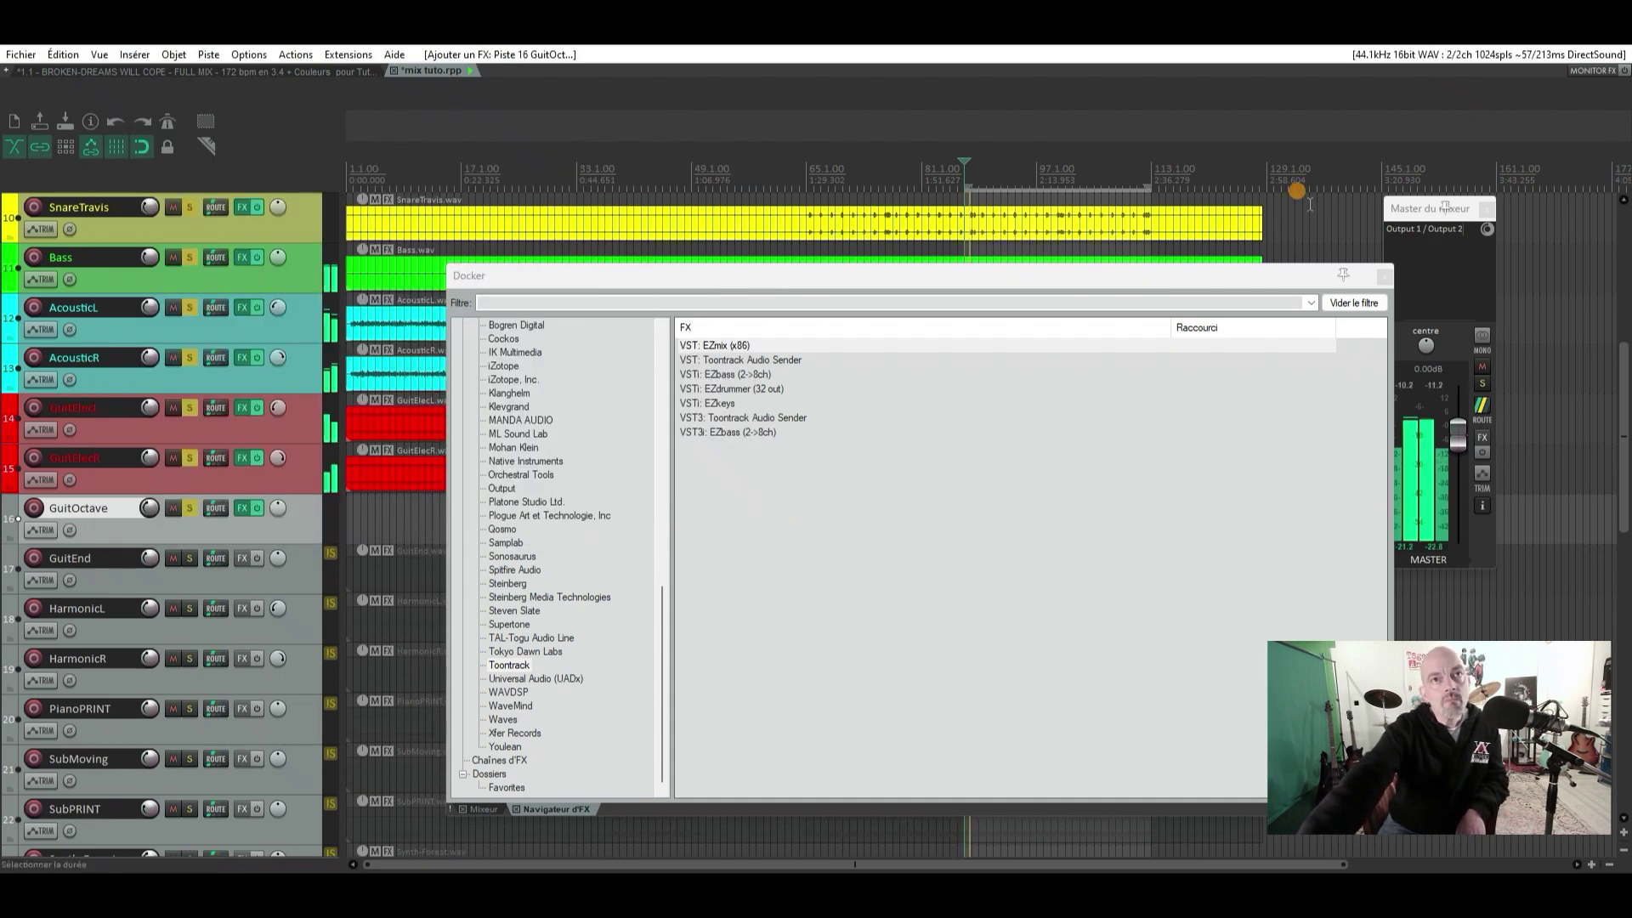
click(1384, 276)
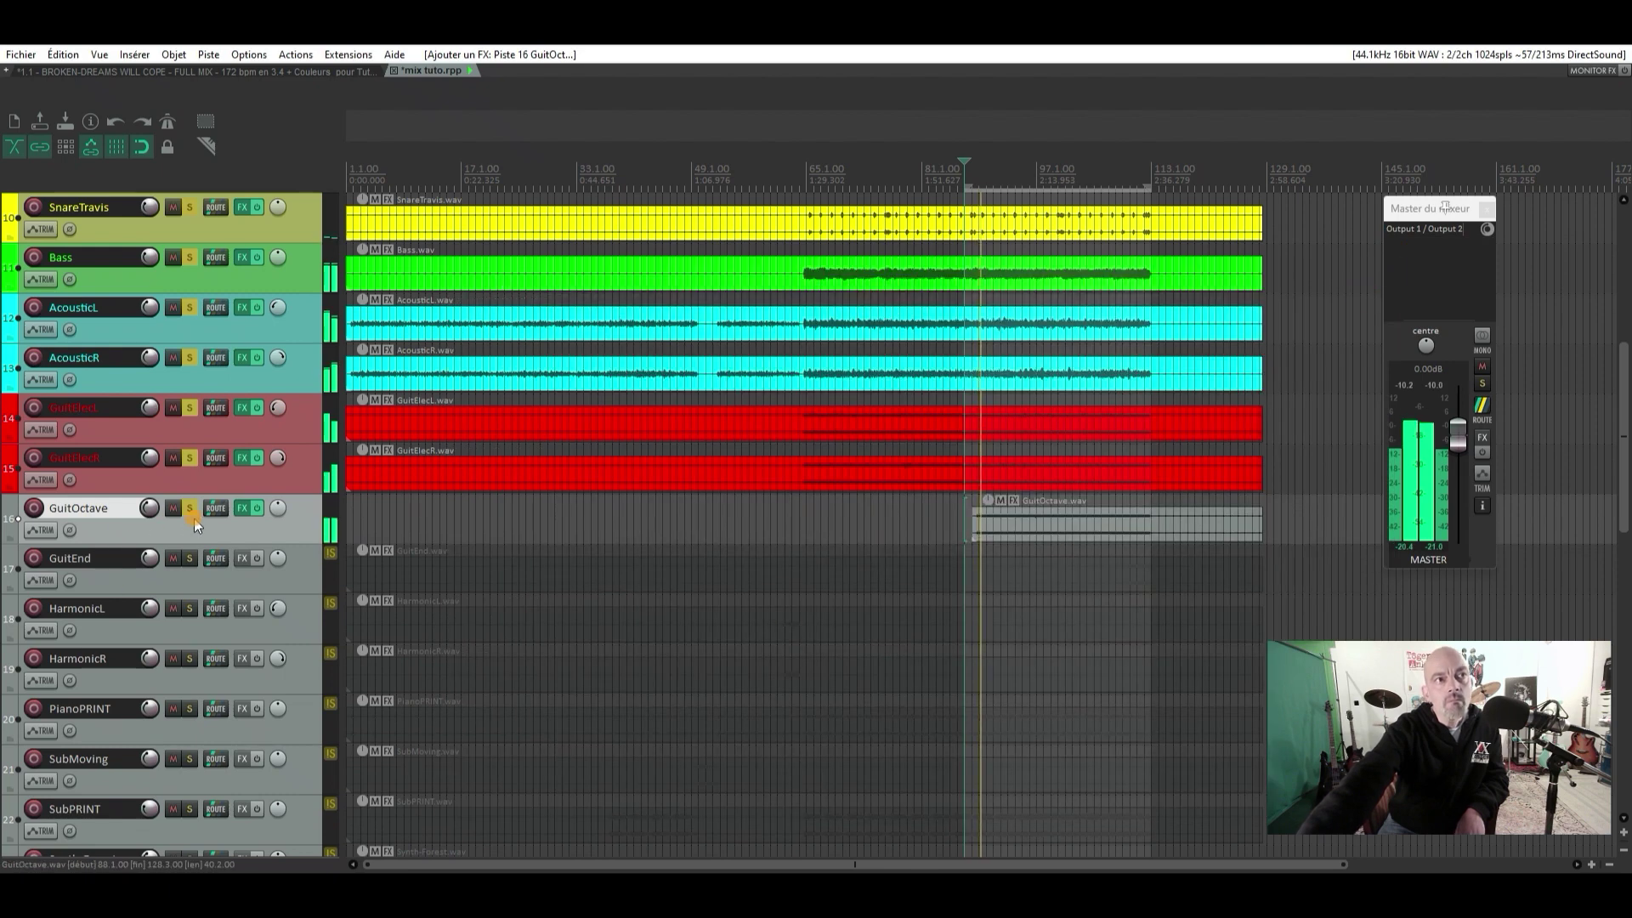
click(242, 507)
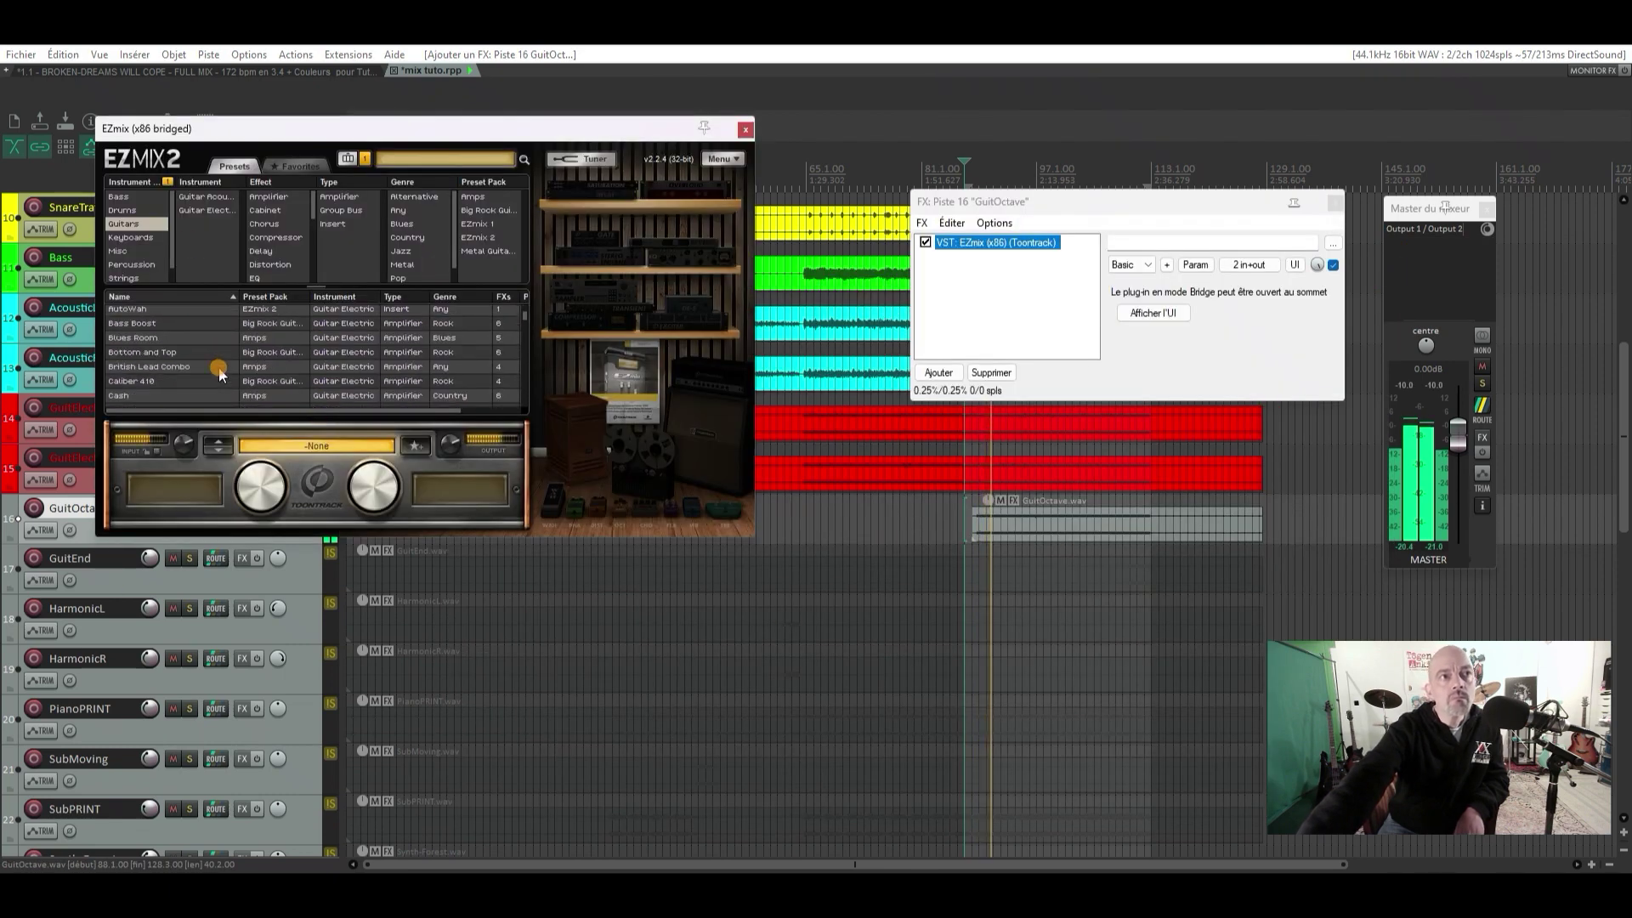
Try the EZmix guitar presets Creamy and Bright, Guitar and Guitar3 on the GuitOctave track while the mix plays
scroll(221, 370, down, 4)
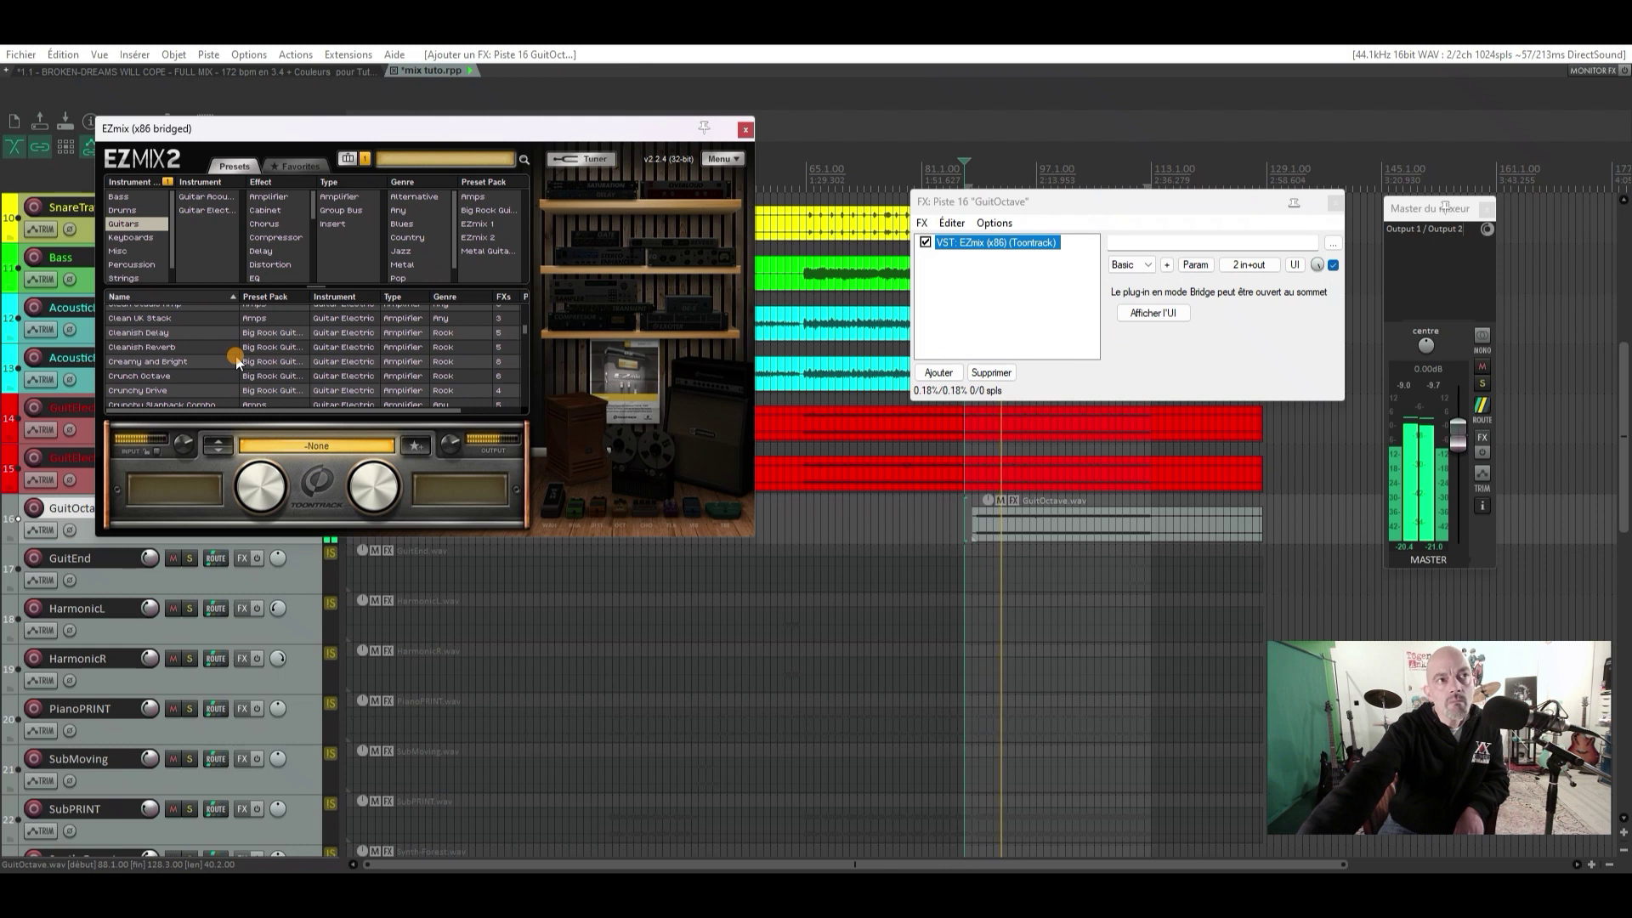
click(237, 361)
scroll(237, 361, down, 3)
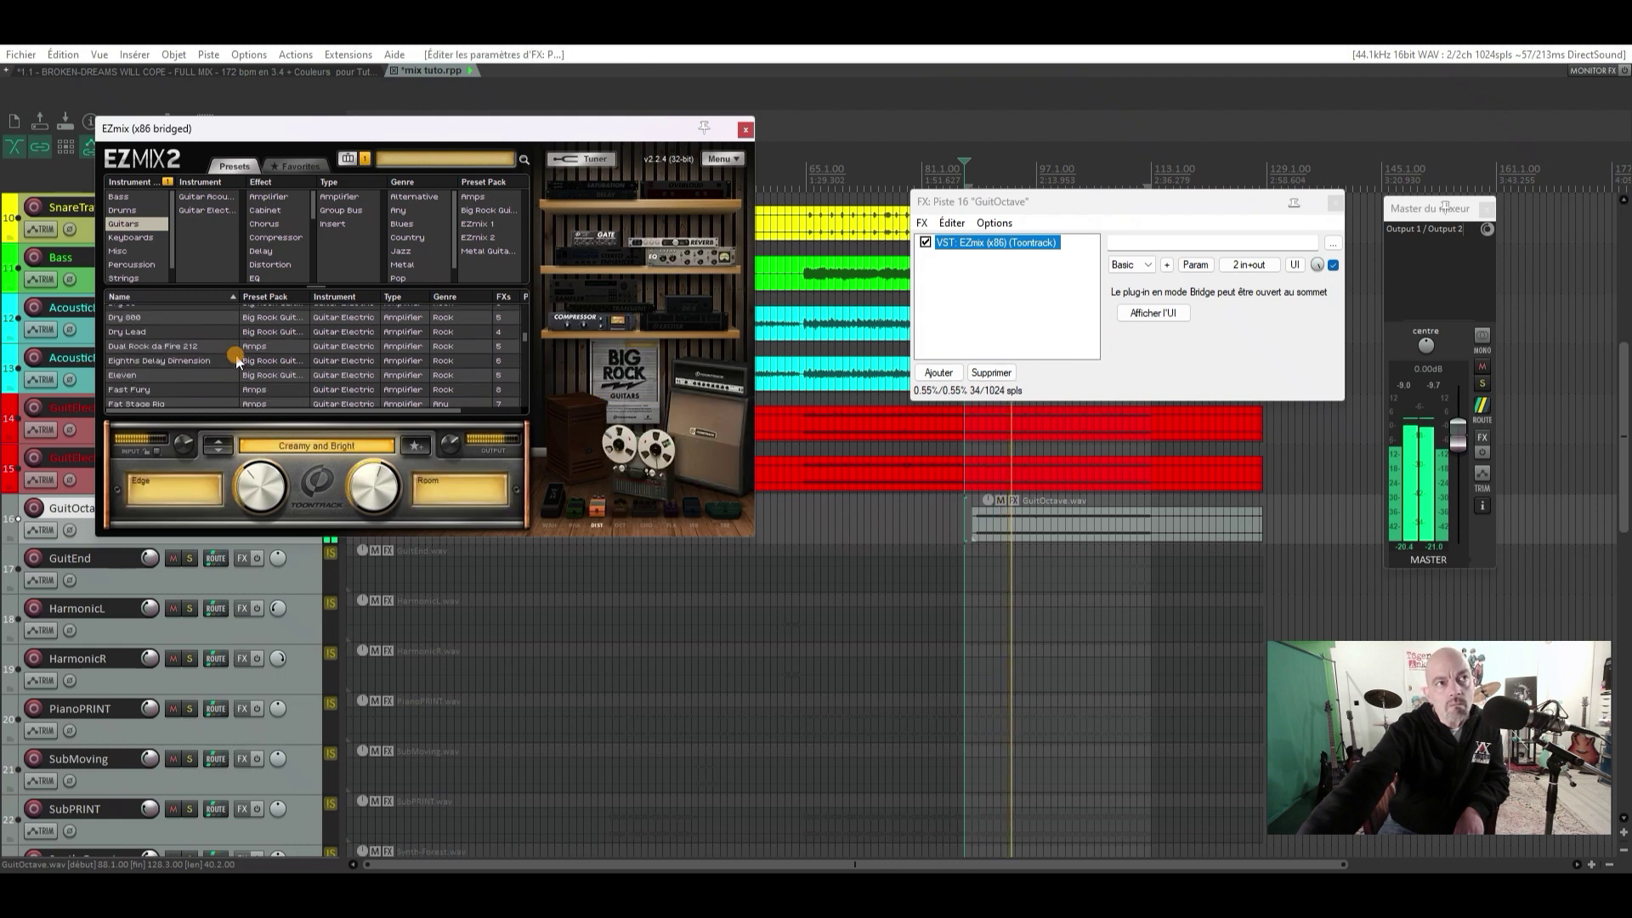
scroll(237, 361, down, 2)
scroll(237, 361, down, 3)
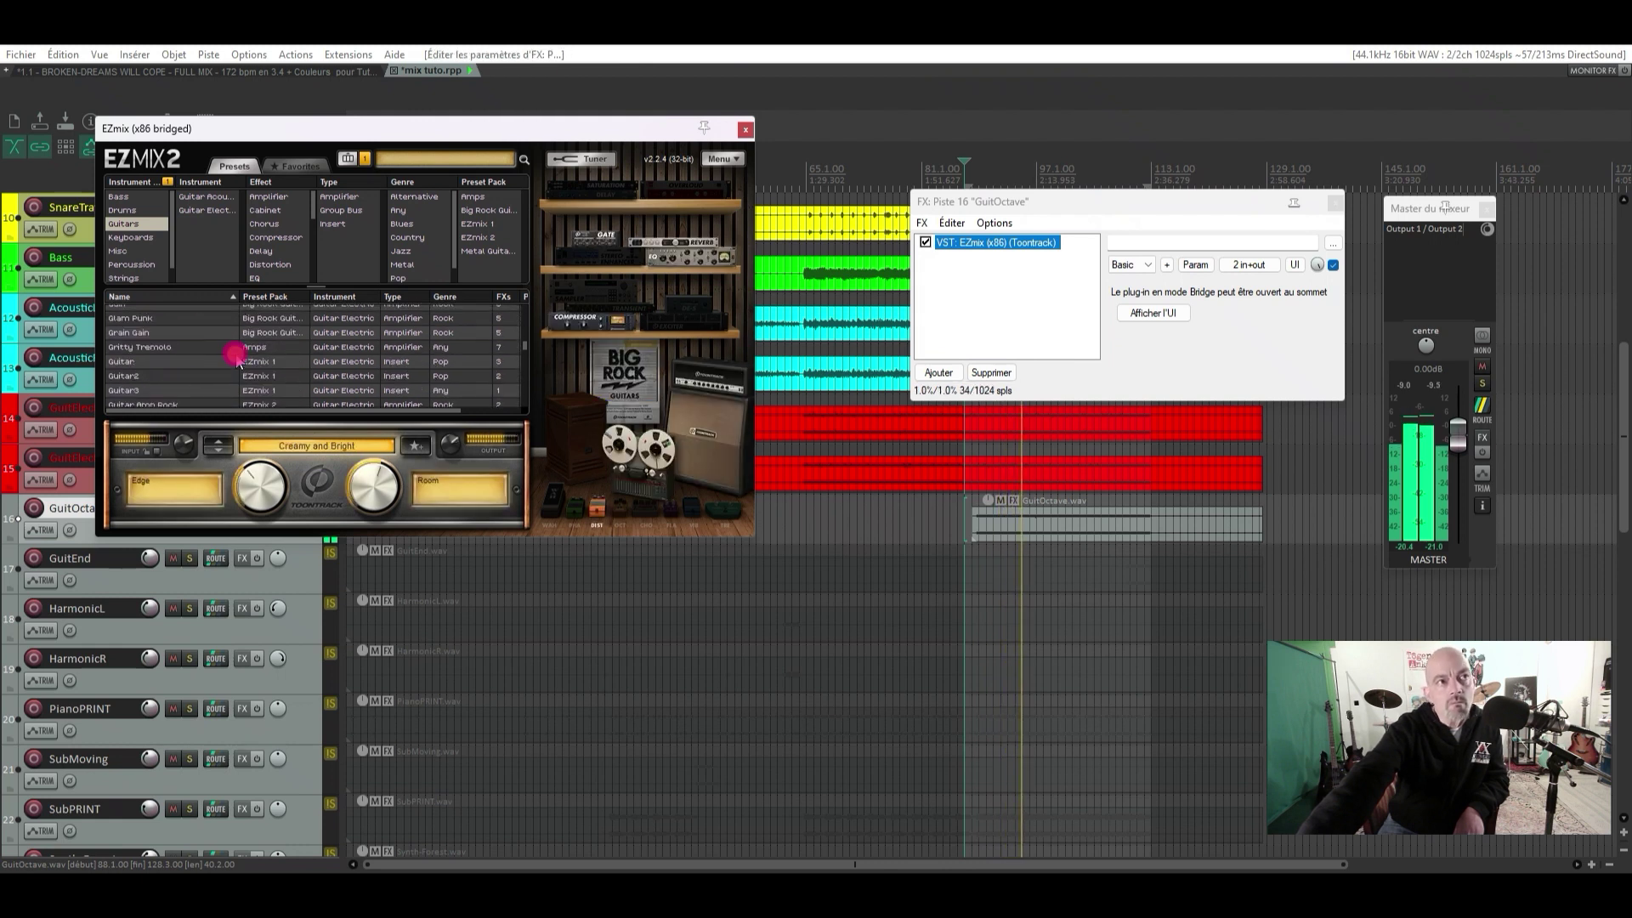
click(237, 360)
click(239, 390)
scroll(239, 391, down, 3)
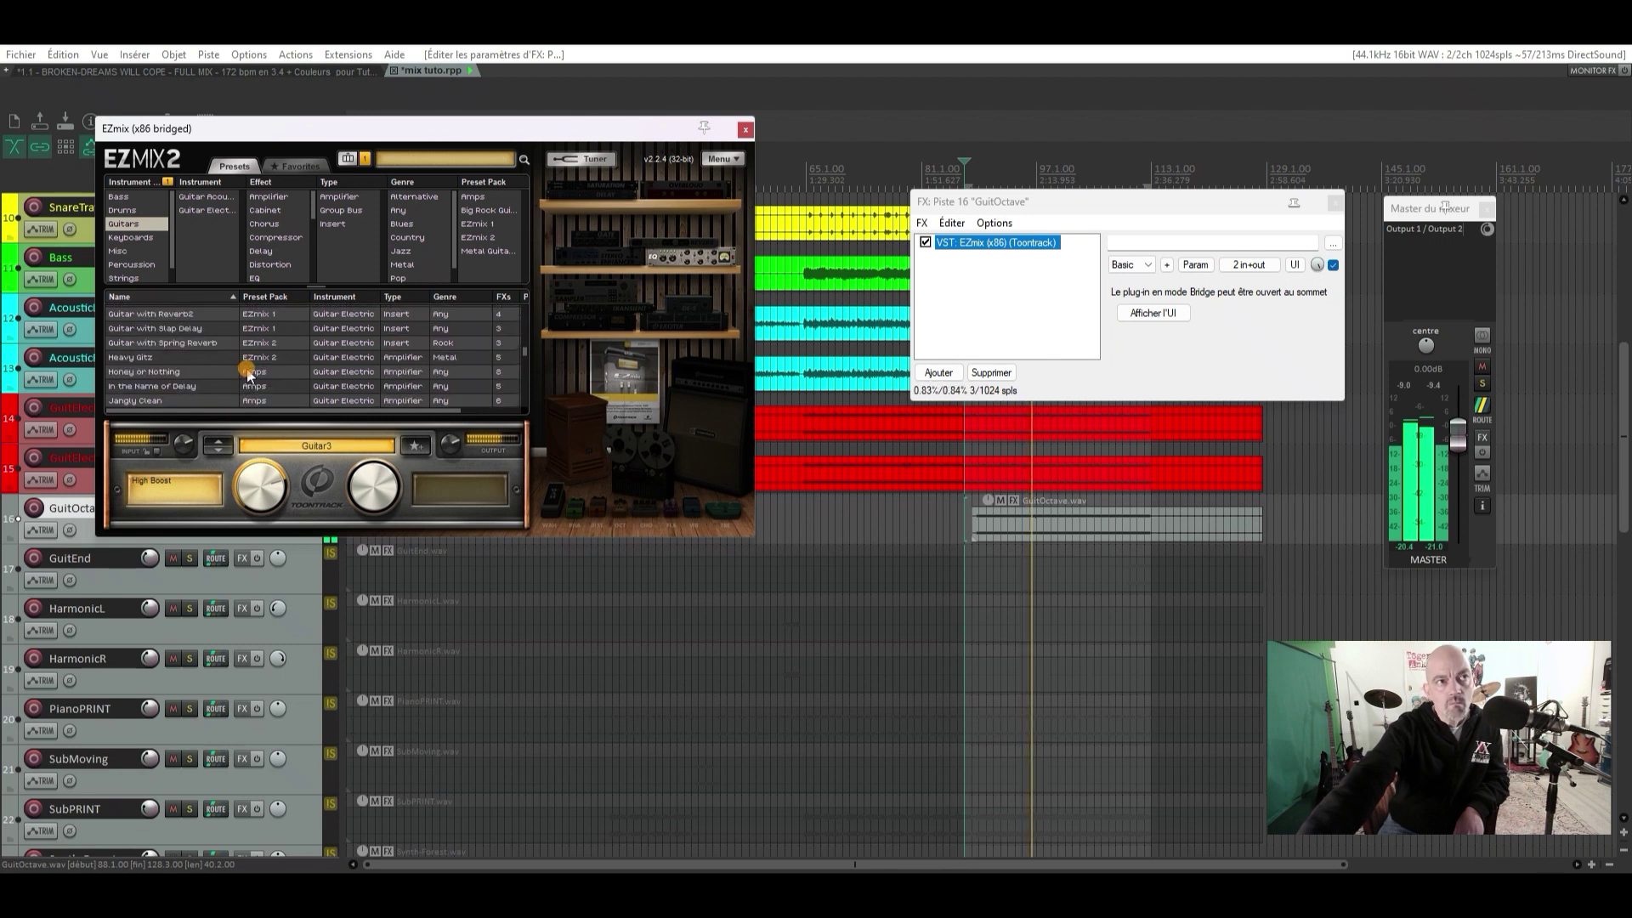
Try the presets Honey or Nothing and Jeff - Plains Rhythm Alt on GuitOctave and look further through the guitar presets
click(248, 373)
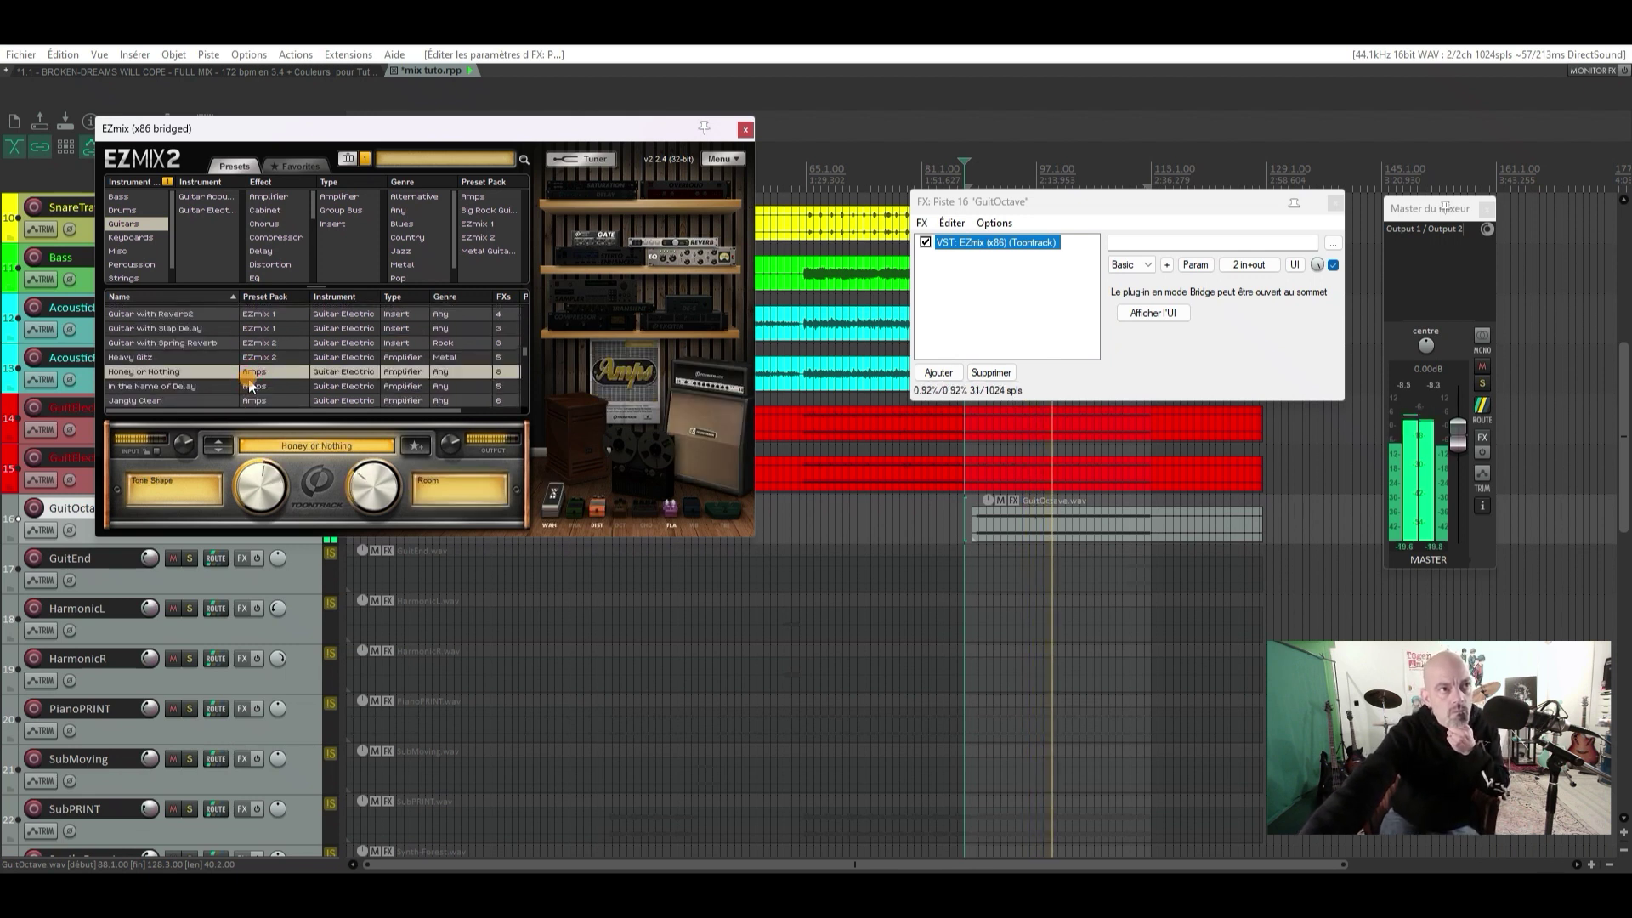
scroll(251, 383, down, 2)
click(253, 380)
scroll(255, 383, down, 3)
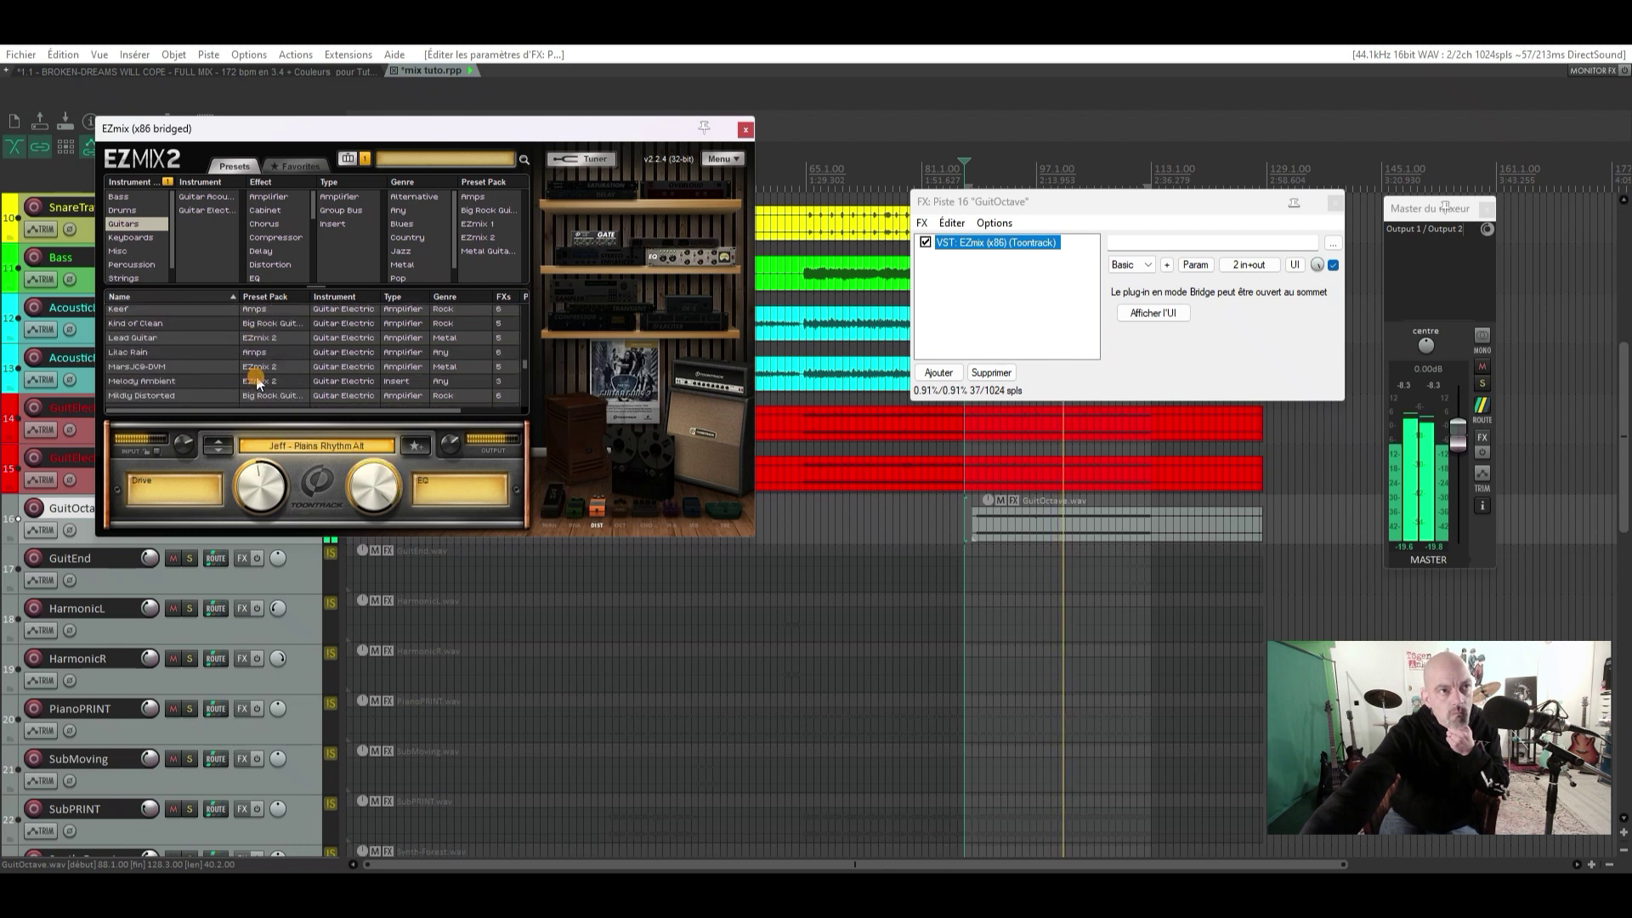
scroll(256, 383, down, 3)
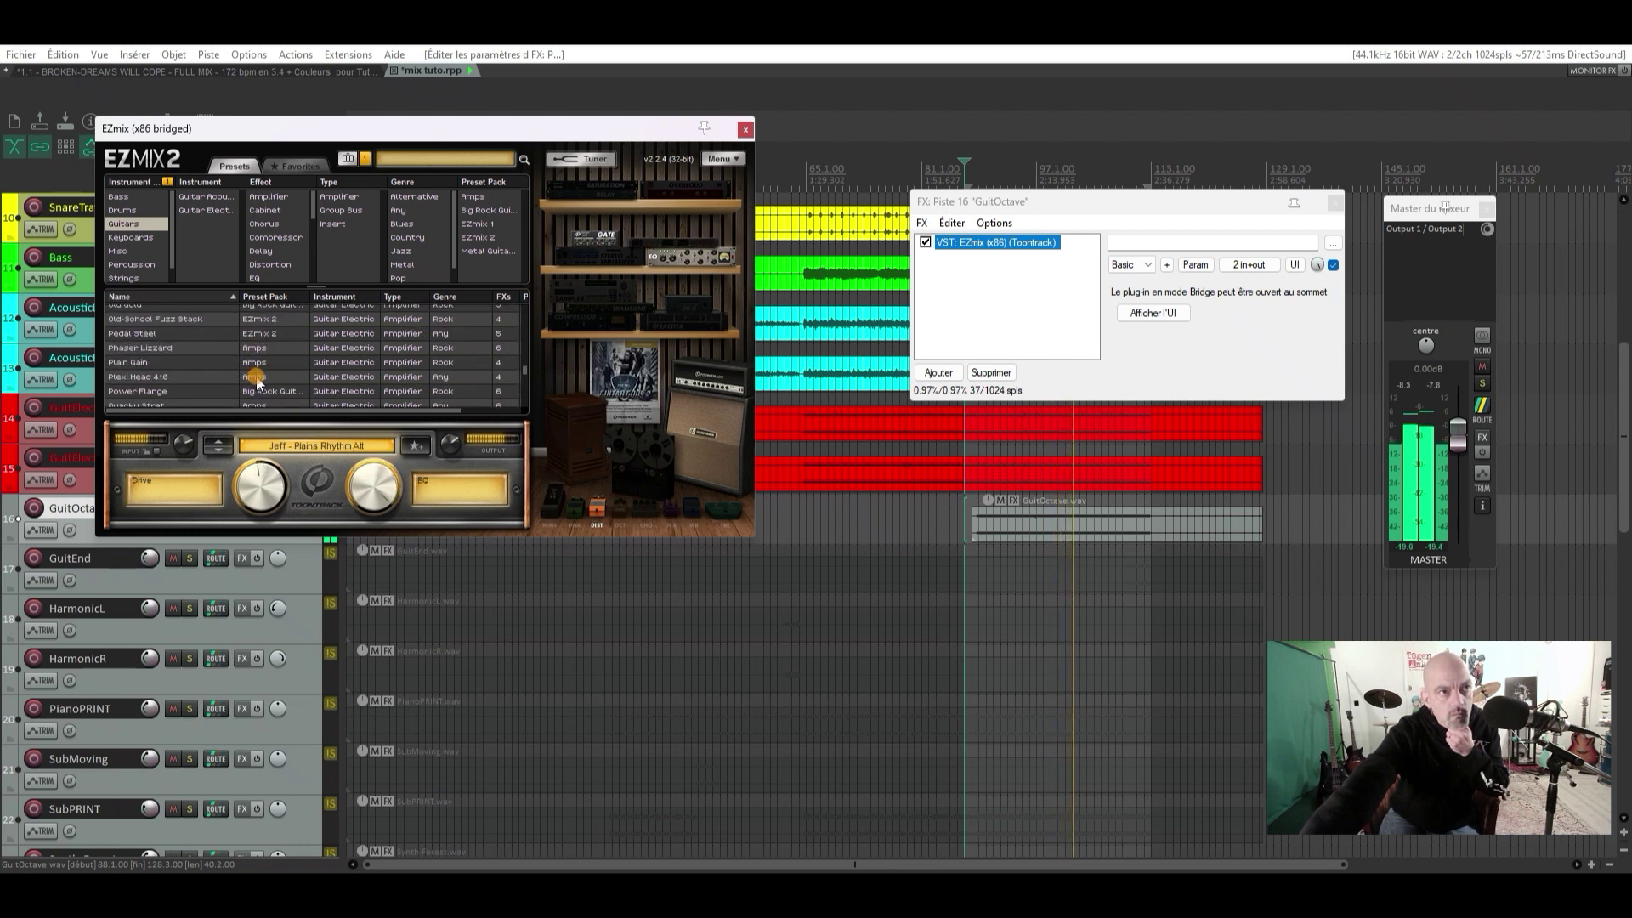
scroll(257, 381, down, 5)
scroll(257, 380, down, 5)
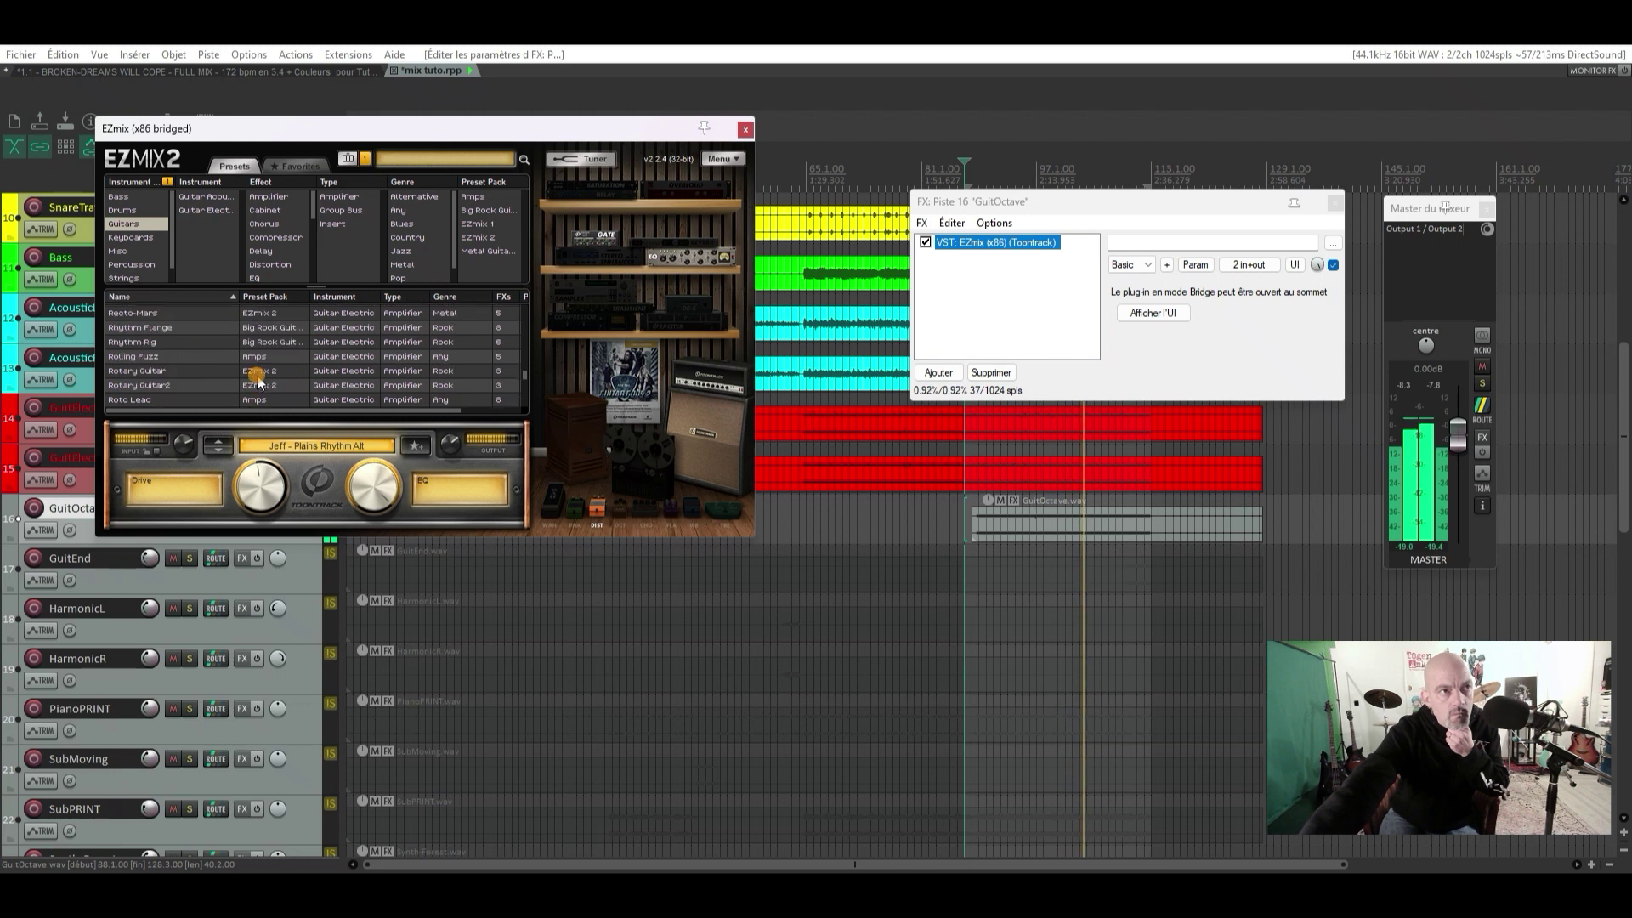
Try the Rotary Guitar preset on GuitOctave, settle on Roto Lead and stop playback
click(259, 372)
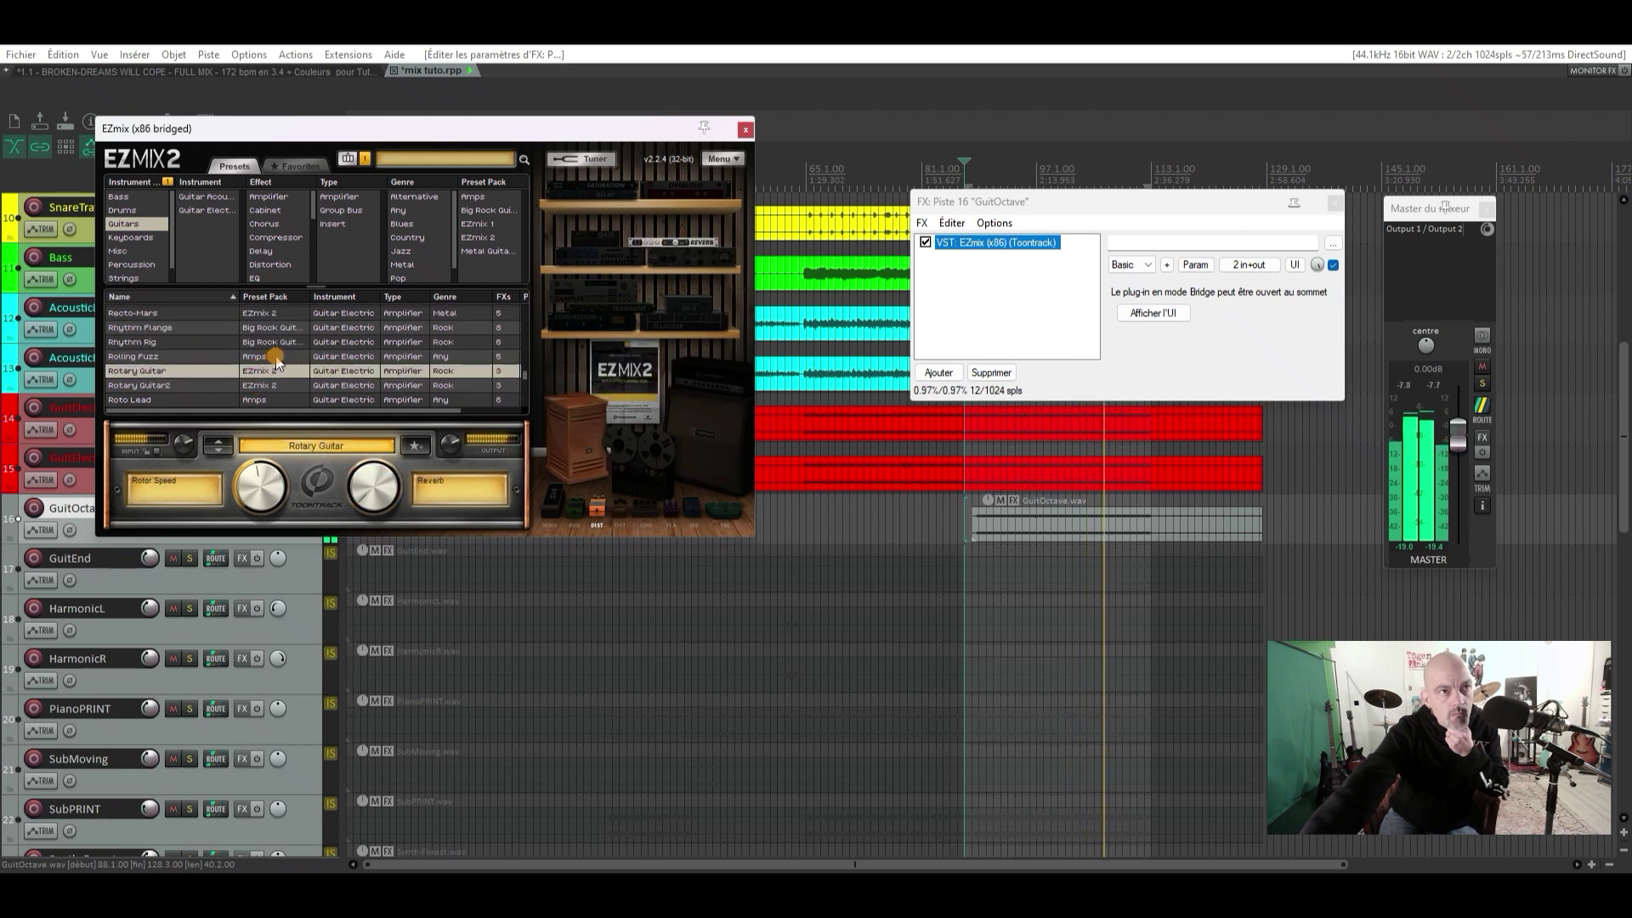
click(290, 400)
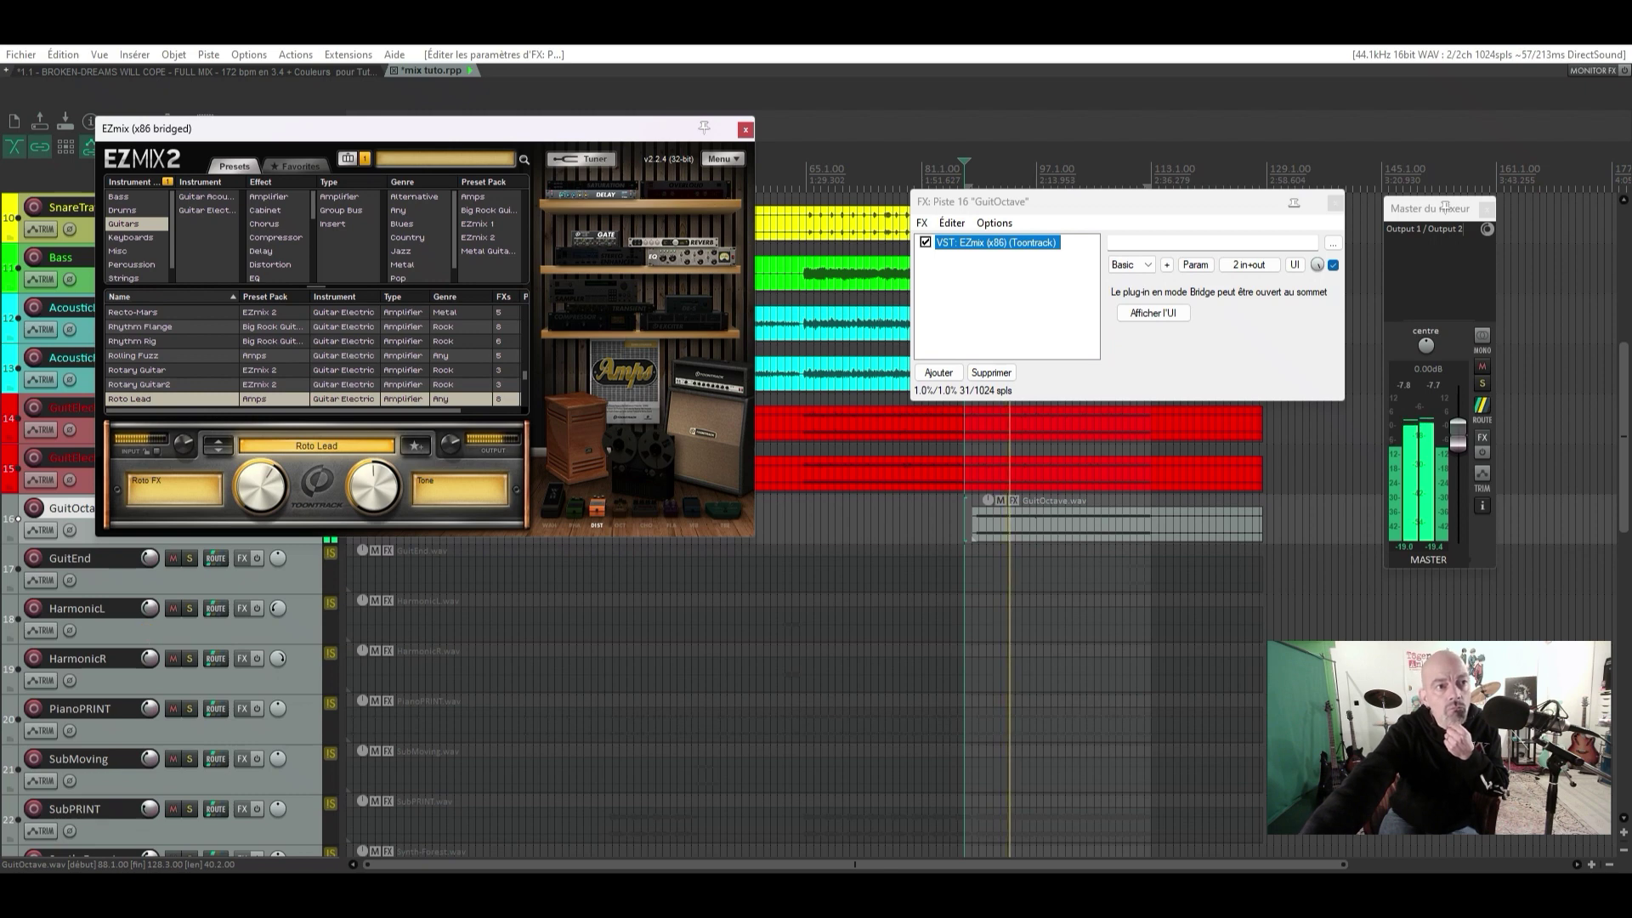
key(space)
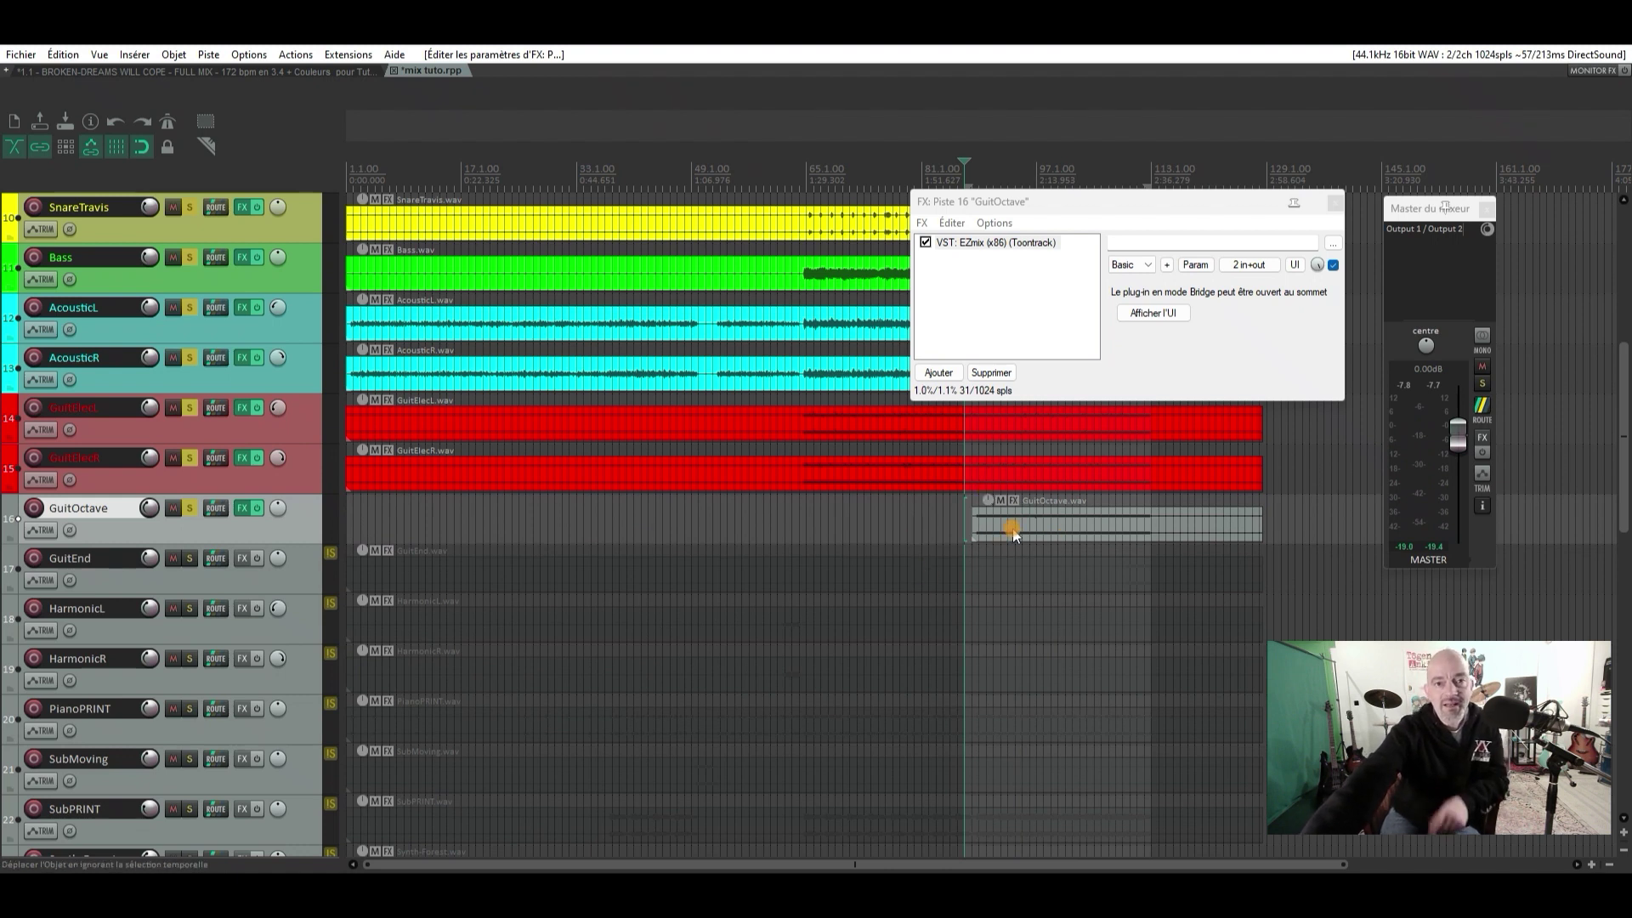
Paste the copied ReaXcomp compressor after EZmix in the GuitOctave effects chain and close the chain
right_click(941, 323)
click(1127, 527)
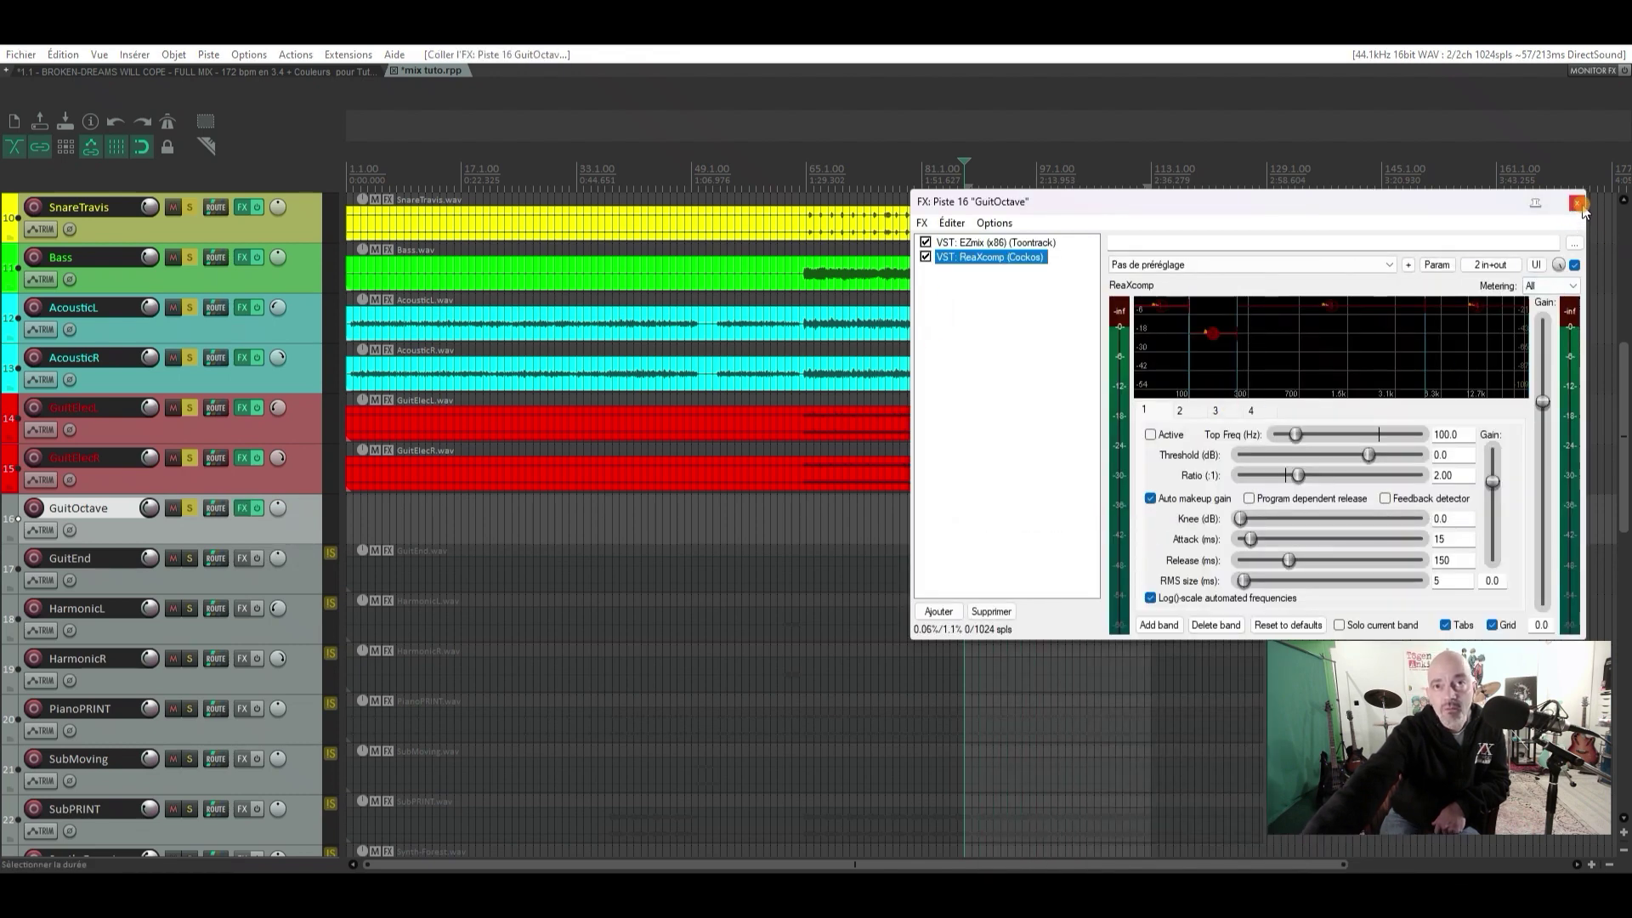
click(1577, 204)
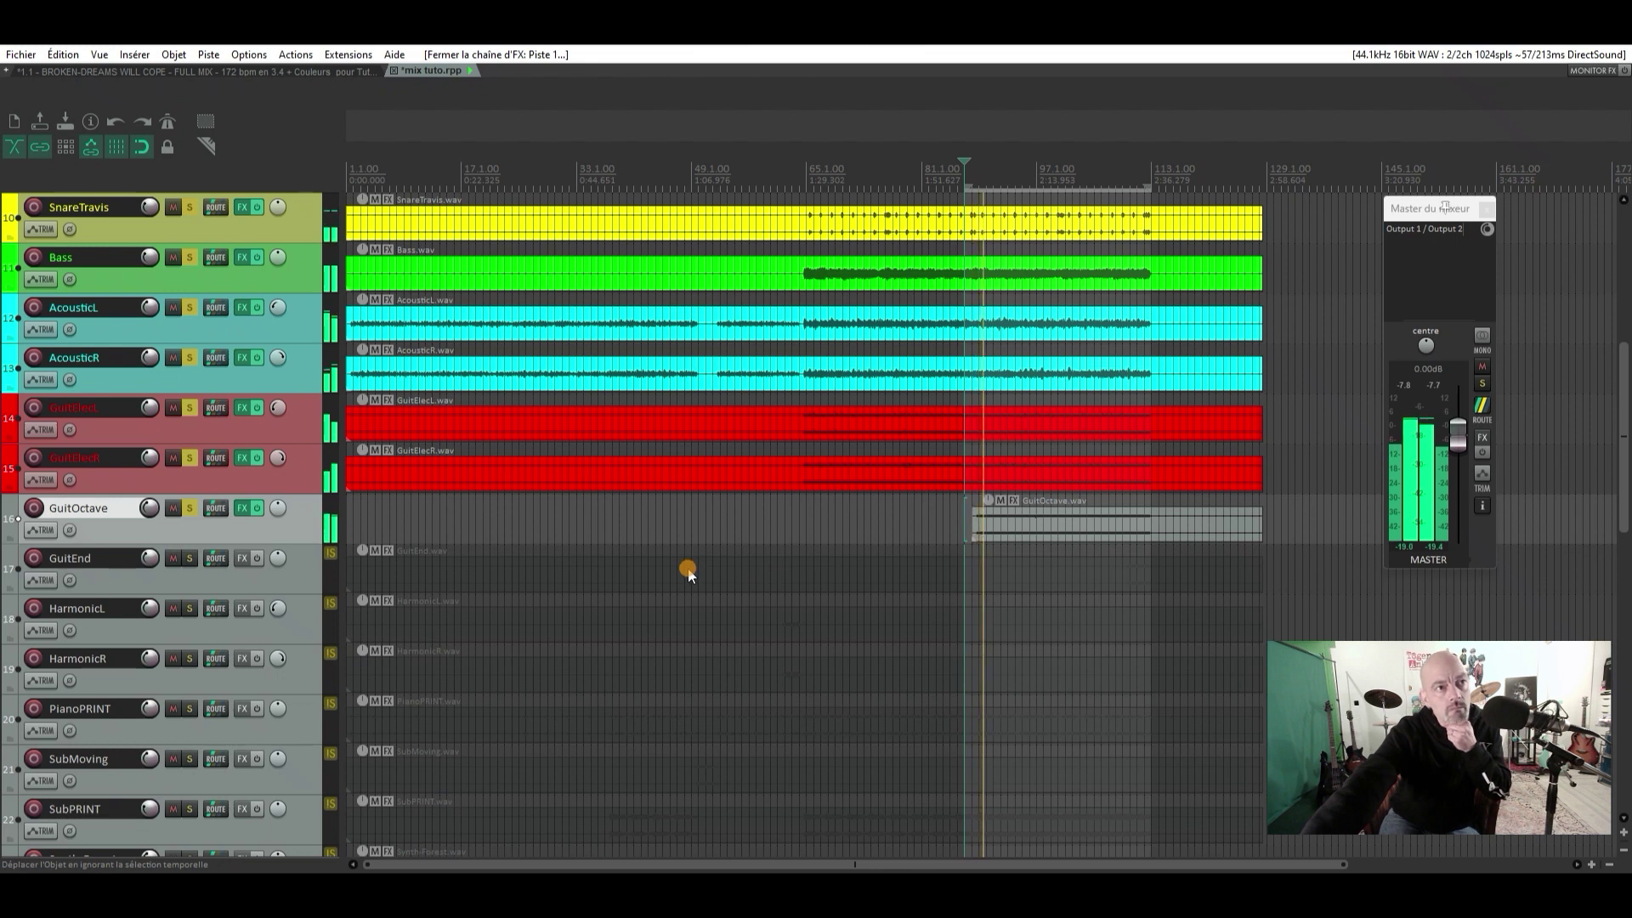
Compare the GuitOctave track with its effects bypassed and enabled during playback, leaving the effects enabled
click(259, 507)
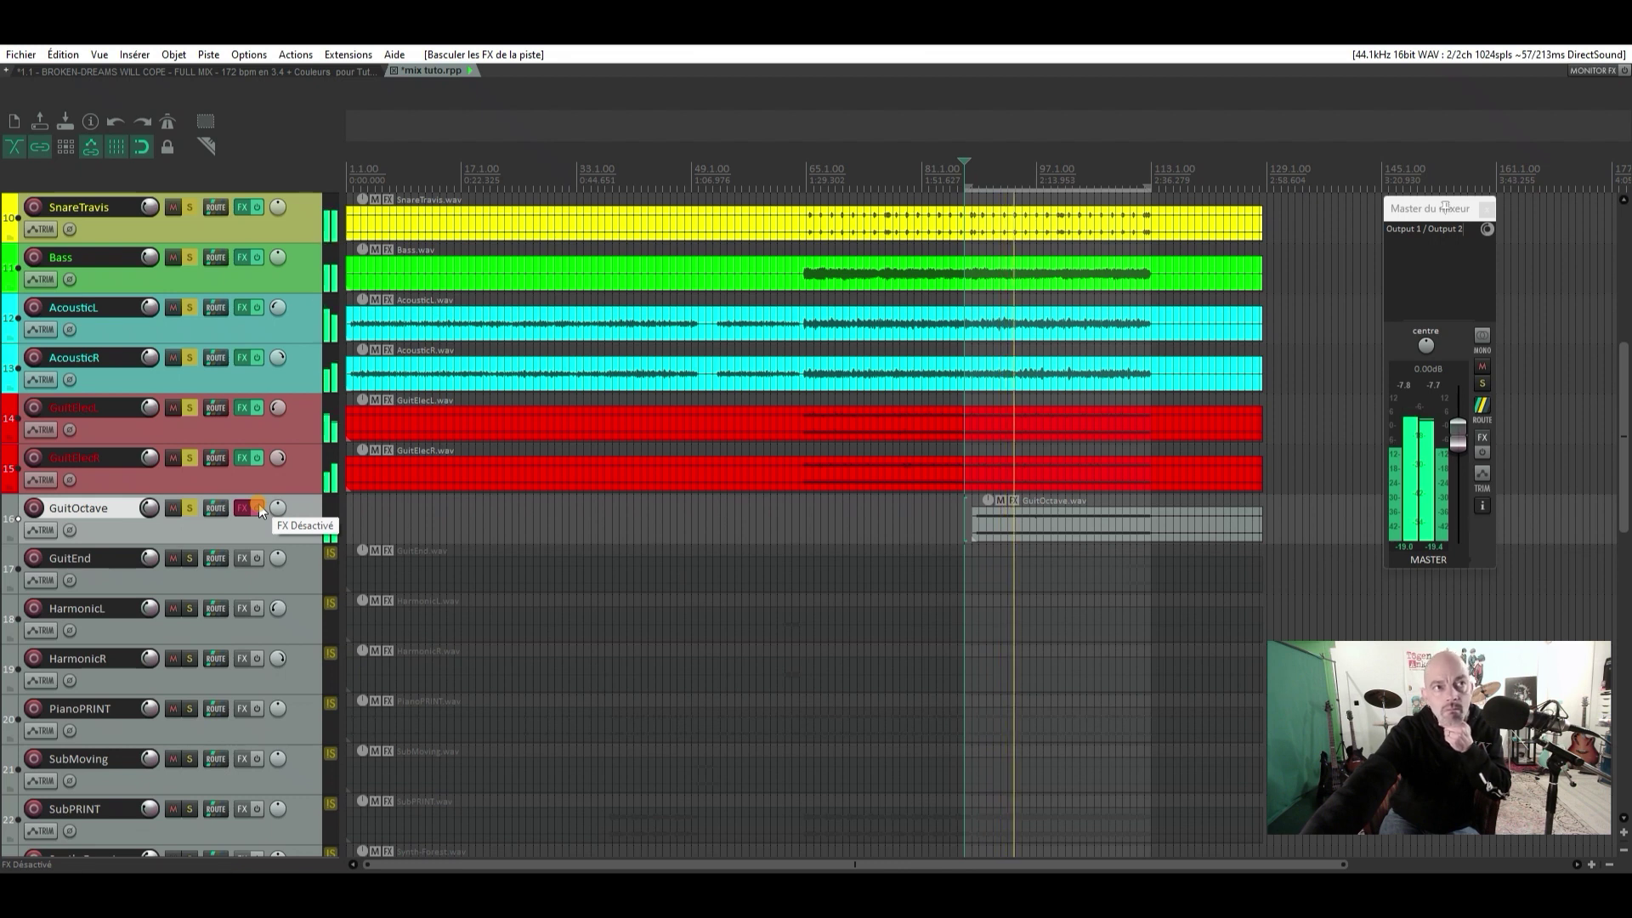
click(259, 507)
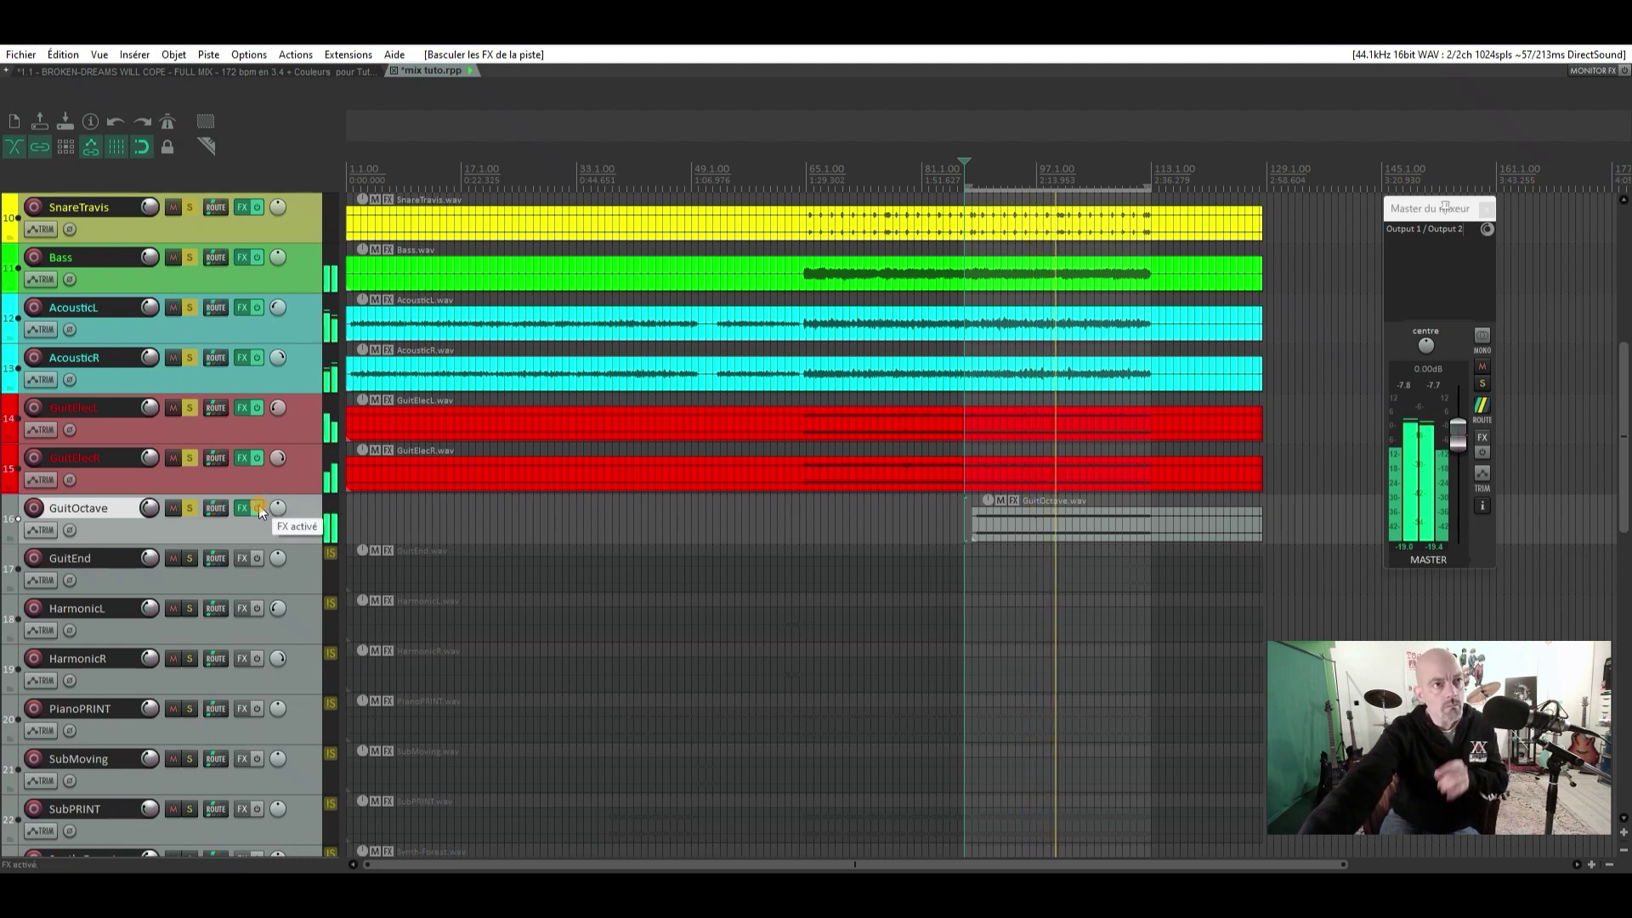
click(259, 506)
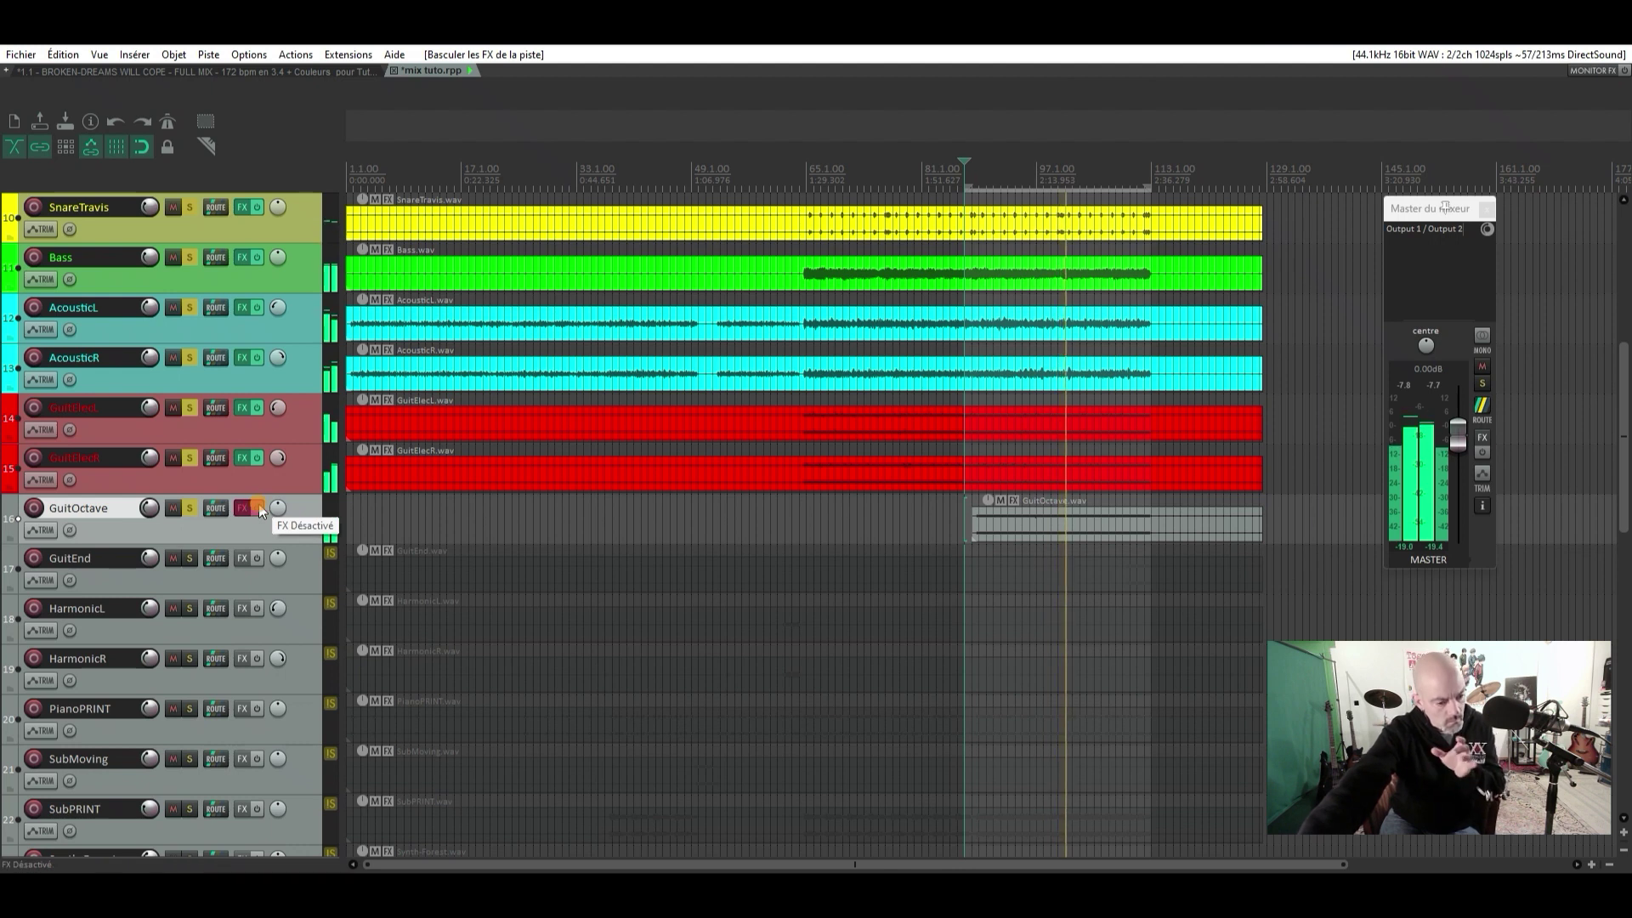
click(258, 506)
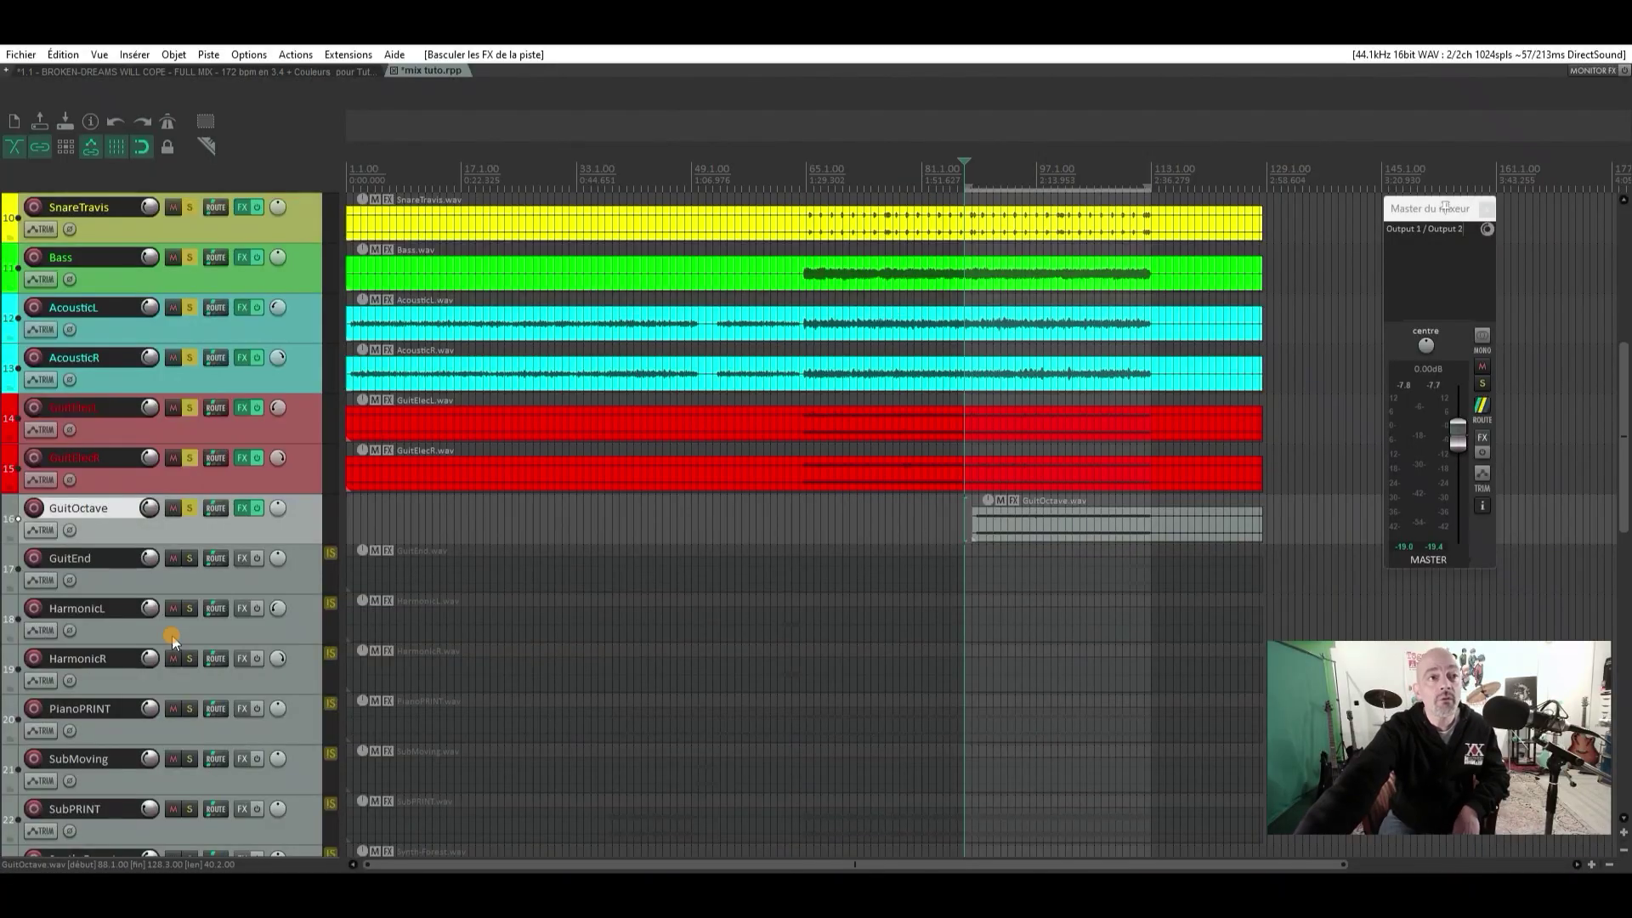
Solo the GuitEnd track and set the GuitOctave track's custom color to blue (red 0, green 128, blue 255)
click(192, 558)
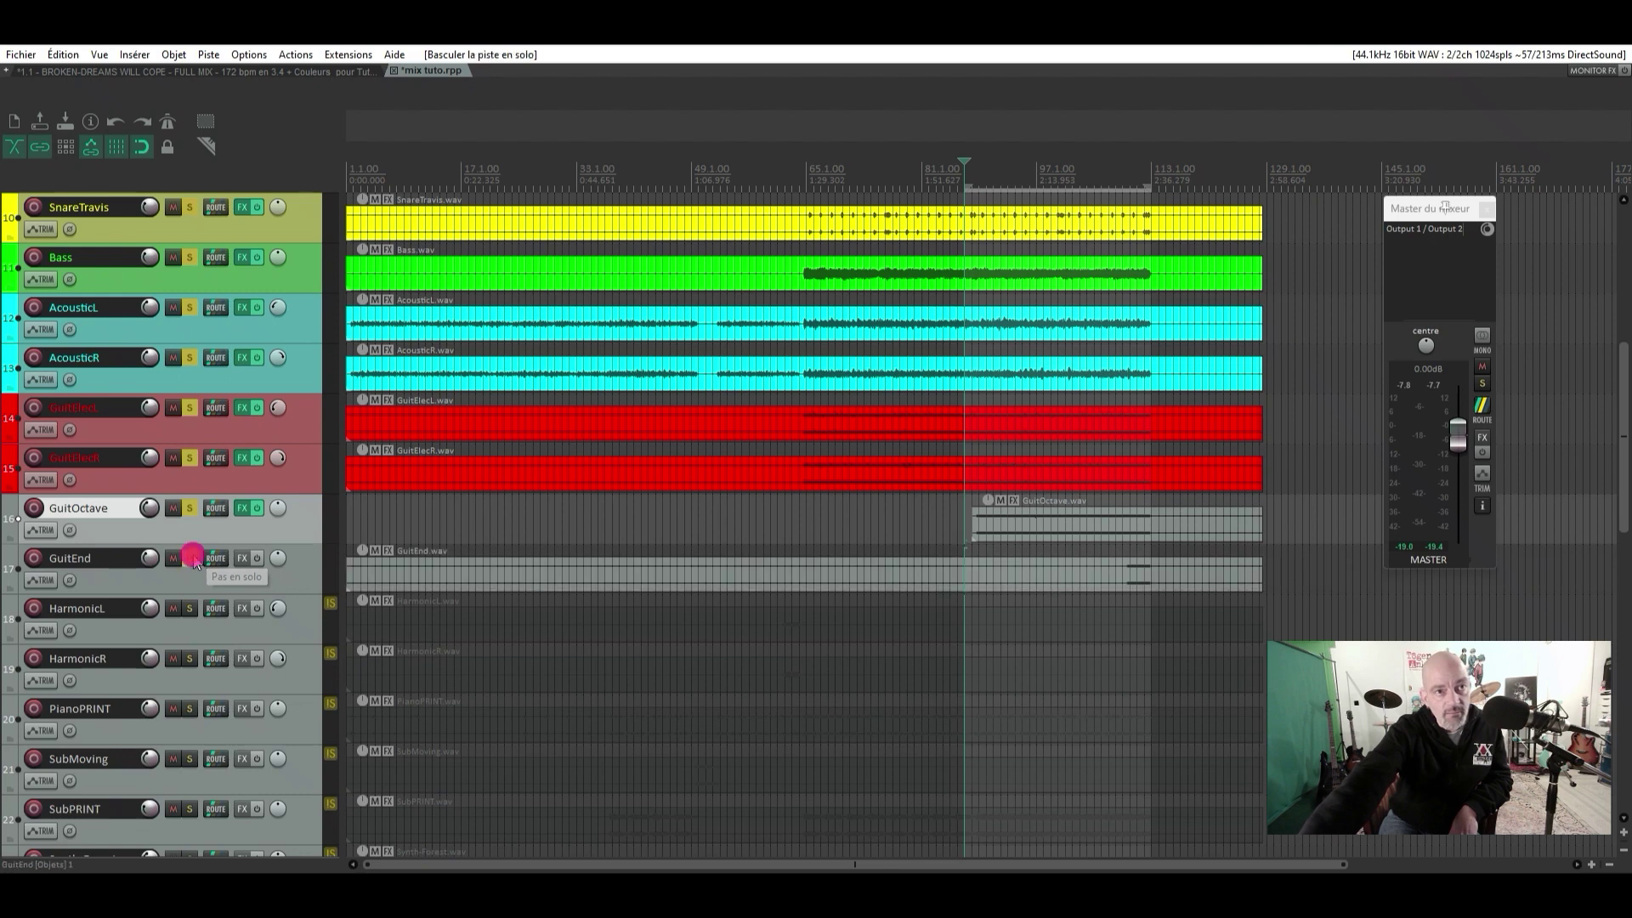
click(1138, 526)
right_click(303, 534)
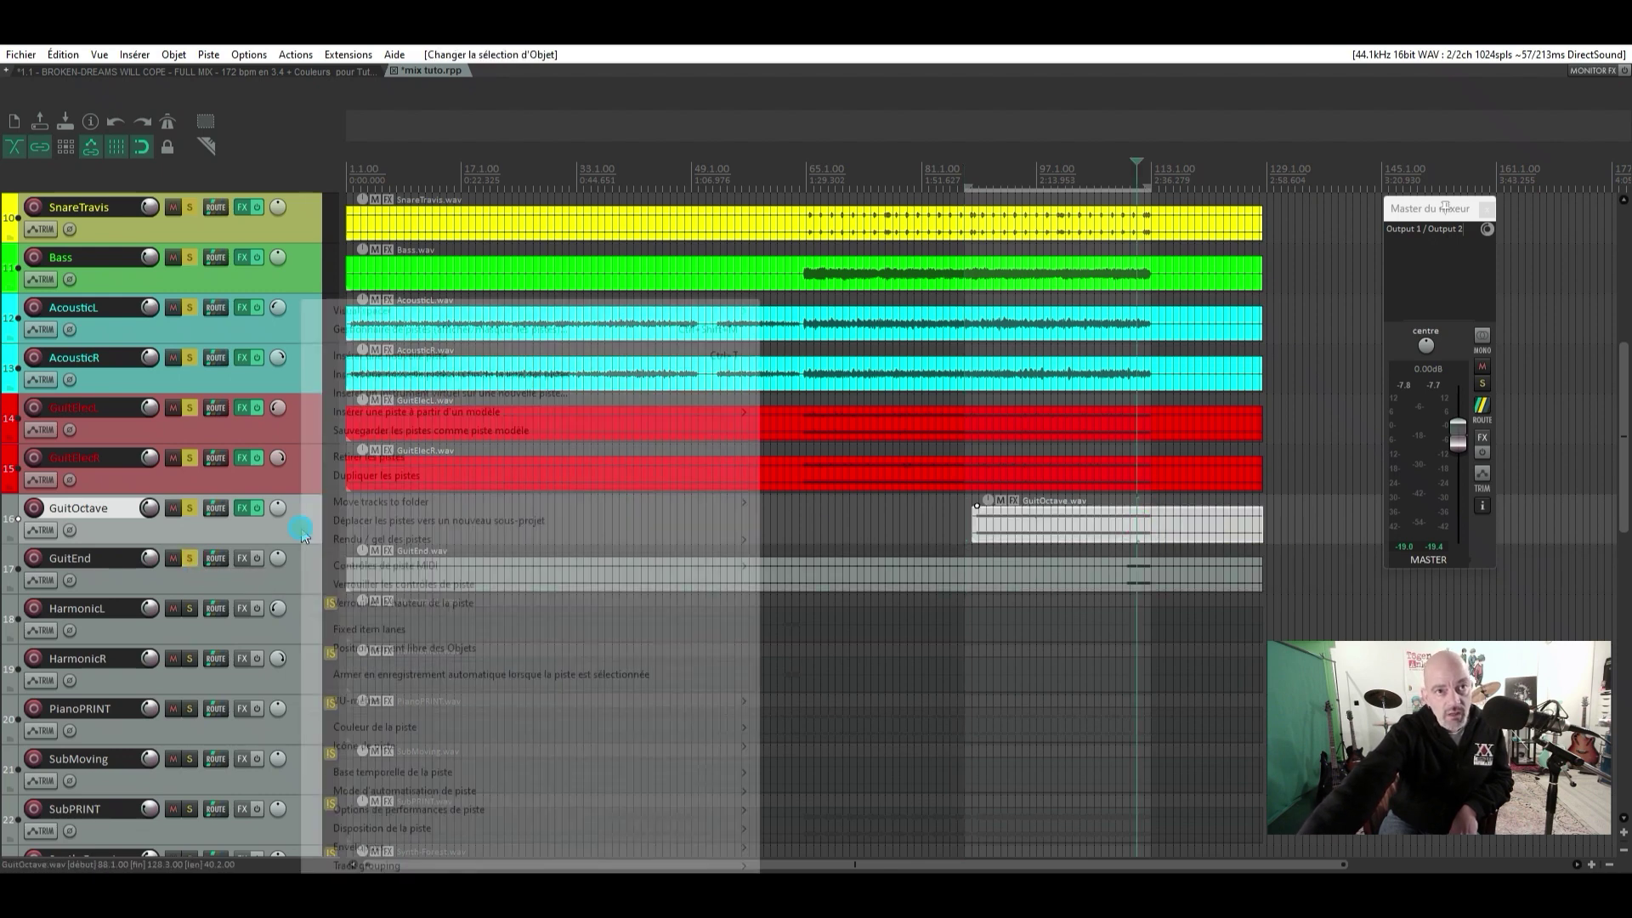
mouse_move(544, 538)
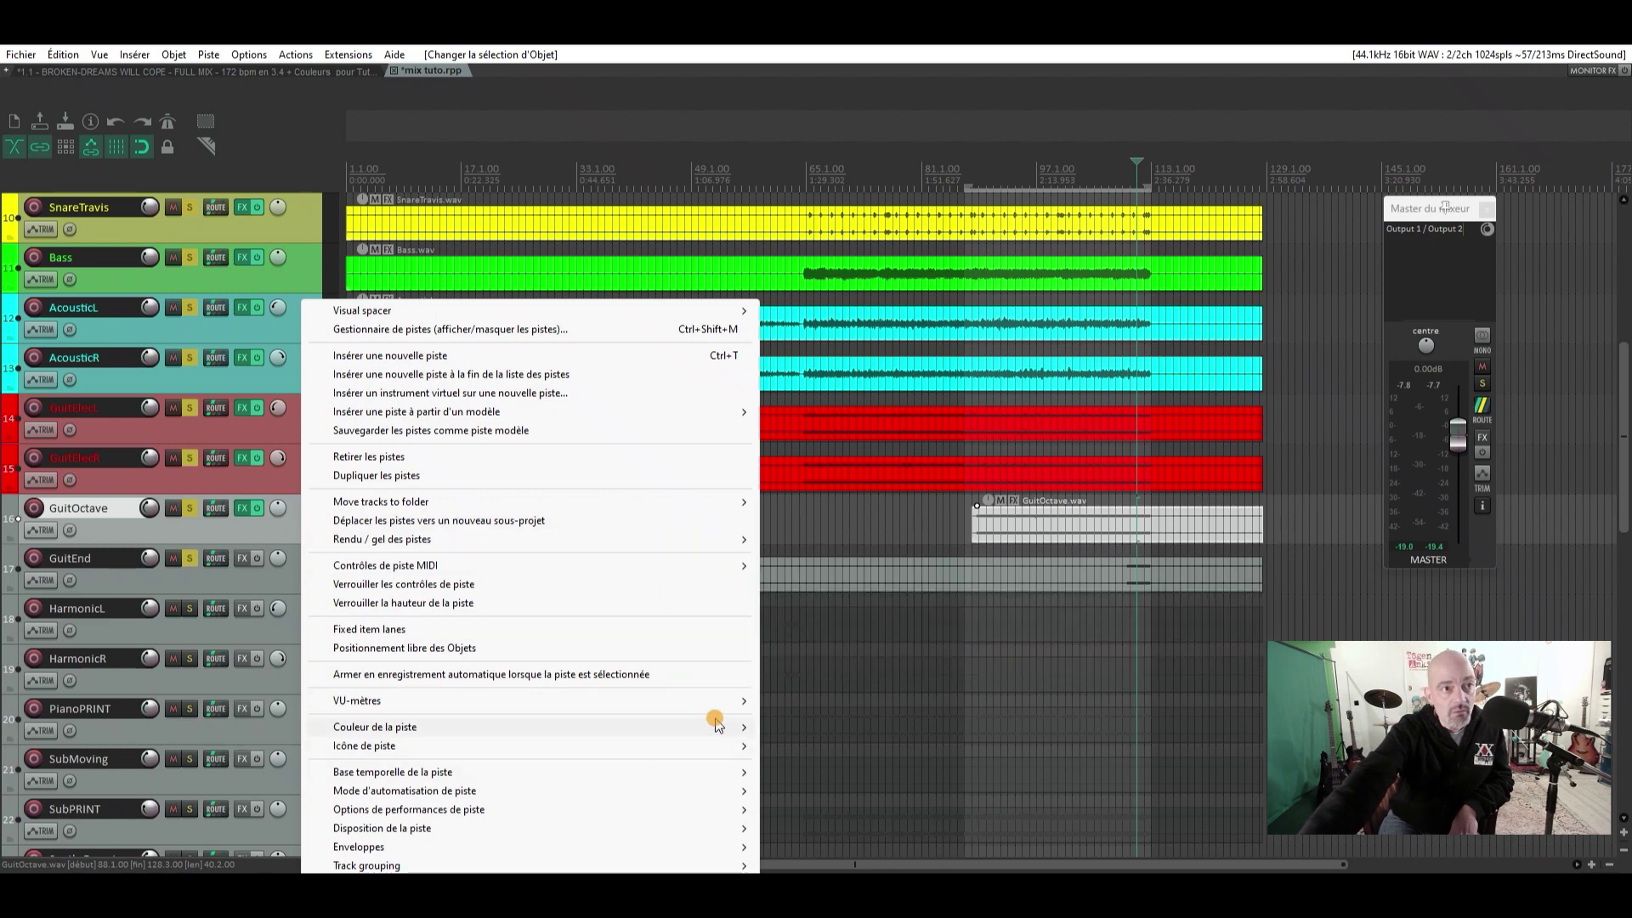
mouse_move(718, 729)
click(860, 729)
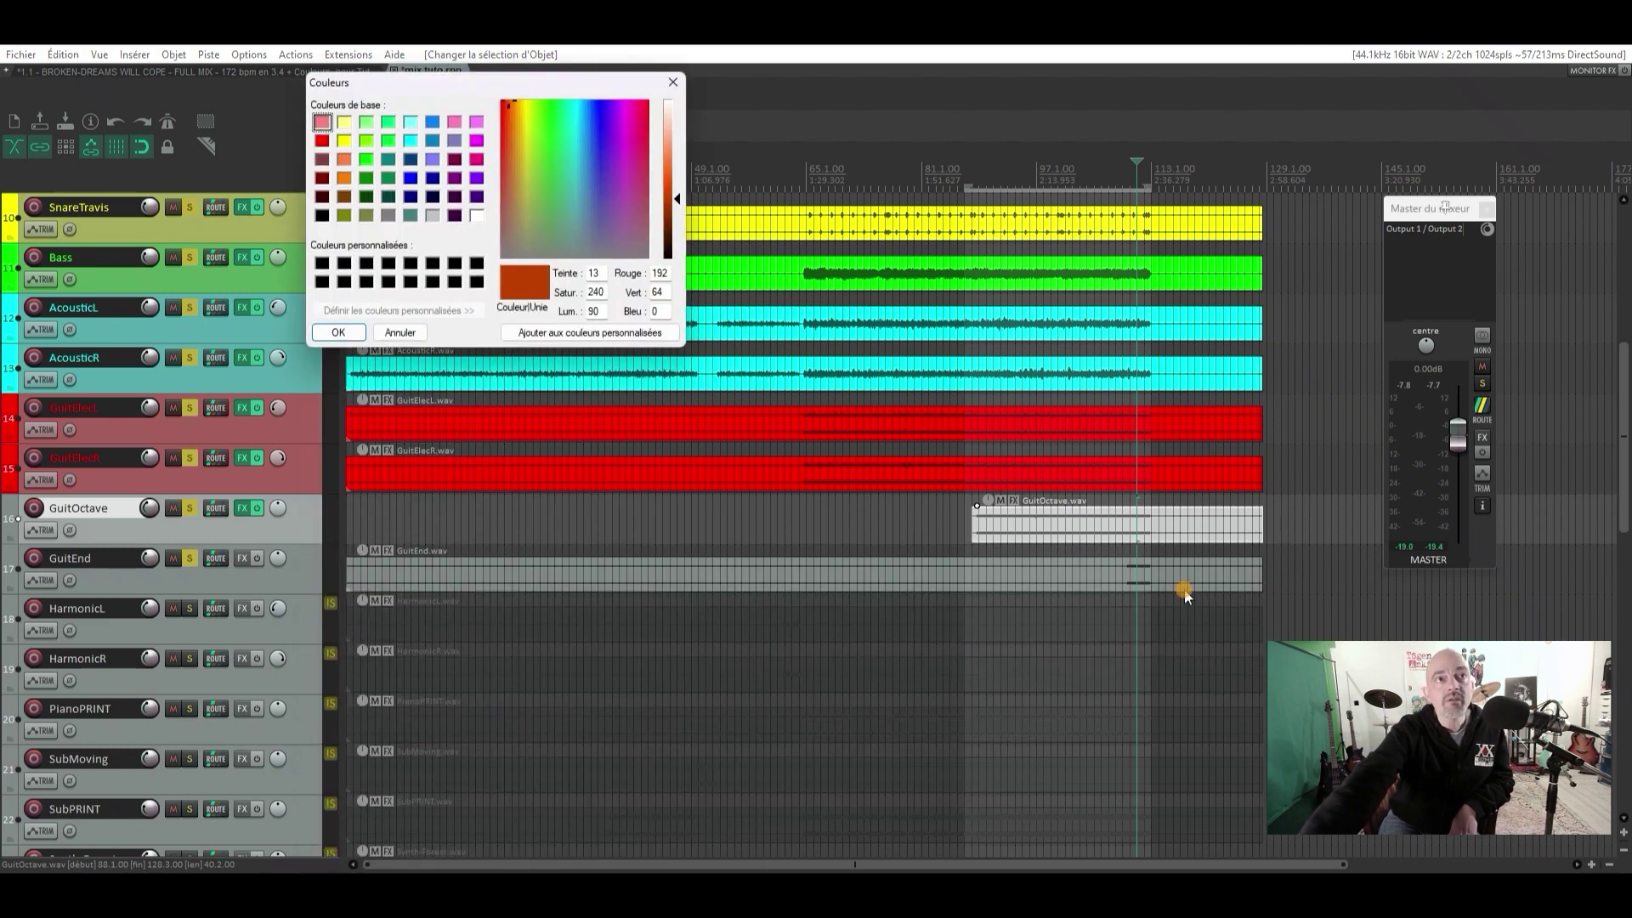
click(434, 124)
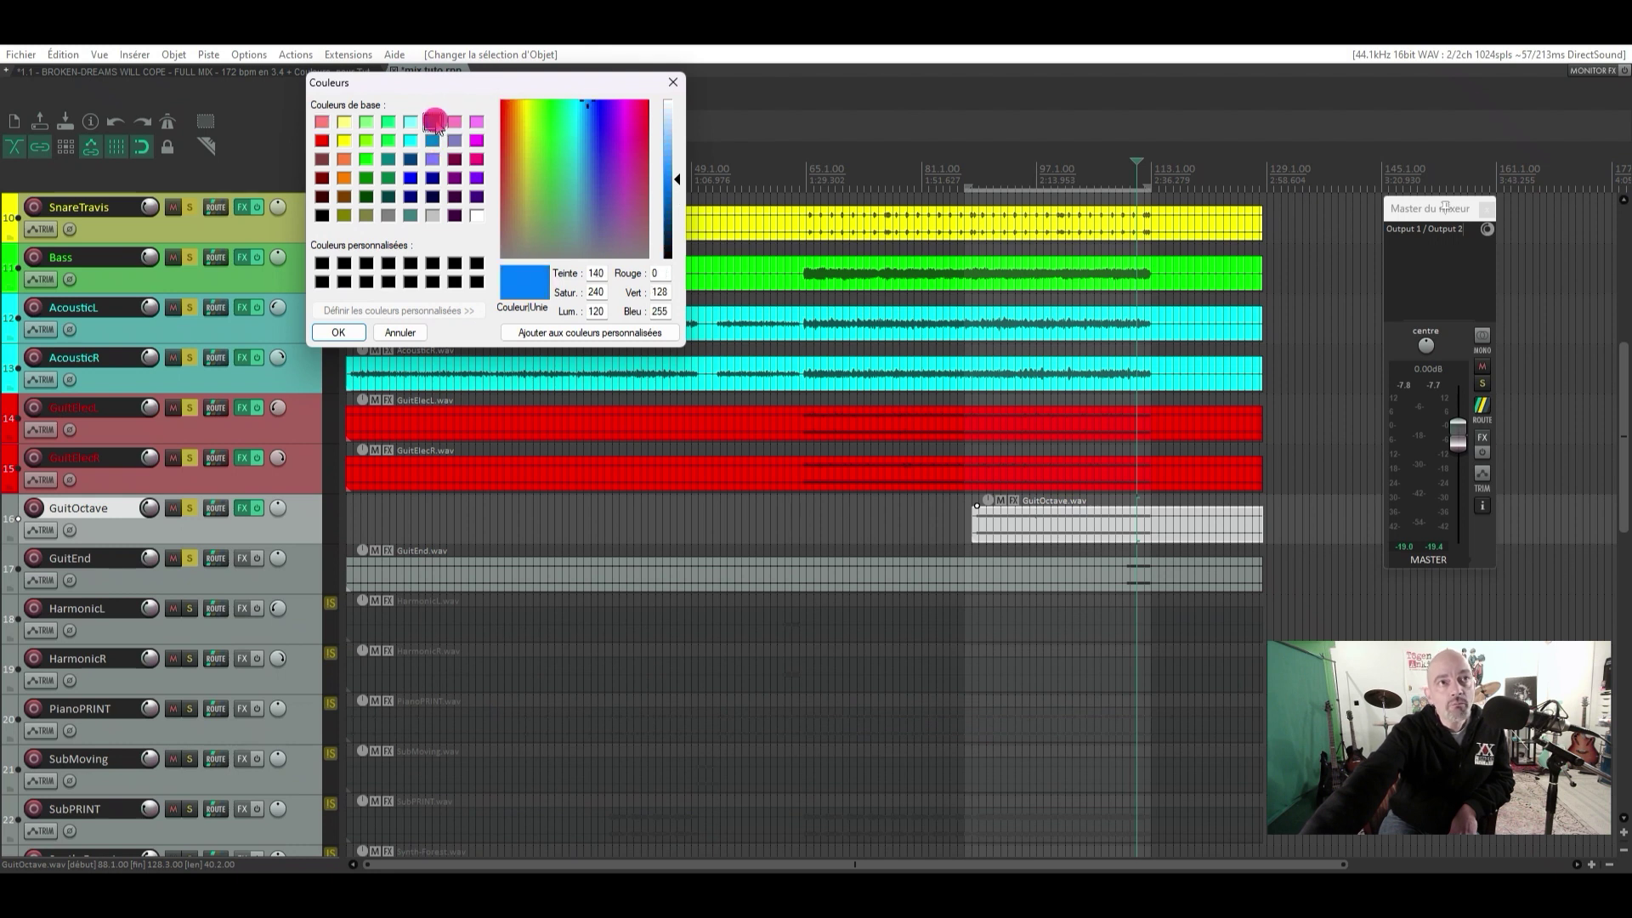
click(339, 332)
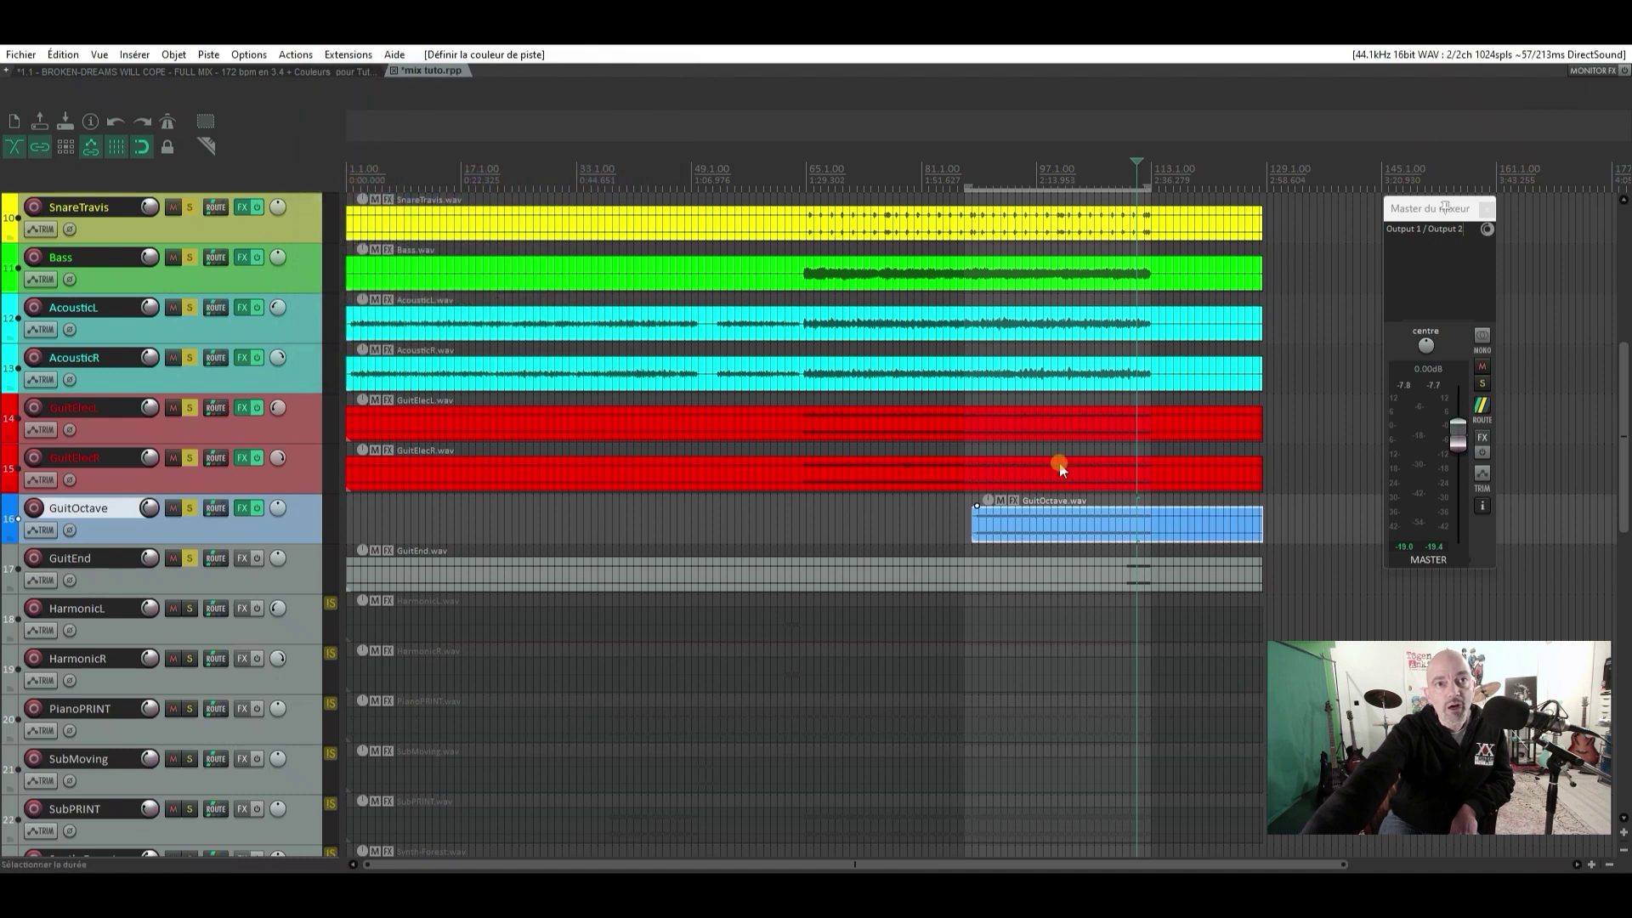
Set the time selection around the guitar part in the GuitEnd item, play the mix from its start and select the item
click(293, 578)
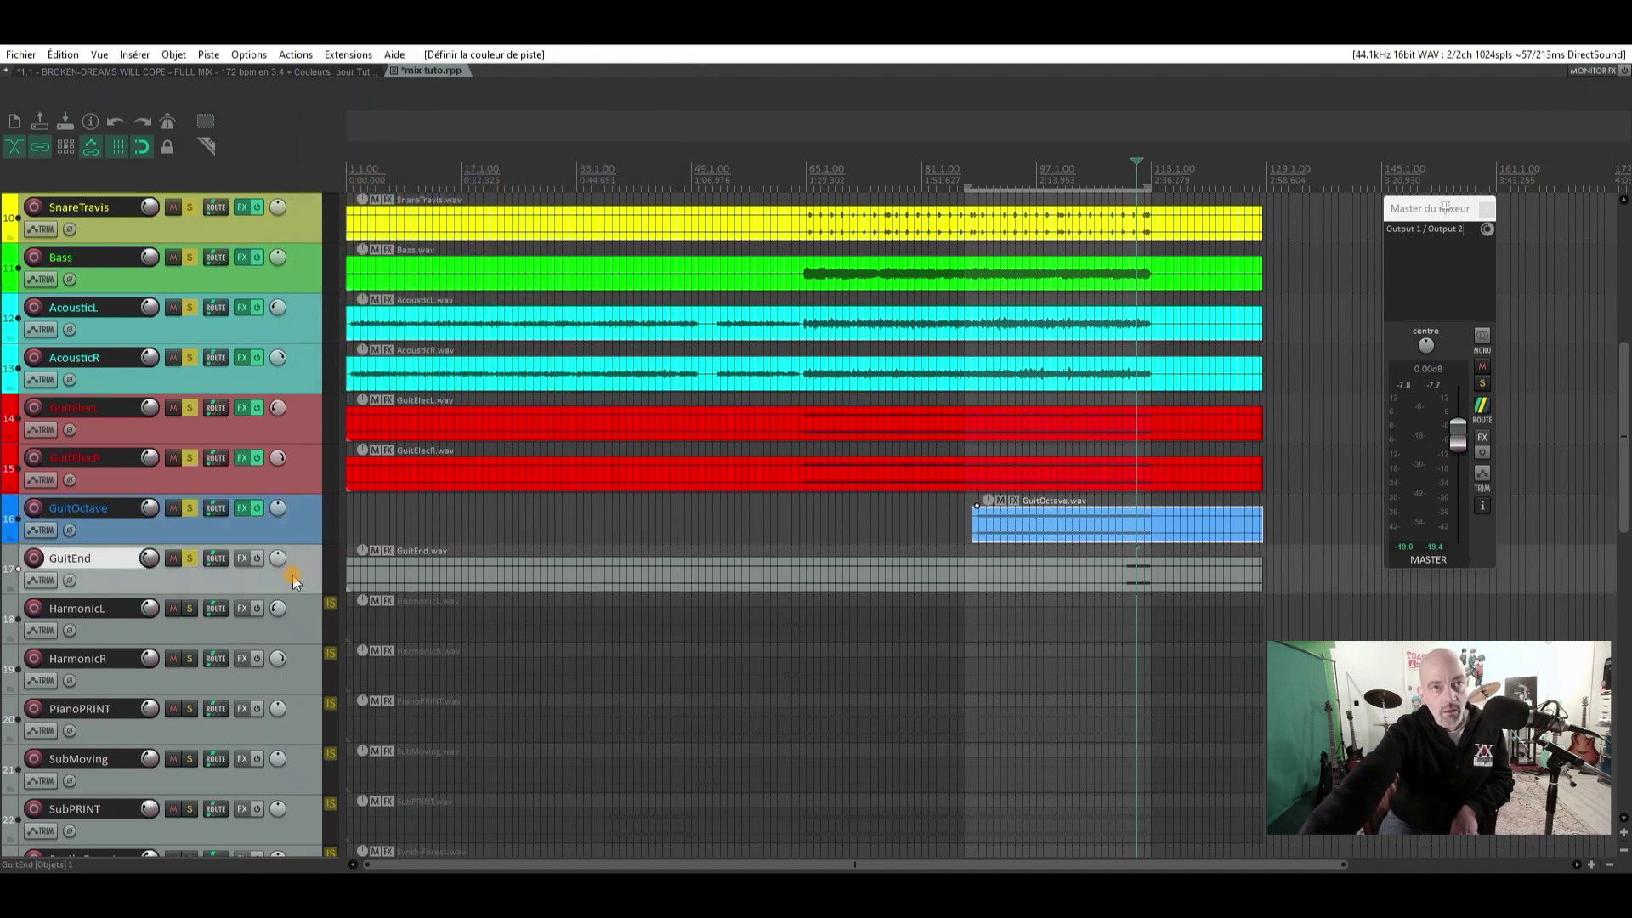
drag(1114, 180, 1158, 179)
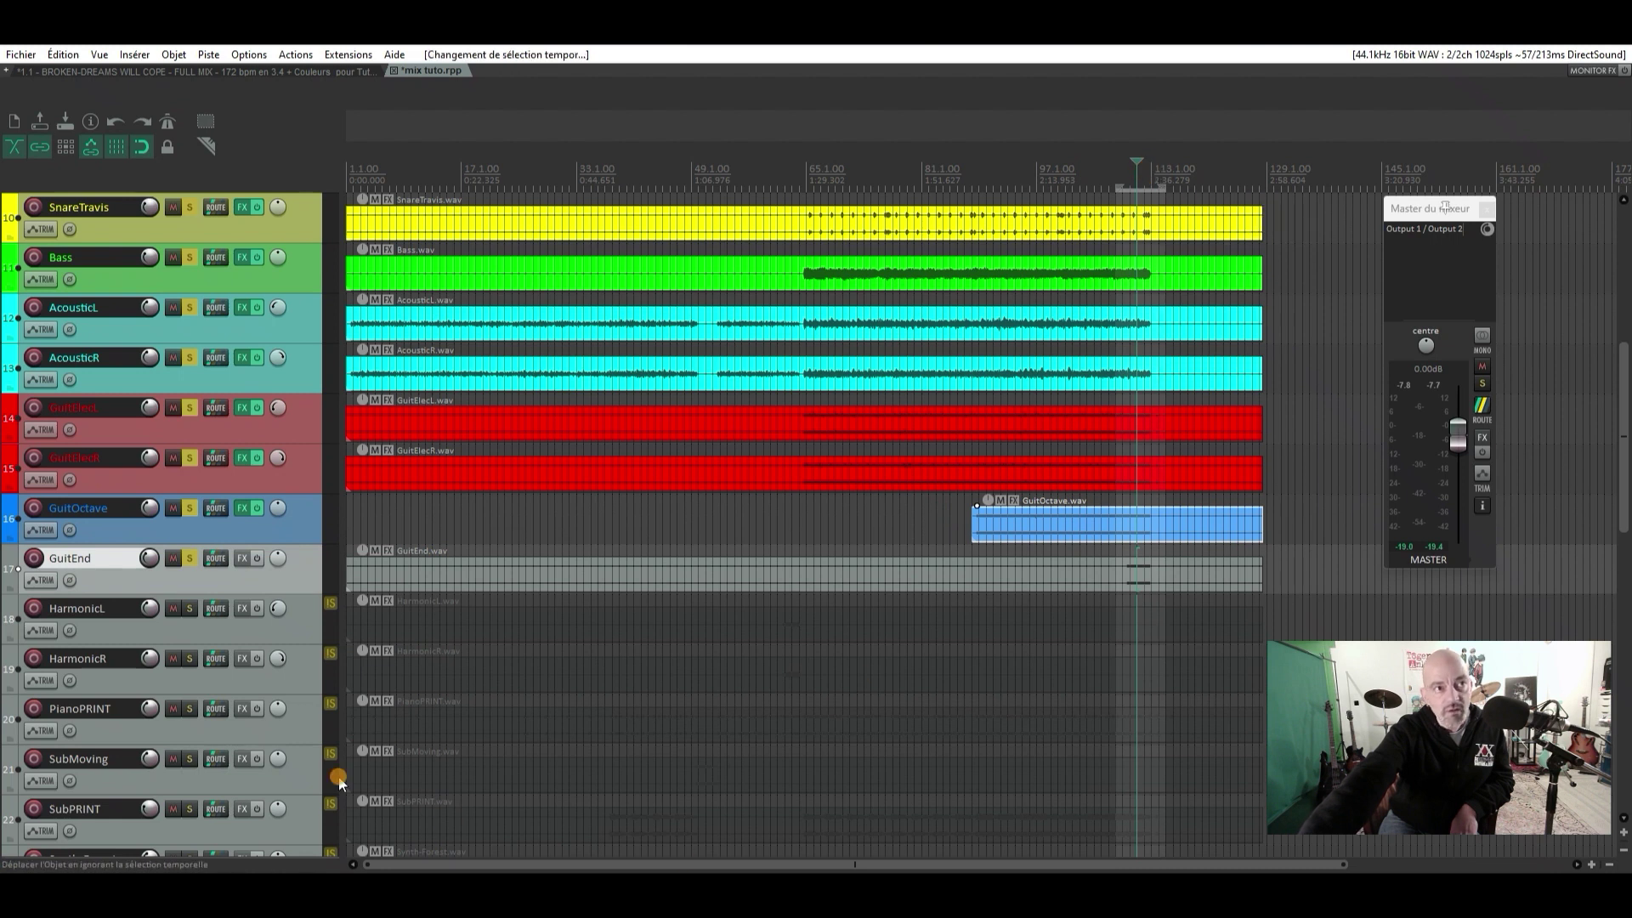
click(1116, 177)
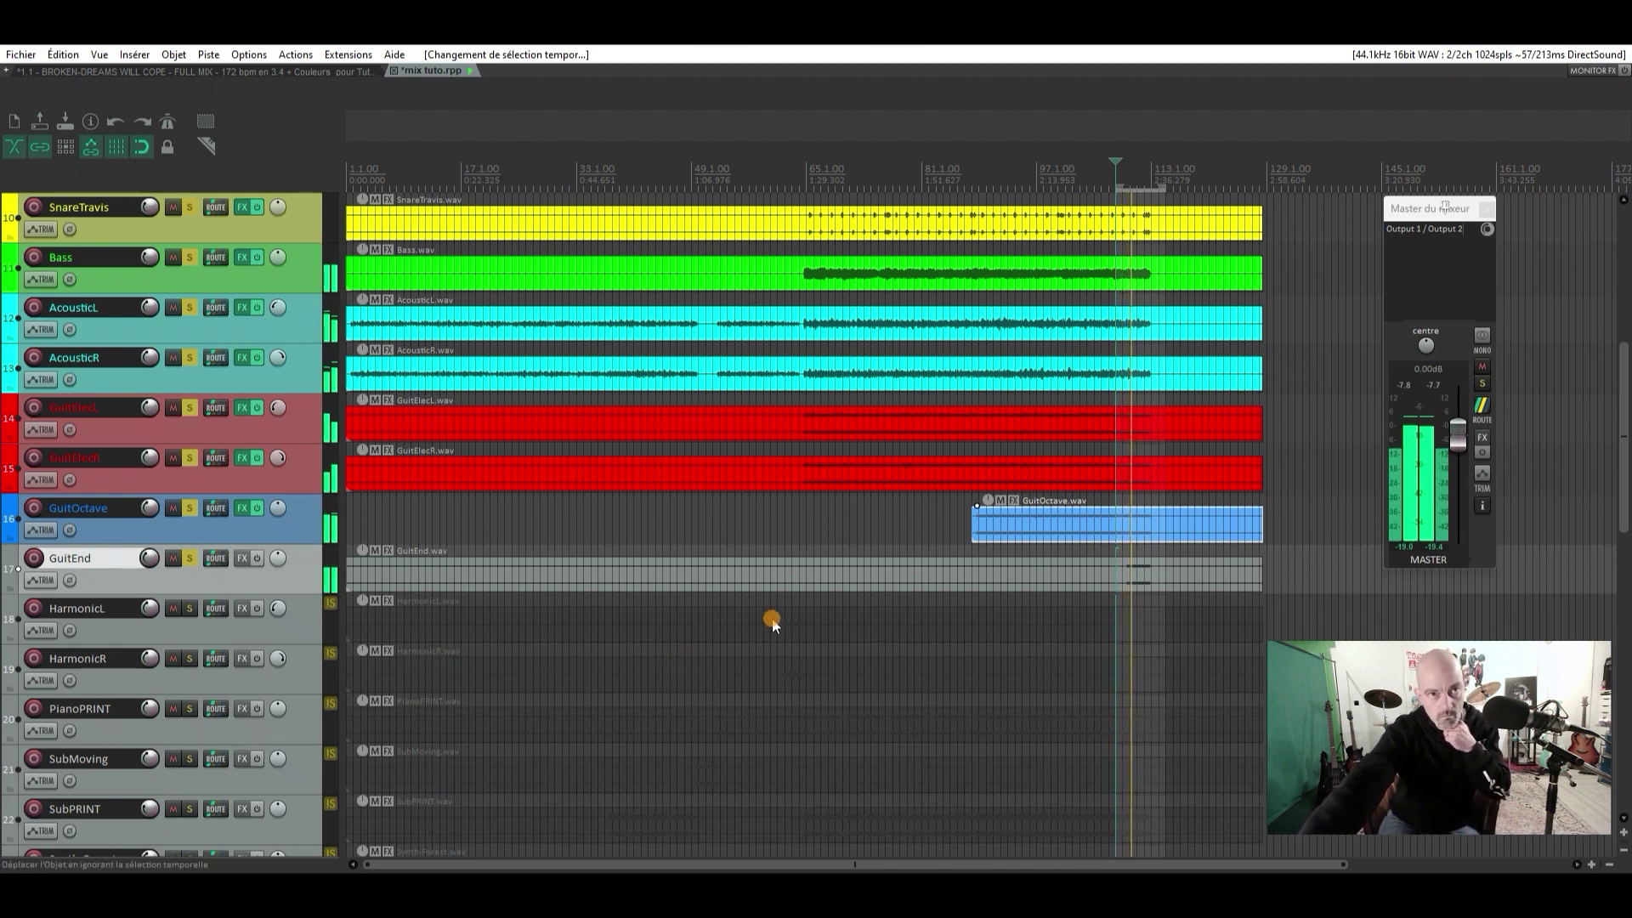
click(1154, 586)
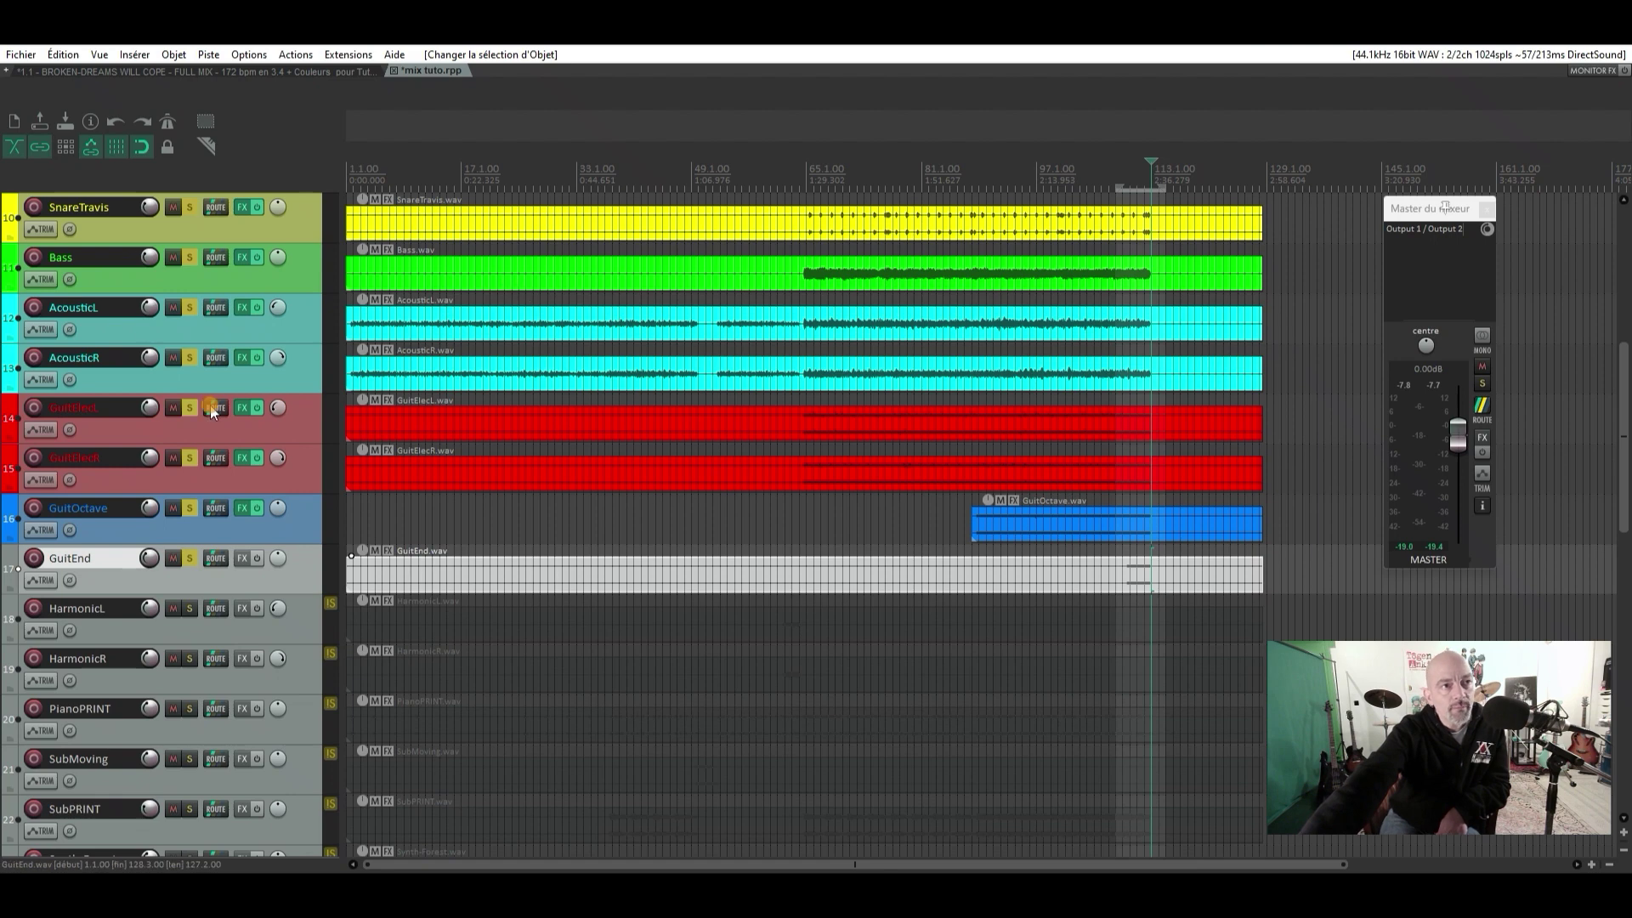
Copy both the EZmix and ReaXcomp effects from the GuitElecL track's effects chain and close the chain
click(246, 409)
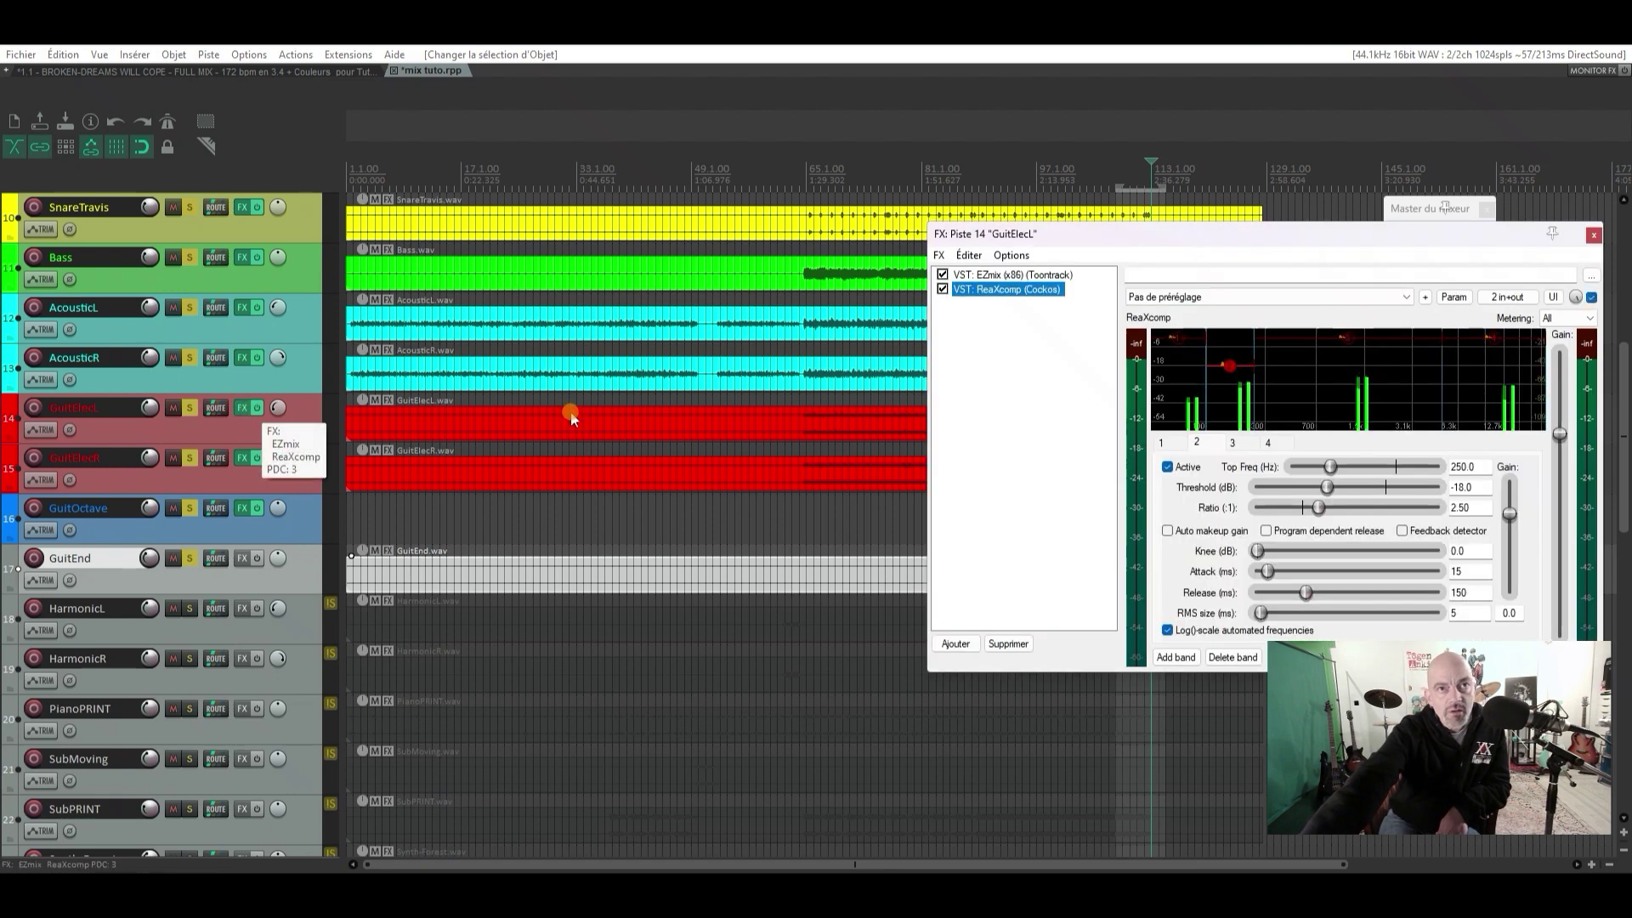
mouse_move(1061, 340)
mouse_down()
mouse_move(1031, 266)
mouse_move(1036, 339)
mouse_up()
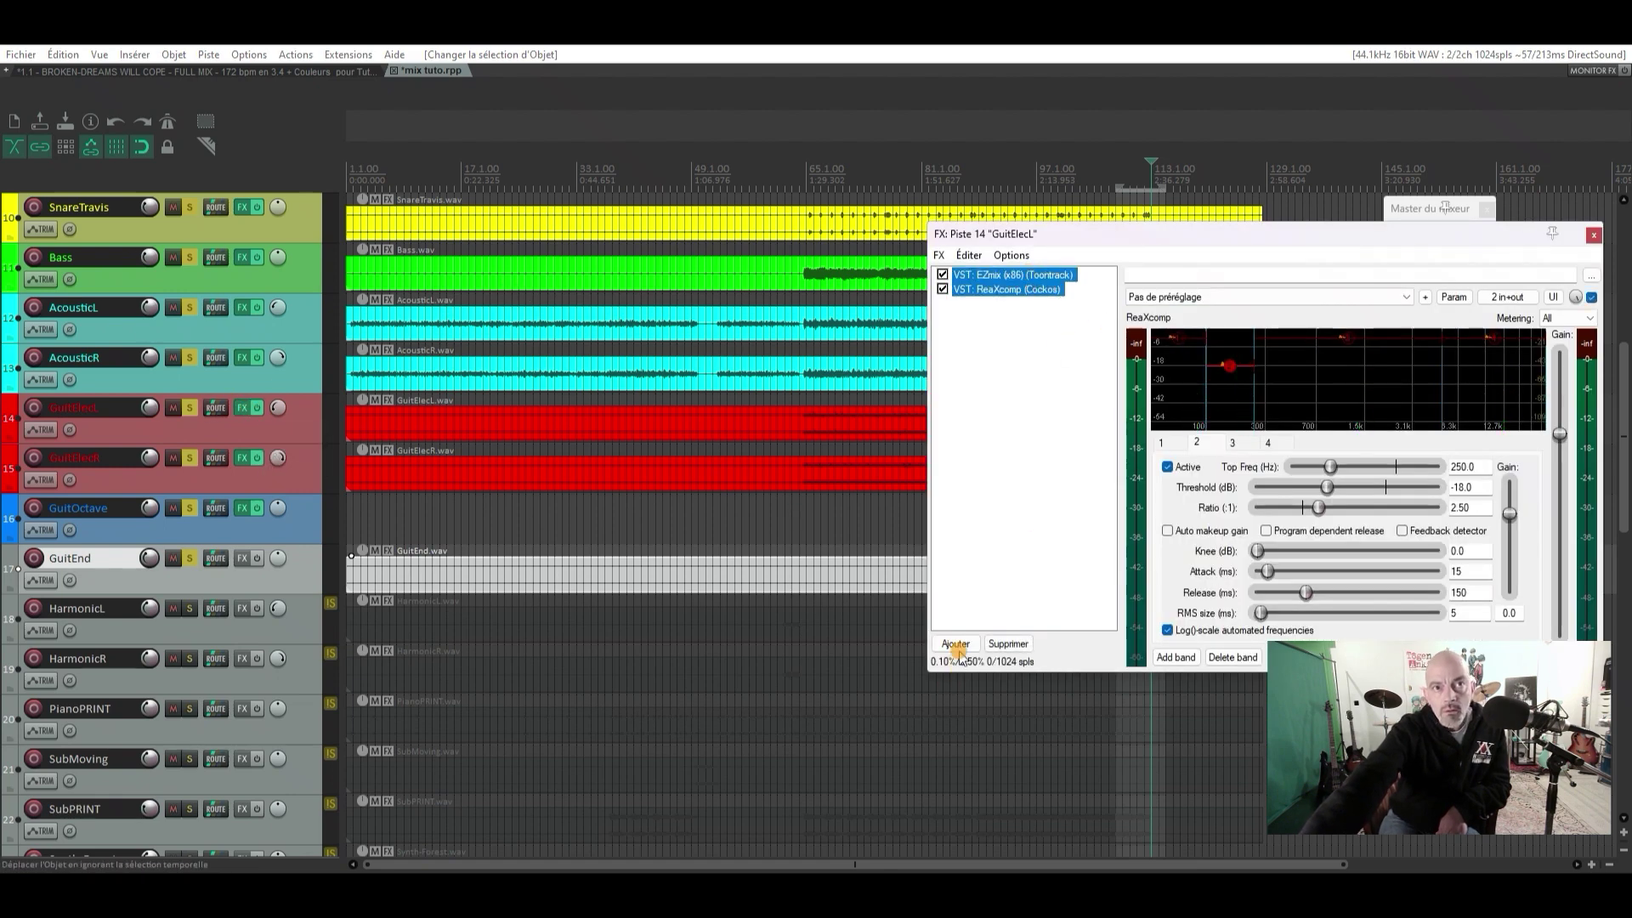
right_click(1002, 284)
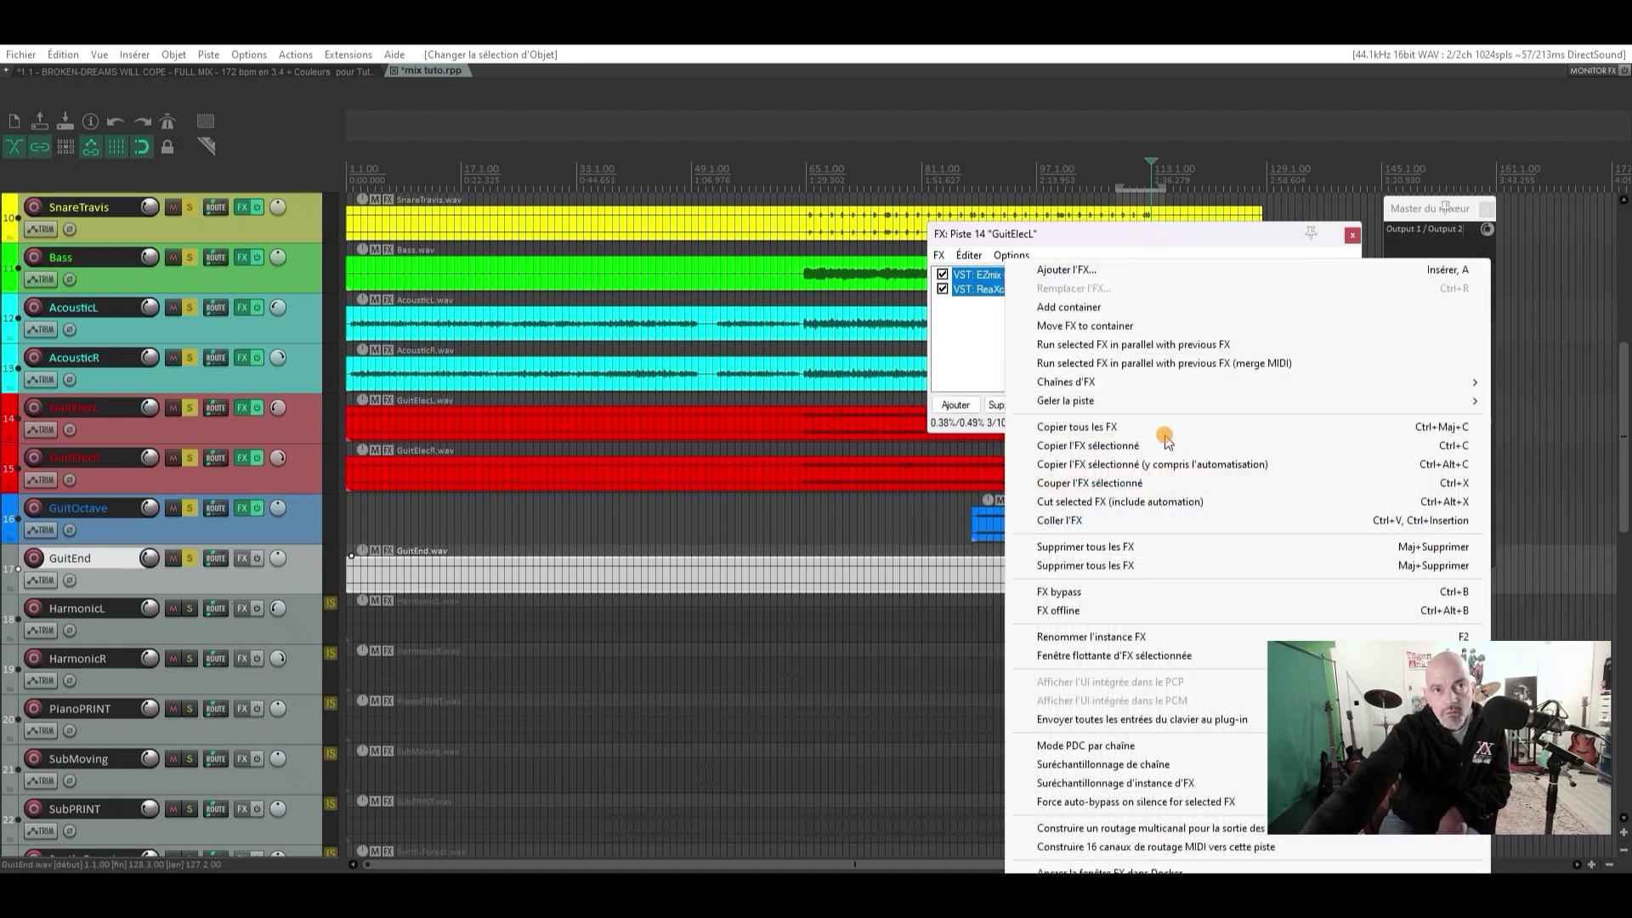
click(1164, 451)
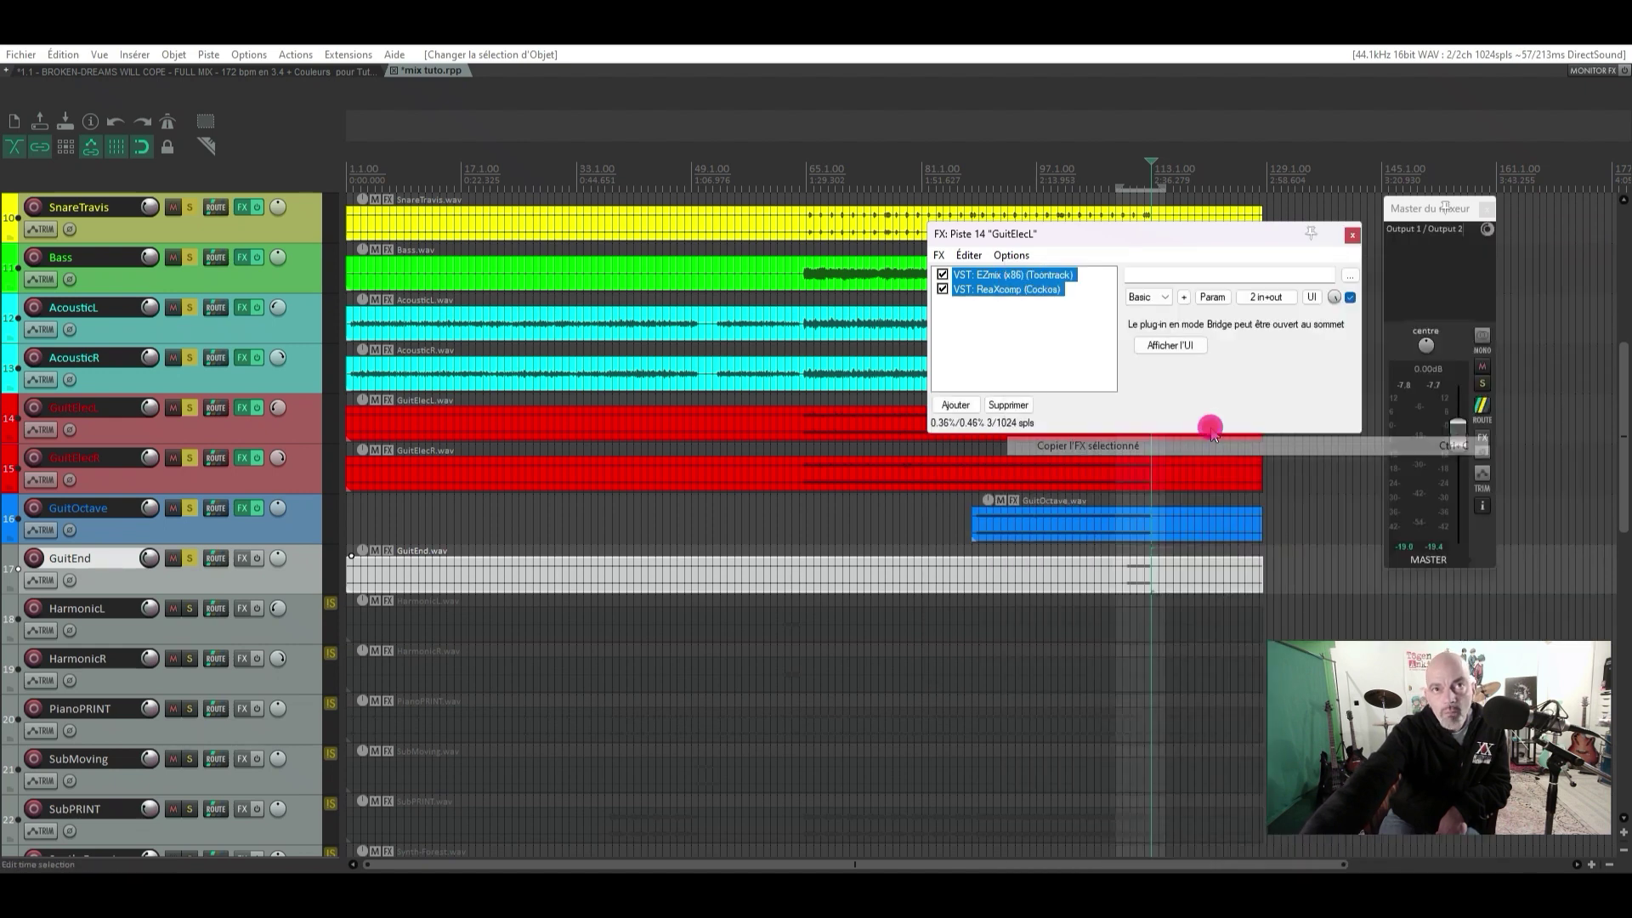
click(1351, 235)
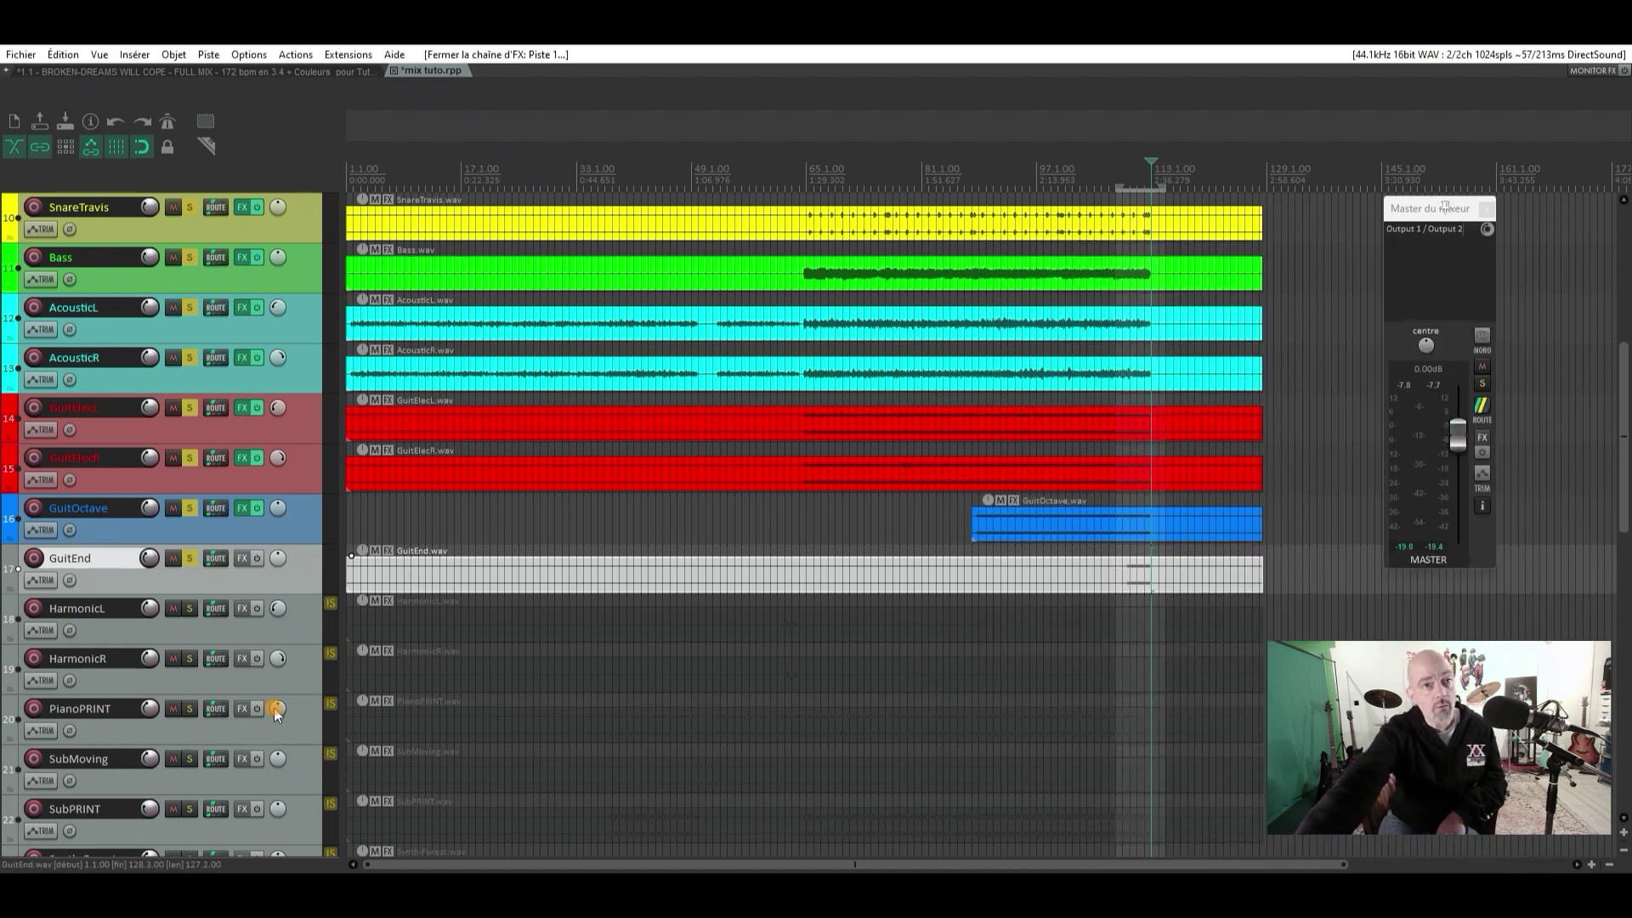
Add the Toontrack EZmix (x86) effect to the GuitEnd track and close the plug-in window
click(242, 562)
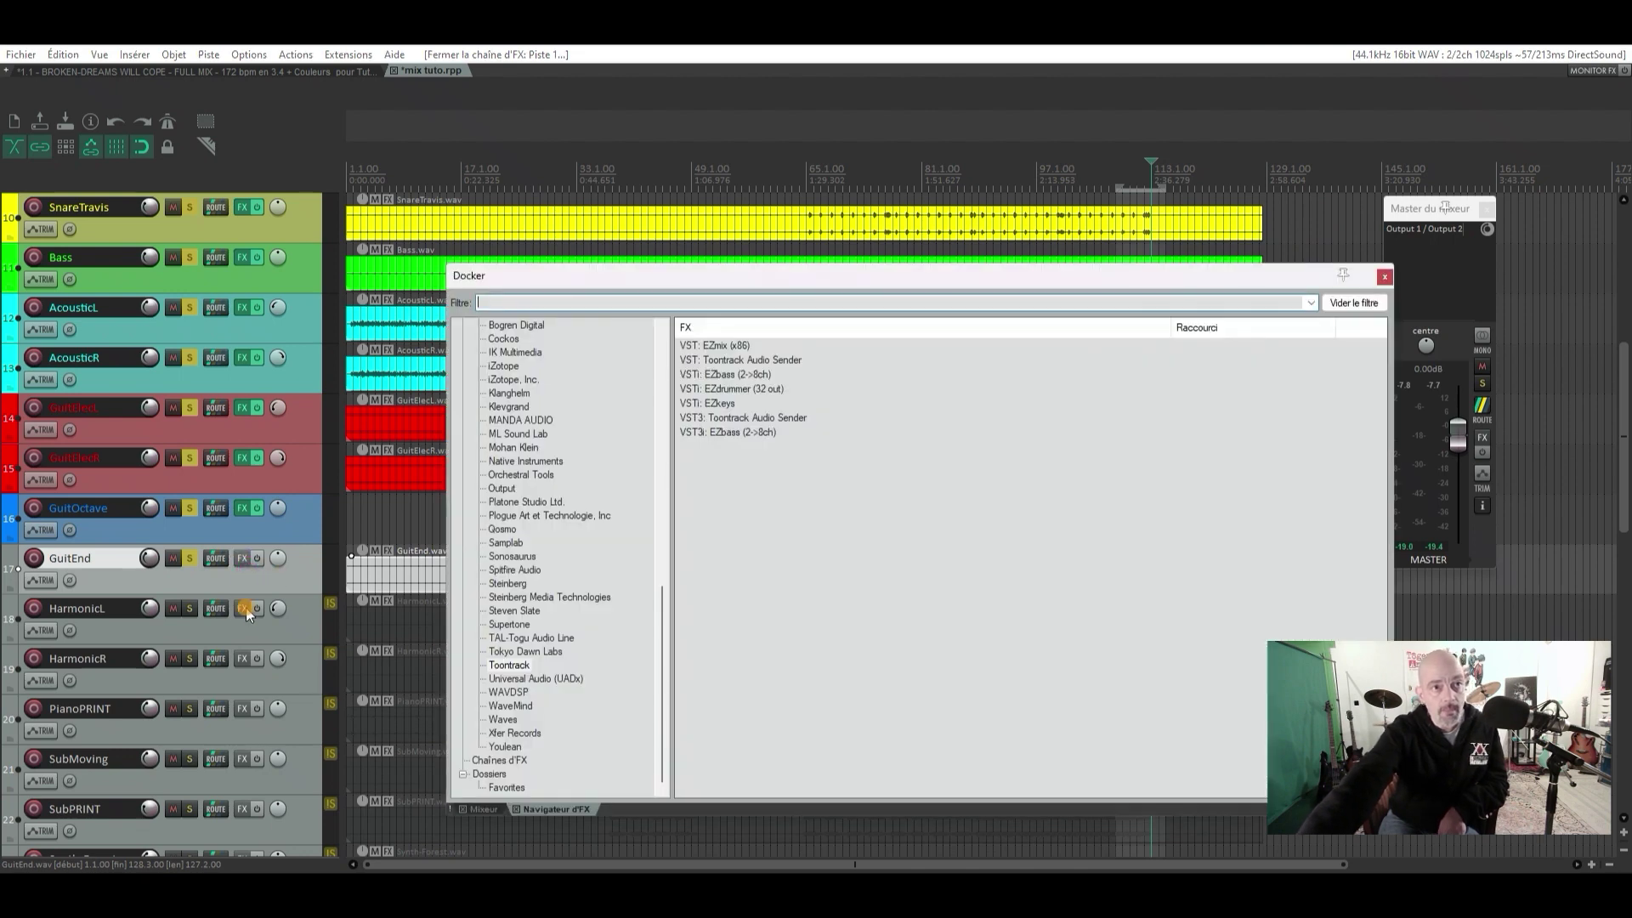
double_click(714, 346)
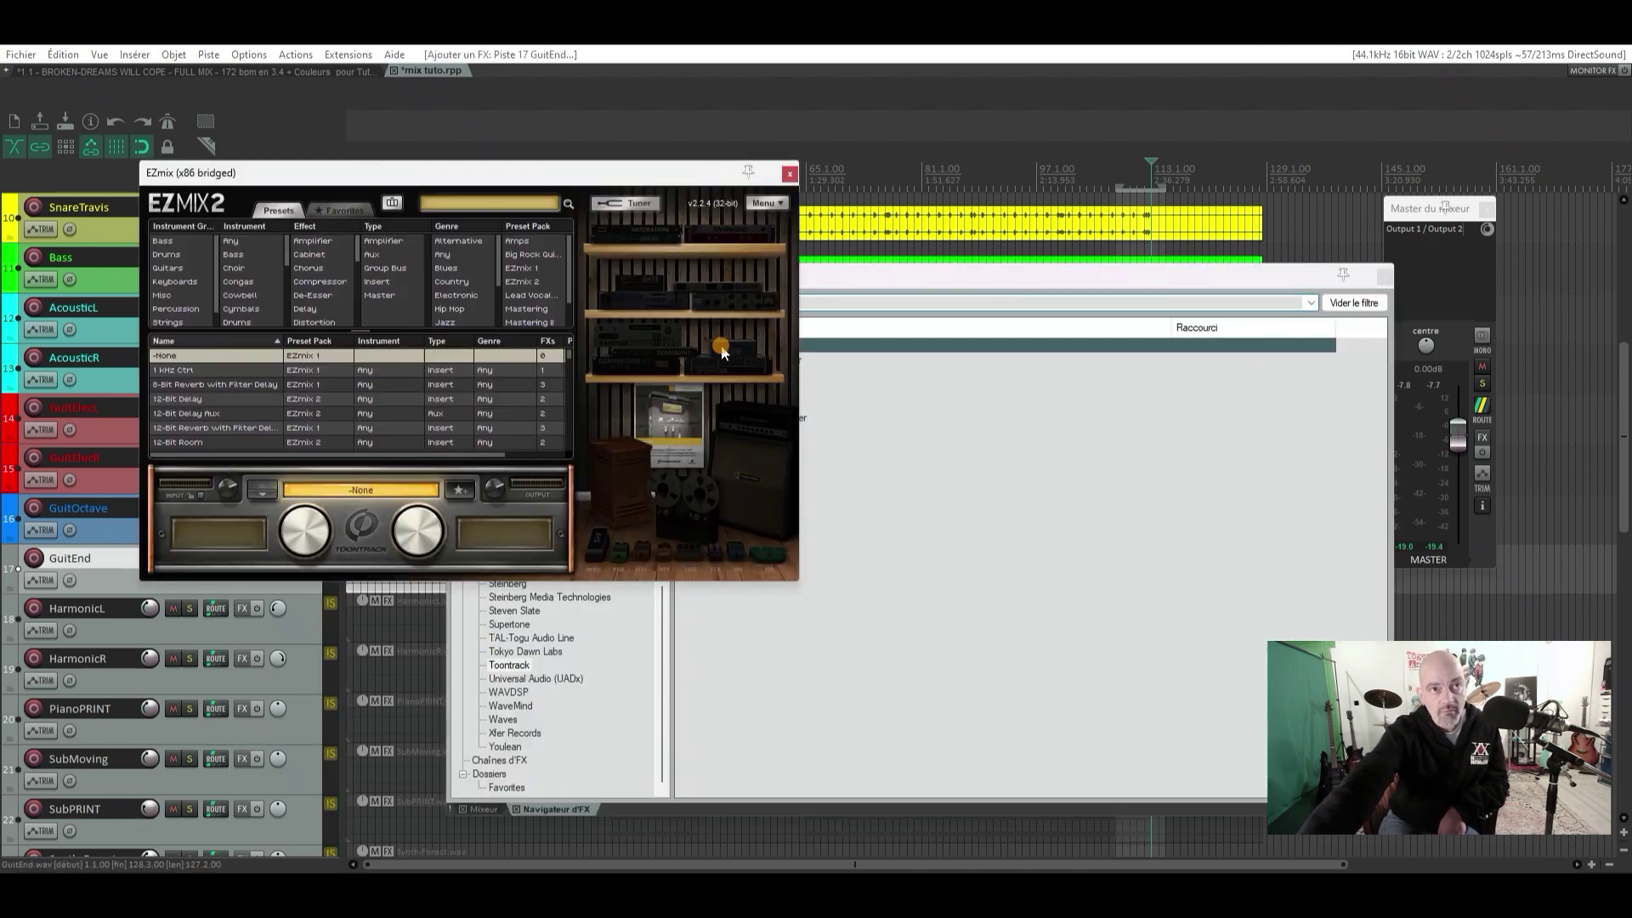
click(786, 174)
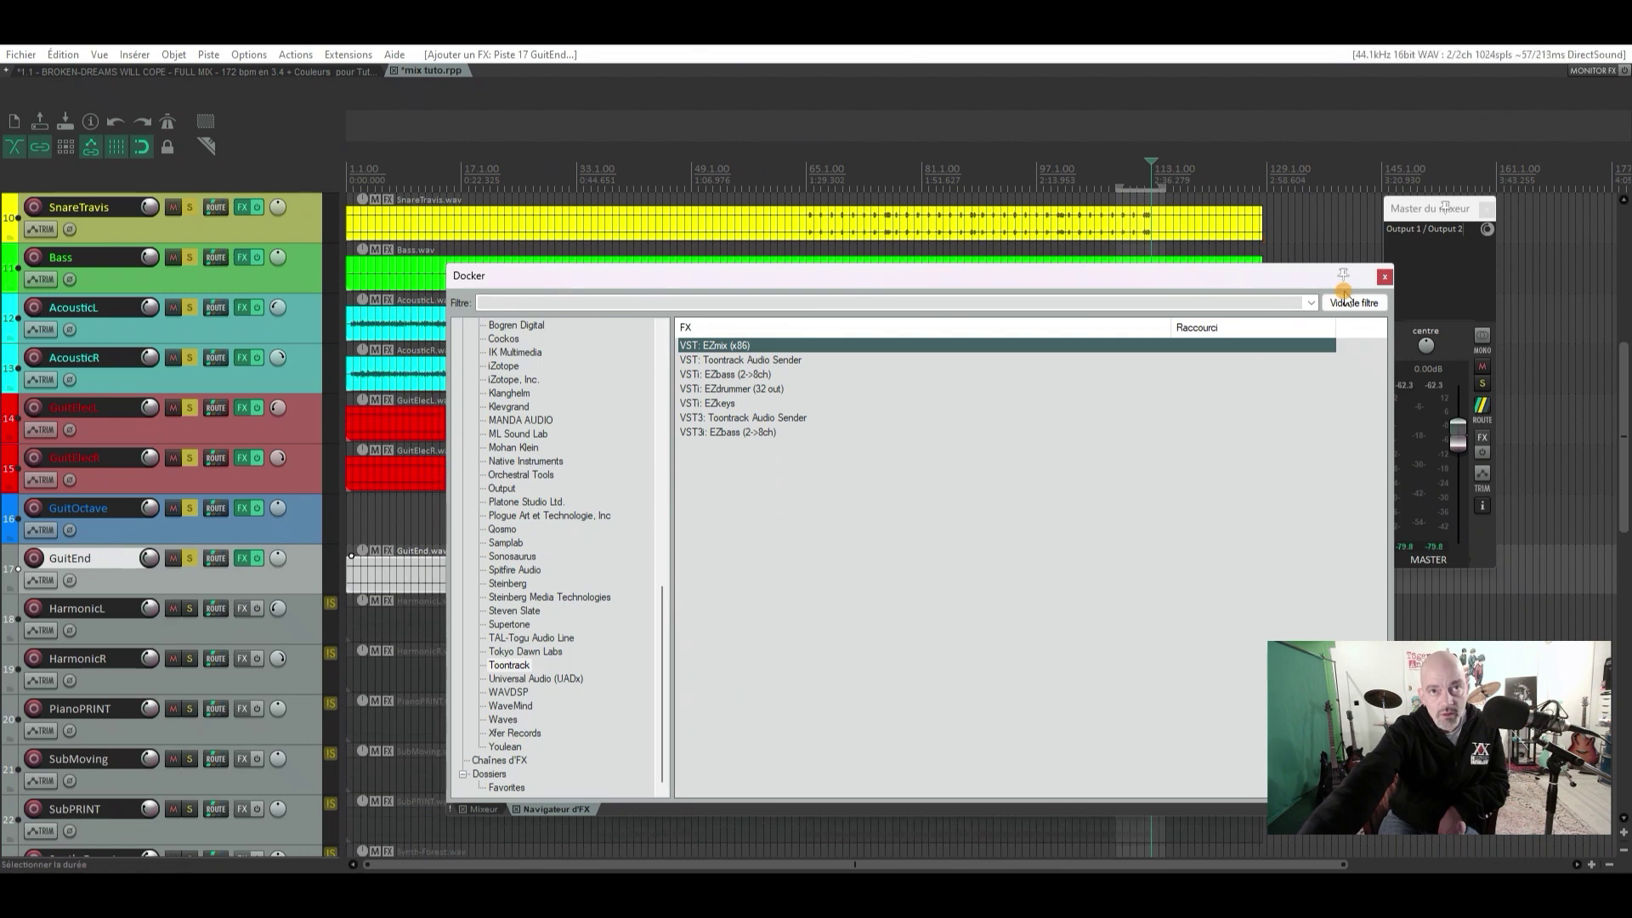
Start playback, bypass the empty EZmix in the GuitEnd track's effects chain and paste the copied EZmix and ReaXcomp effects into it
click(1384, 275)
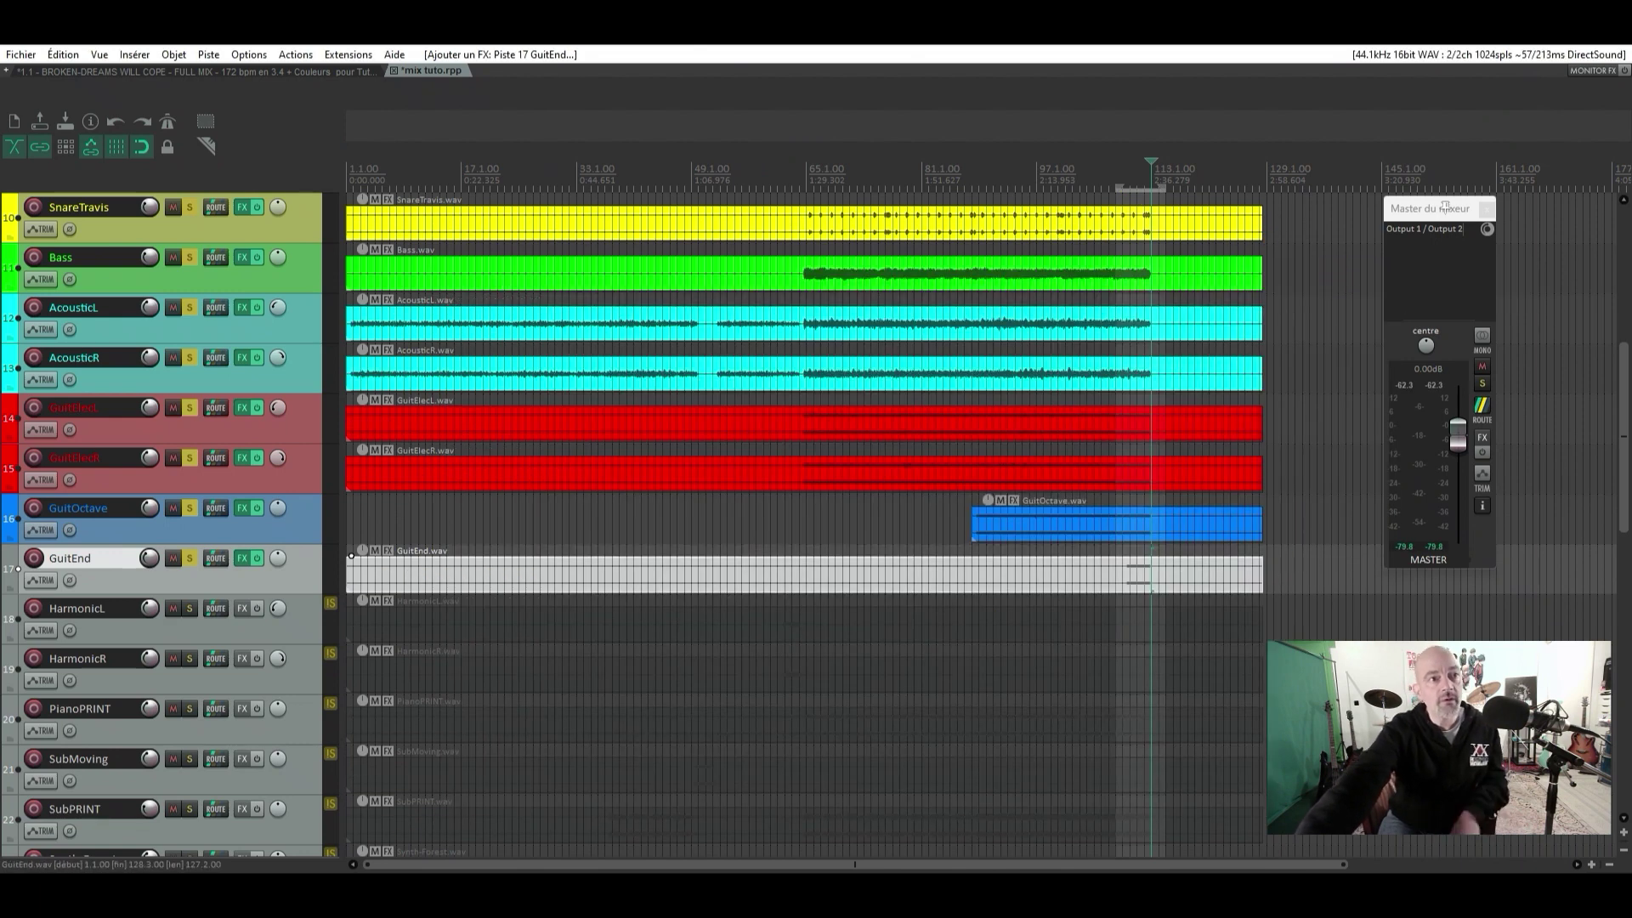
key(space)
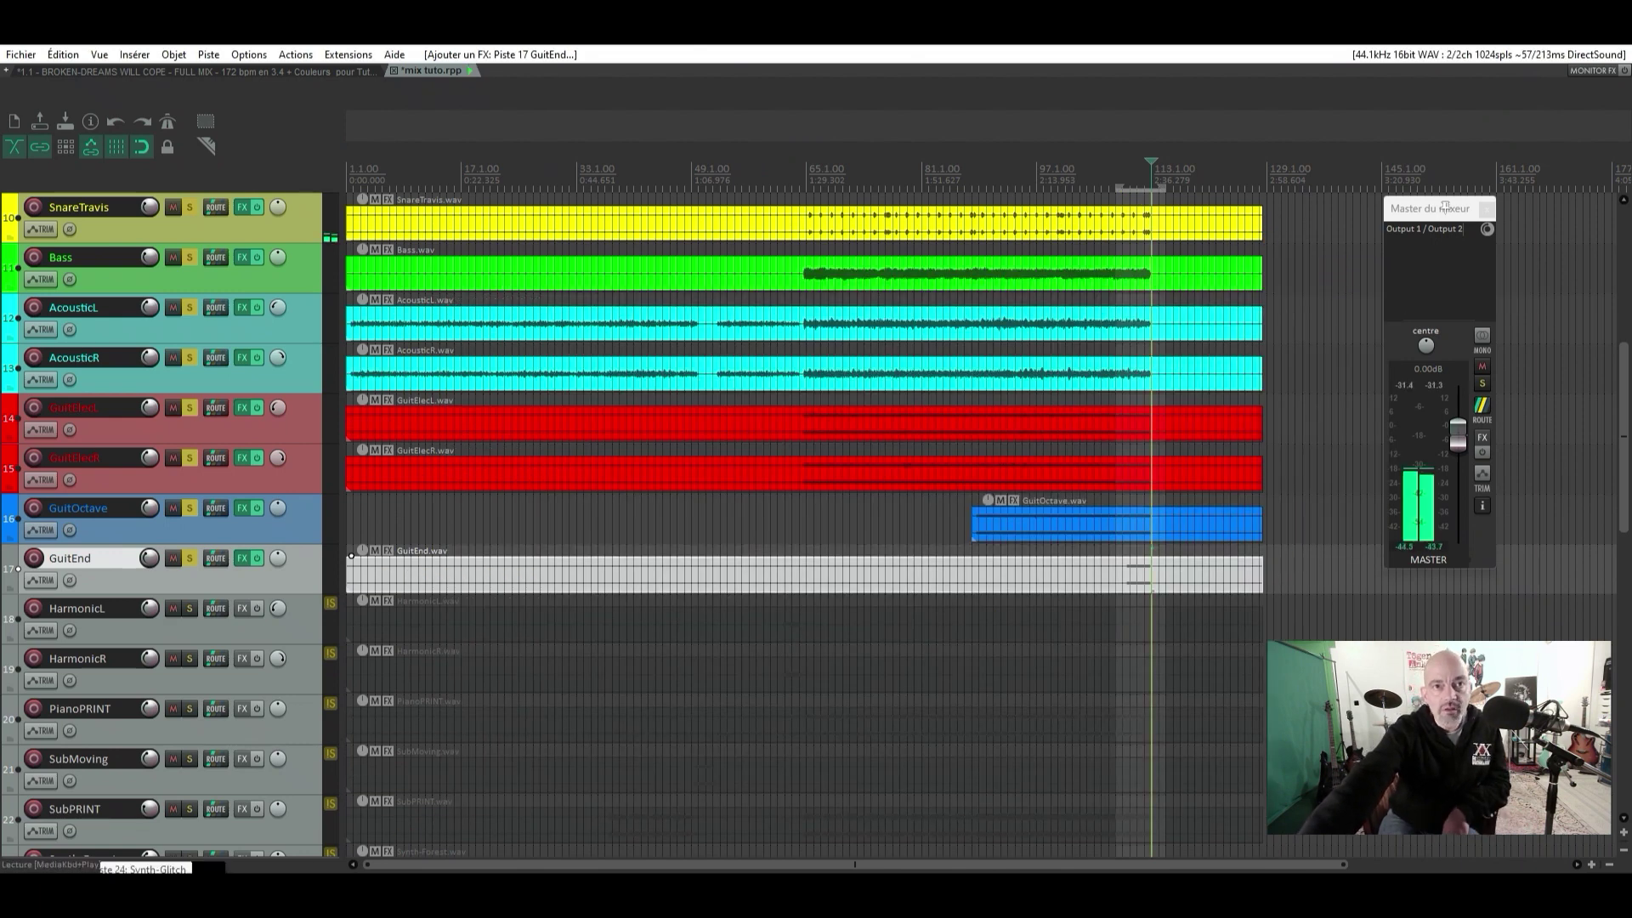
click(243, 558)
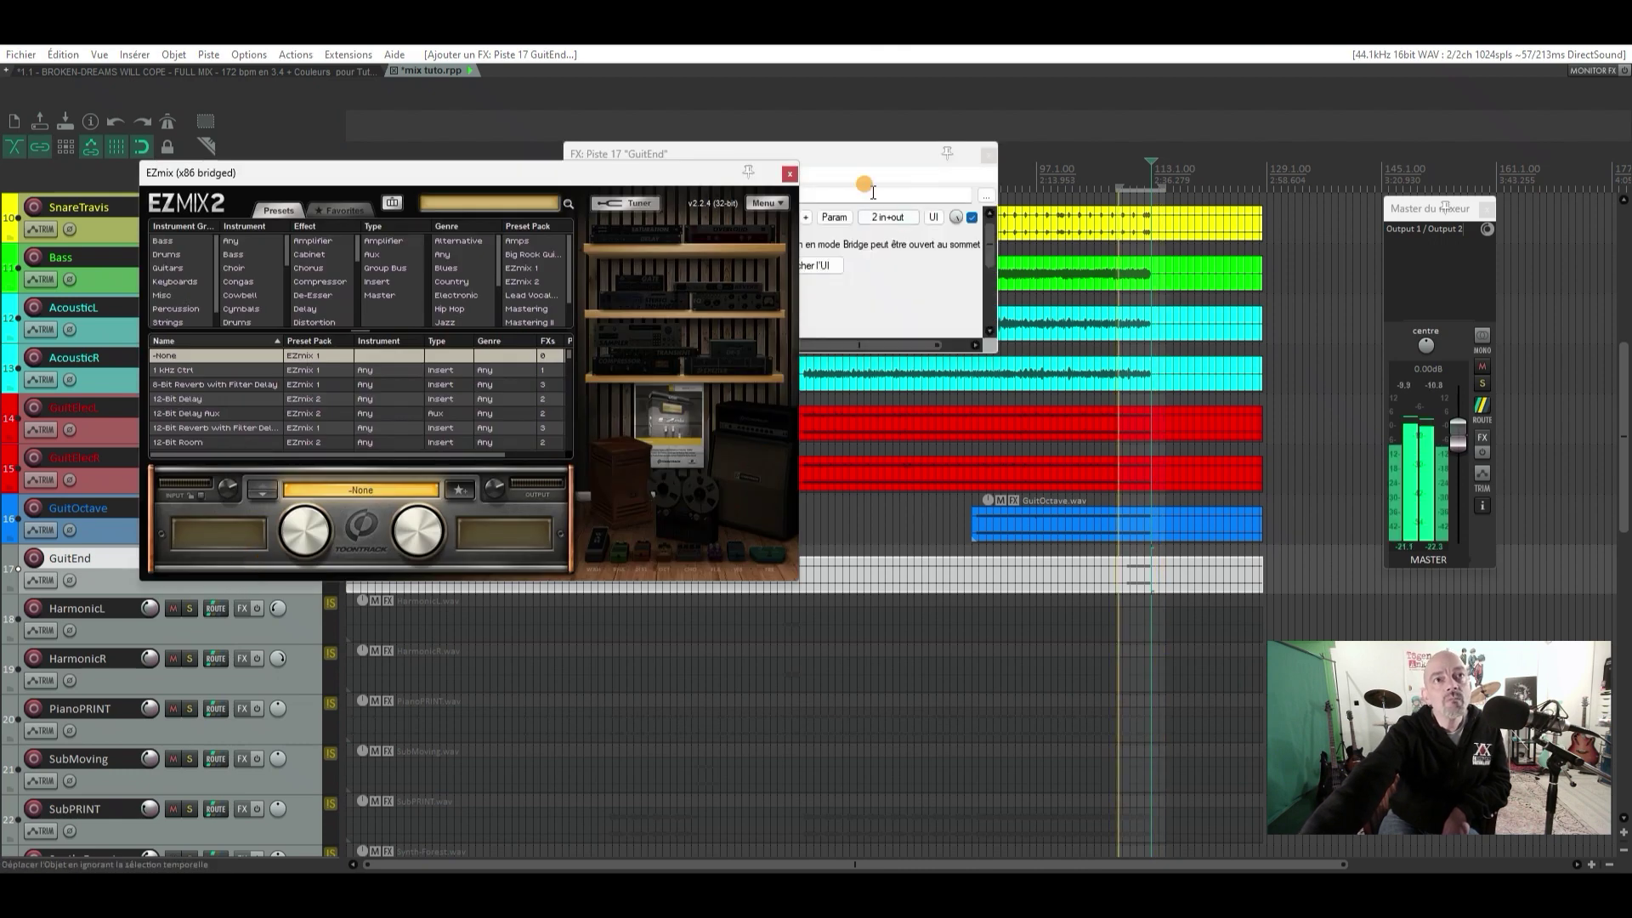
click(790, 174)
click(579, 195)
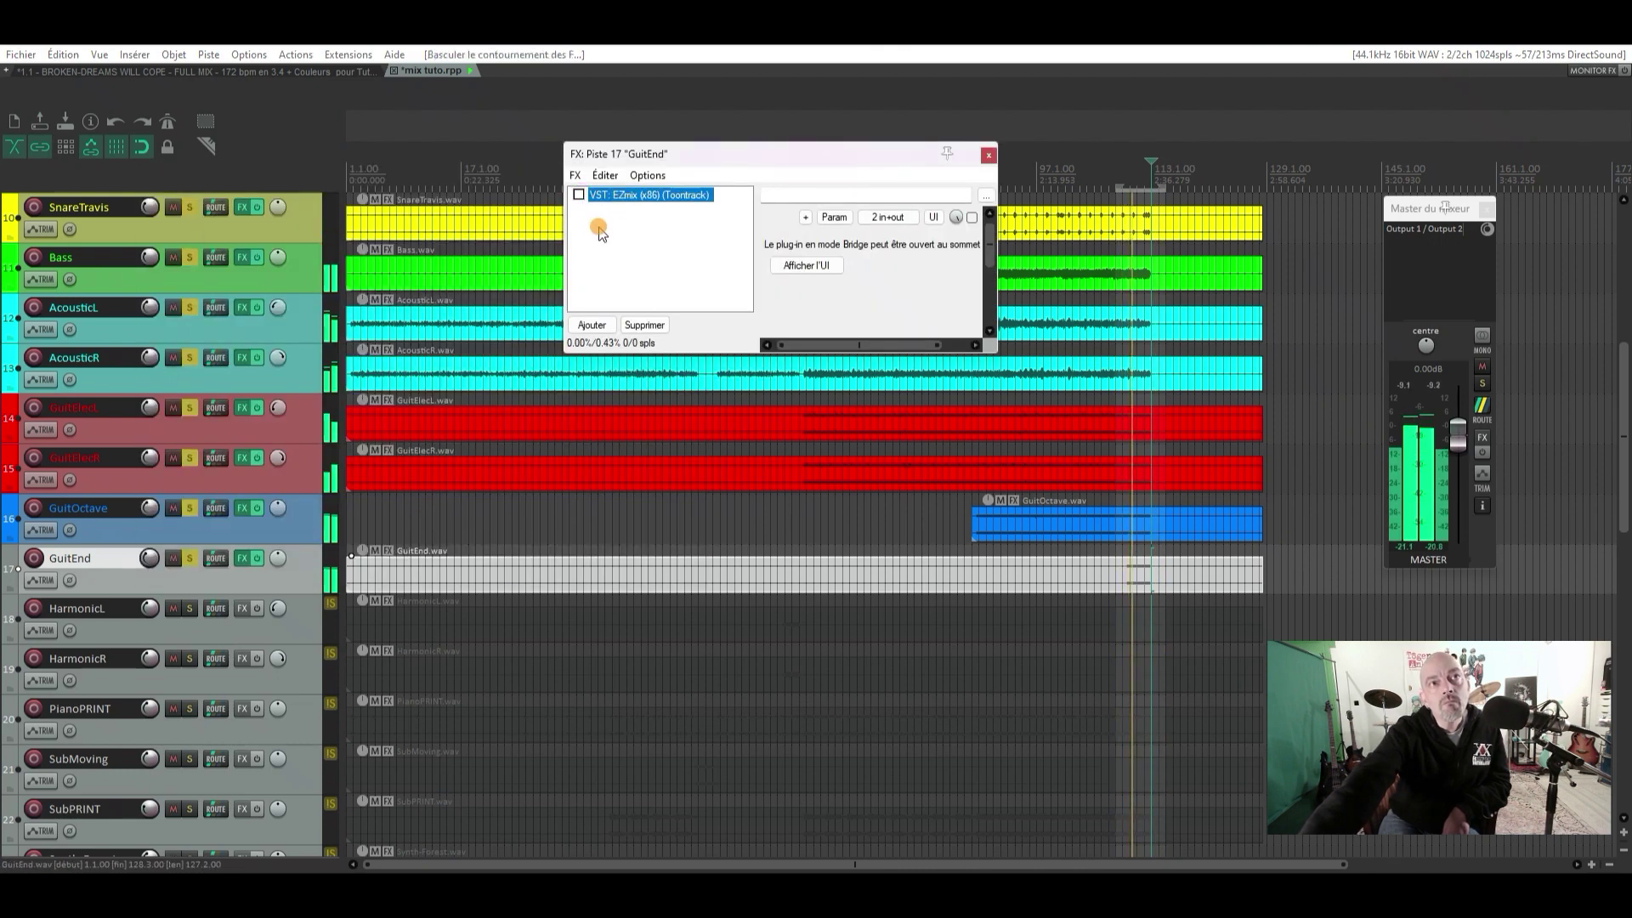
right_click(596, 226)
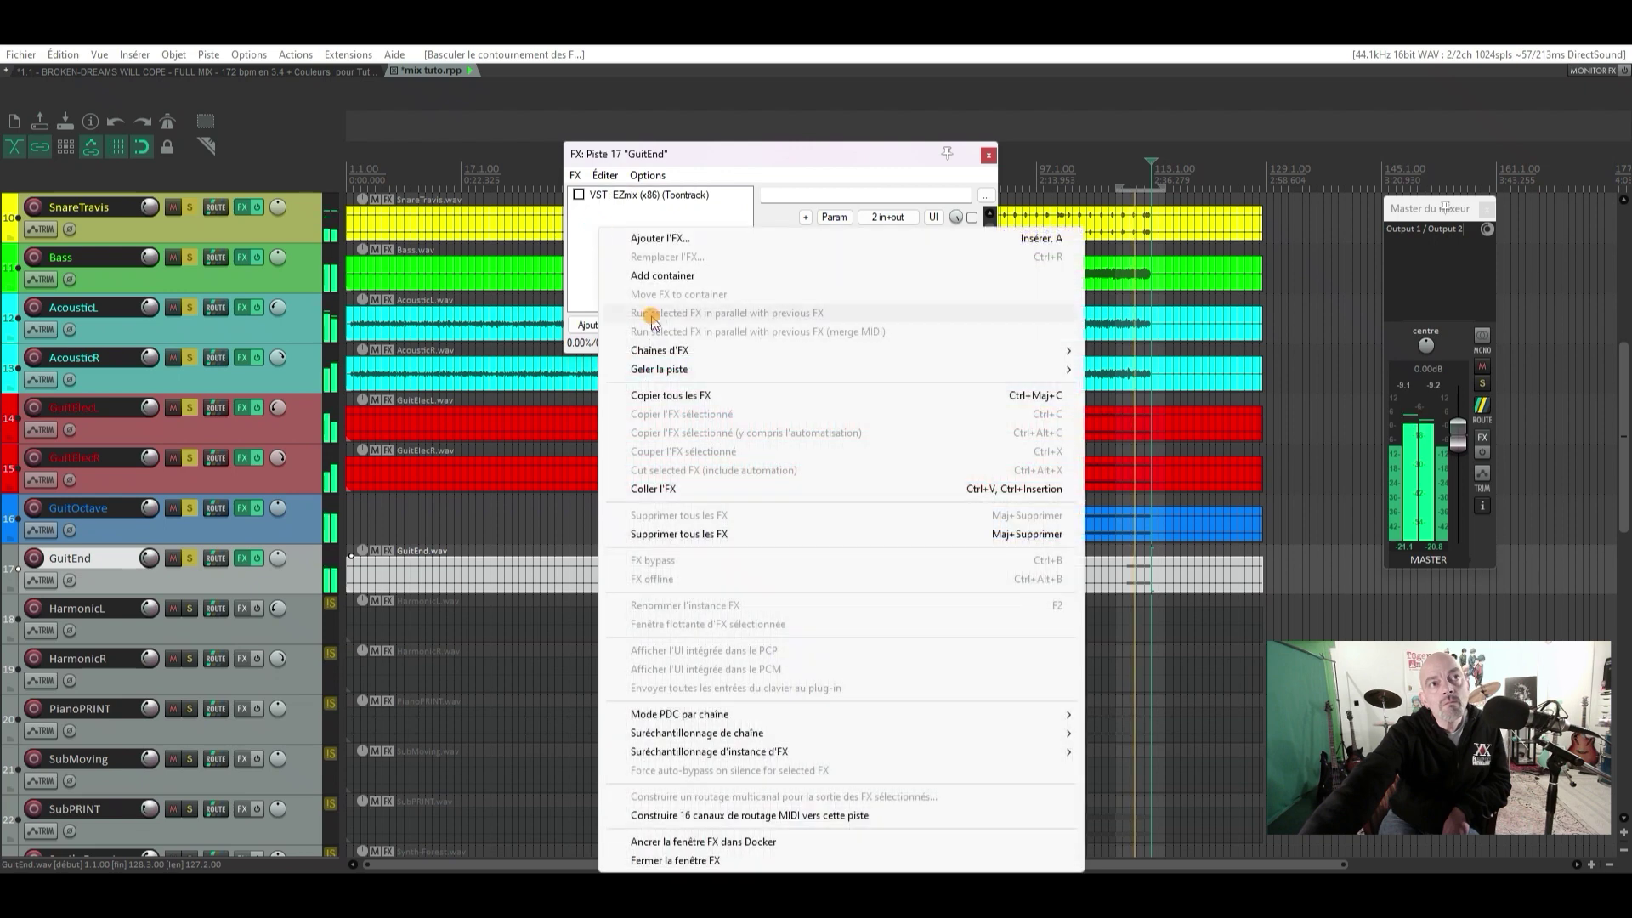
click(724, 497)
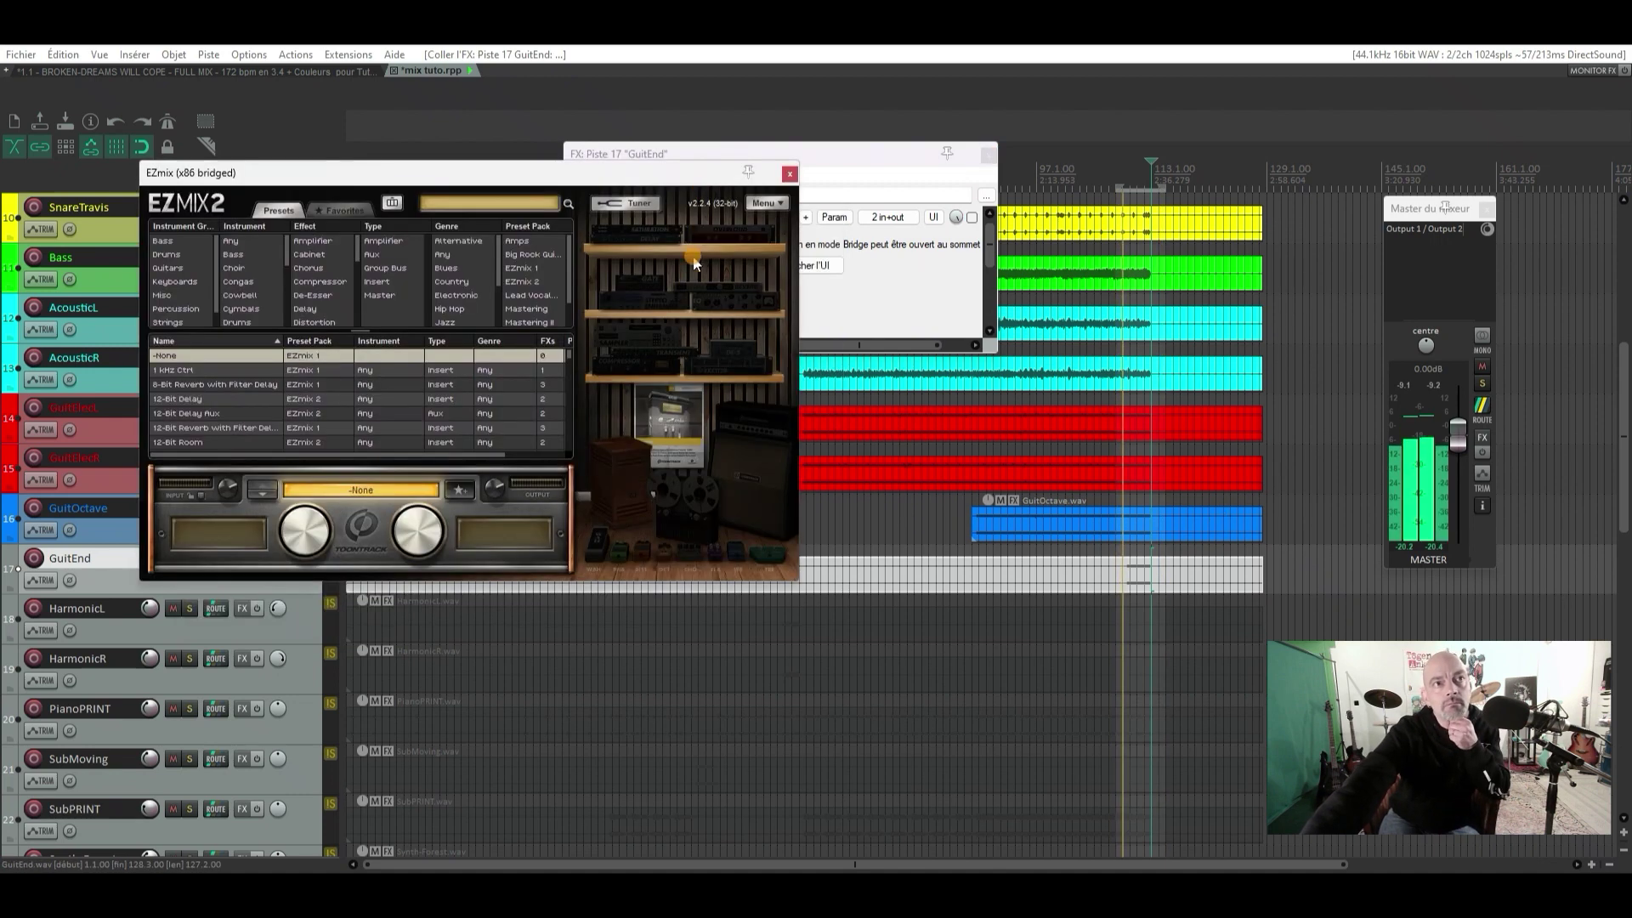
Remove the bypassed, empty EZmix from the GuitEnd effects chain and close the plug-in window
click(789, 178)
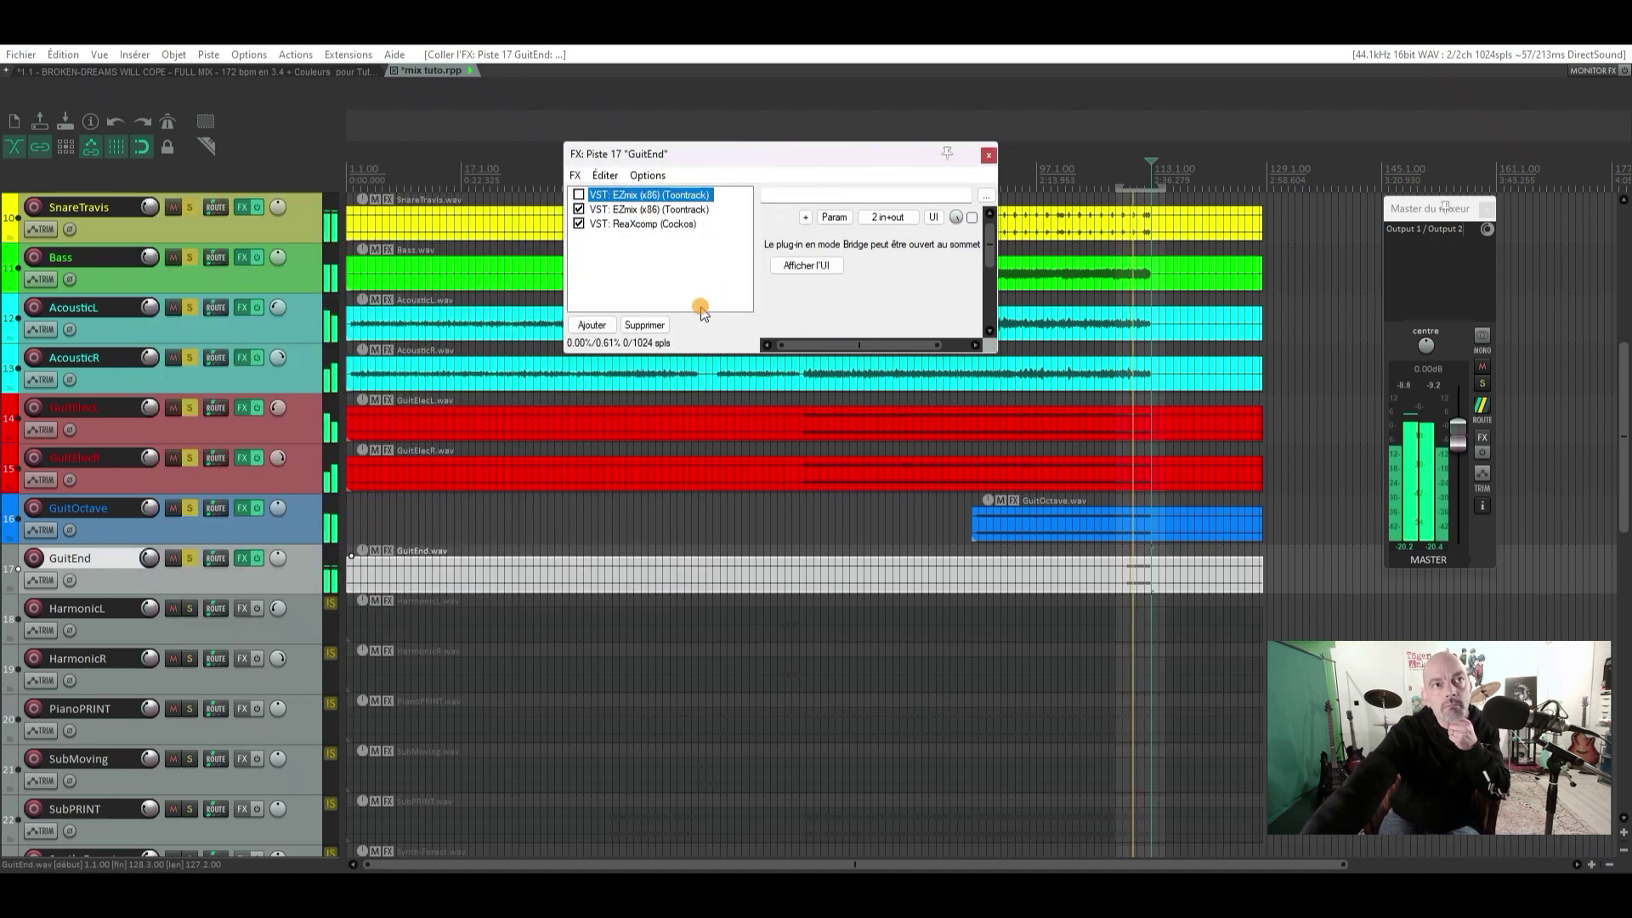
click(643, 324)
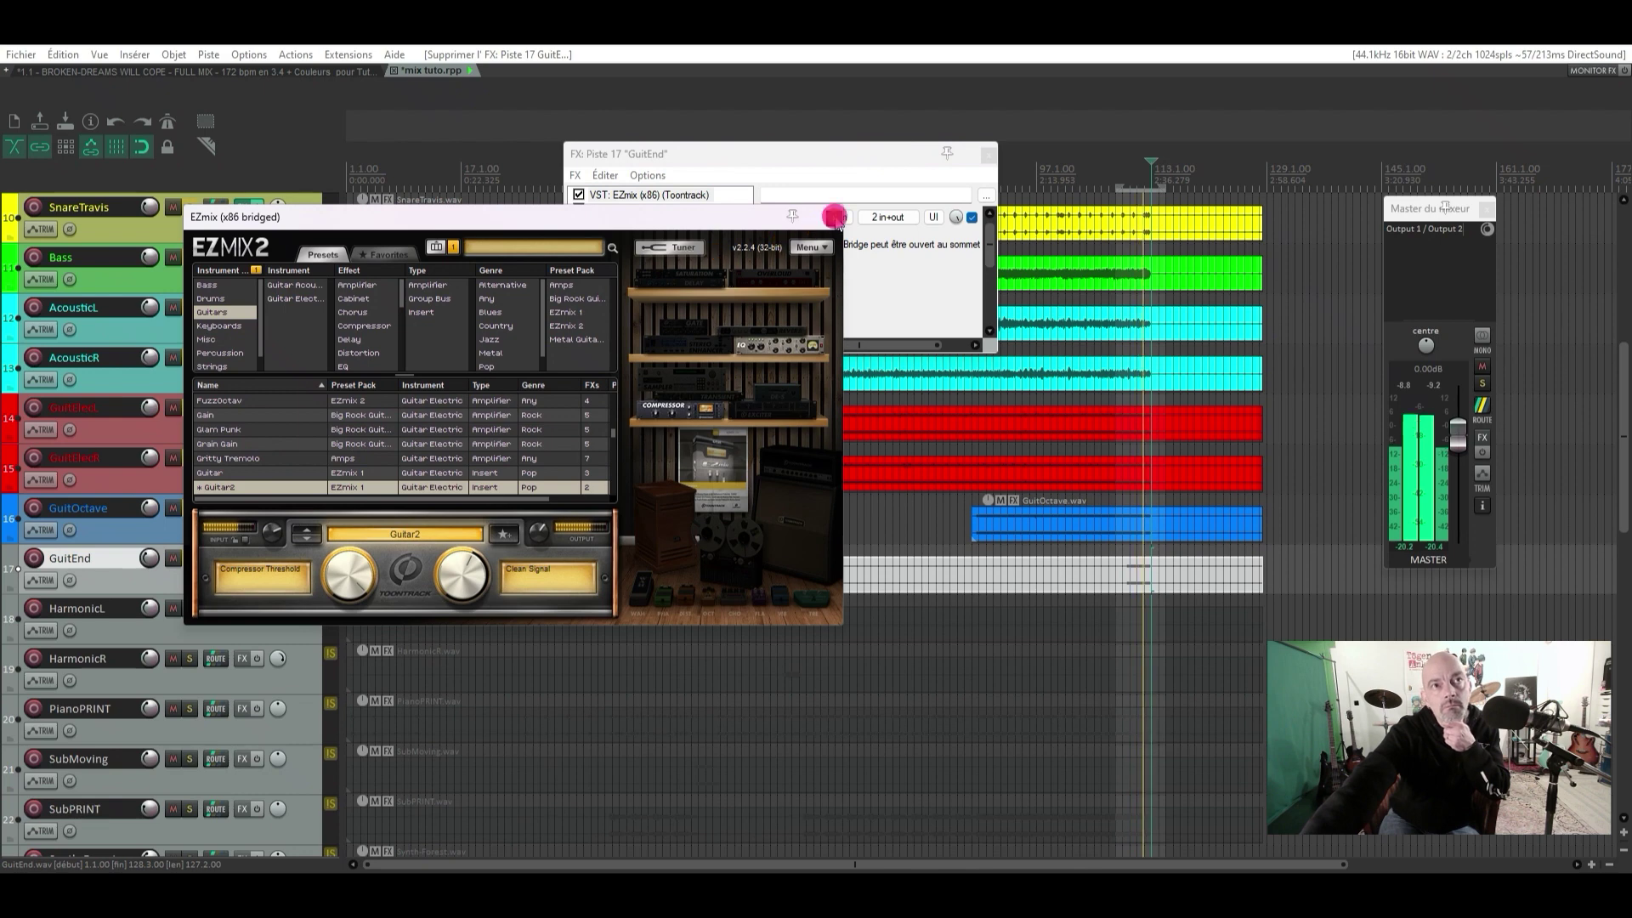
click(835, 218)
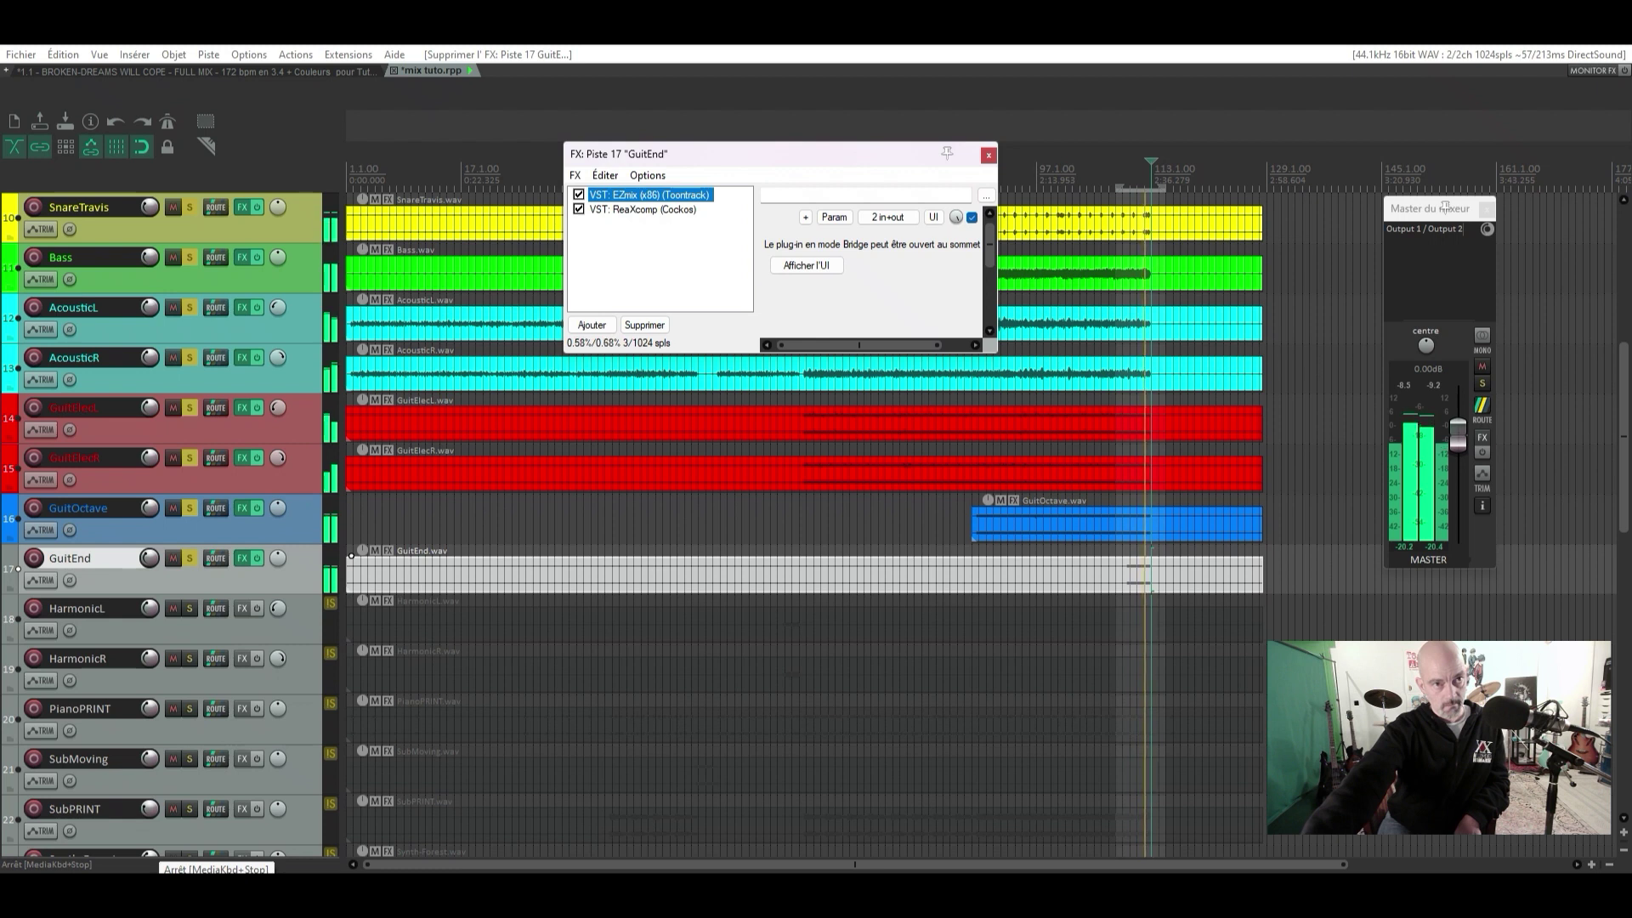
Compare the GuitEnd track with its effects off and on, stop playback and close its effects chain
click(257, 557)
click(256, 557)
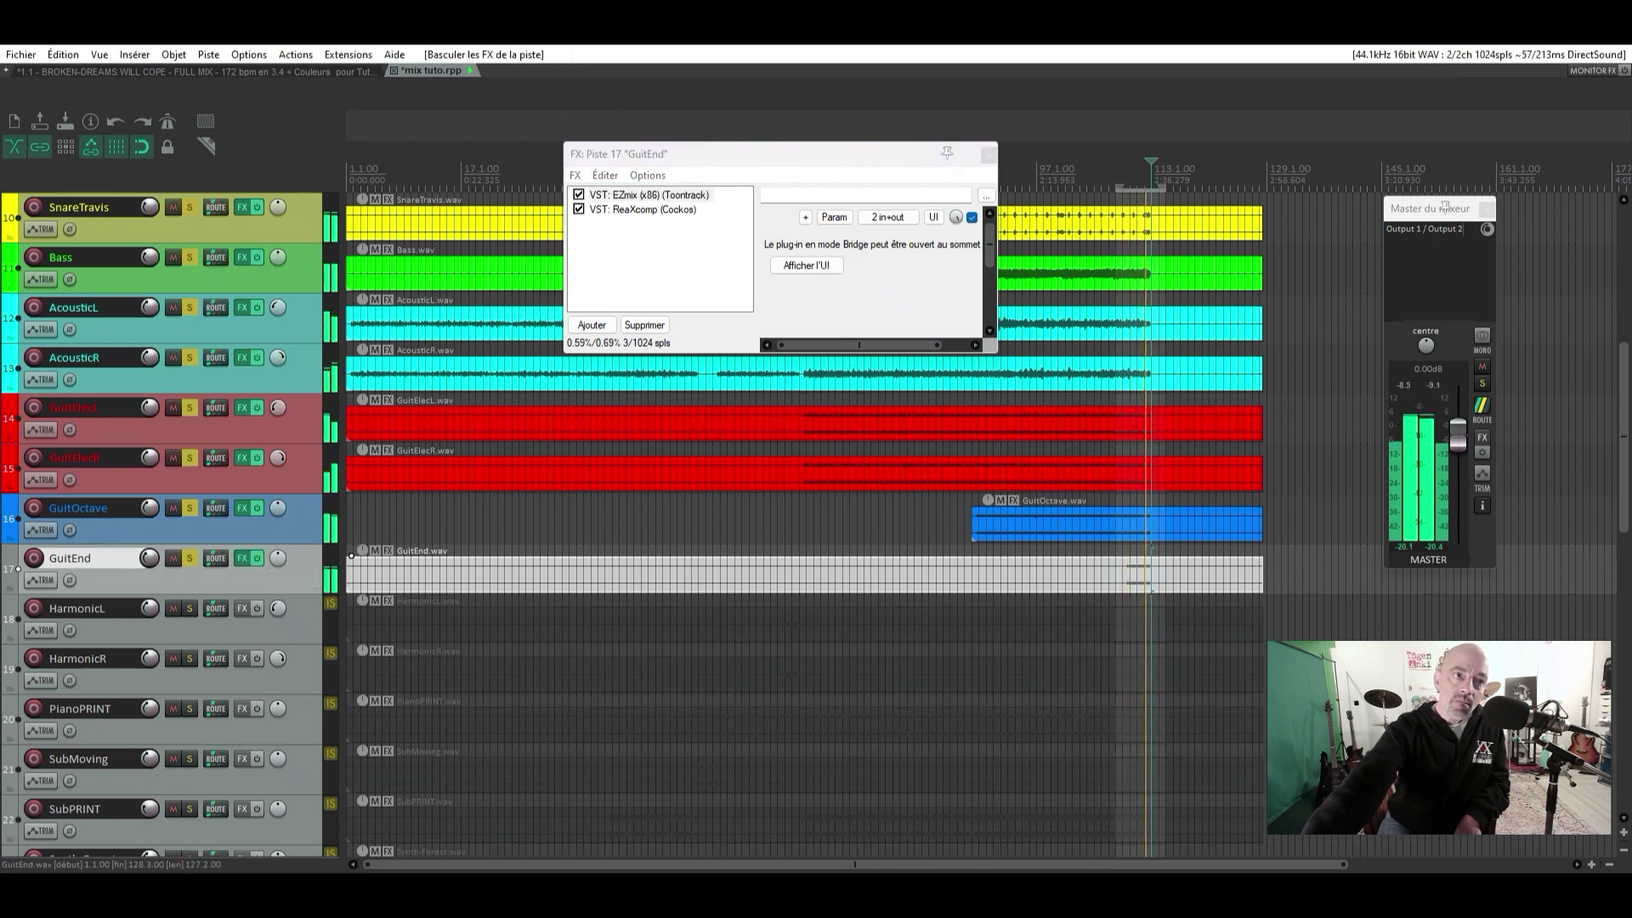
key(XF86AudioStop)
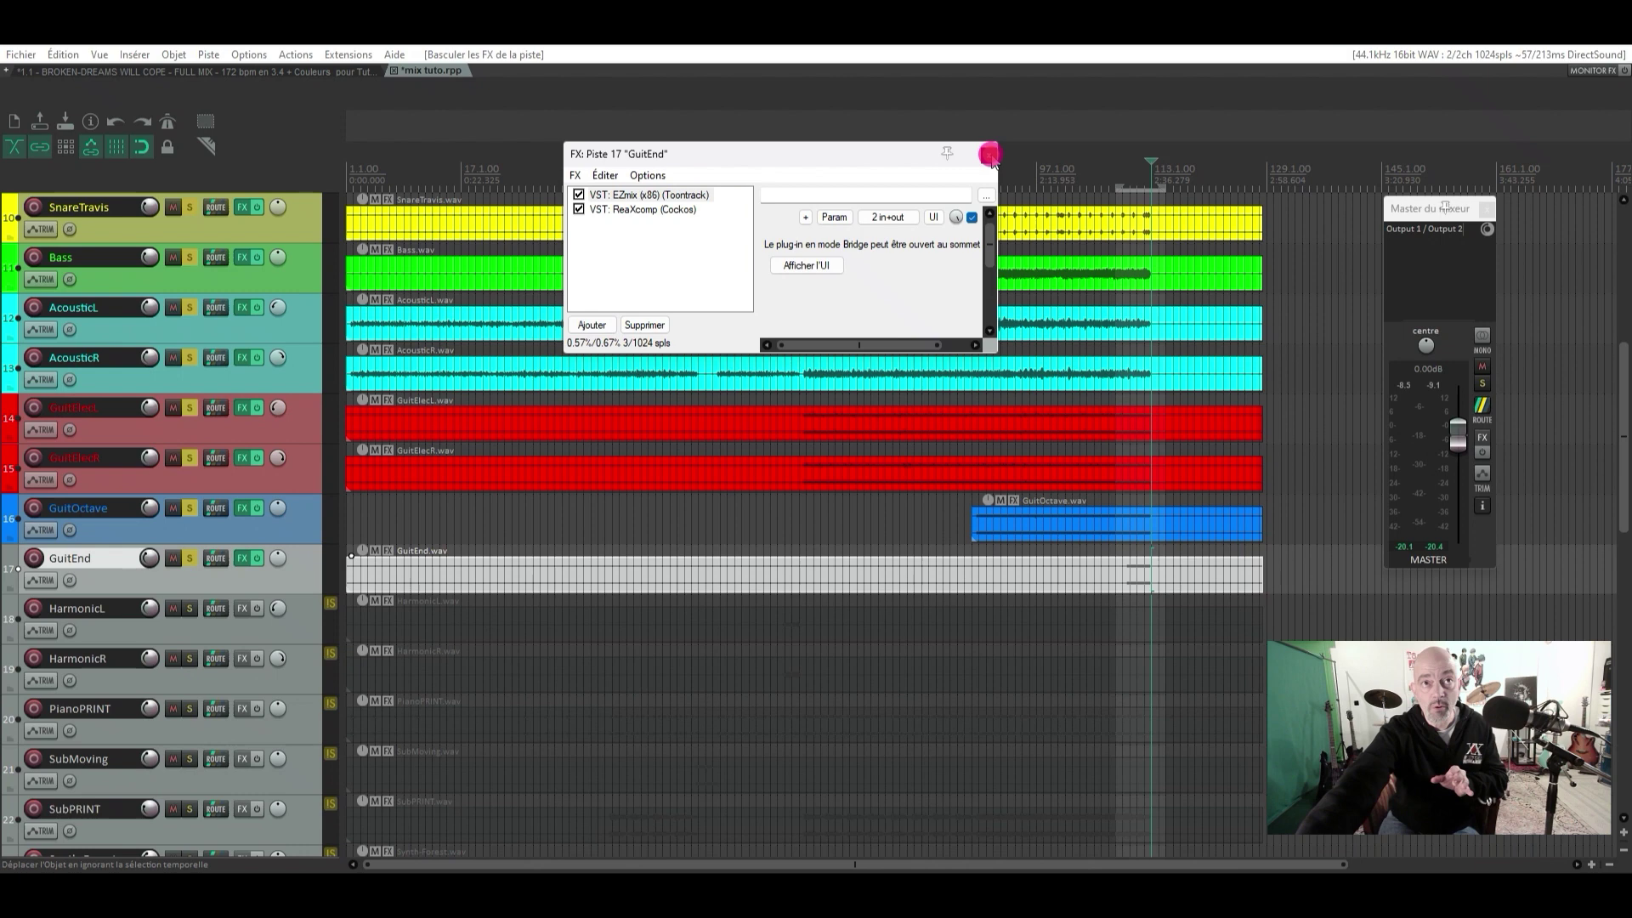
click(989, 154)
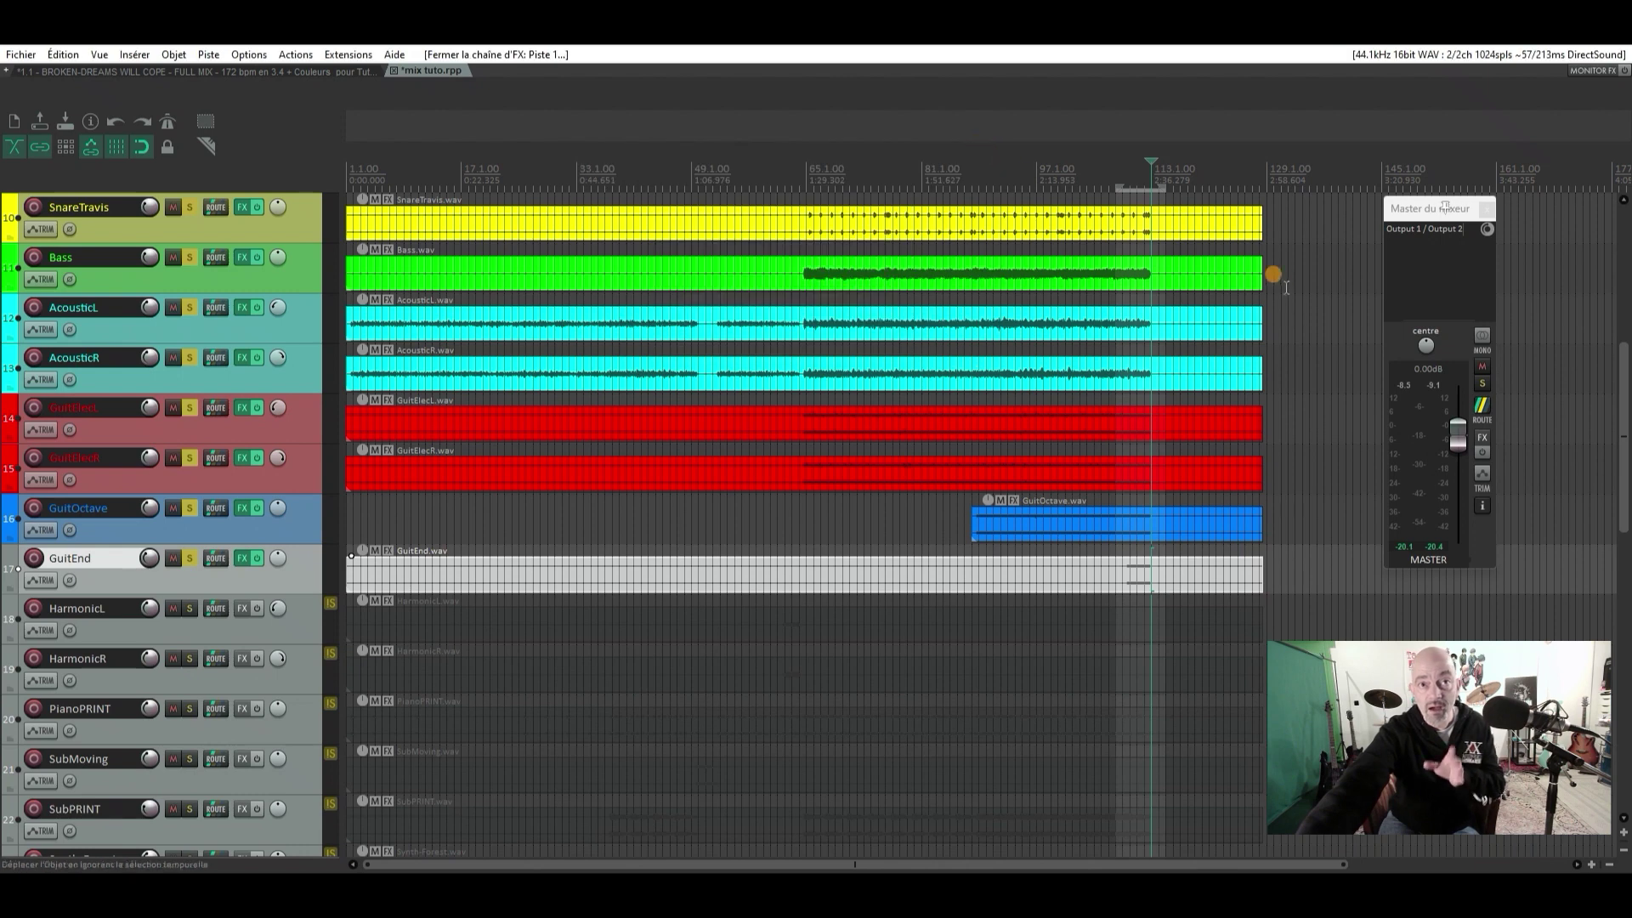
Set the GuitEnd track's custom color to magenta (red 255, green 0, blue 255) and save the project
click(312, 621)
click(311, 577)
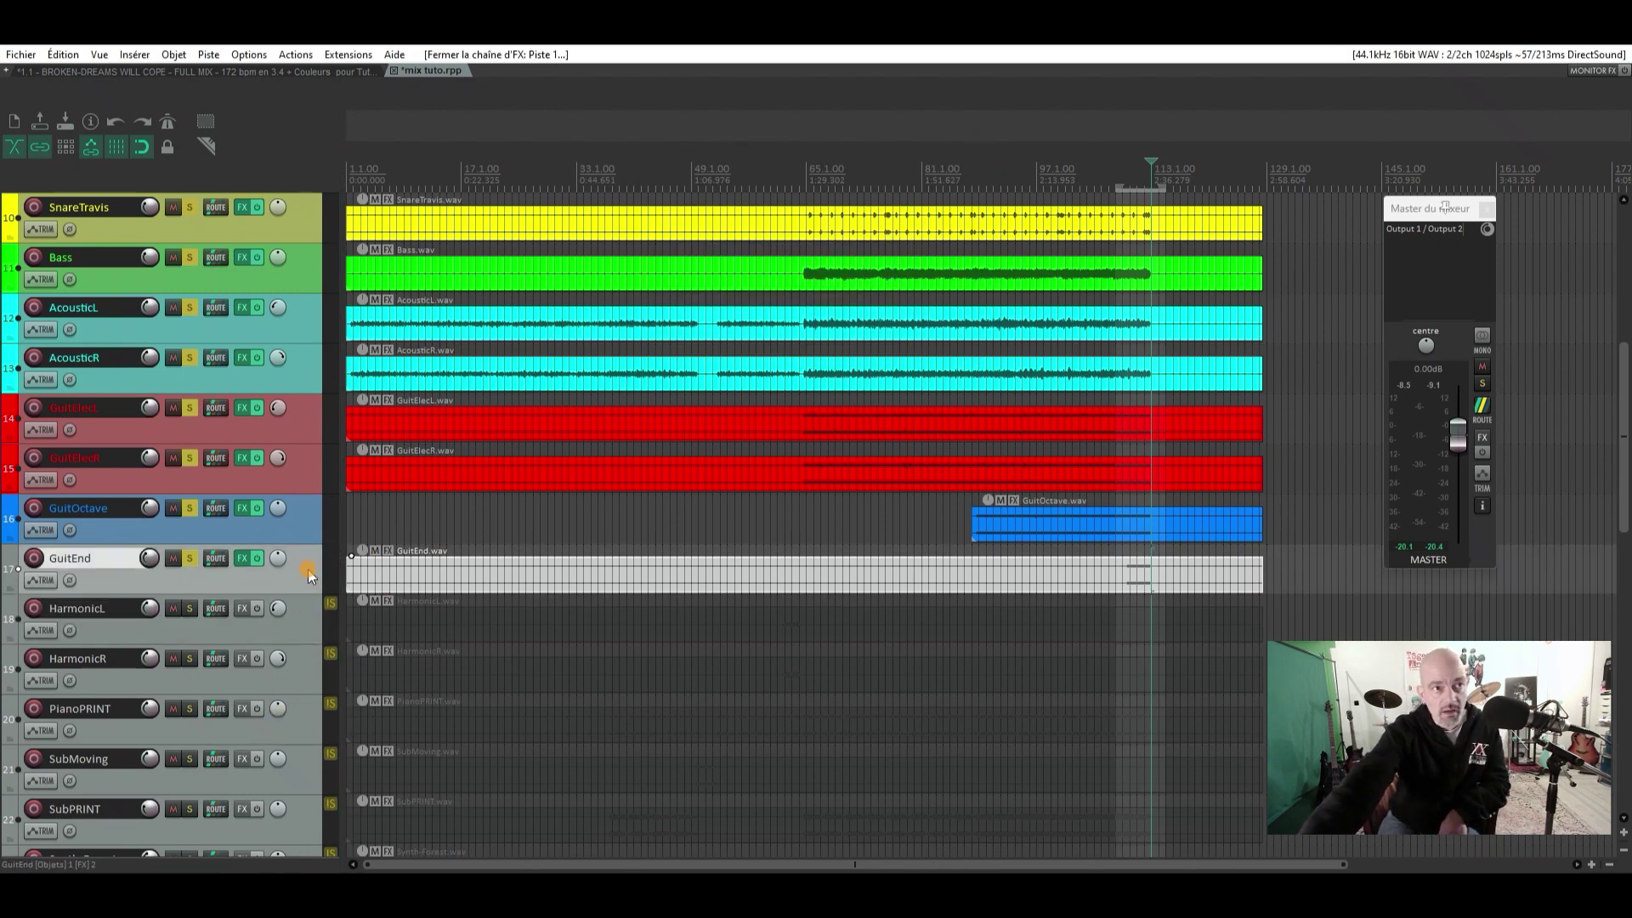
right_click(311, 576)
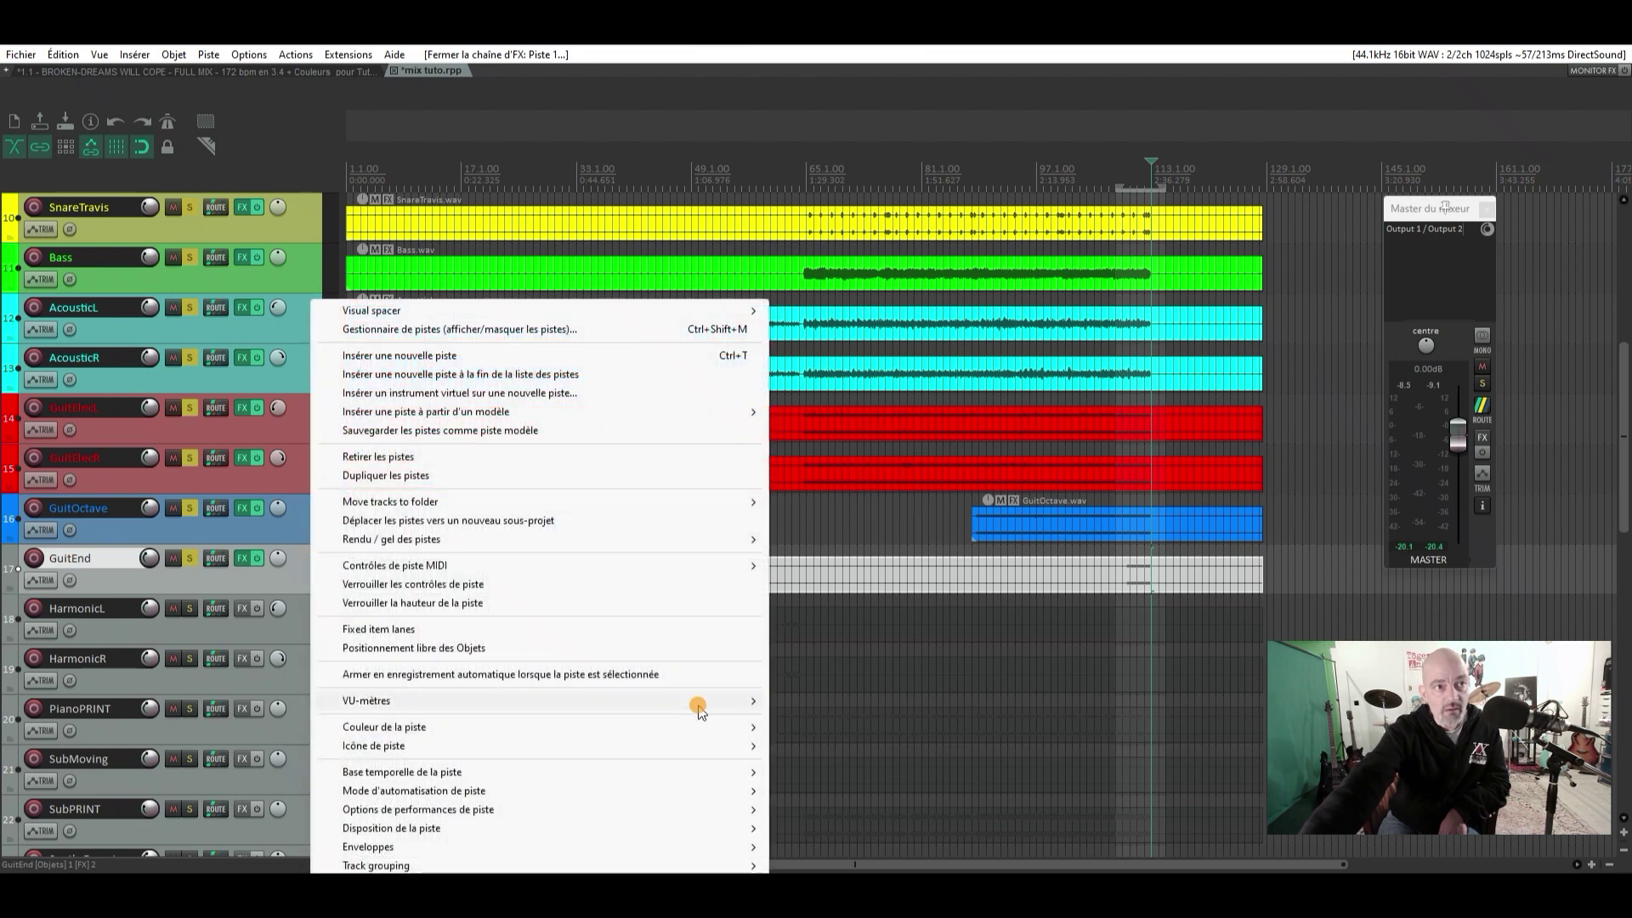
mouse_move(700, 729)
click(799, 729)
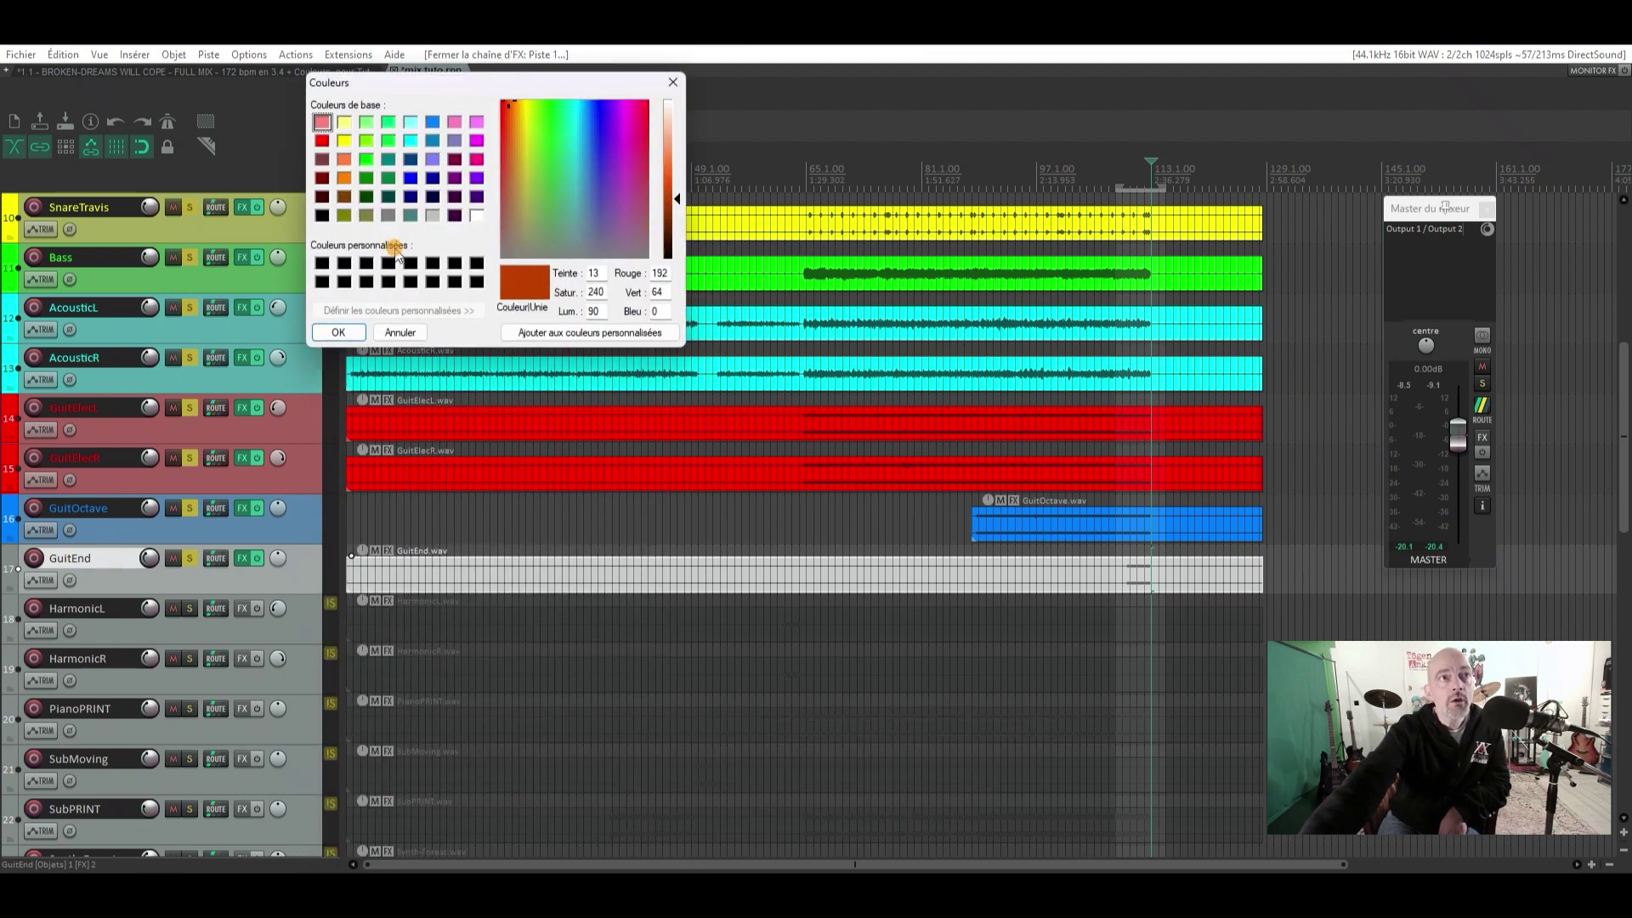
click(477, 141)
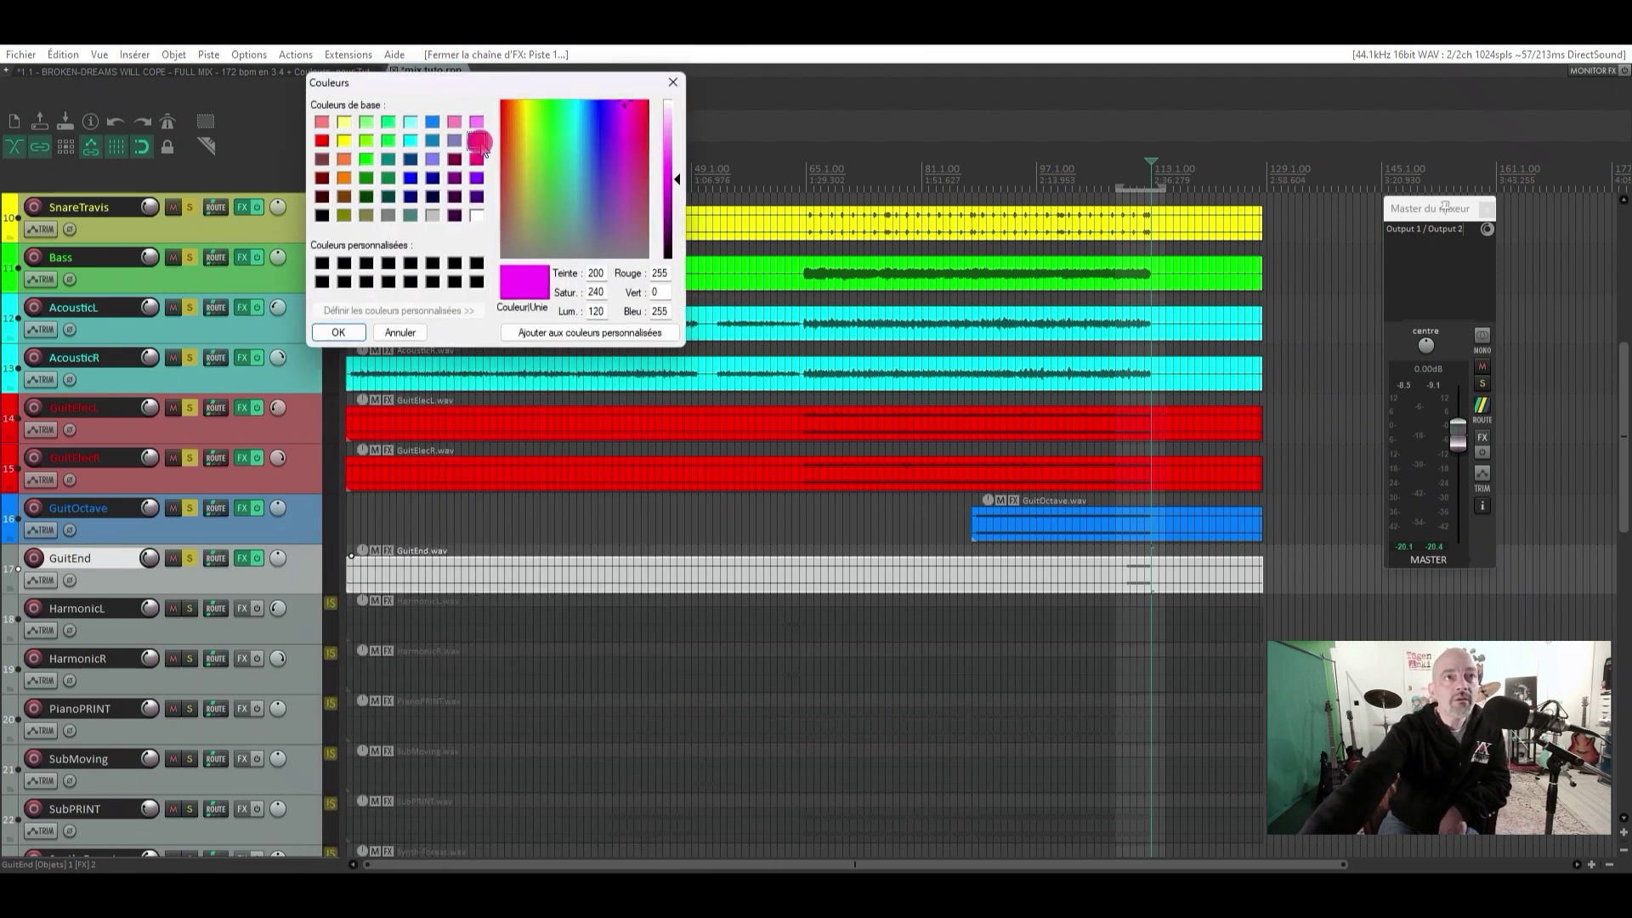
click(477, 122)
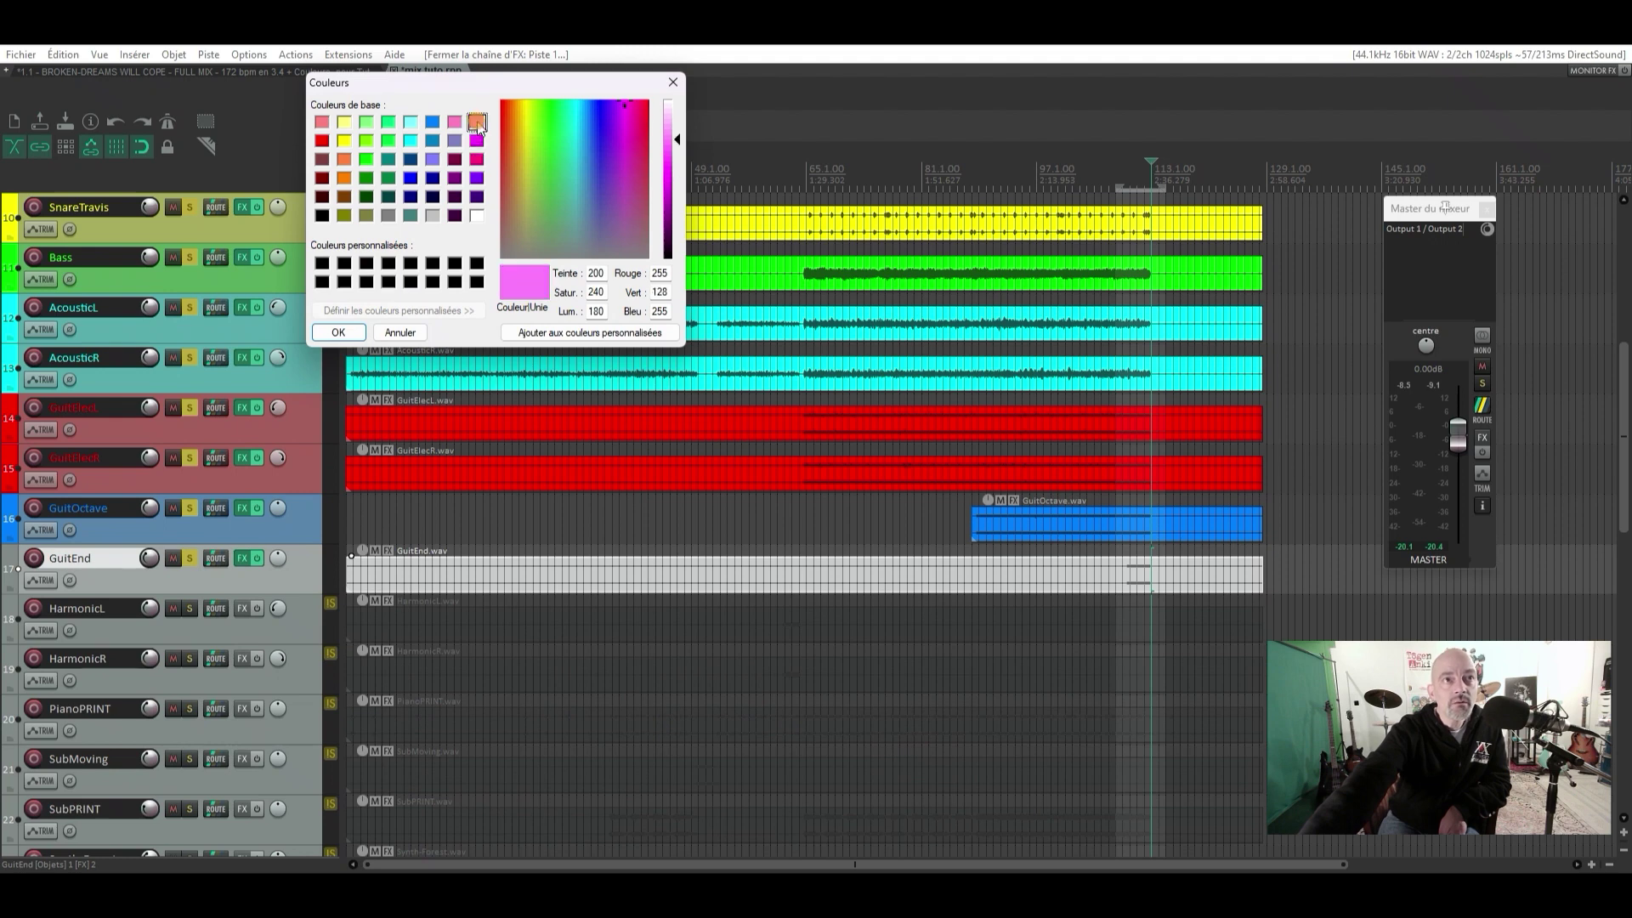
click(478, 143)
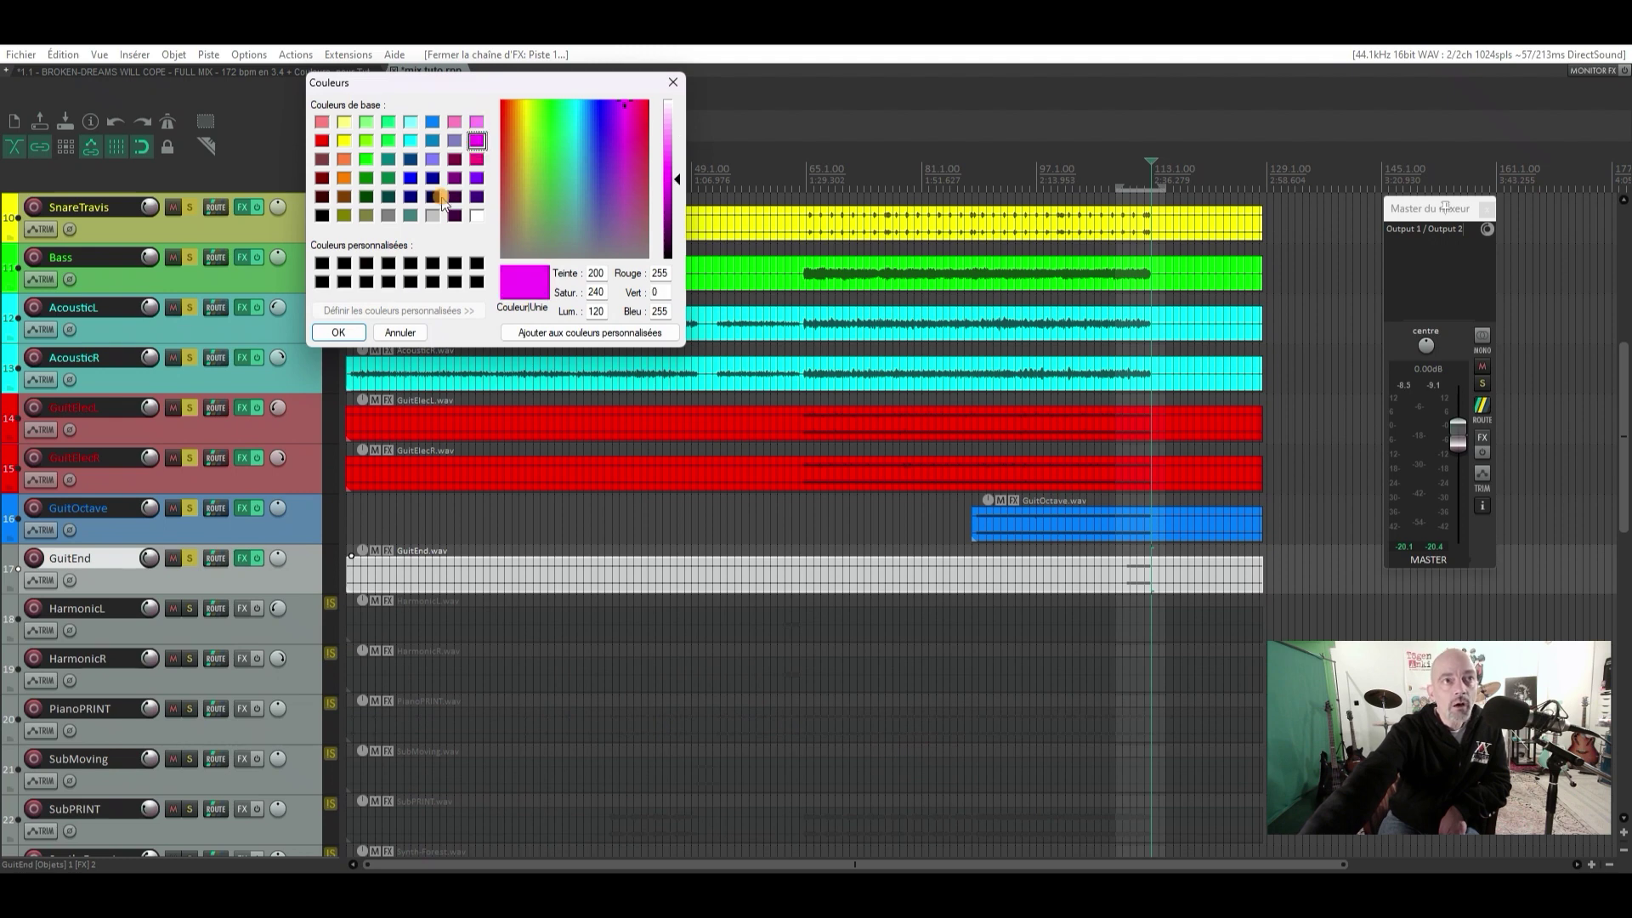
click(338, 331)
click(17, 55)
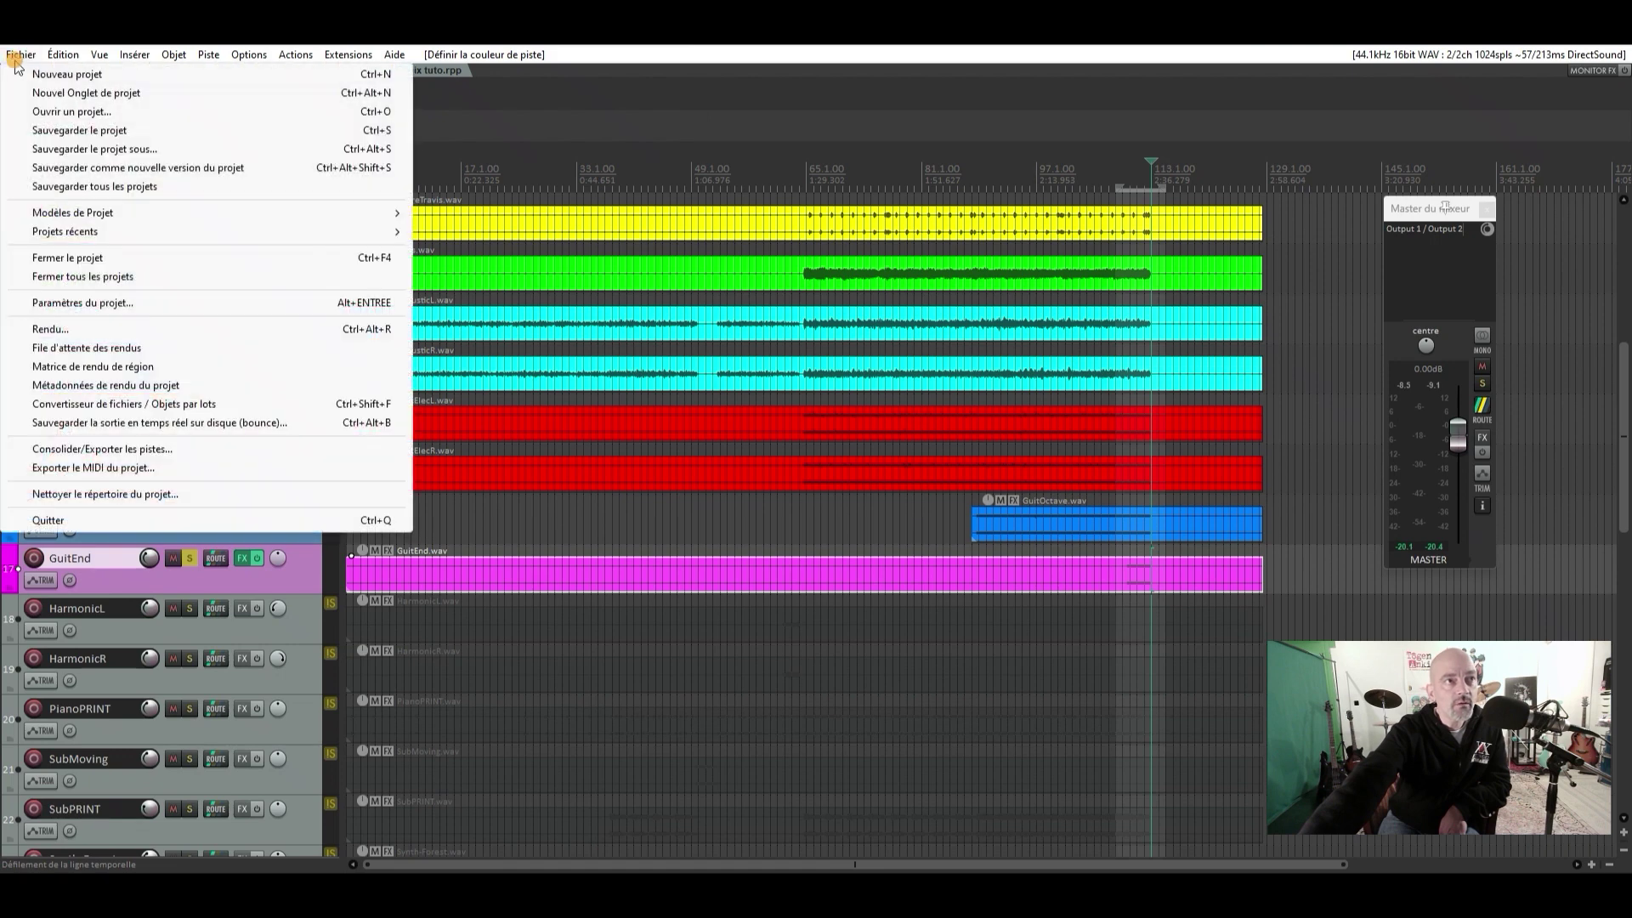
key(Escape)
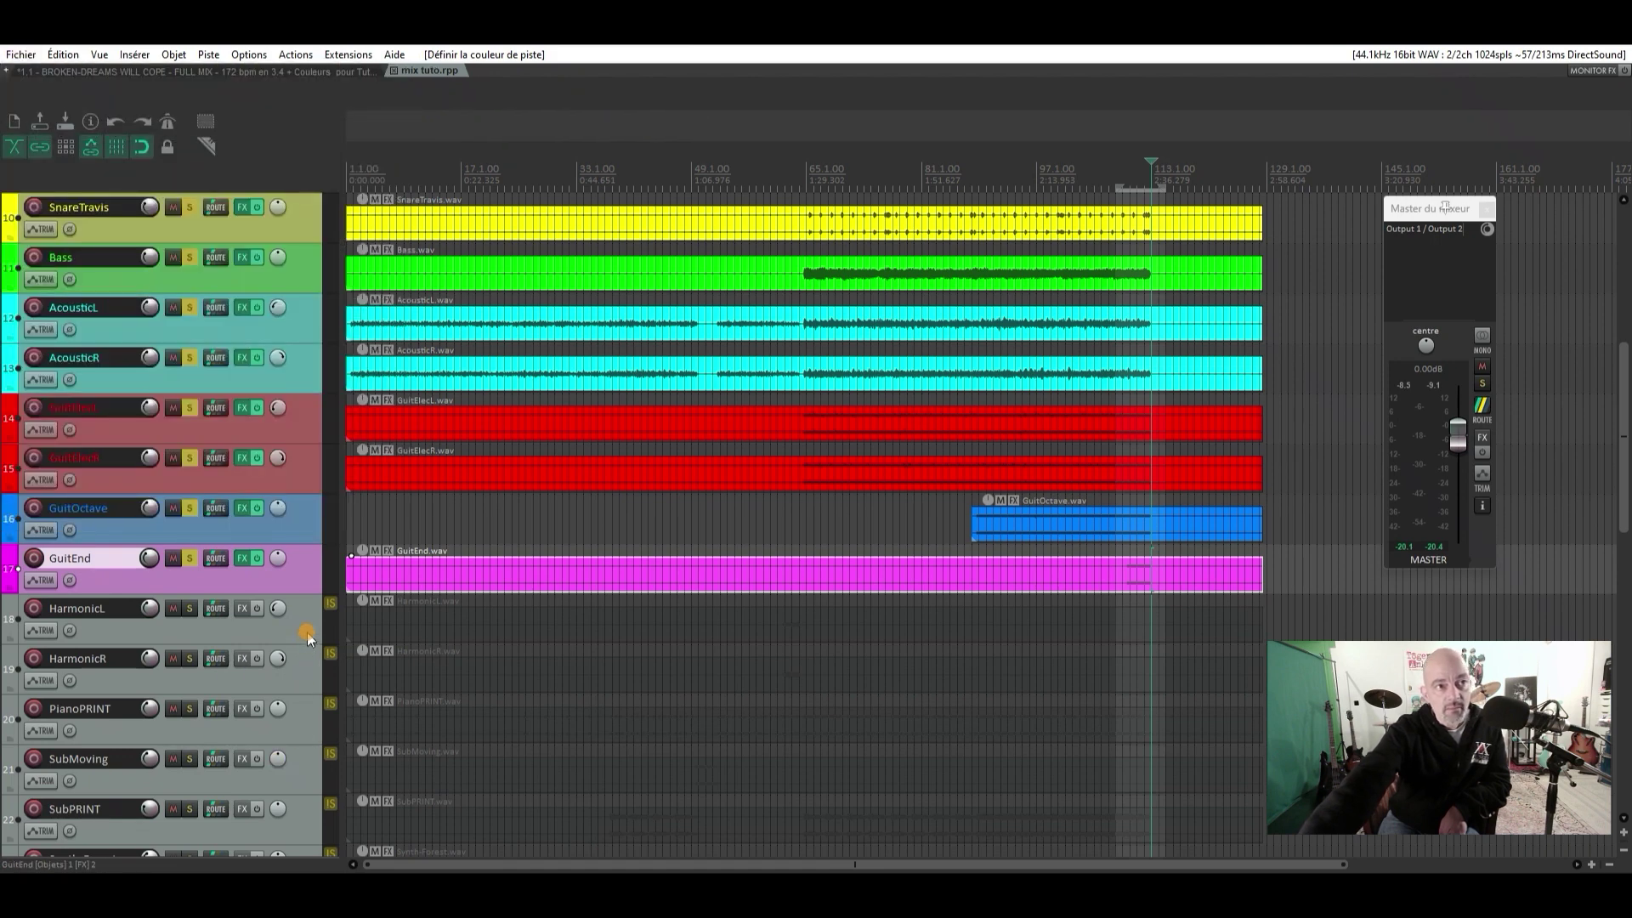
Select the HarmonicL and HarmonicR tracks together and solo both
click(308, 639)
ctrl+click(308, 687)
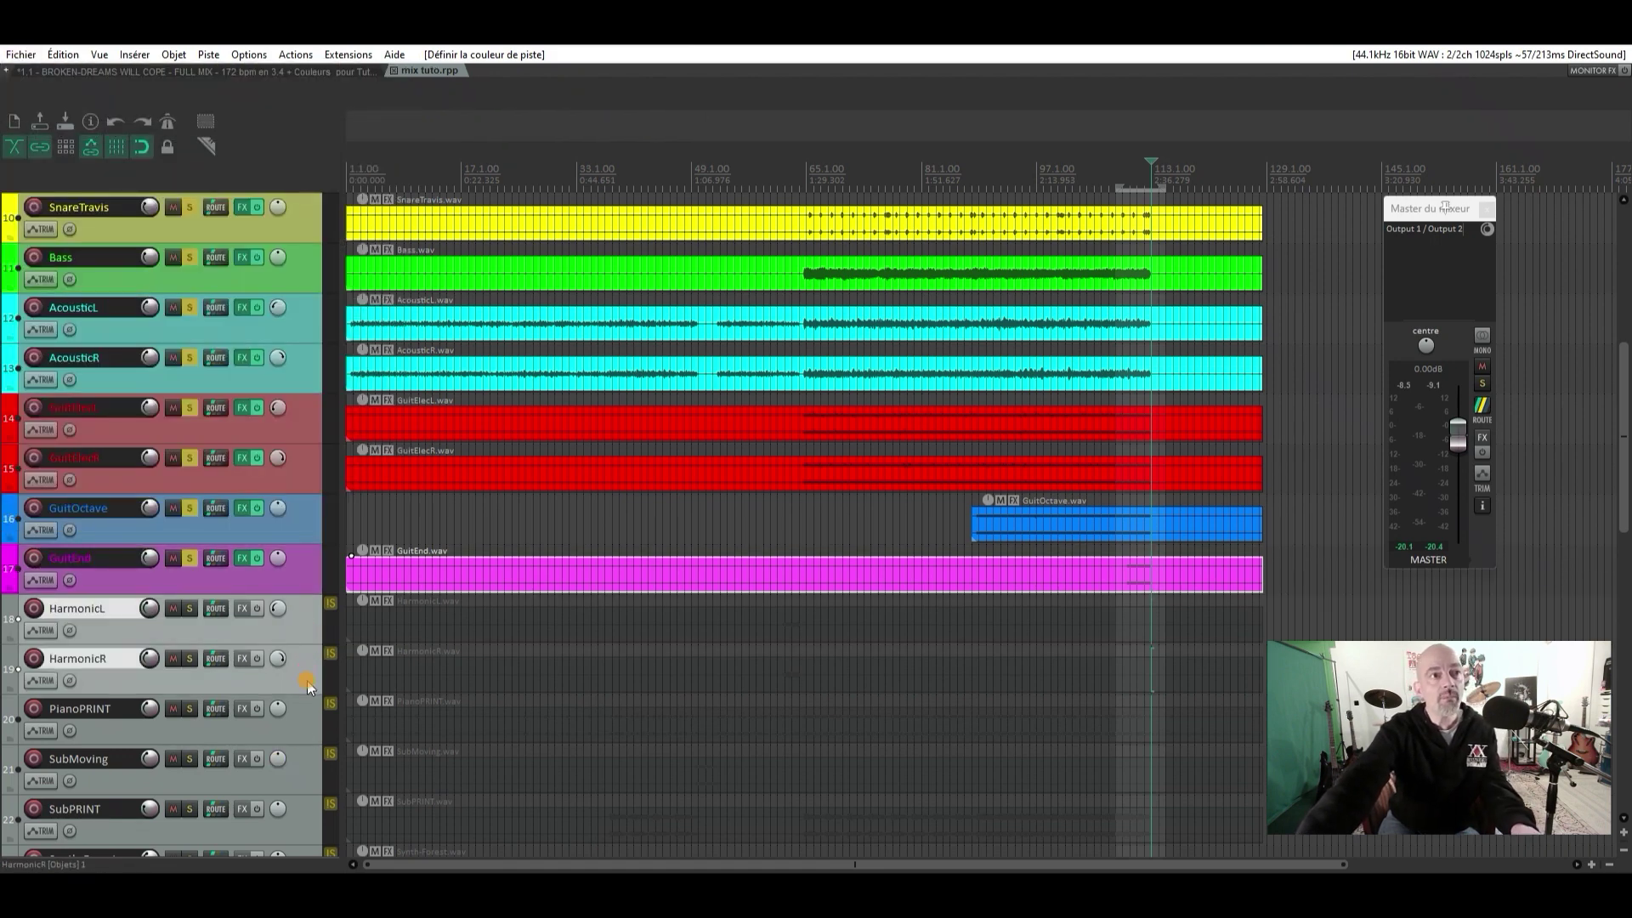
click(191, 609)
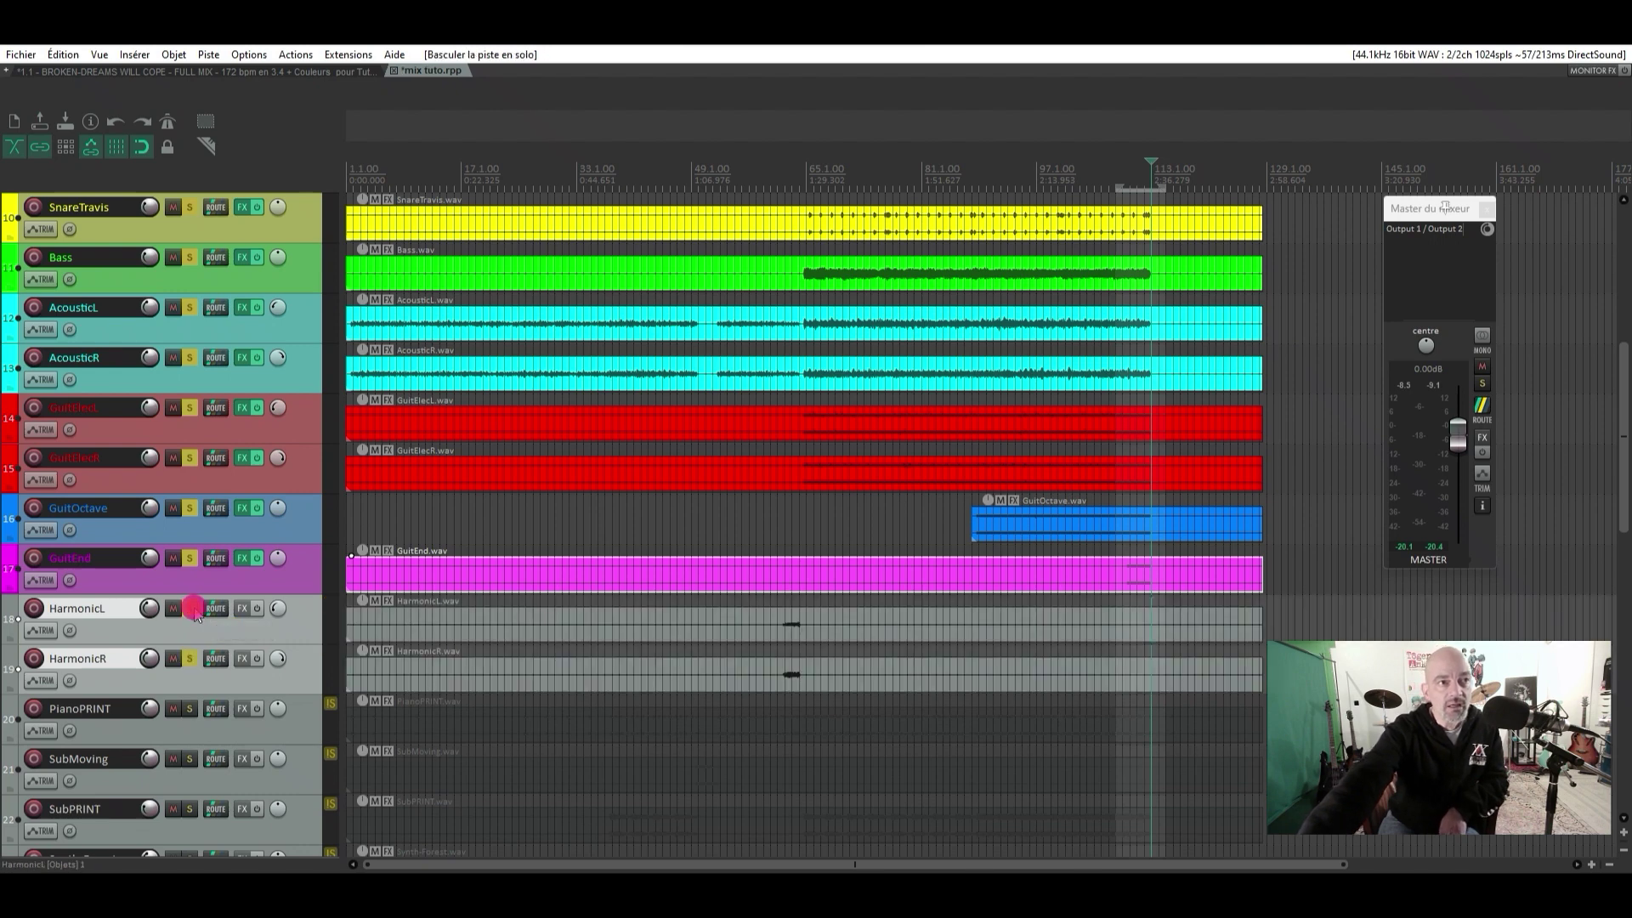
Play the mix from just before the harmonics, set the time selection around that passage and stop playback
click(765, 178)
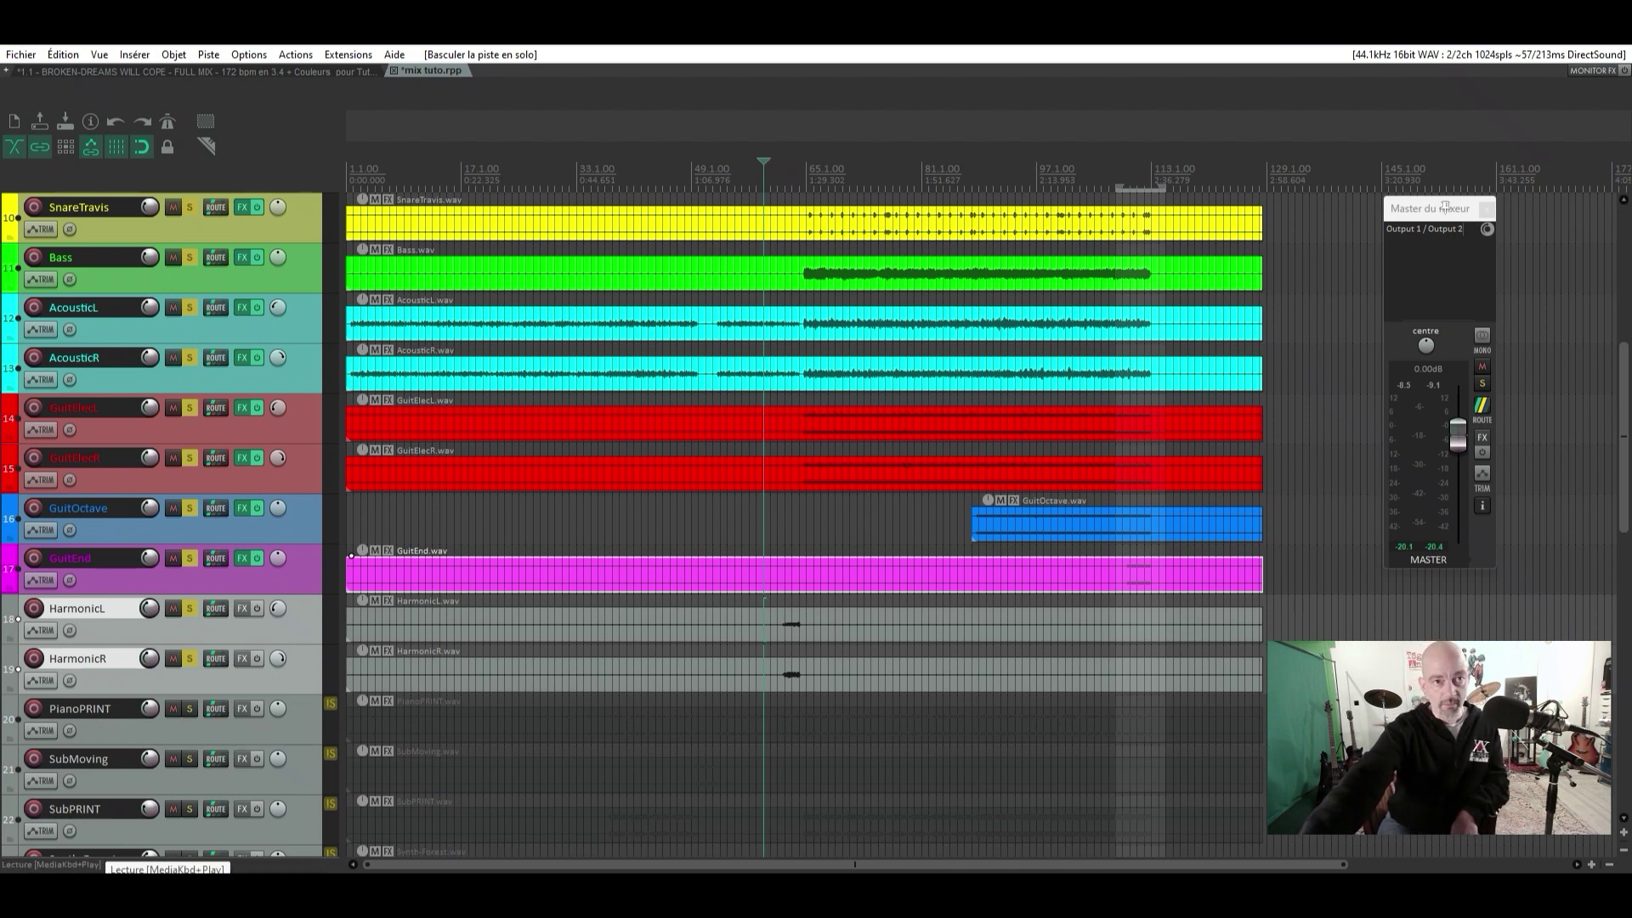
key(space)
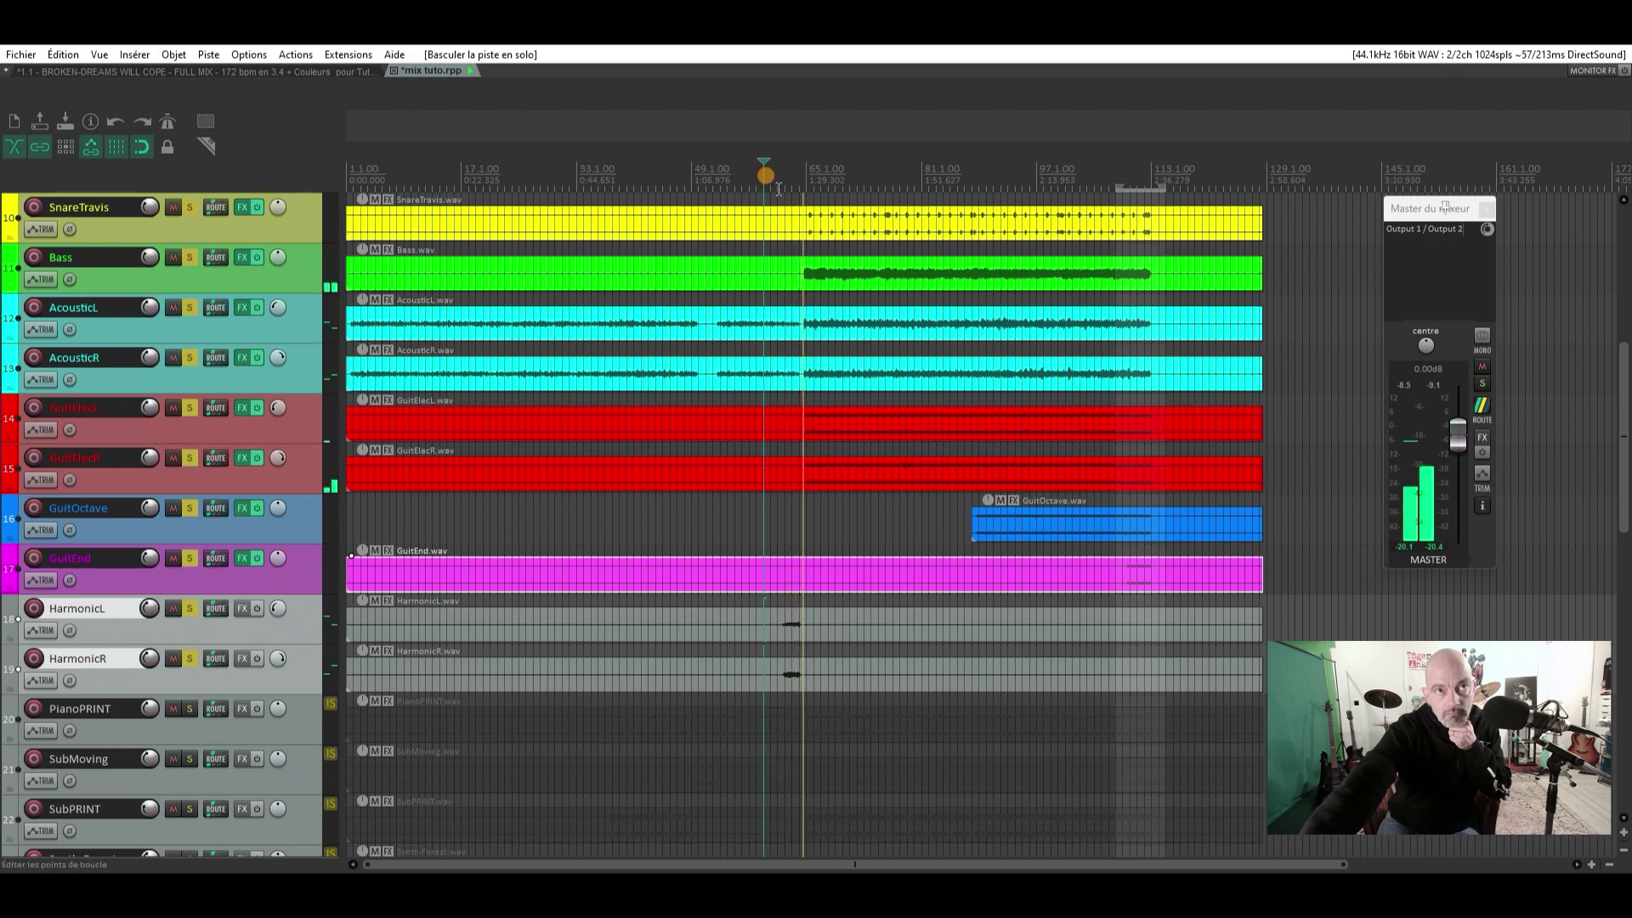
drag(779, 187, 814, 188)
drag(741, 644, 746, 625)
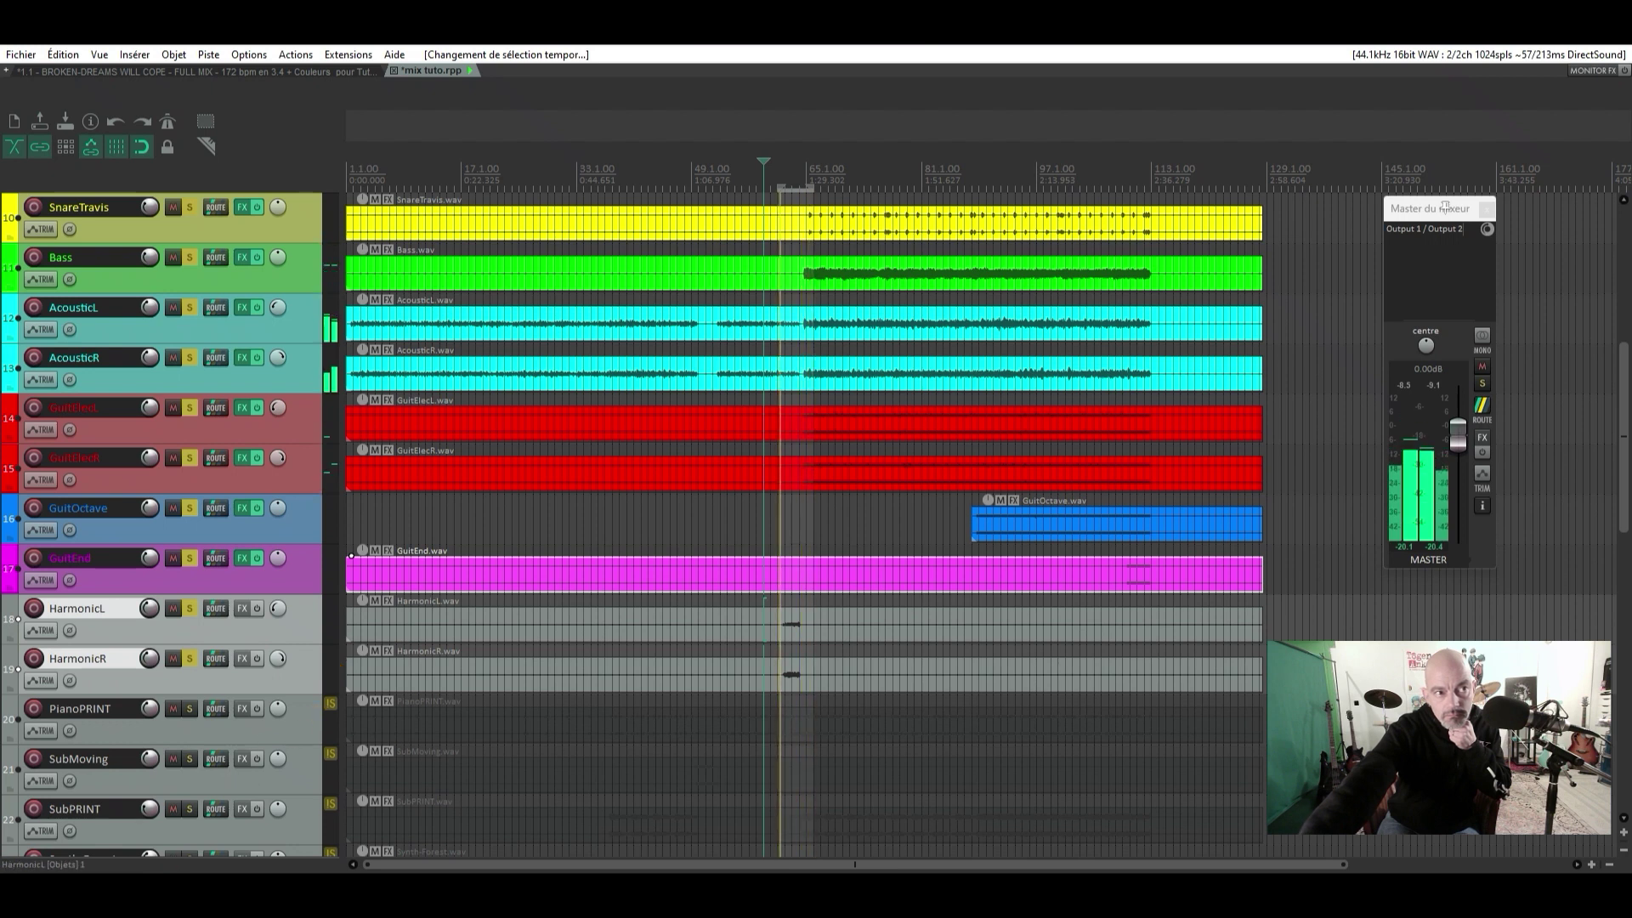
key(space)
click(374, 683)
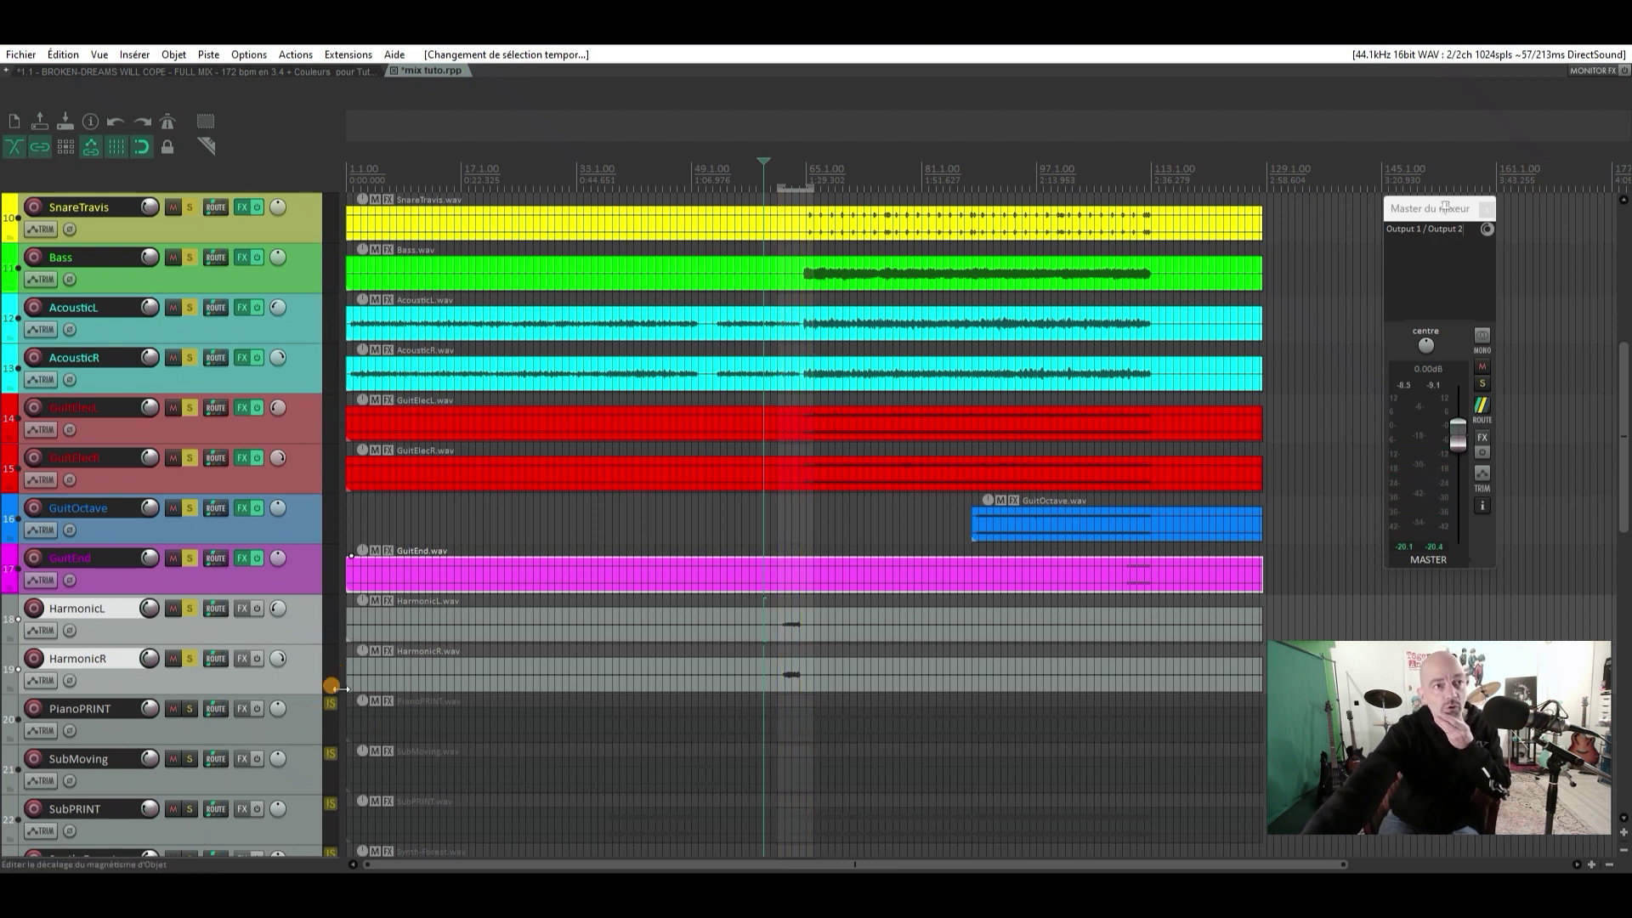
Add the Toontrack EZmix (x86) effect to both the HarmonicL and HarmonicR tracks and close the effects browser
click(240, 610)
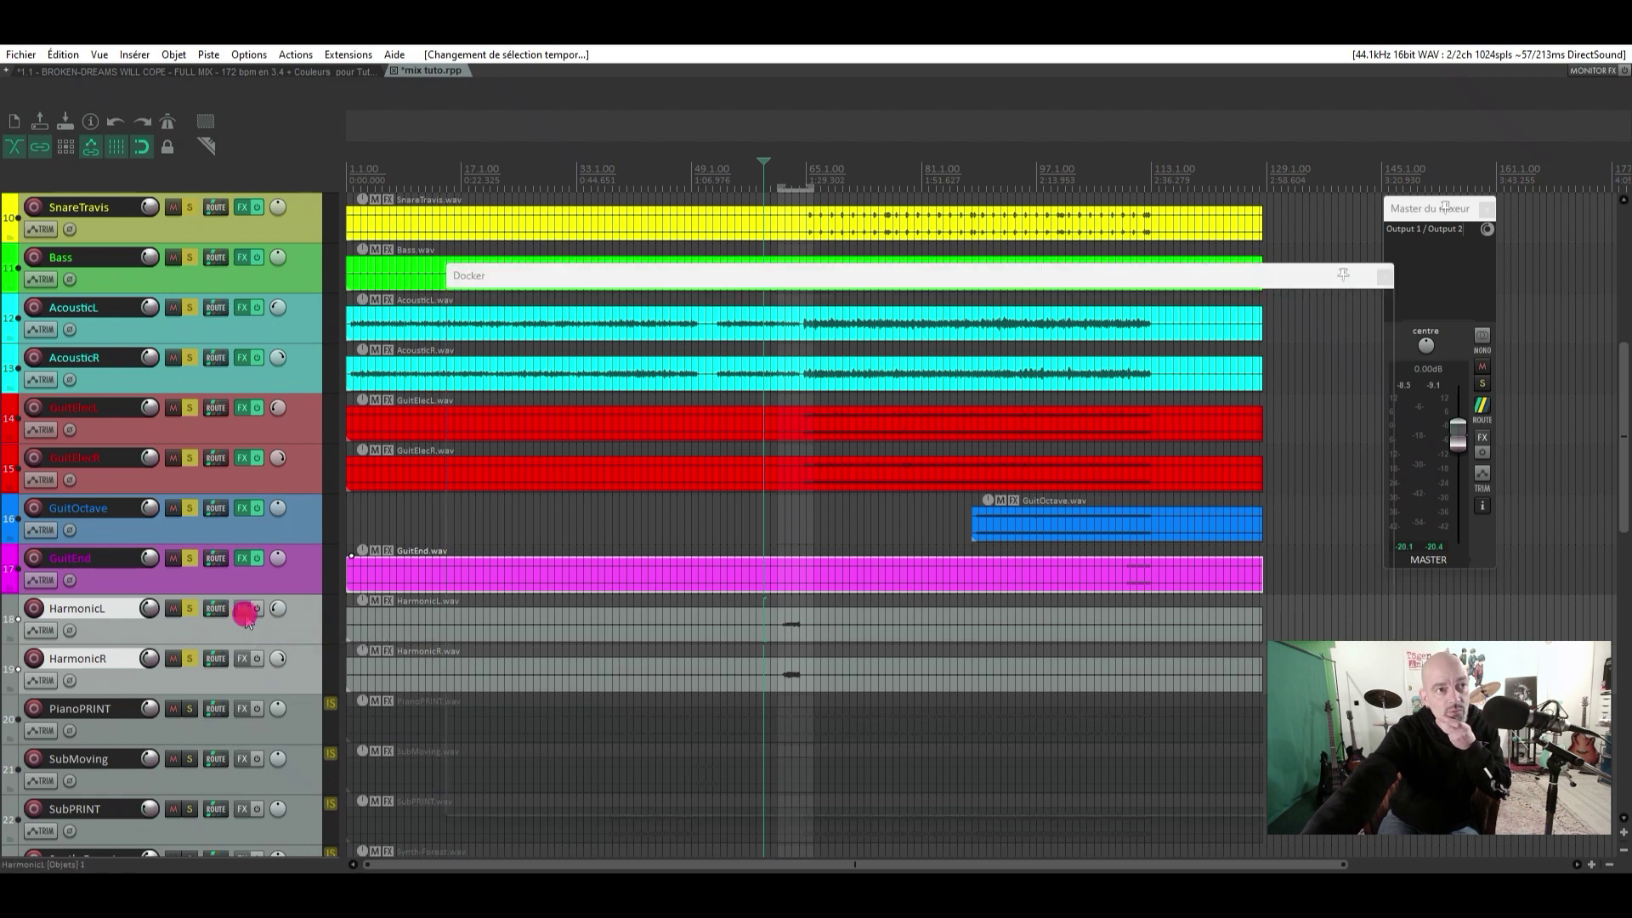
double_click(726, 345)
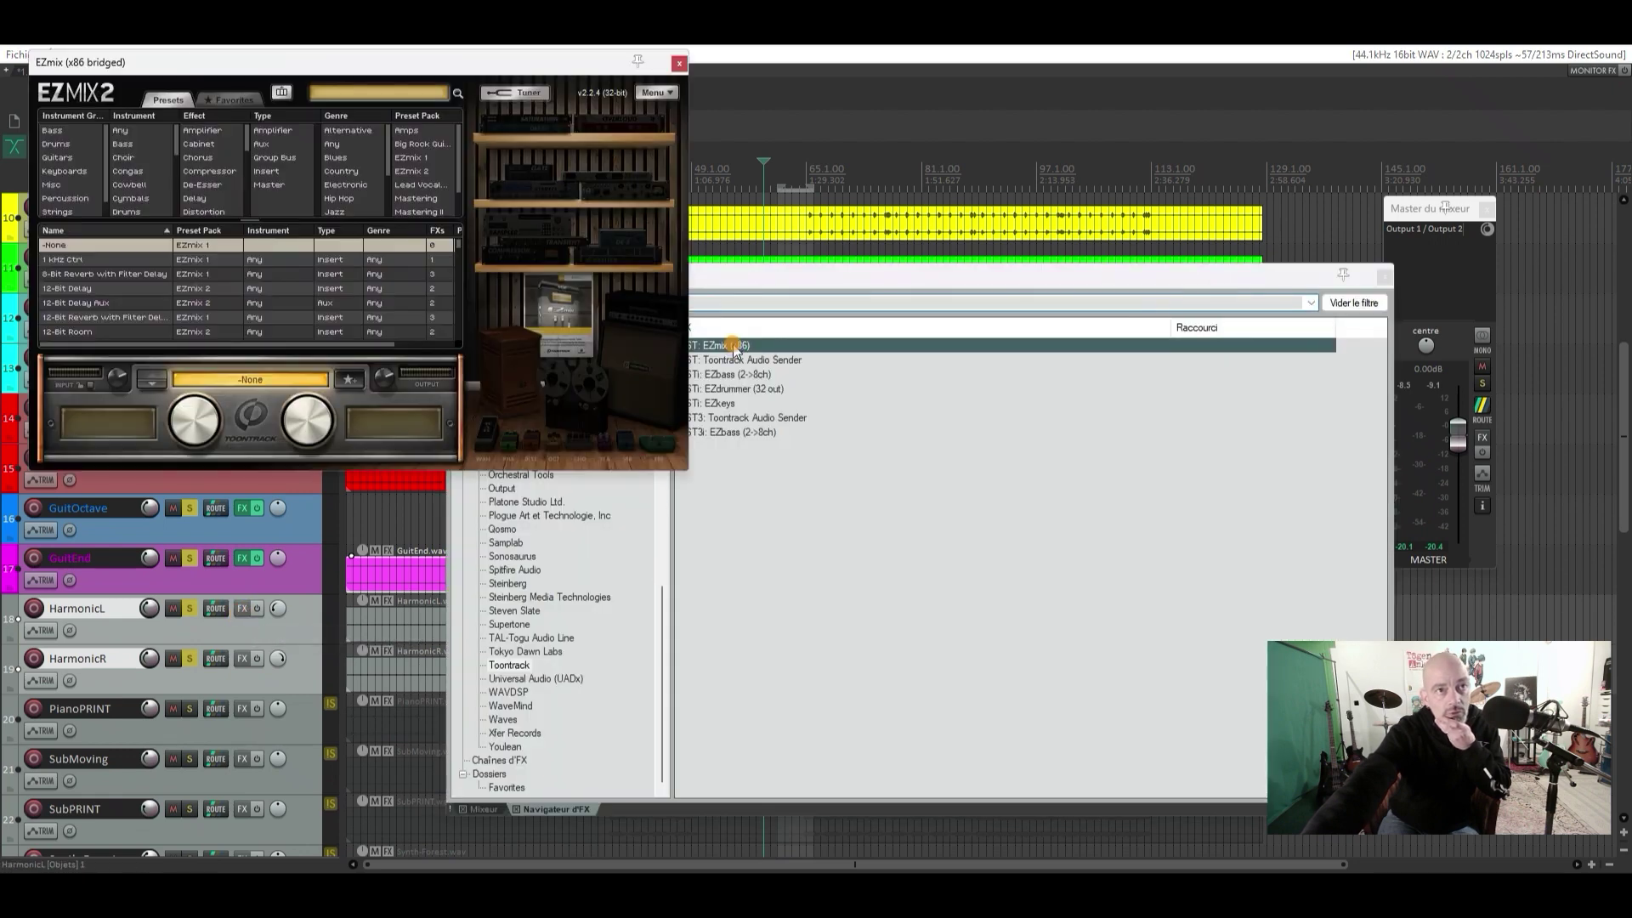
click(685, 124)
click(681, 66)
click(216, 709)
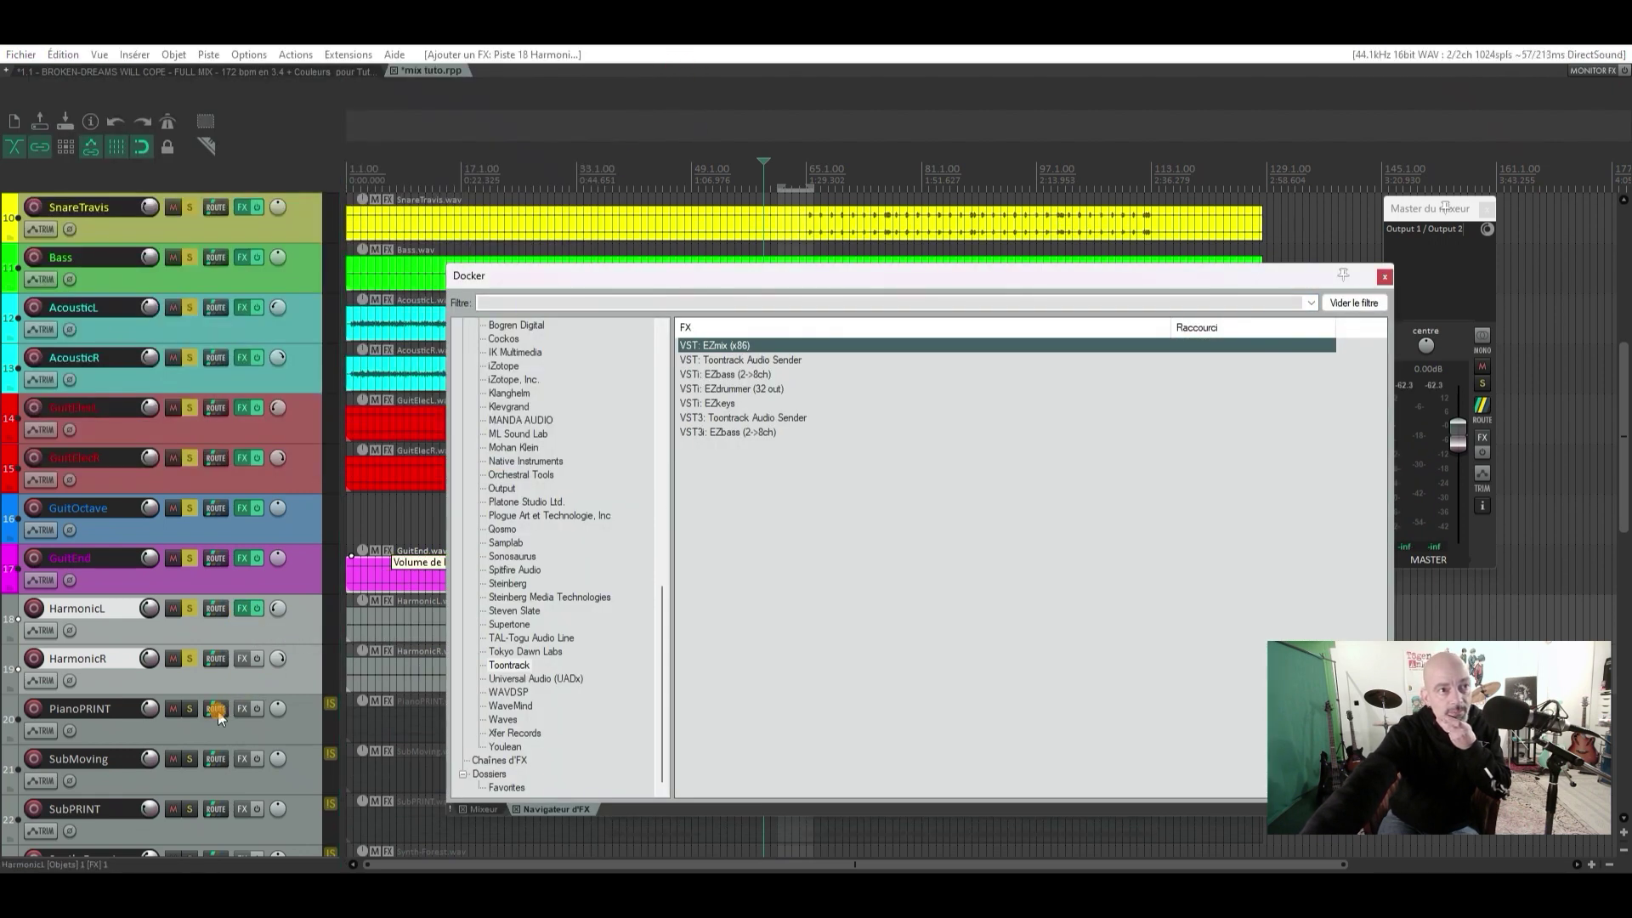
click(242, 660)
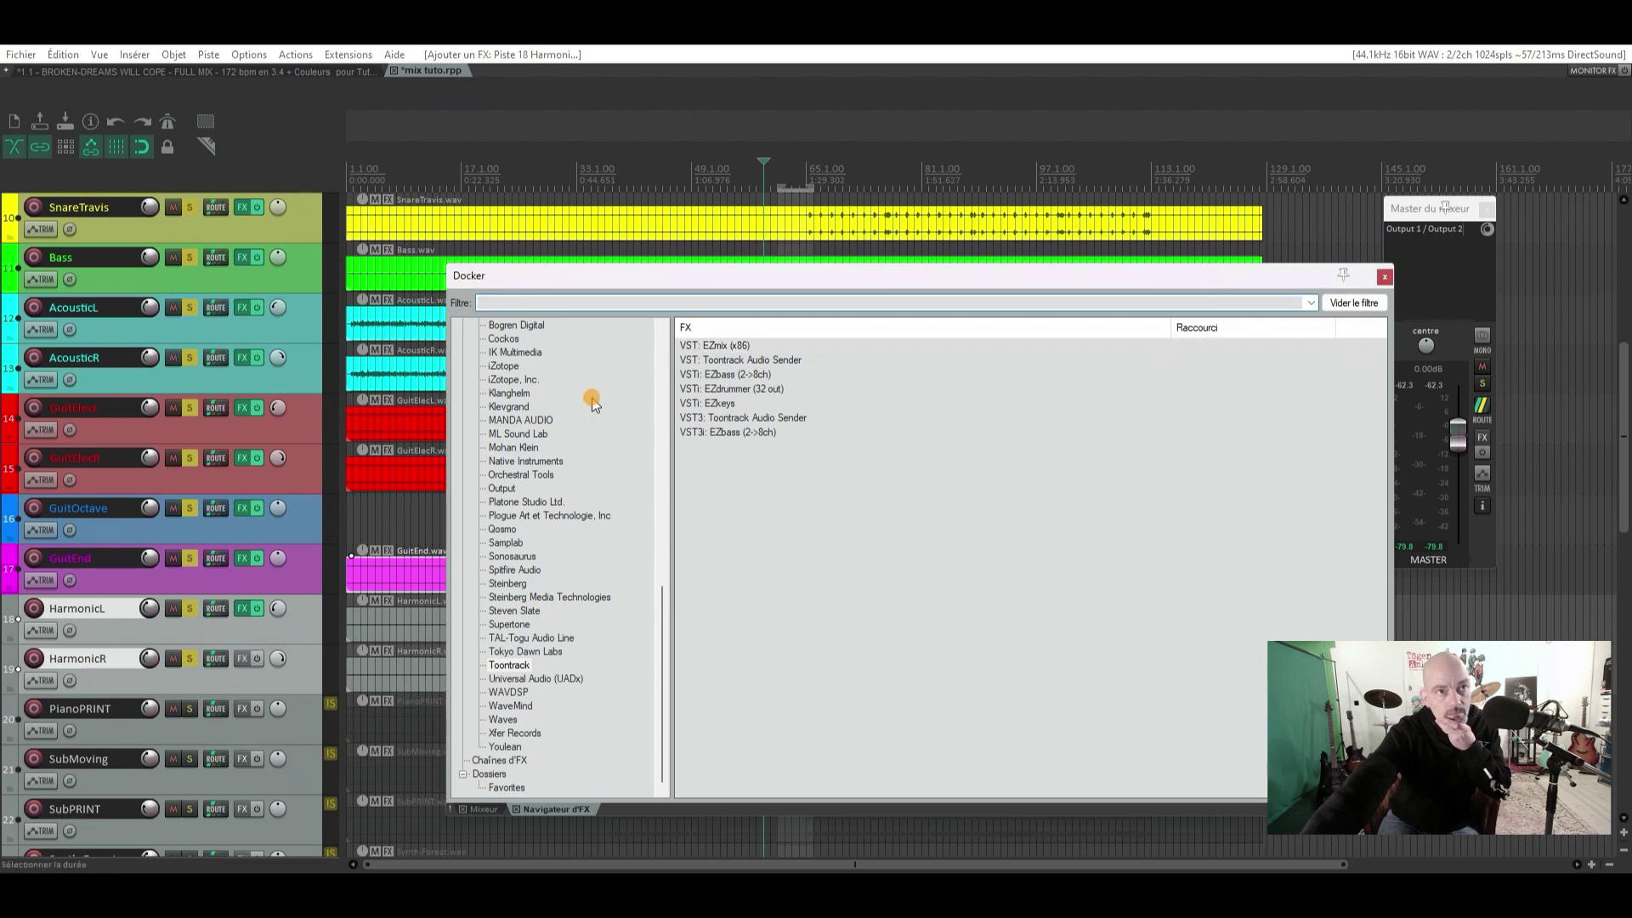
double_click(716, 347)
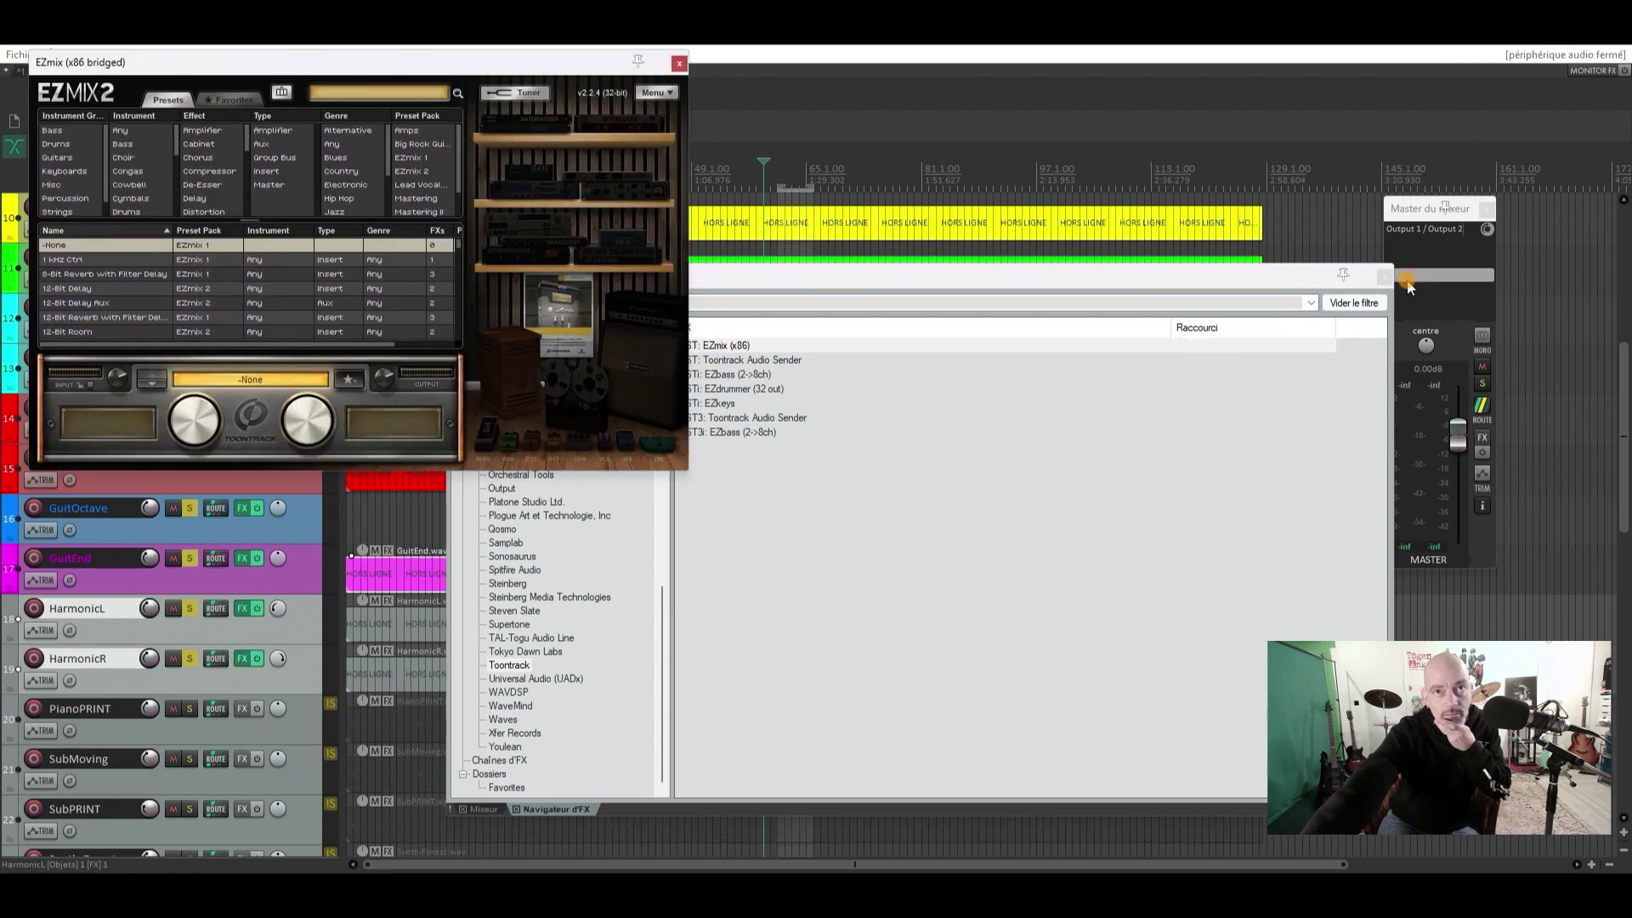
click(1383, 276)
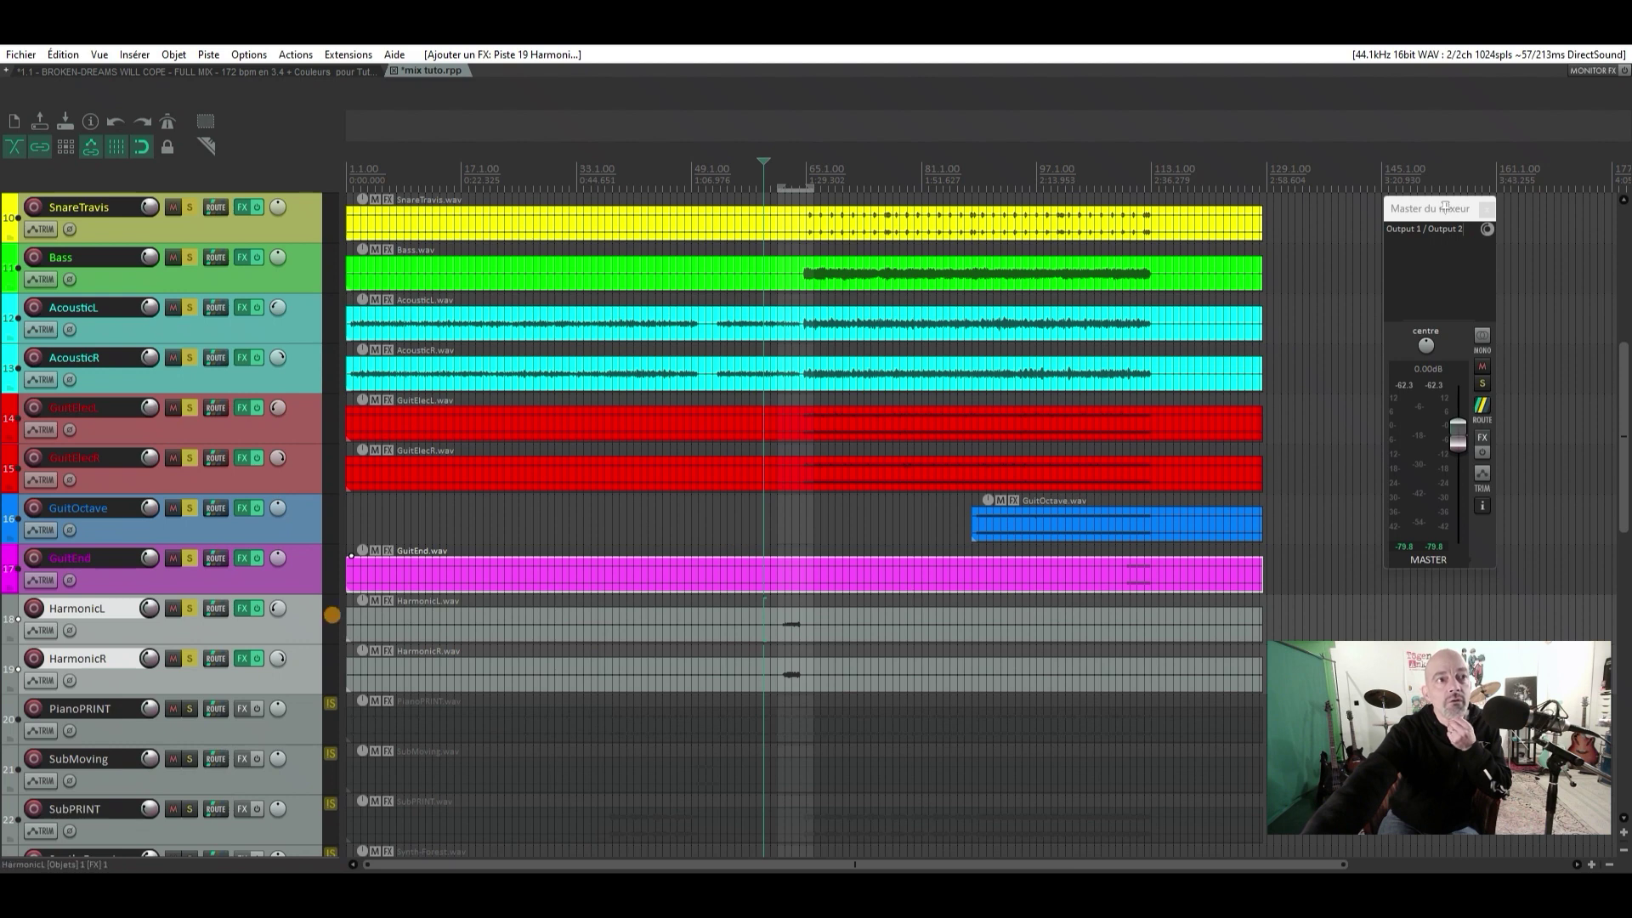
Replace HarmonicL's EZmix effect with the copied effects, including EZmix set to the Guitar2 preset, and close its effects chain
click(240, 609)
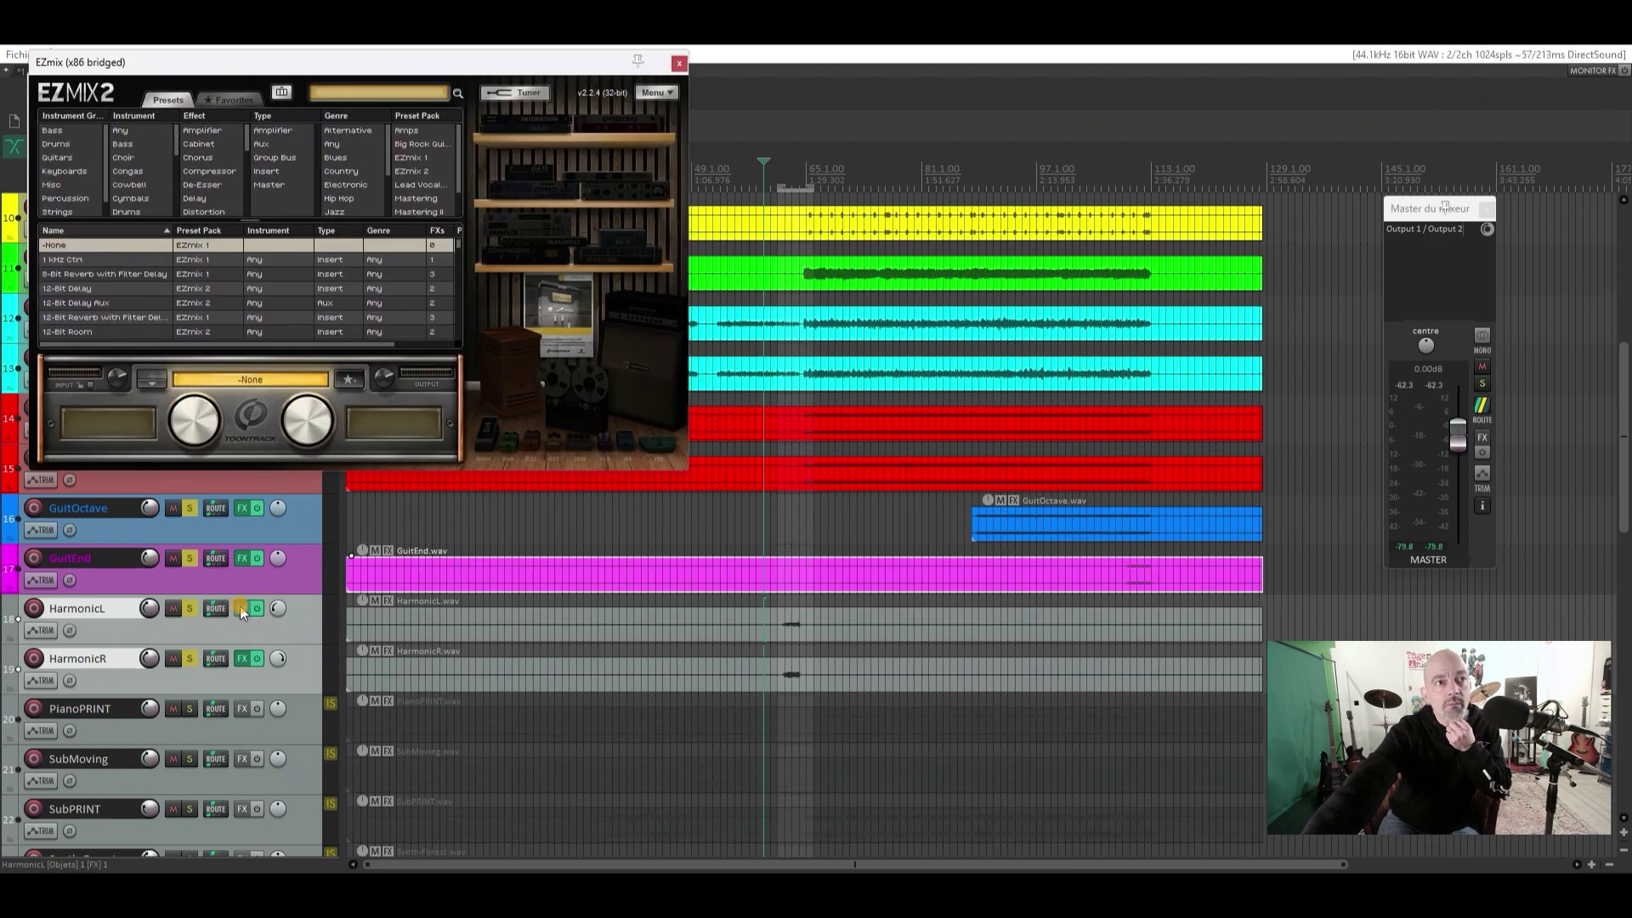
click(241, 609)
click(241, 608)
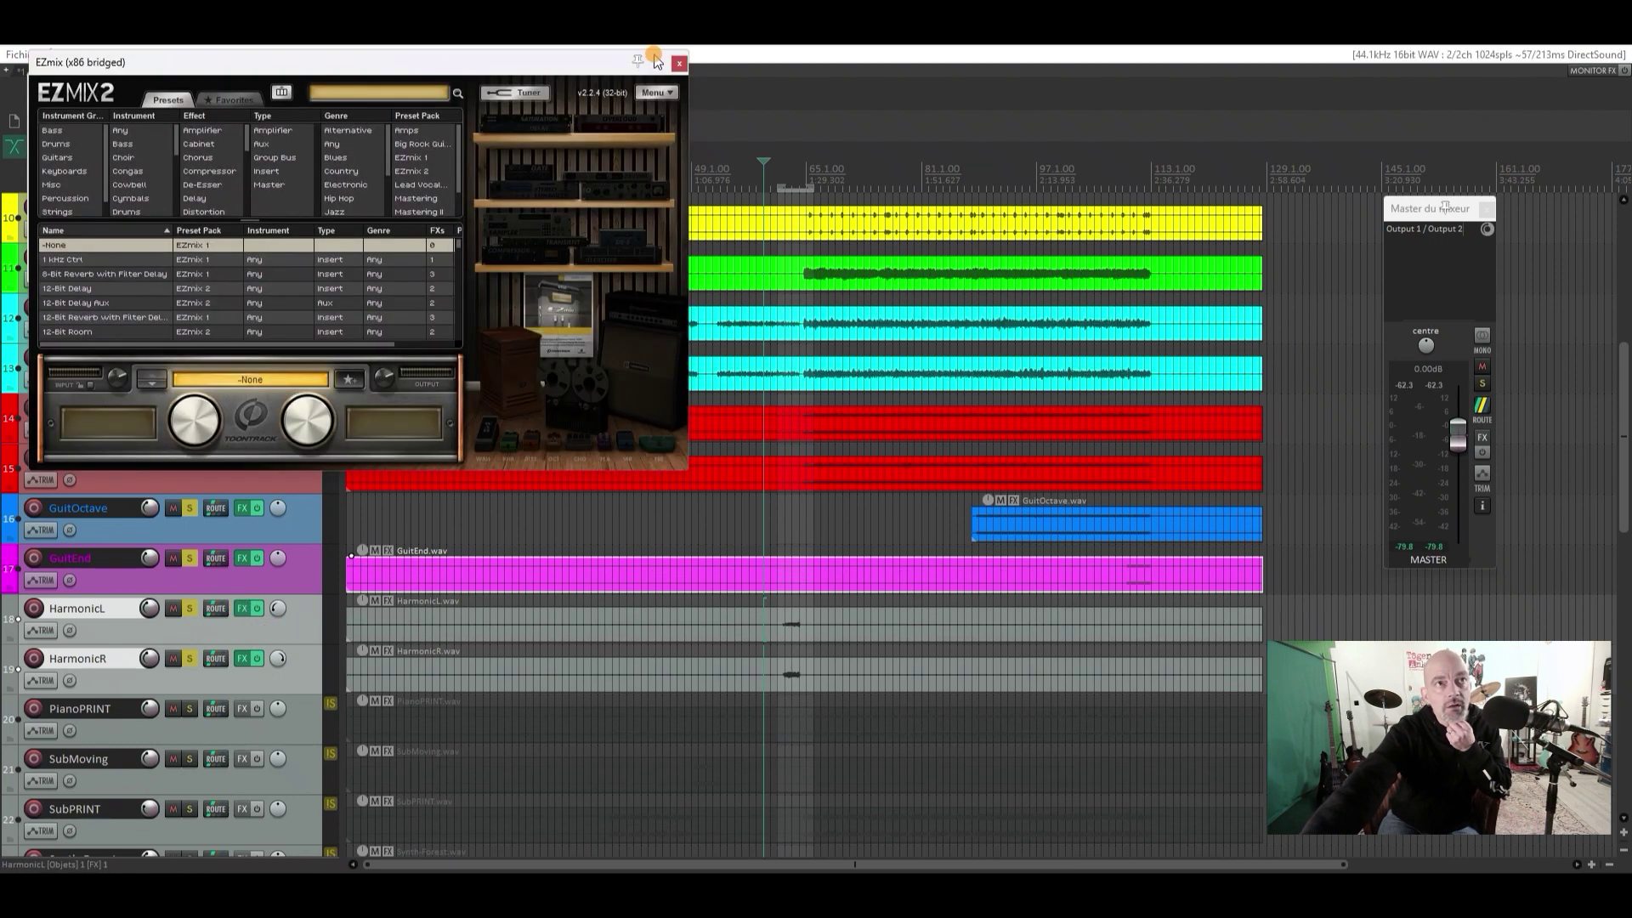
click(680, 67)
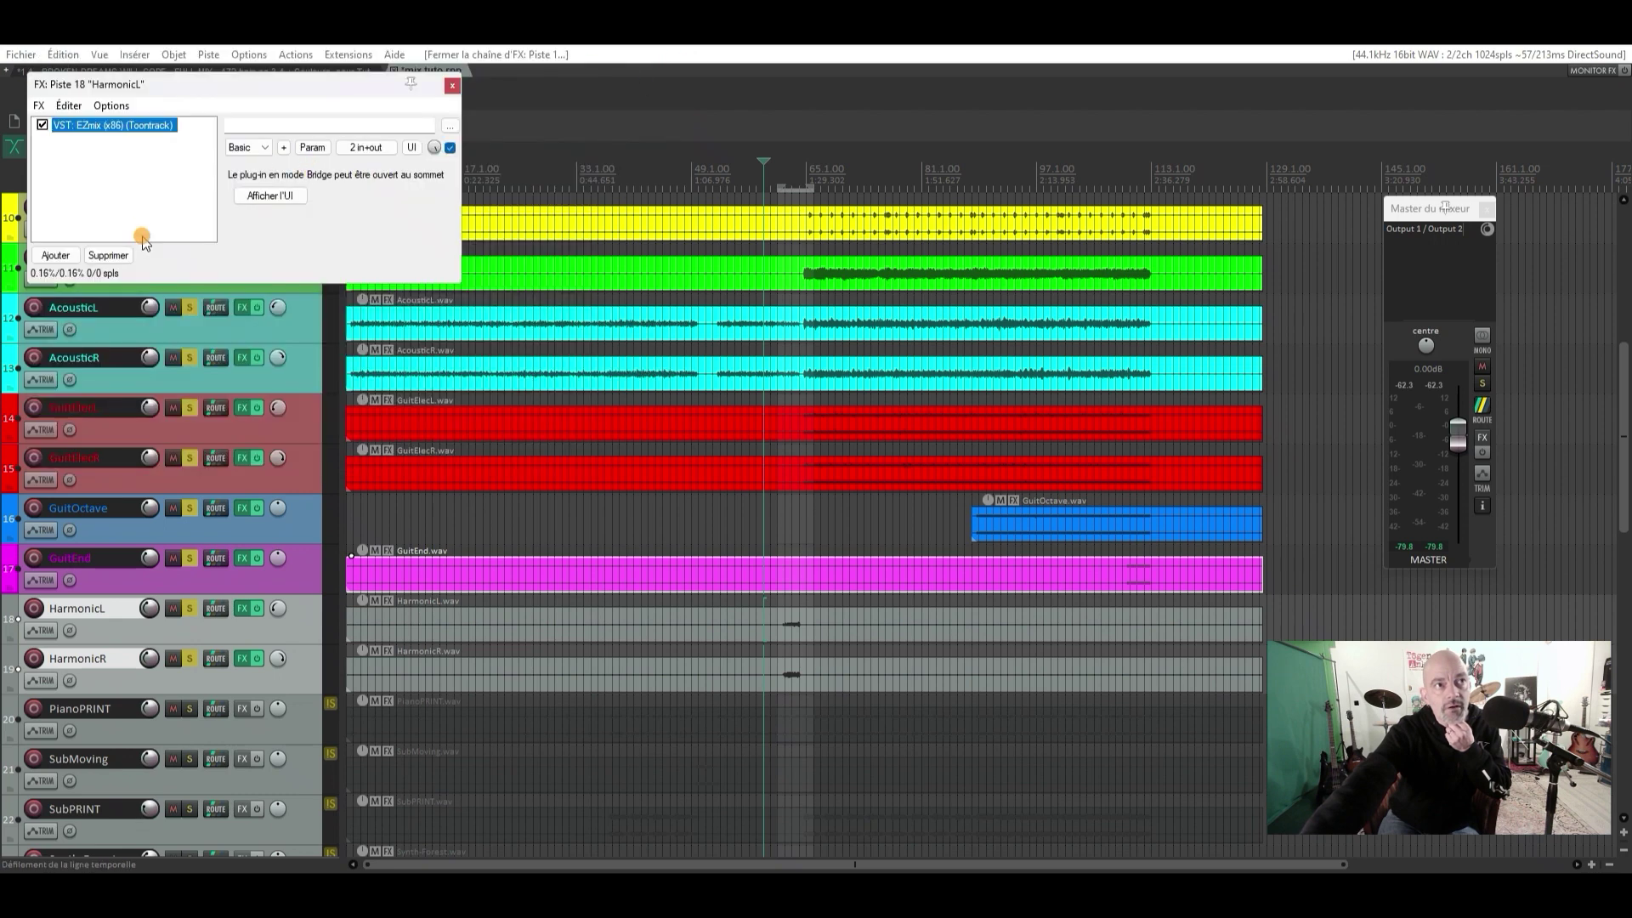
click(108, 255)
right_click(150, 162)
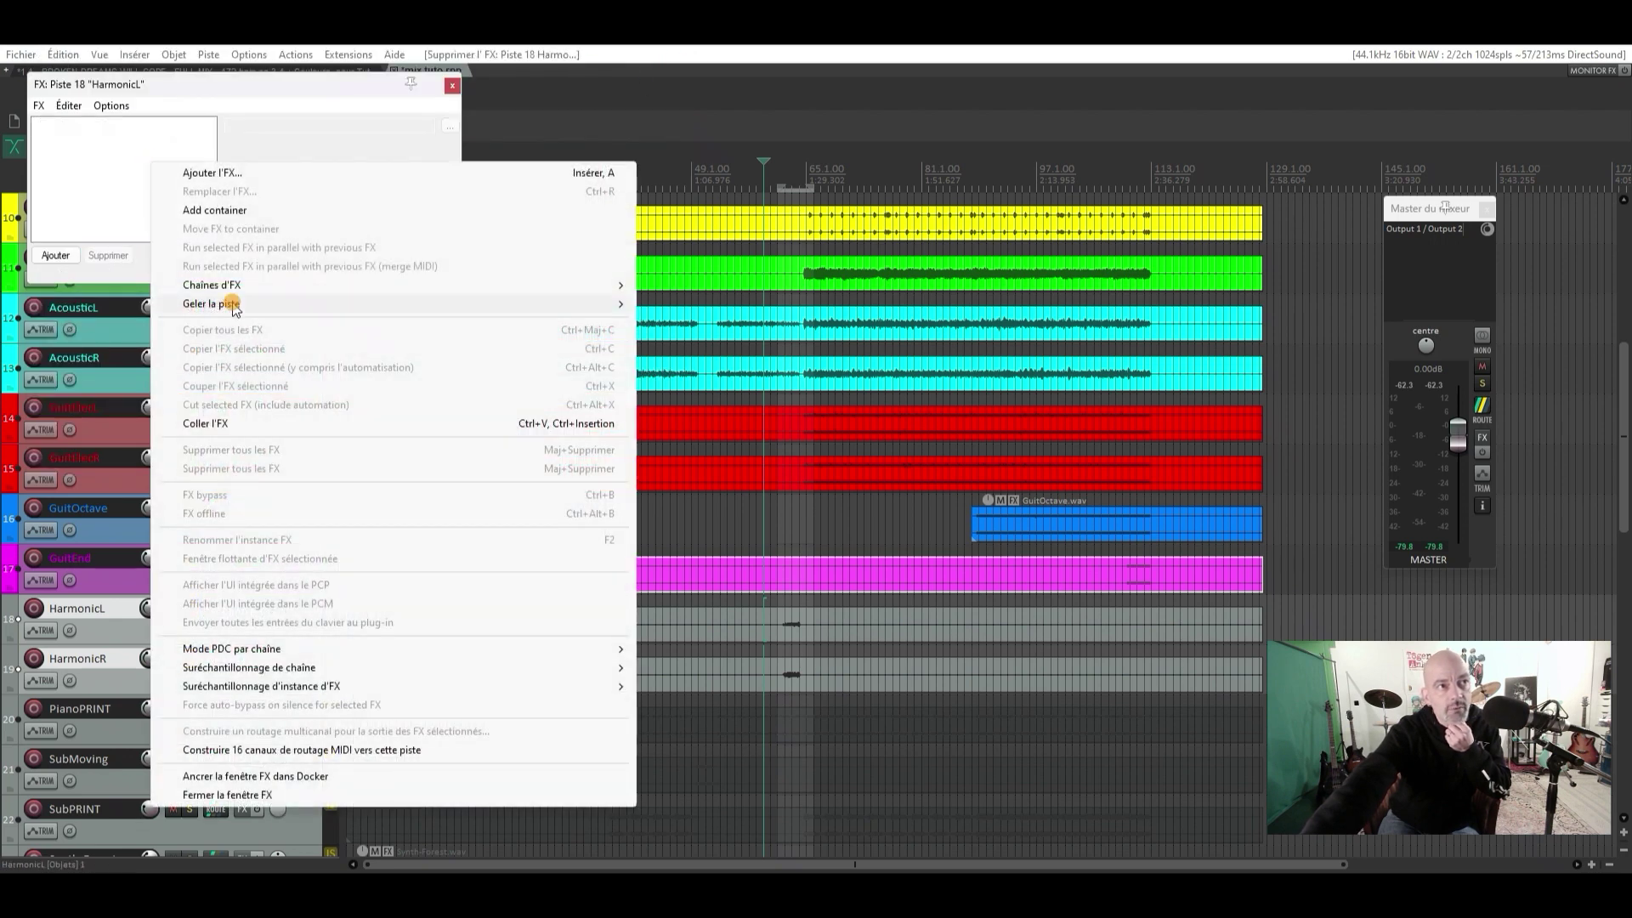
click(259, 420)
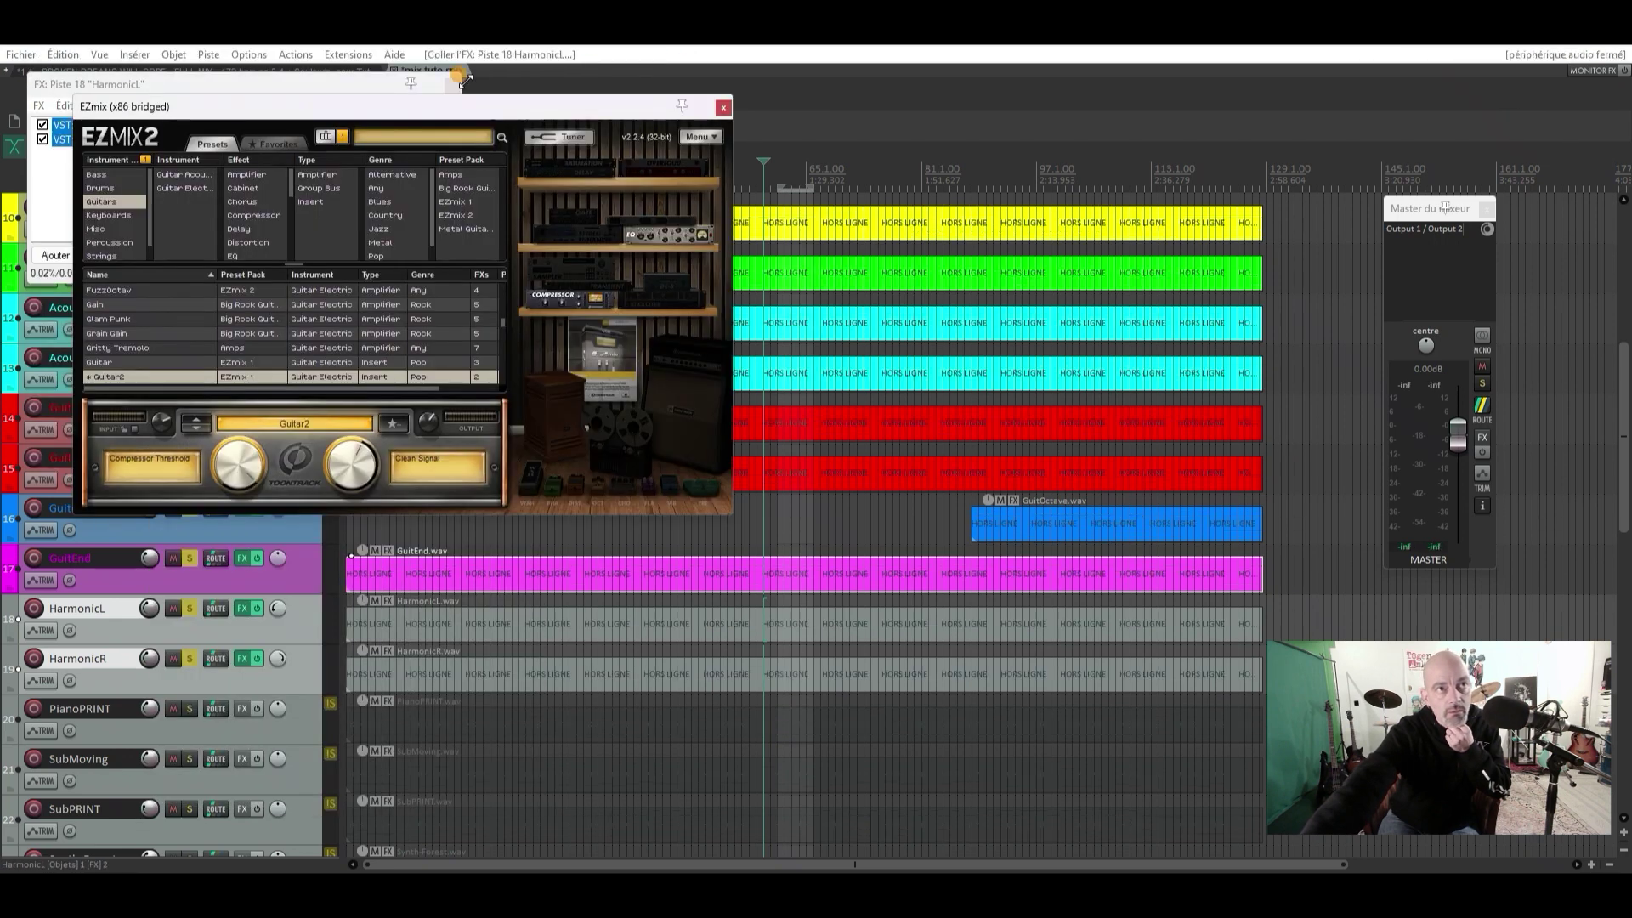
click(453, 85)
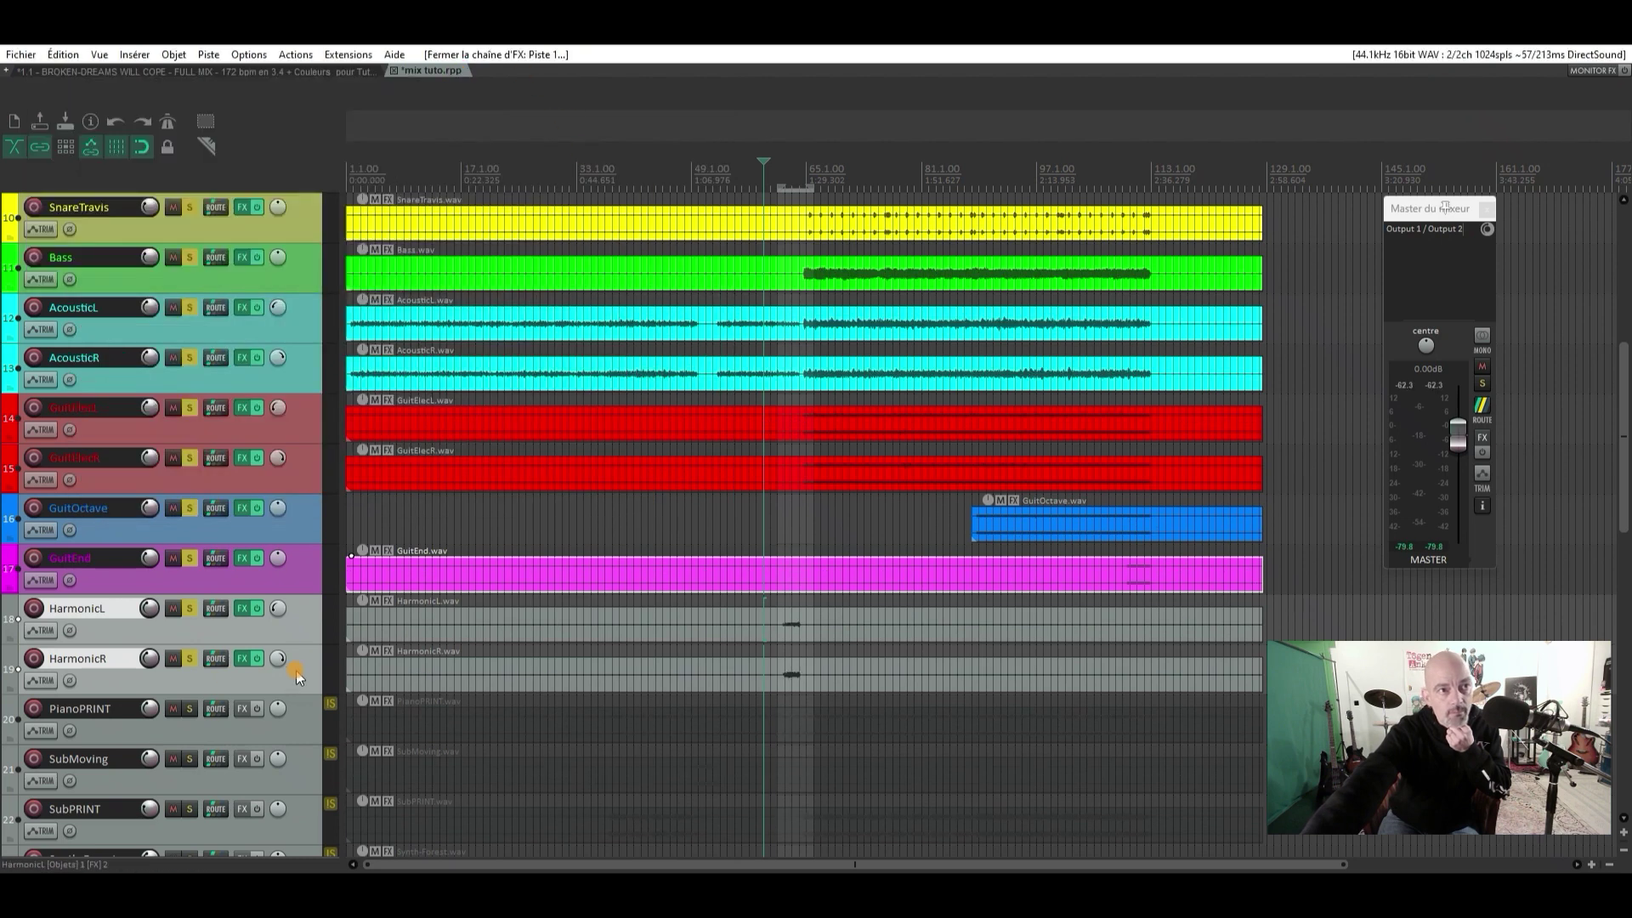
Replace HarmonicR's EZmix effect with the copied EZmix and ReaXcomp effects, and close its effects chain
click(238, 659)
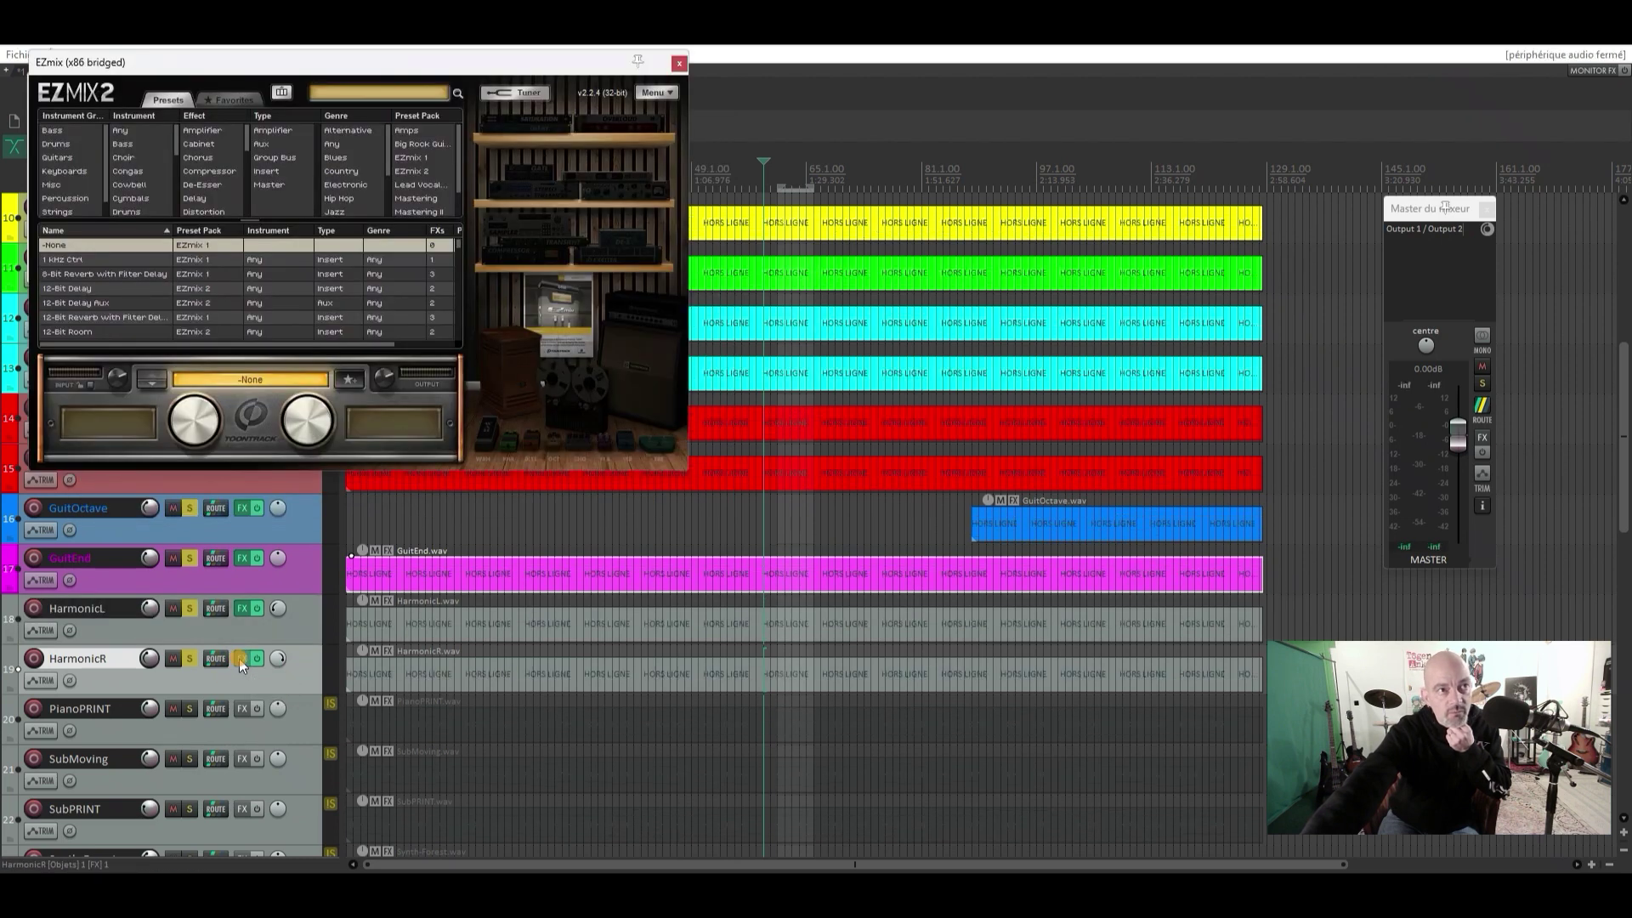
click(679, 65)
click(193, 171)
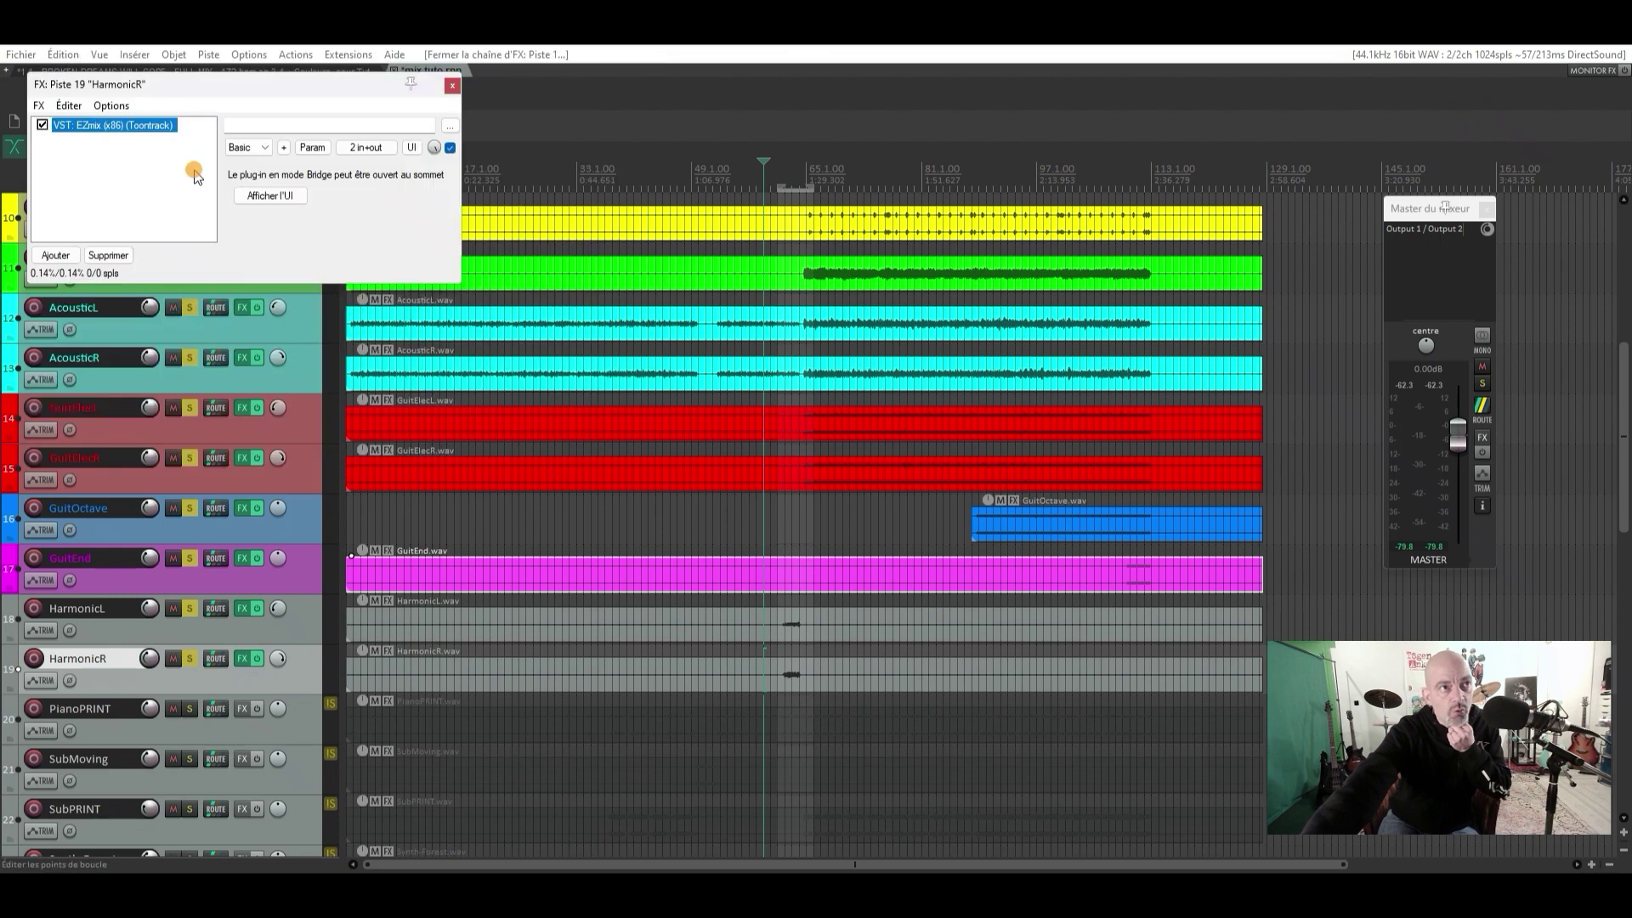
click(123, 262)
right_click(119, 190)
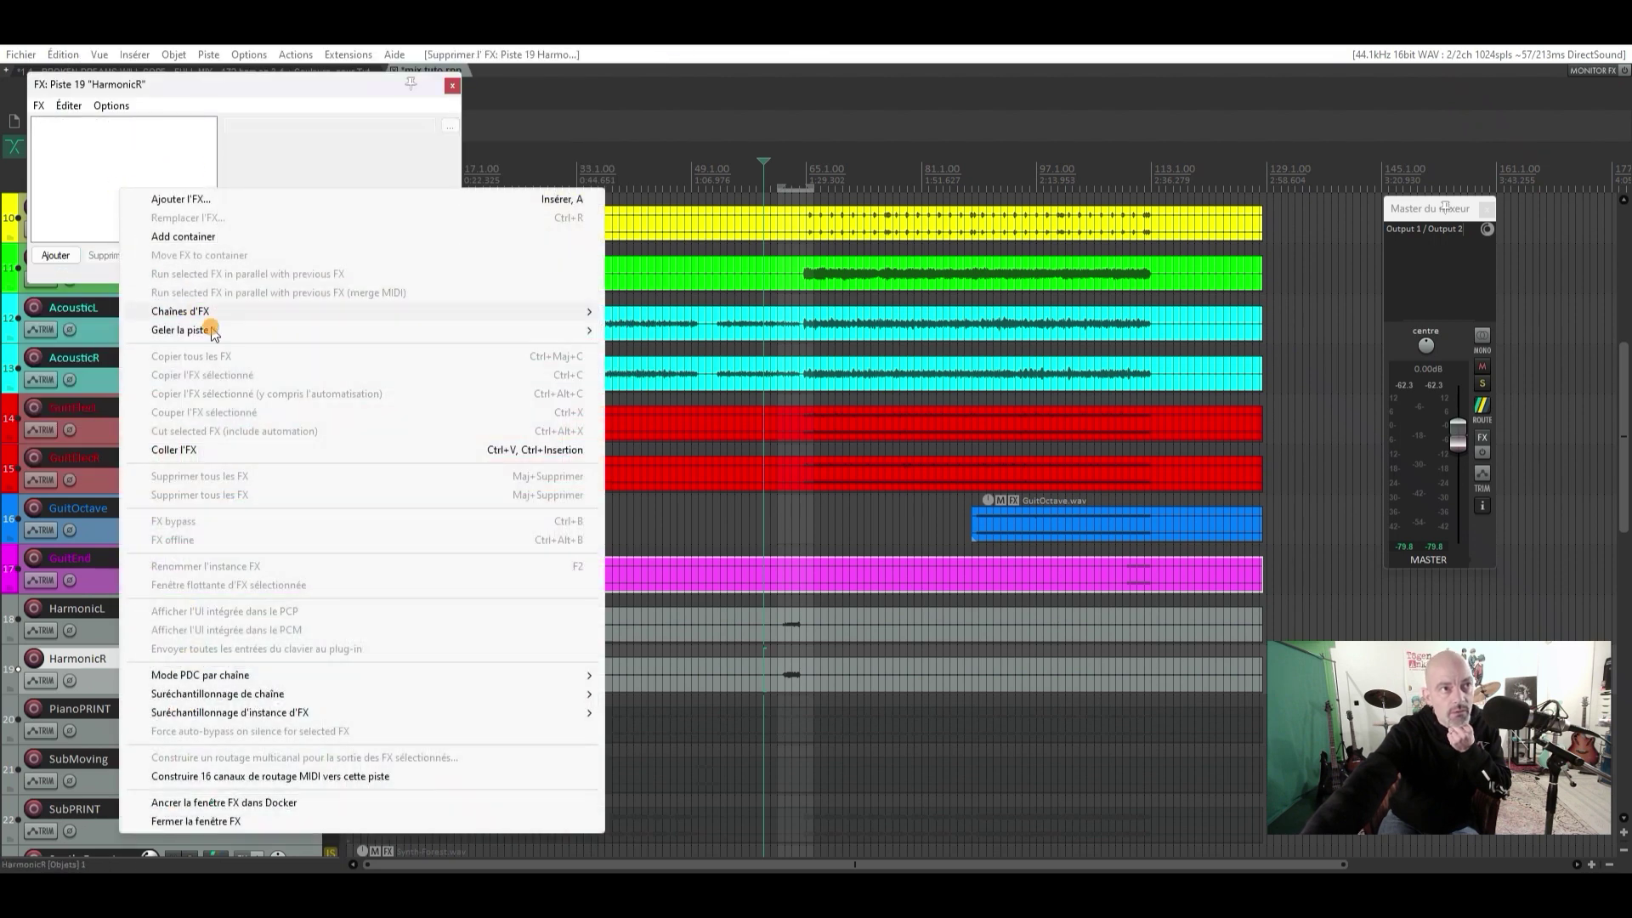
click(234, 449)
click(391, 139)
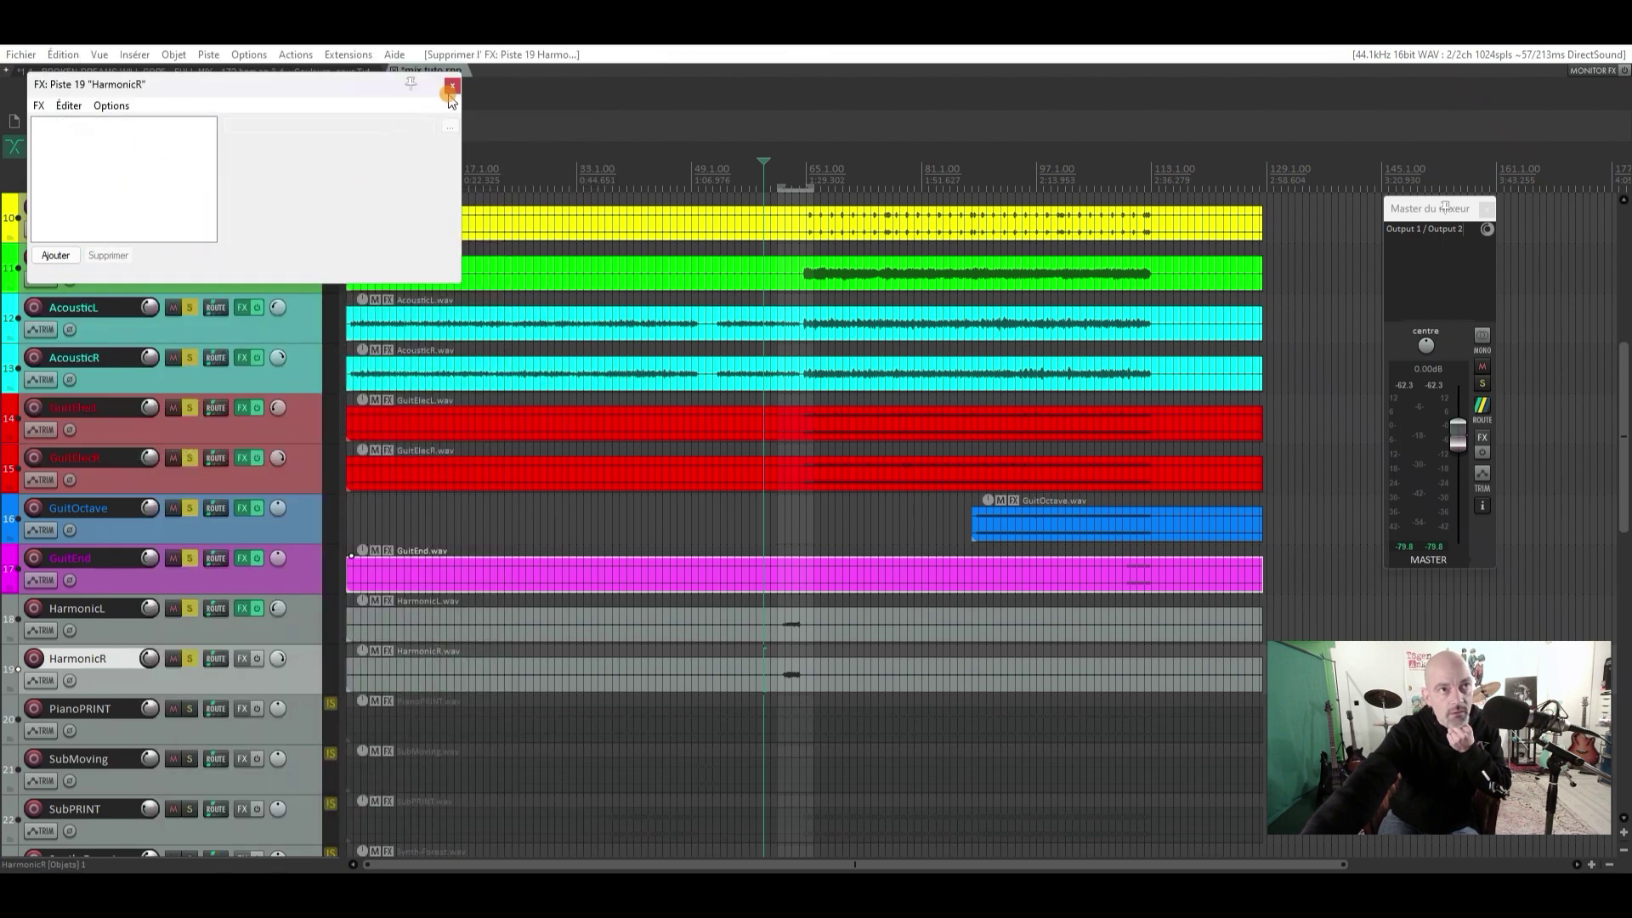
click(745, 132)
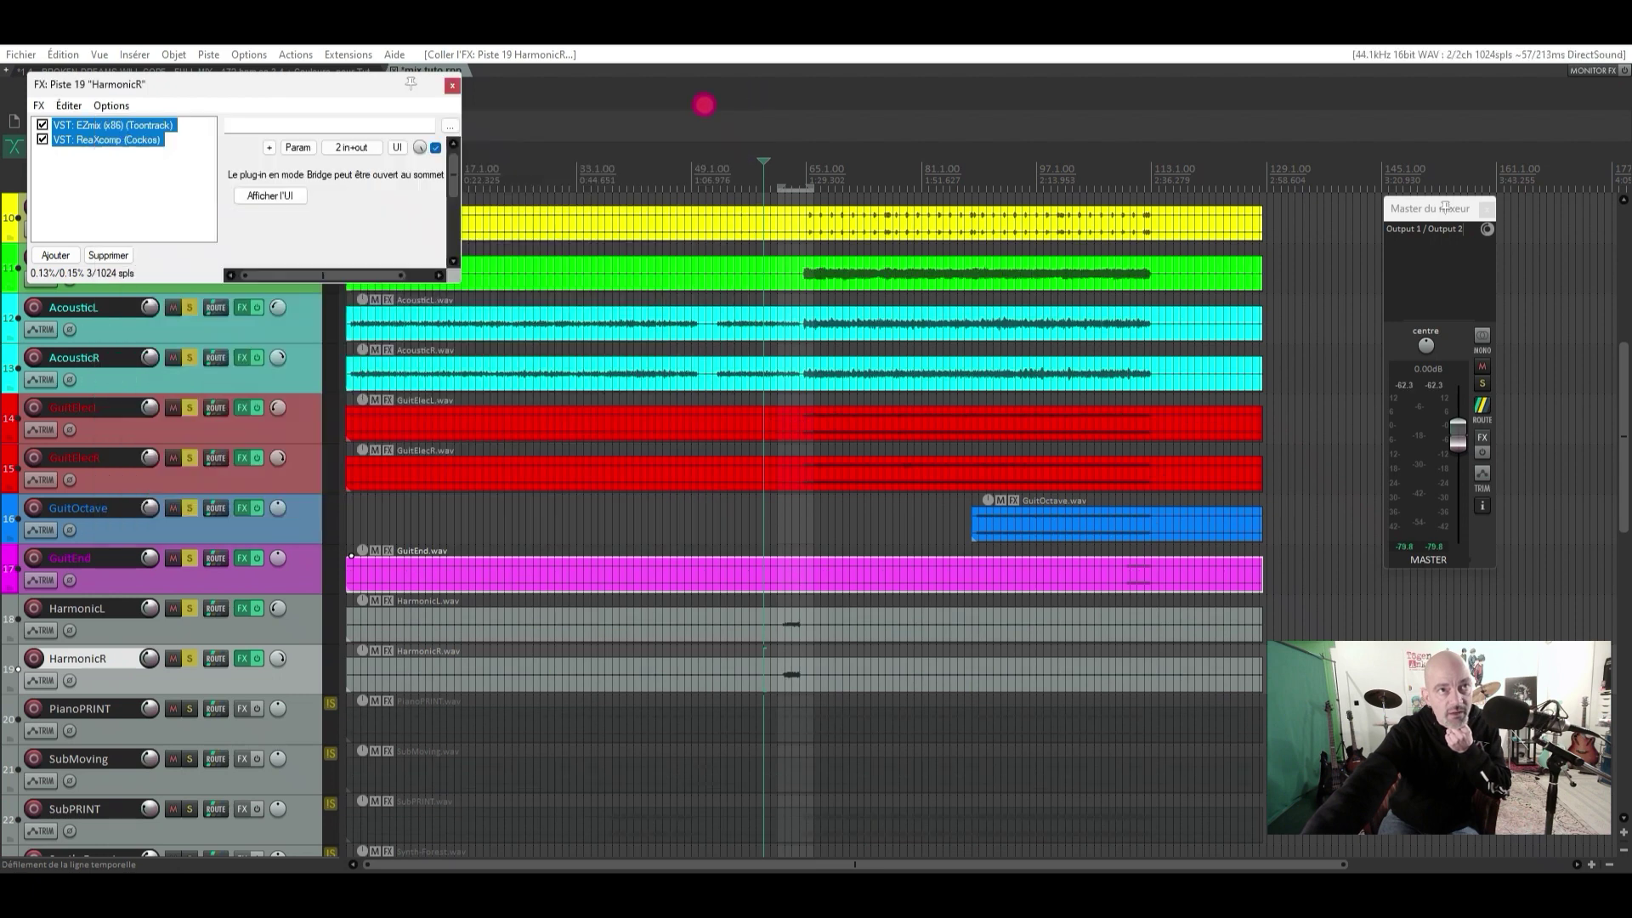
click(449, 85)
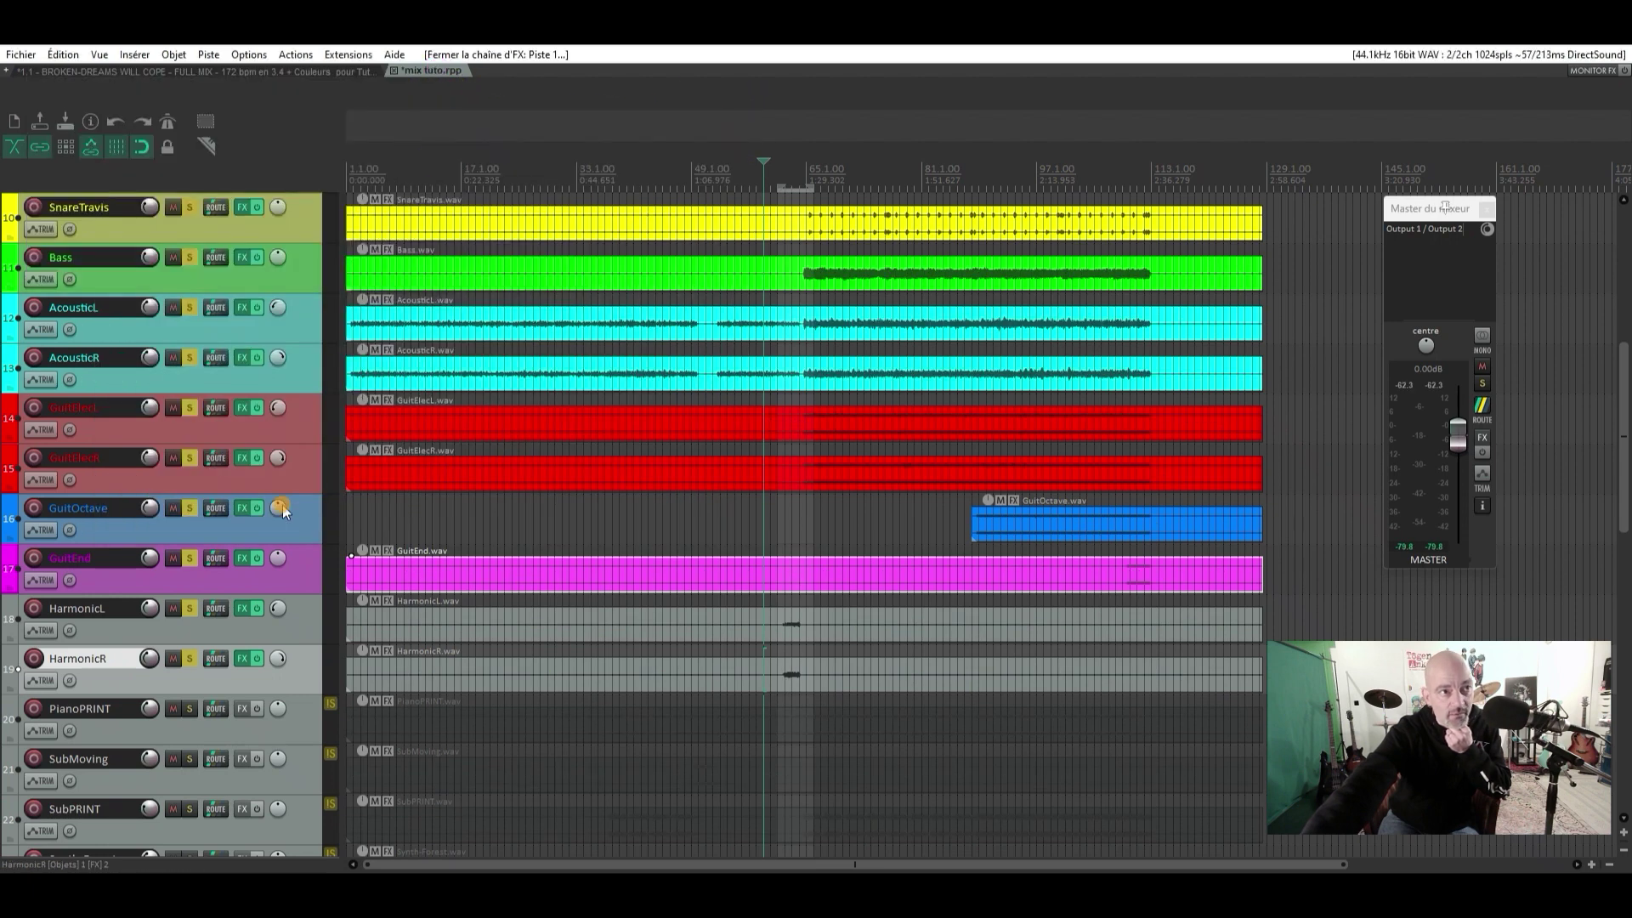
Select both harmonics tracks and play the passage with their effects bypassed and enabled to compare the sound
ctrl+click(296, 620)
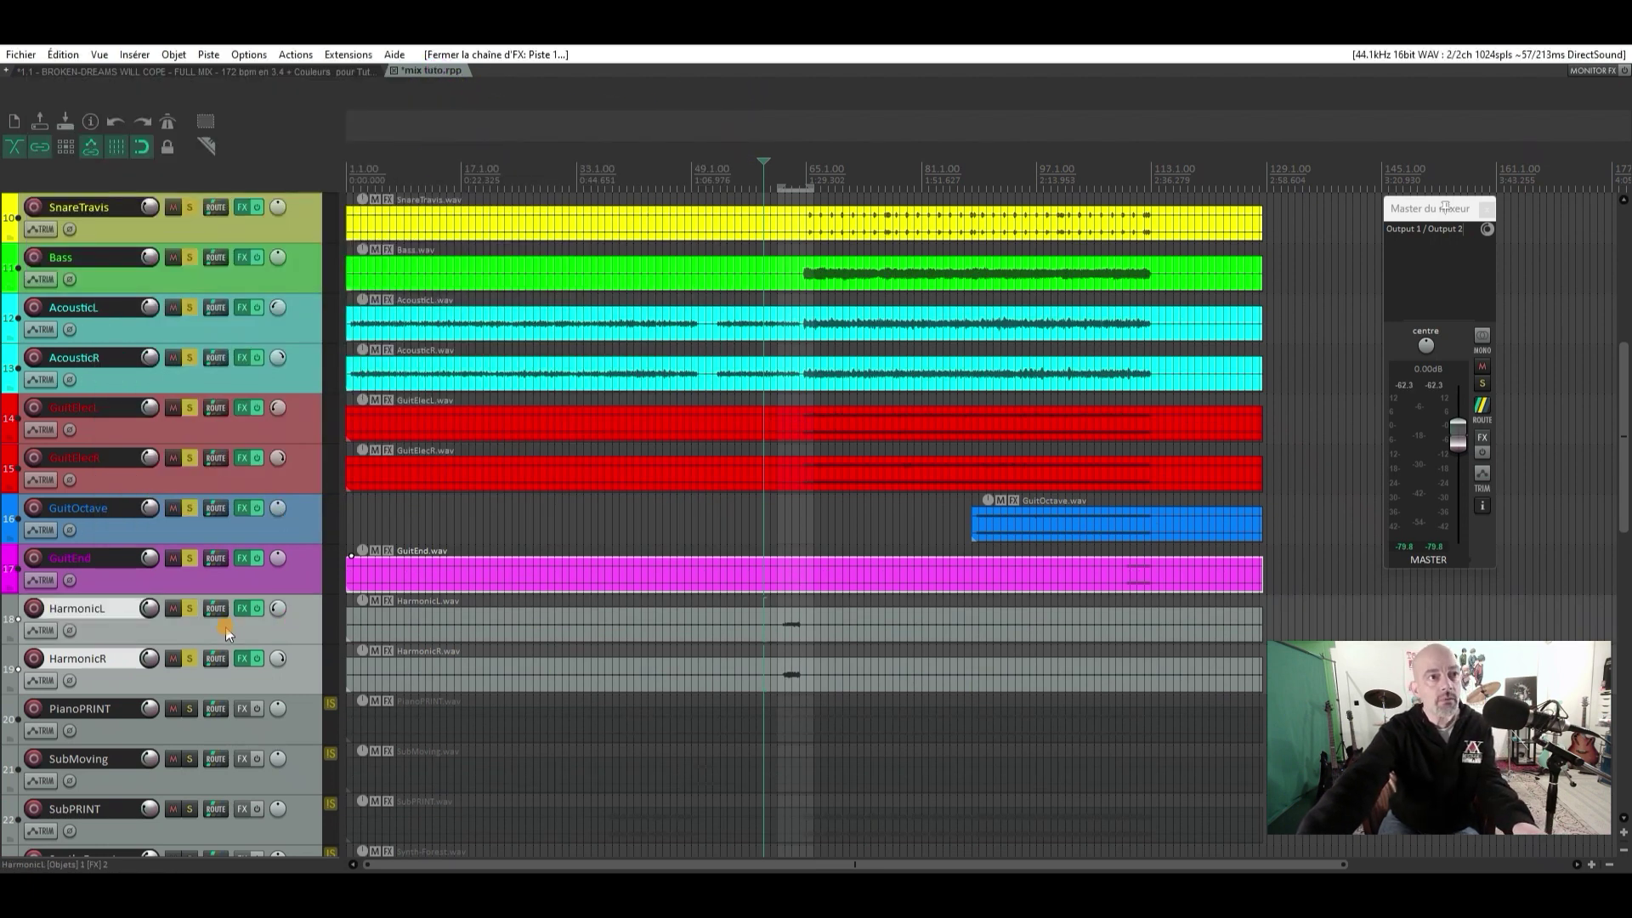
click(254, 609)
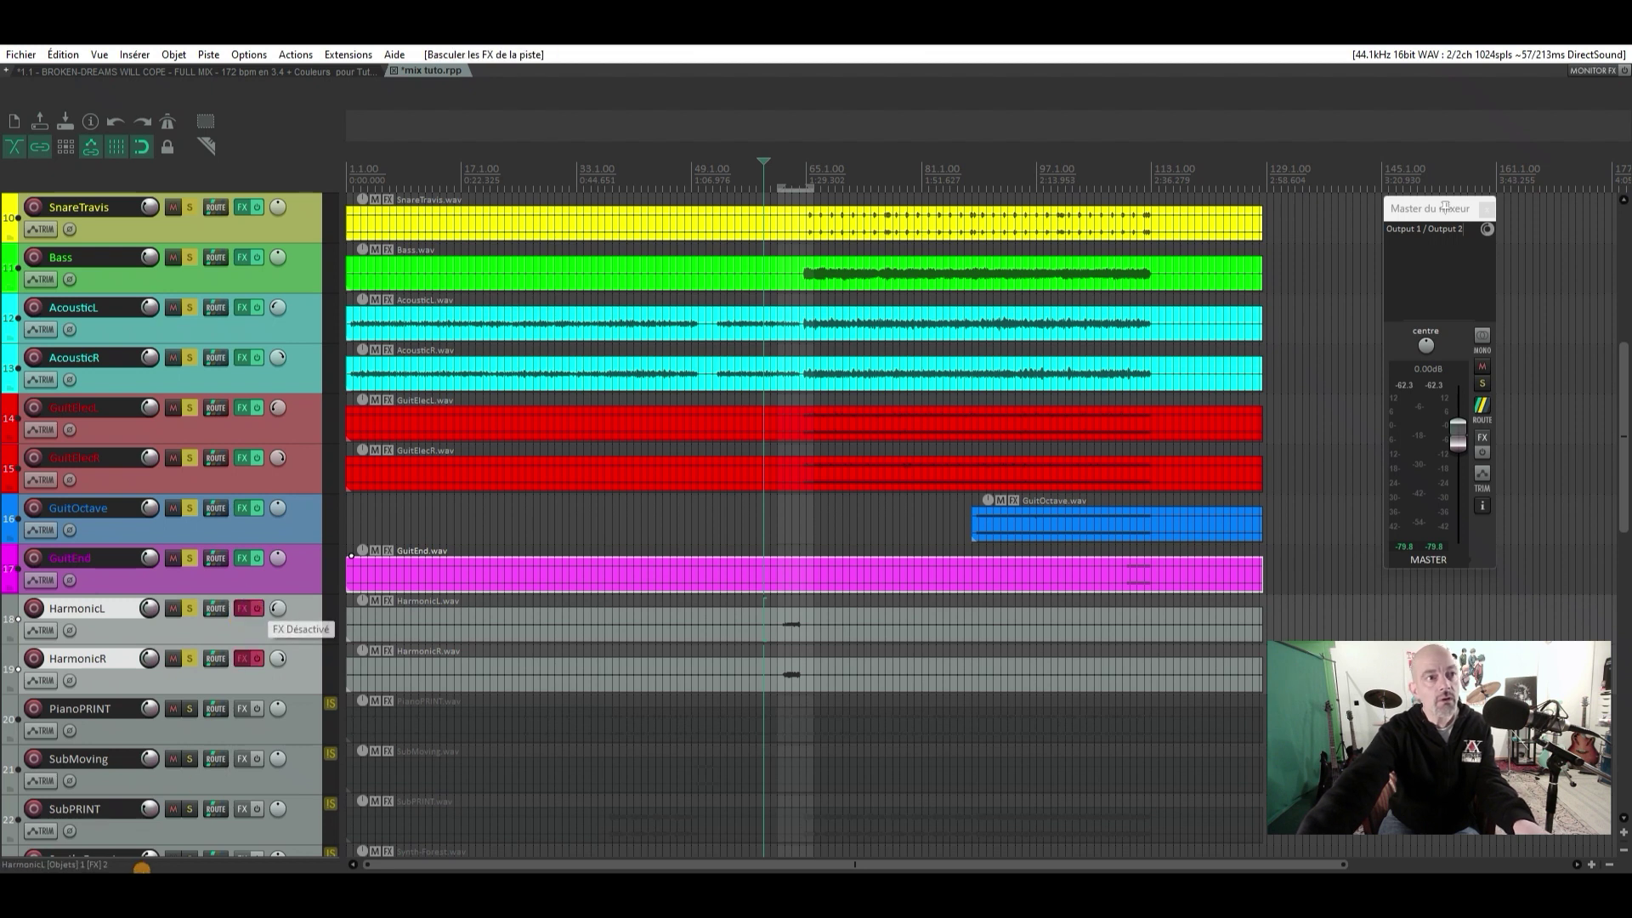
key(space)
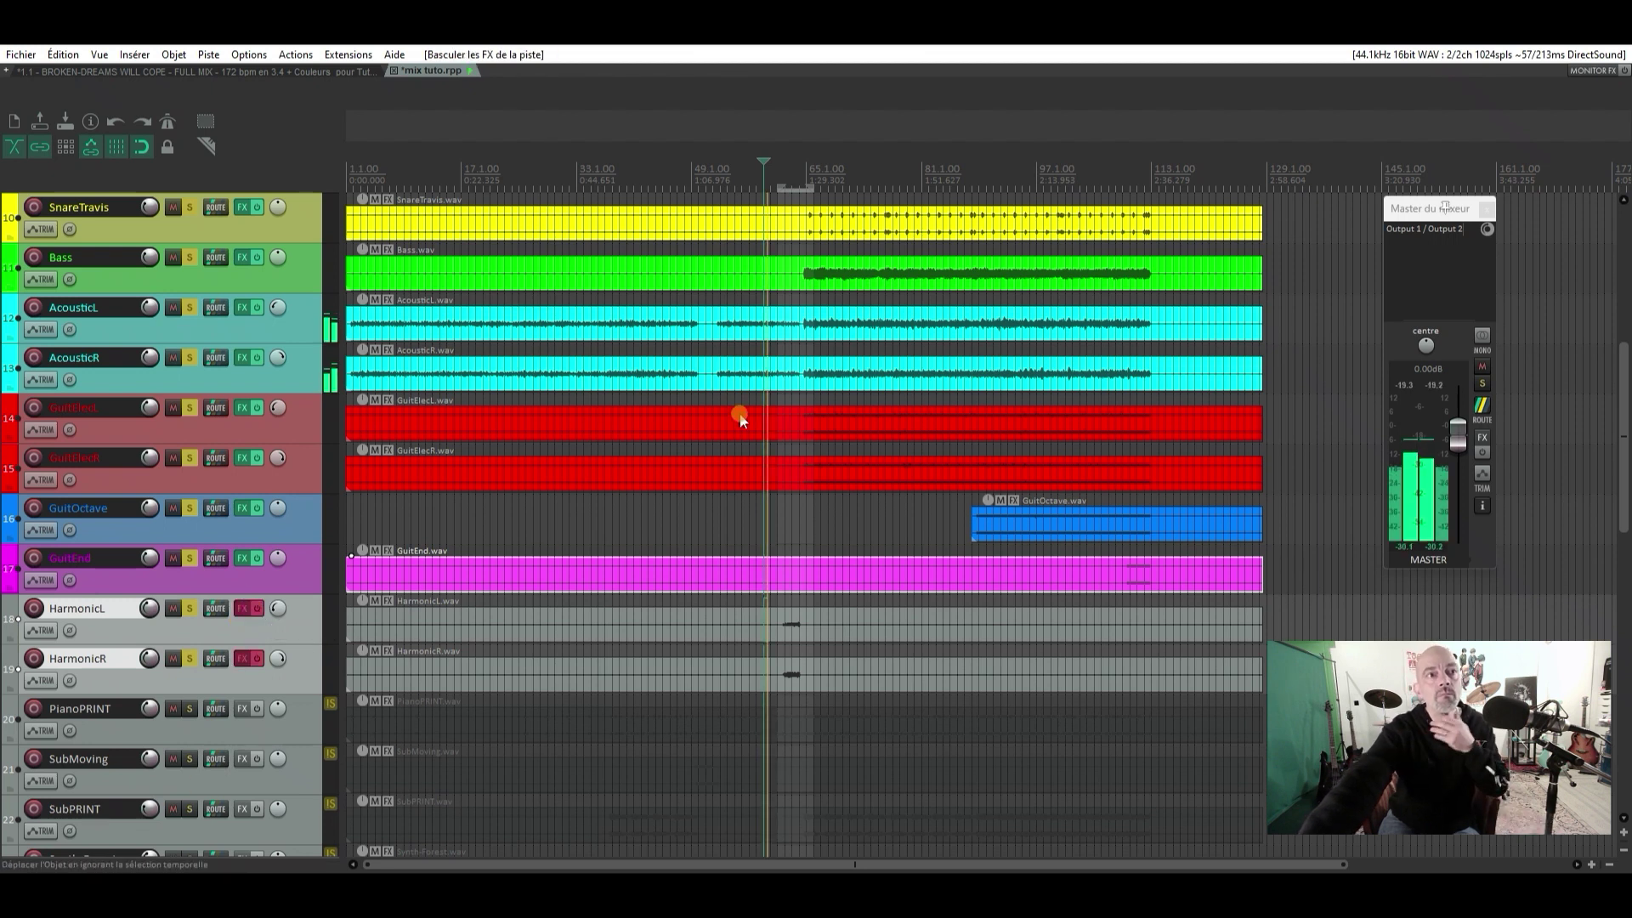
click(259, 609)
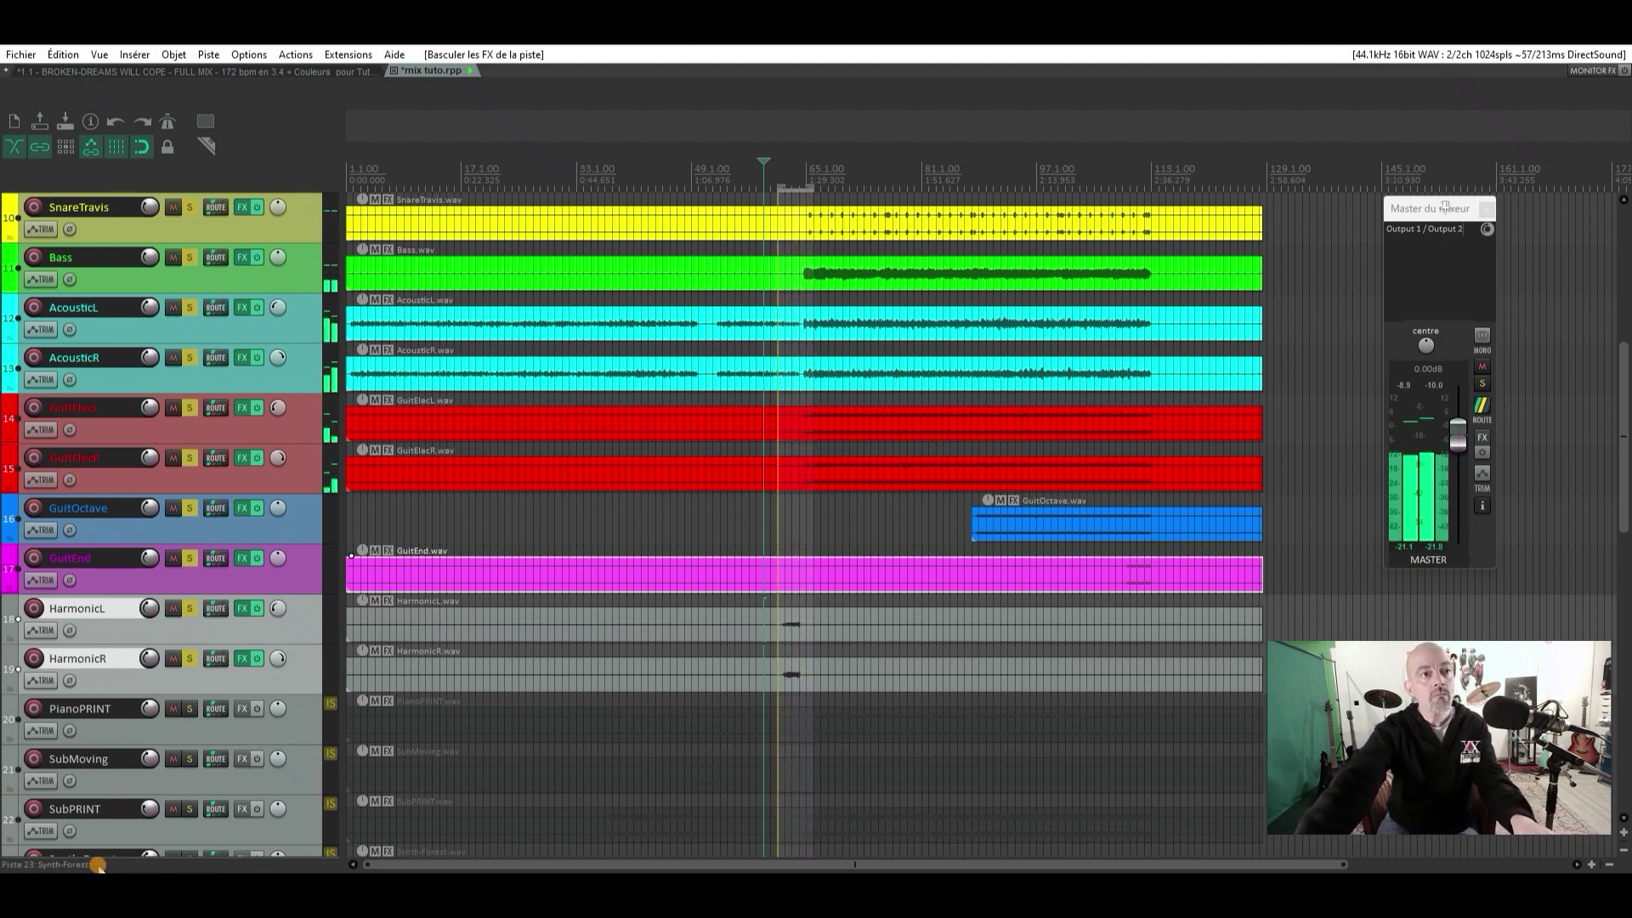
key(space)
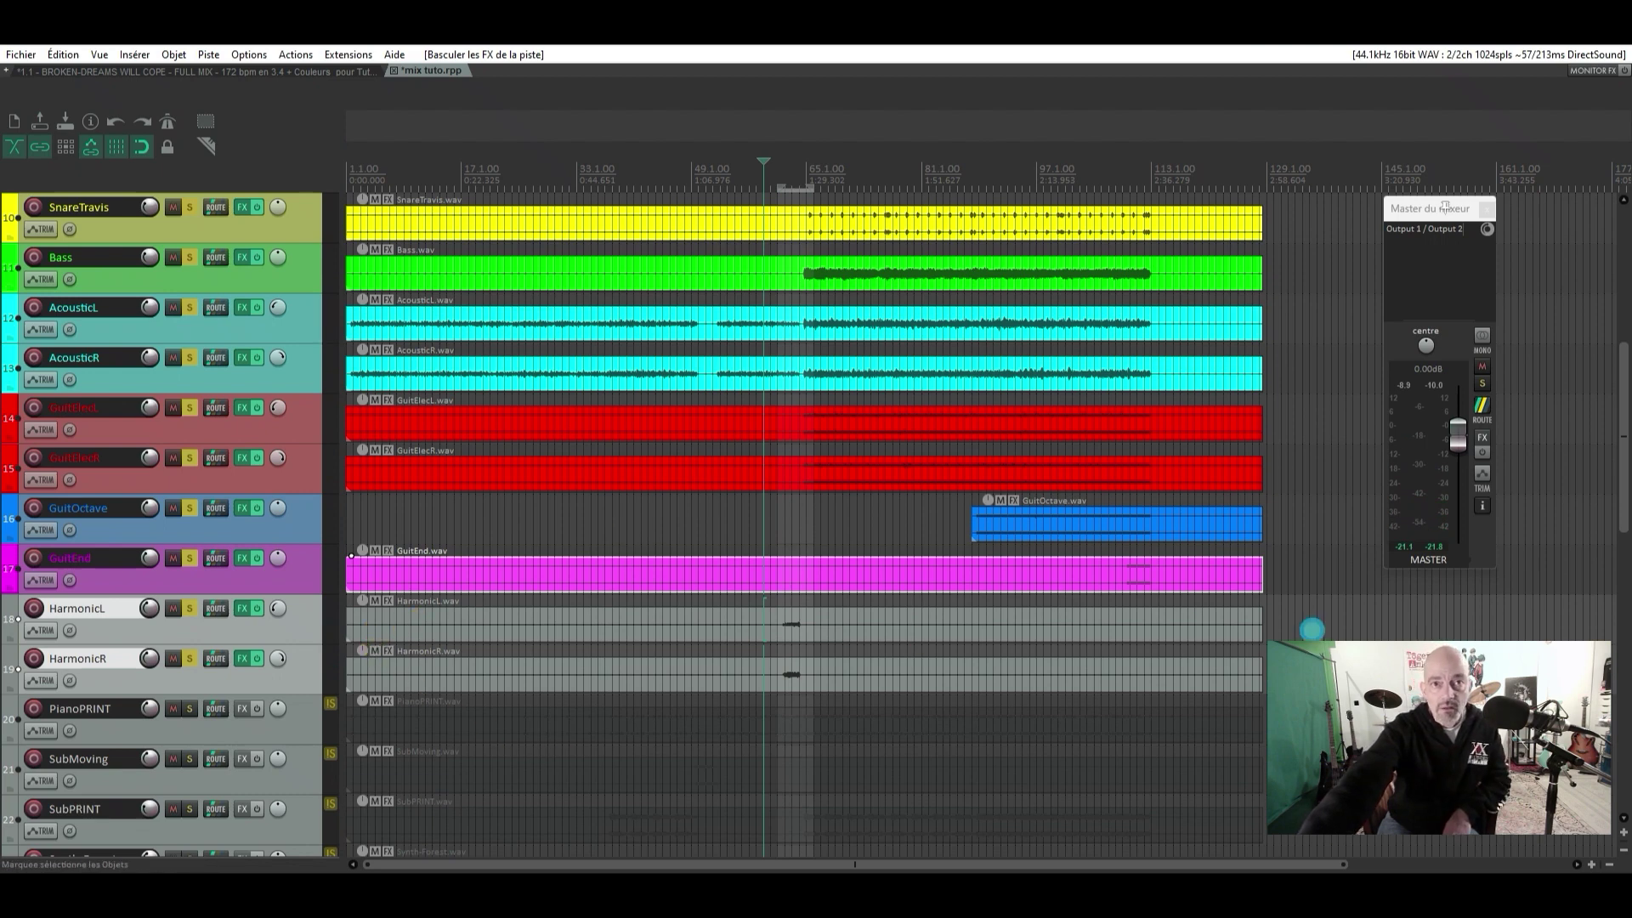
Select the HarmonicL and HarmonicR items together and trim both ends to the time selection around the harmonics
drag(1199, 656, 1191, 688)
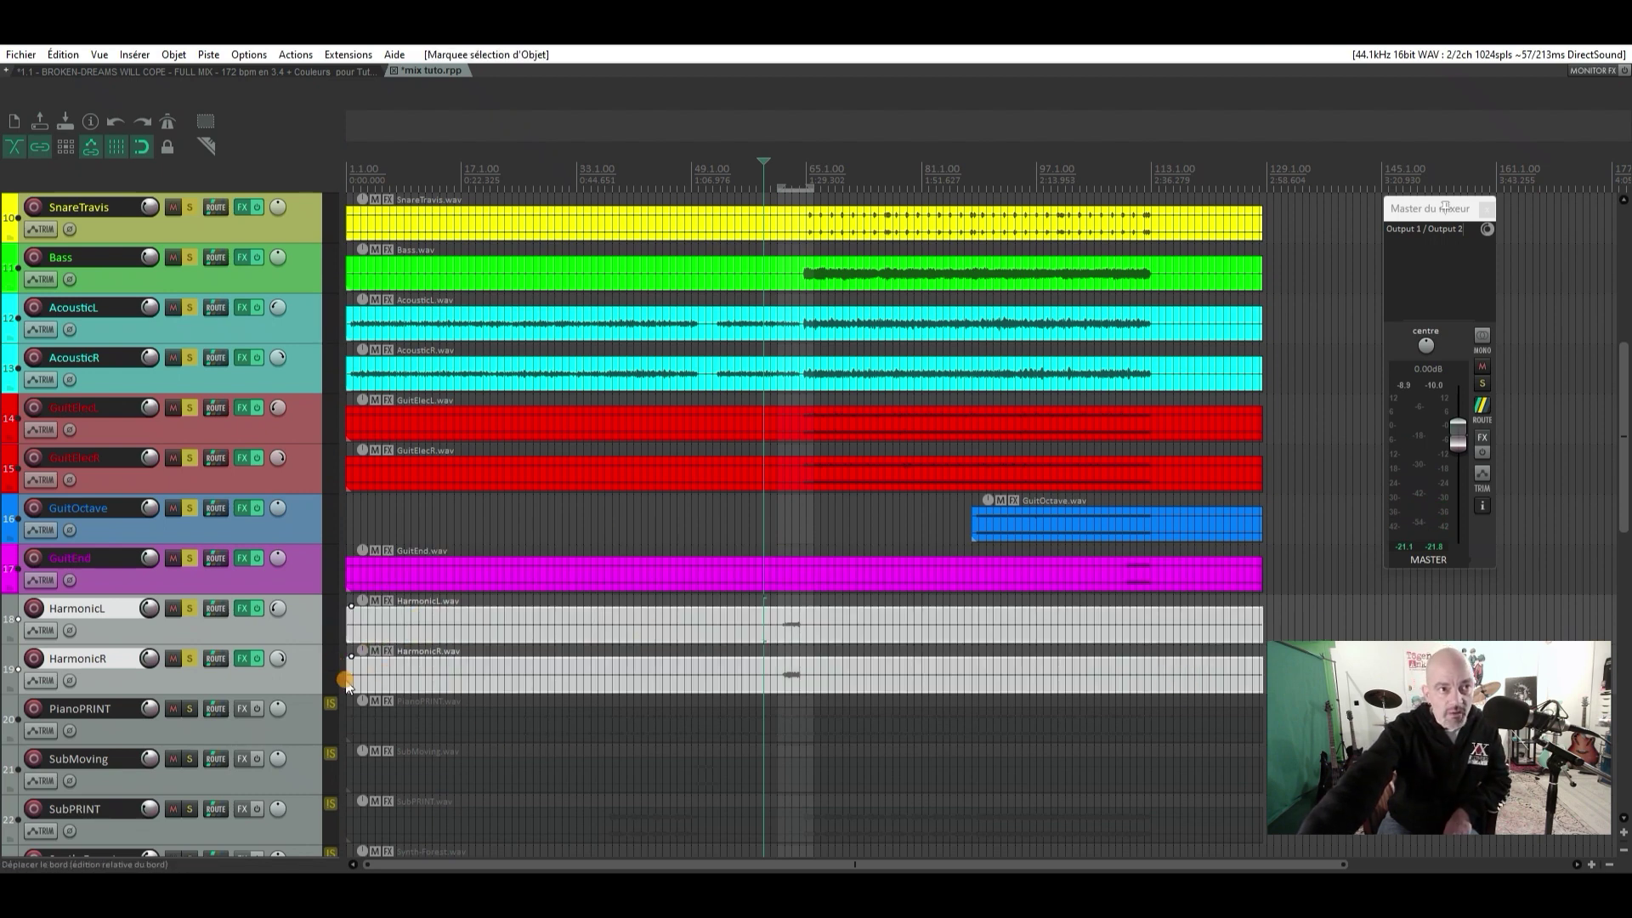
drag(334, 668, 763, 681)
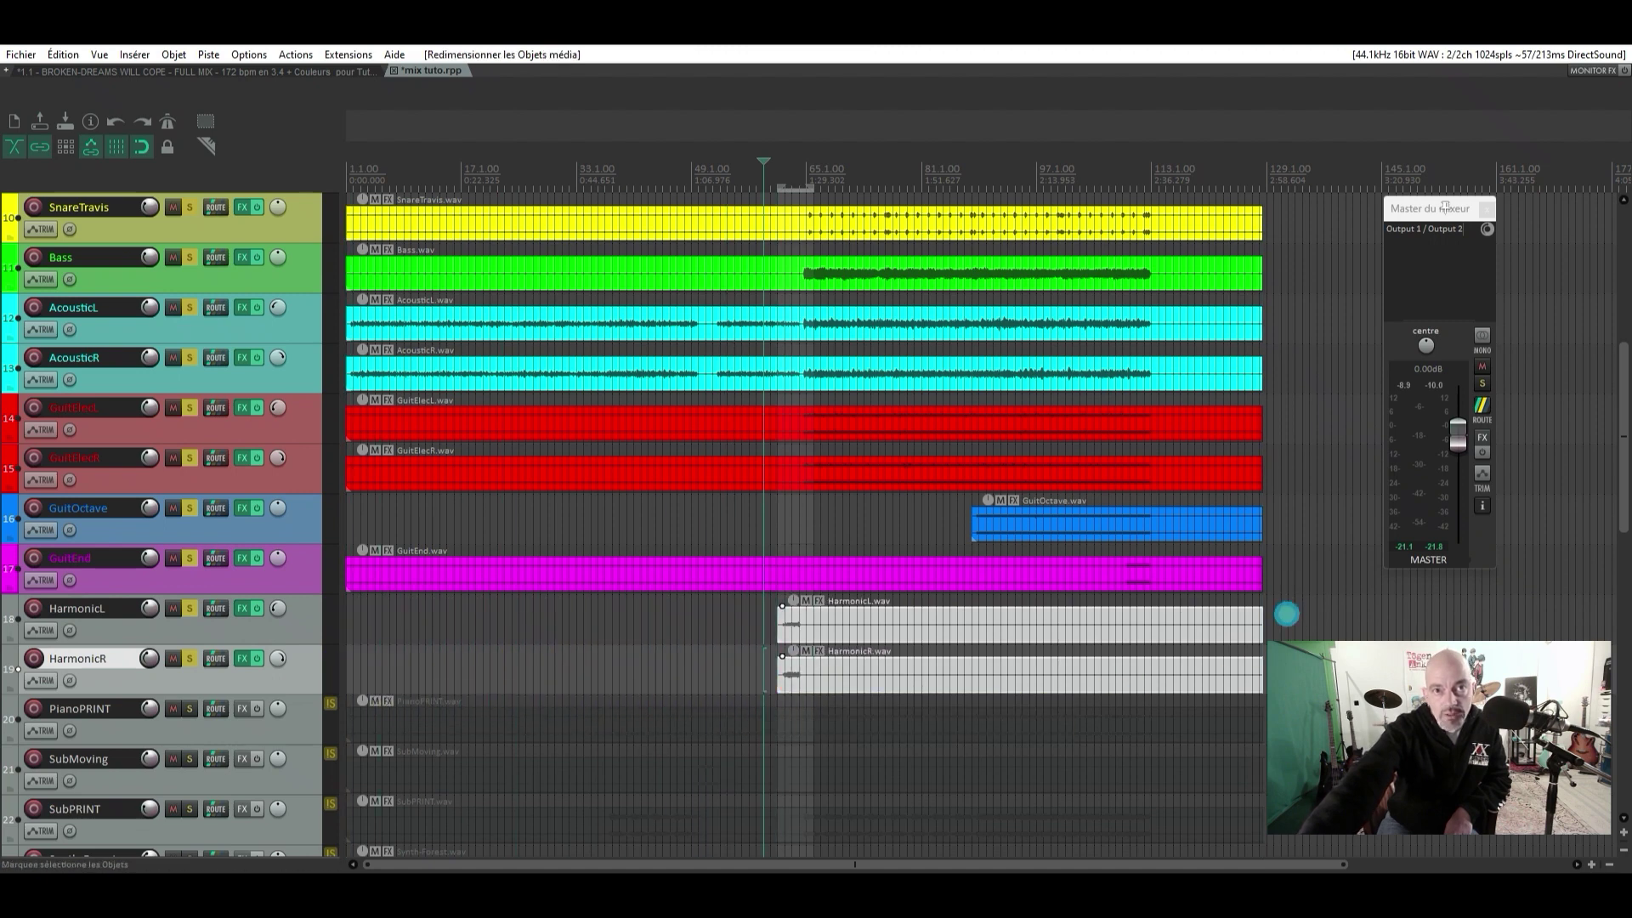
drag(1261, 671, 814, 659)
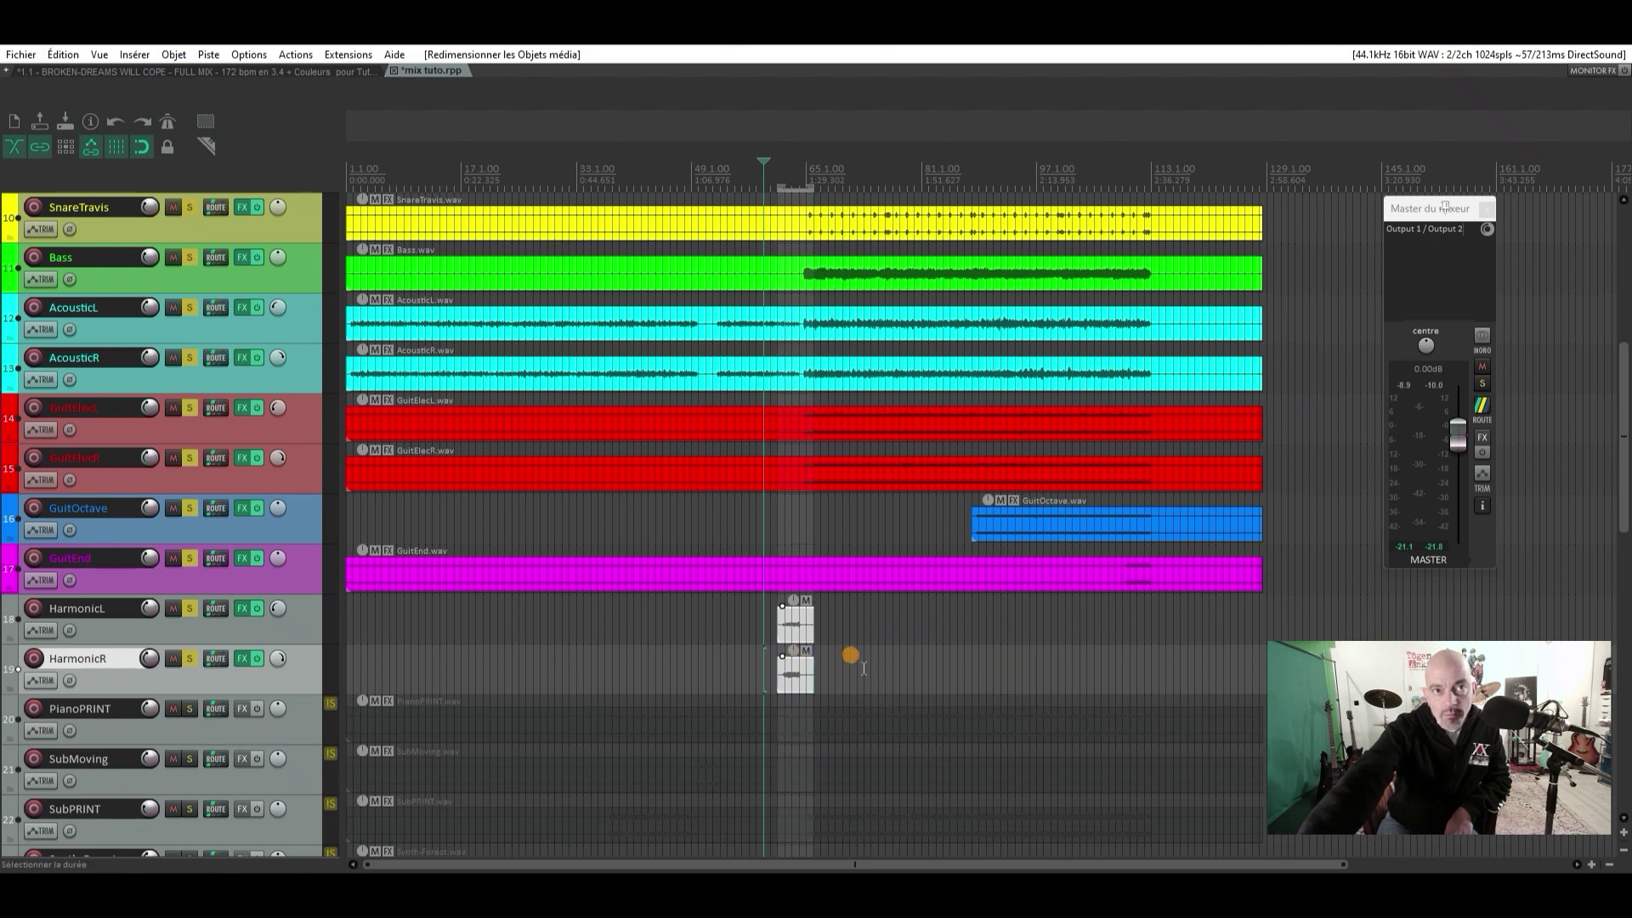
Shorten both harmonics items to end at bar 65, and add a fade-out and an S-curve fade-in
scroll(923, 646, up, 10)
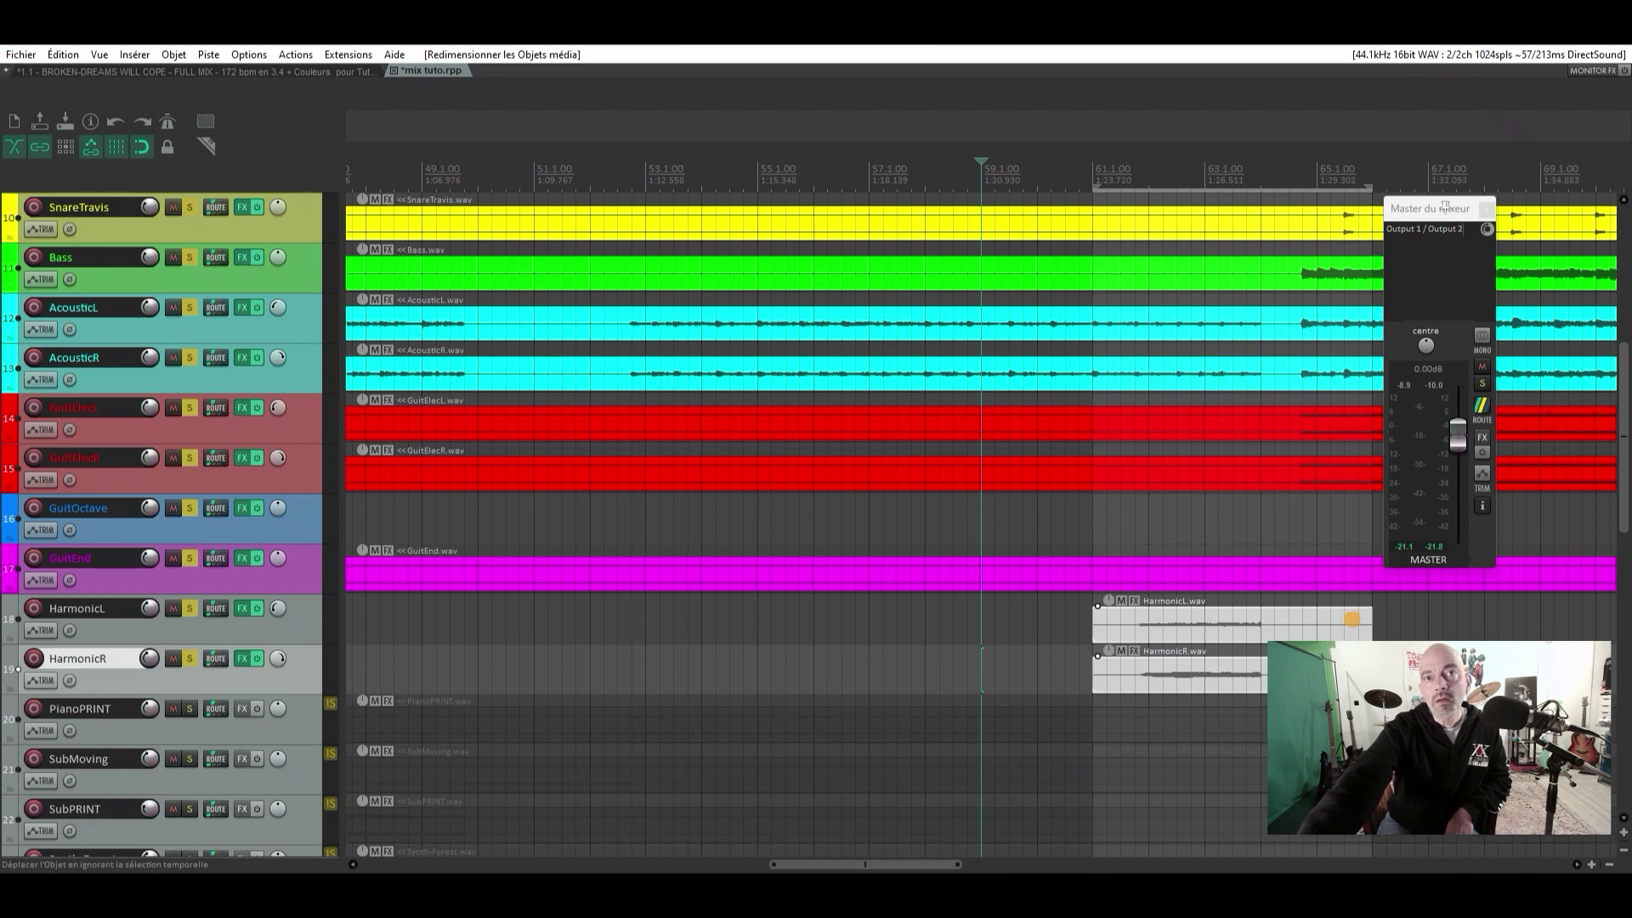
mouse_move(1358, 618)
mouse_down()
mouse_move(1306, 597)
mouse_move(1270, 633)
mouse_up()
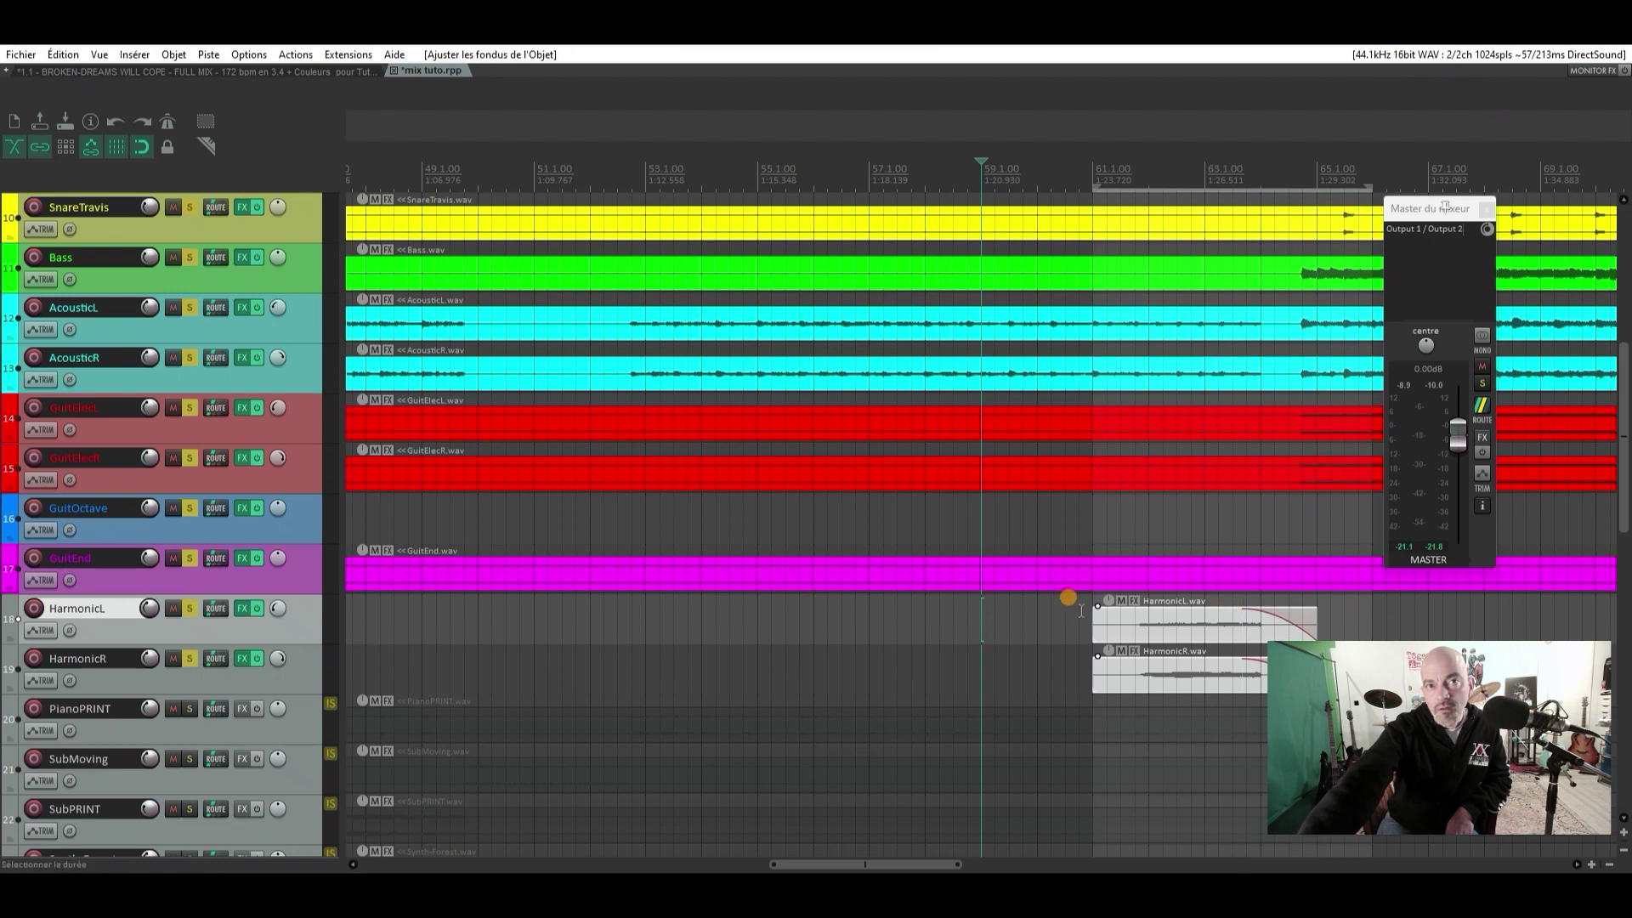
drag(1097, 607, 1183, 600)
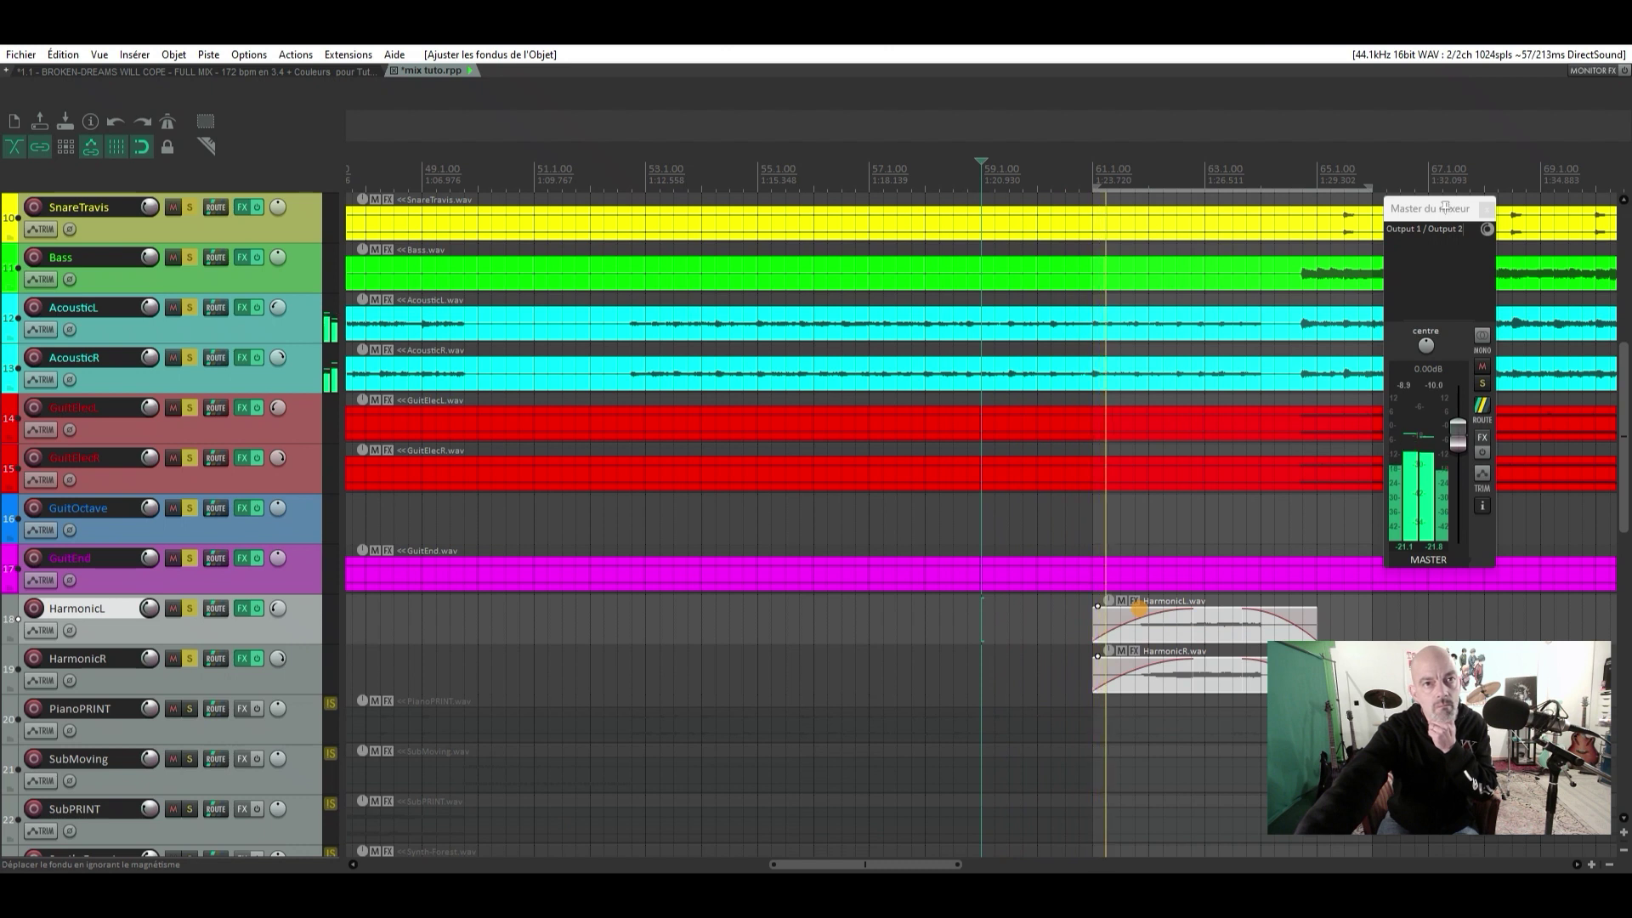
right_click(1137, 608)
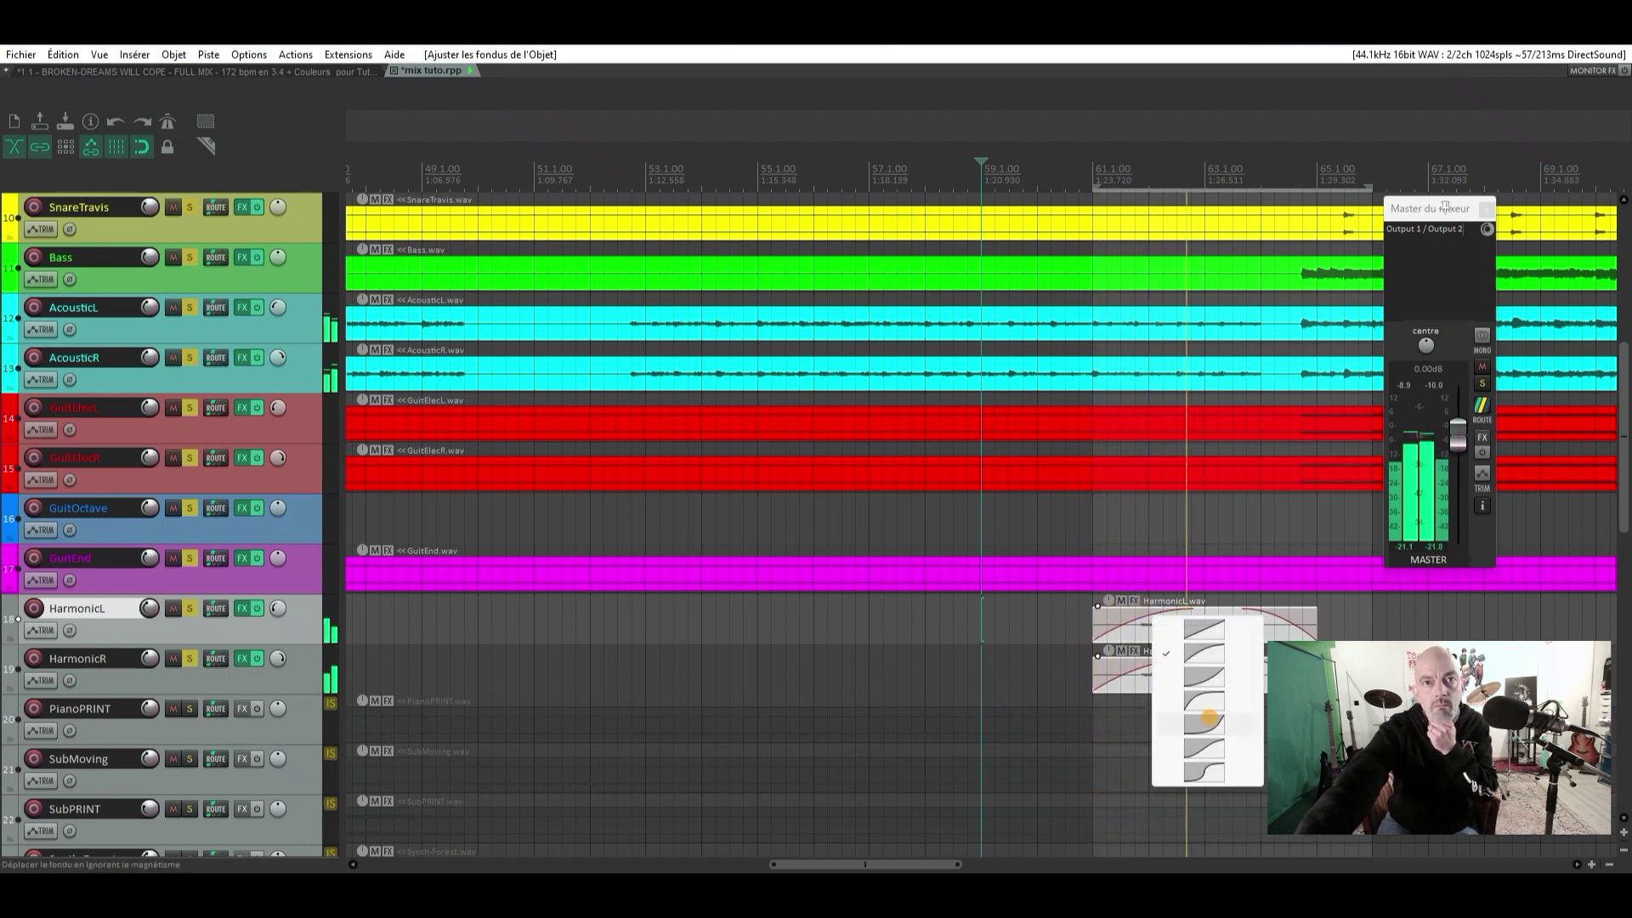
click(1181, 748)
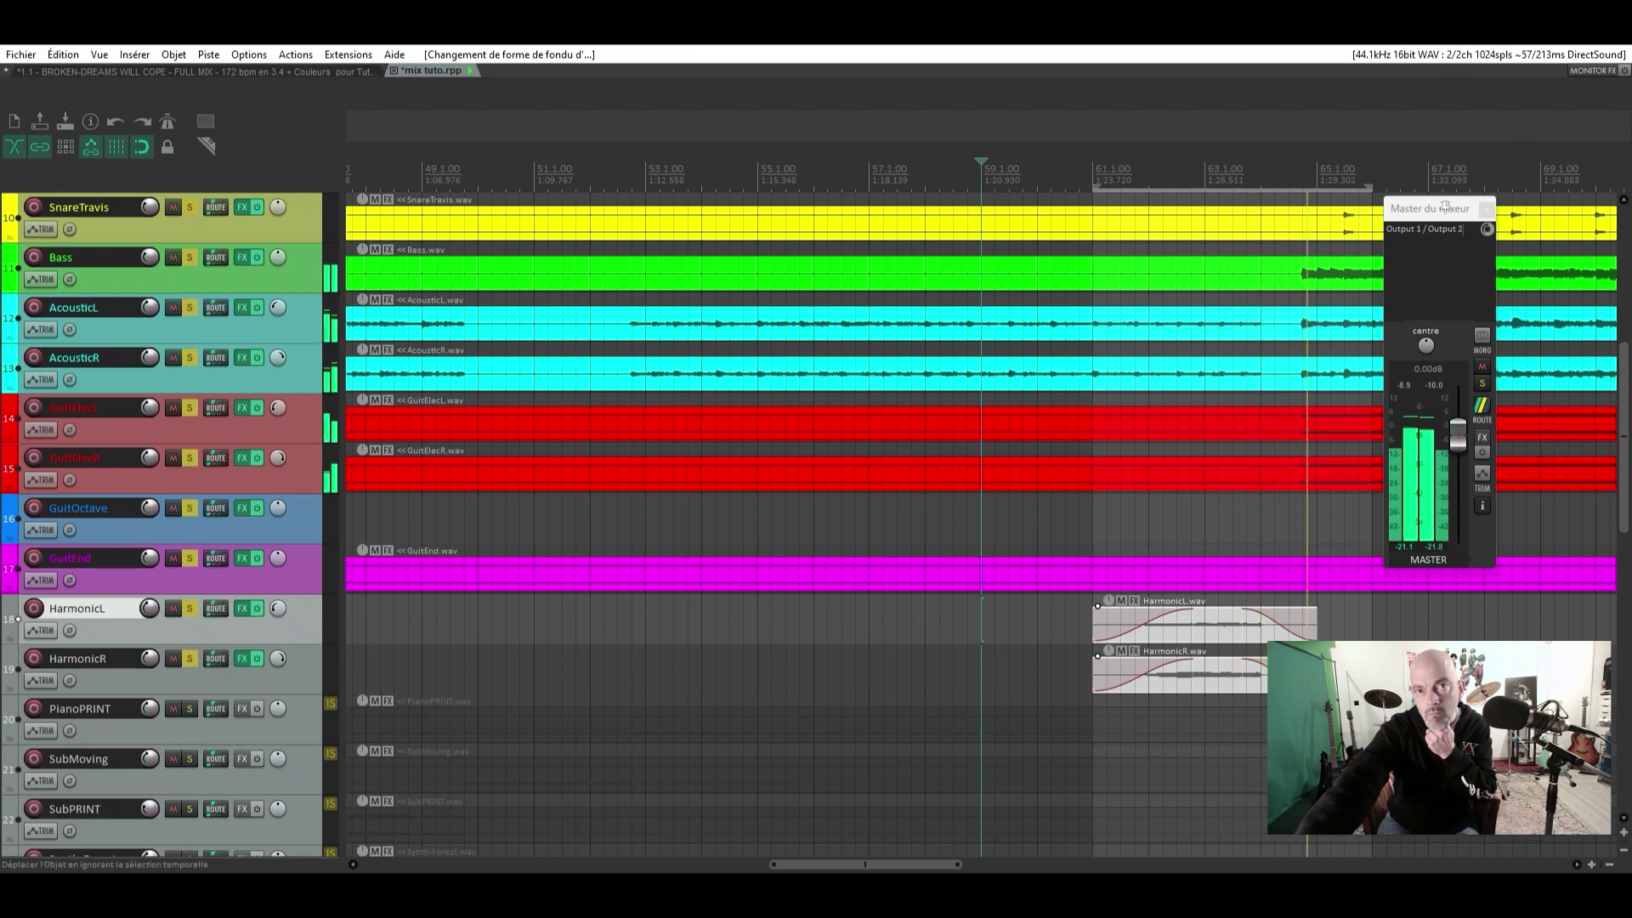
Shorten both harmonics items to end at 64.3.00 and adjust their fade-outs to a steeper curve
drag(1316, 672, 1288, 671)
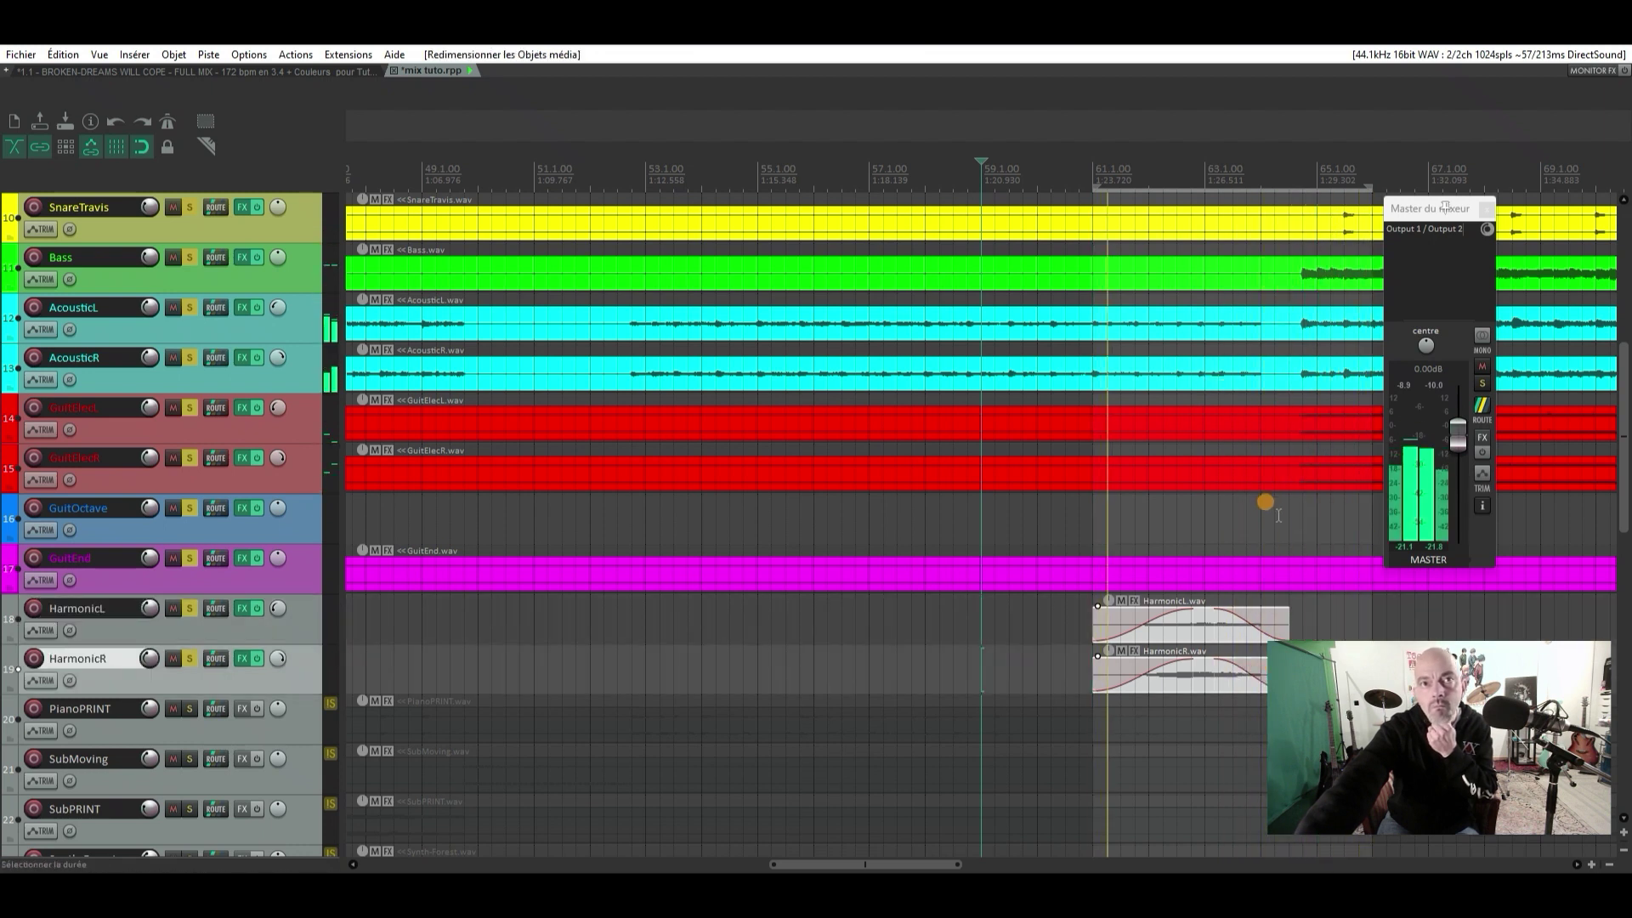
drag(1233, 621, 1243, 621)
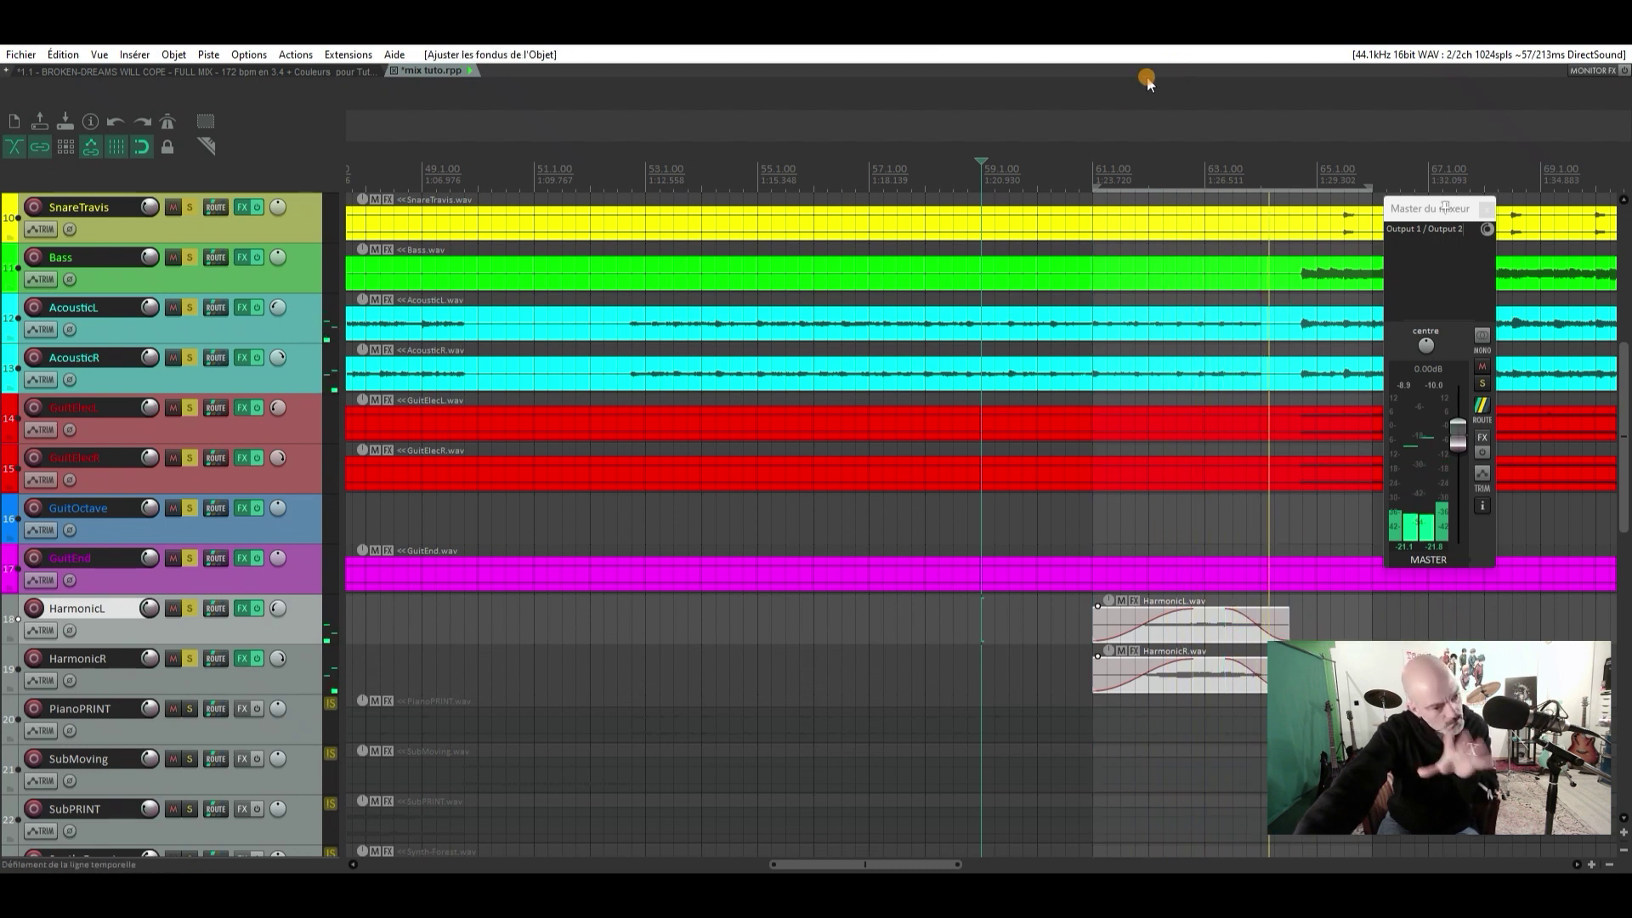
click(1248, 673)
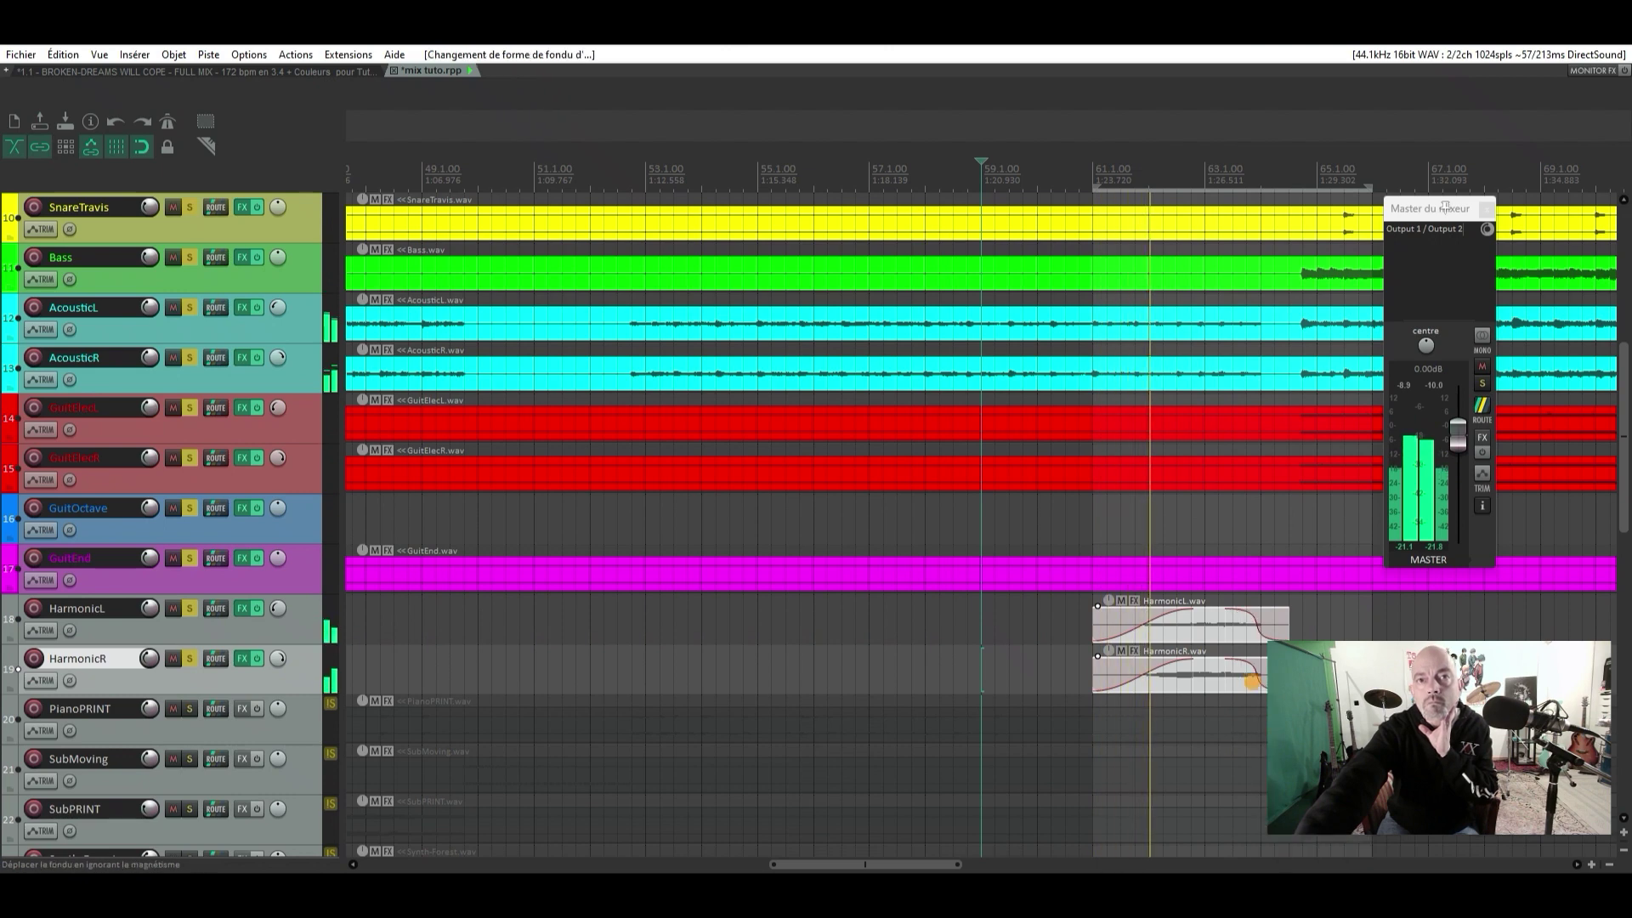
Clear the item selection and change the shape of the HarmonicL item's fade-out
click(1257, 625)
right_click(1257, 625)
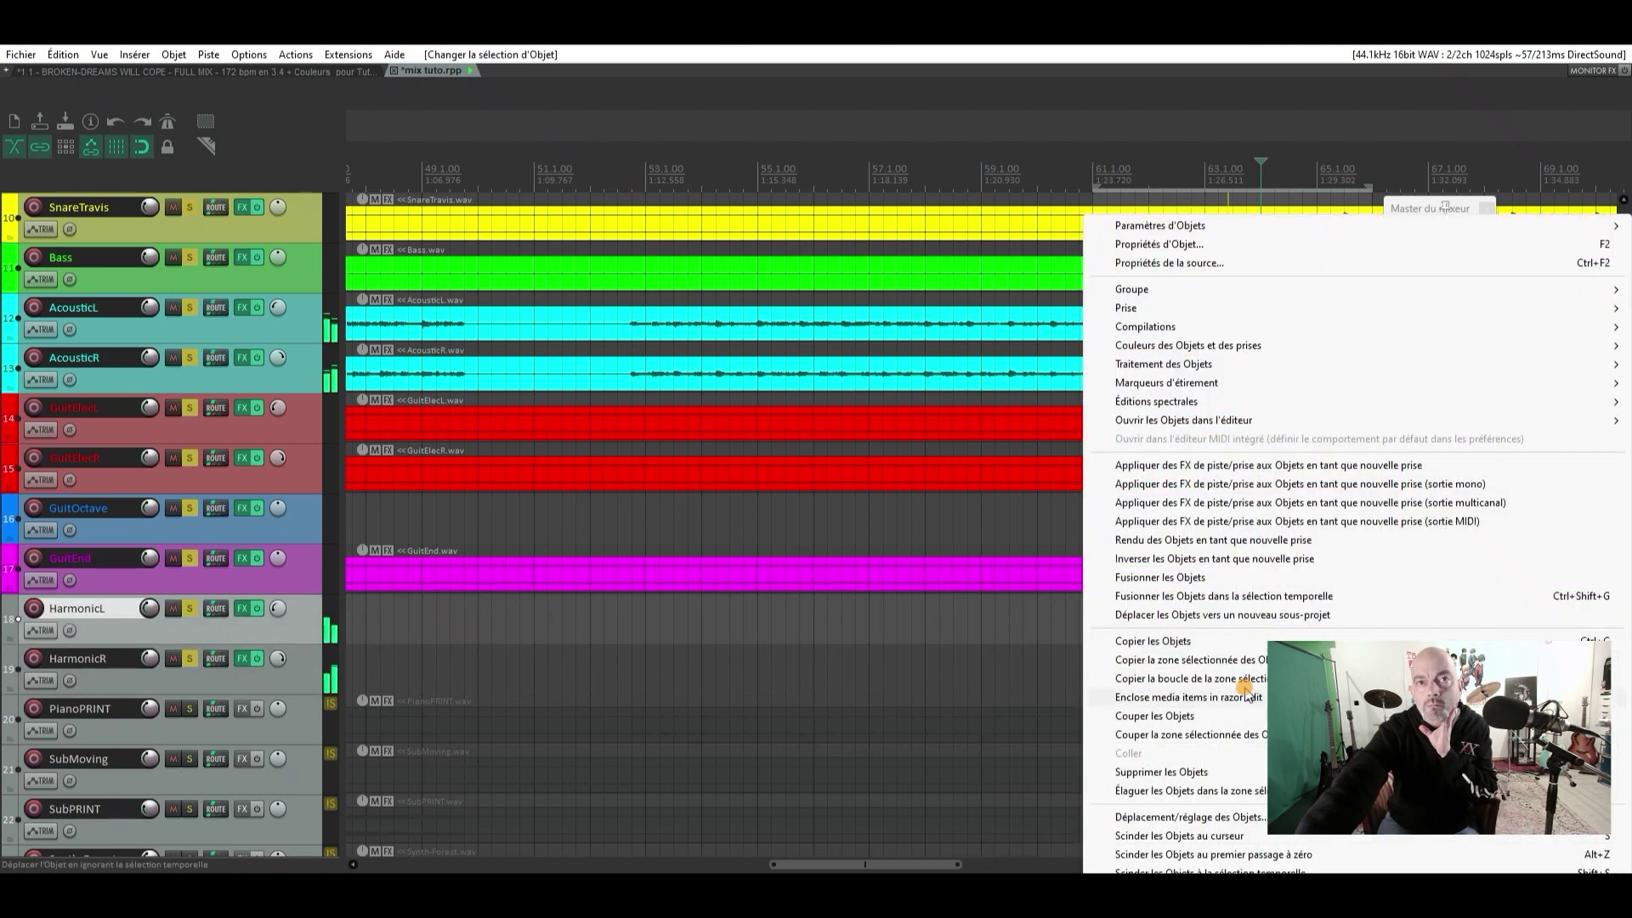
click(1009, 527)
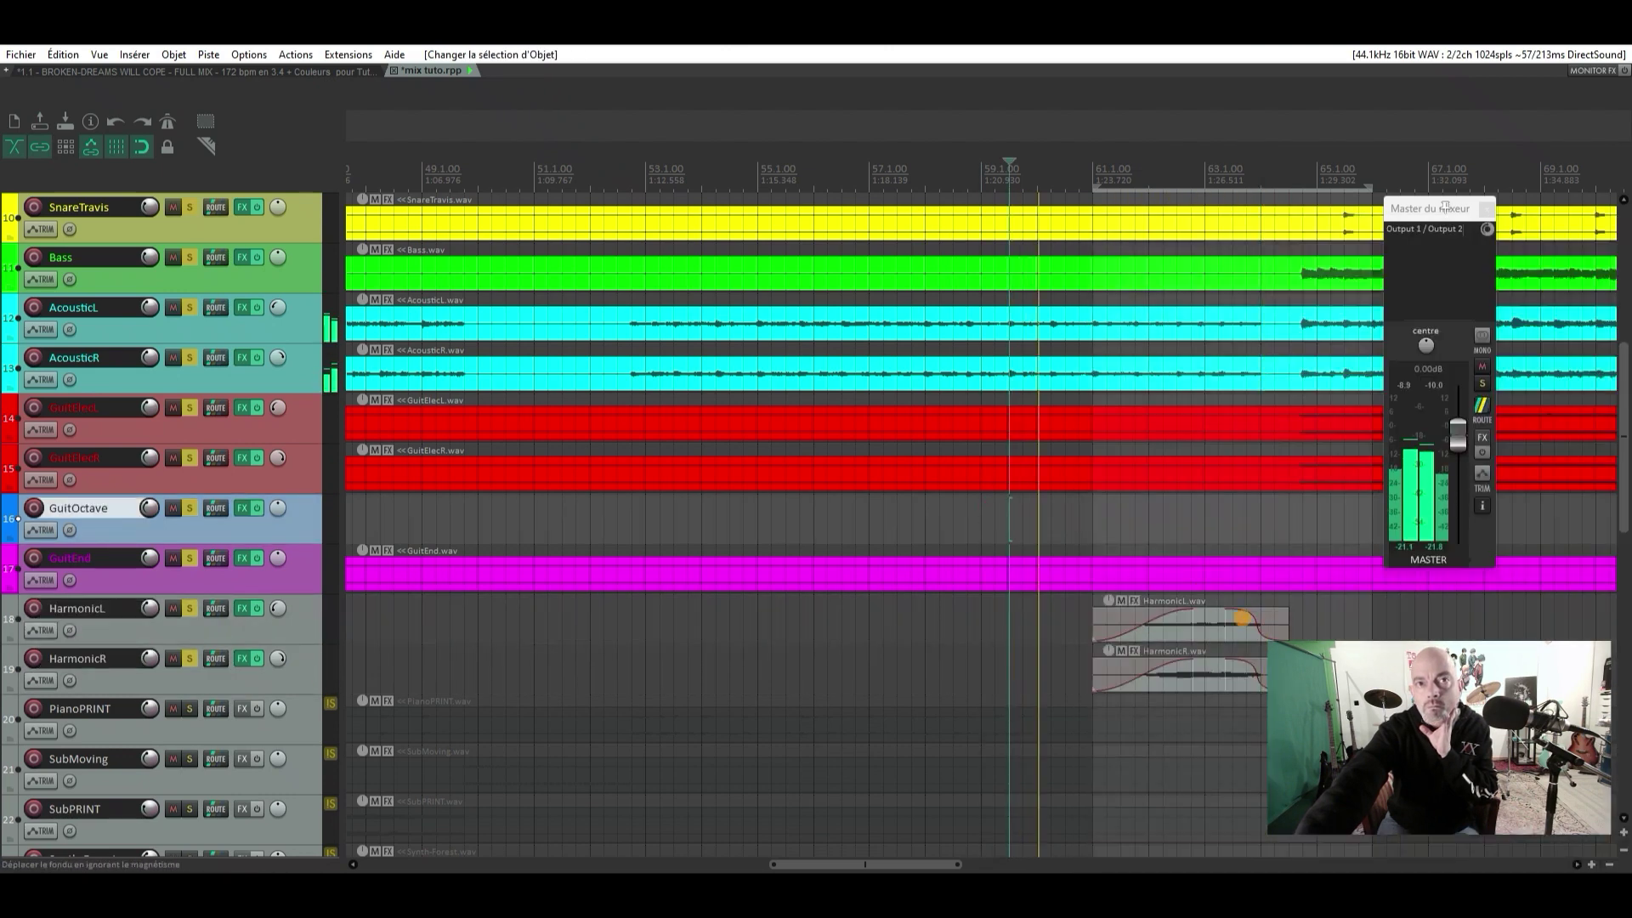
click(1301, 672)
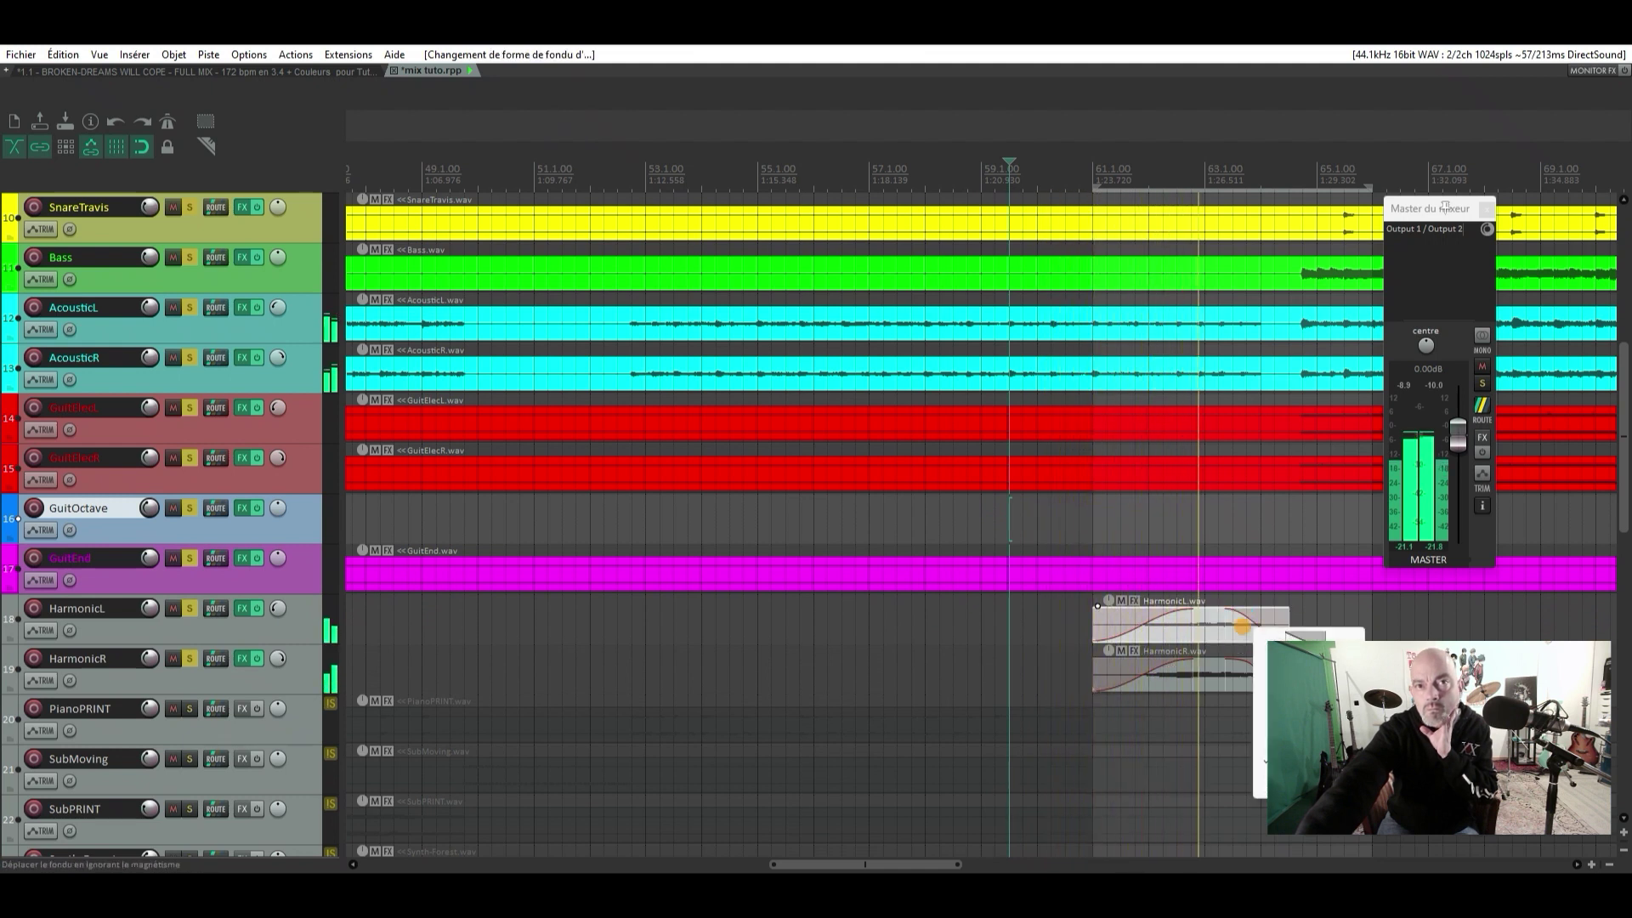
Zoom in on the harmonics and lengthen the HarmonicL item's fade-out so that it starts slightly earlier
click(1176, 175)
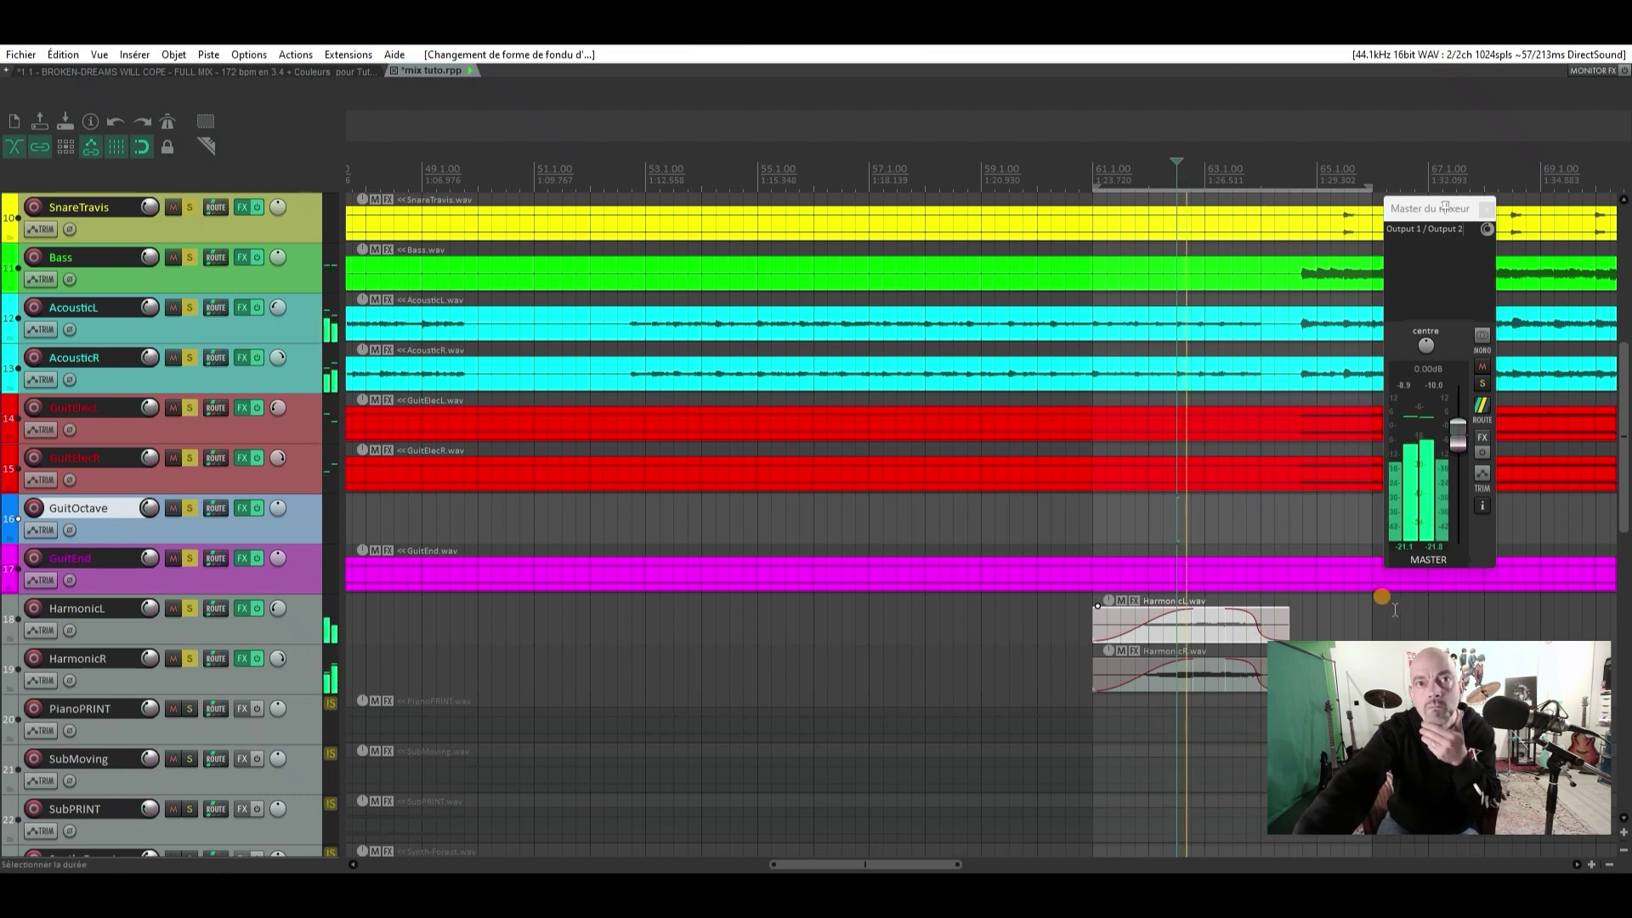
scroll(1234, 724, down, 2)
scroll(1234, 724, up, 5)
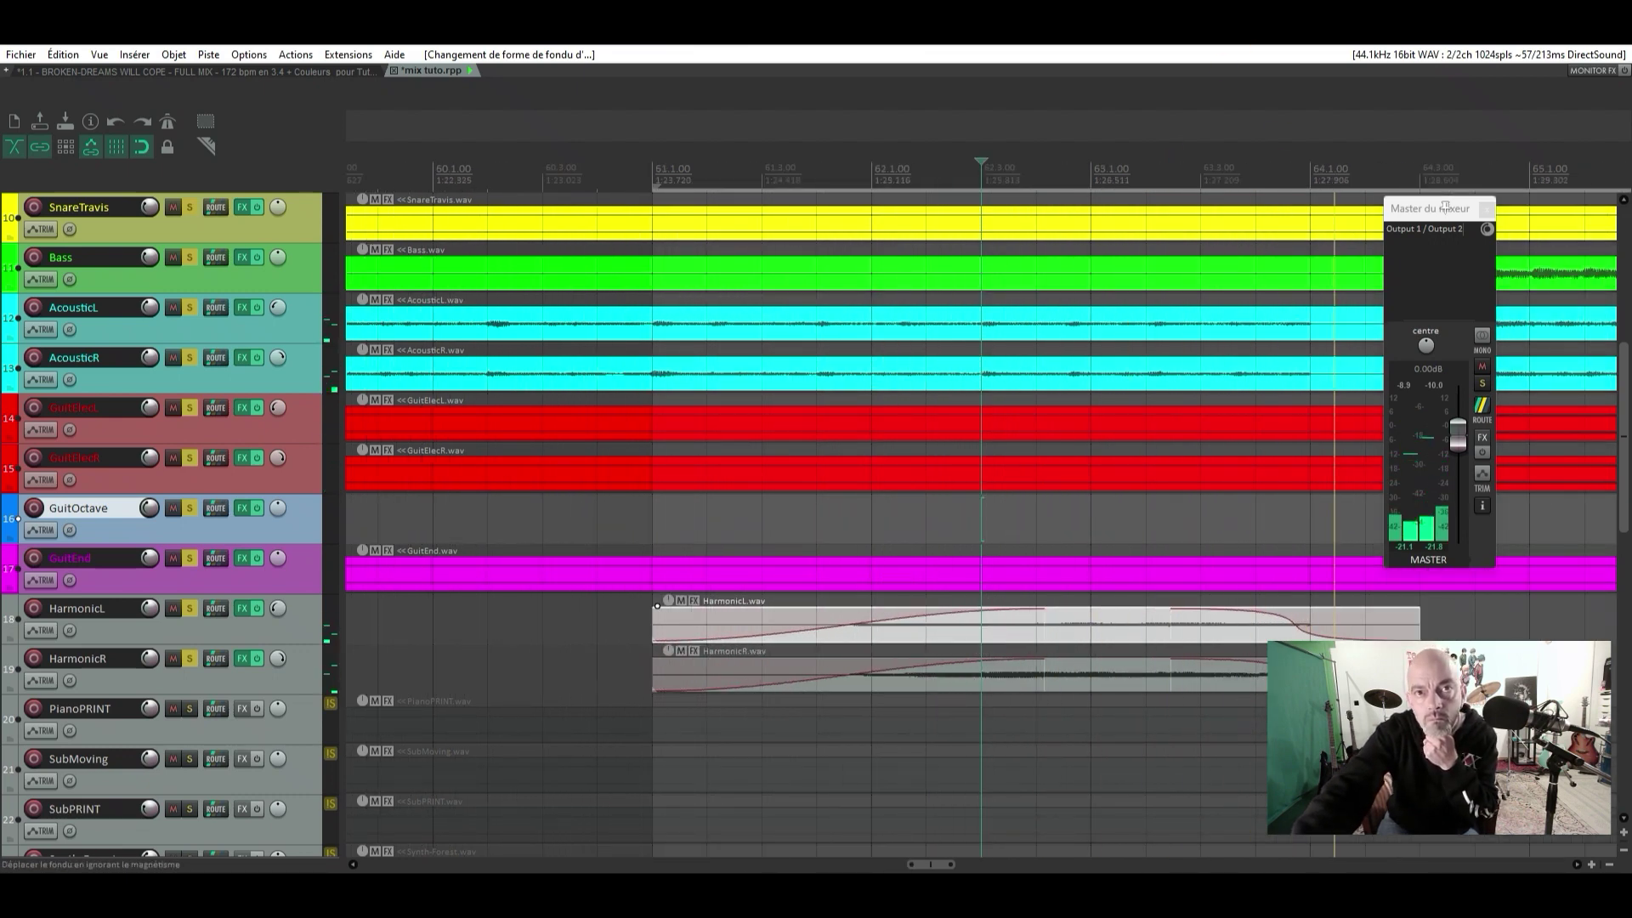
click(1215, 672)
drag(1407, 671, 1492, 671)
click(1339, 629)
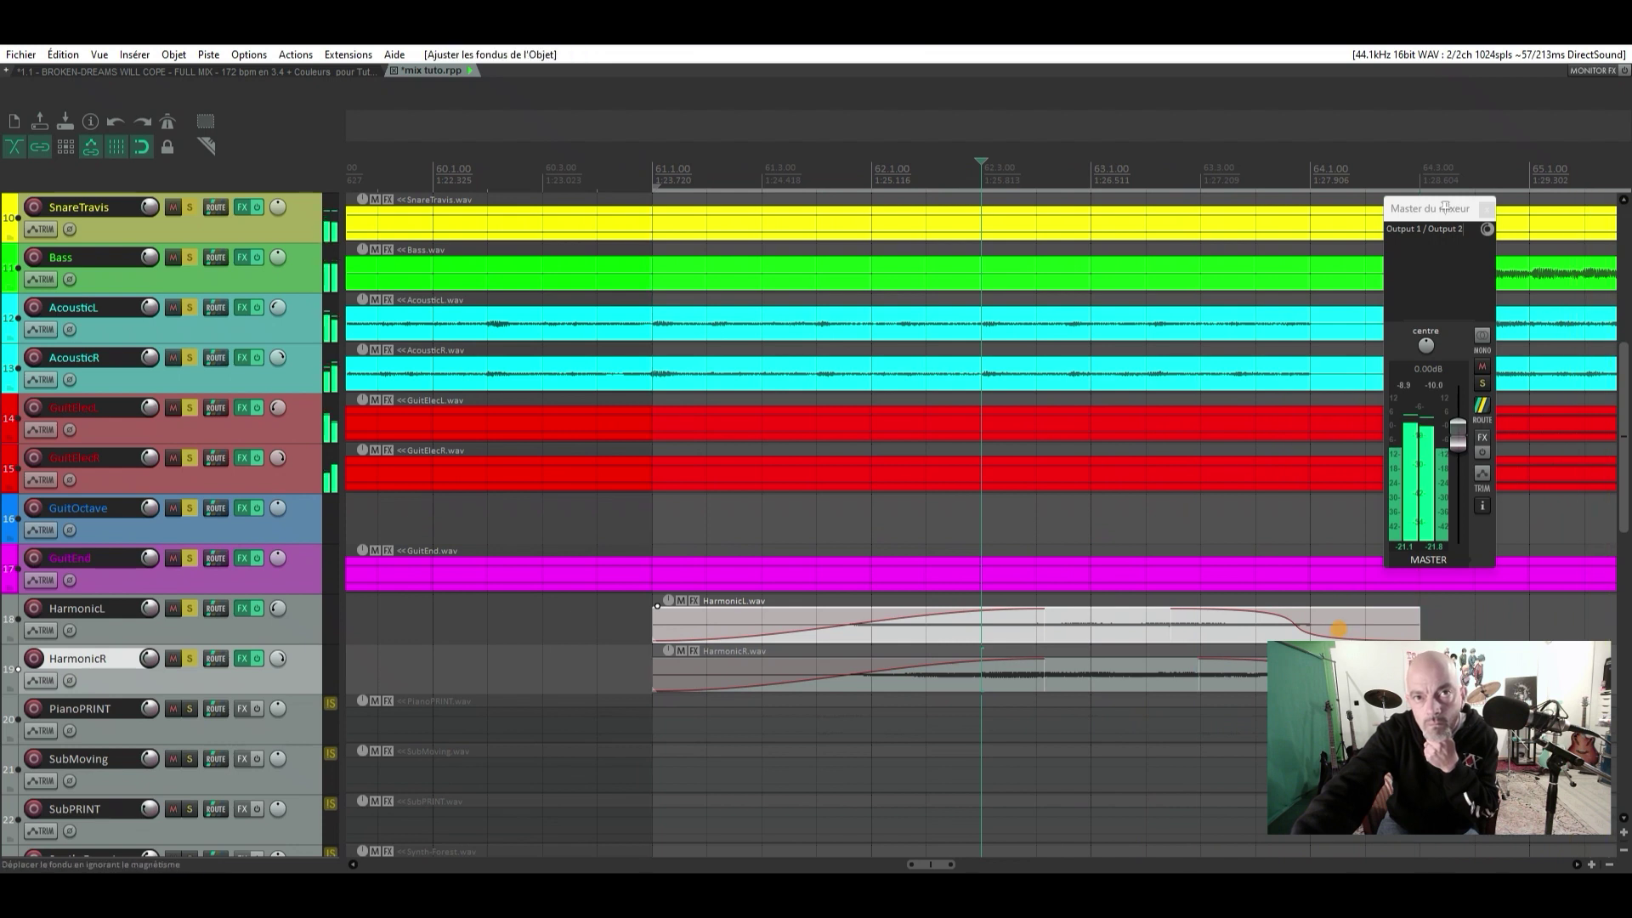
drag(1334, 627, 1309, 629)
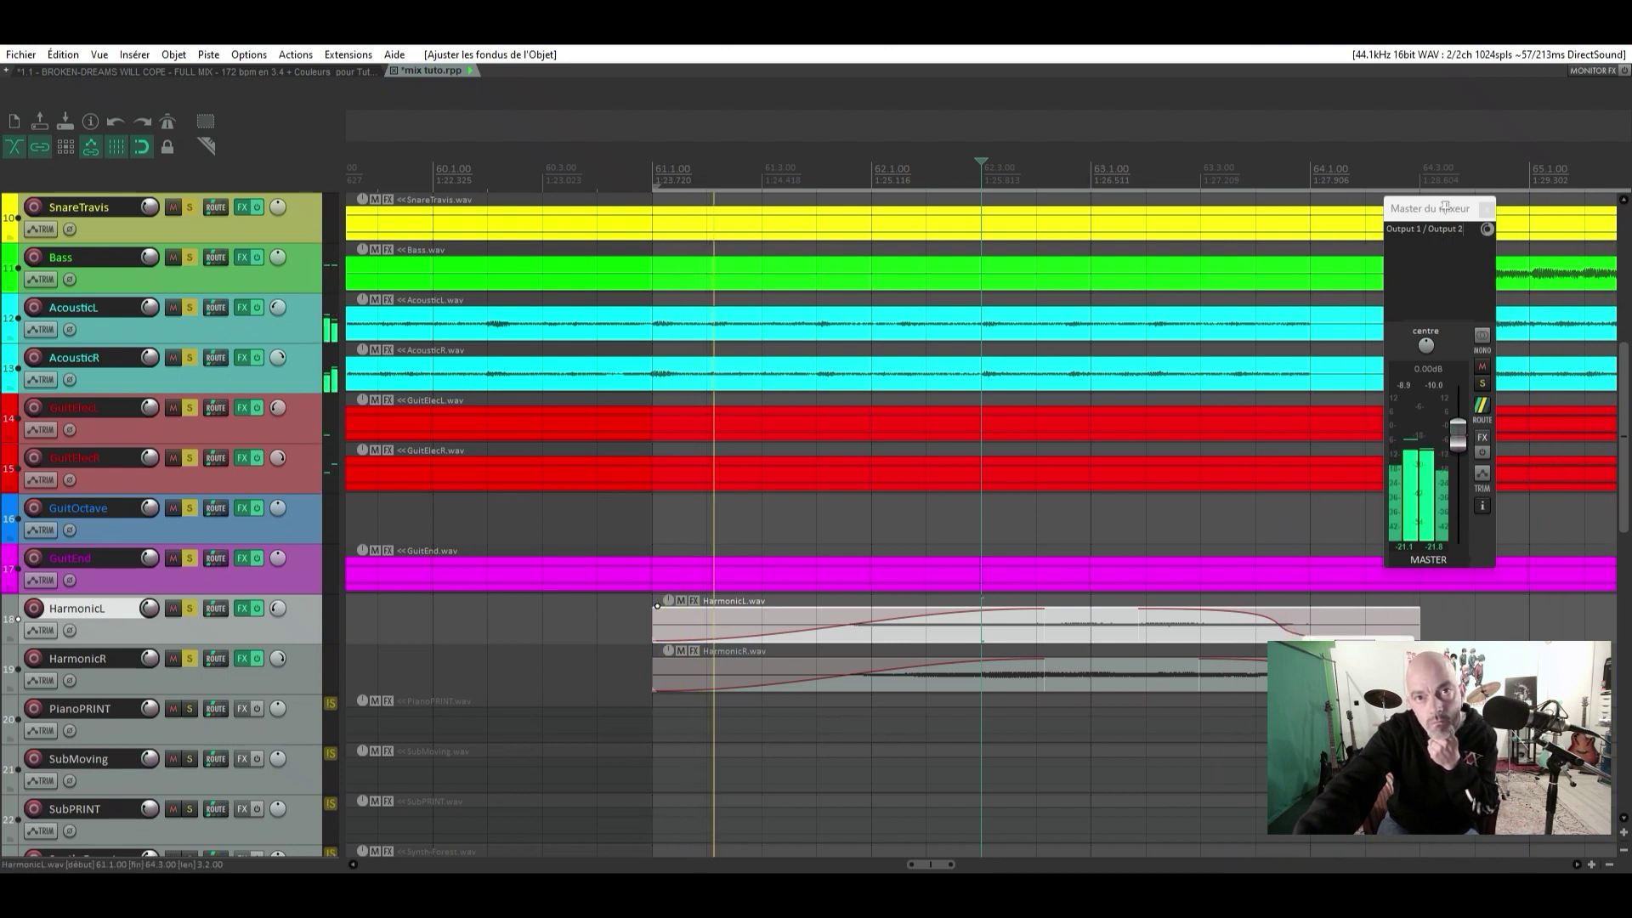
Change the HarmonicL item's fade-out to an S-curve, shorten it to start just before 63.3.00, and audition it
click(1358, 633)
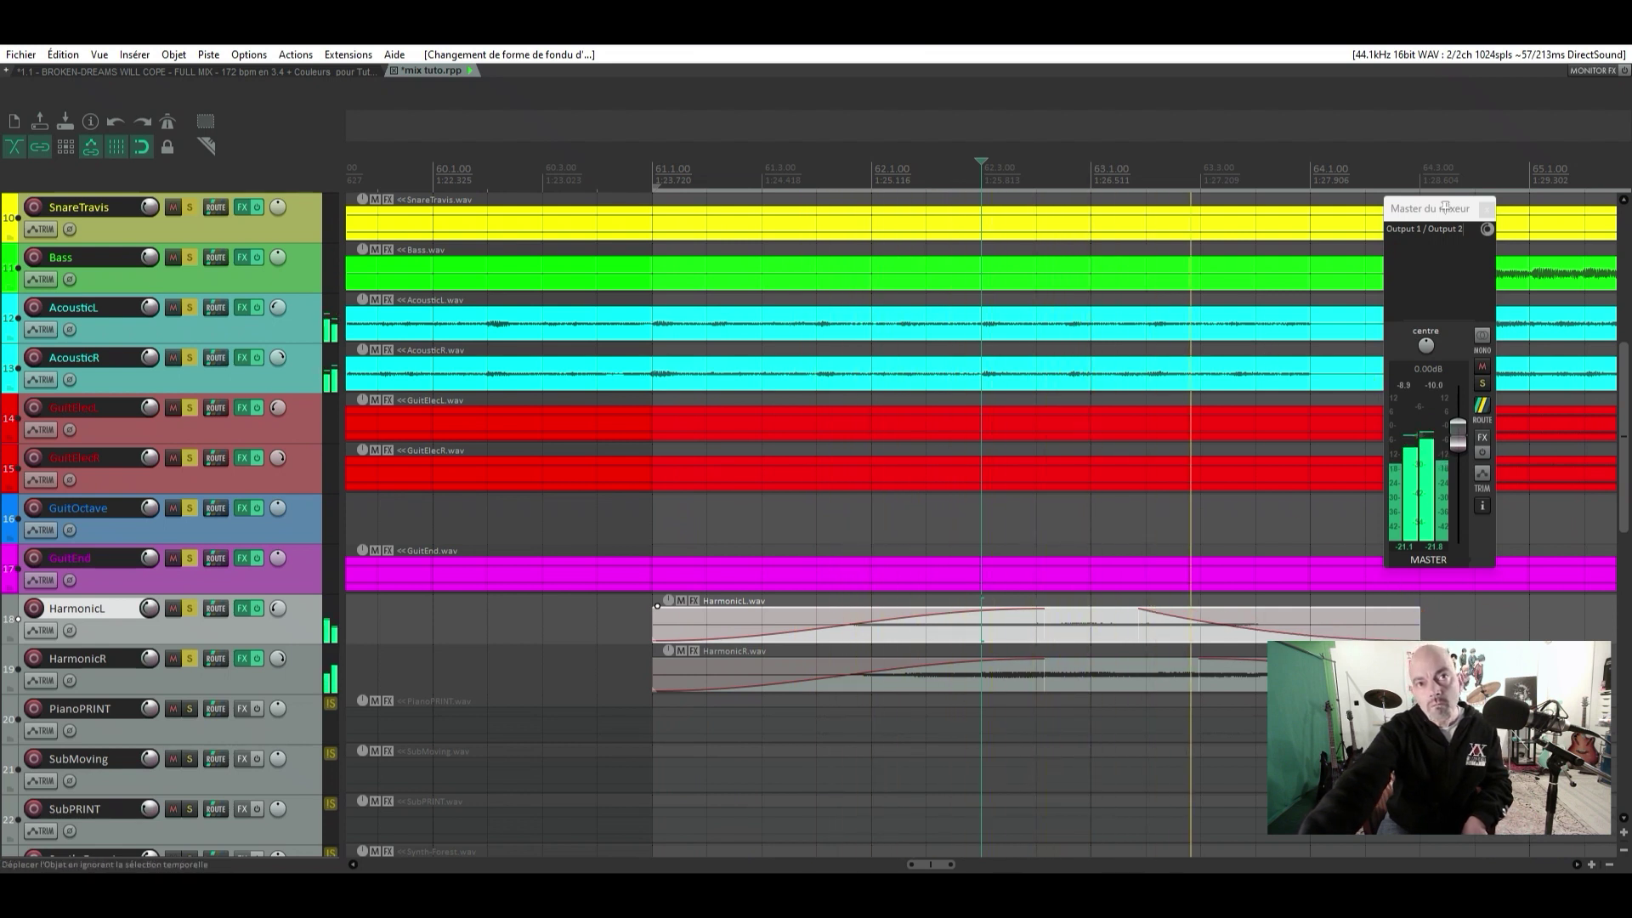
drag(1253, 618, 1301, 611)
click(1146, 168)
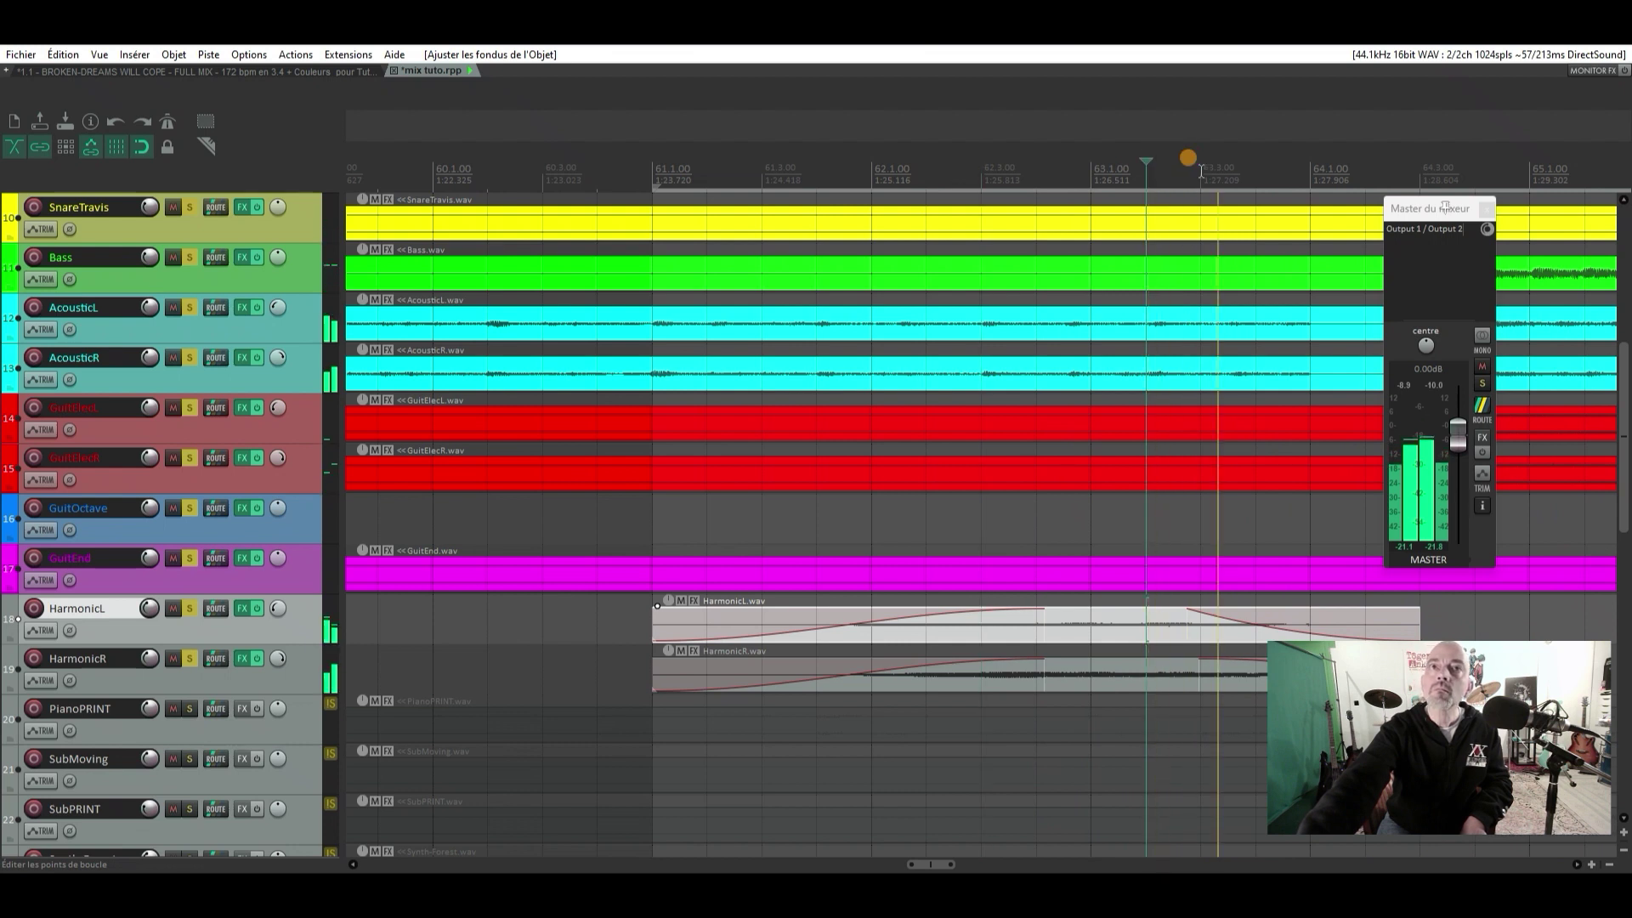
click(1145, 159)
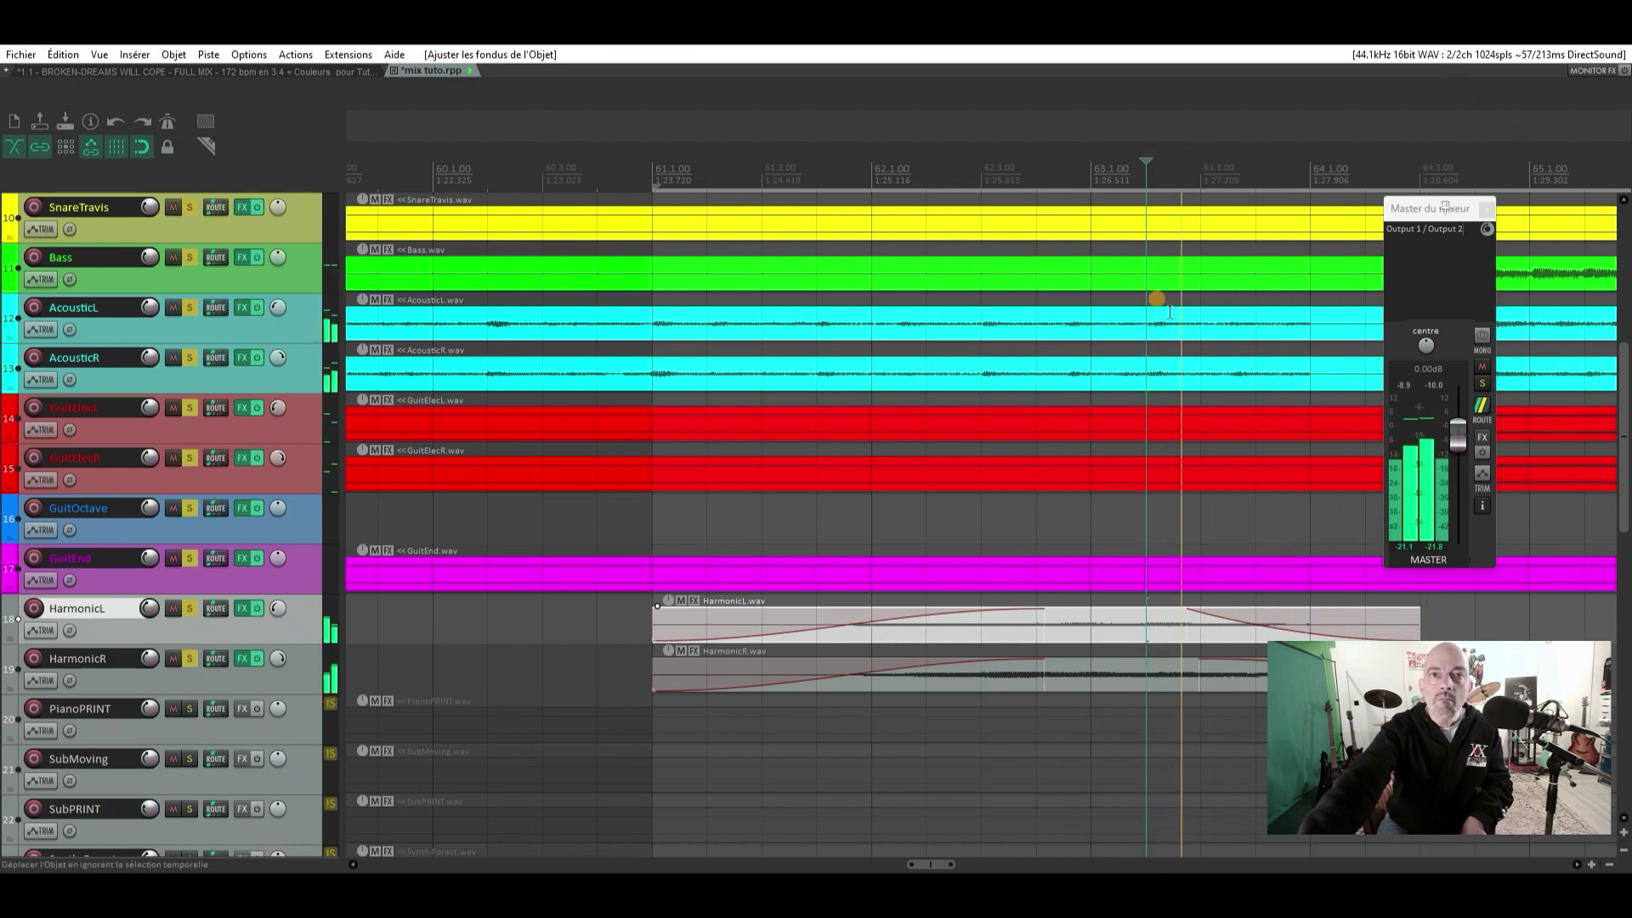
Shorten both harmonics items to end at 64.2.00, start the fade-out just after 63.3.00, and audition the transition
drag(1400, 599, 1371, 609)
click(1091, 177)
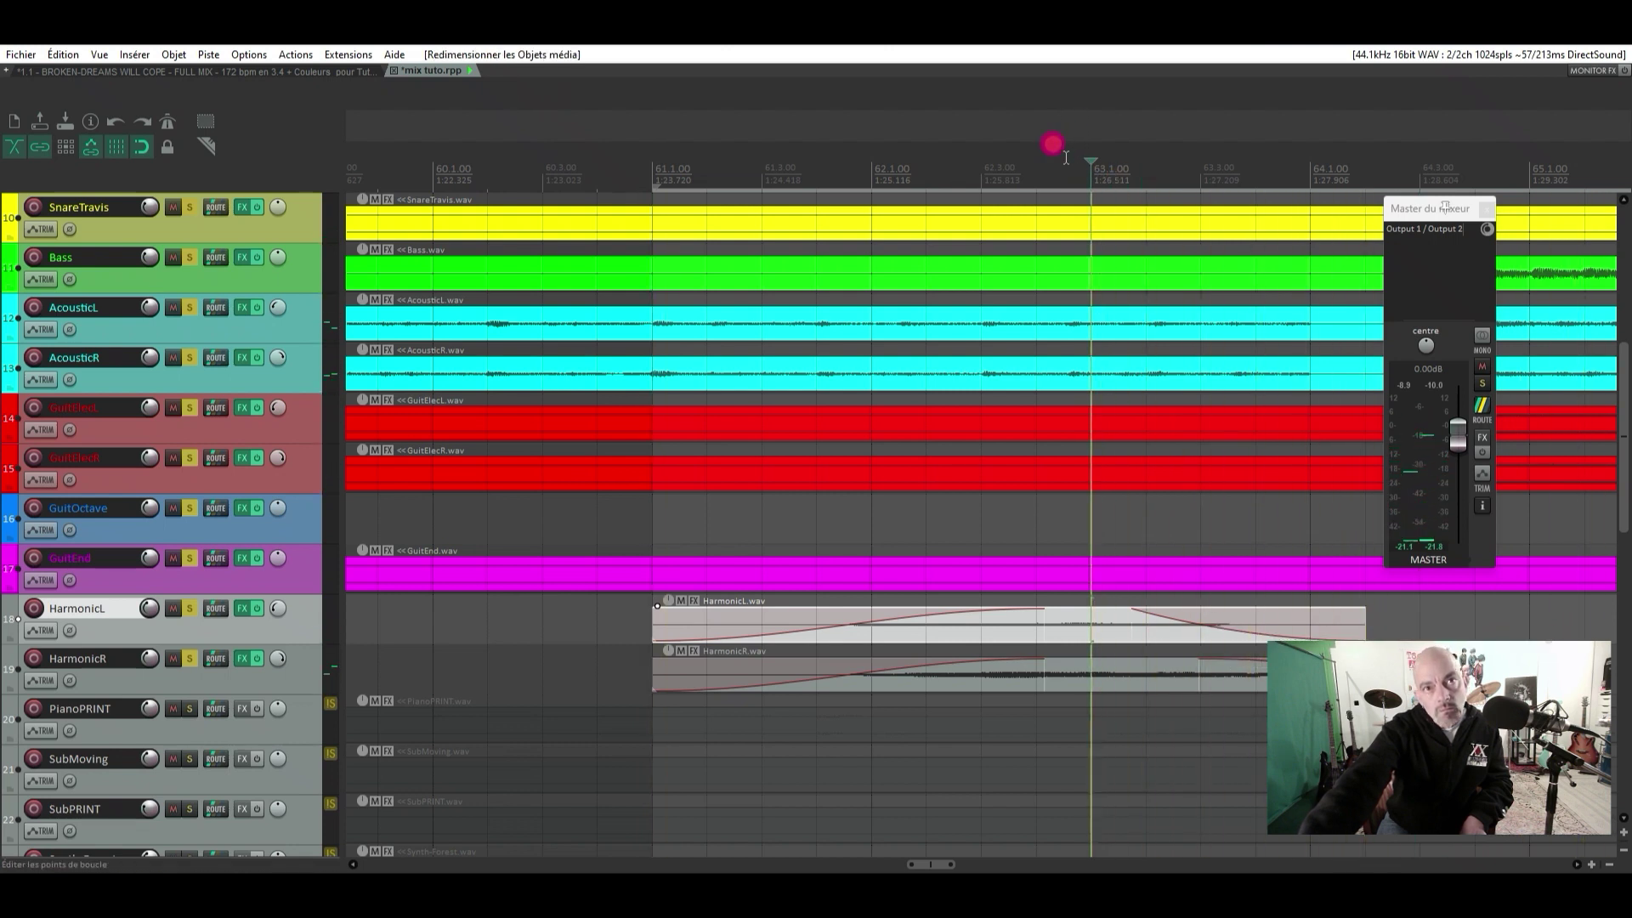
drag(1249, 634, 1287, 628)
click(1138, 177)
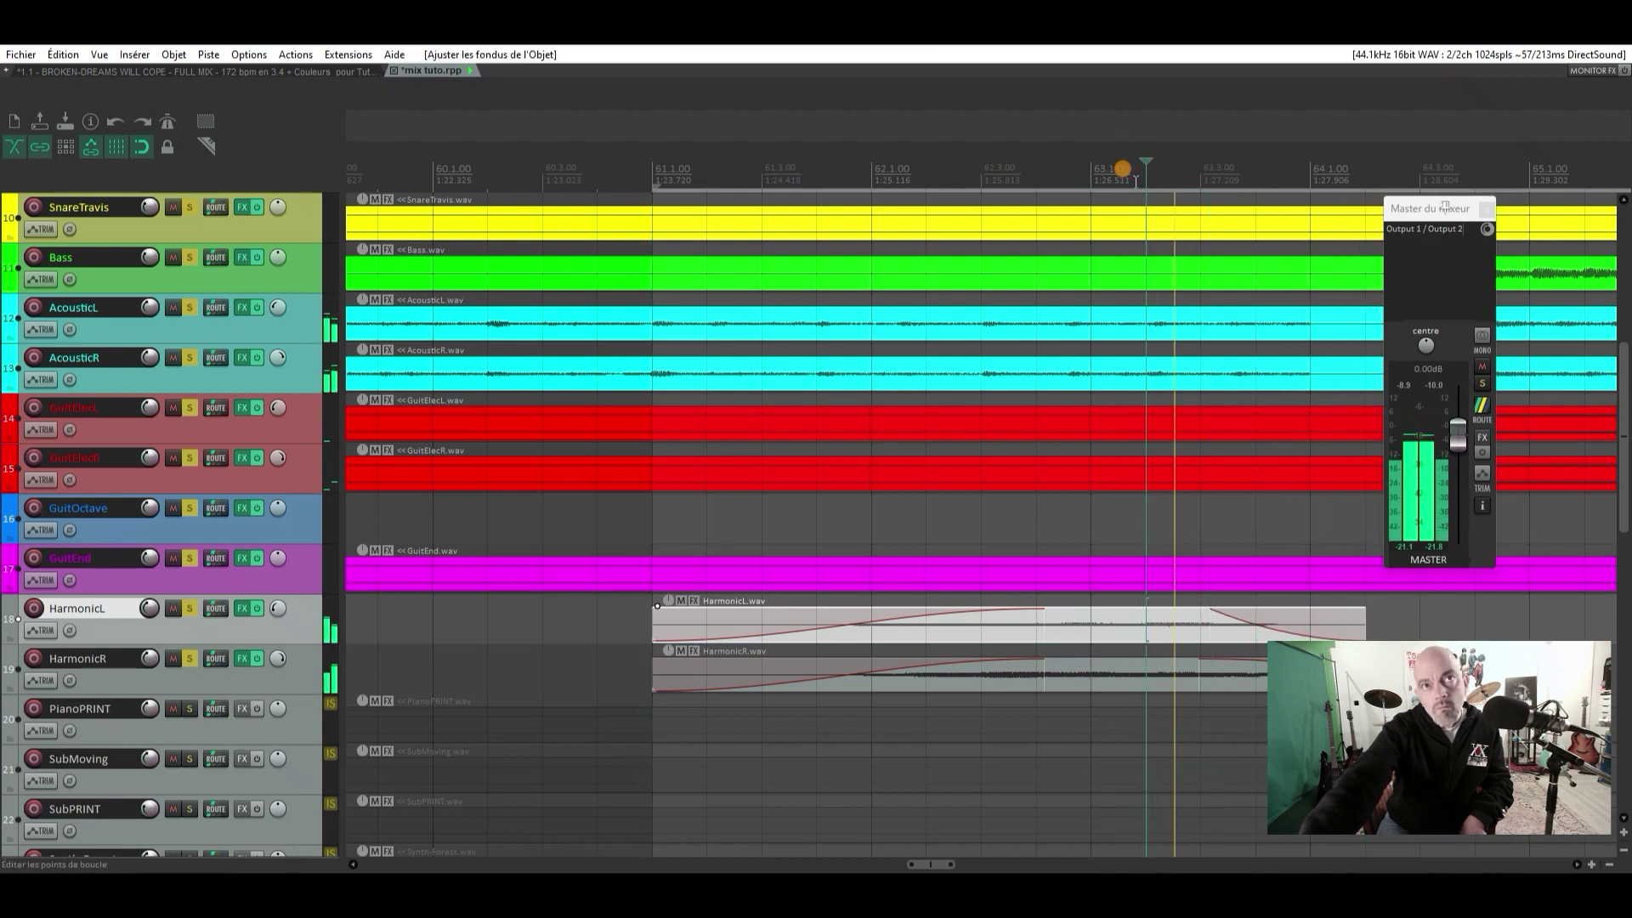
click(1124, 177)
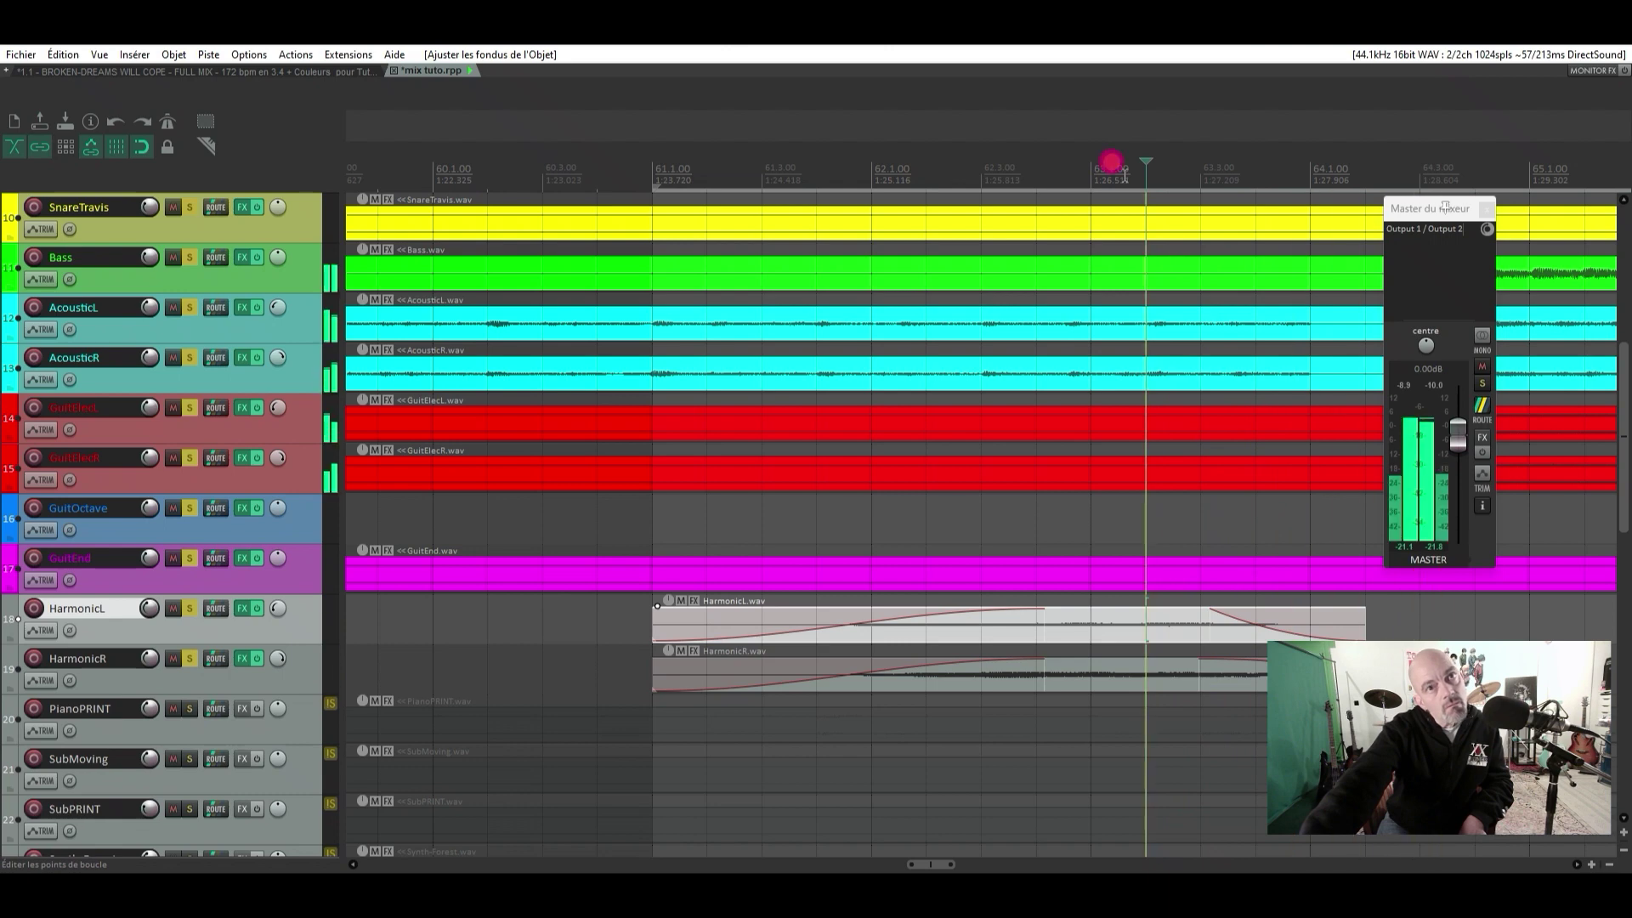
scroll(1153, 392, down, 10)
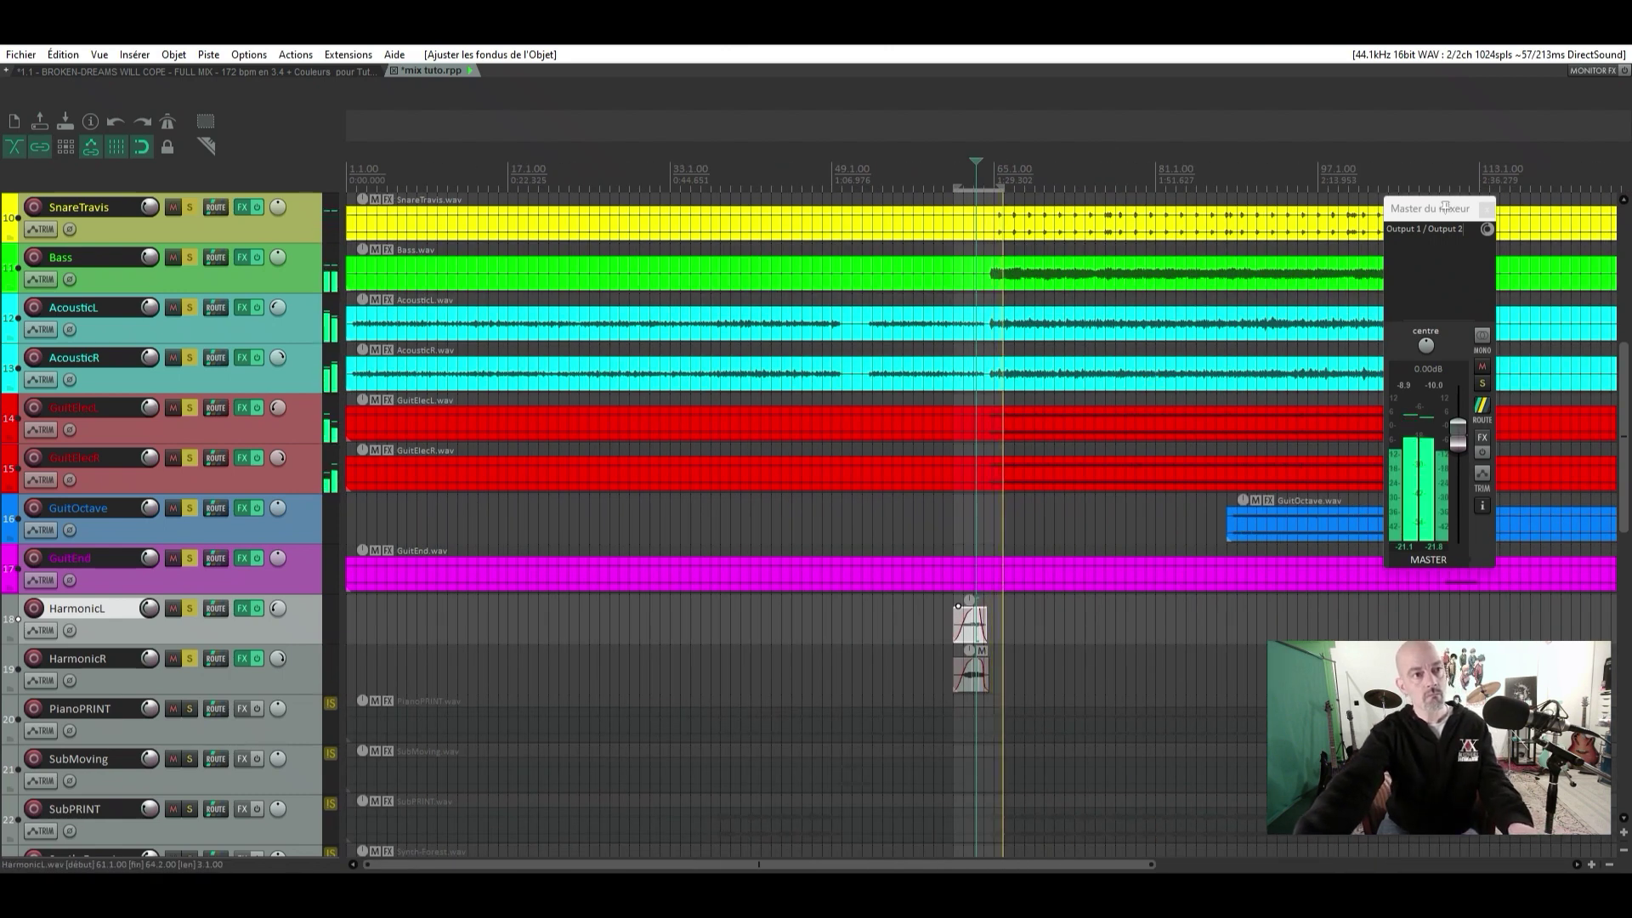
key(space)
Set the colour of the HarmonicL and HarmonicR tracks to orange
click(1001, 566)
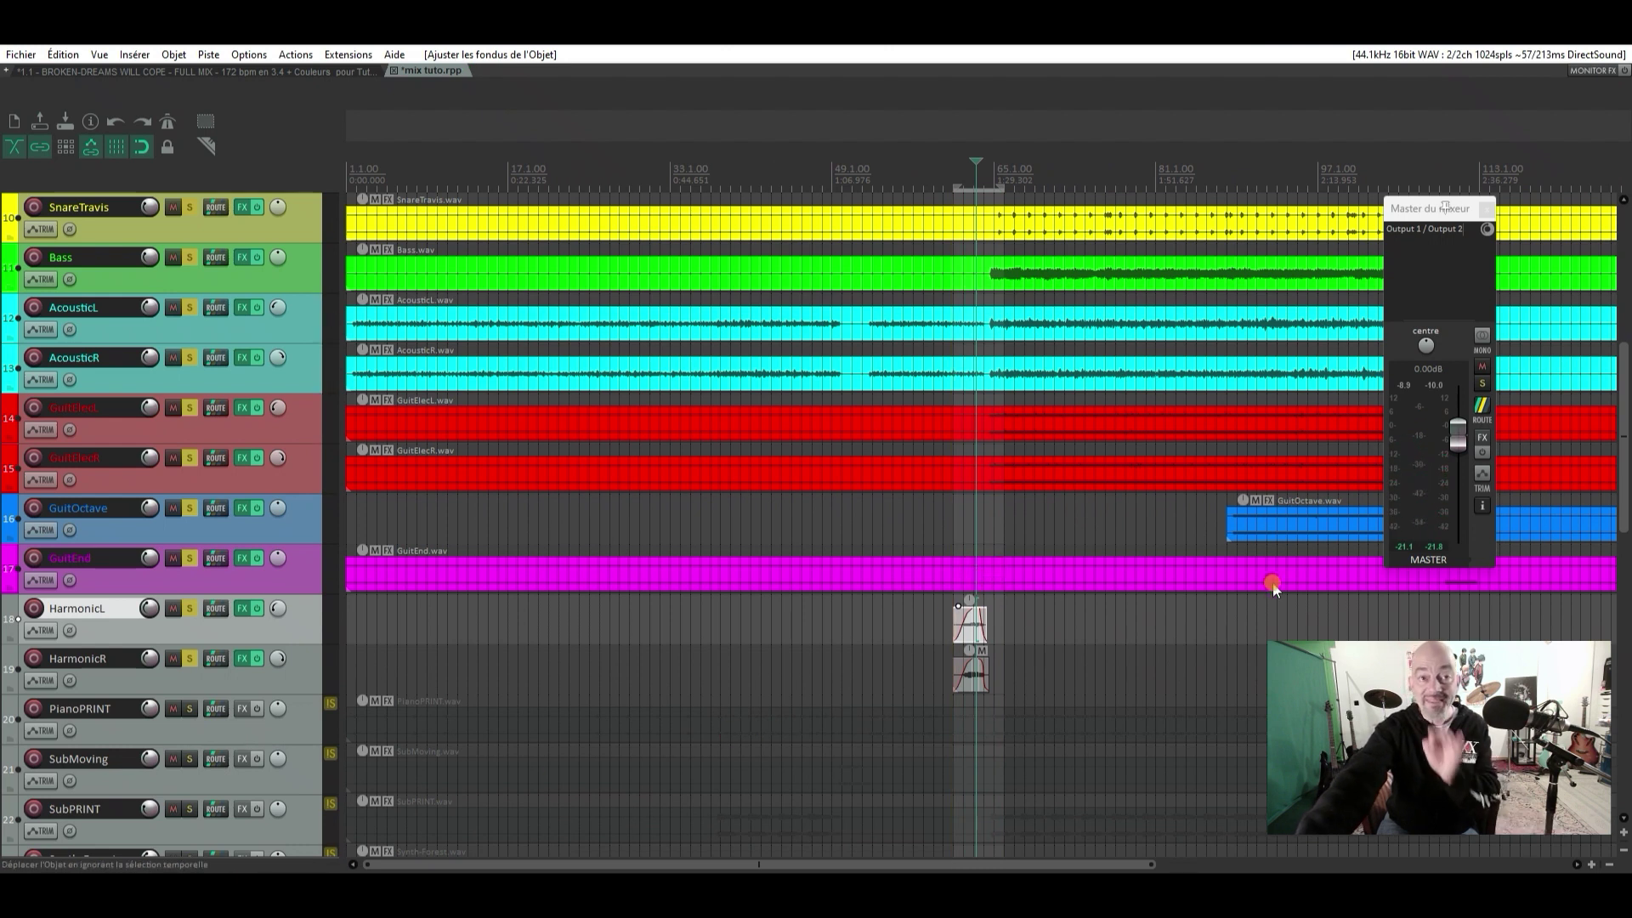
ctrl+click(304, 669)
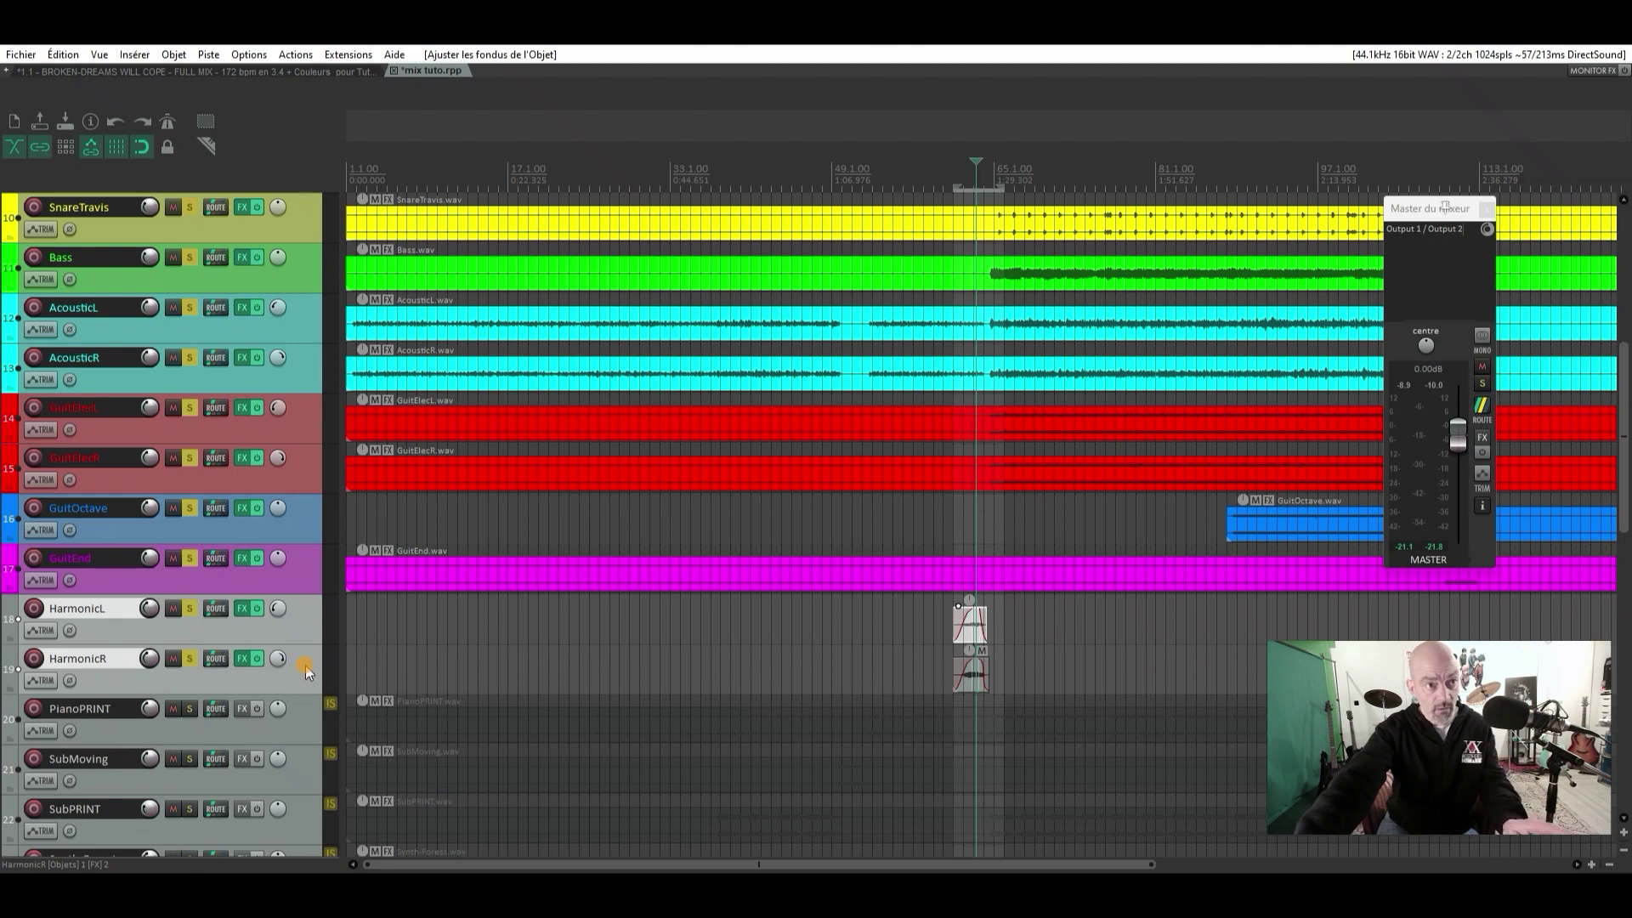
right_click(269, 631)
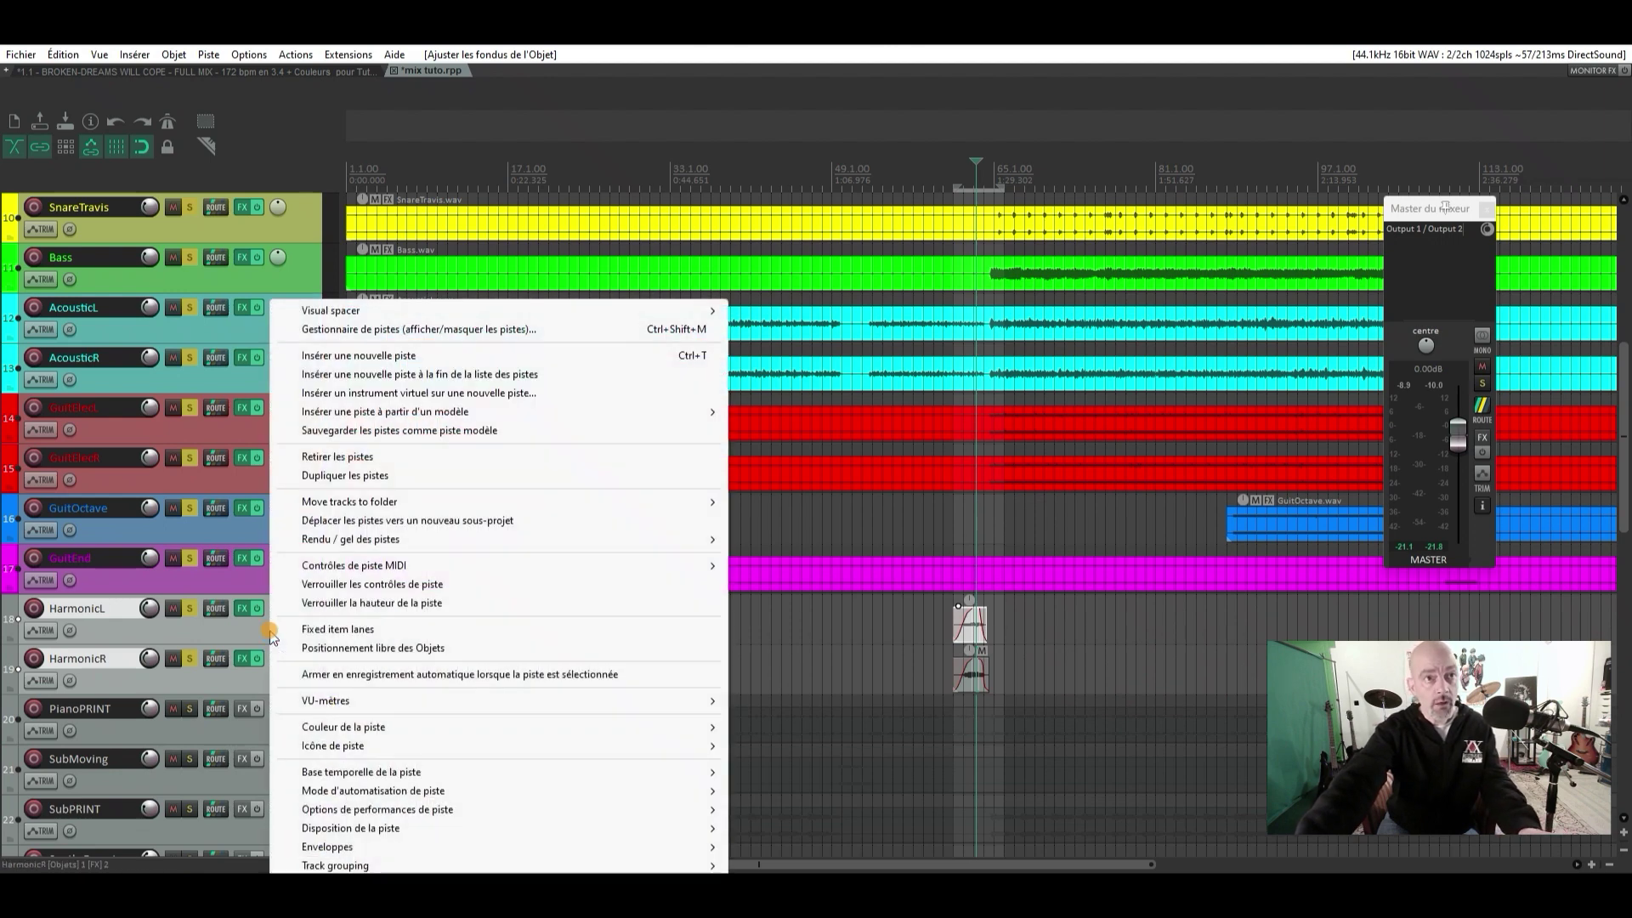
mouse_move(685, 735)
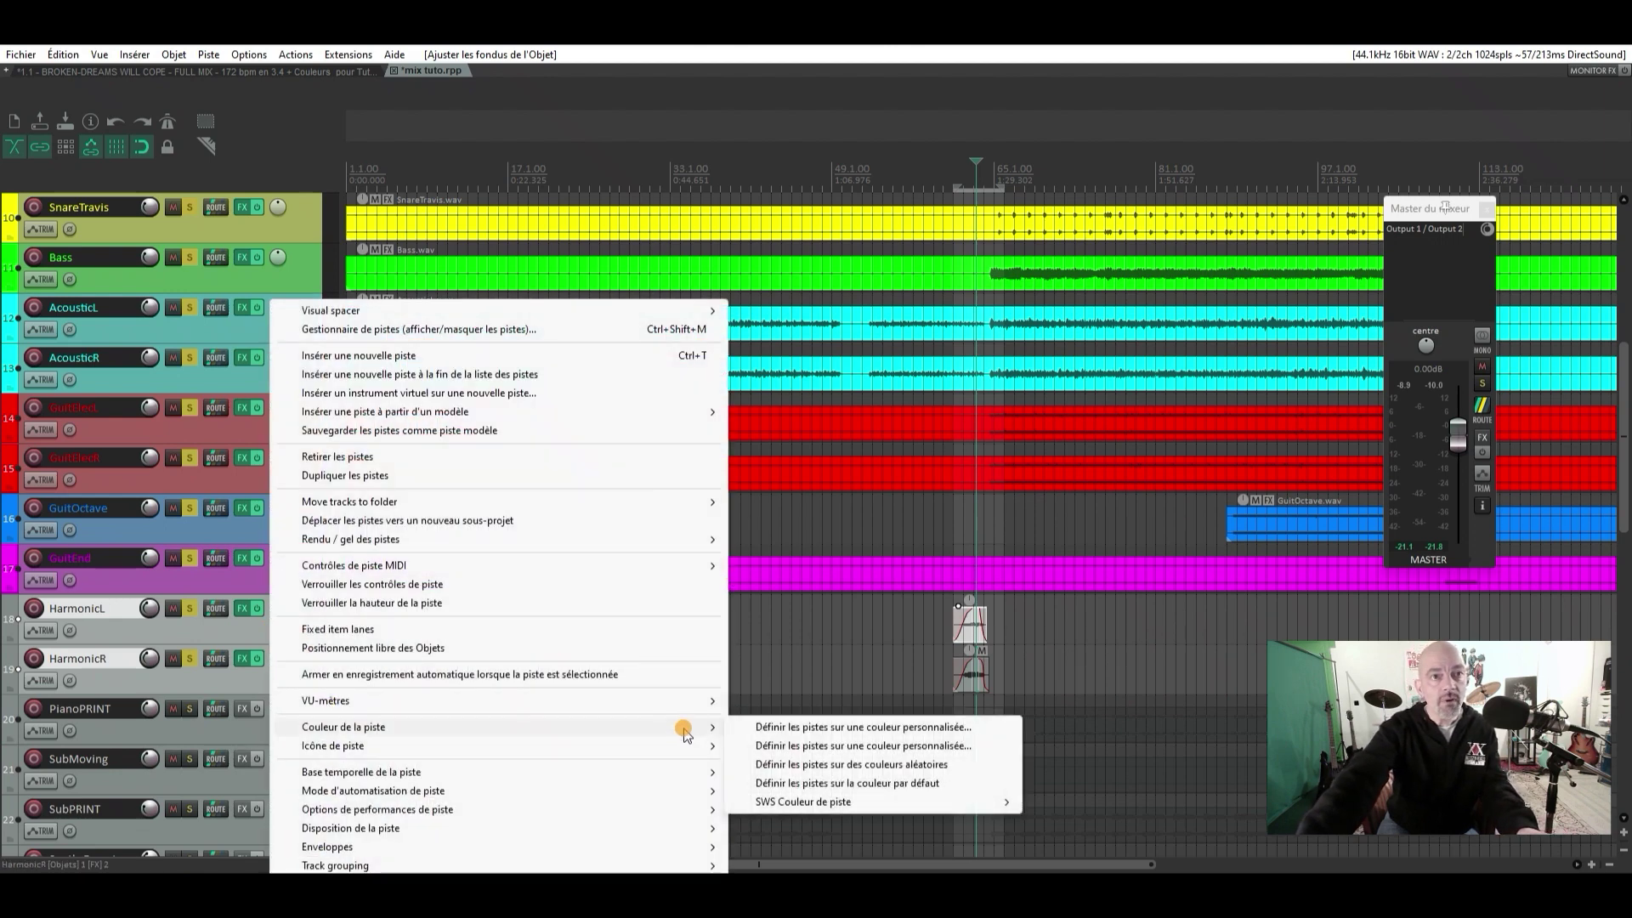
click(768, 727)
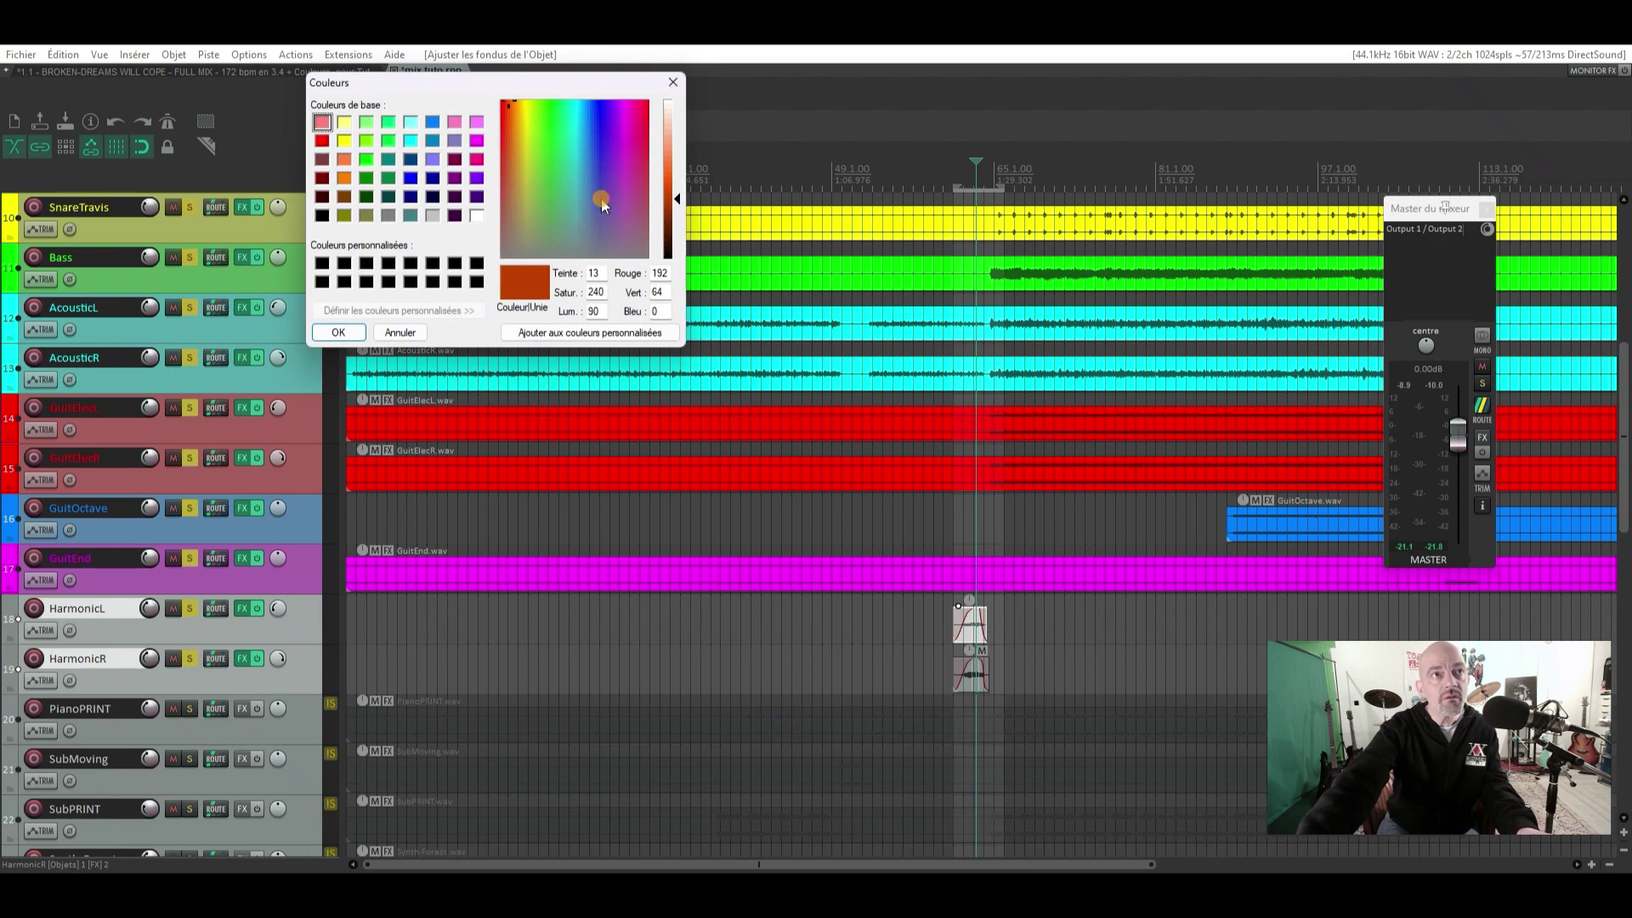
click(345, 177)
click(339, 332)
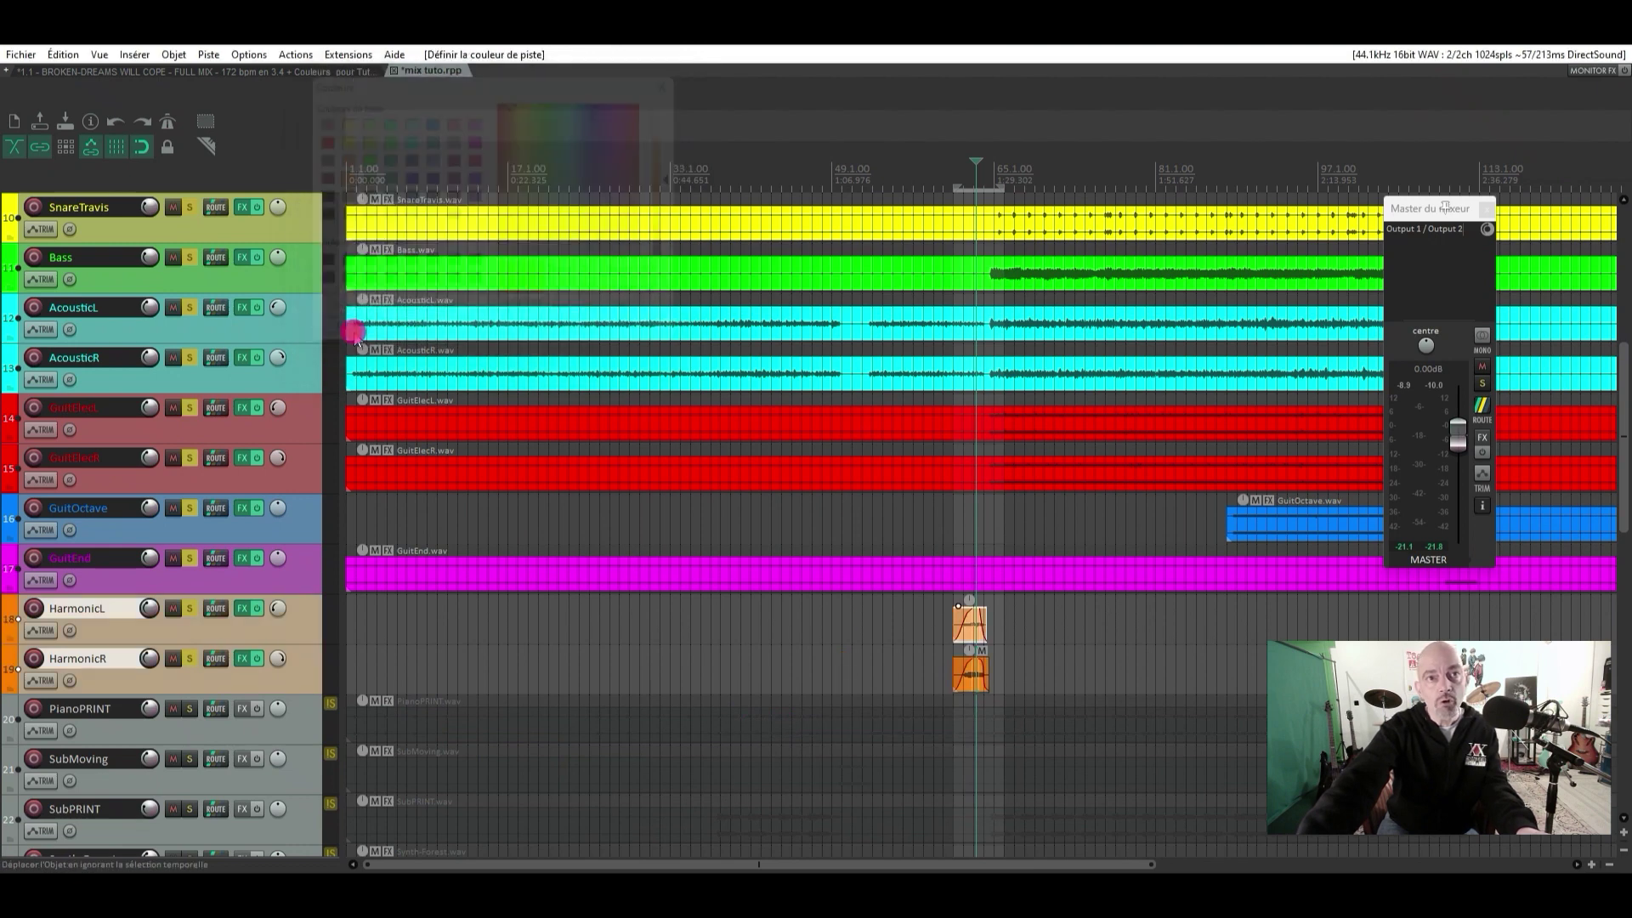
Place the edit cursor at about bar 56, clearing the harmonics selection, and save the project
click(906, 200)
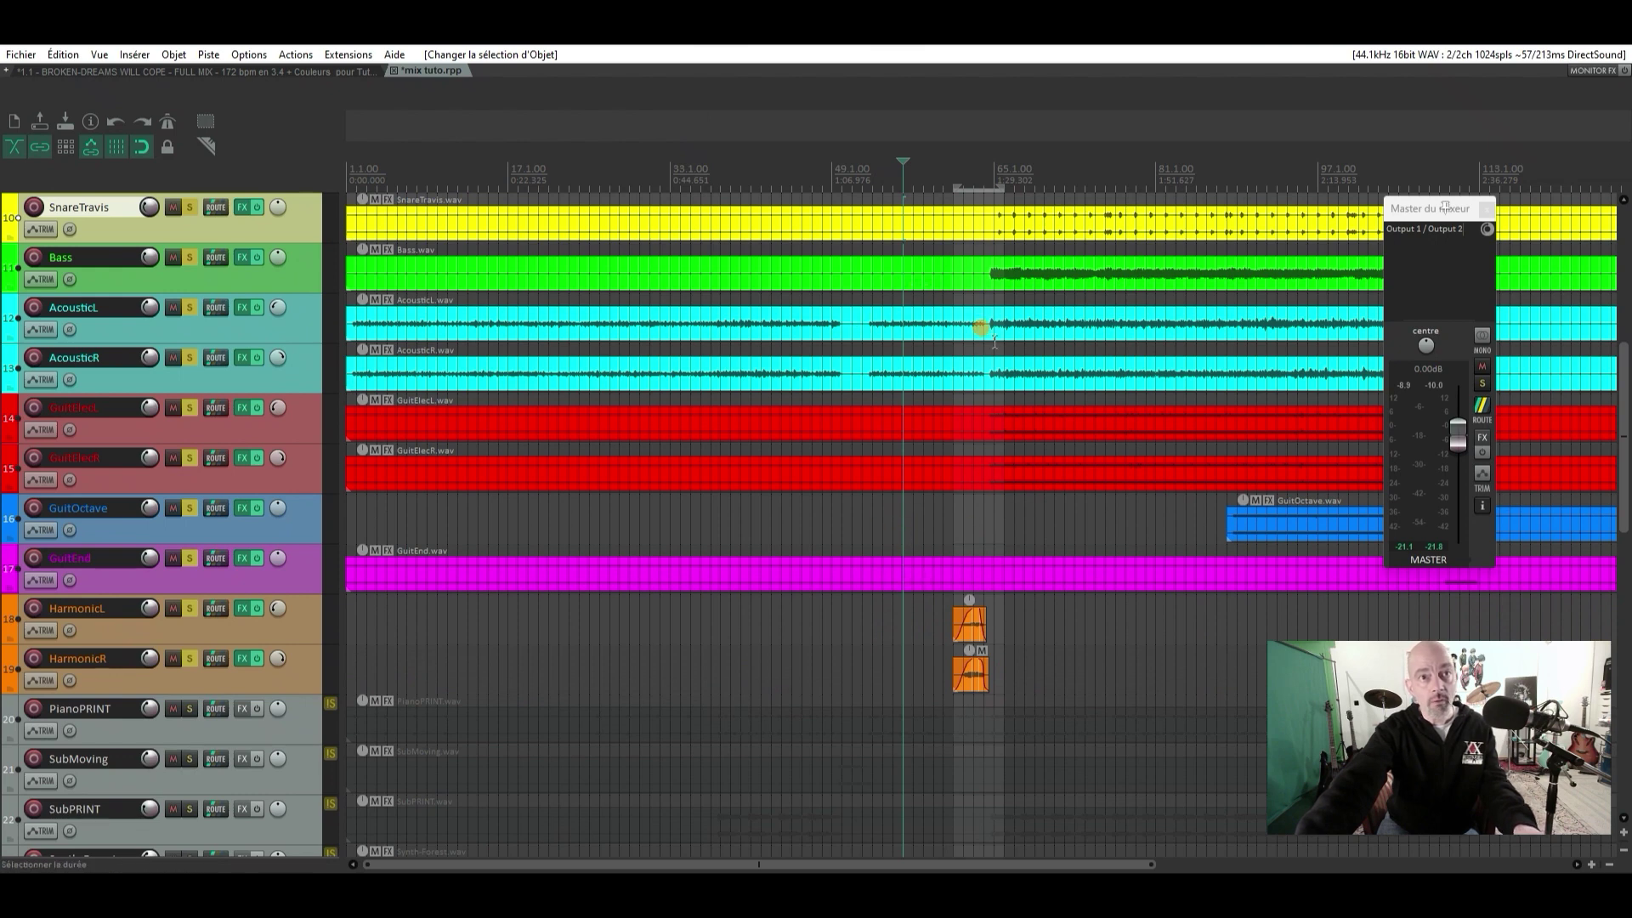
scroll(982, 327, down, 2)
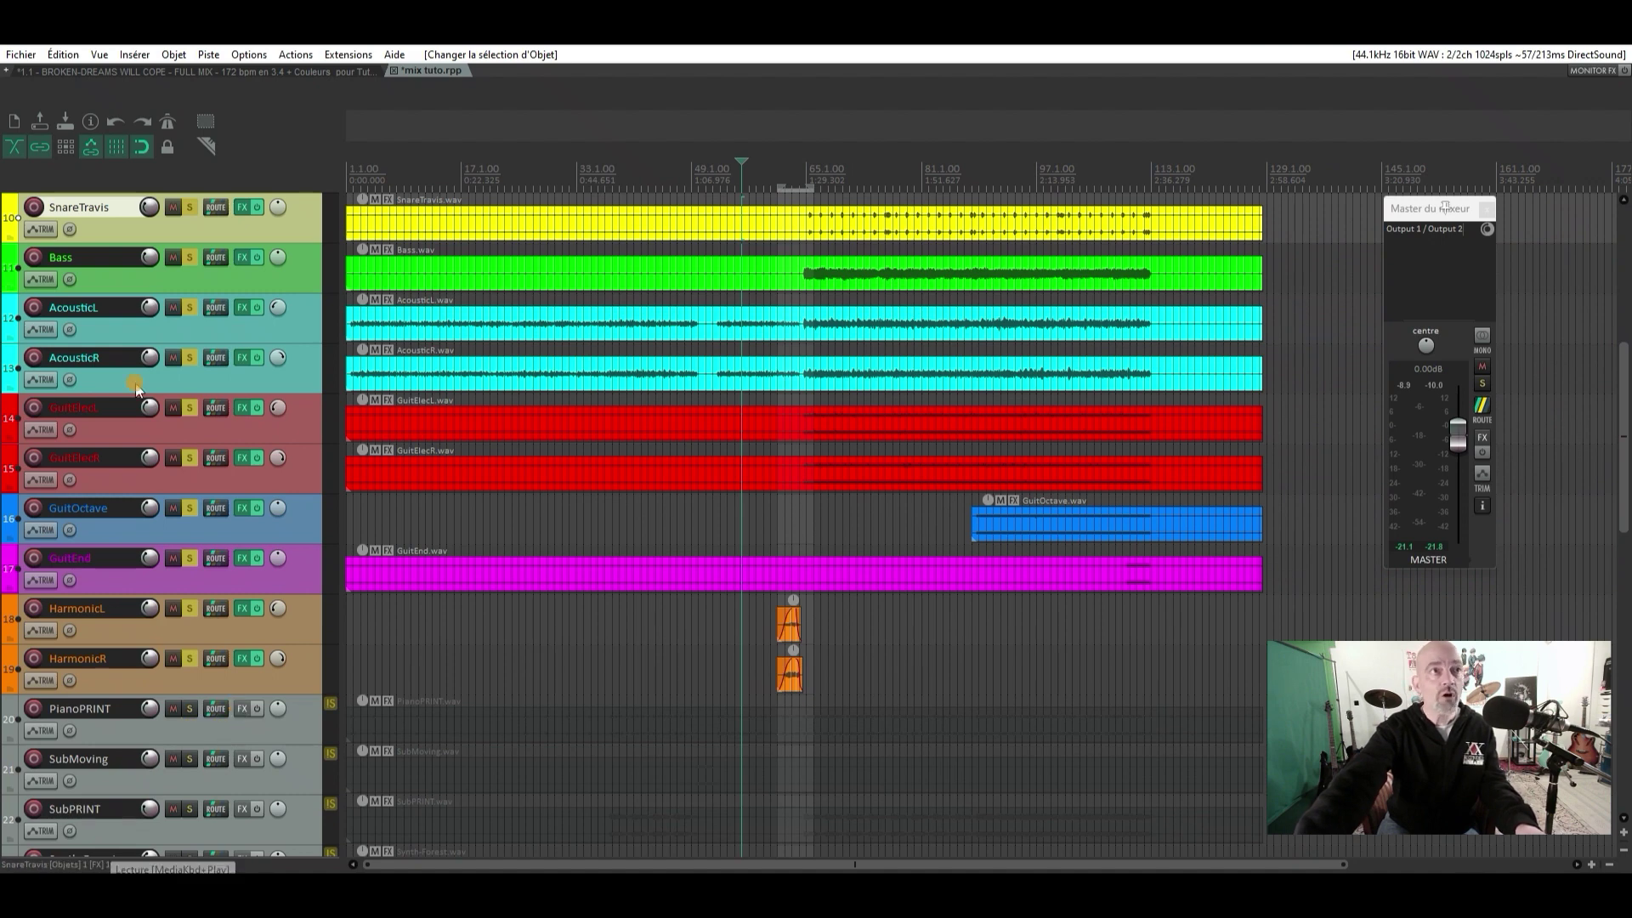
click(22, 55)
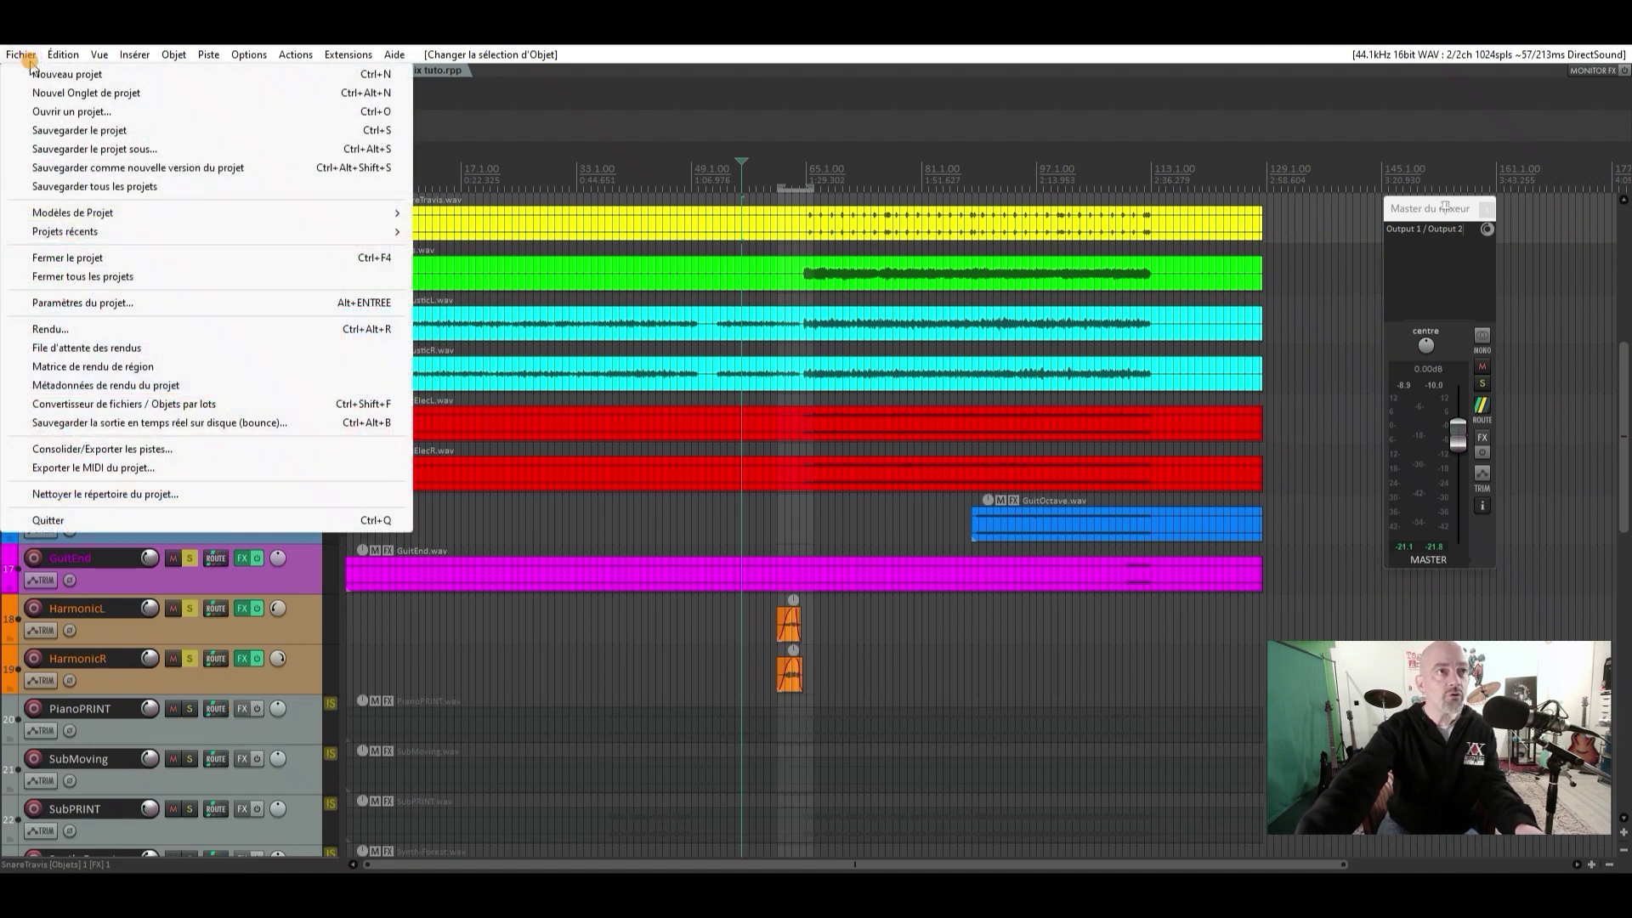
click(75, 131)
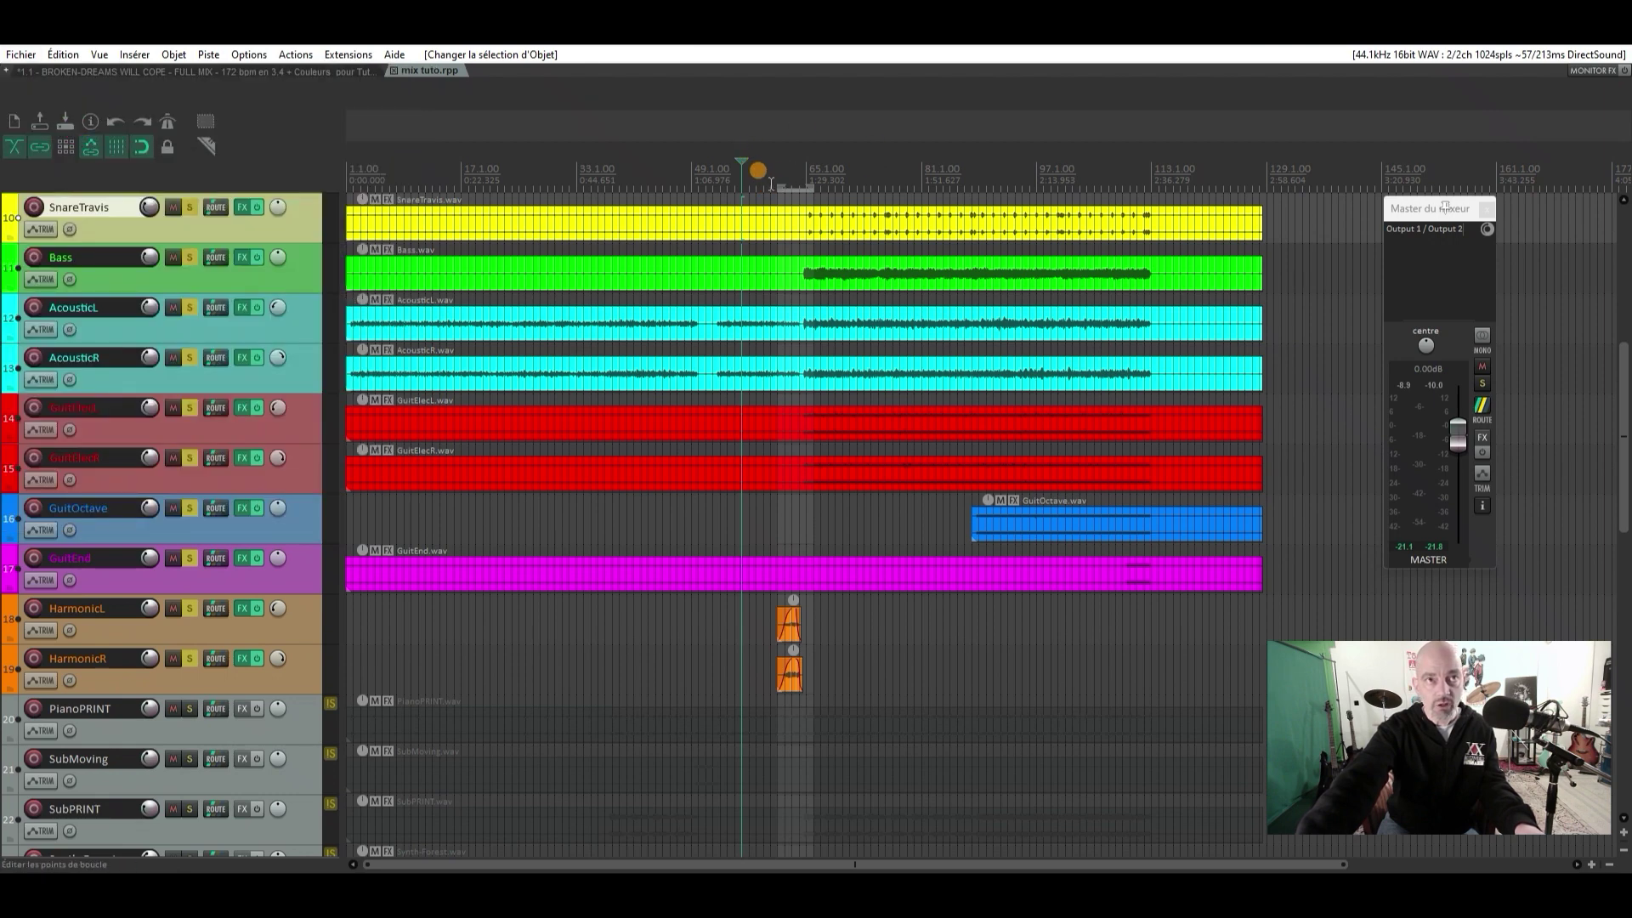
Extend the time selection to span about bar 60 to bar 117 and start playback from the edit cursor
drag(768, 183, 1171, 174)
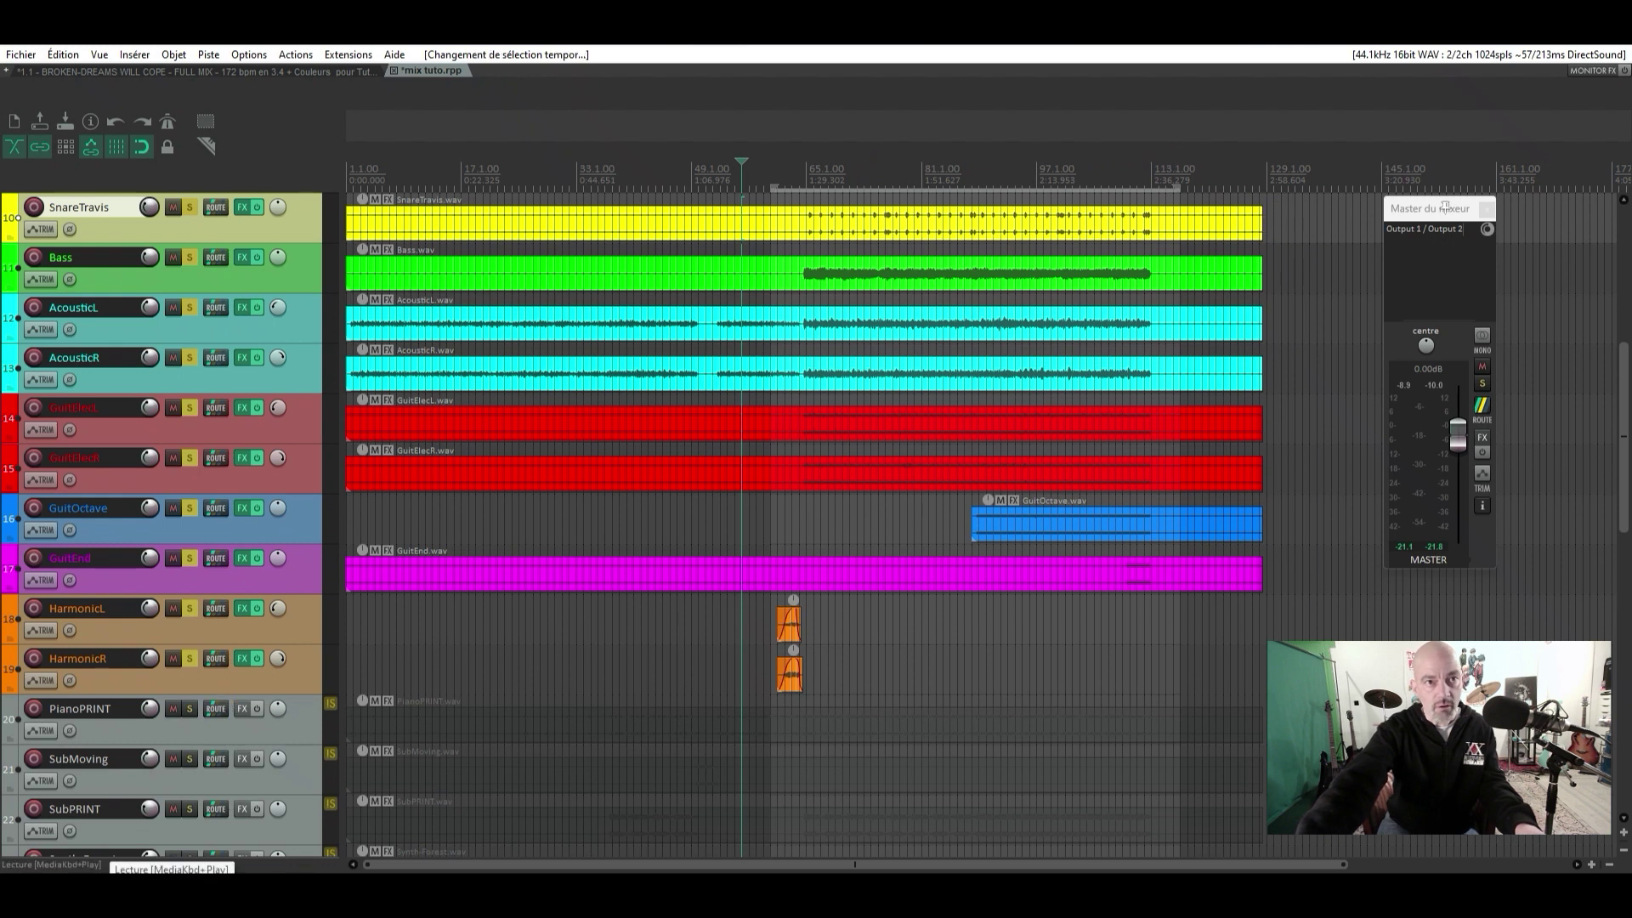
key(space)
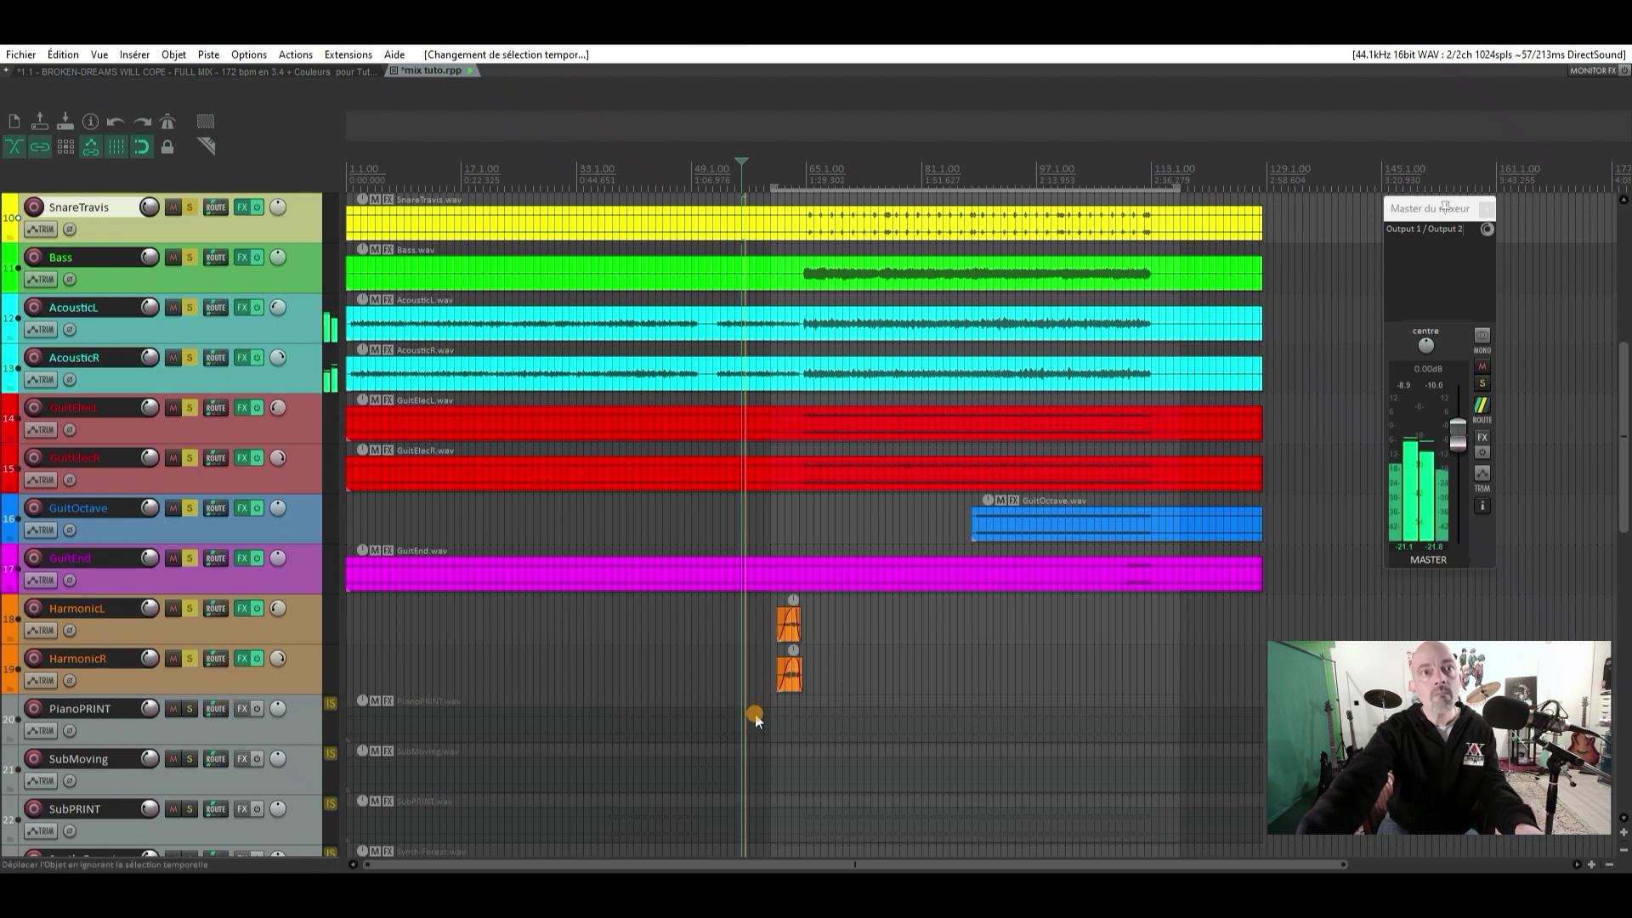